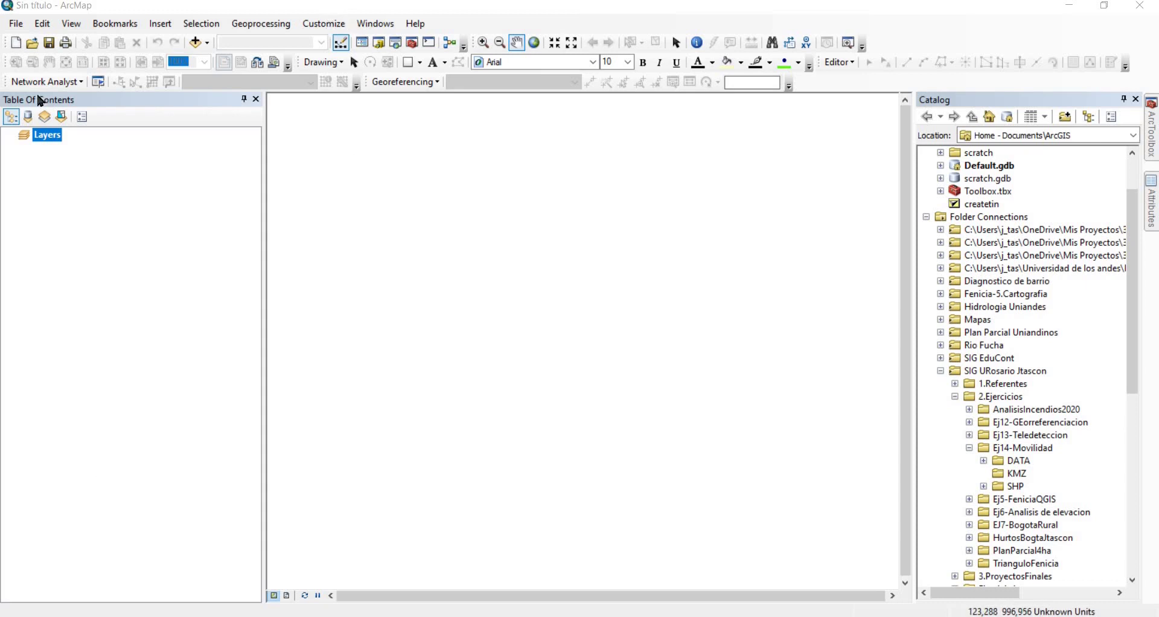
Check the Network Analyst extension in the list of available extensions
left_click(317, 24)
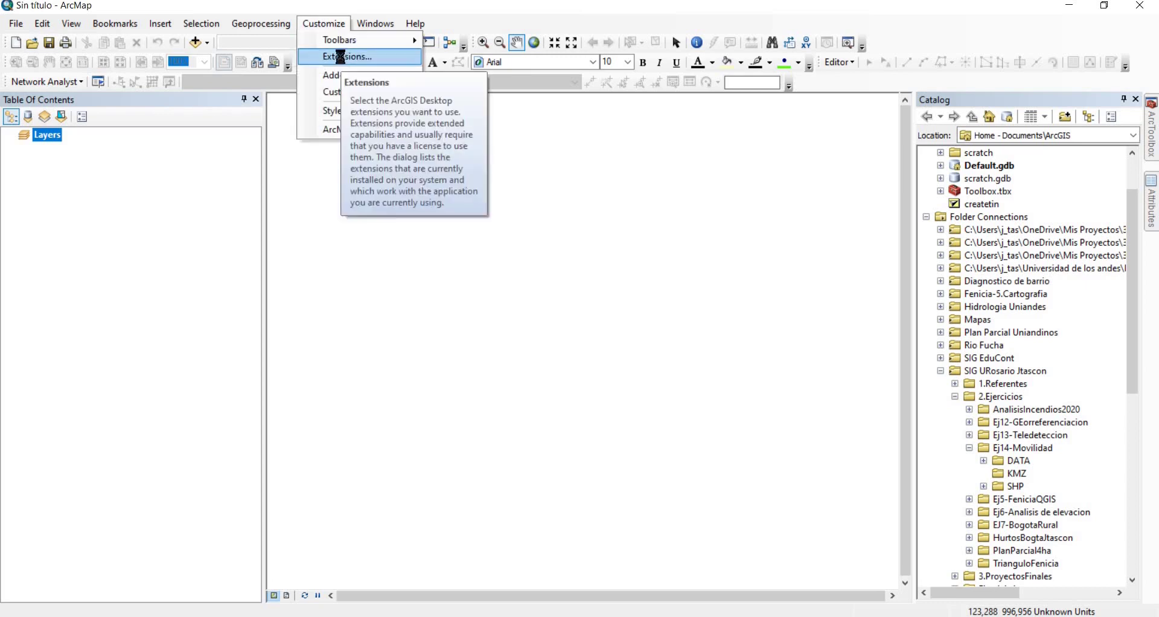
left_click(340, 56)
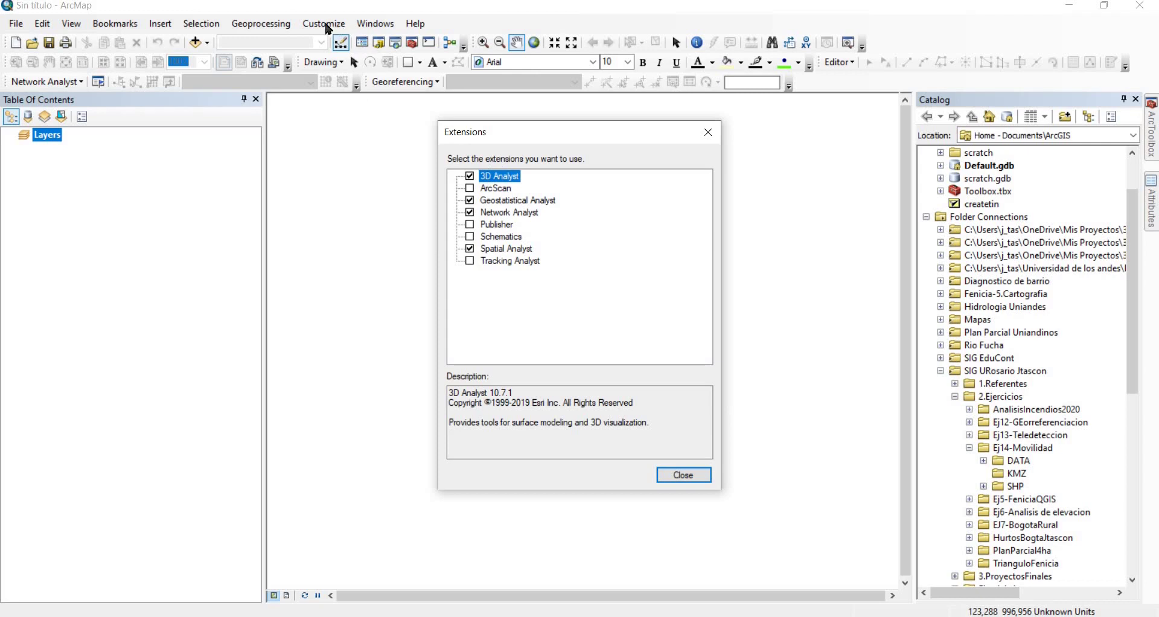
left_click(515, 214)
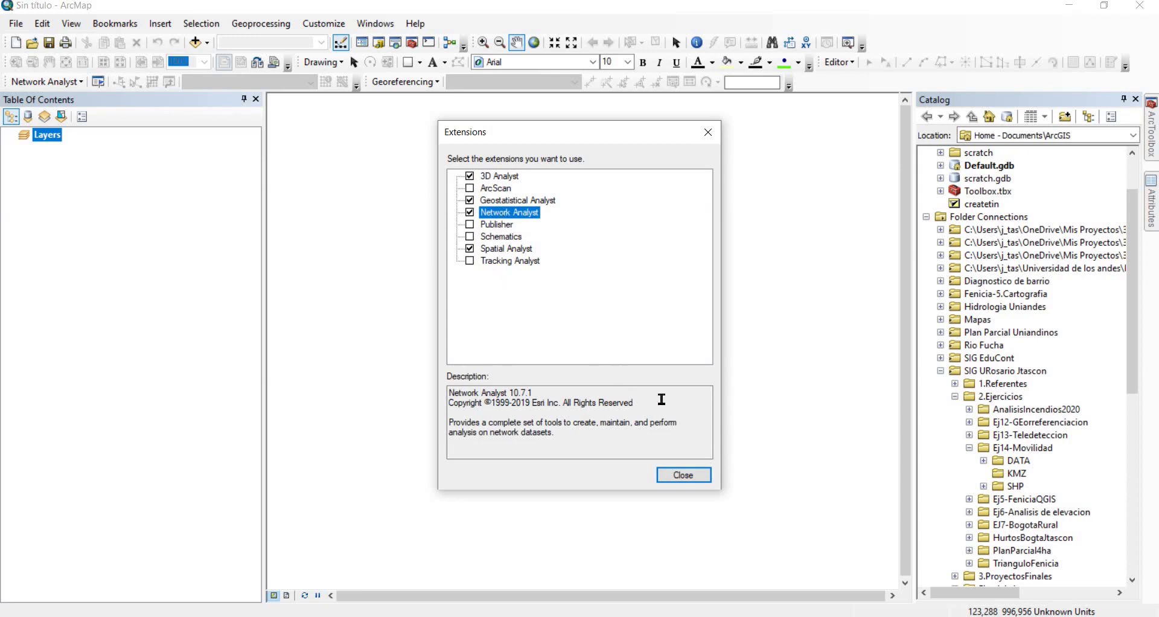
left_click(684, 477)
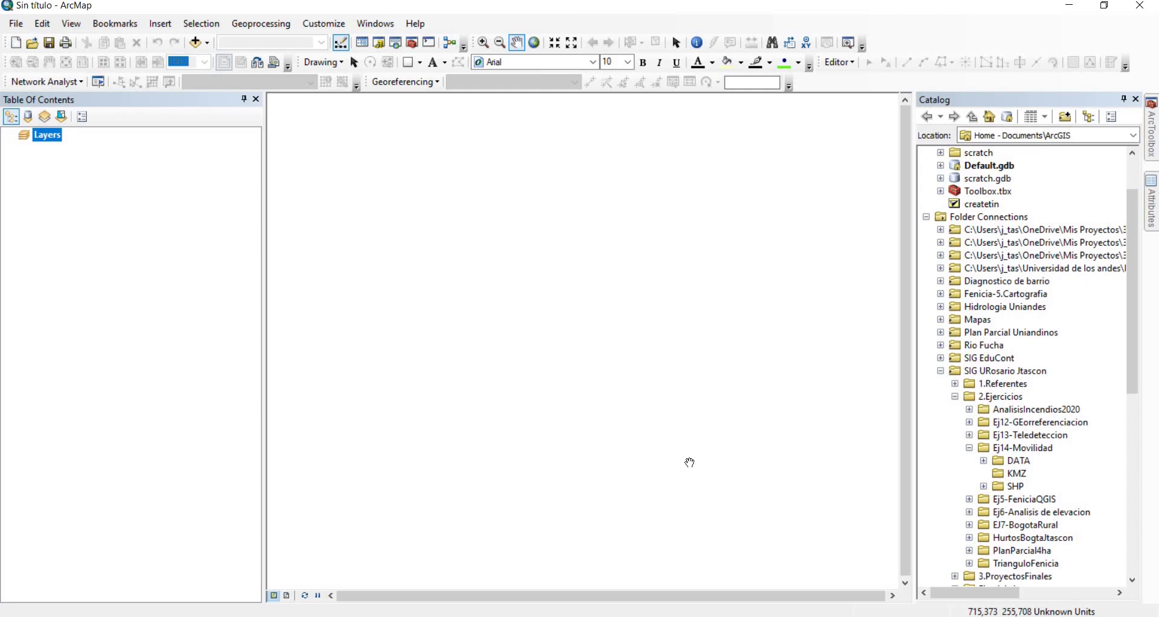
Save the map document as "Análisis Movilidad Bomberos" in the Ej14-Movilidad folder
left_click(18, 24)
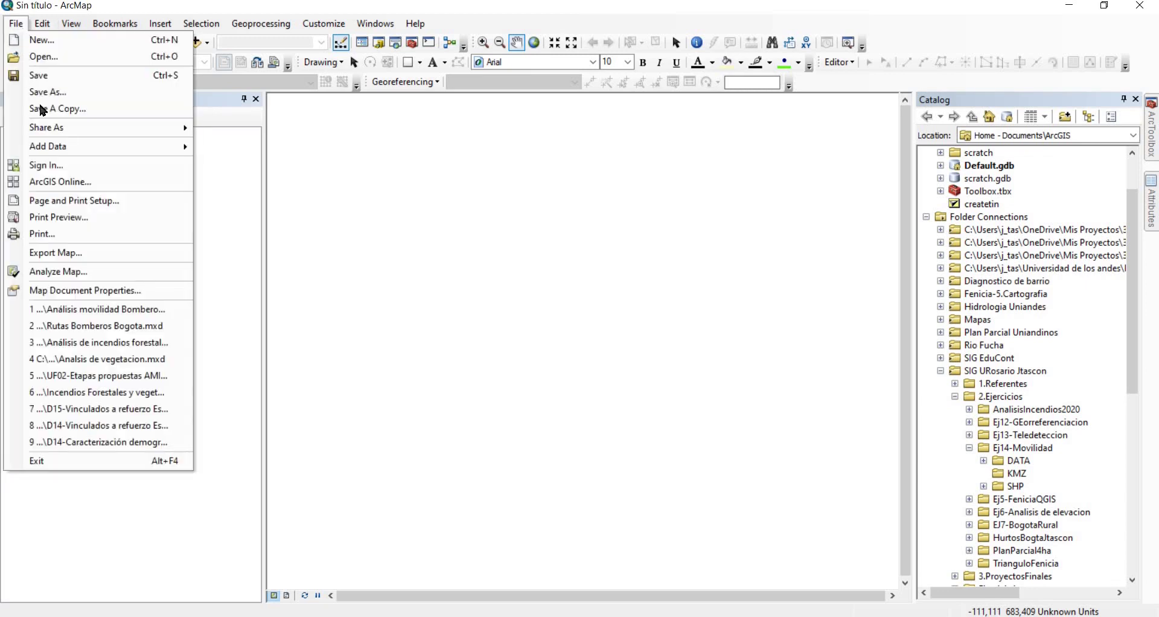
key("Up")
key("Return")
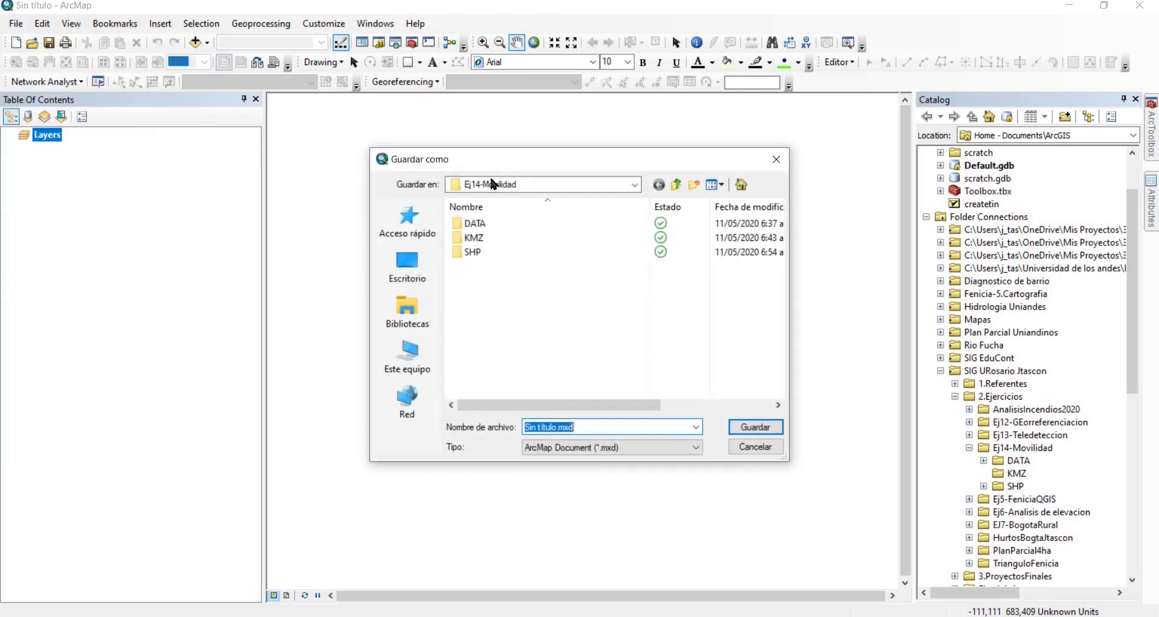
left_click(494, 184)
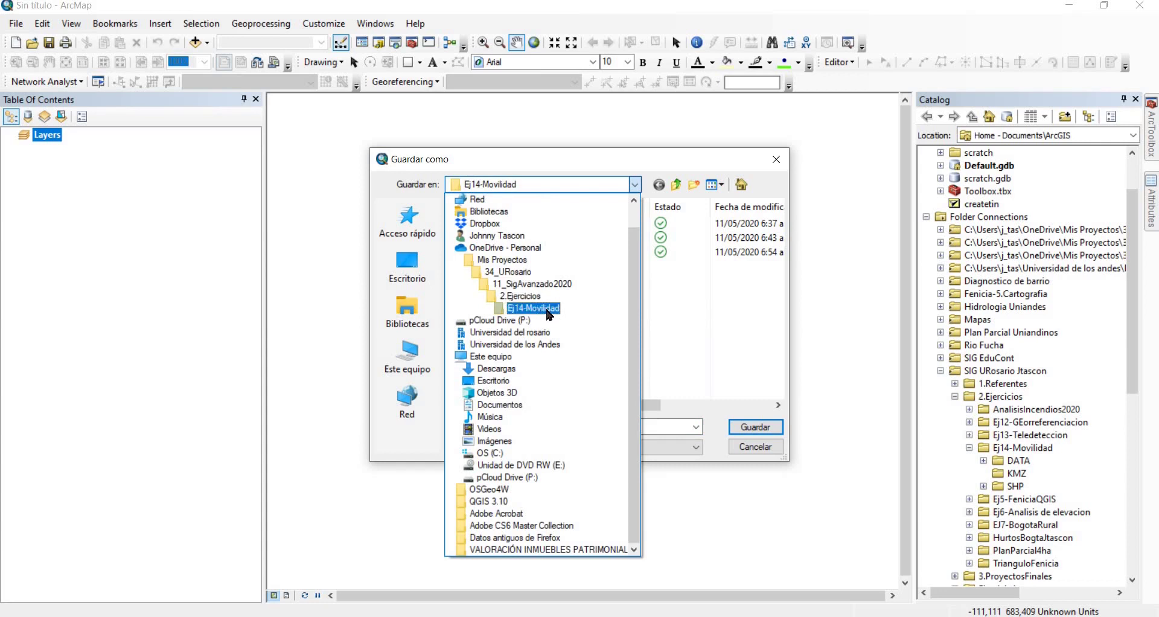
left_click(549, 313)
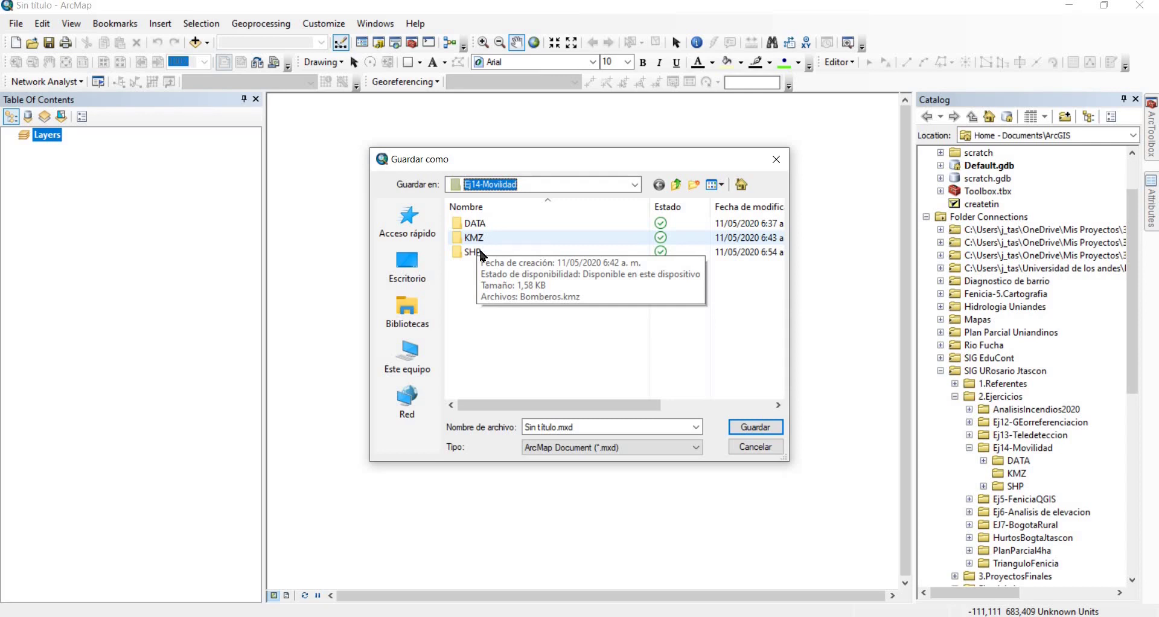
left_click_drag(557, 427, 522, 427)
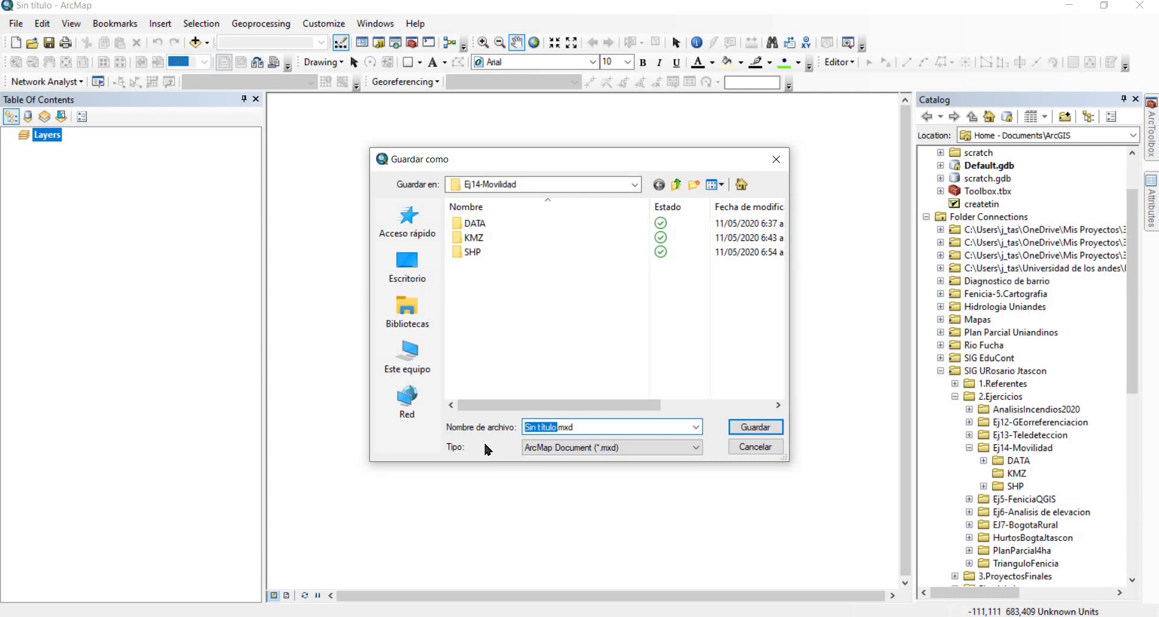
type("Análisis Movilidad Bomberos")
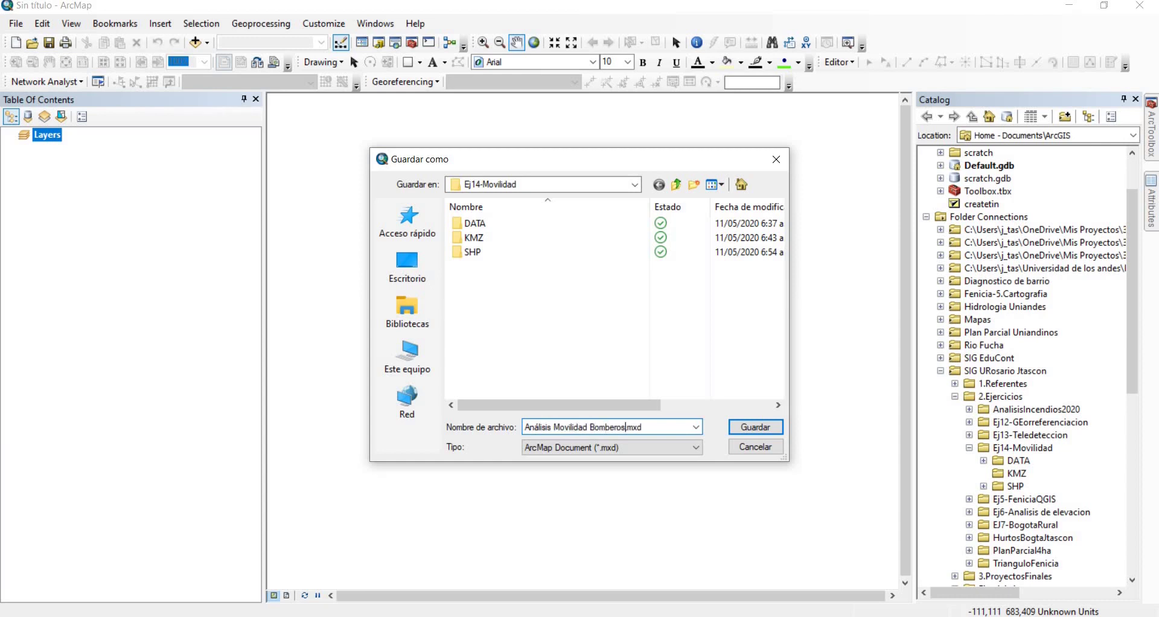
left_click(764, 434)
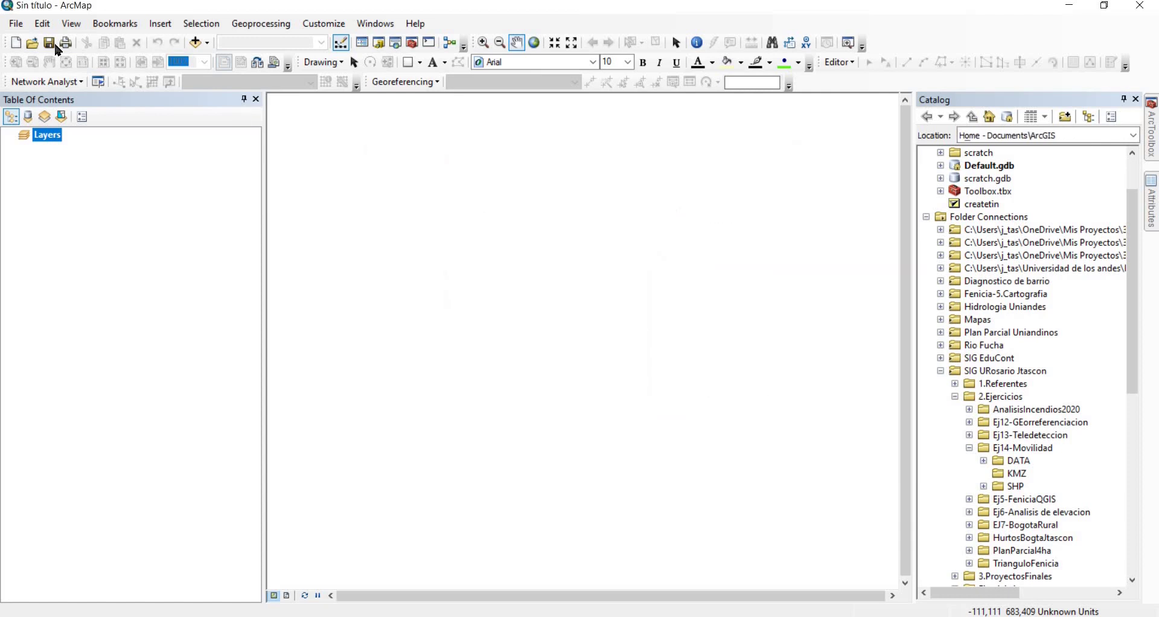
Set the data frame's coordinate system to MAGNA Colombia Bogota from the favorites
left_click(78, 28)
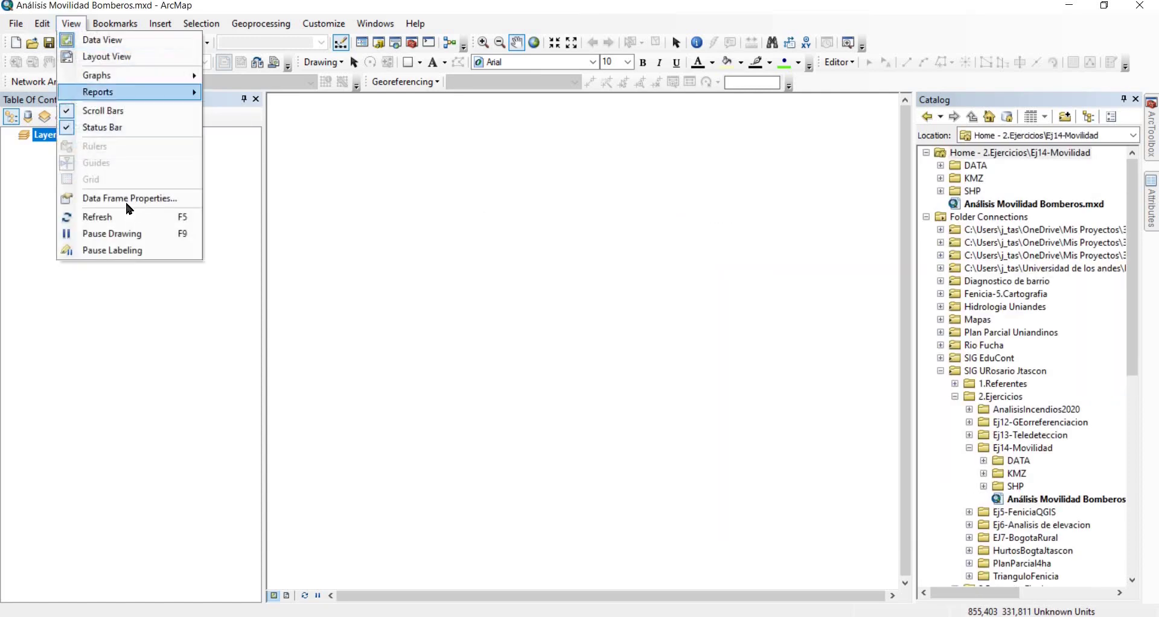
left_click(127, 198)
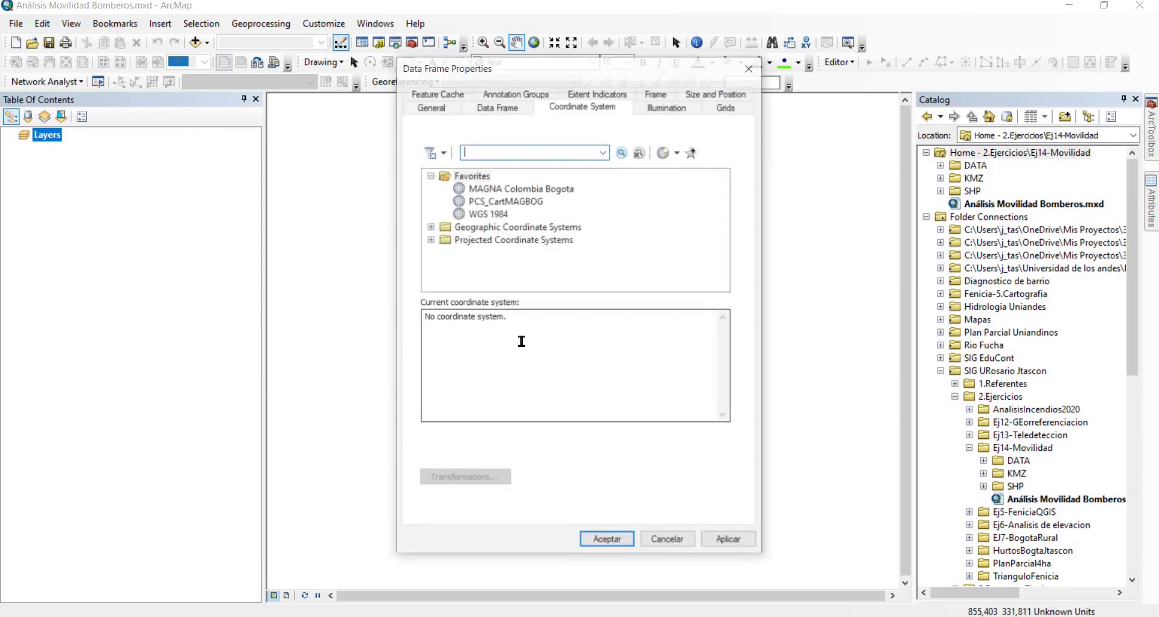
left_click(505, 189)
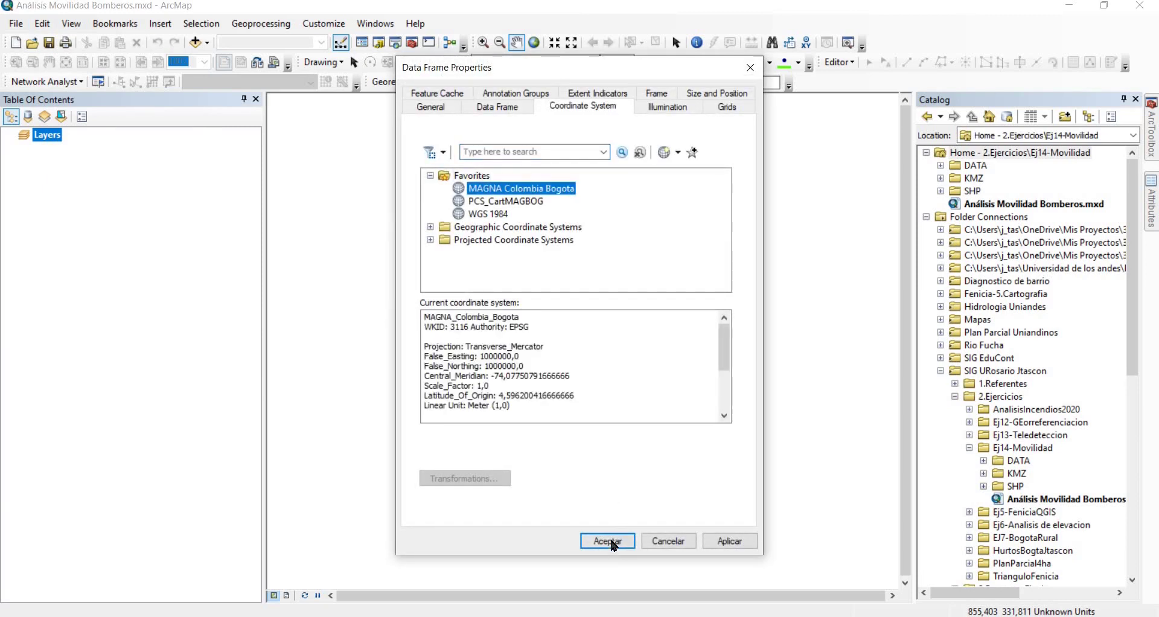
left_click(603, 540)
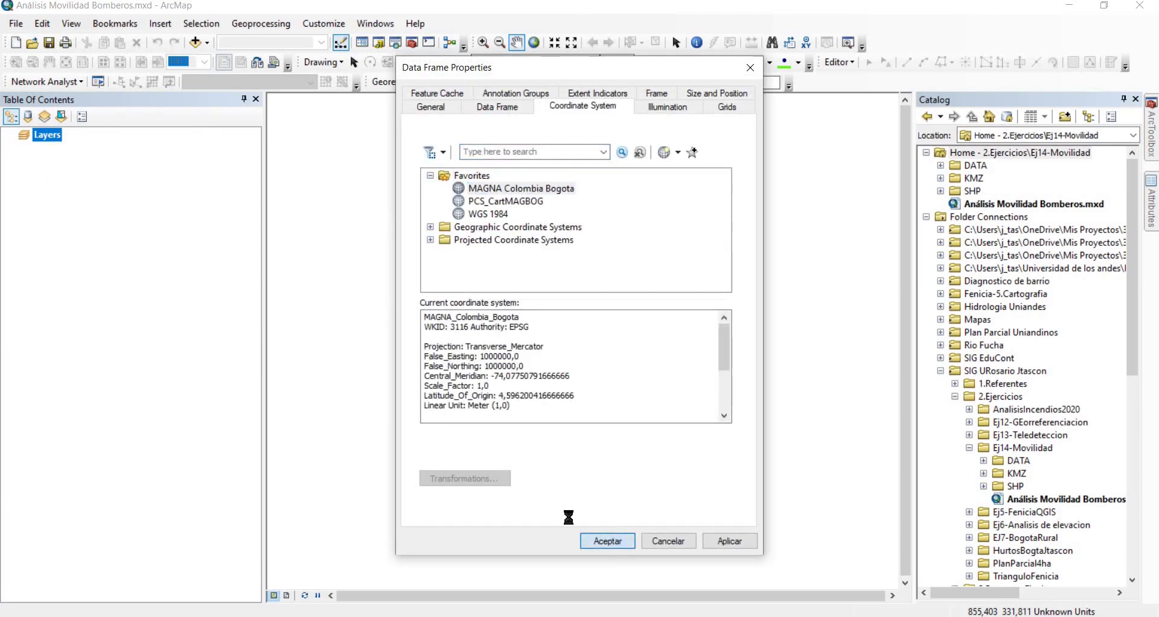
Enable storing relative pathnames to data sources in the map document properties
left_click(17, 24)
left_click(91, 290)
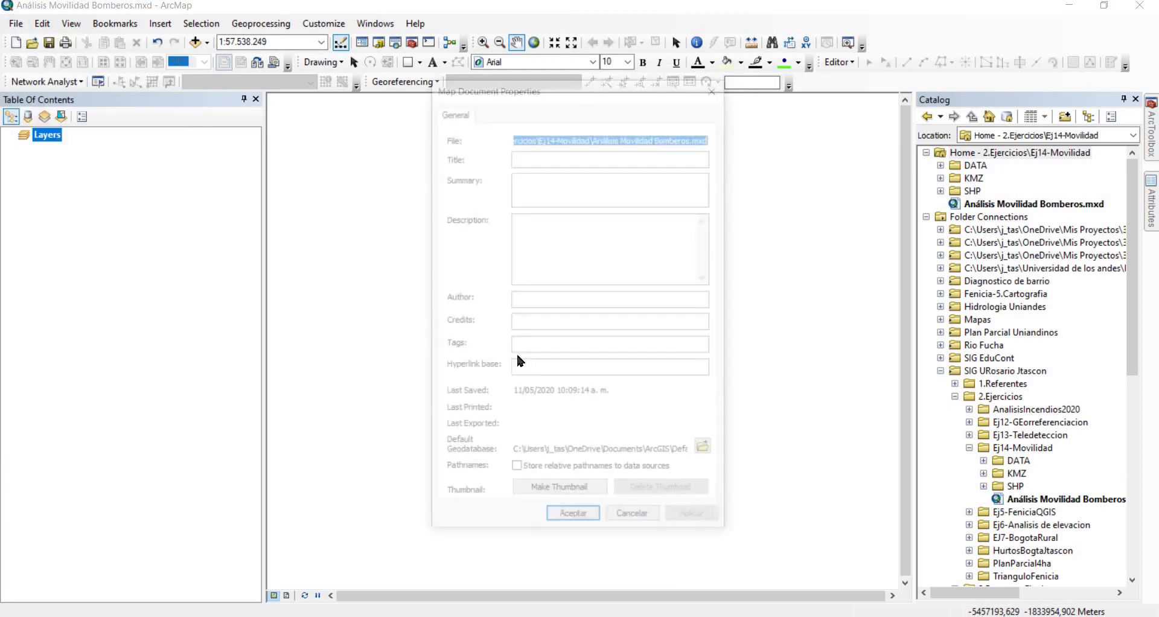
left_click(516, 472)
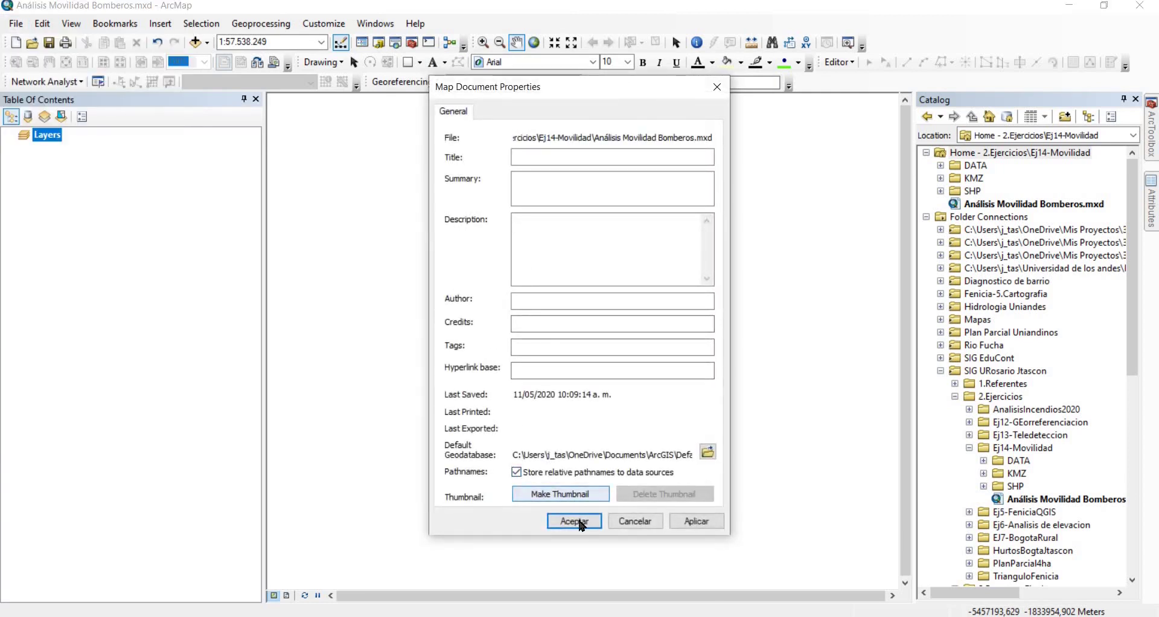
key("Return")
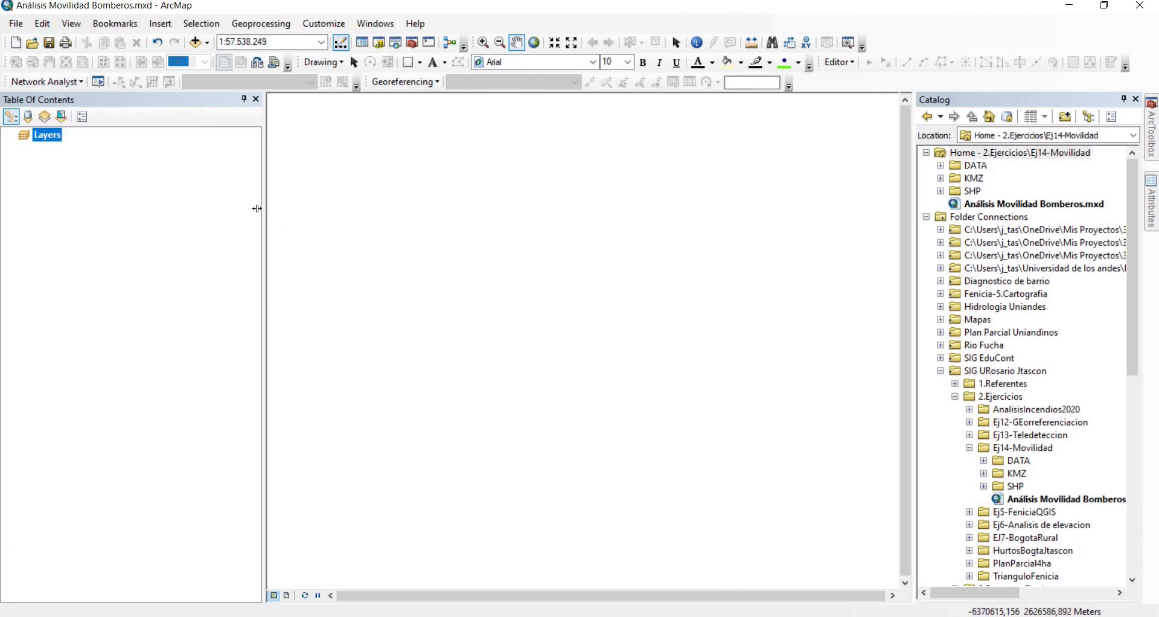
Narrow the Table of Contents pane and collapse the SIG URosario folder connection that holds the exercises in the catalog
left_click_drag(264, 209, 212, 212)
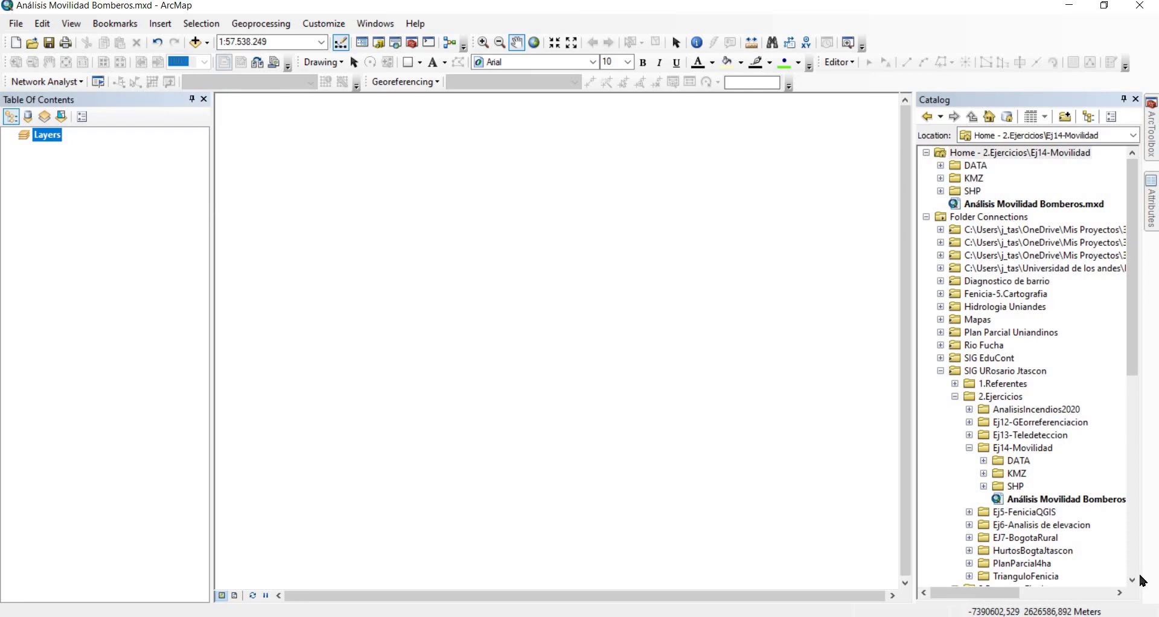
scroll(988, 454, "down", 2)
scroll(989, 454, "down", 7)
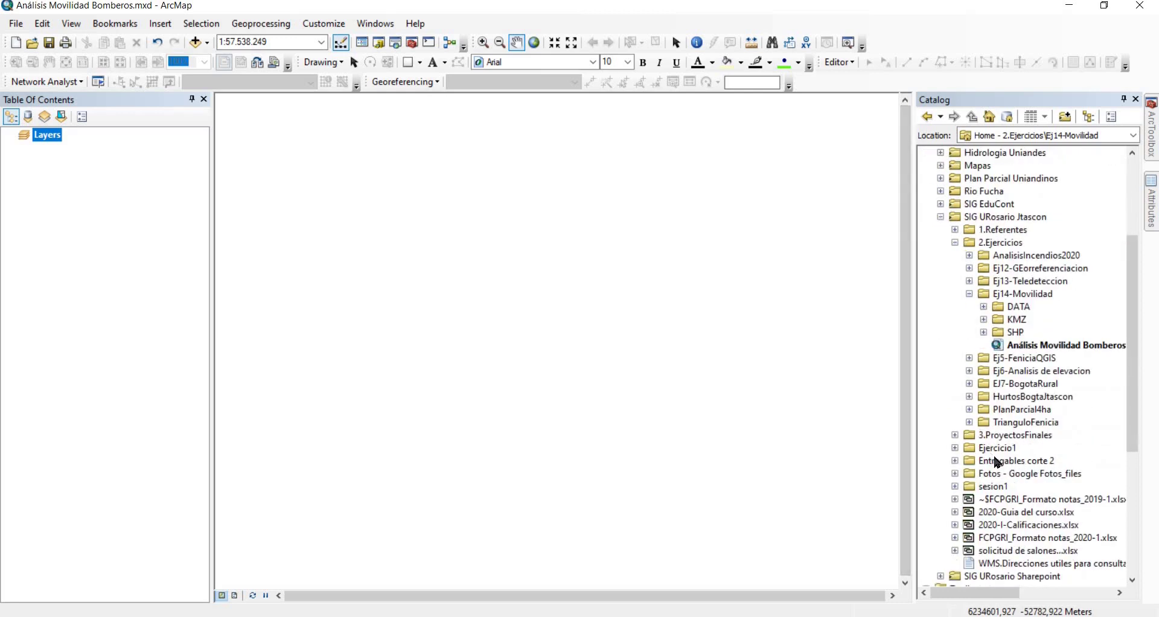
scroll(993, 454, "up", 6)
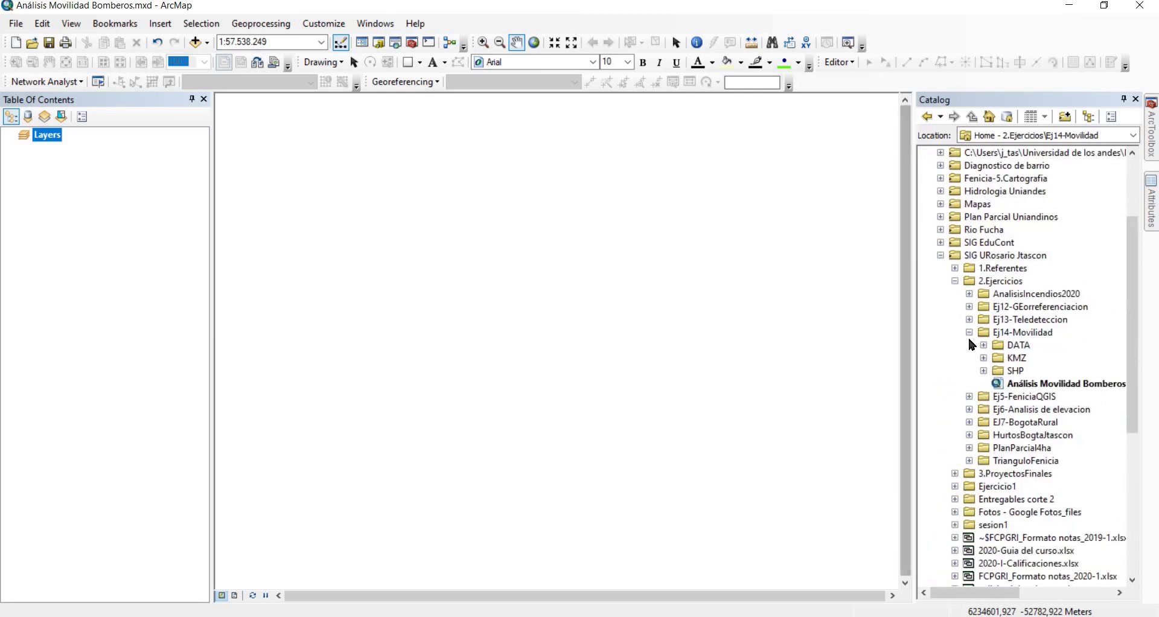
left_click(940, 256)
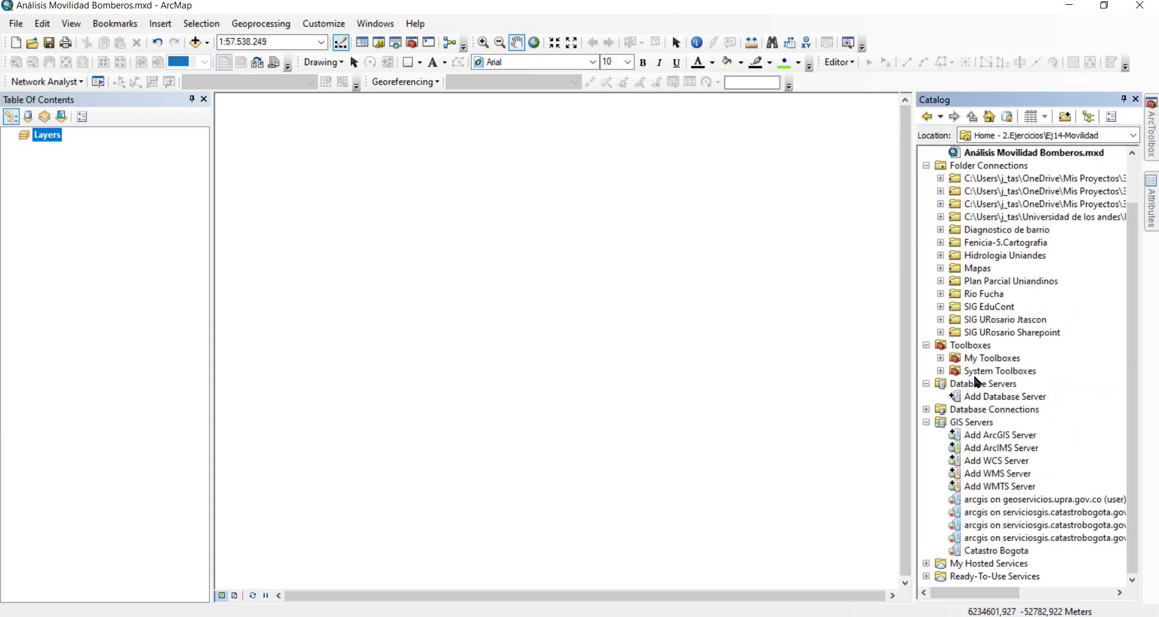
Expand the Mapas folder connection in the catalog down to the contents of Bogota's IDECA folder
left_click(940, 268)
left_click(956, 281)
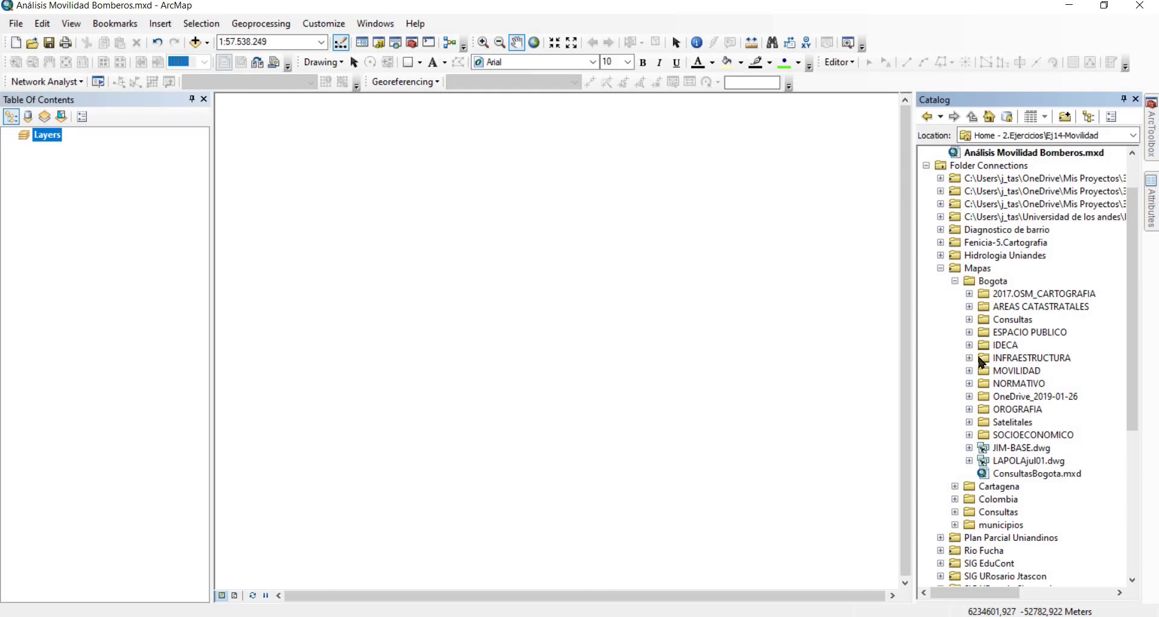
left_click(970, 346)
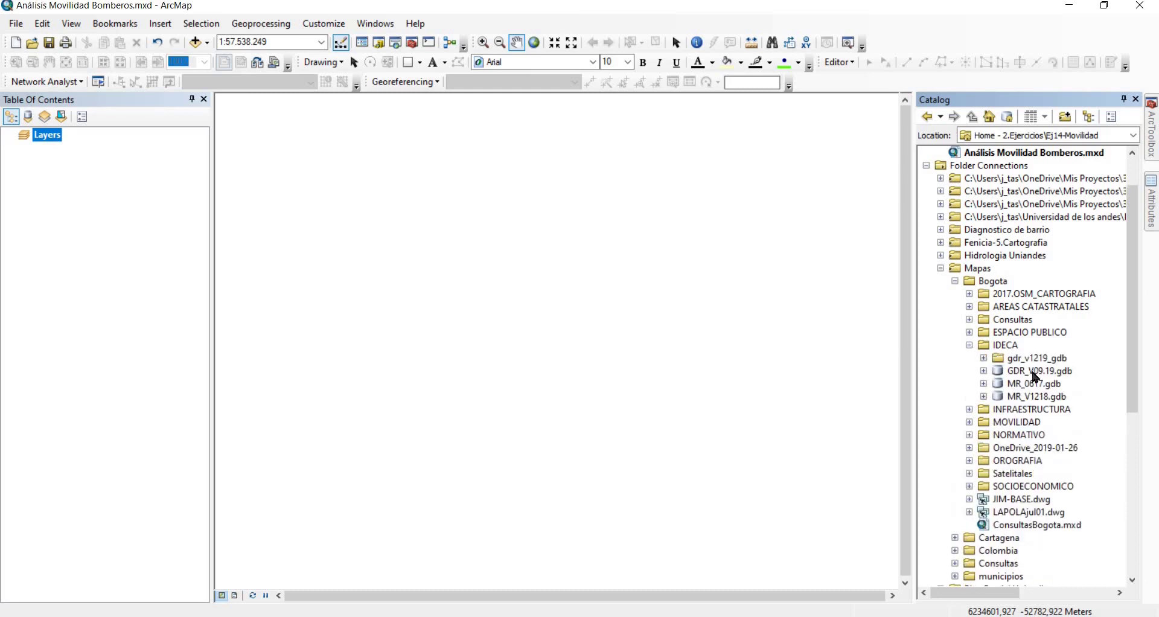
Add the MVI feature class from the Transporte_Terrestre dataset of GDR_V09.19.gdb to the map
left_click(984, 371)
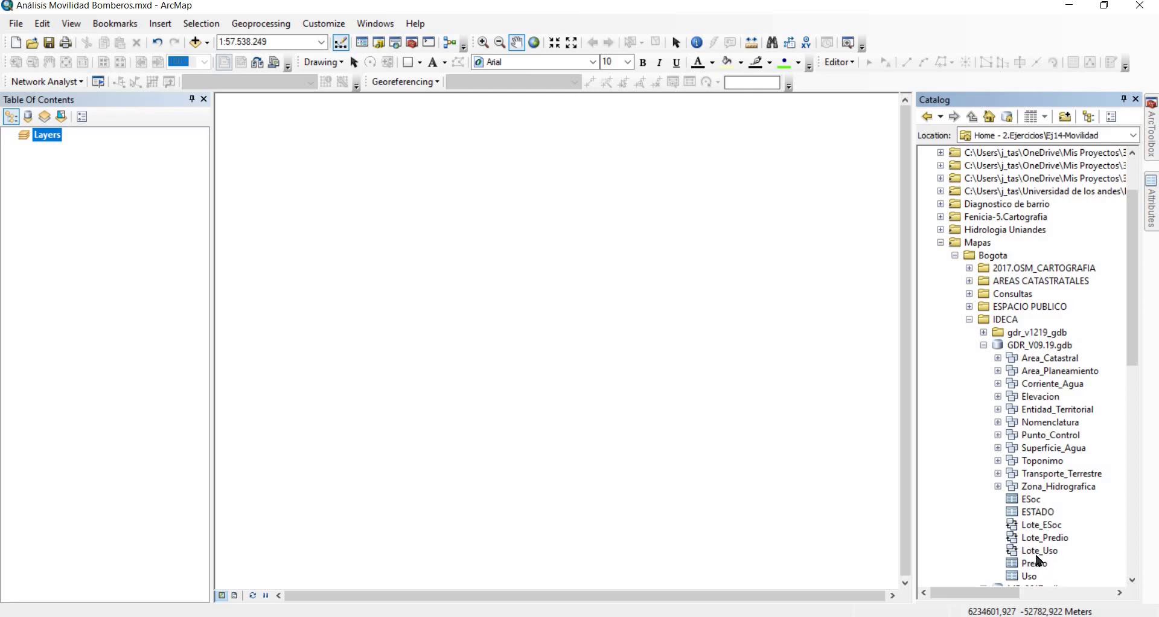
scroll(1049, 494, "down", 1)
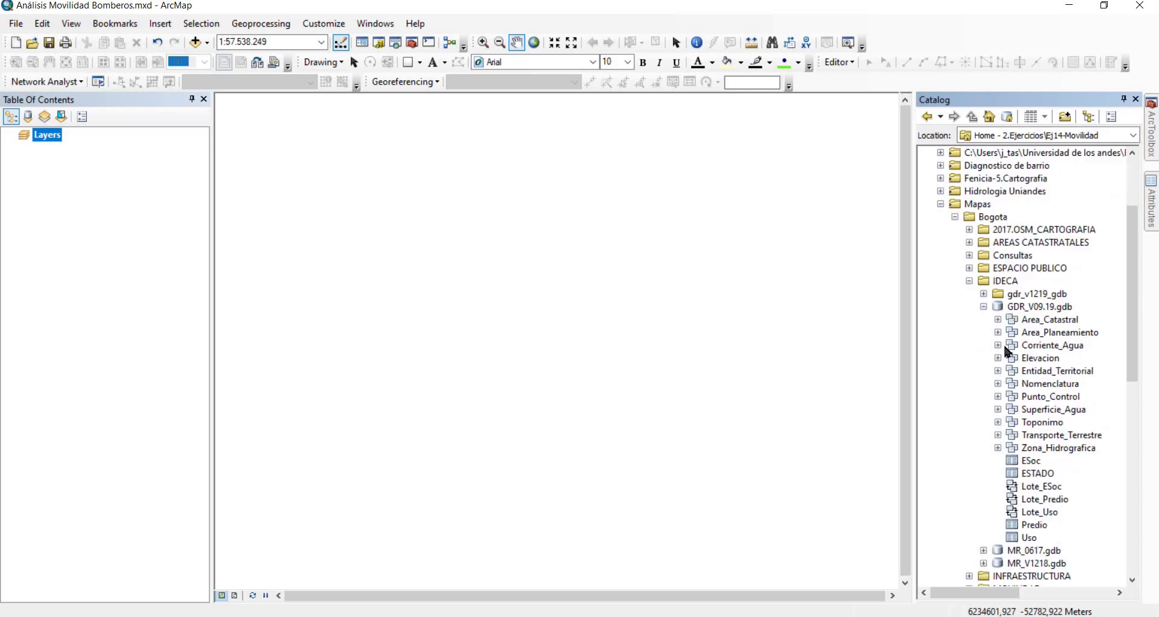
left_click(997, 435)
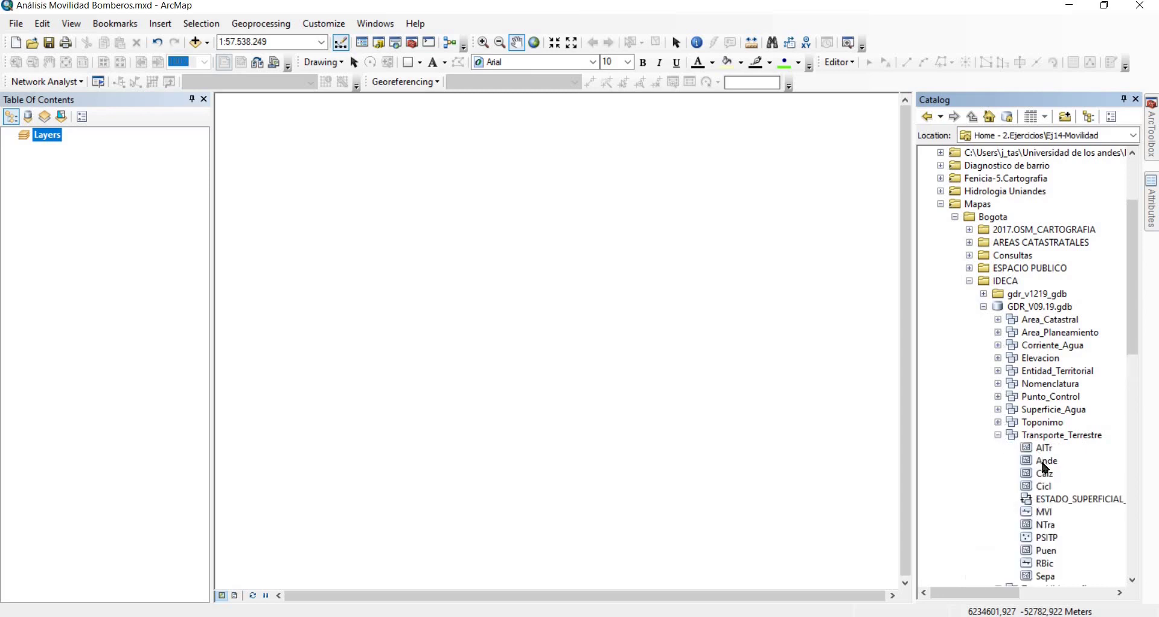
left_click_drag(1039, 504, 619, 422)
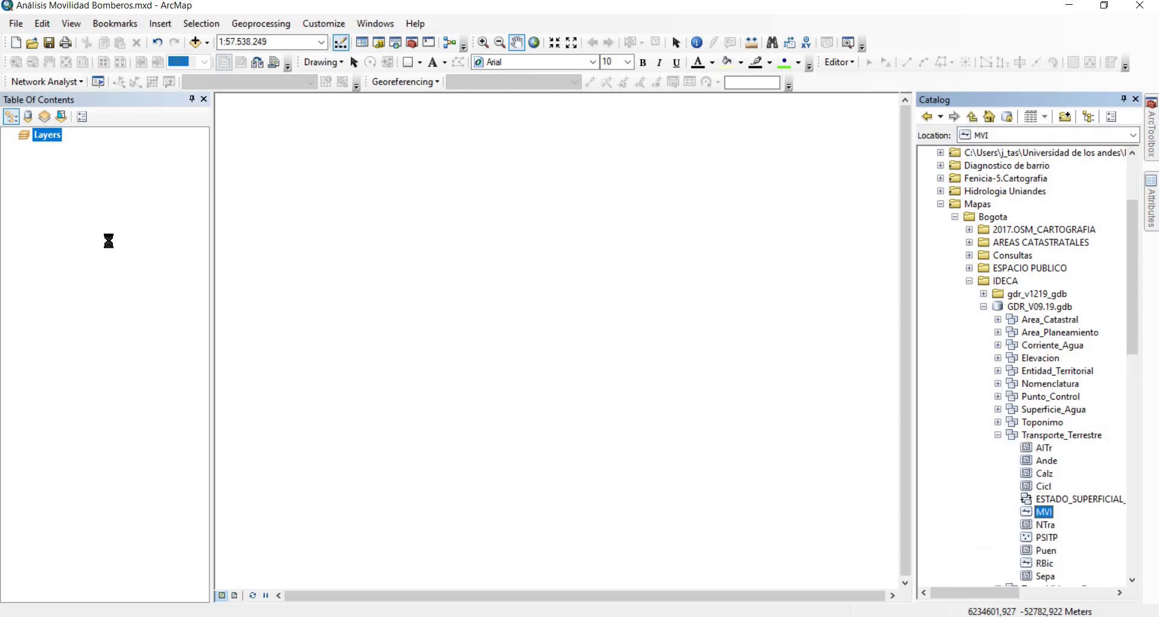
Examine the Sentido de la via field in the Malla Vial Integral layer's attribute table, and close the table
right_click(76, 148)
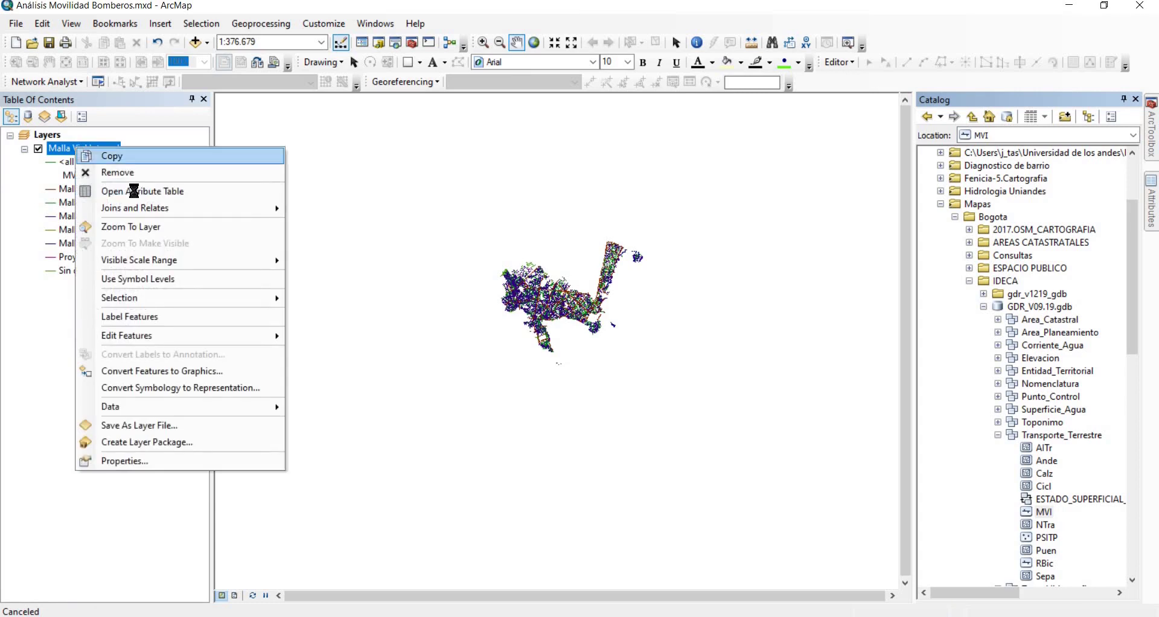
left_click(133, 192)
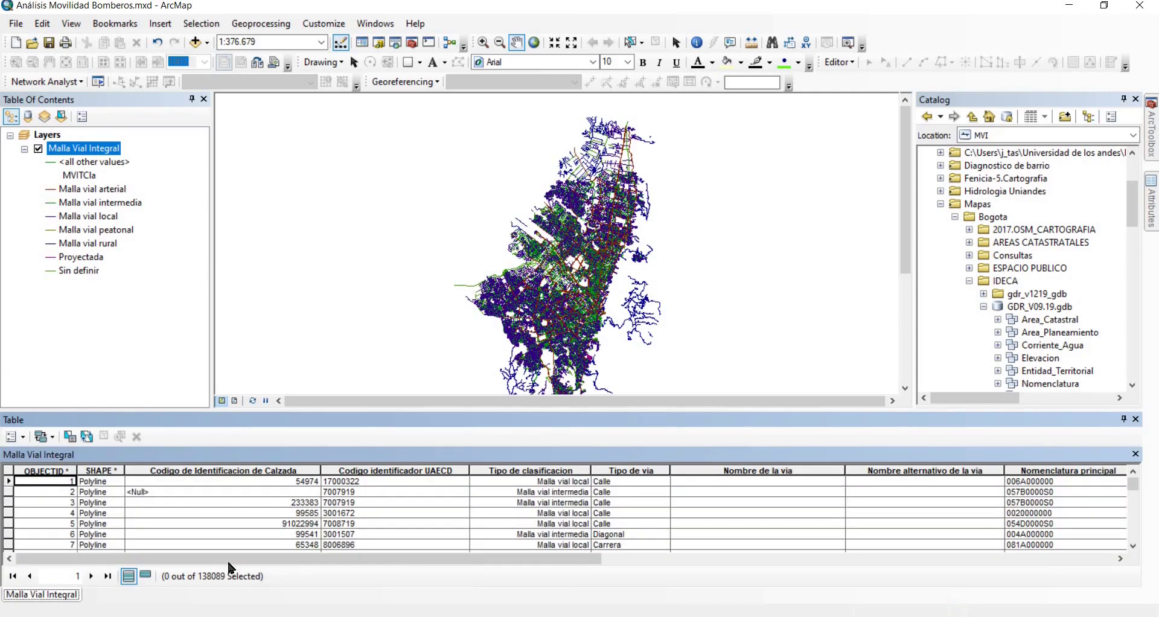
left_click_drag(228, 562, 845, 588)
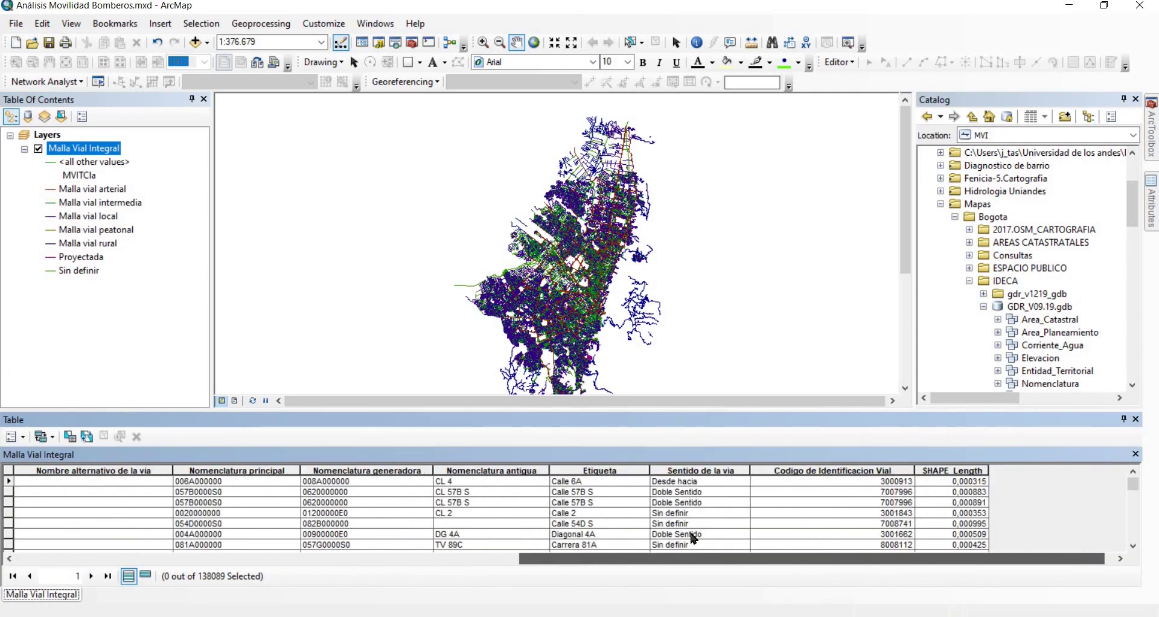
left_click(706, 471)
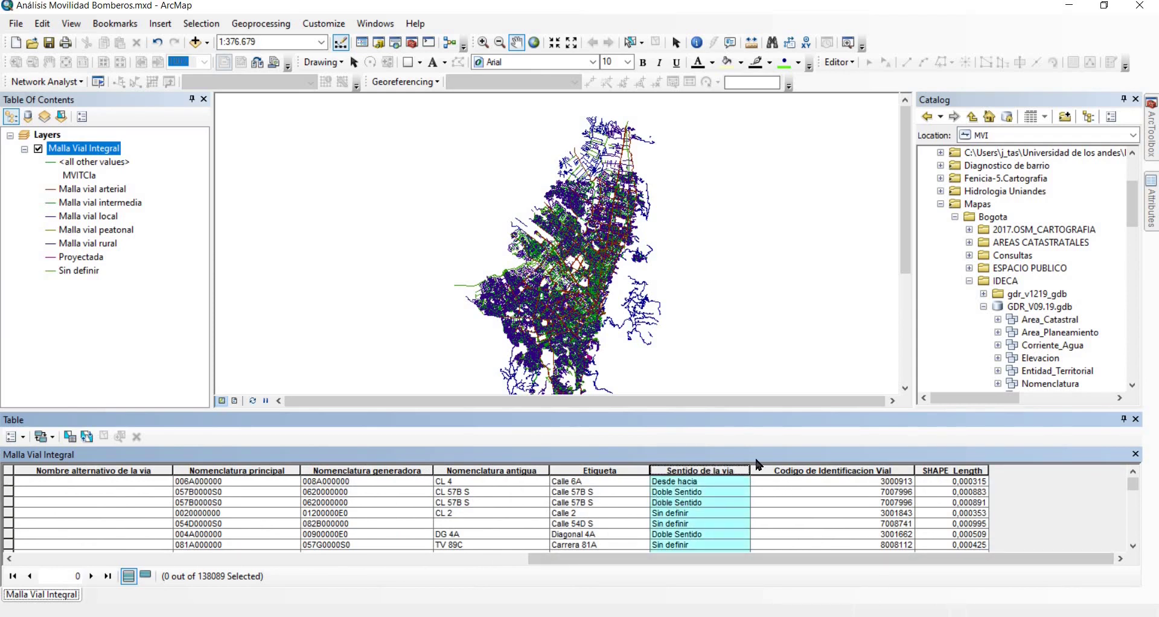
left_click(1135, 419)
Remove the Malla Vial Integral layer from the map
right_click(108, 145)
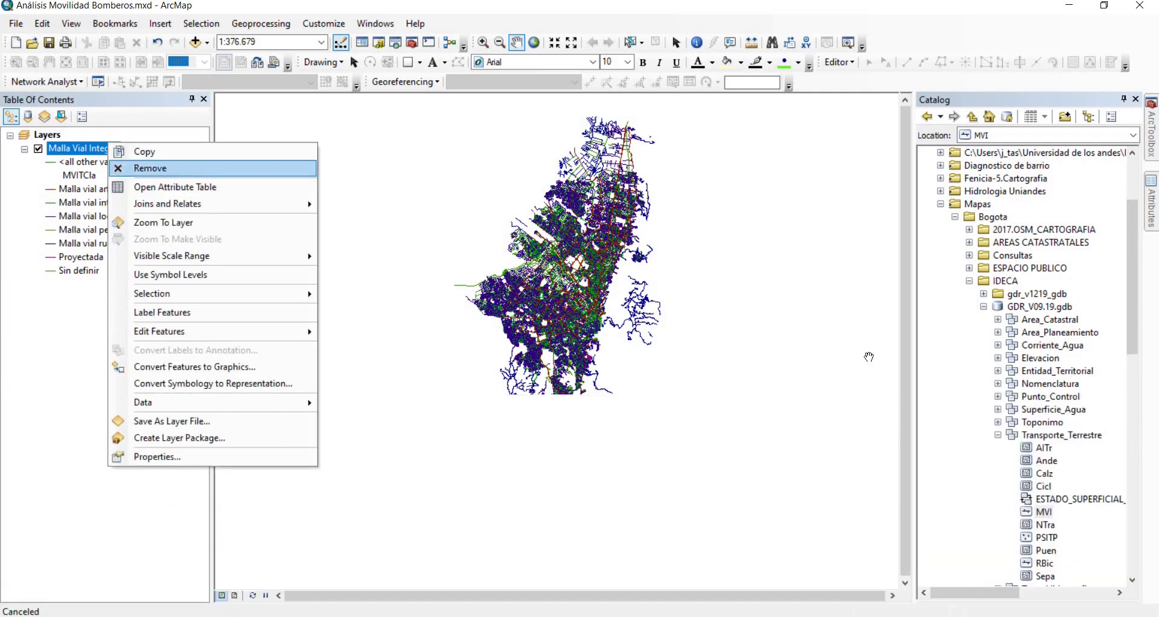
left_click(129, 169)
Add the MVI feature class from the Transporte_Terrestre dataset of GDR_V12.19.gdb to the map
left_click(984, 306)
left_click(983, 294)
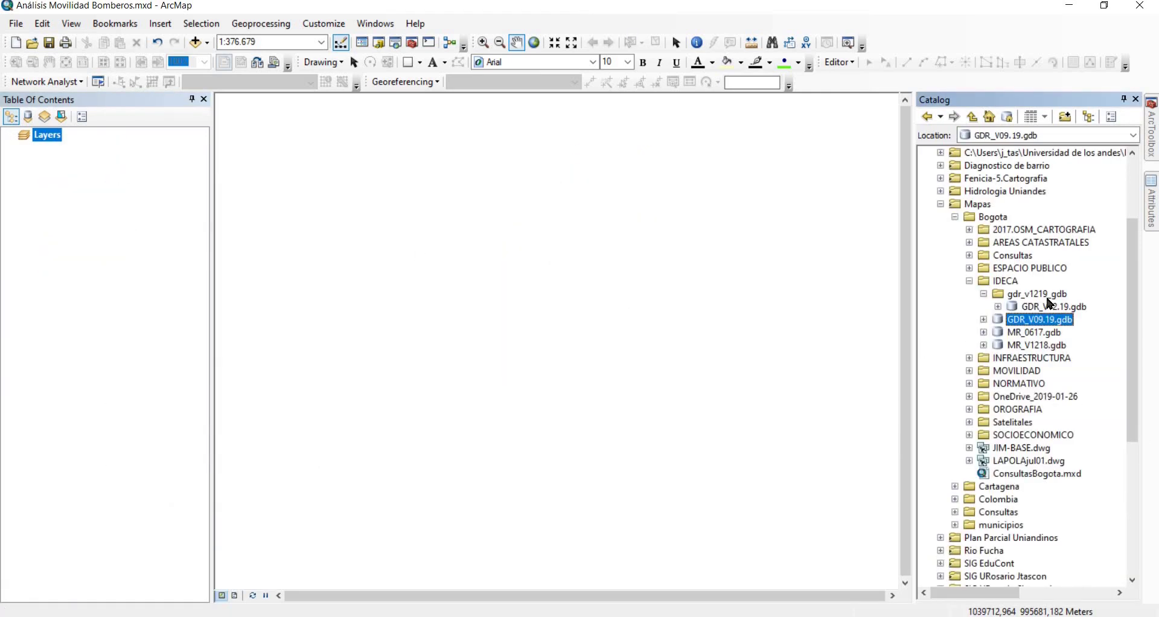
left_click(997, 306)
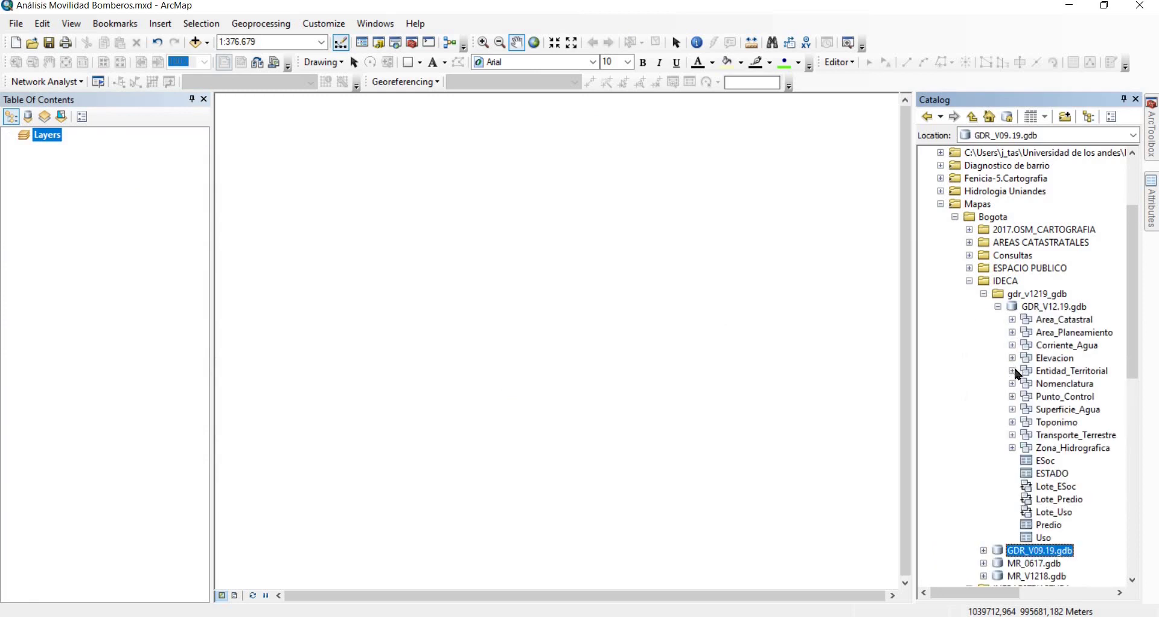
left_click(1013, 435)
scroll(1060, 482, "down", 1)
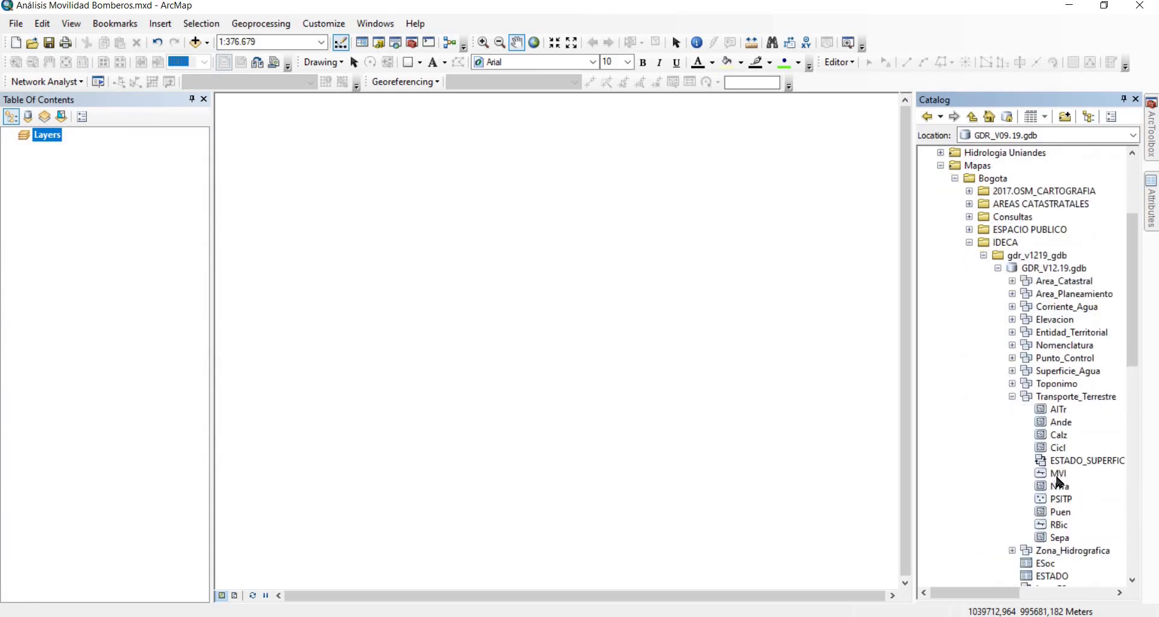
mouse_move(1058, 473)
left_mouse_down()
mouse_move(698, 477)
mouse_move(388, 407)
mouse_move(60, 188)
left_mouse_up()
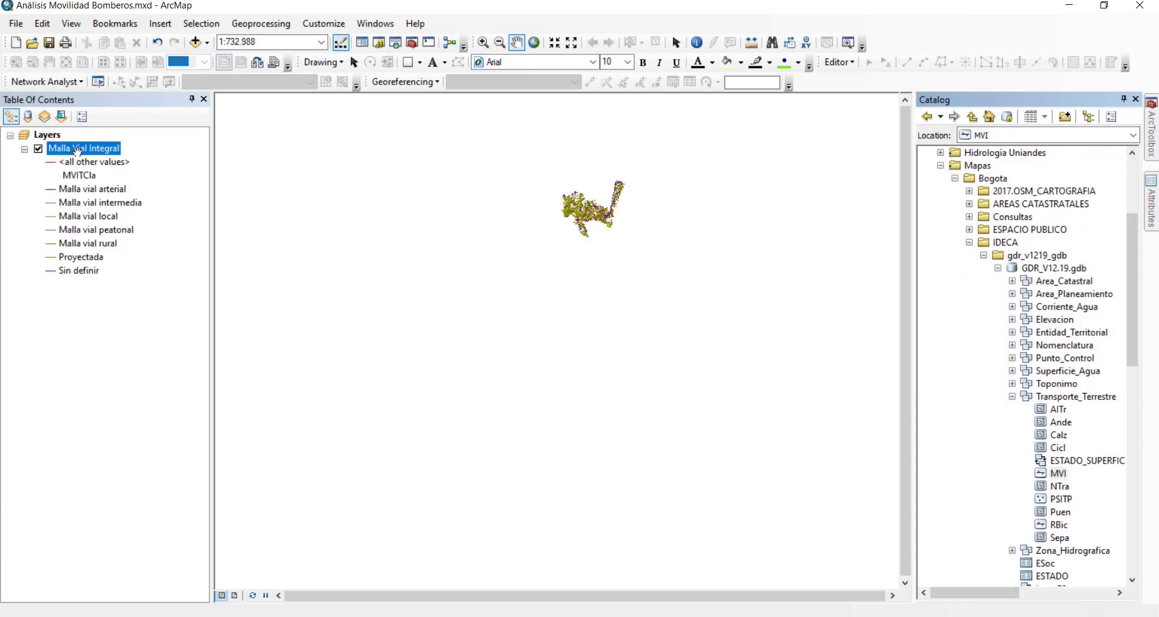
Examine the Sentido de la via and Velocidad Reglamentaria fields in the Malla Vial Integral attribute table, and close the table
right_click(77, 152)
left_click(135, 192)
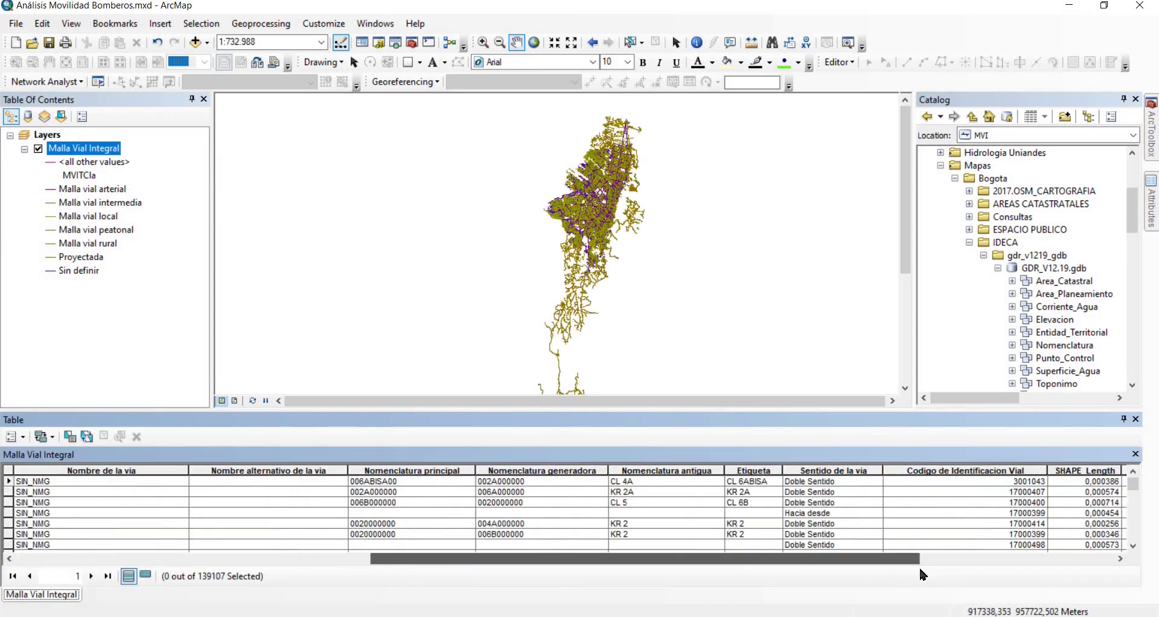
left_click_drag(919, 569, 978, 567)
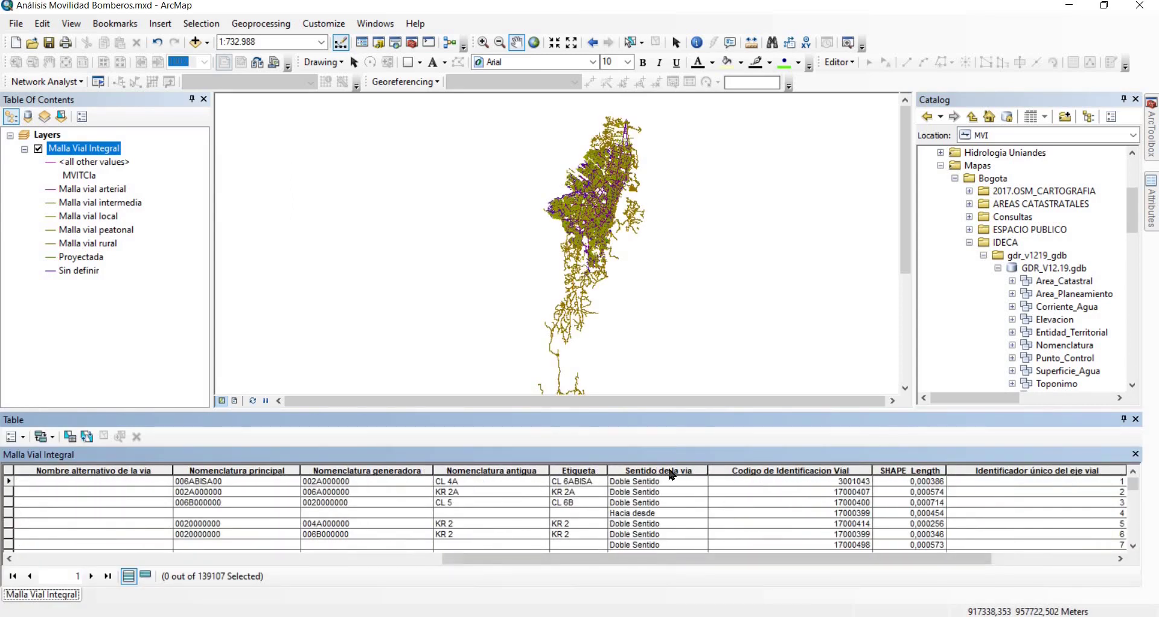
left_click(672, 475)
left_click_drag(691, 553, 1024, 468)
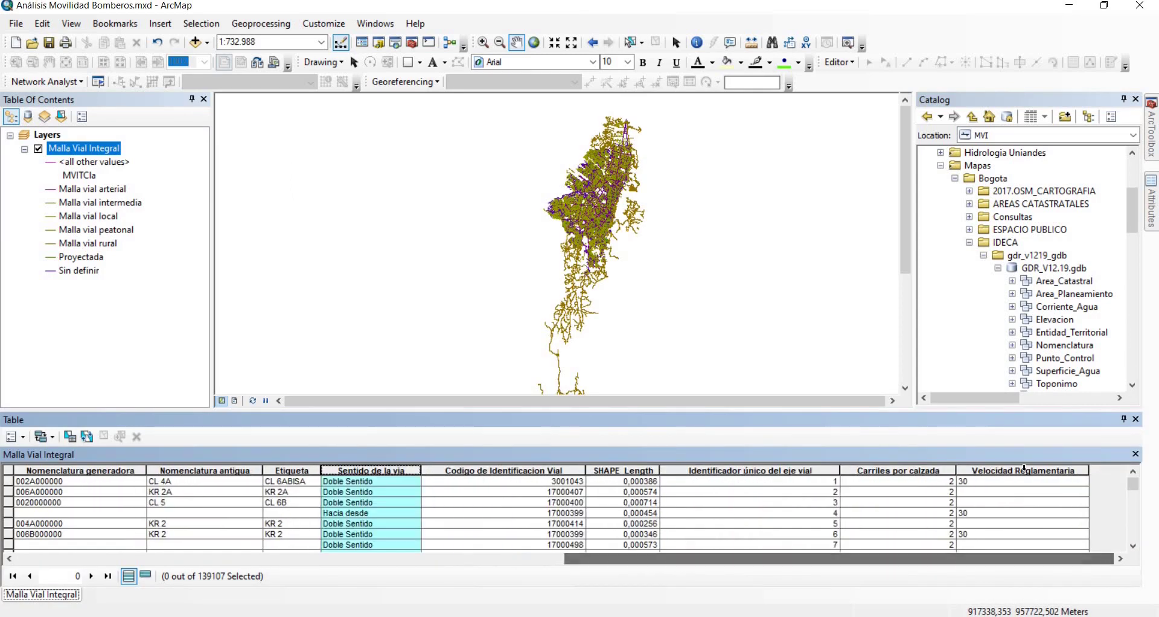
left_click(1025, 469)
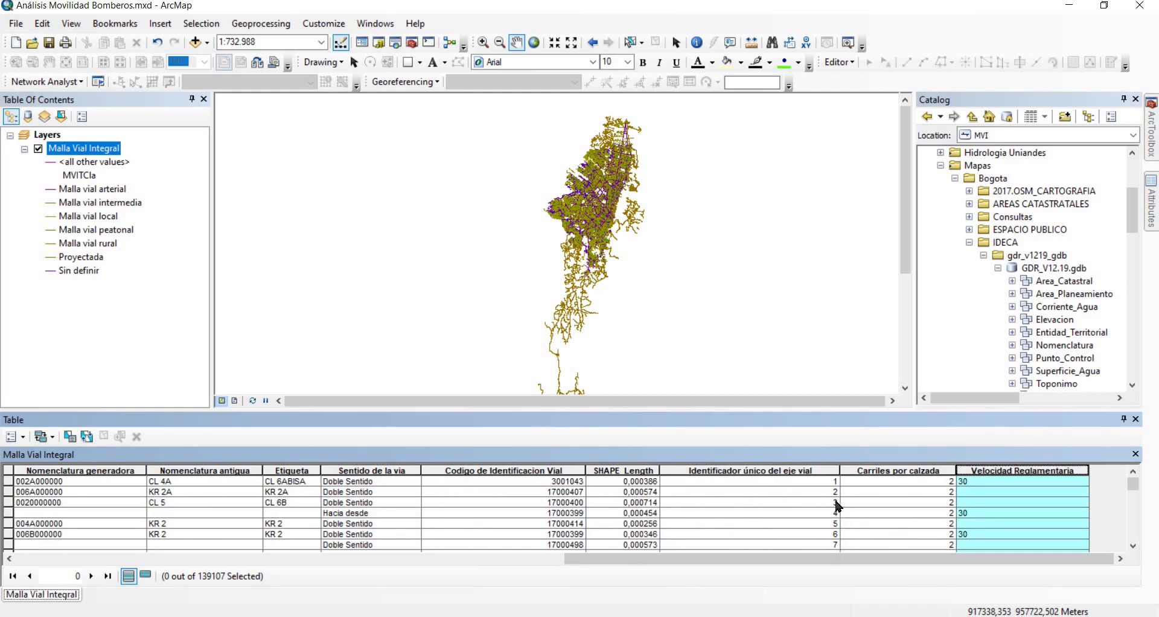
left_click(1134, 419)
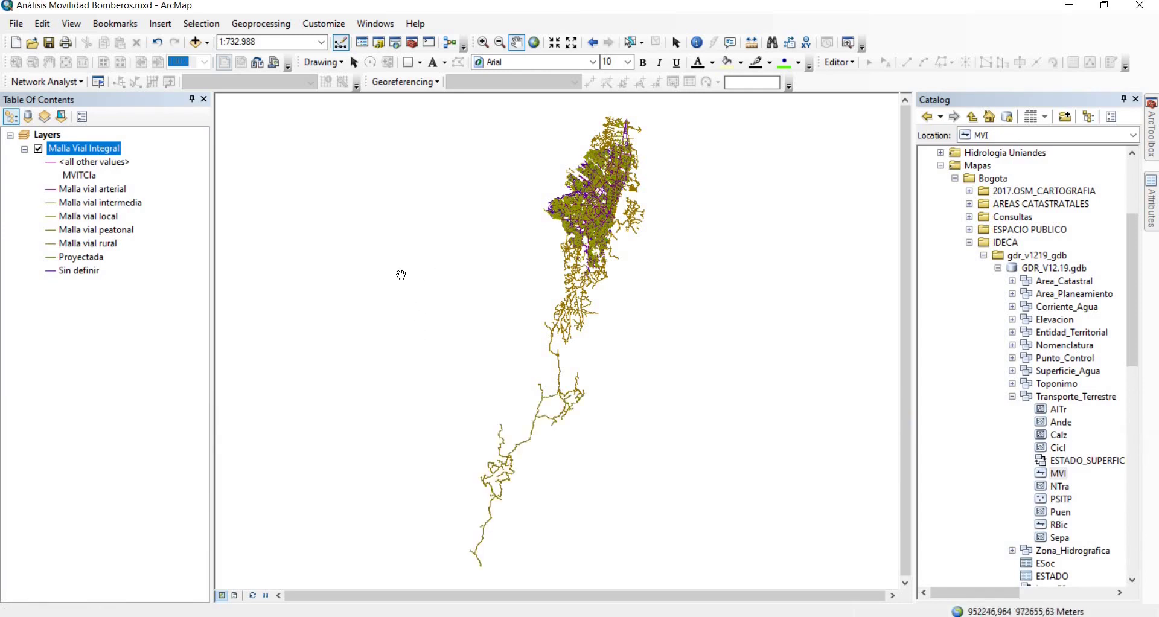
Turn off the display of the Malla Vial Integral layer
left_click(483, 42)
left_click_drag(559, 130, 651, 266)
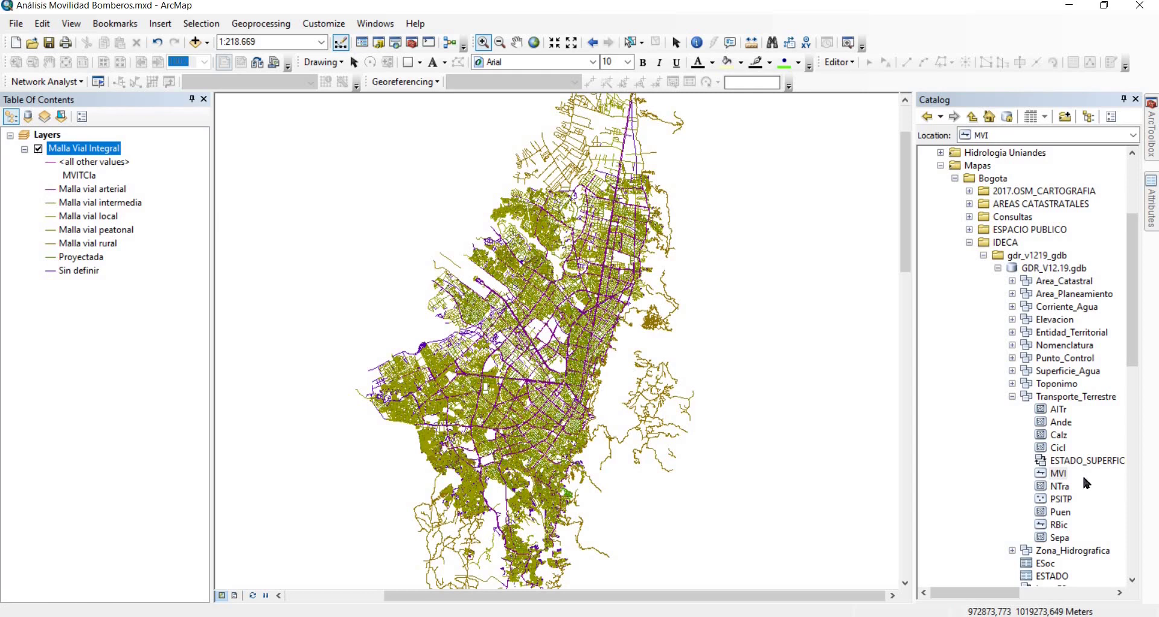
left_click(1067, 399)
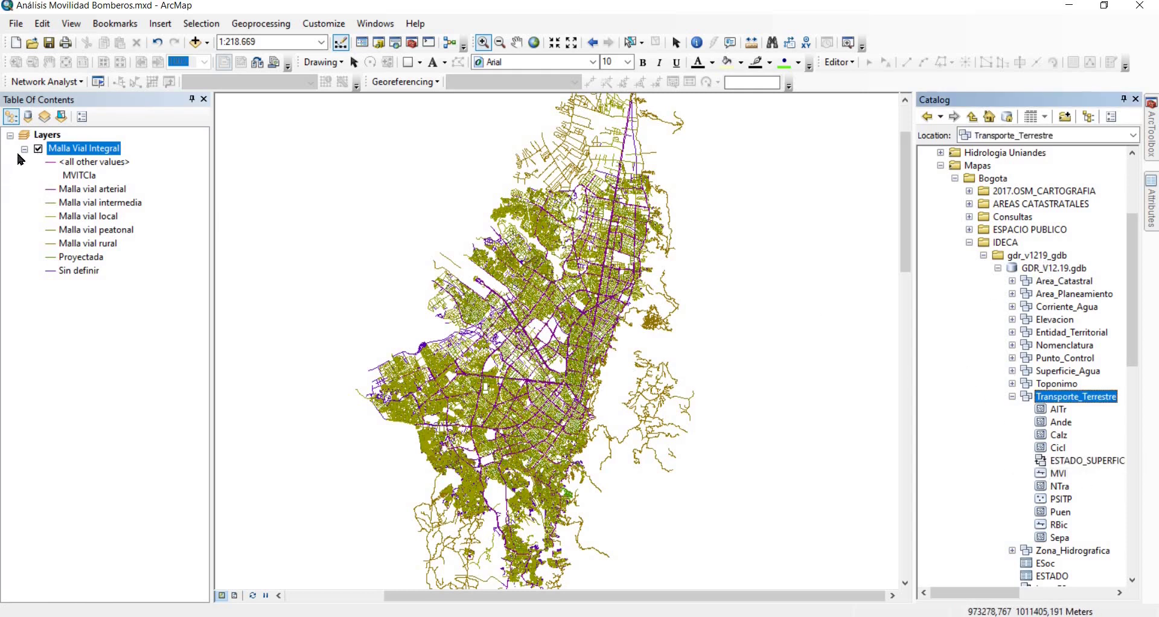
left_click(38, 148)
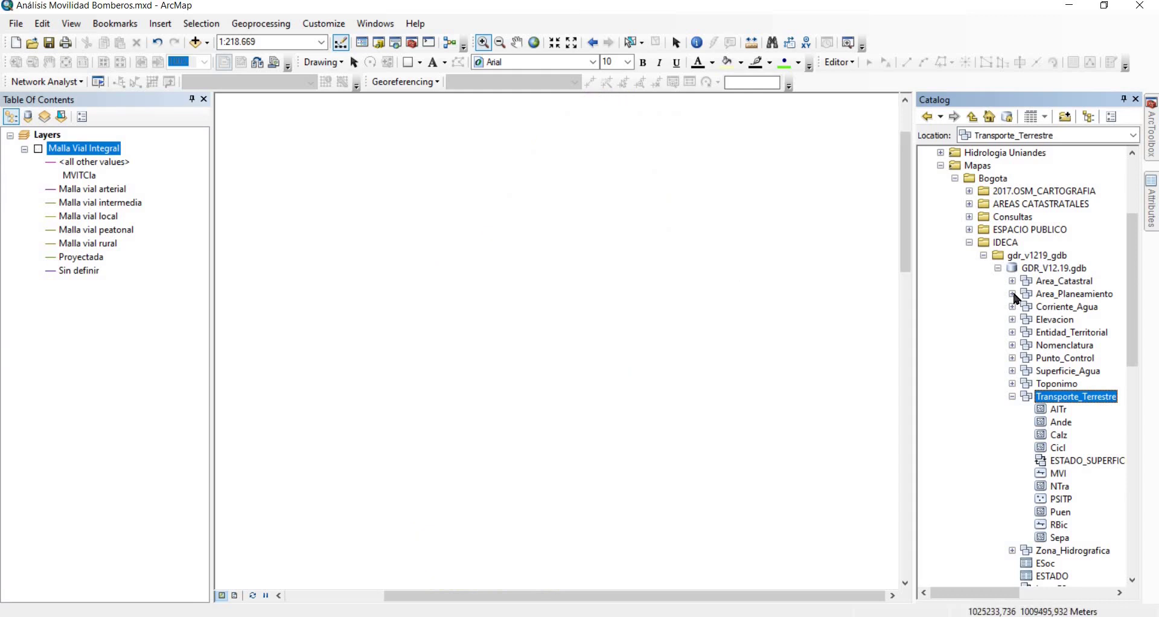
Add the Loca feature class from Entidad_Territorial and the UPla feature class from Area_Planeamiento in GDR_V12.19.gdb to the map
left_click(1013, 282)
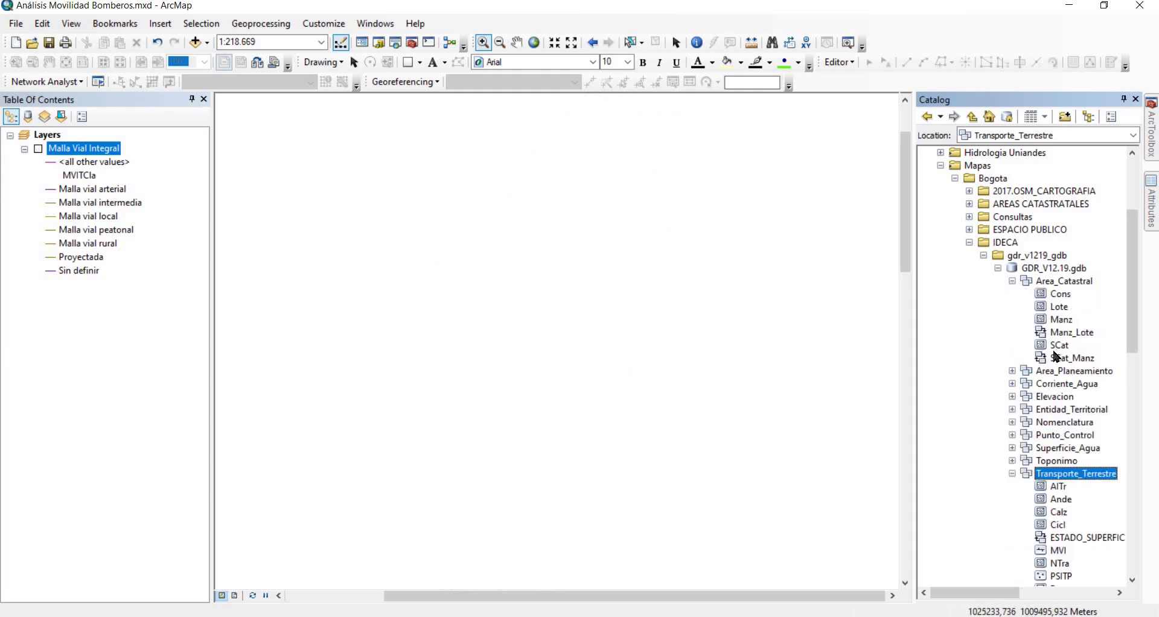
left_click(1012, 282)
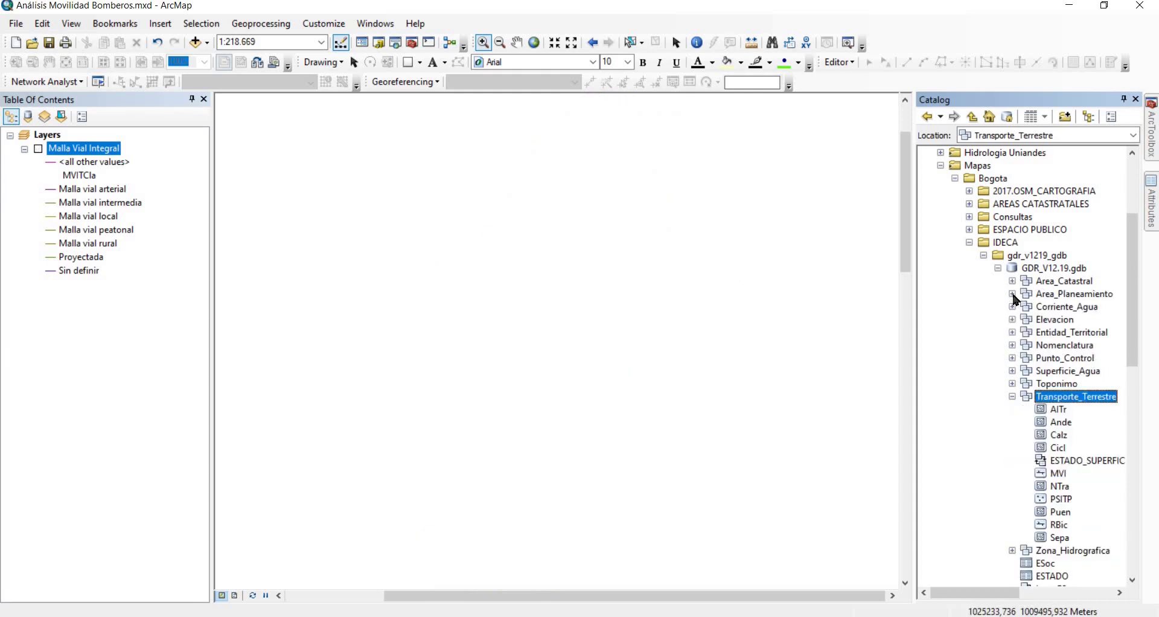
left_click(1012, 294)
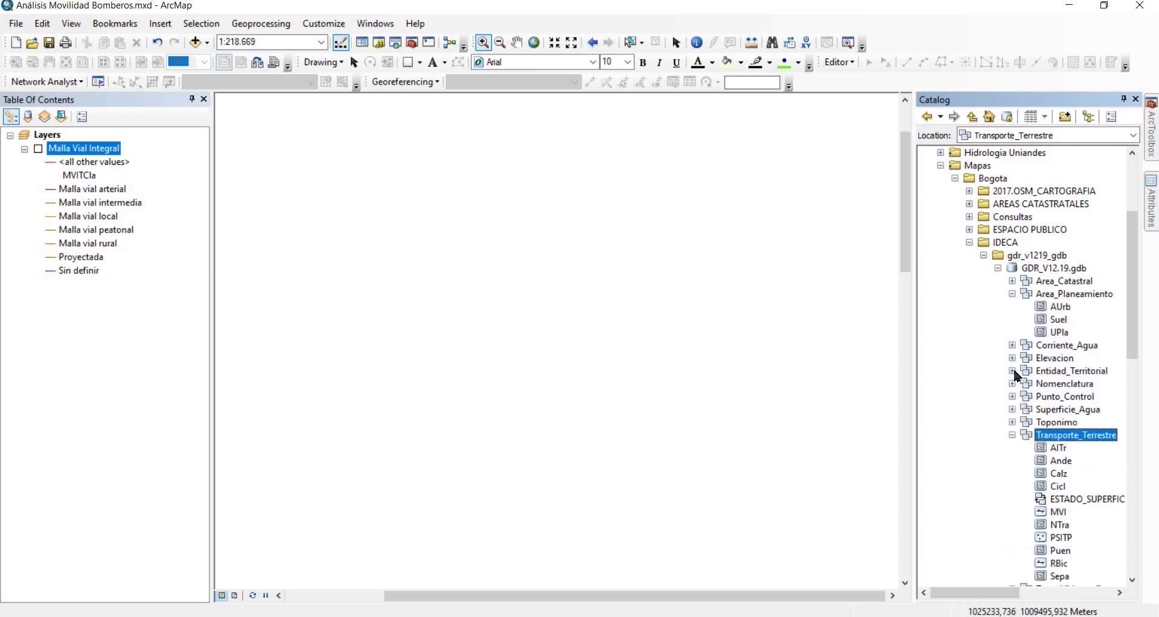
double_click(1063, 373)
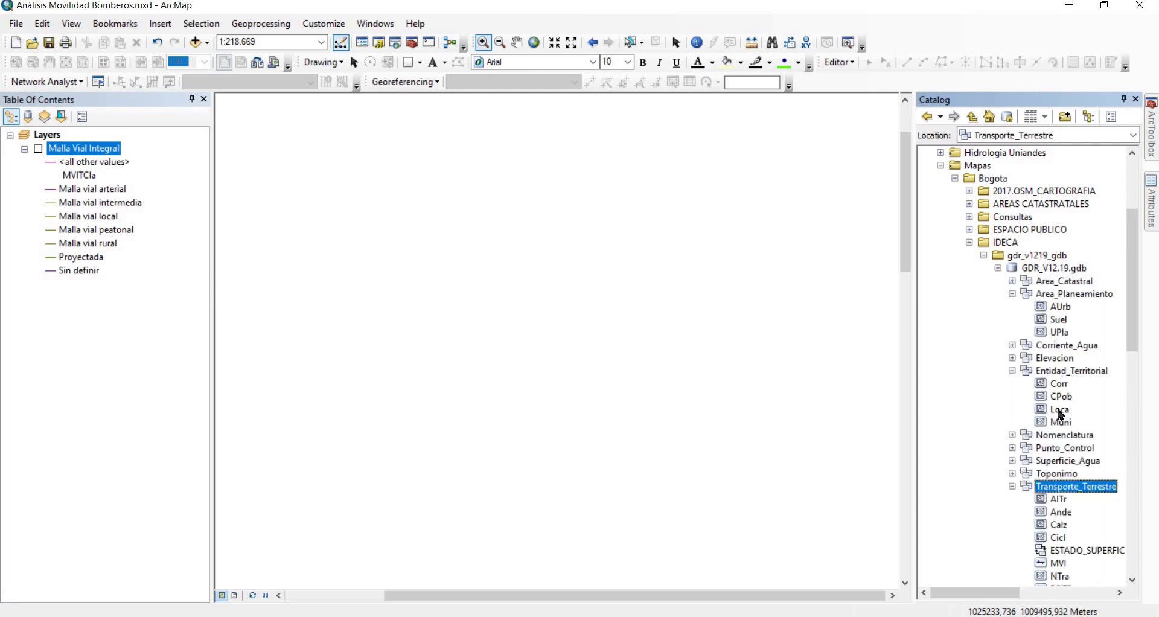
left_click_drag(1061, 415, 638, 375)
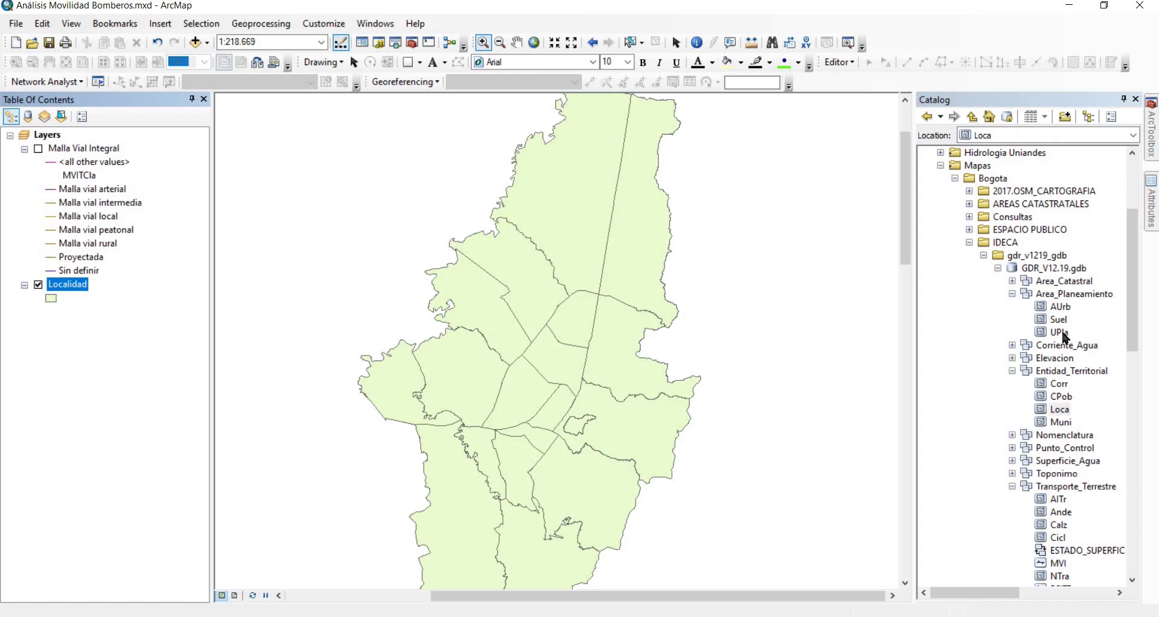
mouse_move(1065, 337)
left_mouse_down()
mouse_move(645, 319)
mouse_move(695, 331)
left_mouse_up()
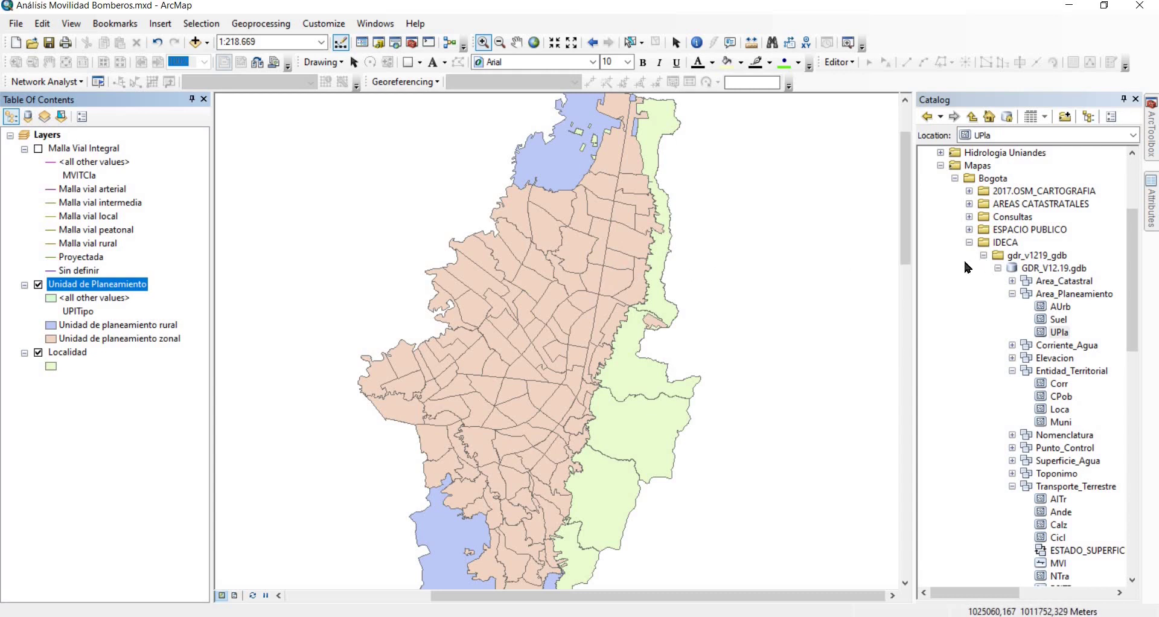
Collapse the IDECA folder and add the Estaciones_de_Bomberos shapefile from the SHP folder of Ej12-GEorreferenciacion to the map
left_click(983, 255)
left_click(976, 242)
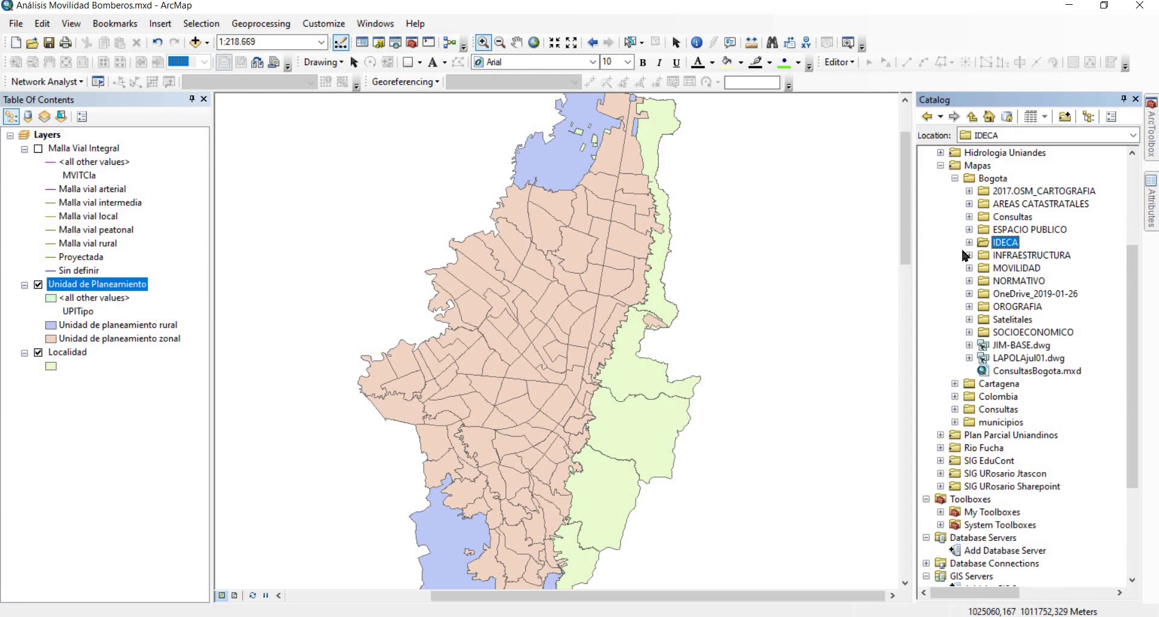
scroll(988, 248, "up", 4)
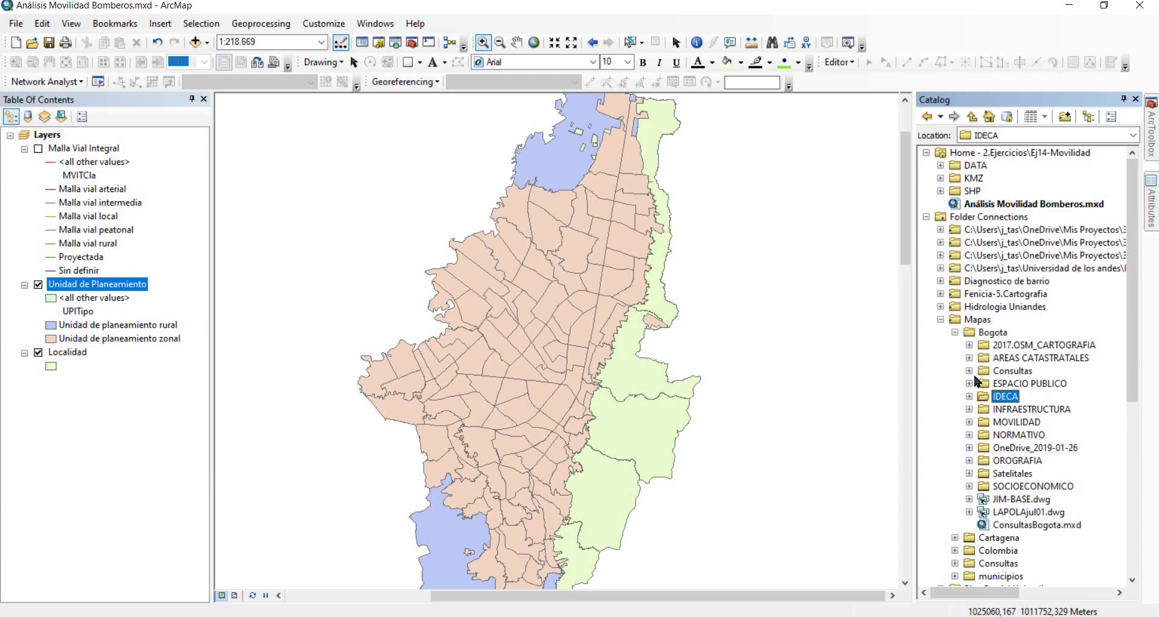
scroll(955, 335, "down", 2)
scroll(956, 338, "up", 1)
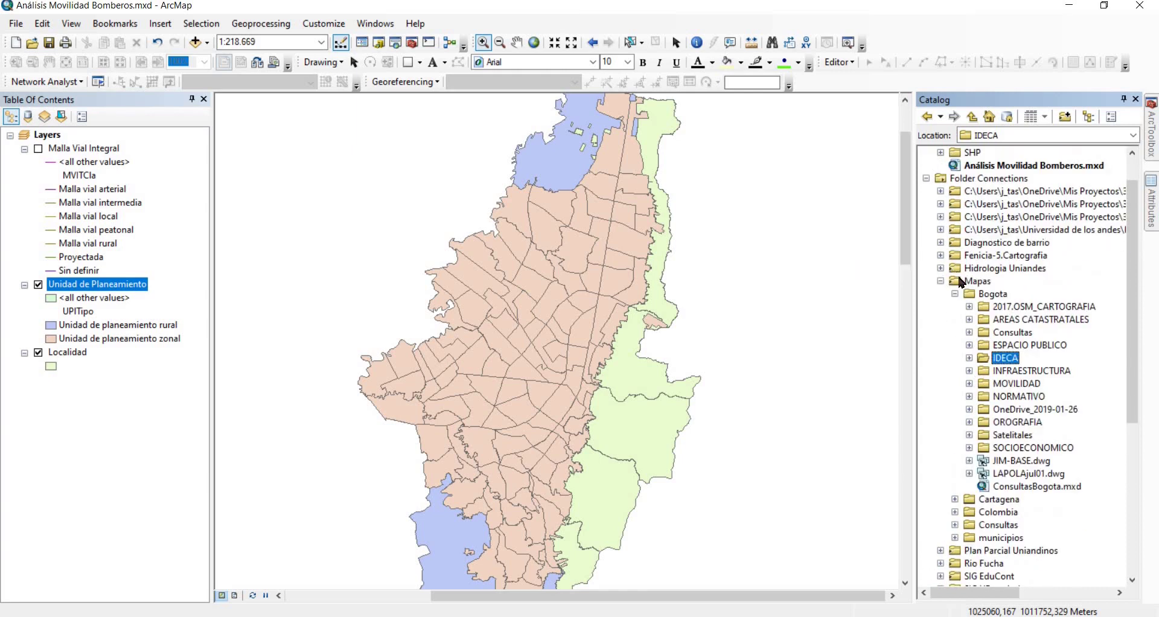
scroll(952, 412, "down", 3)
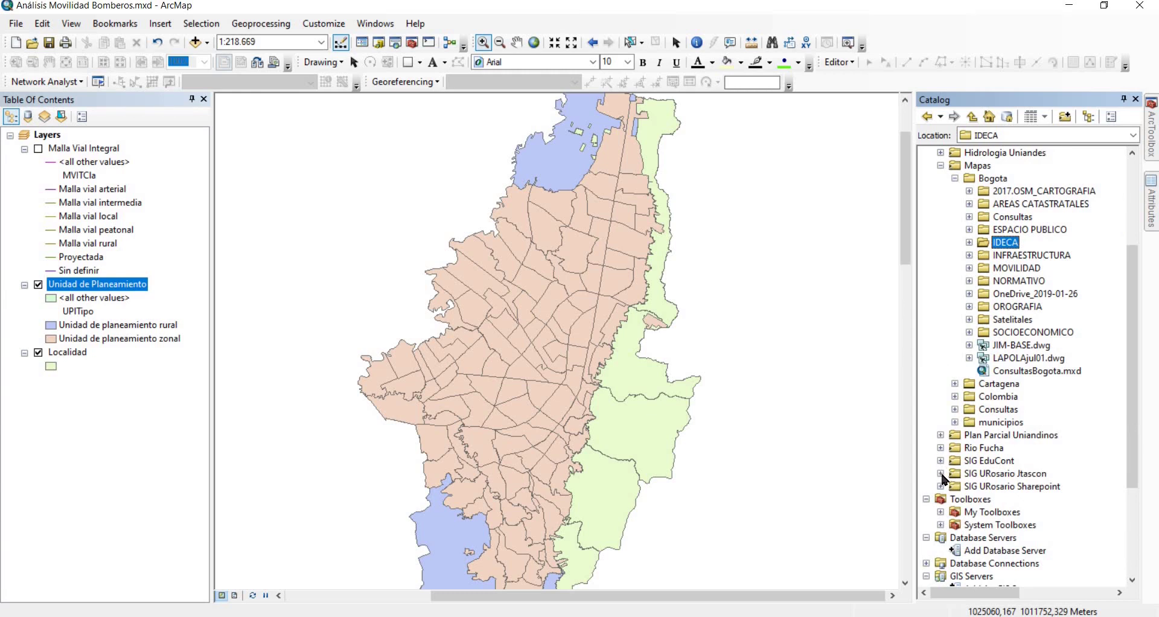
left_click(942, 474)
left_click(969, 361)
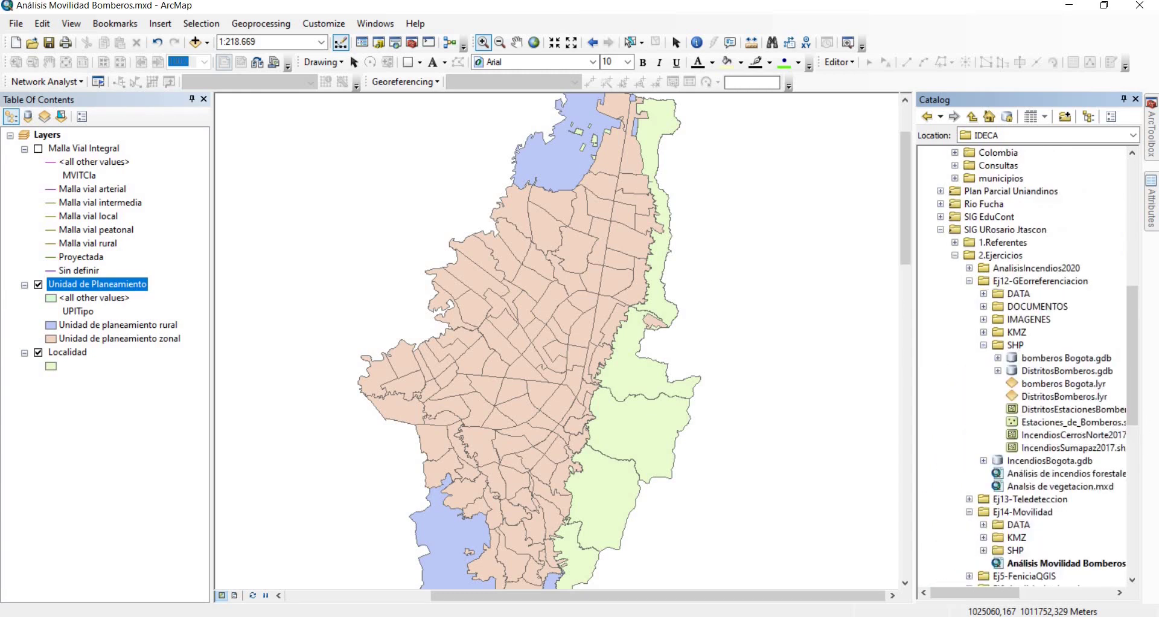
left_click_drag(1049, 427, 716, 398)
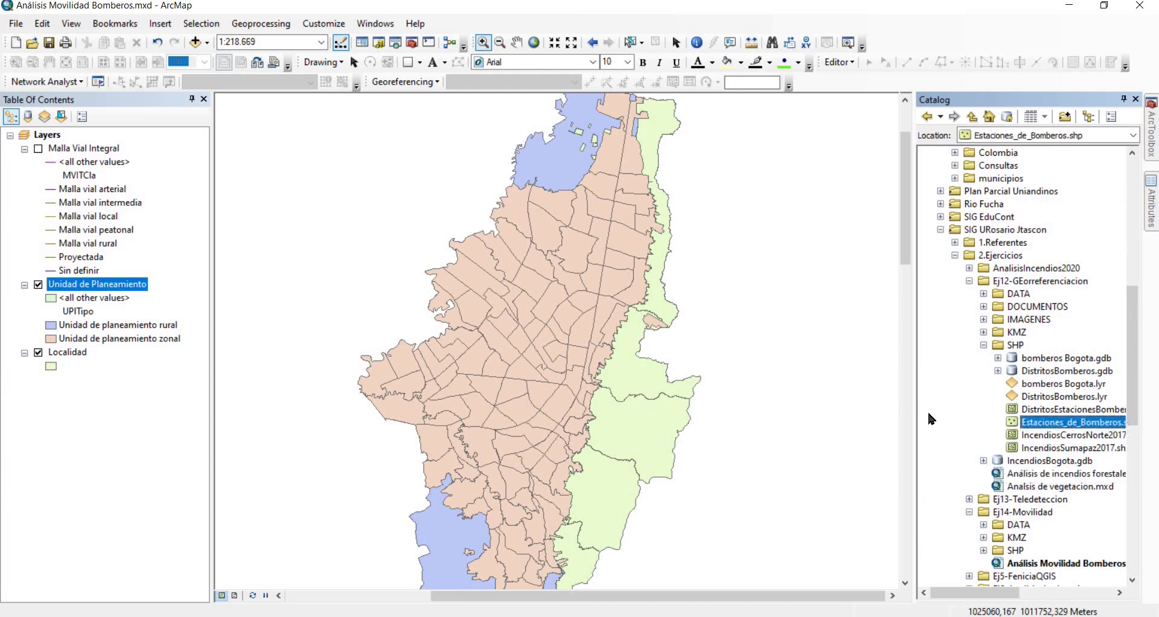
Add the IncendiosCerrosNorte2017 shapefile from the Ej12-GEorreferenciacion SHP folder to the map, and collapse that folder
left_click(1062, 434)
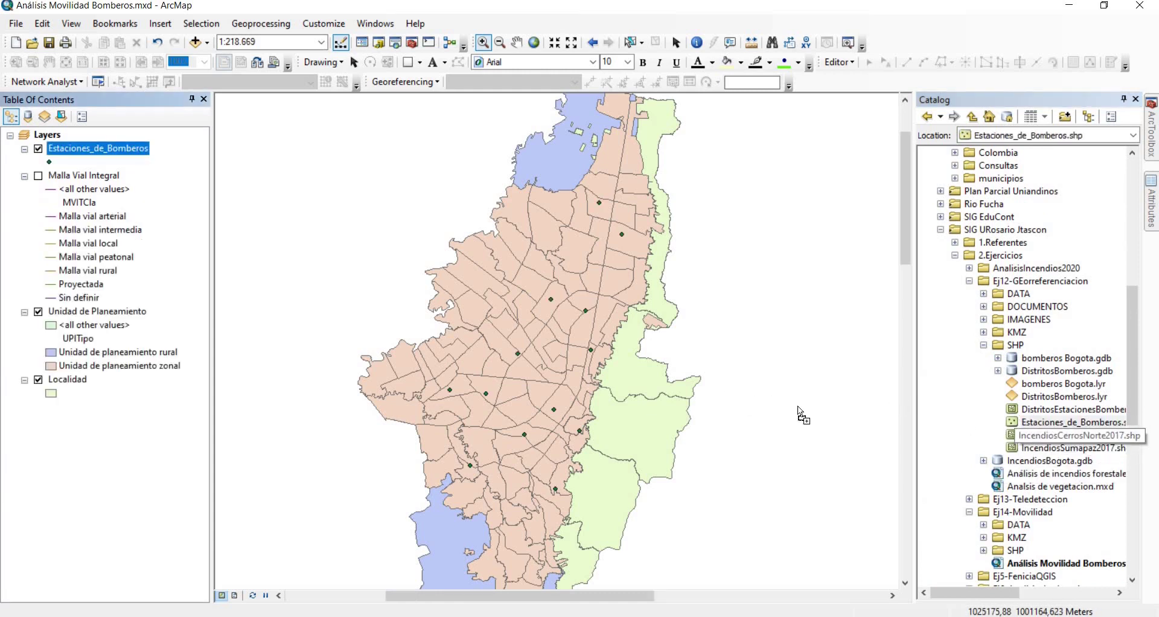
left_click_drag(736, 397, 735, 398)
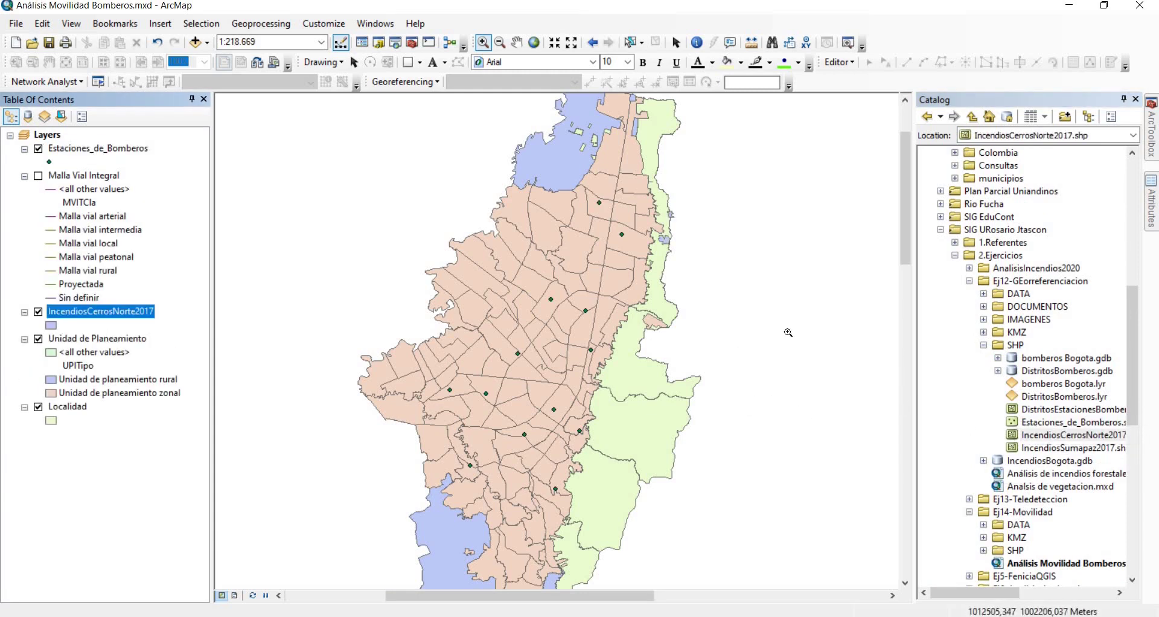
left_click(983, 346)
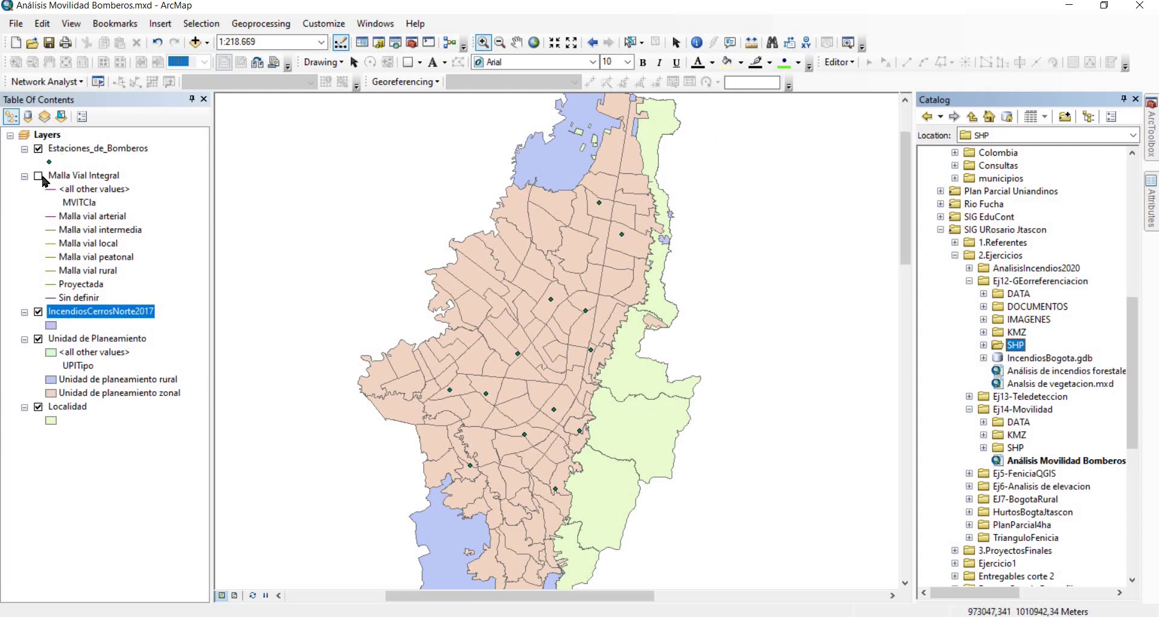
View the attribute table of the Estaciones_de_Bomberos layer and close it
right_click(78, 148)
left_click(103, 195)
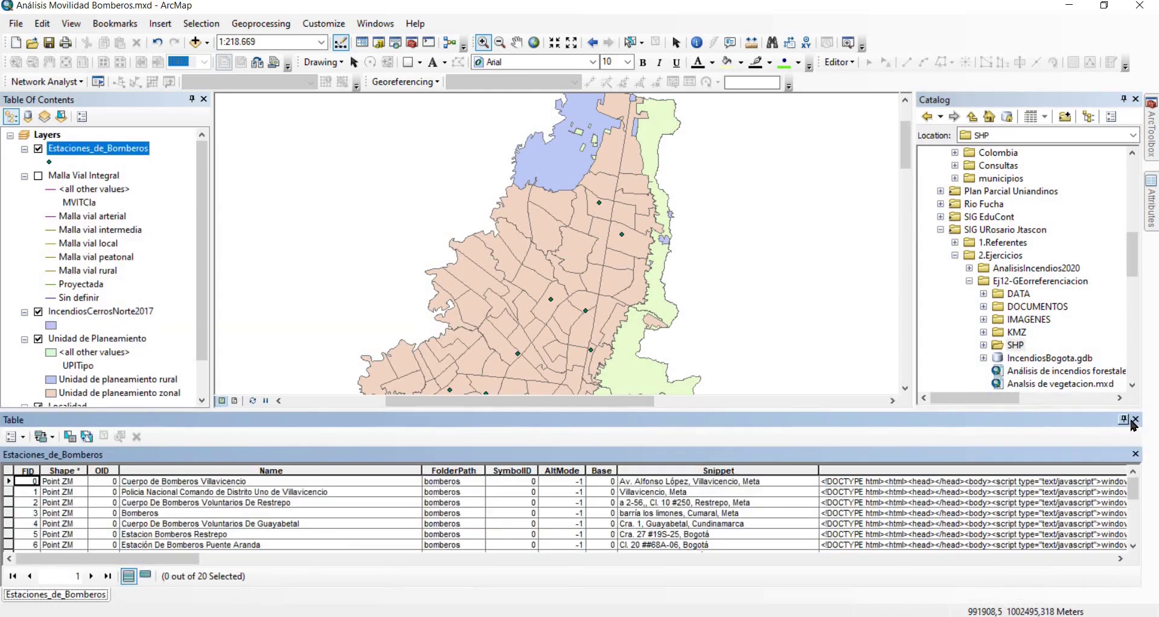
left_click(1135, 419)
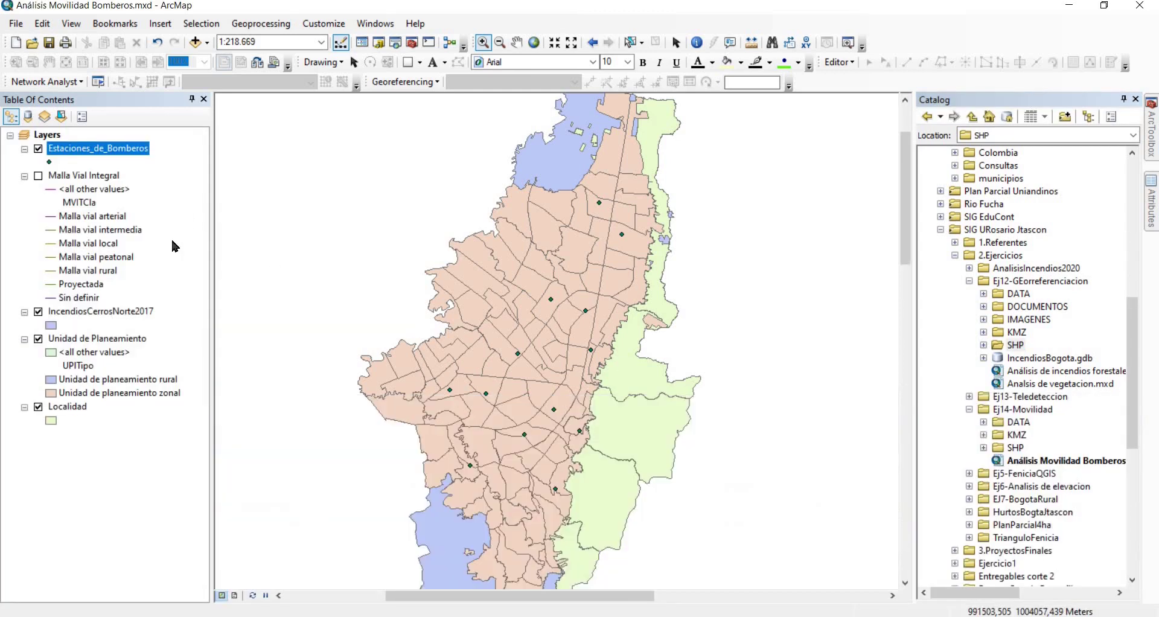
Turn on the Malla Vial Integral layer and set the fill color of the IncendiosCerrosNorte2017 layer to red
left_click(39, 176)
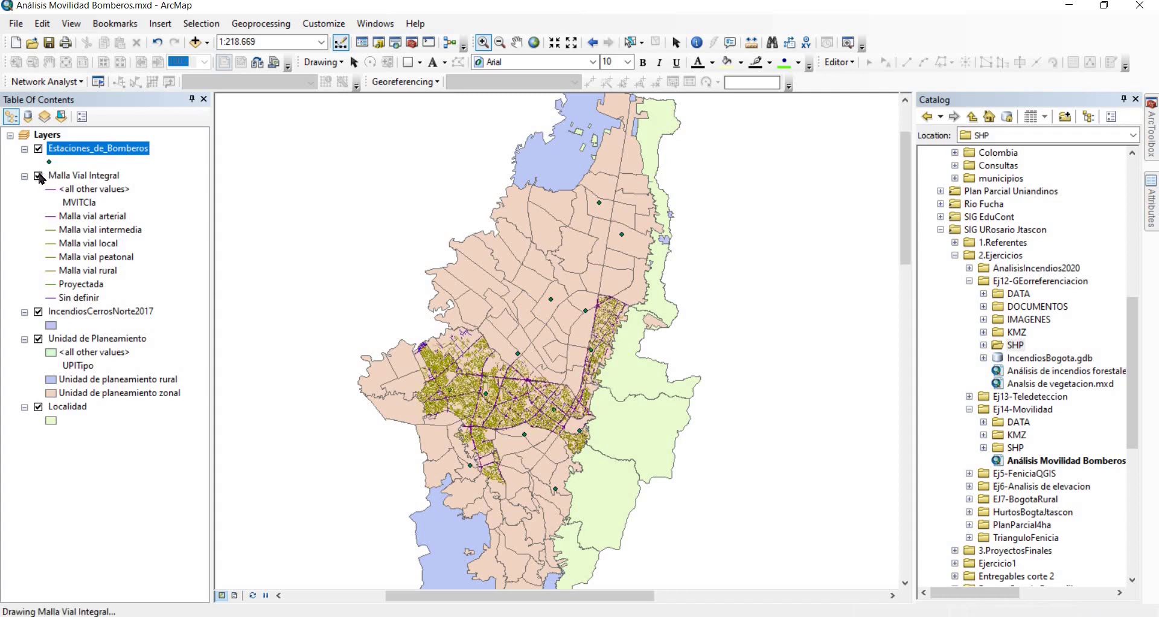
left_click(39, 176)
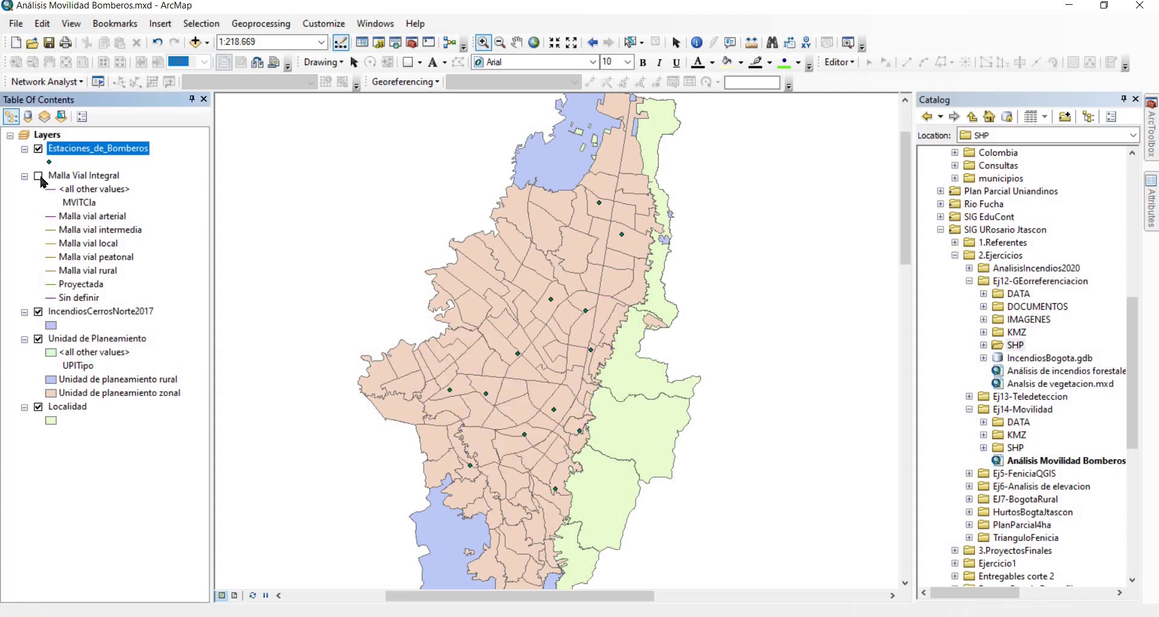
left_click(52, 326)
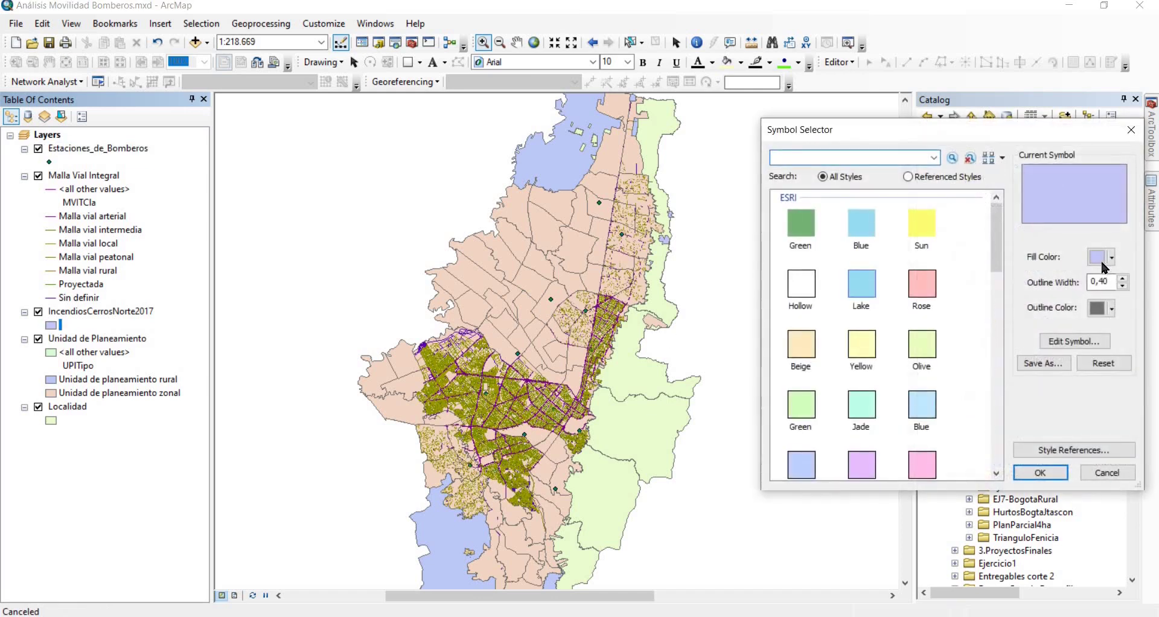
left_click(1110, 258)
left_click(952, 315)
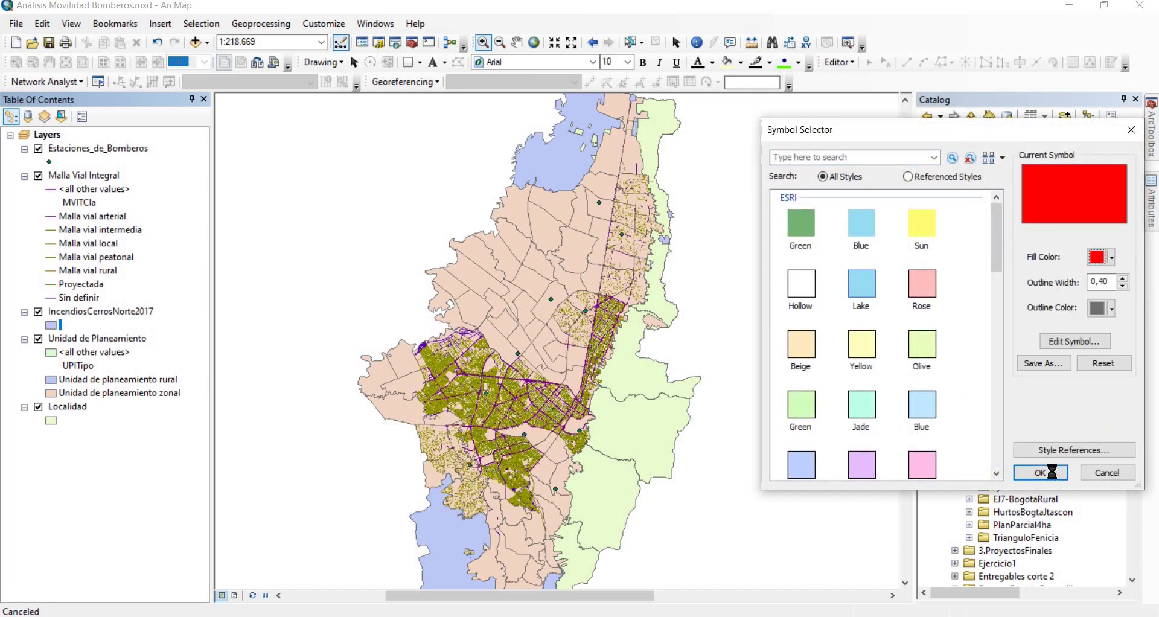
left_click(1040, 473)
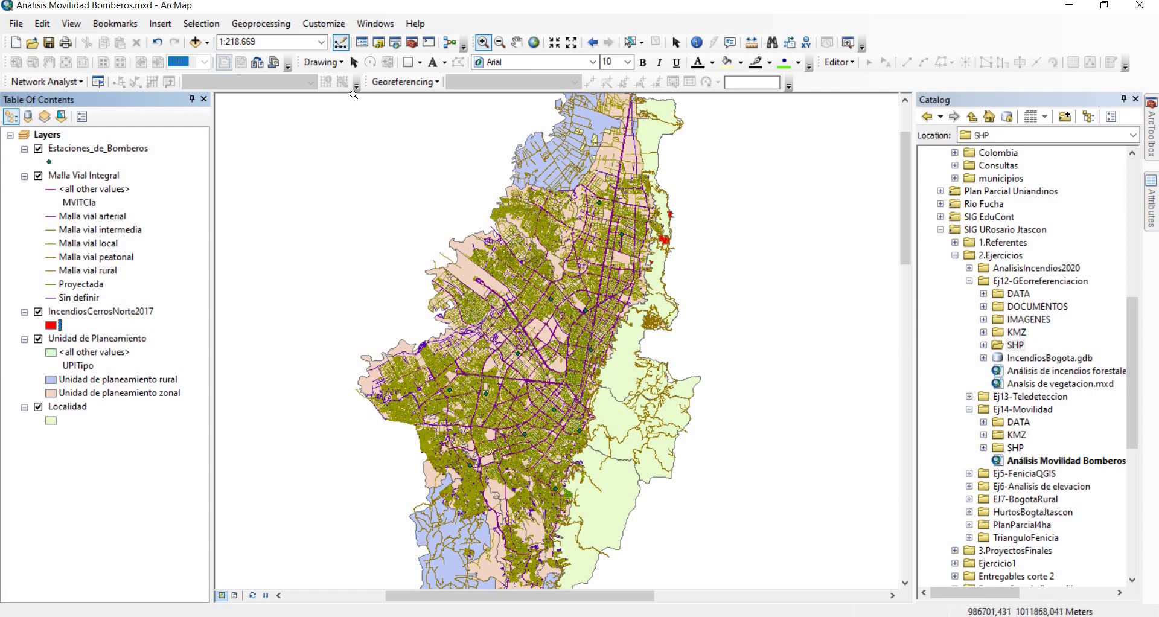
Select all features across the northern part of Bogotá with a rectangle reaching from the eastern hills to the northwestern edge
left_click(631, 42)
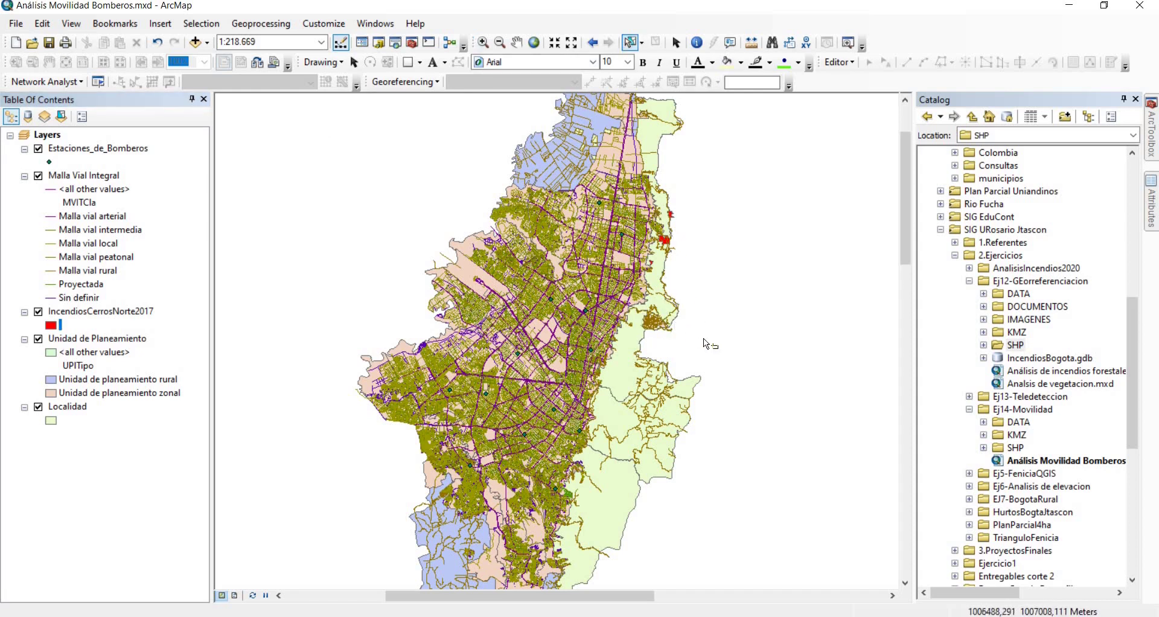
mouse_move(708, 328)
left_mouse_down()
mouse_move(658, 292)
mouse_move(563, 188)
mouse_move(537, 143)
mouse_move(546, 145)
mouse_move(537, 148)
left_mouse_up()
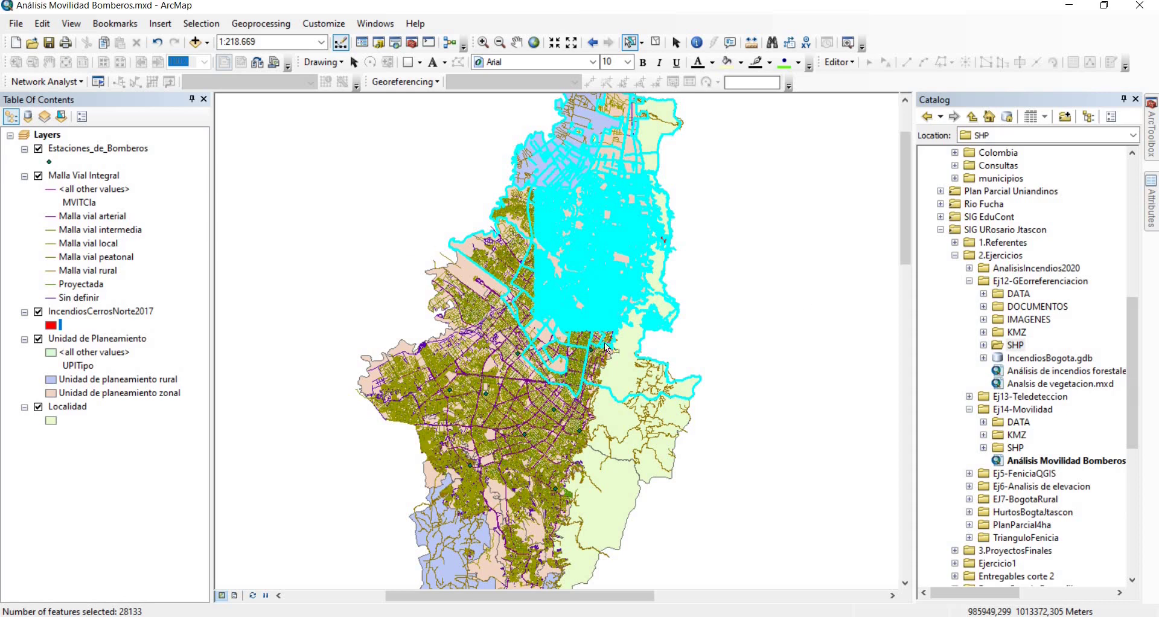
Create a file geodatabase named Movilidad Bomberos in the Ej14-Movilidad home folder
scroll(996, 260, "up", 7)
scroll(995, 261, "up", 4)
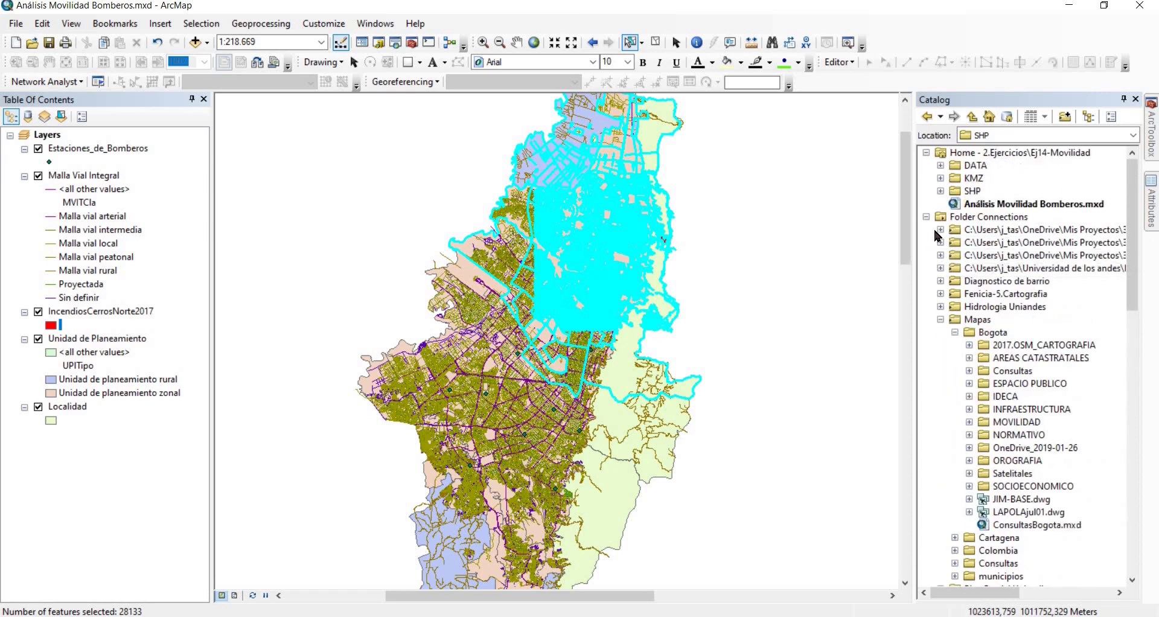
right_click(976, 154)
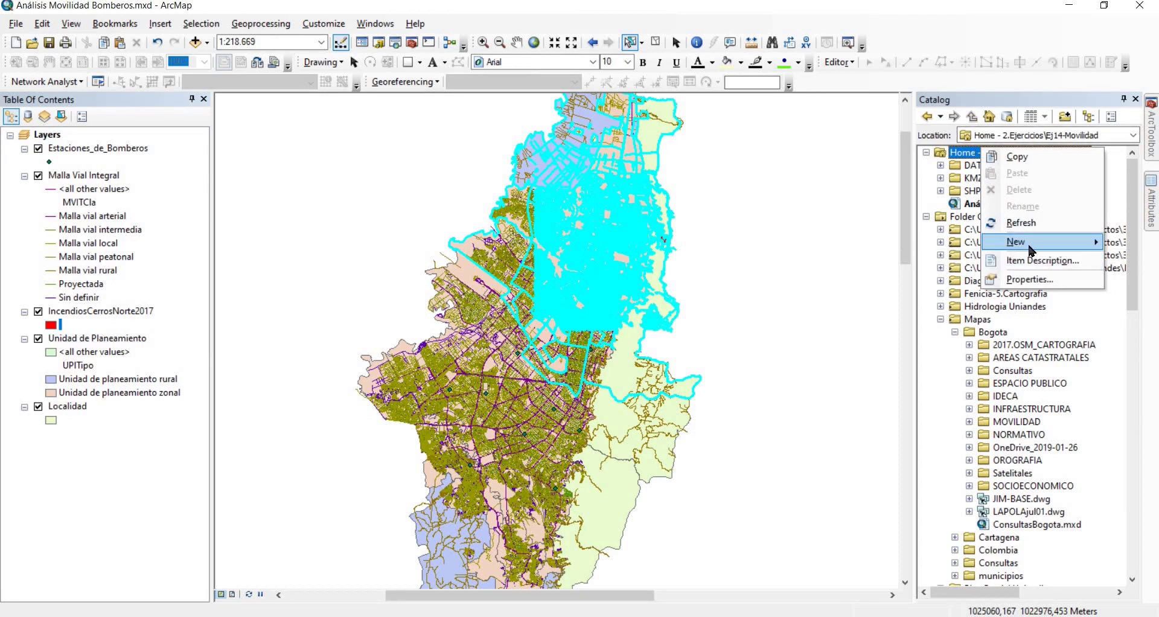
left_click(1008, 248)
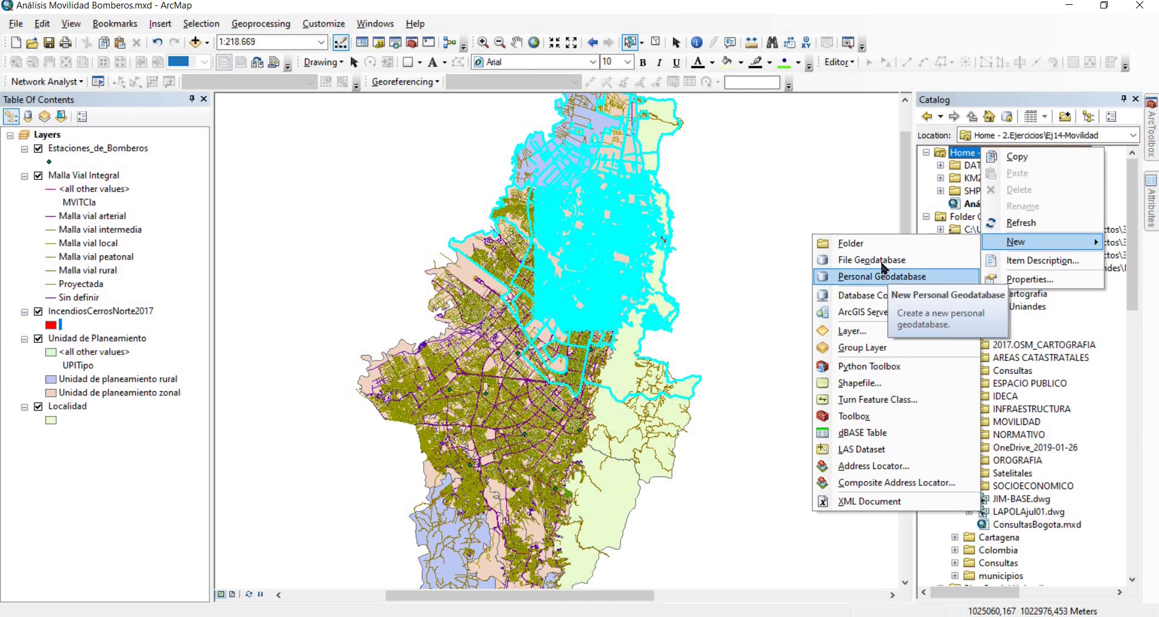
left_click(884, 260)
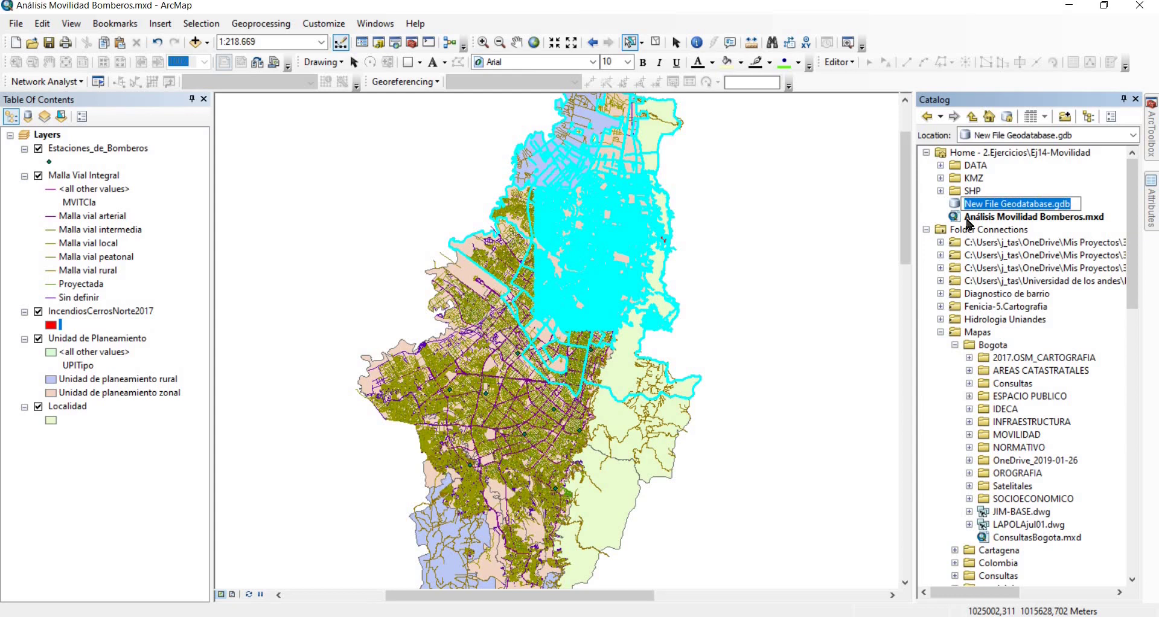
type("MOvilidd")
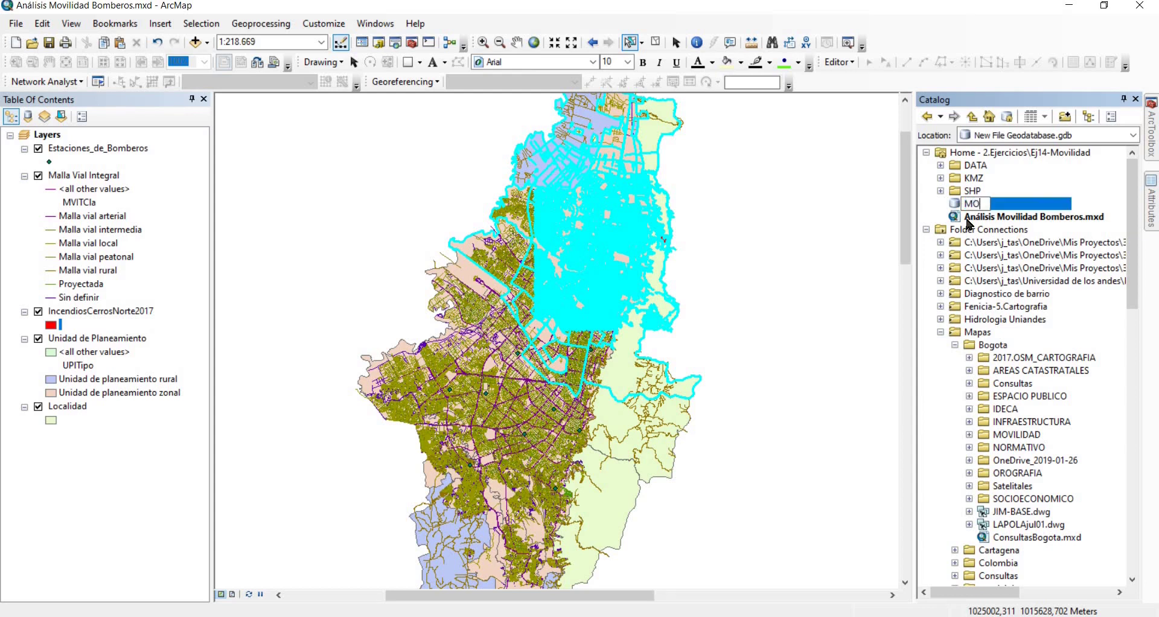
key("BackSpace")
key("BackSpace")
key("BackSpace")
key("BackSpace")
key("BackSpace")
key("BackSpace")
key("BackSpace")
type("ovilidad Bomberos")
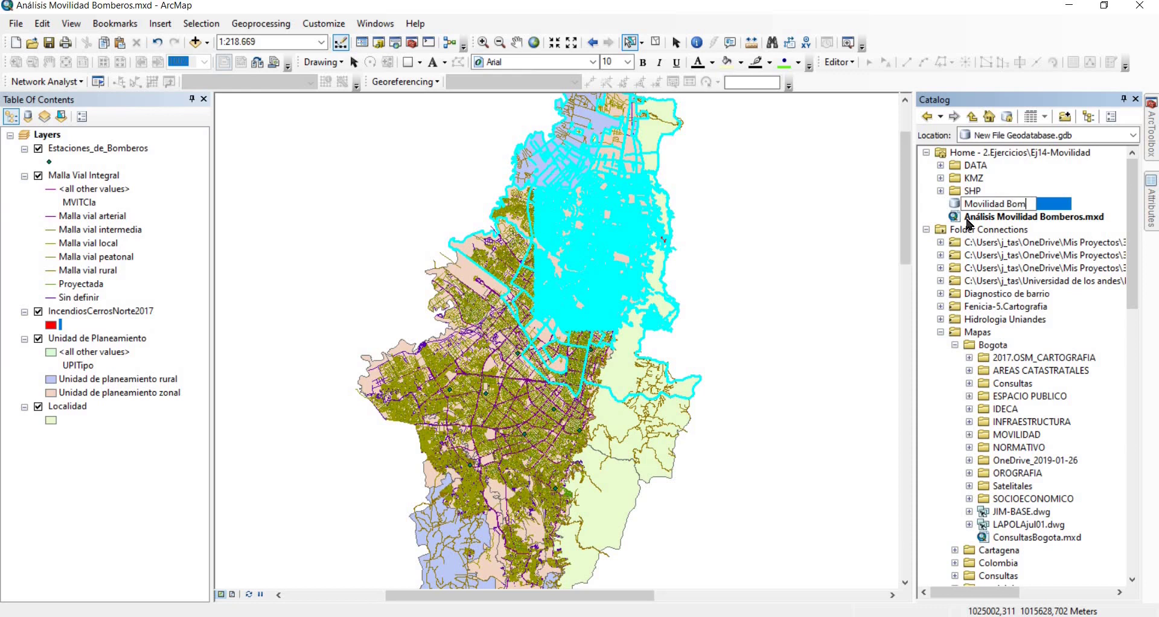
key("Return")
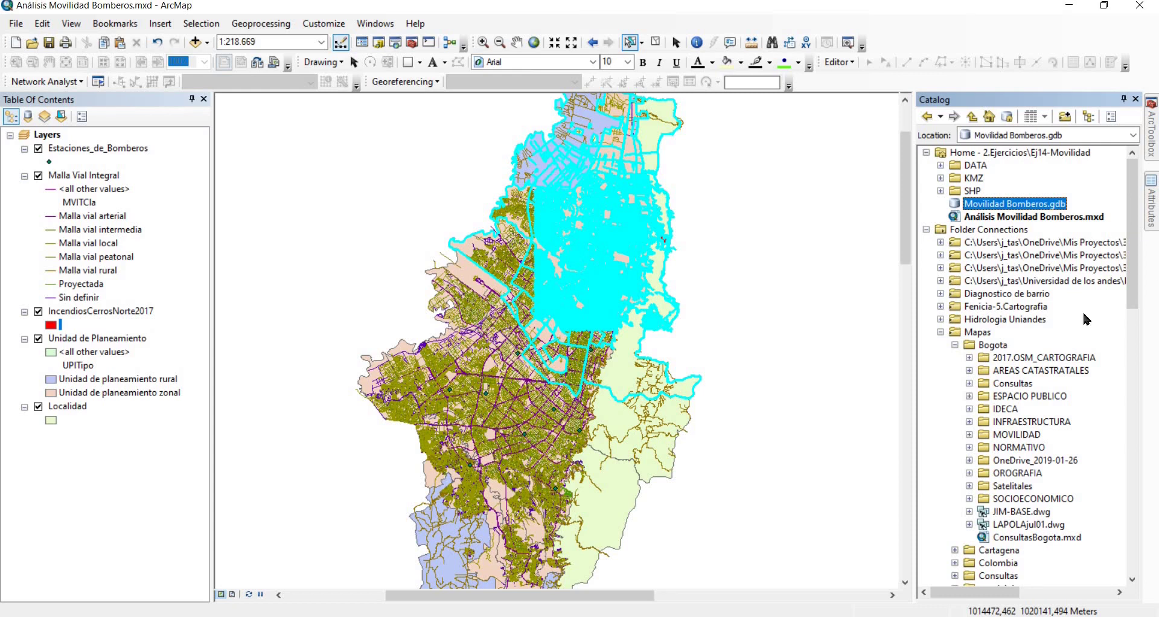
Start a new feature dataset named Base in Movilidad Bomberos.gdb, with MAGNA Colombia Bogota as its XY coordinate system
right_click(992, 210)
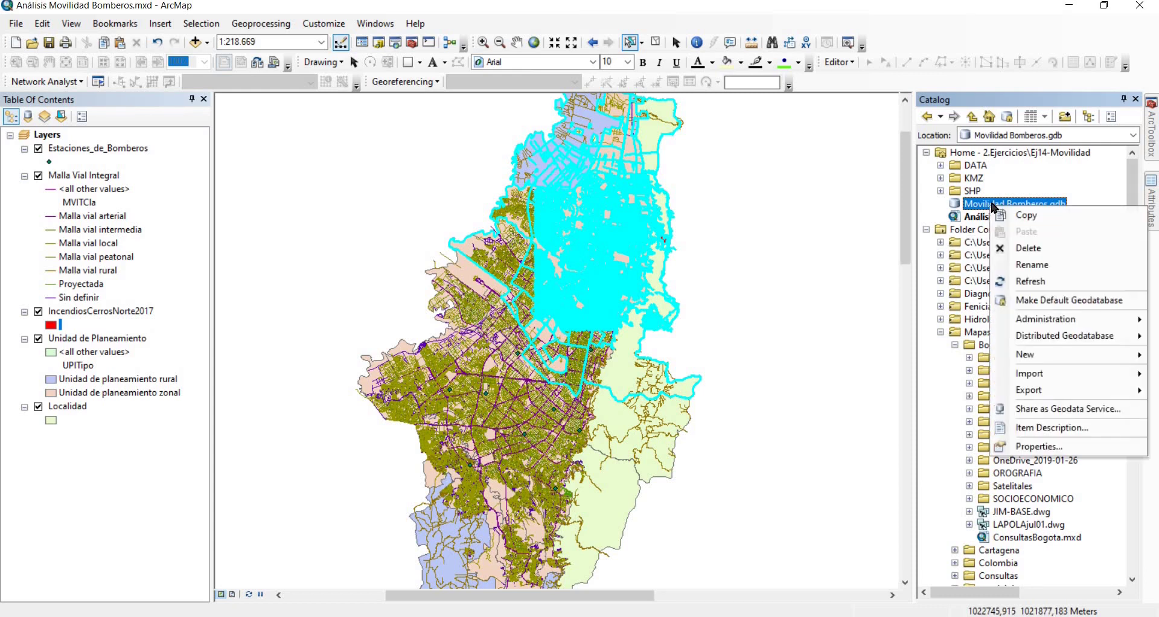
mouse_move(1031, 356)
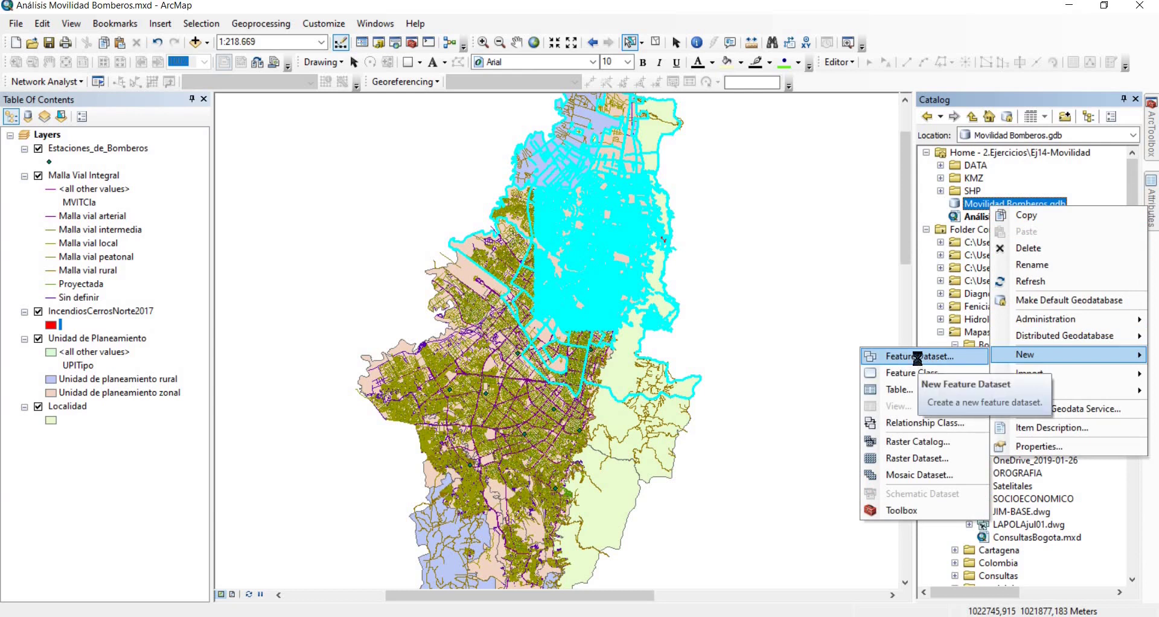
left_click(919, 359)
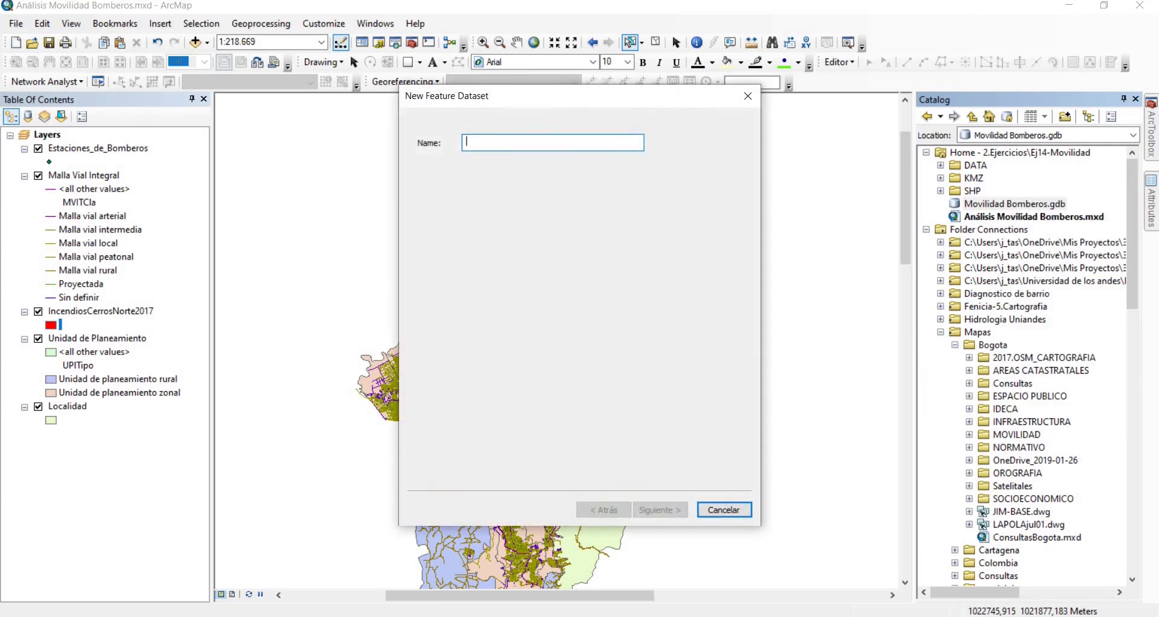
type("Base")
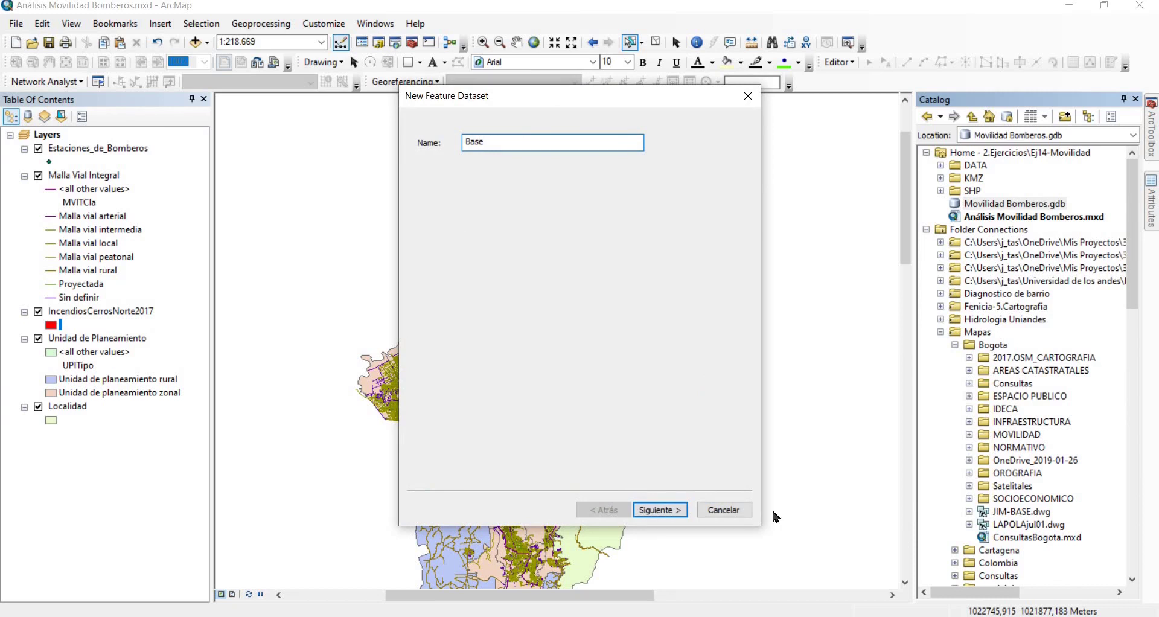
left_click(661, 512)
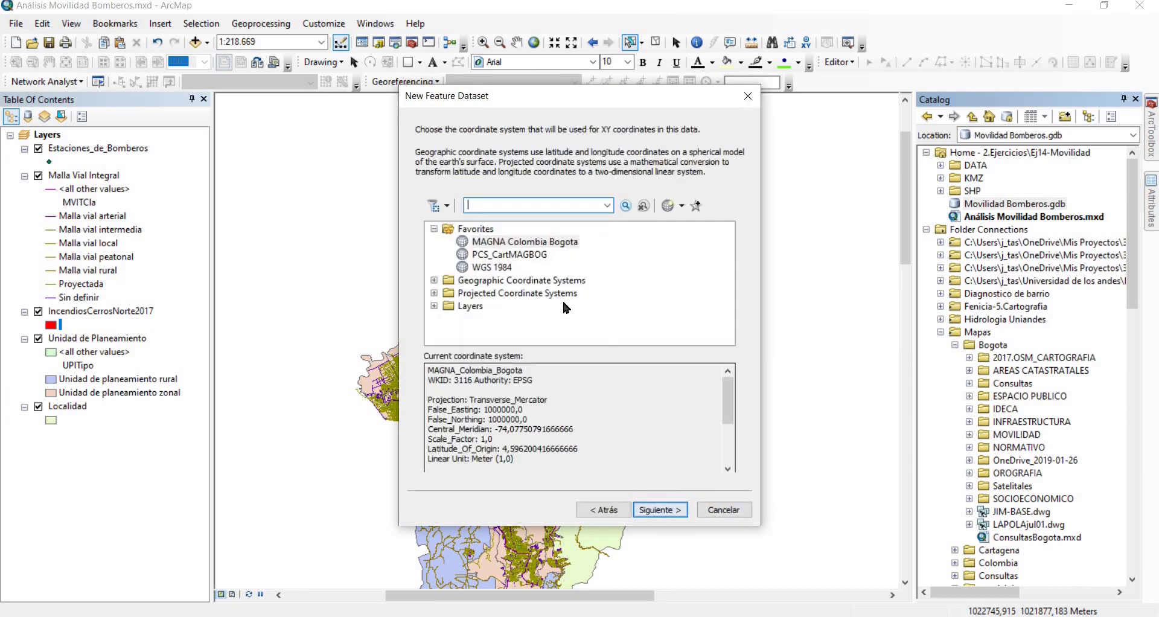
left_click(546, 245)
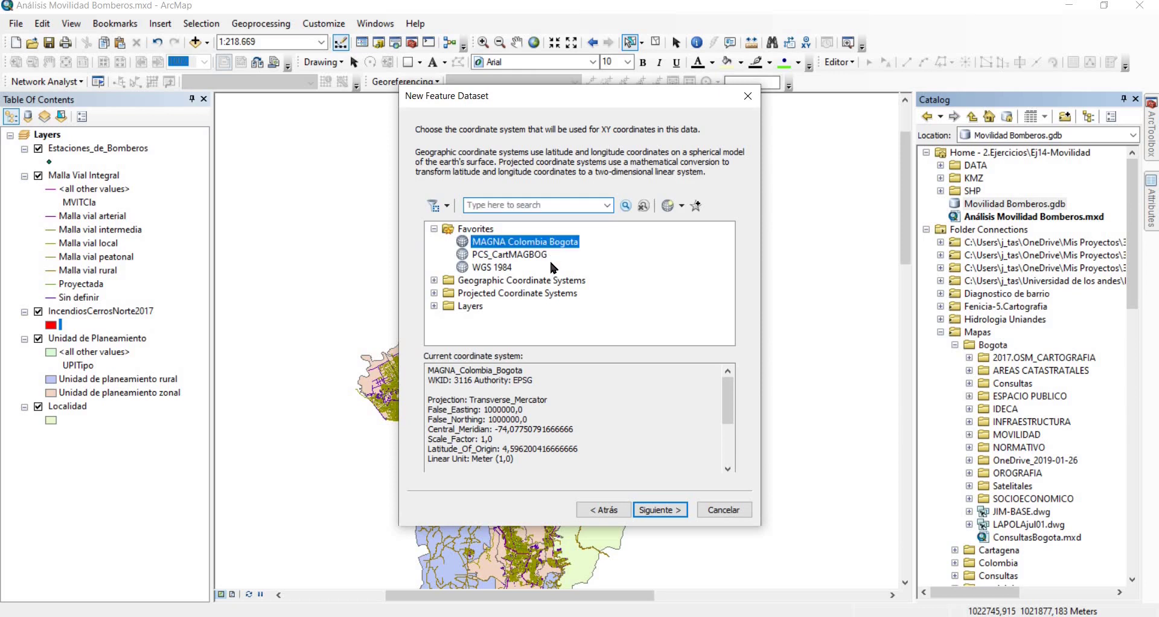
left_click(661, 507)
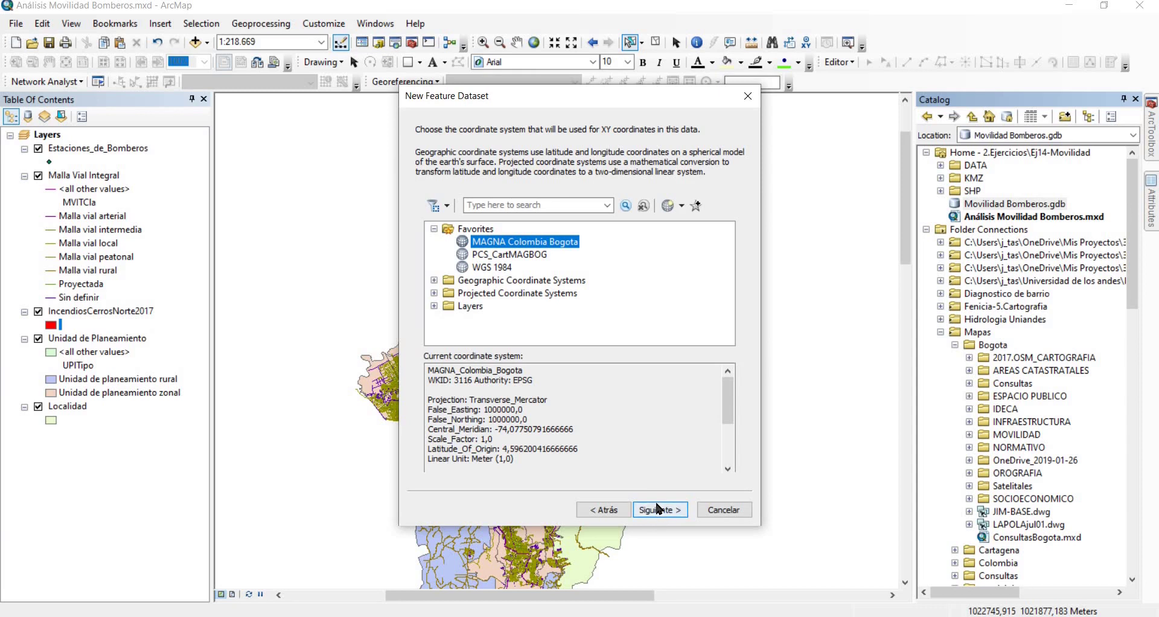
left_click(658, 509)
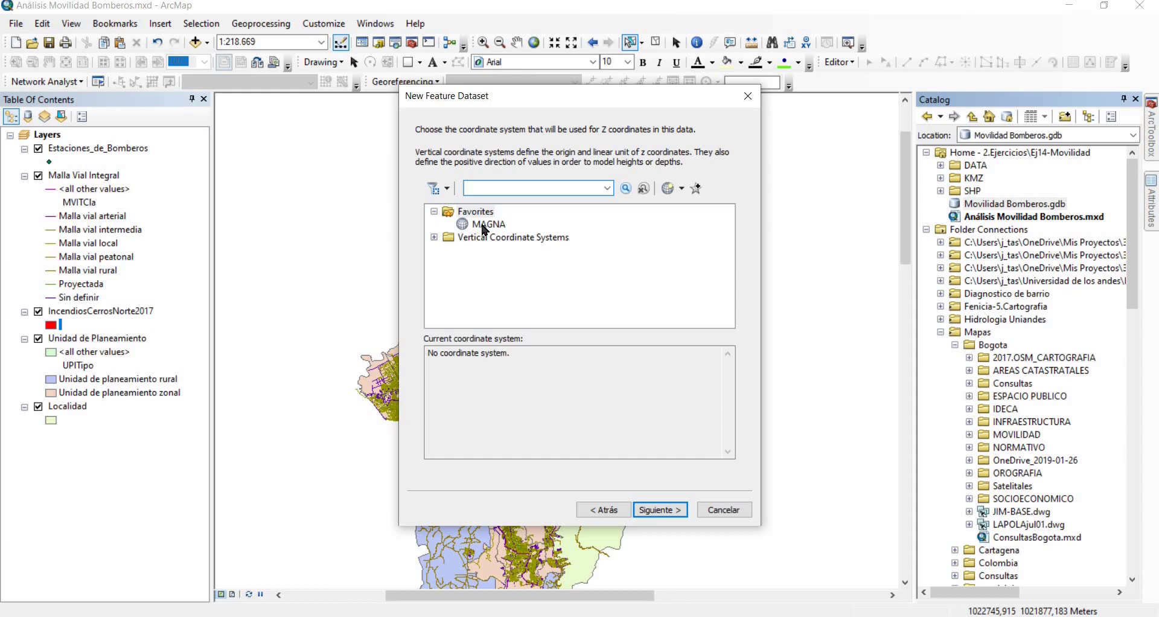
Assign MAGNA as the Base dataset's vertical coordinate system, searching for Magna under South America, and create the dataset with the default tolerances
left_click(486, 224)
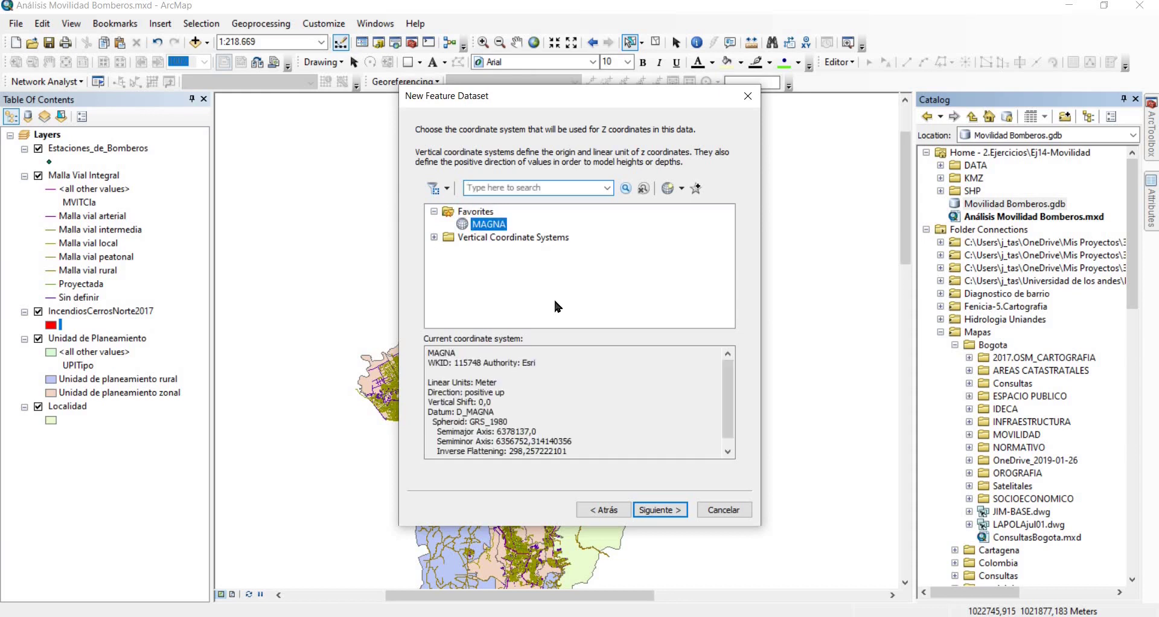
left_click(527, 192)
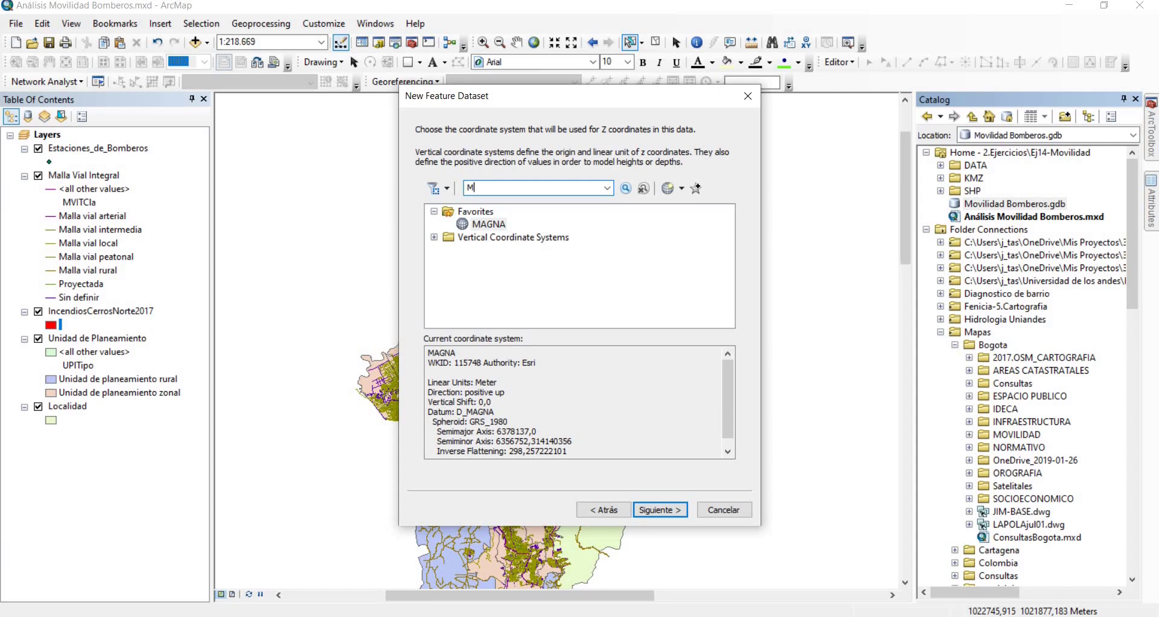
left_click(624, 189)
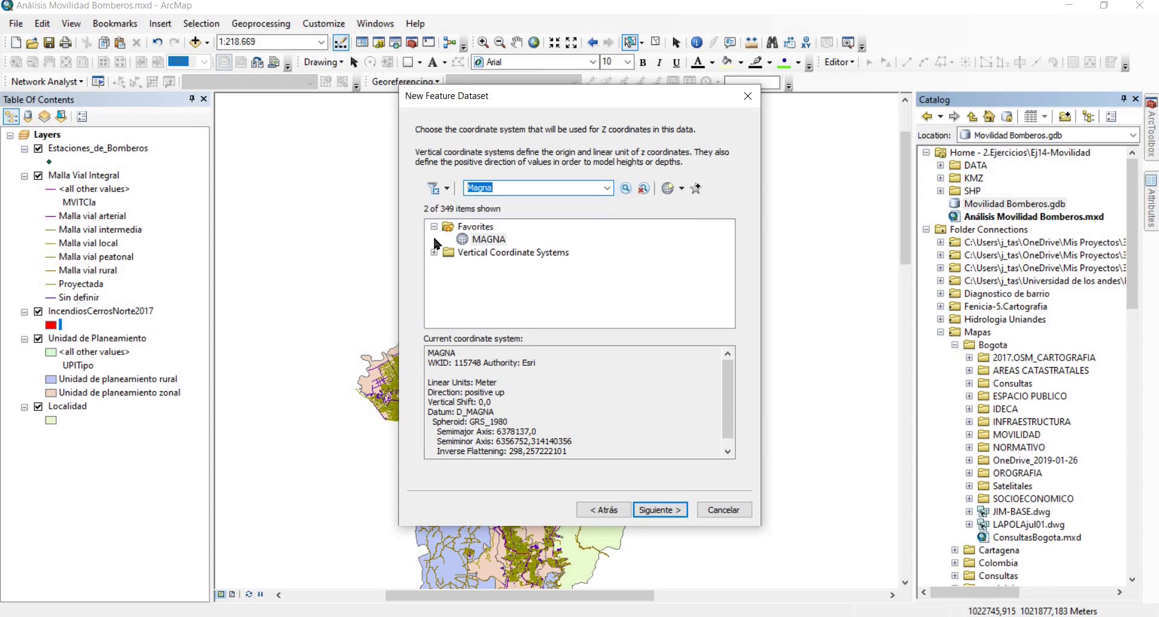
left_click(434, 253)
left_click(449, 266)
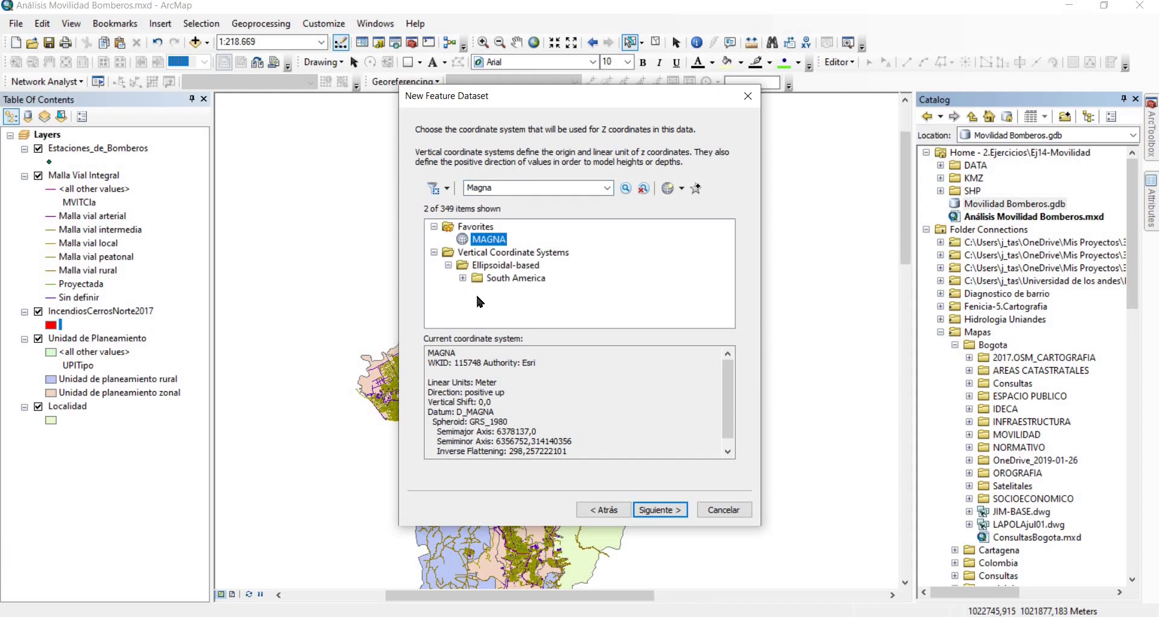
left_click(463, 279)
left_click(510, 290)
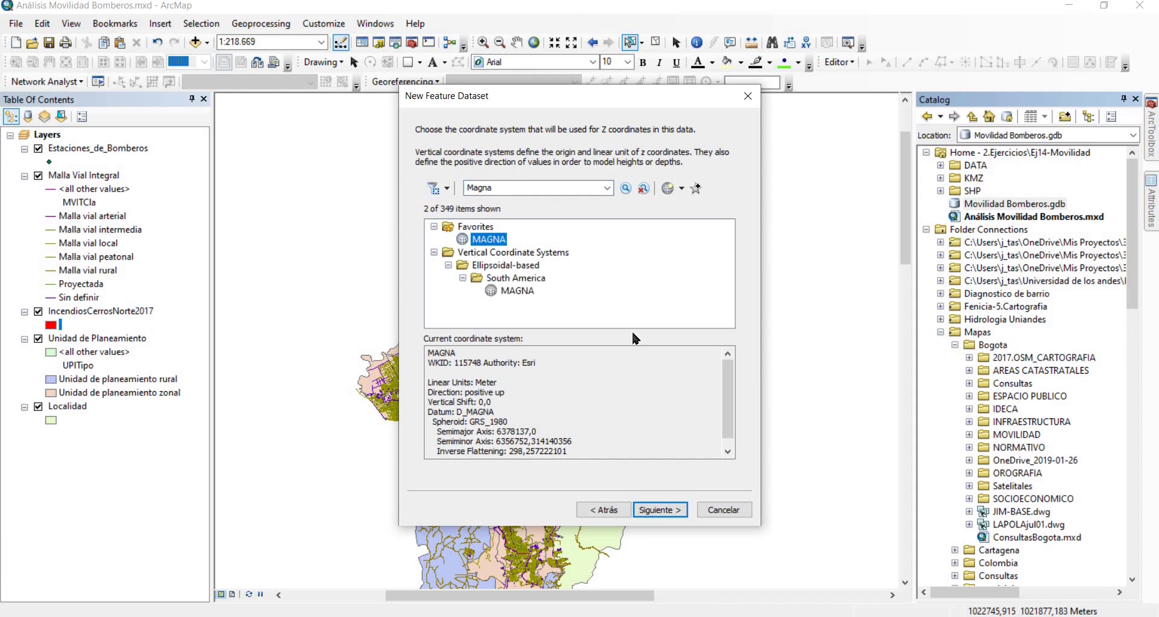
left_click(669, 510)
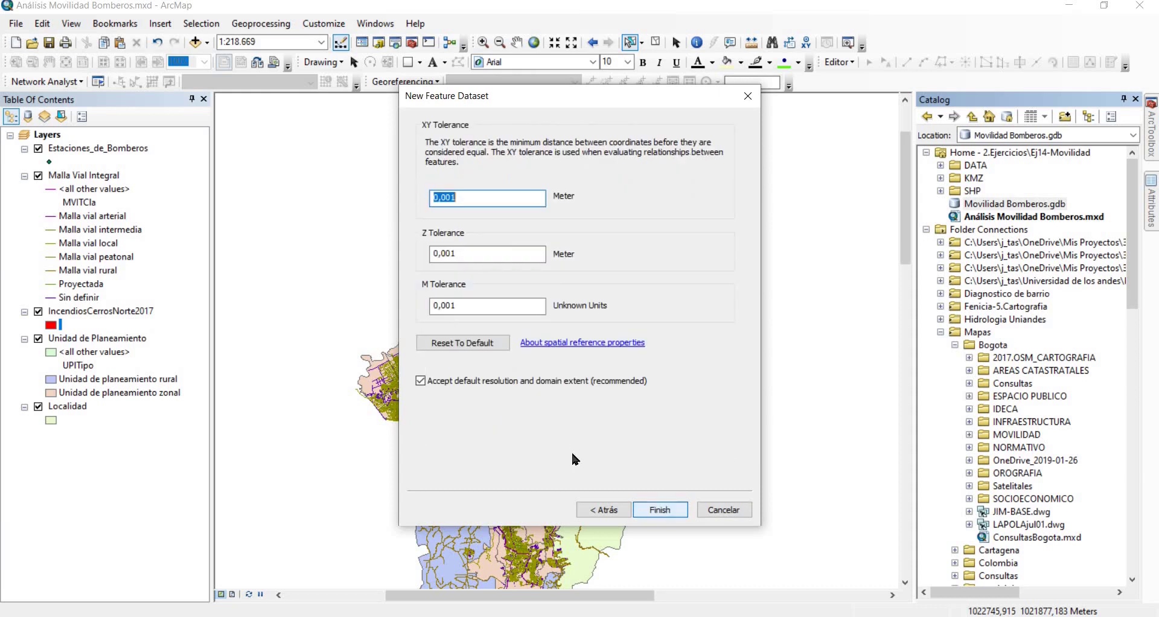
left_click(662, 509)
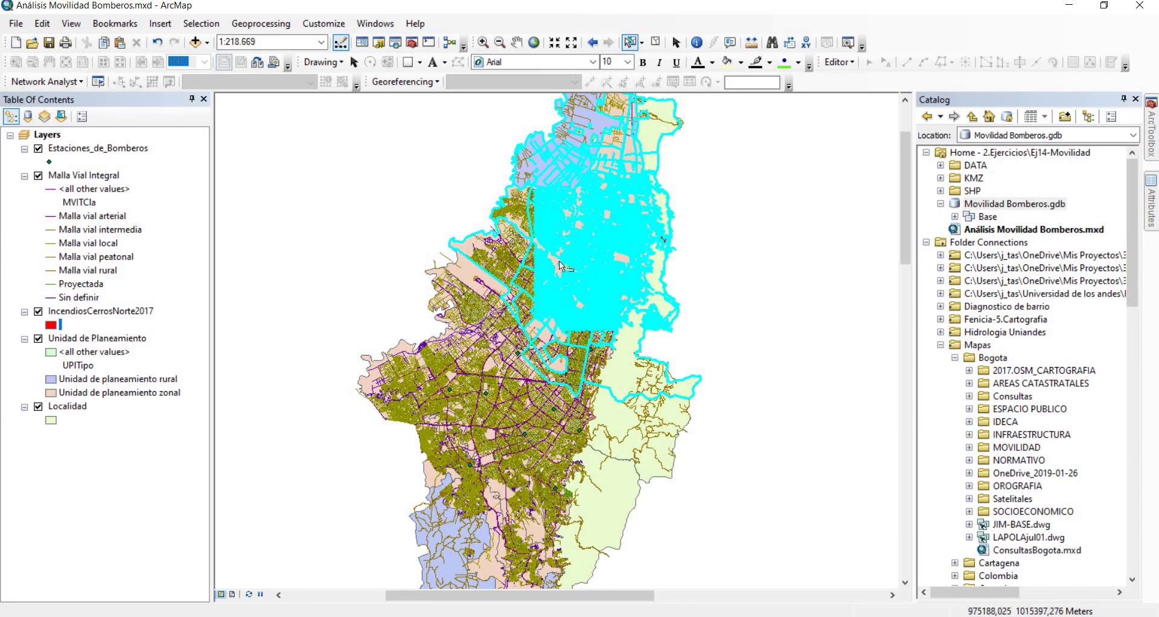
left_click(993, 216)
right_click(995, 217)
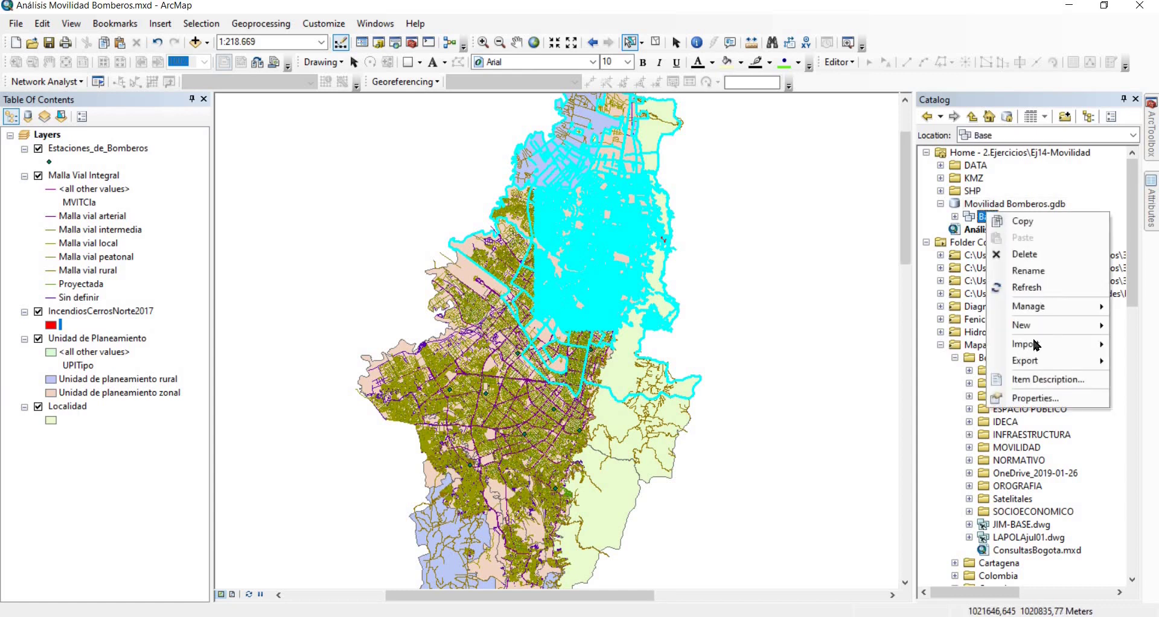
mouse_move(1032, 344)
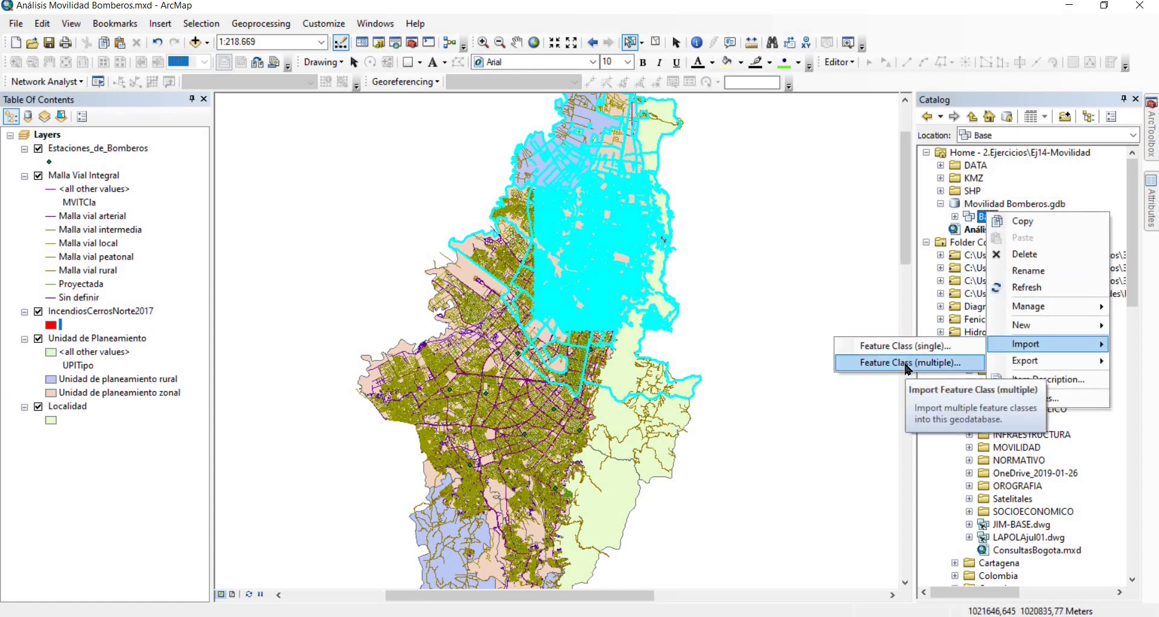
Start exporting the selected Localidad features, choosing the Base dataset in Movilidad Bomberos.gdb as the output location
right_click(77, 408)
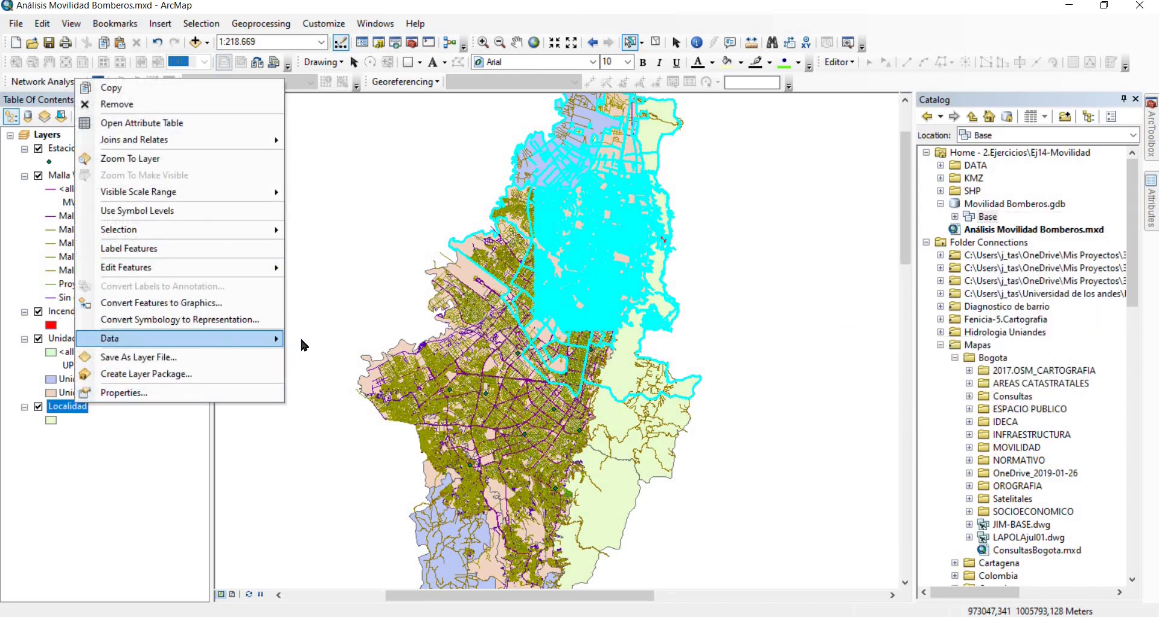
mouse_move(277, 339)
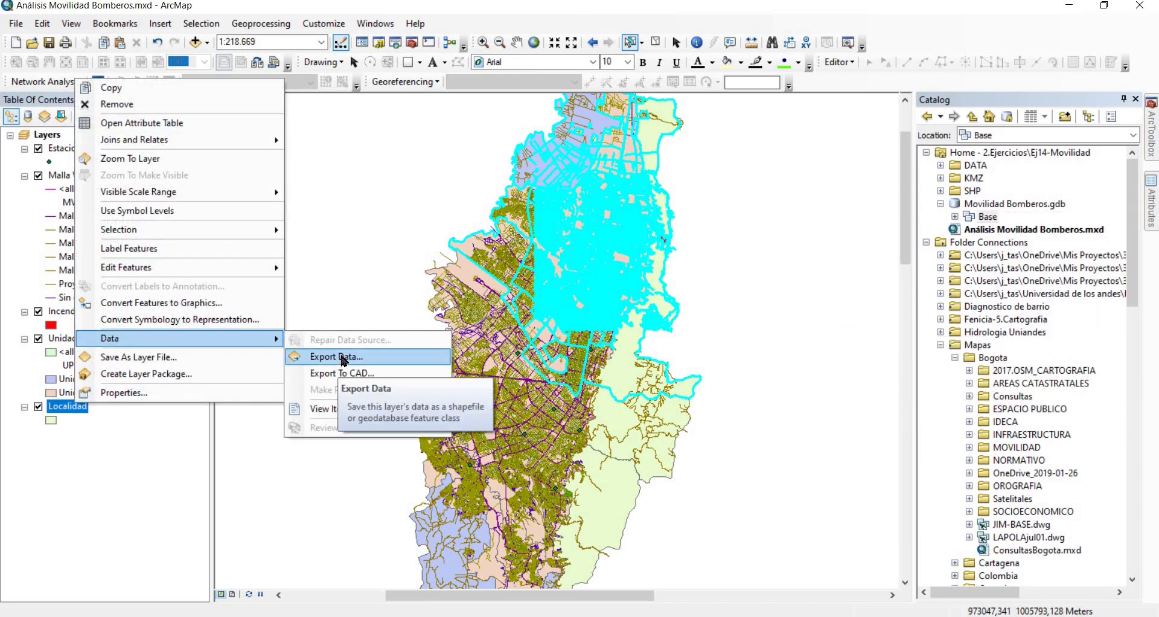
left_click(342, 357)
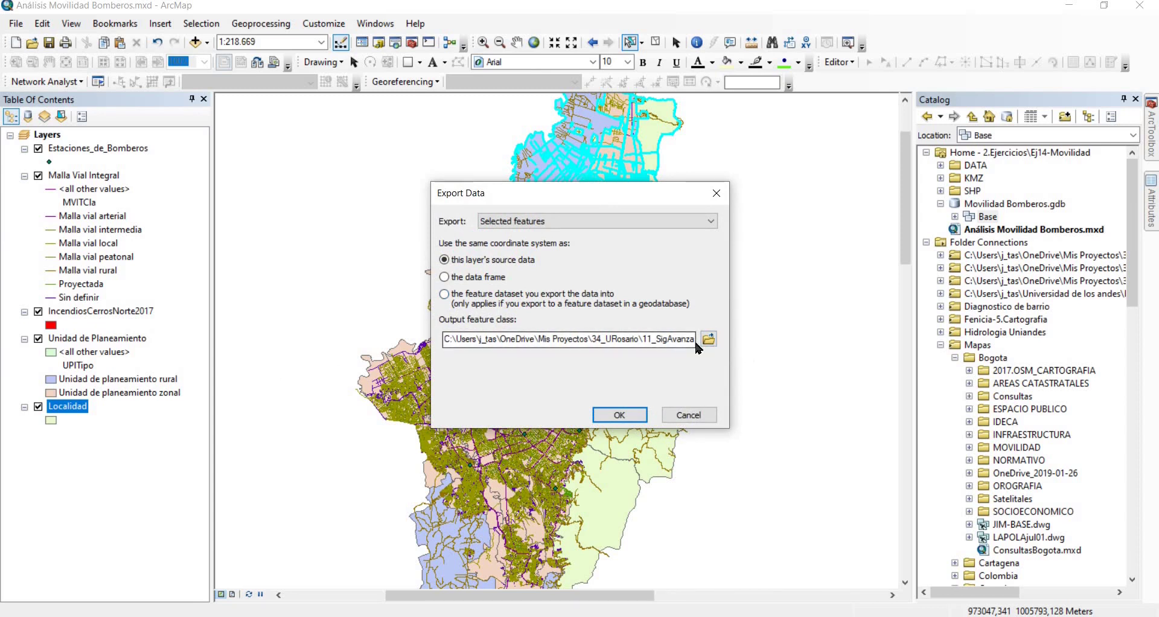
left_click(704, 342)
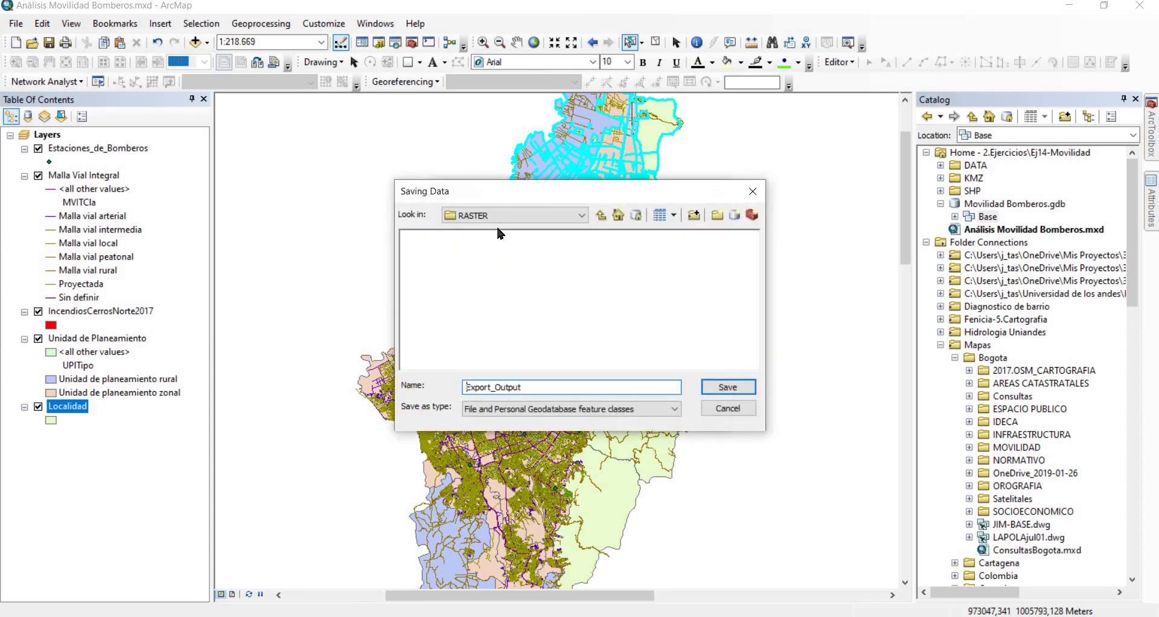
left_click(502, 219)
scroll(519, 326, "up", 3)
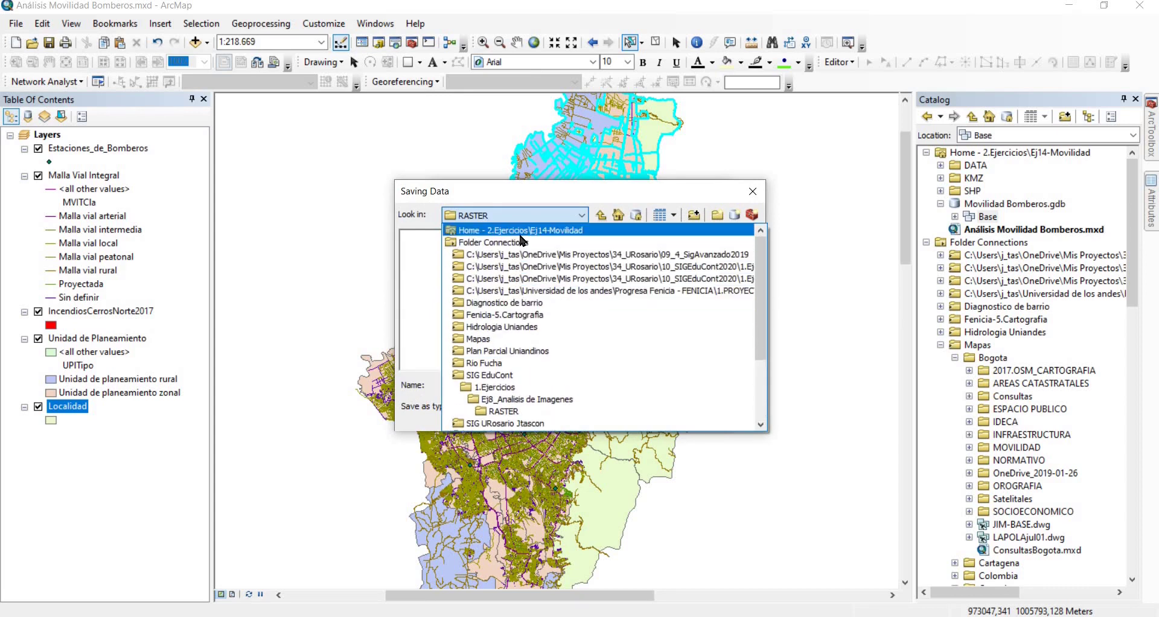
left_click(498, 230)
double_click(431, 275)
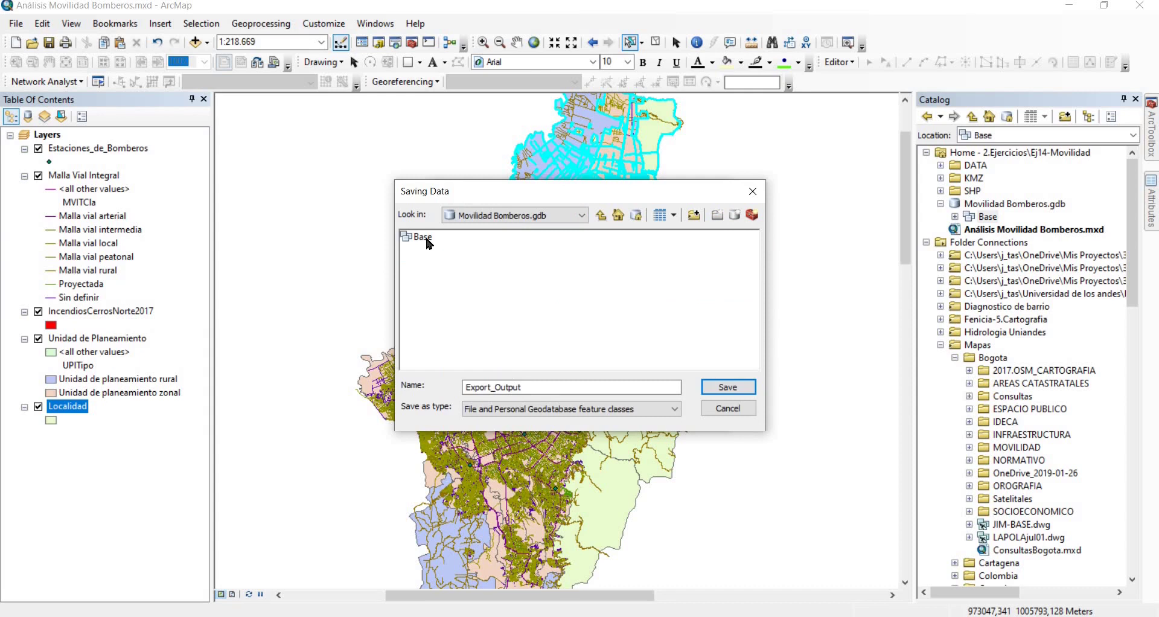
double_click(422, 239)
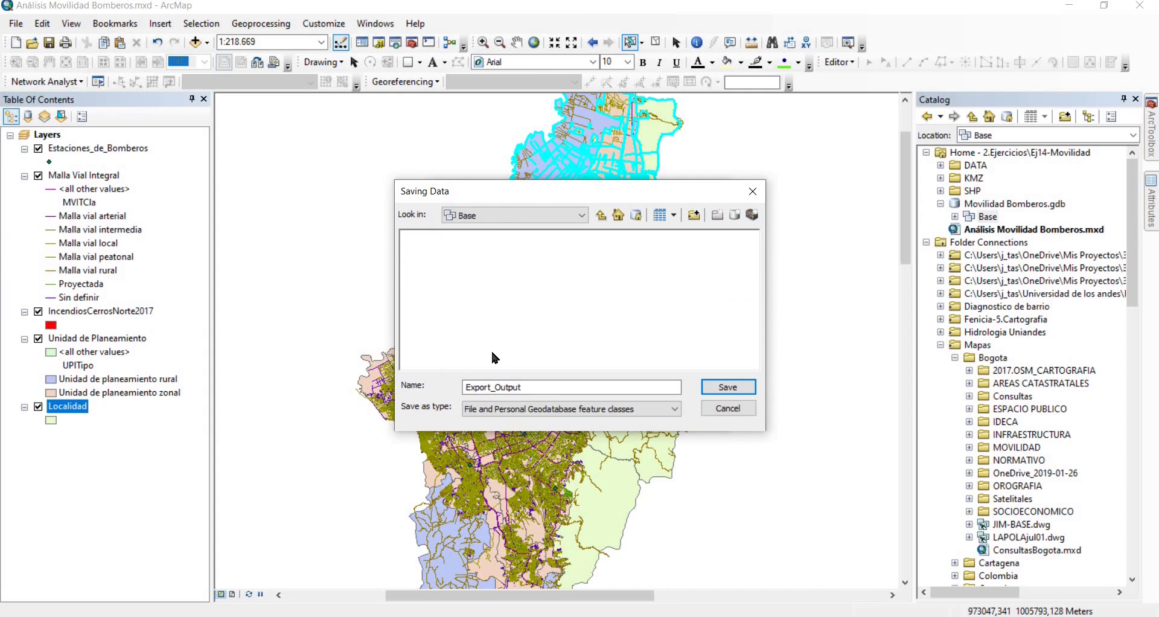
Name the output feature class Localidad, run the export and add the exported data to the map as a layer
double_click(524, 386)
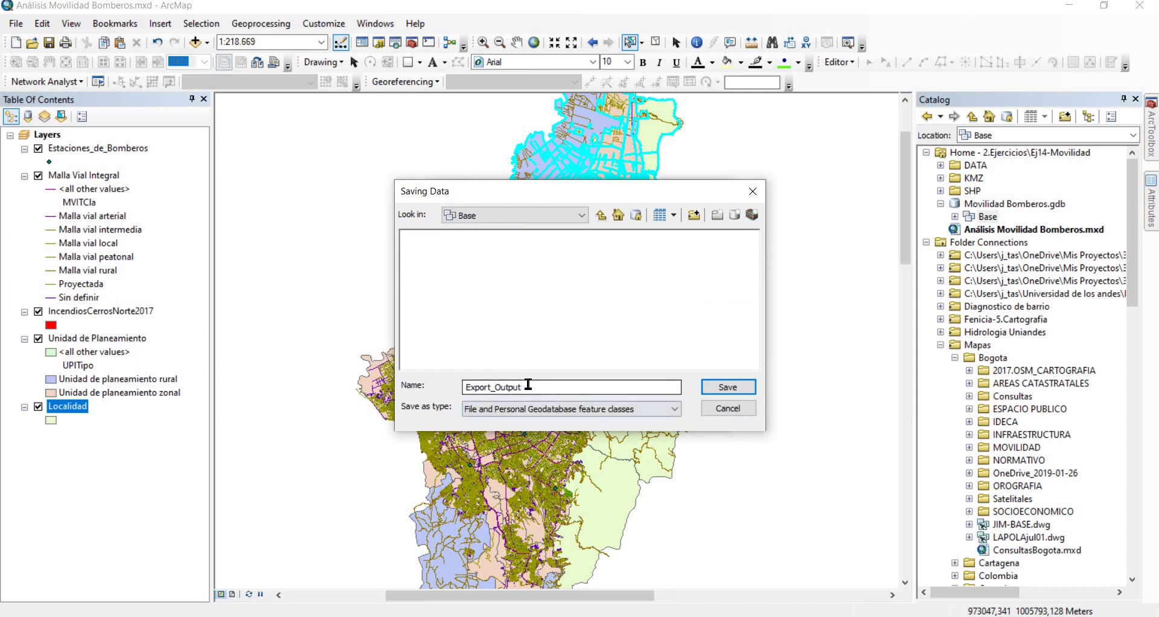
type("L")
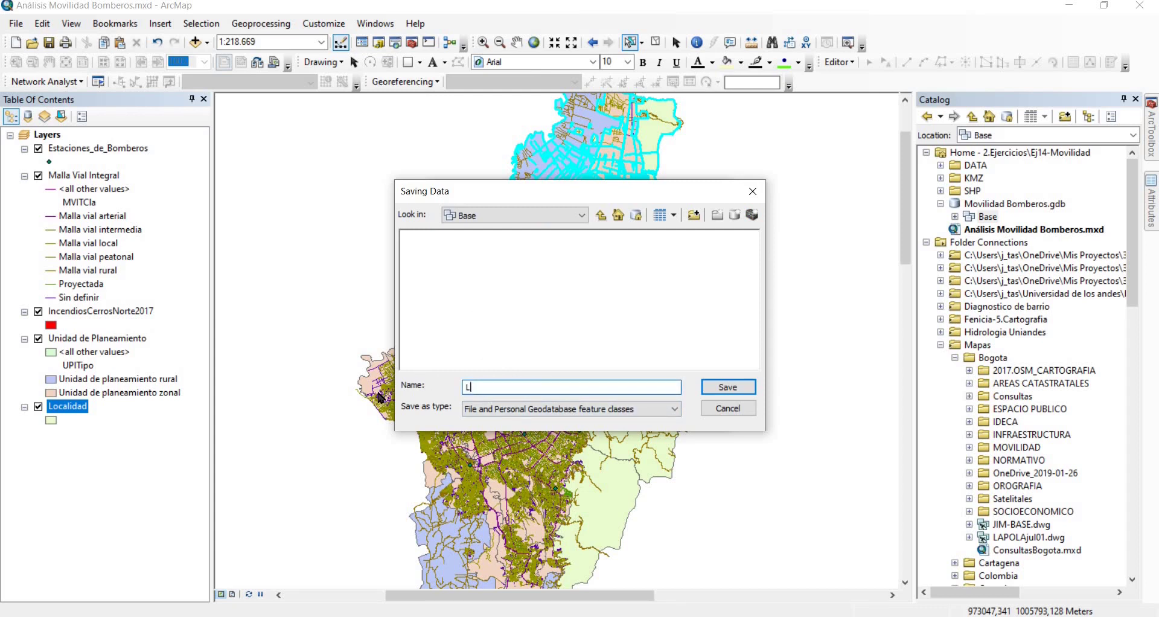
type("ocalidad")
key("Return")
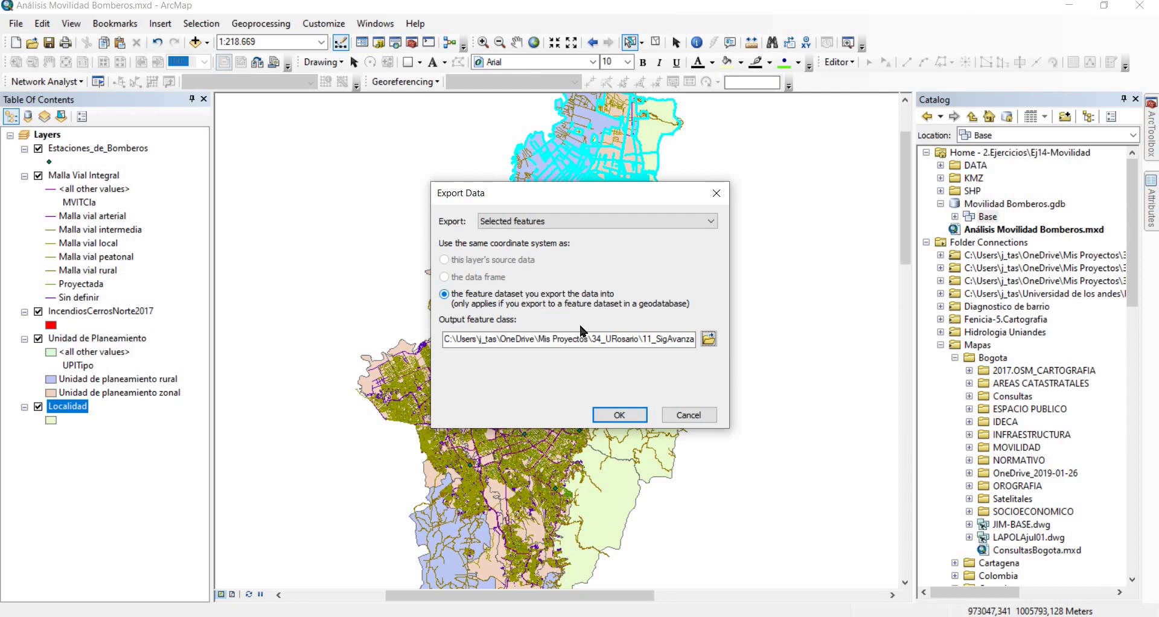
left_click(619, 412)
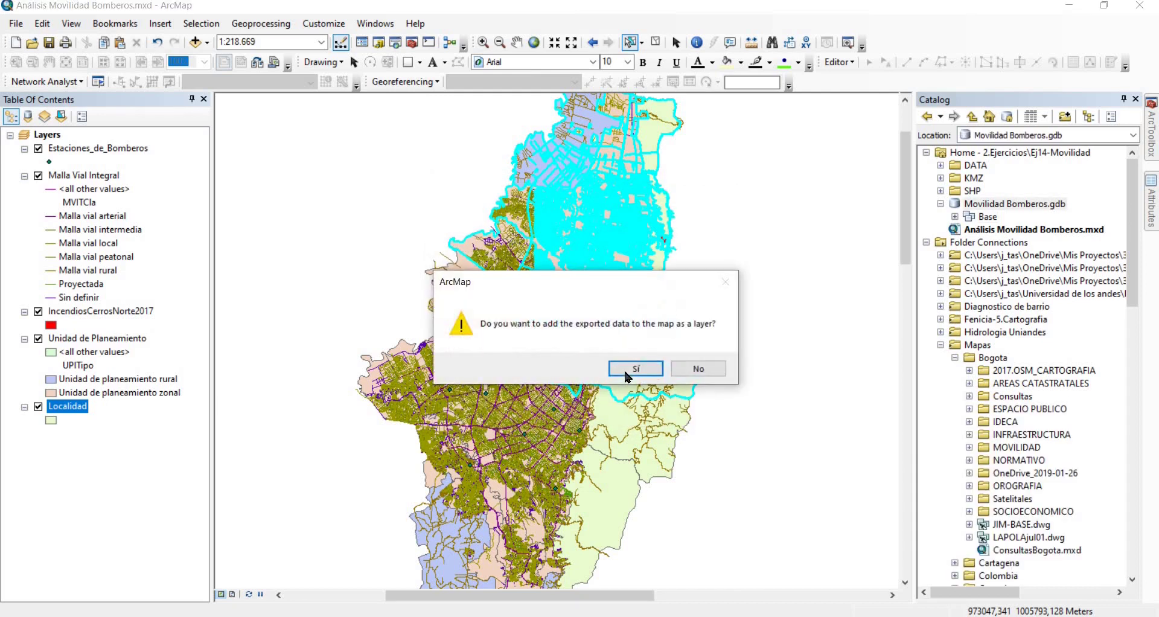
left_click(627, 366)
left_click_drag(50, 444, 52, 445)
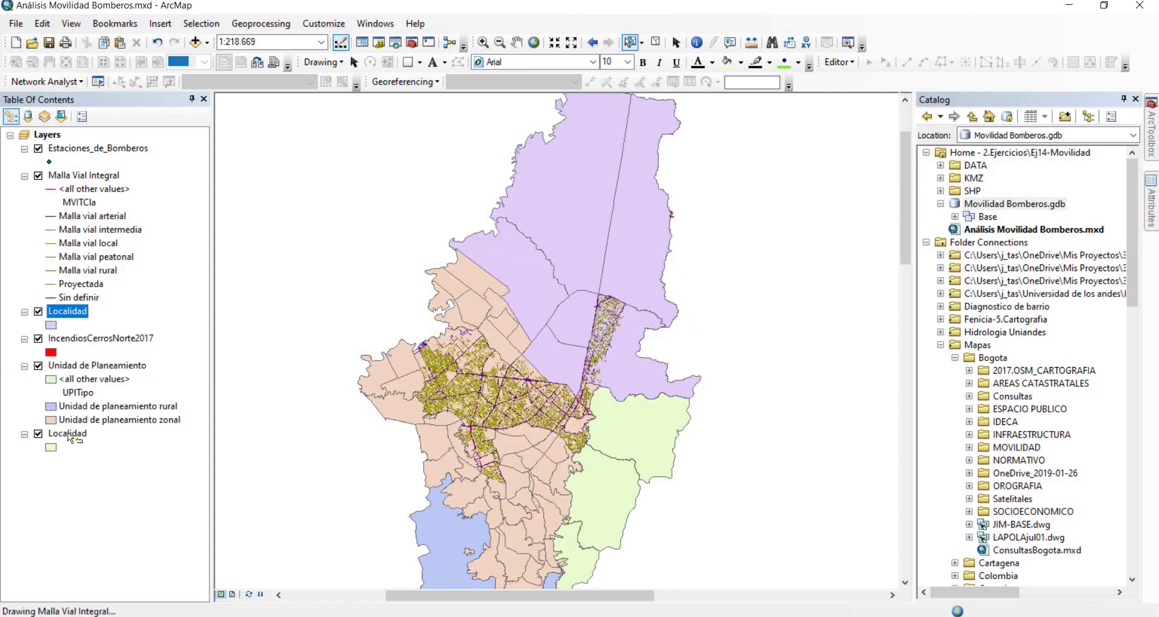
right_click(69, 434)
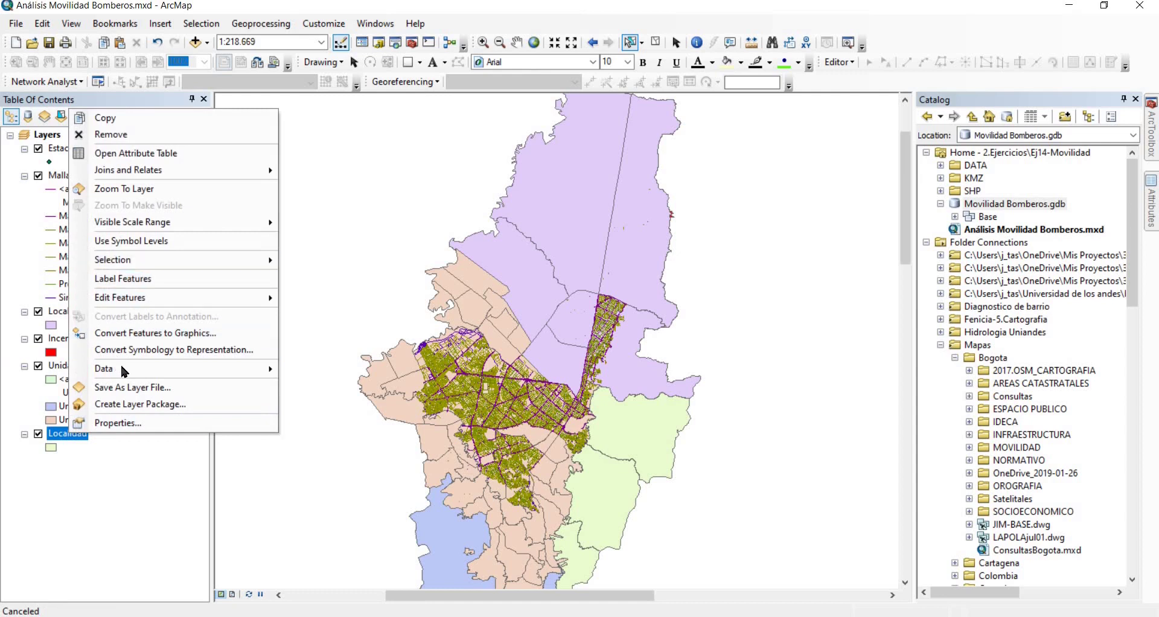
mouse_move(248, 368)
left_click(316, 391)
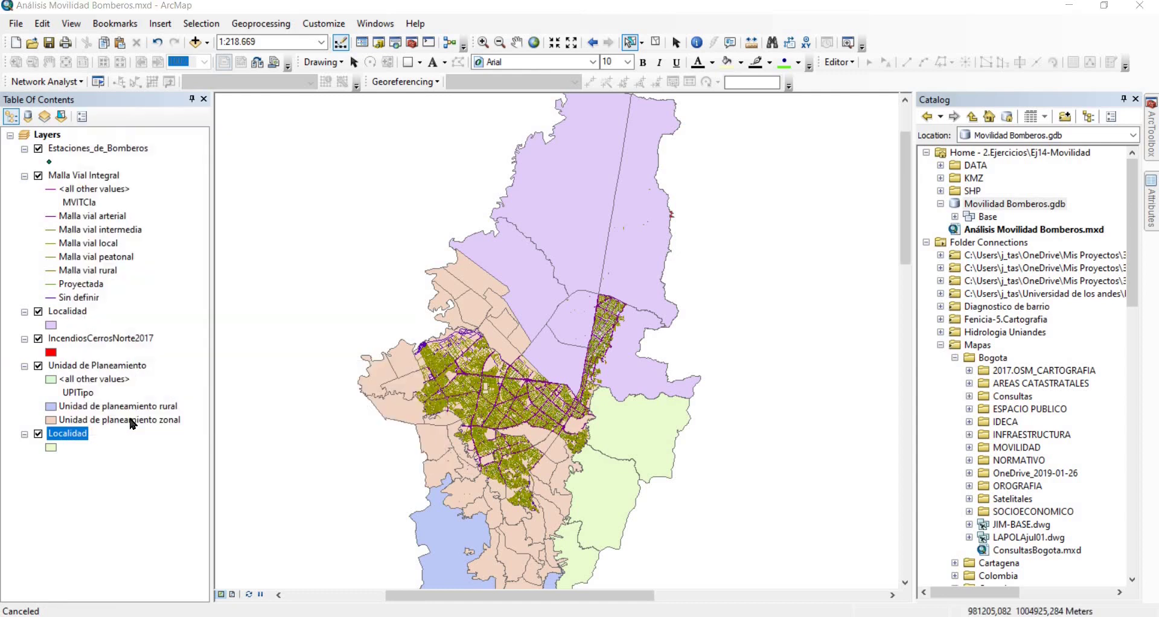
left_click(690, 417)
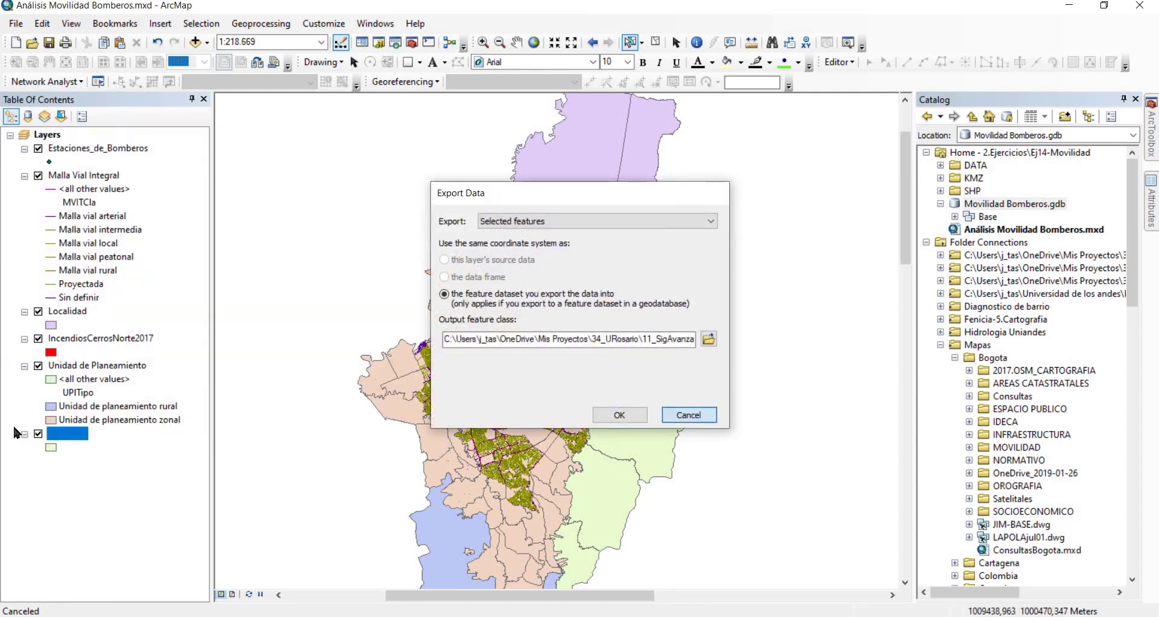
Remove the original citywide Localidad layer from the map
right_click(54, 433)
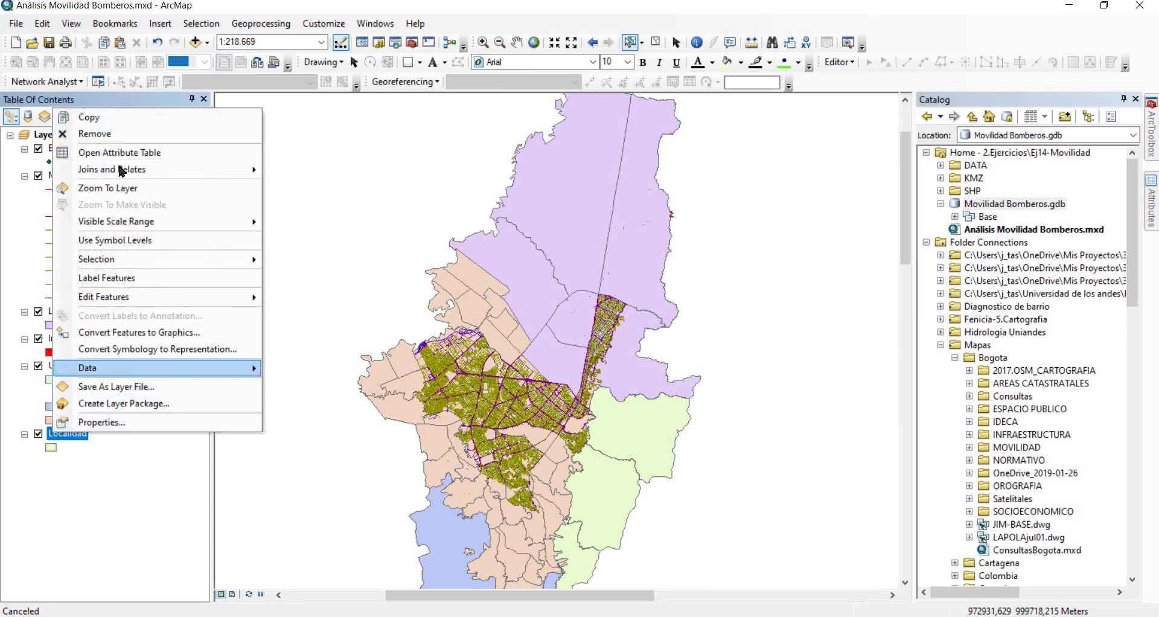
key("Return")
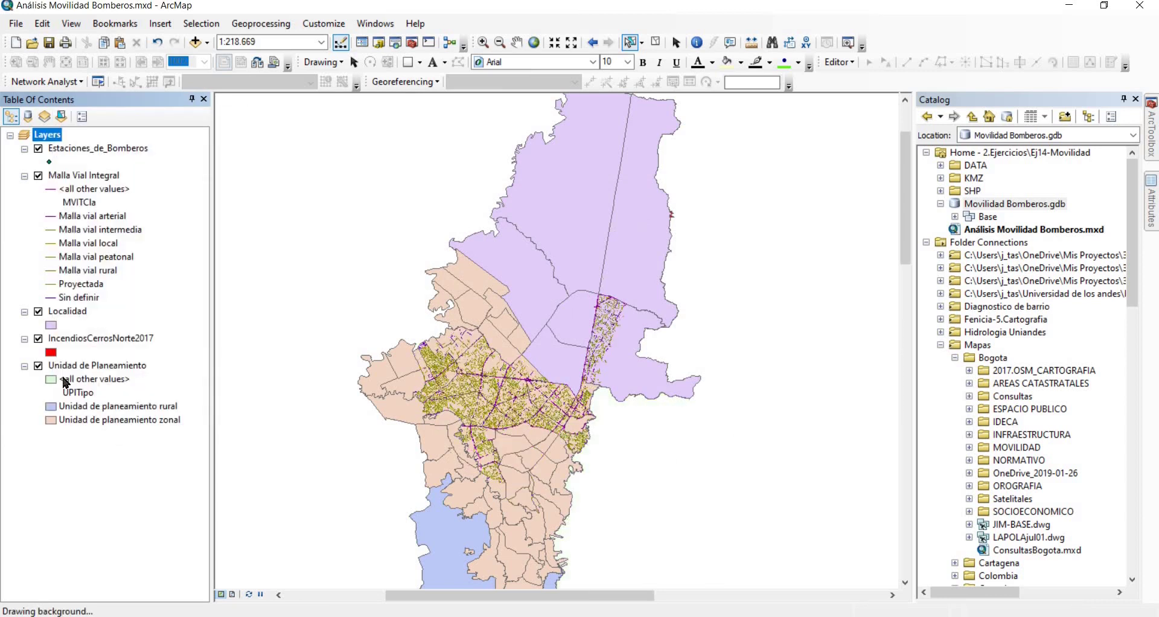
Replace the Unidad de Planeamiento layer with an export of its selected features, saved as UPla in the Base dataset
right_click(97, 366)
mouse_move(152, 298)
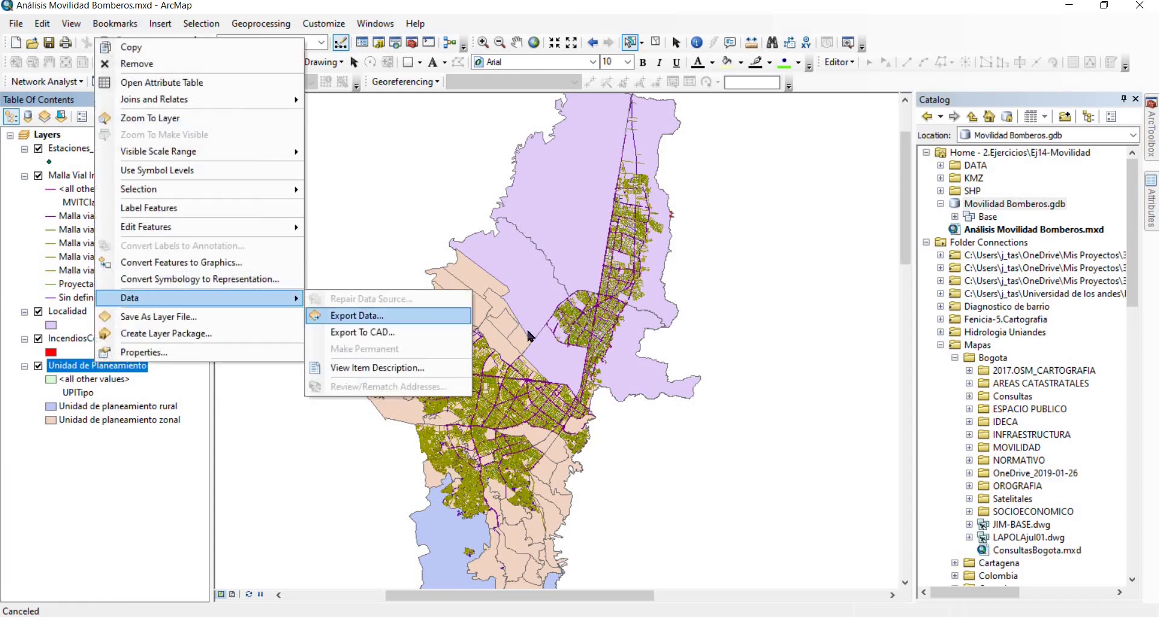
left_click(417, 315)
left_click(707, 339)
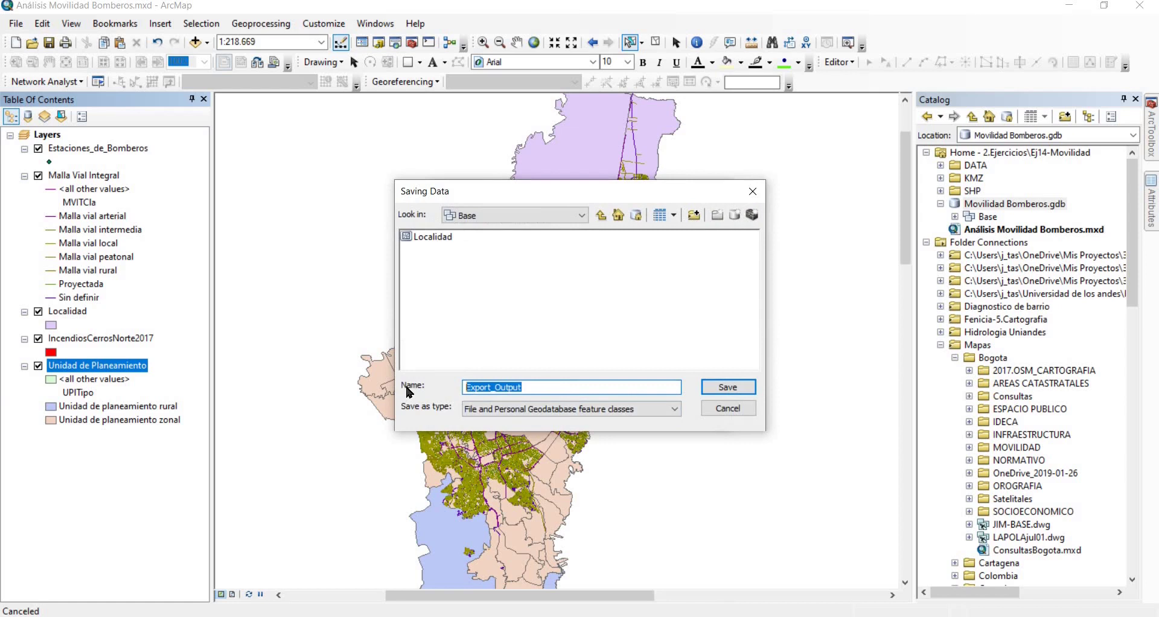
type("UPla")
left_click(740, 389)
left_click(622, 417)
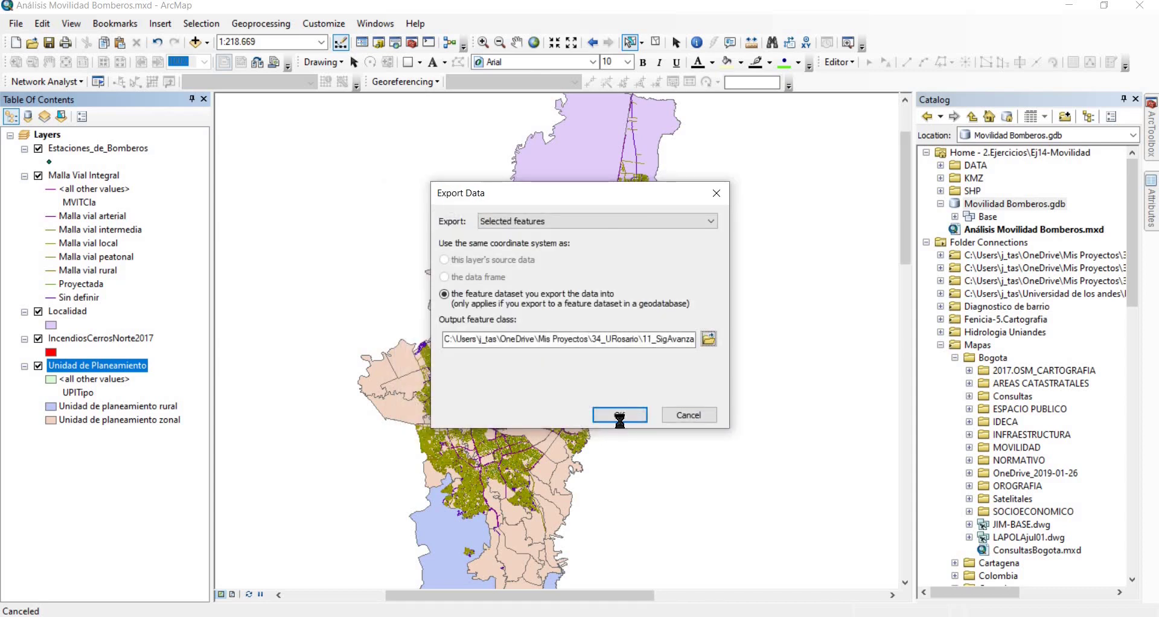
left_click(632, 364)
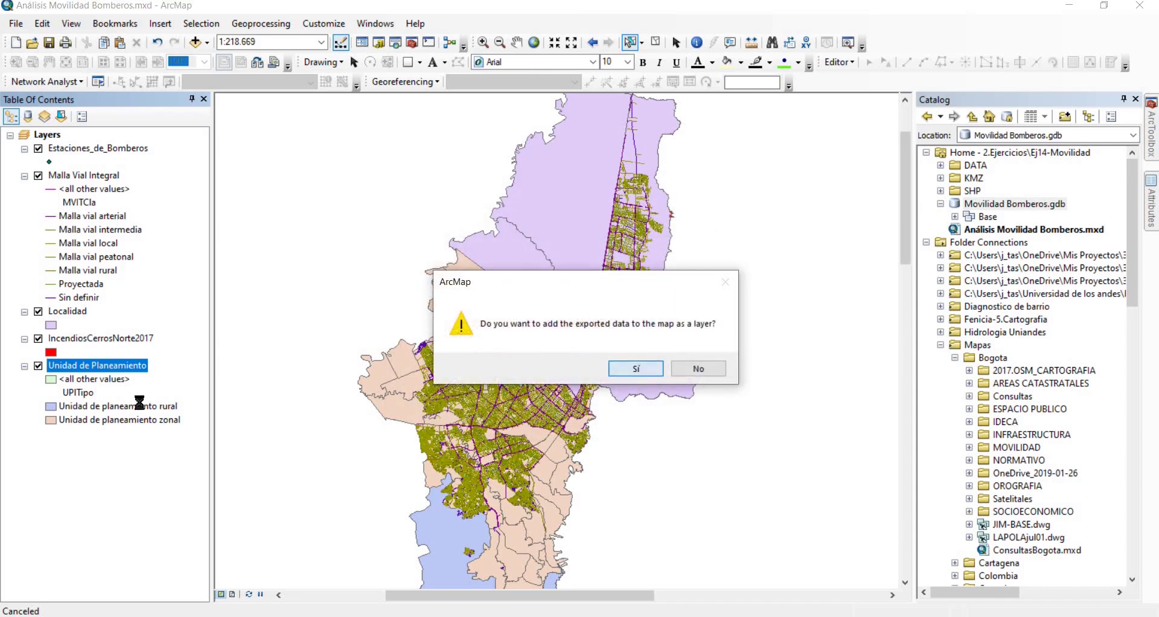
right_click(100, 392)
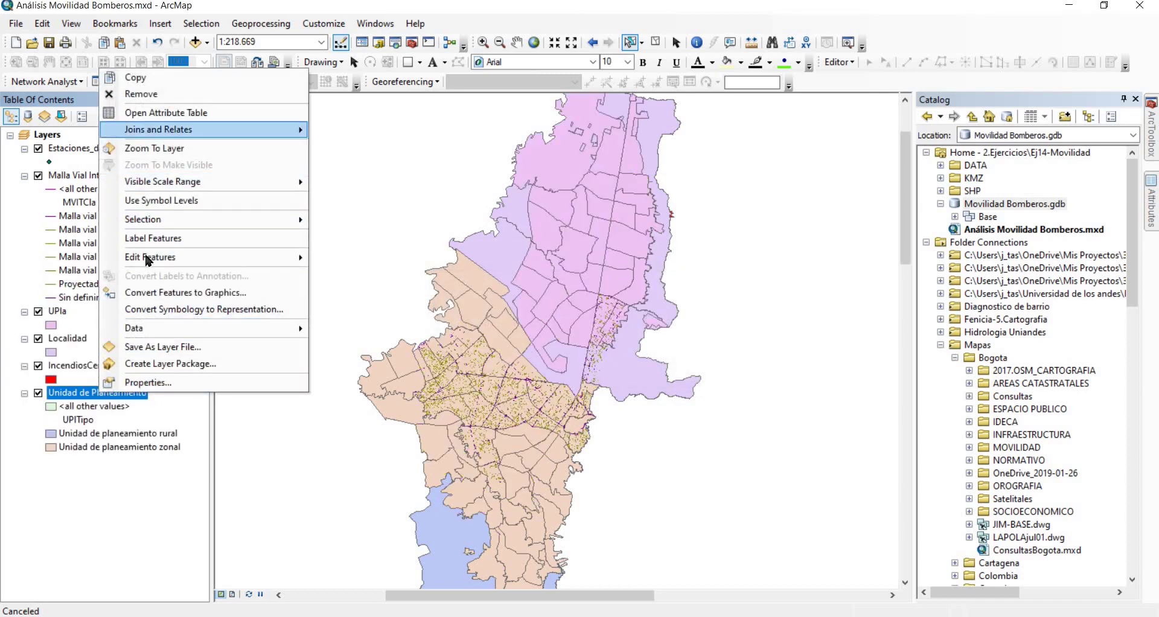
left_click(140, 93)
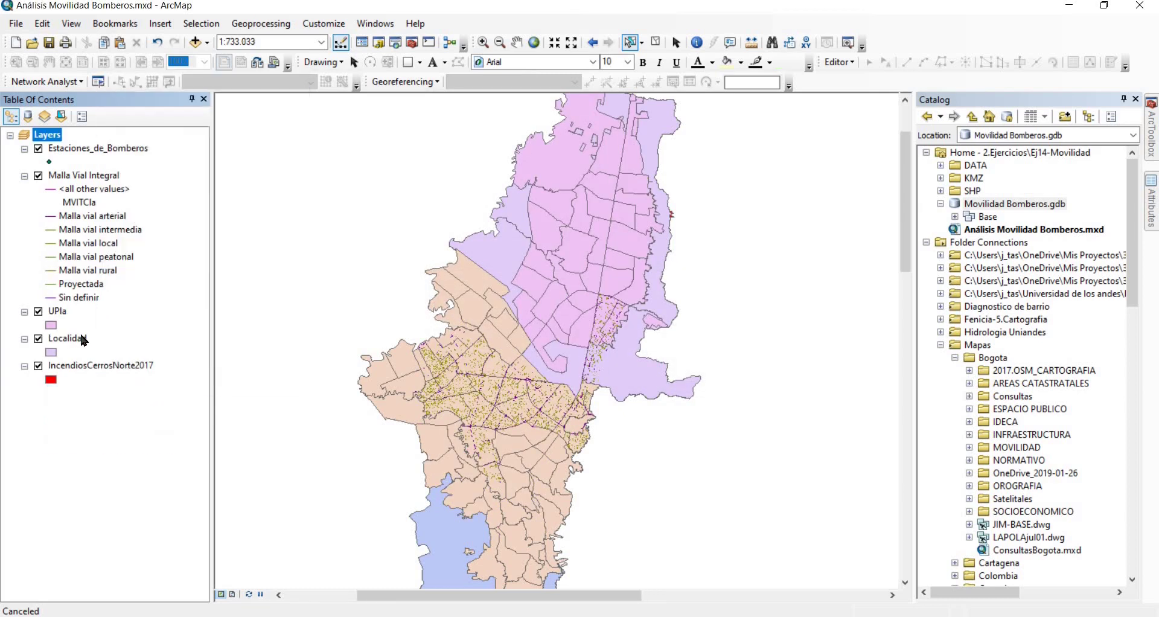
Replace the IncendiosCerrosNorte2017 layer with an export of its selected features, saved as Incendios2017 in the Base dataset
left_click(86, 368)
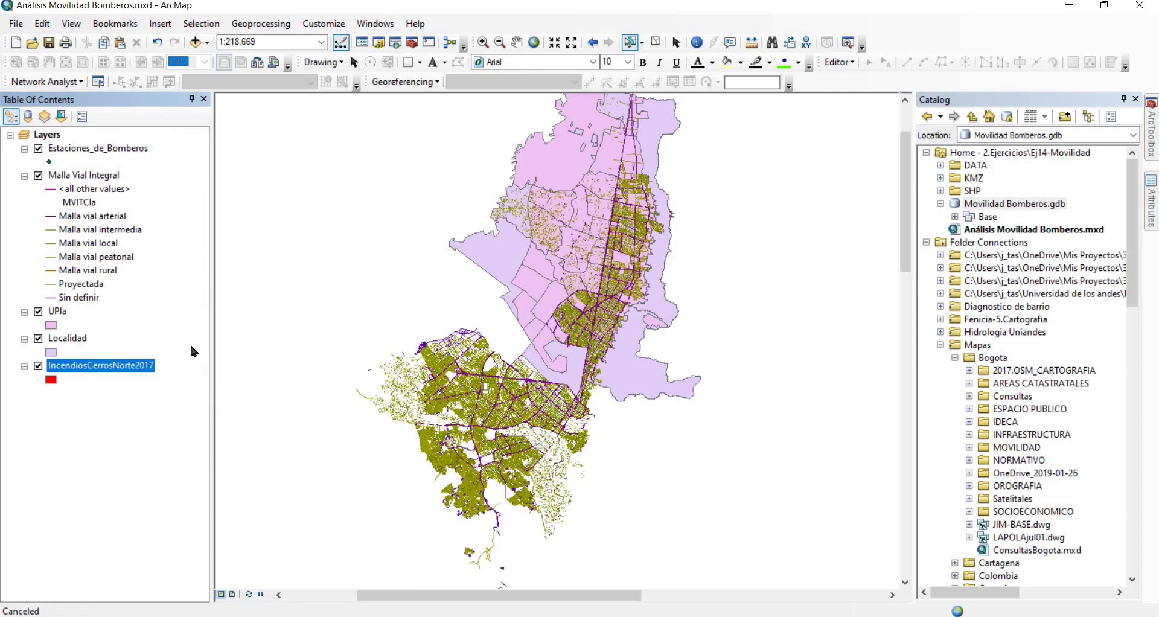
right_click(85, 366)
mouse_move(265, 302)
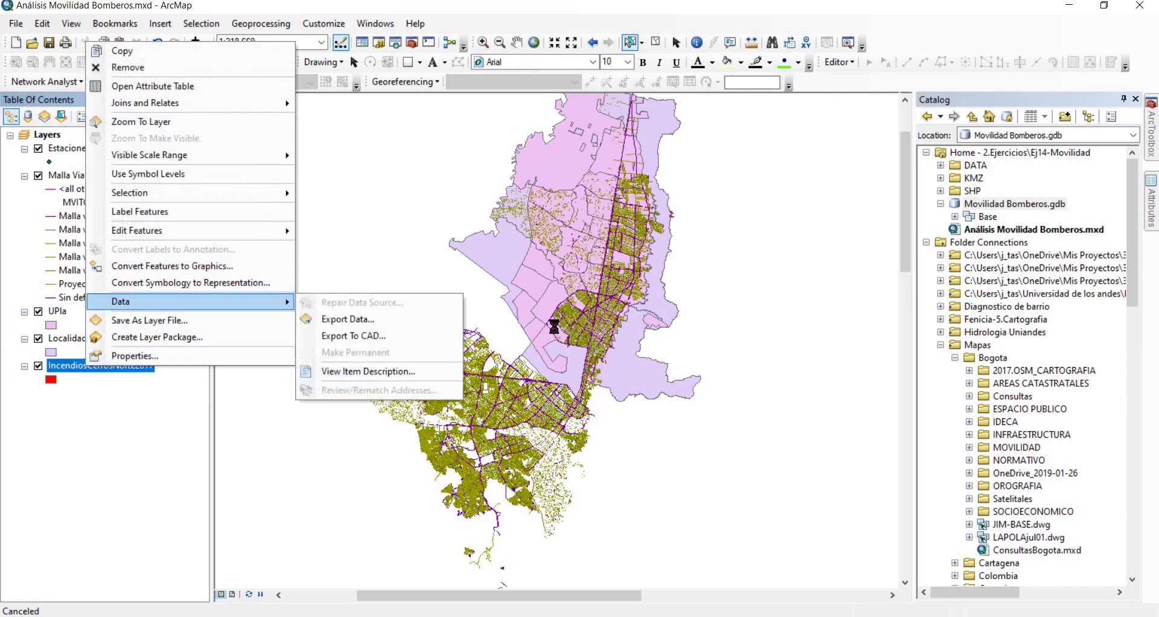
left_click(348, 319)
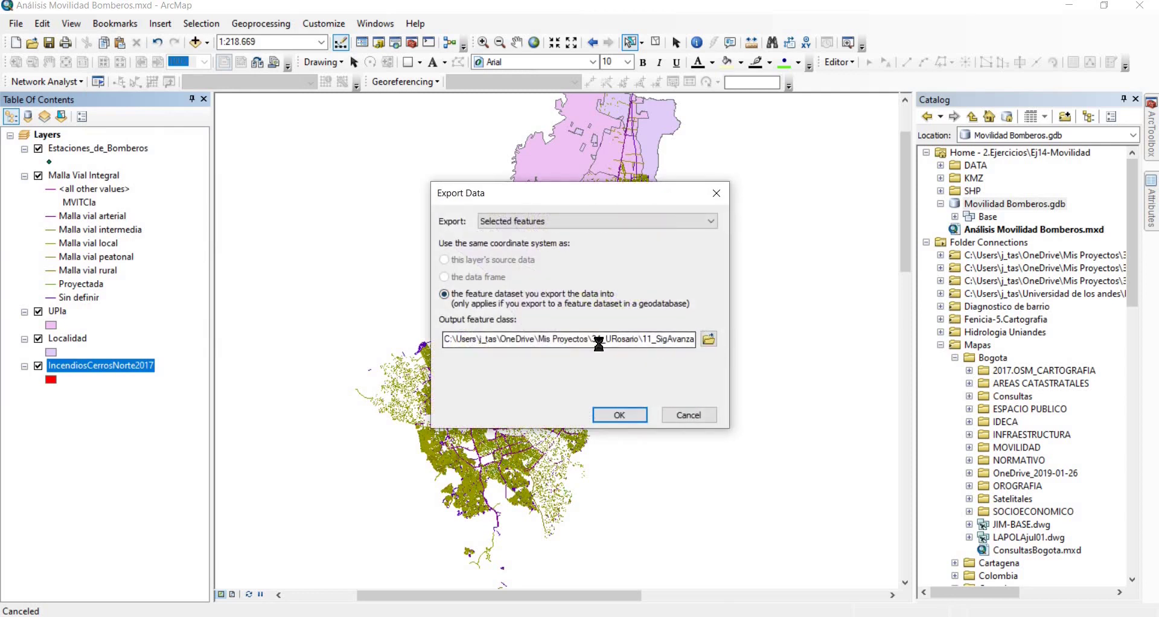
left_click(708, 338)
key("shift+Home")
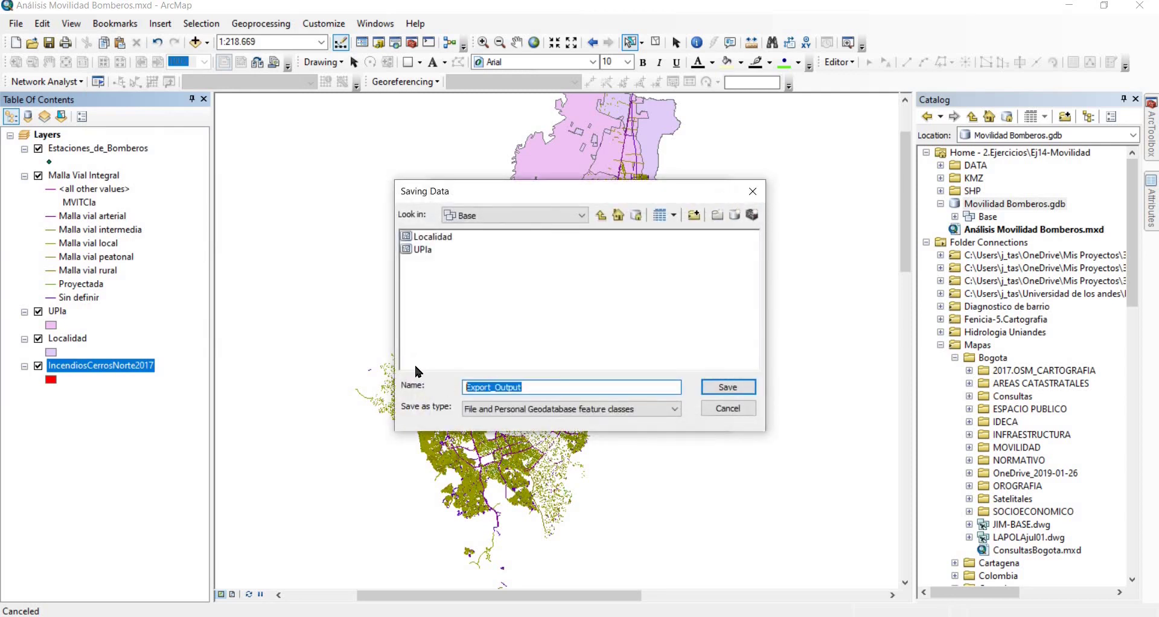
type("Incendios2017")
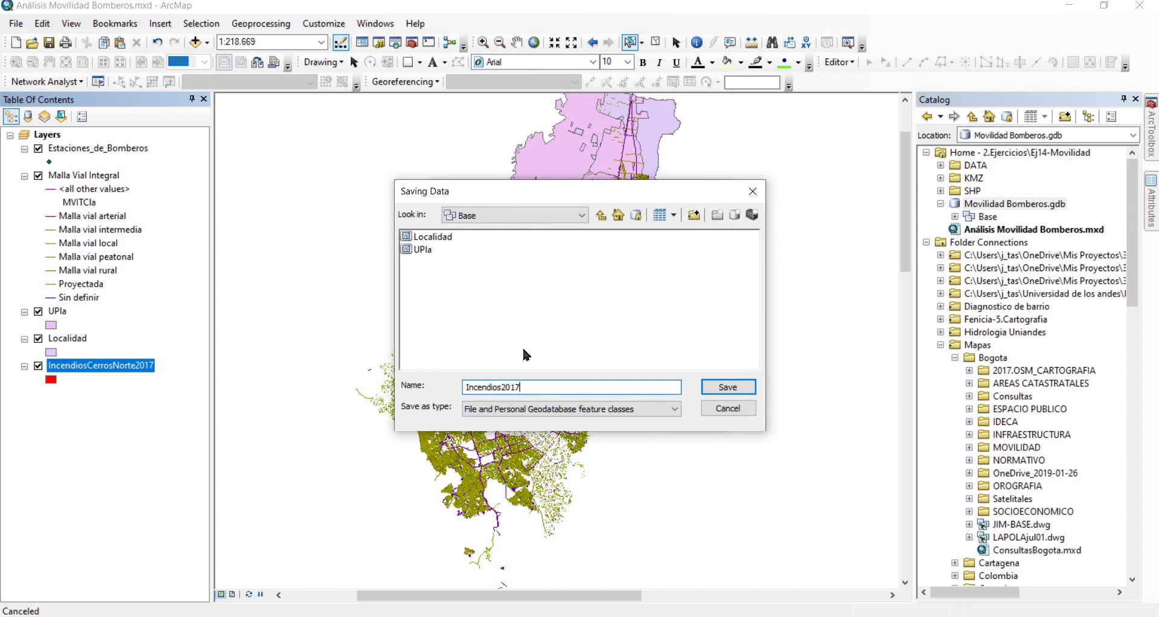
key("Return")
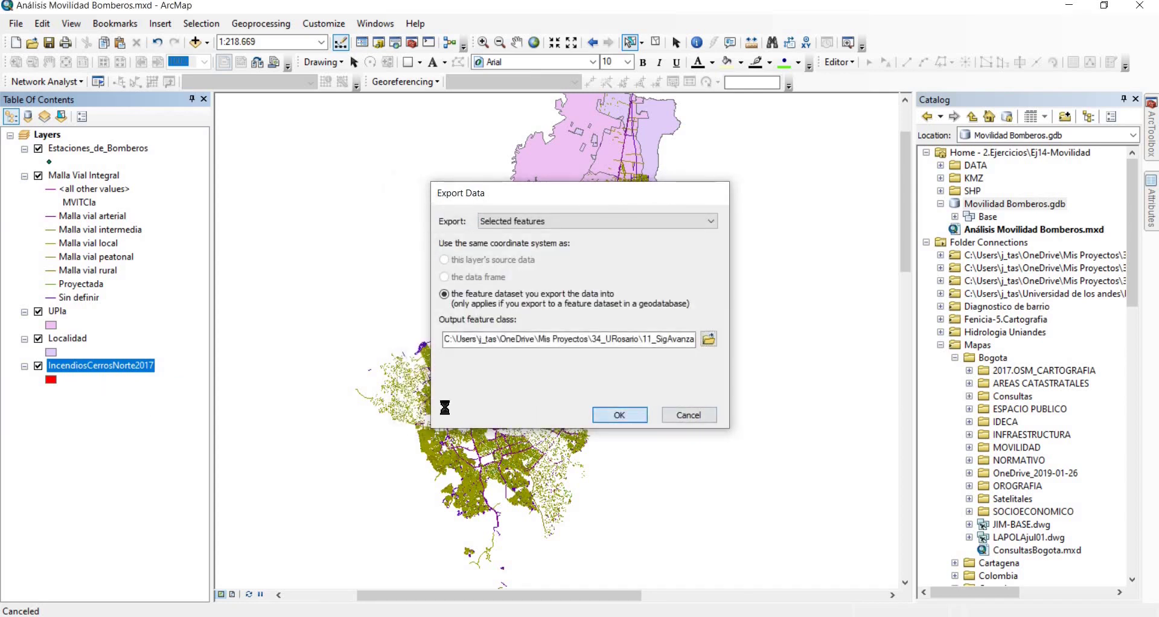
left_click(603, 416)
left_click(628, 370)
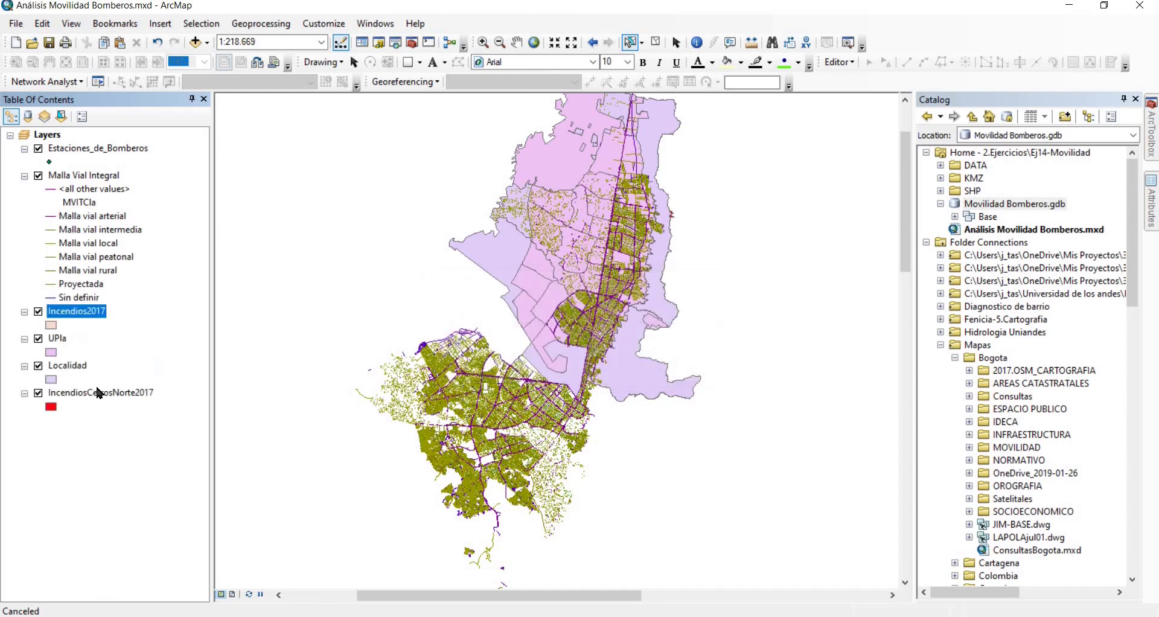
right_click(106, 392)
left_click(140, 88)
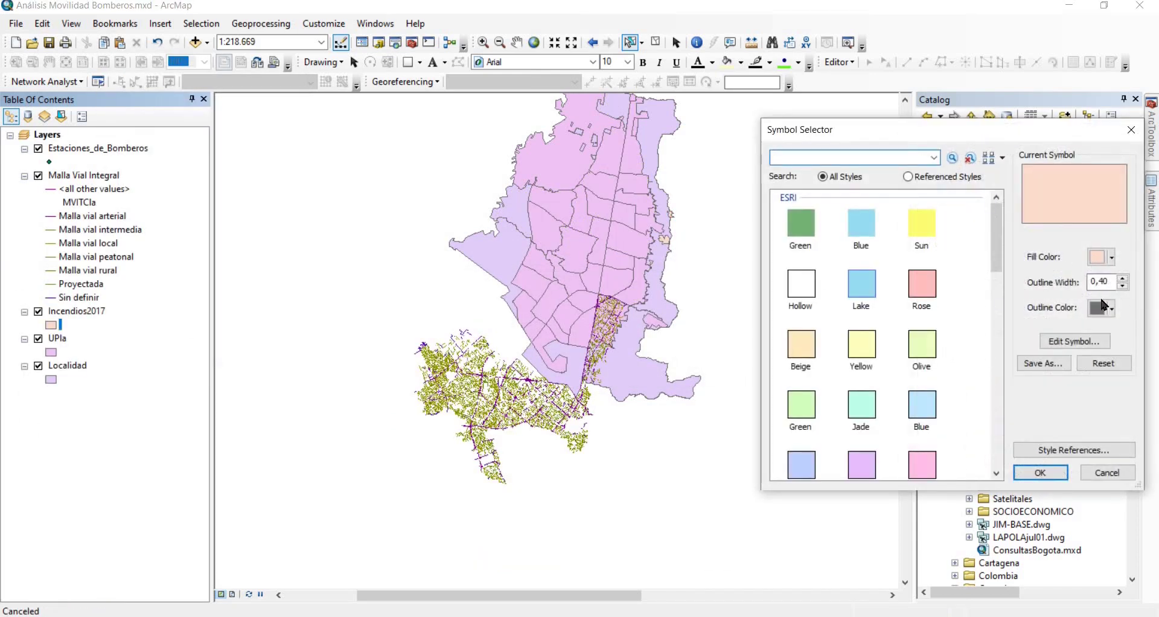
Set the fill color of the Incendios2017 layer's symbol to red
left_click(1102, 256)
left_click(1014, 337)
left_click(1031, 473)
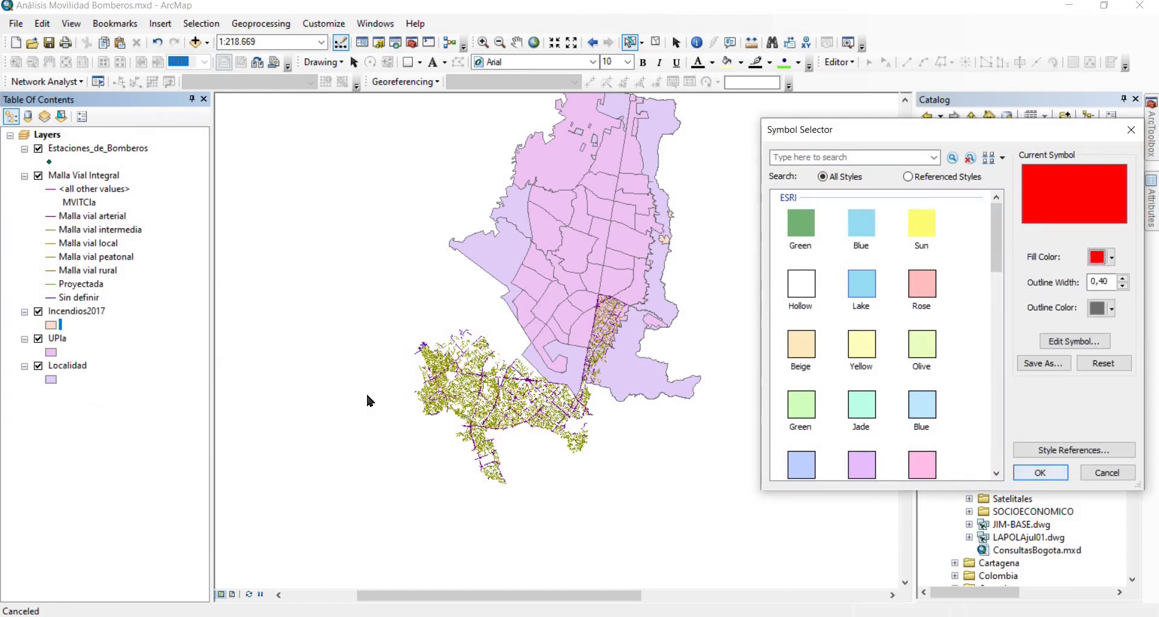
Replace the Estaciones_de_Bomberos layer with an export of its selected features, saved as Estaciones_Bomberos in the Base dataset
right_click(72, 151)
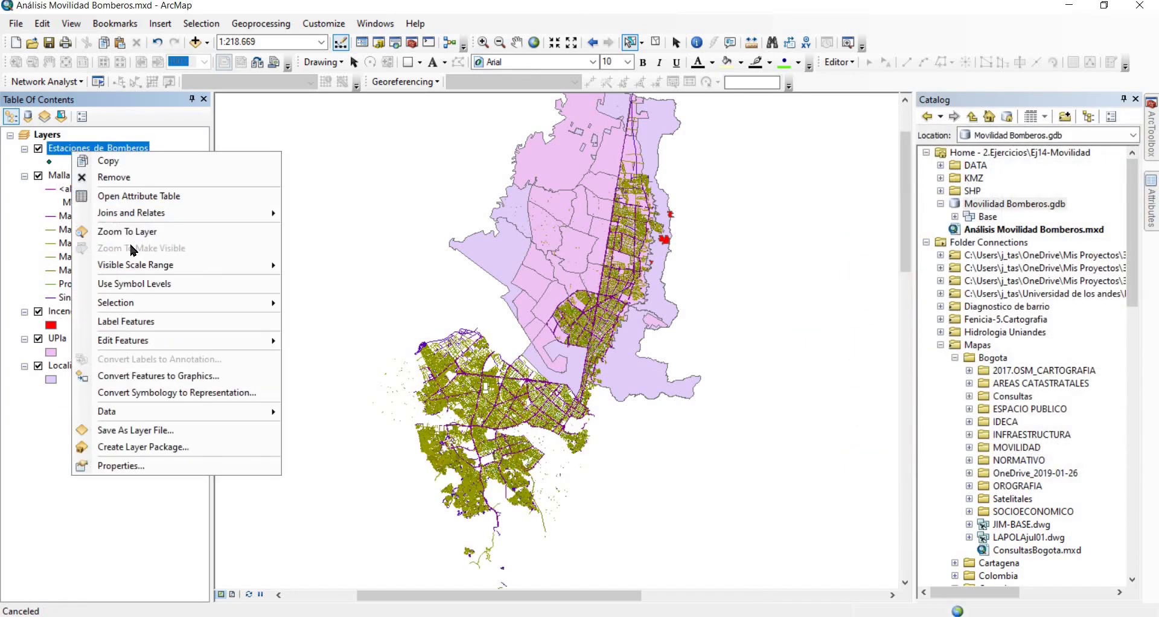
mouse_move(129, 411)
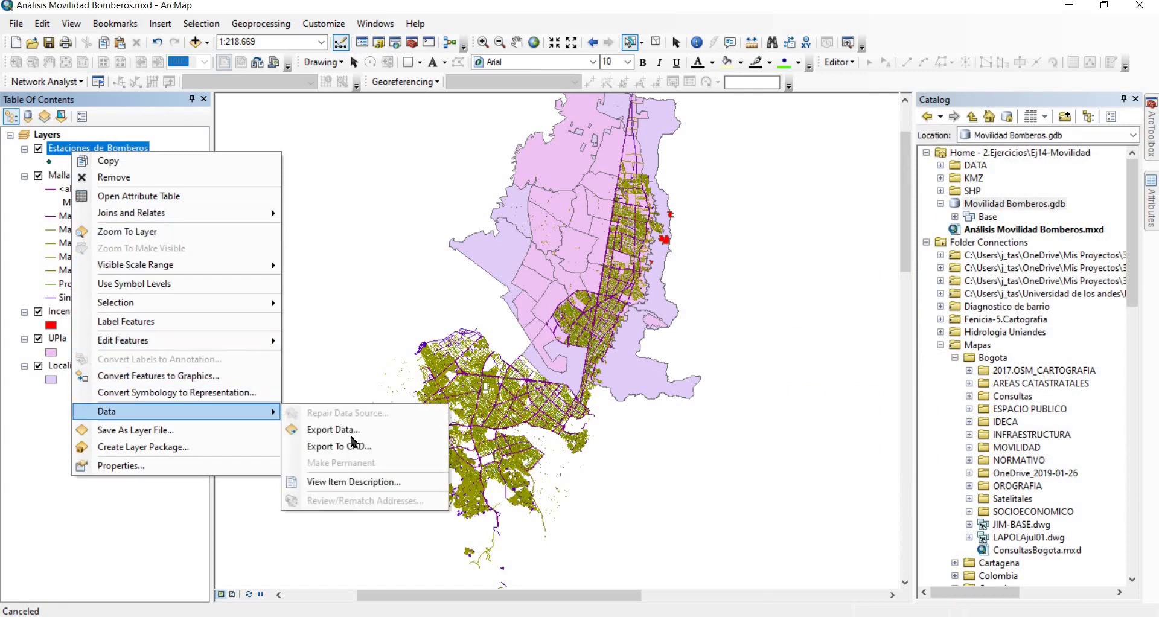
left_click(334, 430)
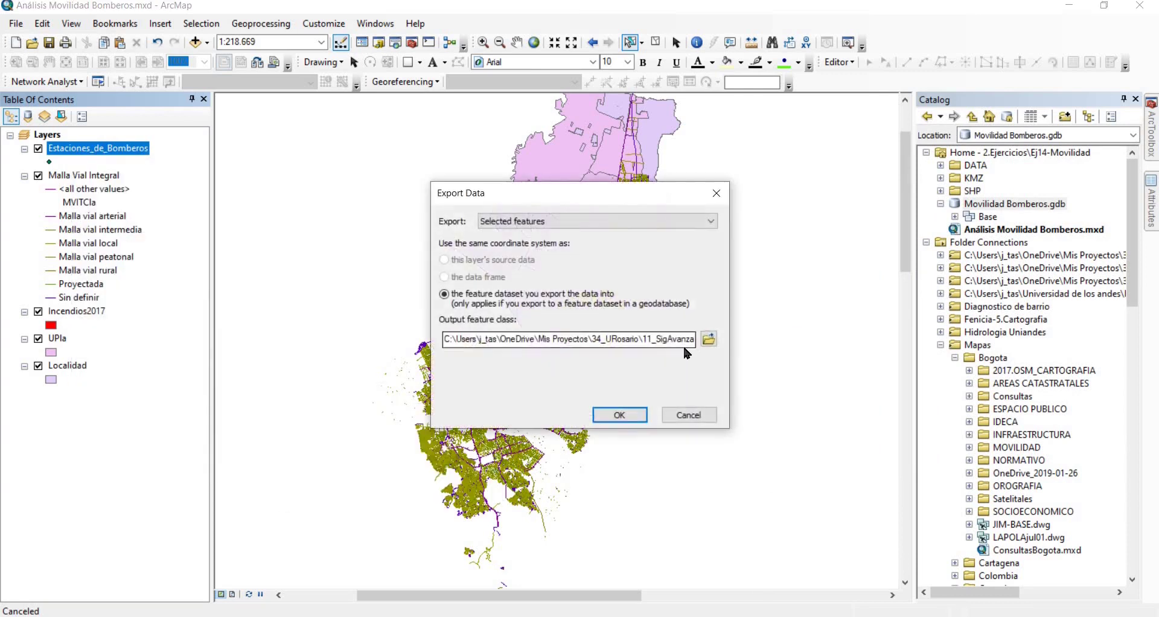
left_click(708, 339)
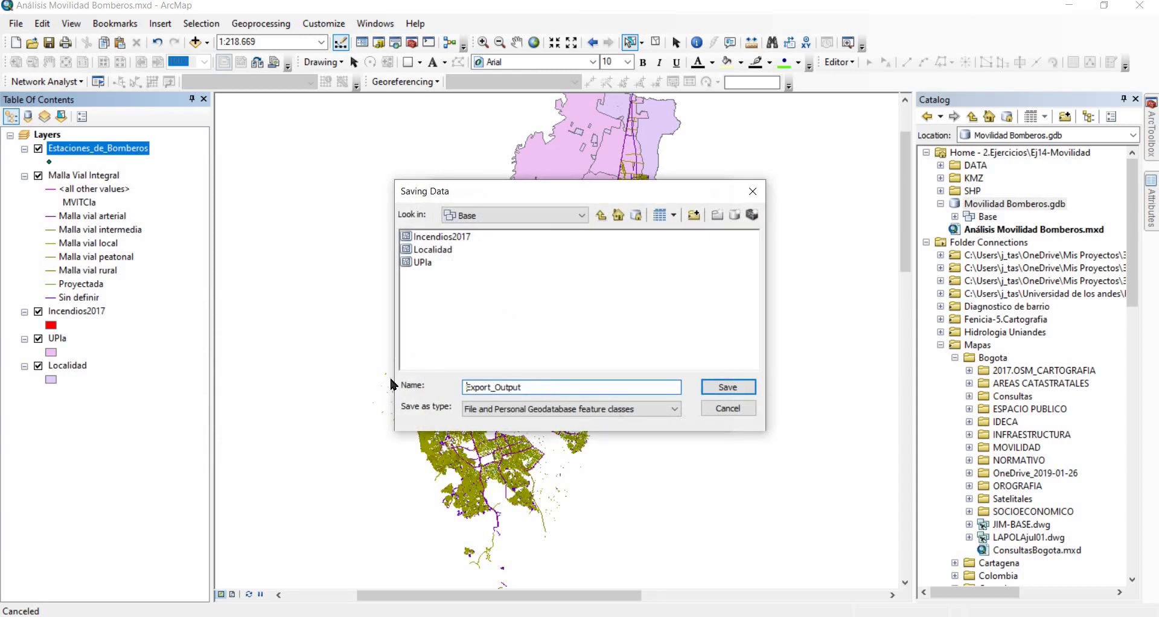
type("Estacione")
type("s Bomberod")
left_click(727, 387)
left_click(605, 410)
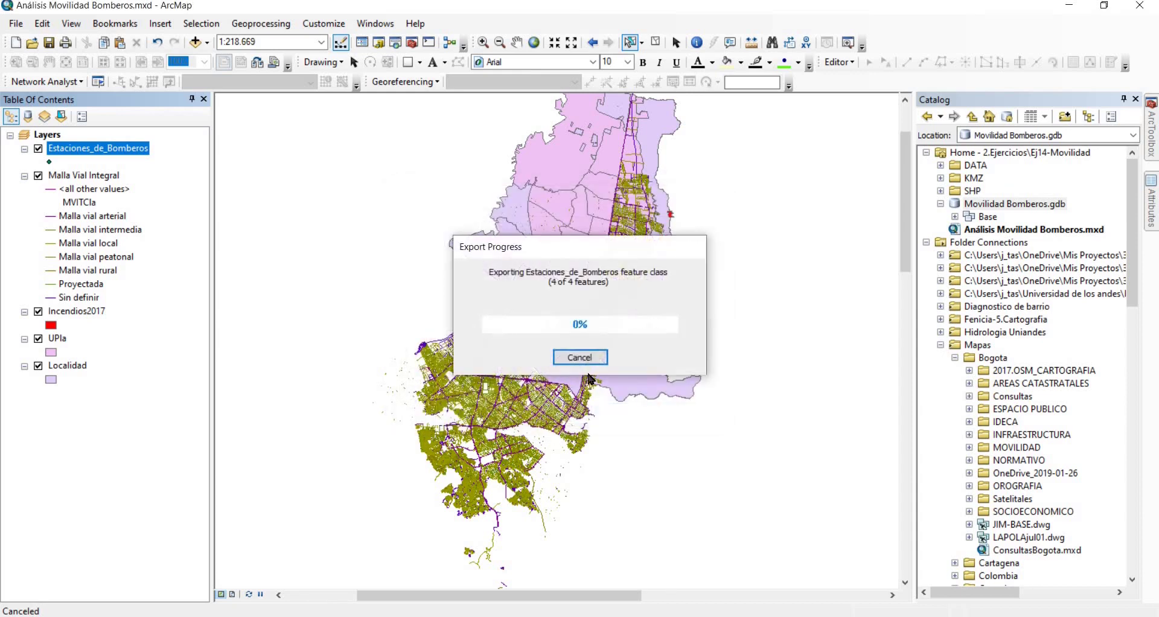
left_click(628, 369)
right_click(86, 175)
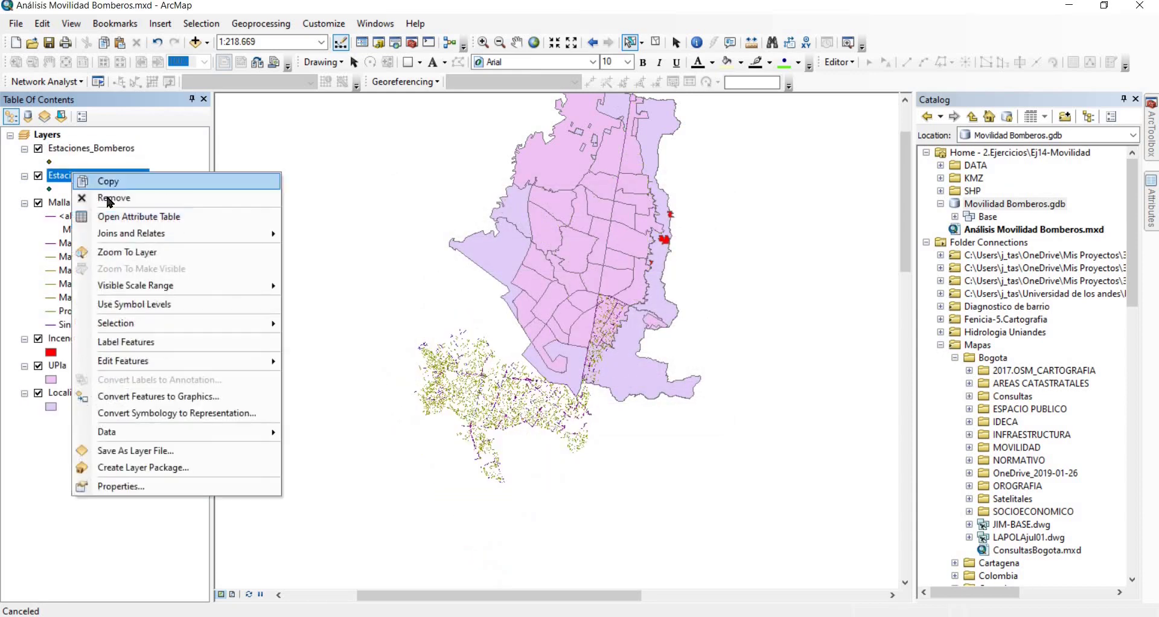
left_click(106, 194)
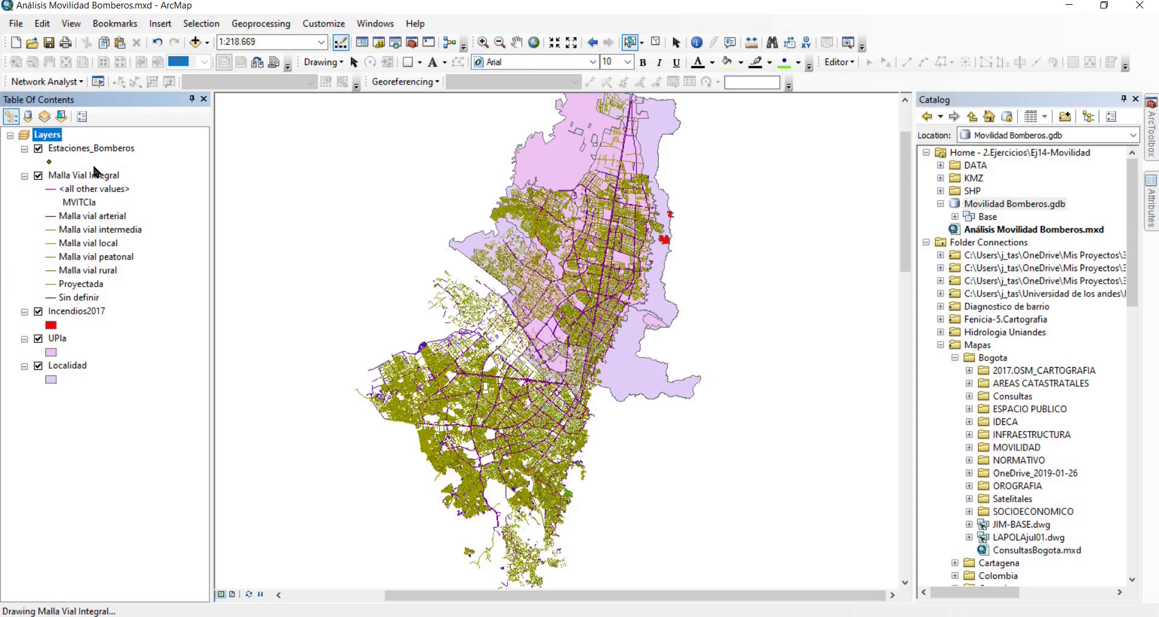
Start a new feature dataset in Movilidad Bomberos.gdb and name it Movilidad
right_click(1002, 203)
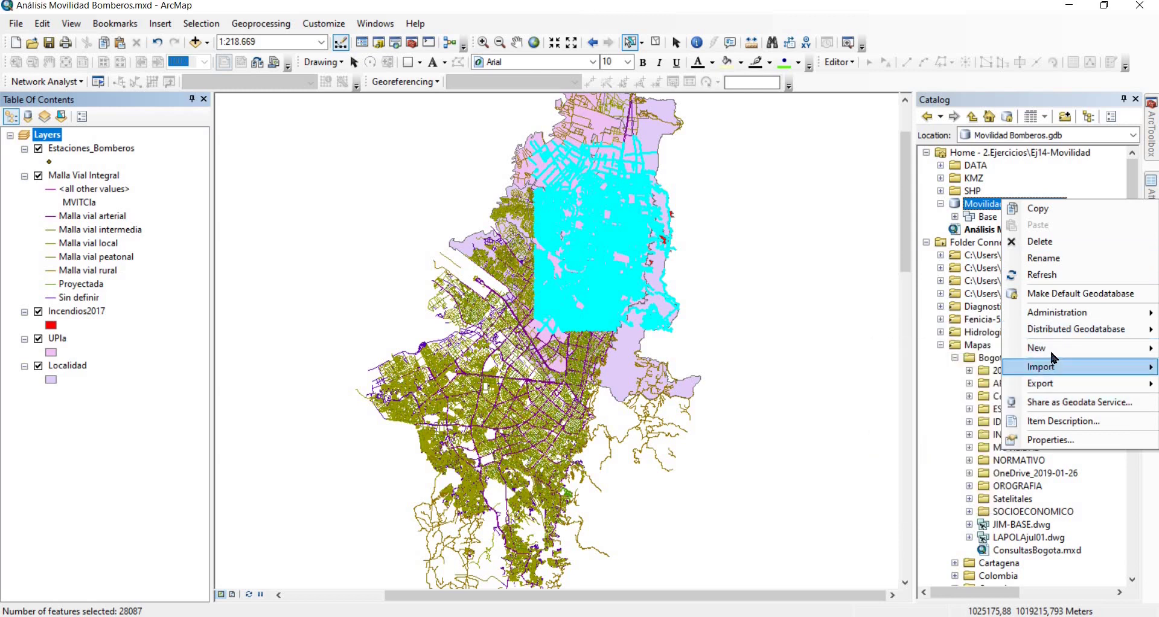
mouse_move(1050, 348)
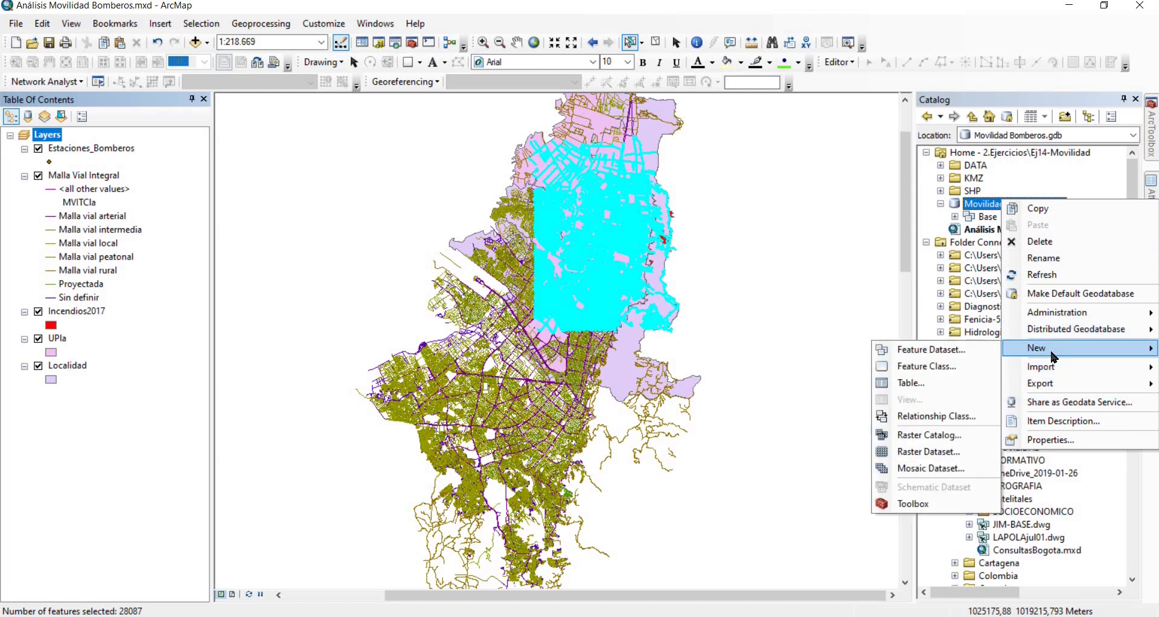
left_click(929, 350)
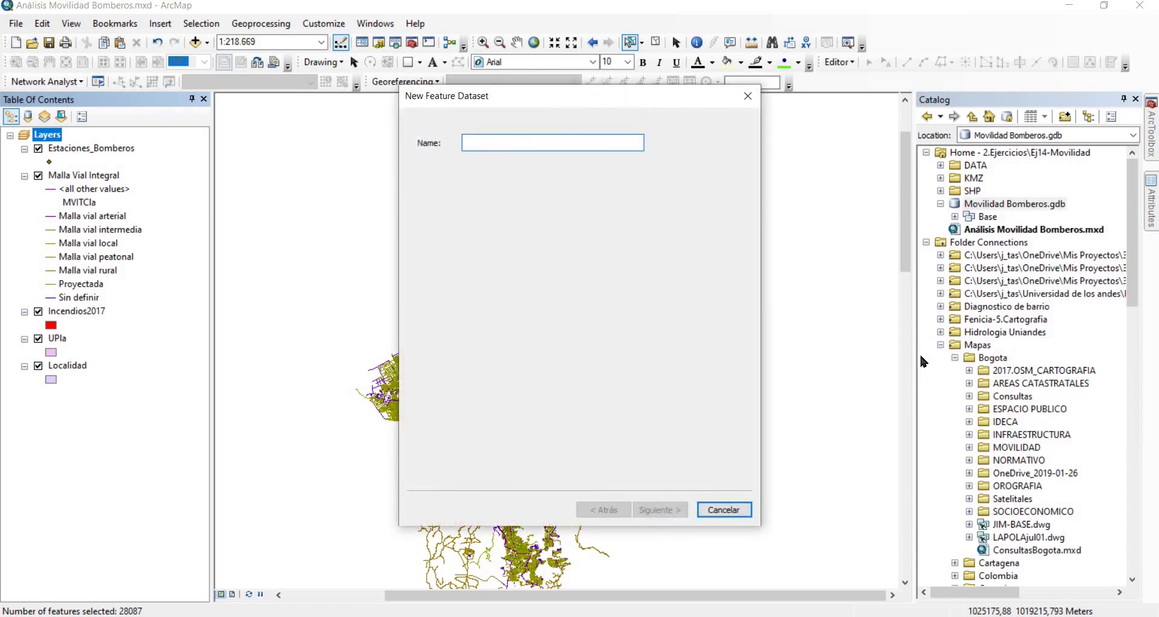
type("MOvilida")
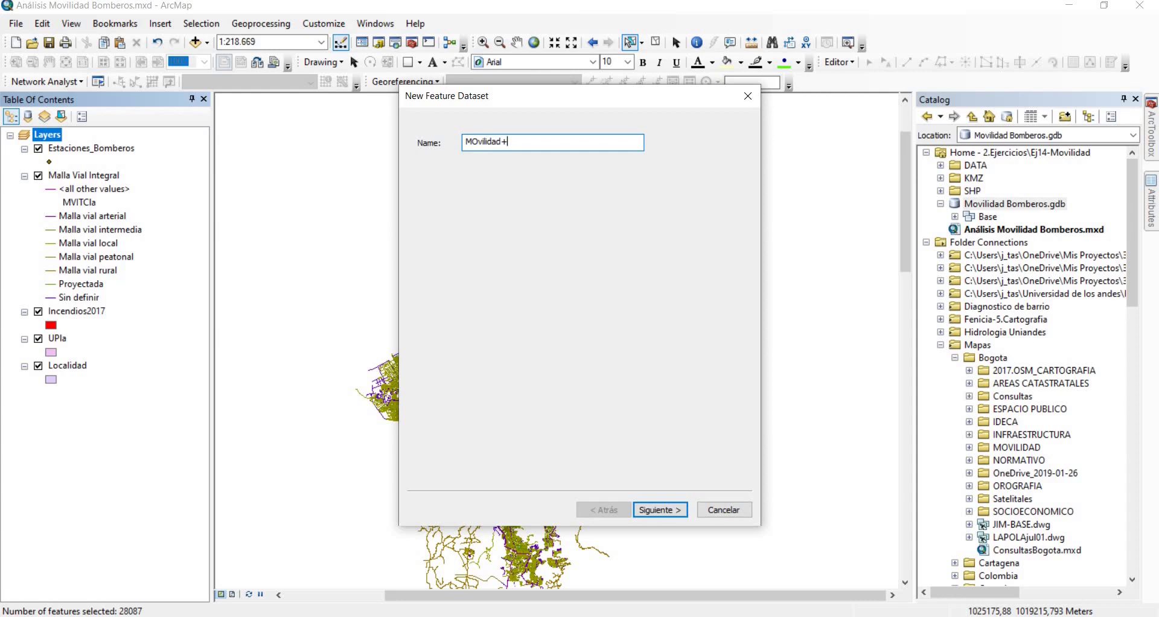
type("d+")
key("BackSpace")
key("BackSpace")
key("BackSpace")
key("BackSpace")
key("BackSpace")
key("BackSpace")
key("BackSpace")
type("ilidad")
key("Return")
Assign MAGNA Colombia Bogota as XY system and MAGNA as vertical system, then create the feature dataset with default tolerances
left_click(543, 242)
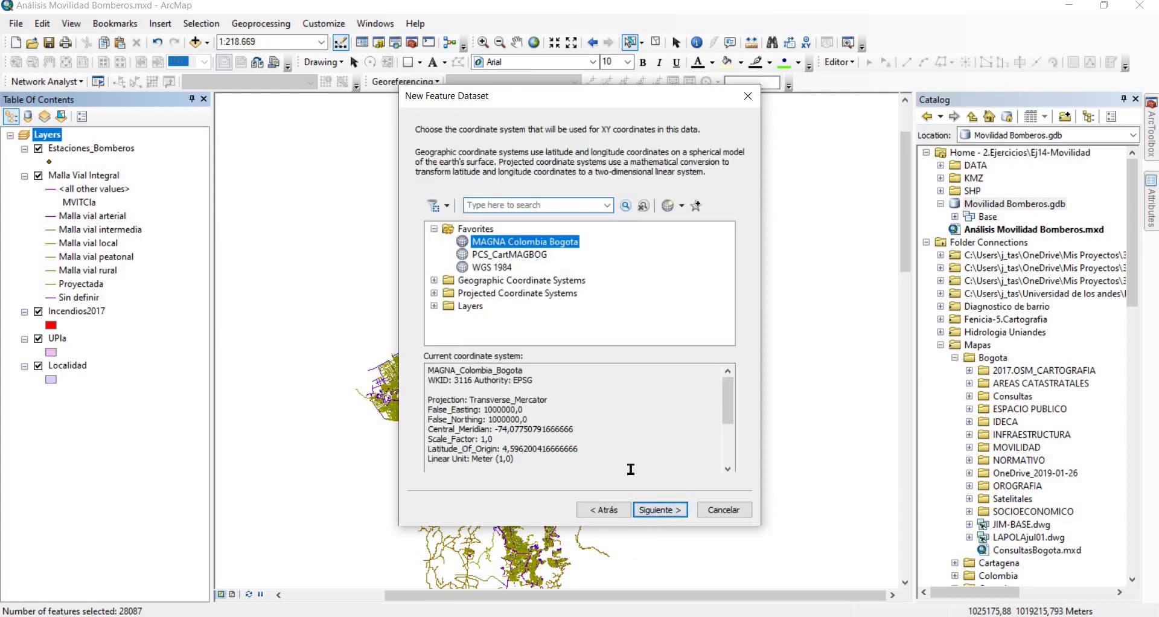
left_click(657, 512)
left_click(488, 225)
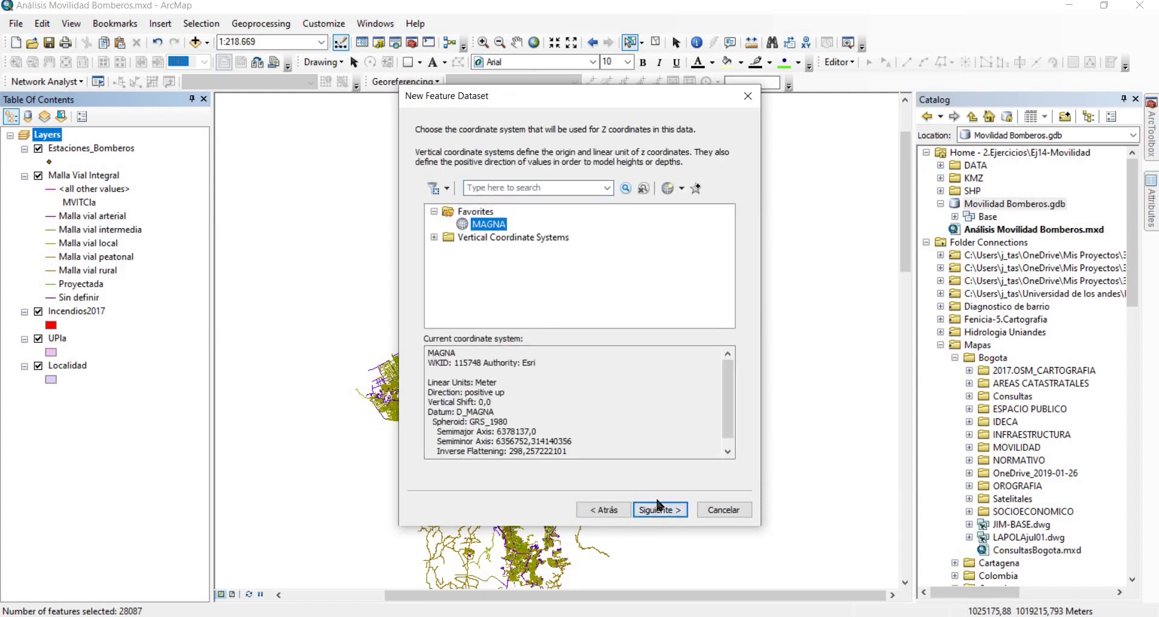
left_click(663, 510)
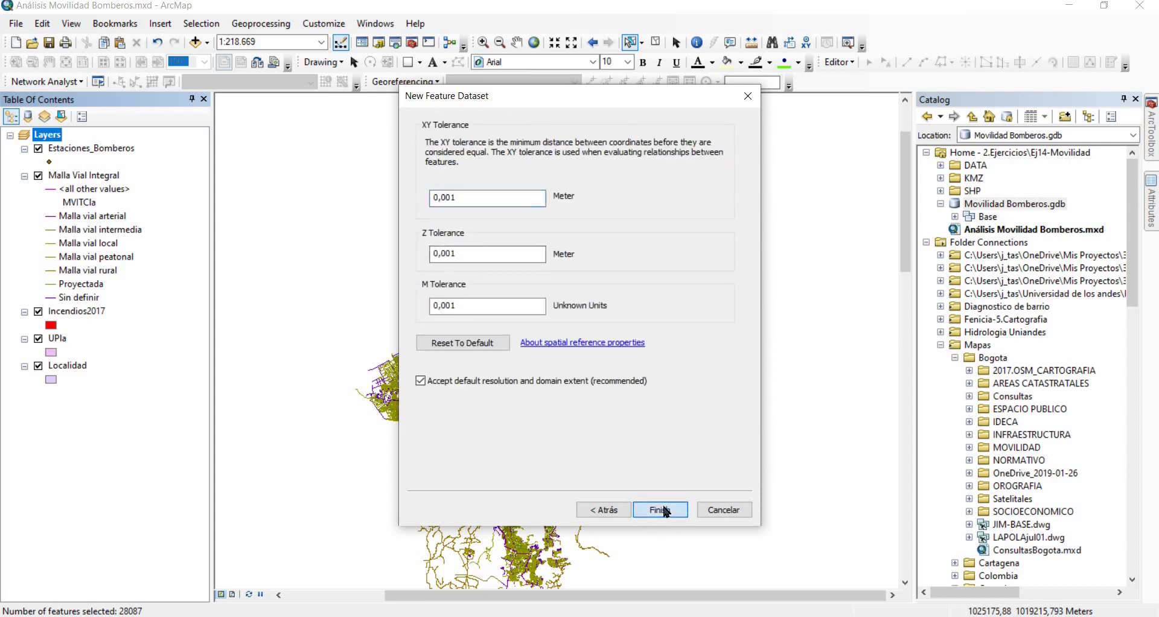
left_click(664, 510)
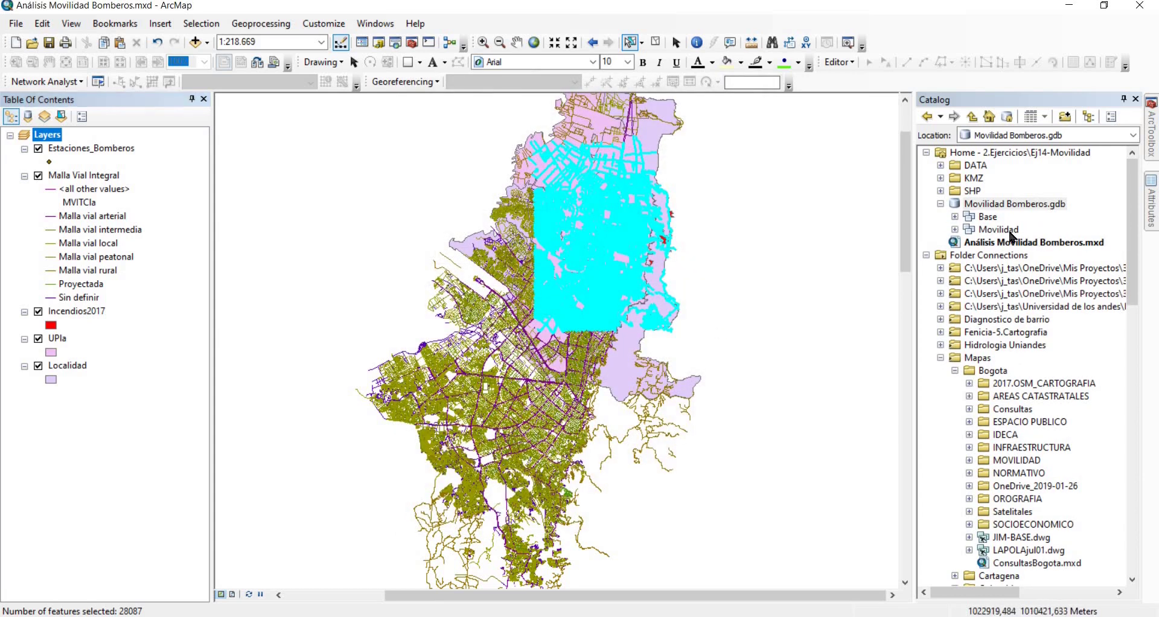
Replace the Malla Vial Integral layer with an export of its selected features, saved as MVI_Norte in the Movilidad dataset
left_click(114, 177)
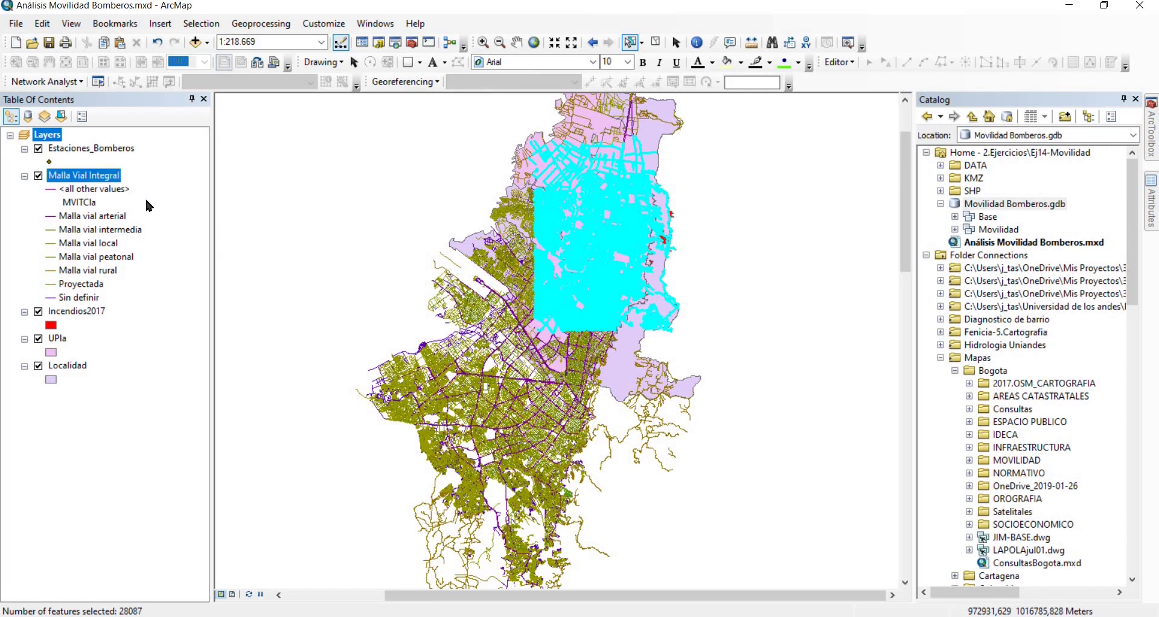
right_click(110, 175)
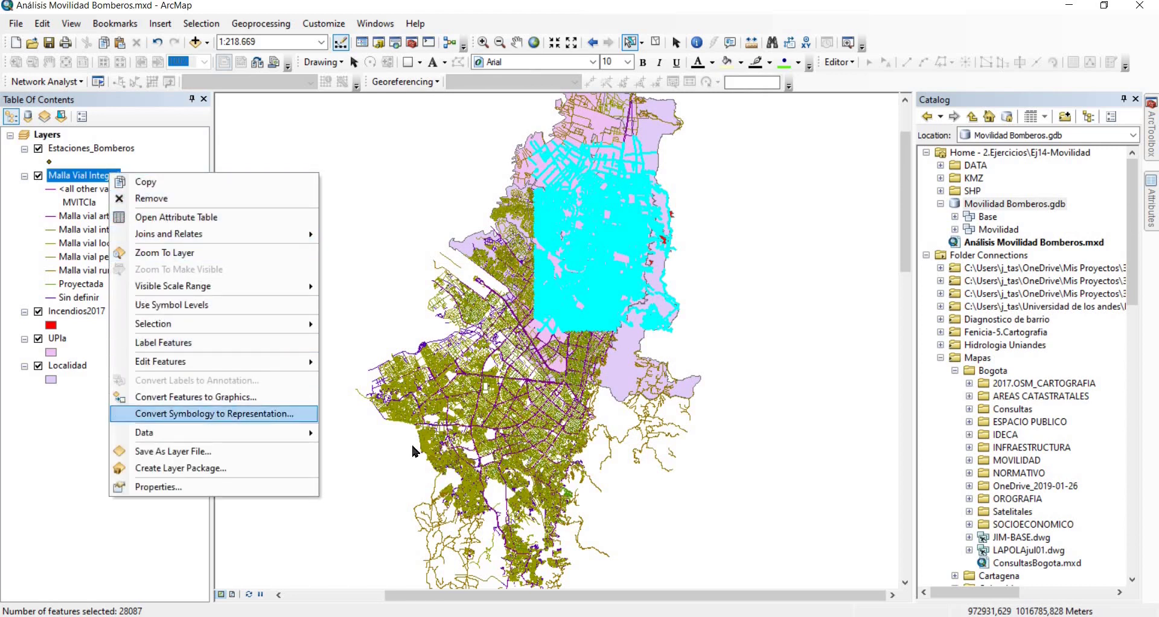
mouse_move(302, 432)
left_click(386, 522)
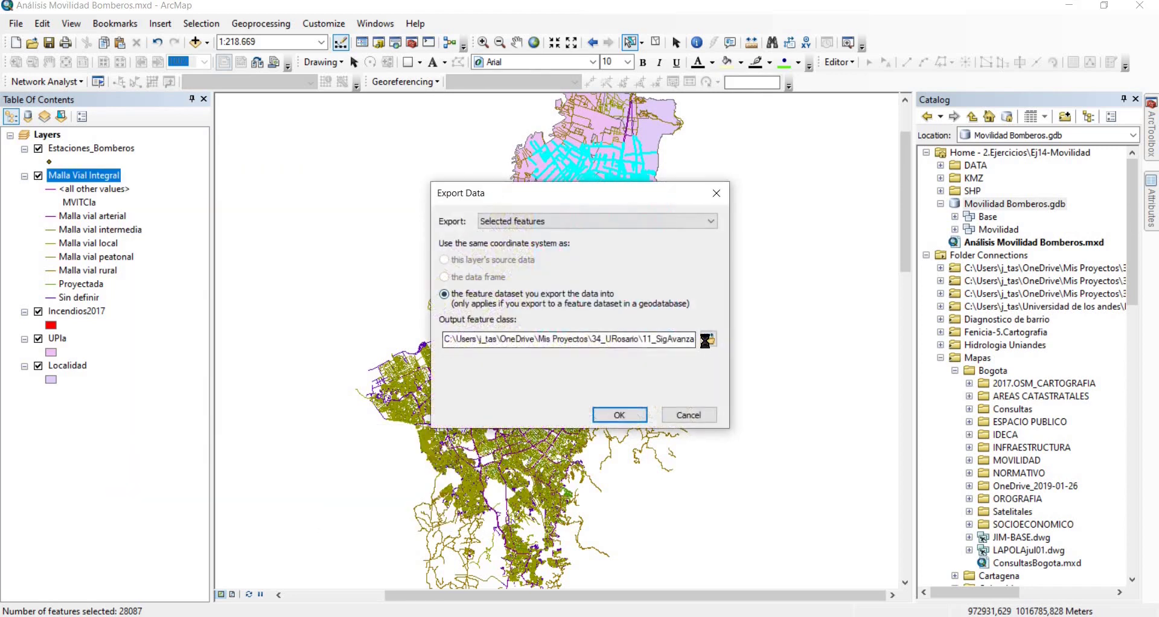
left_click(704, 340)
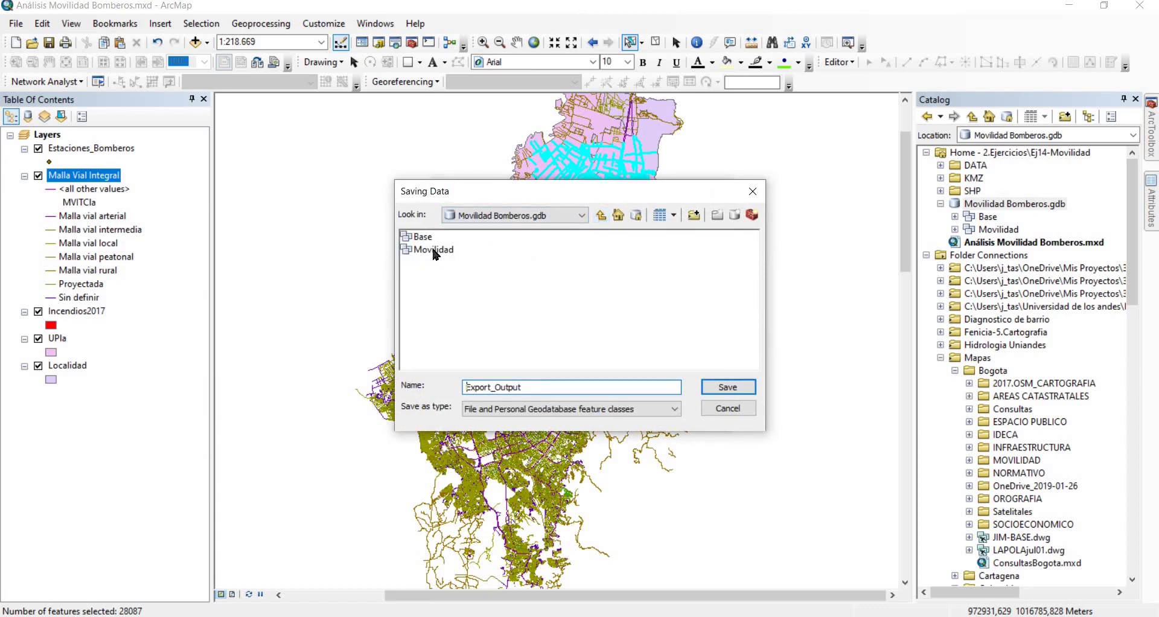
double_click(434, 250)
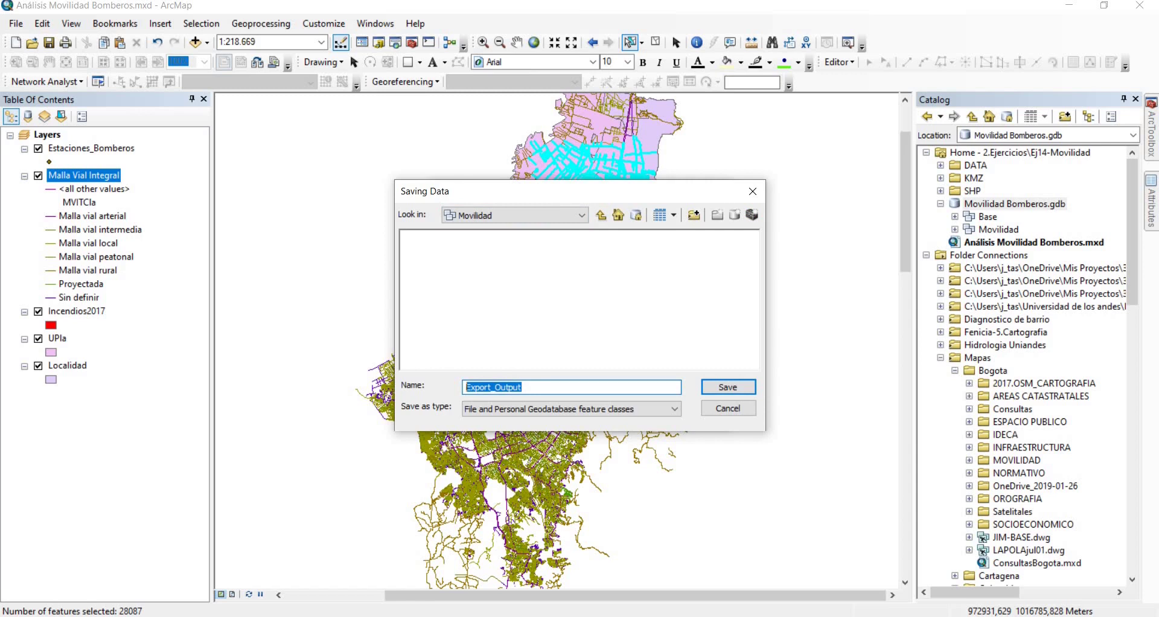
type("MVI_Norte")
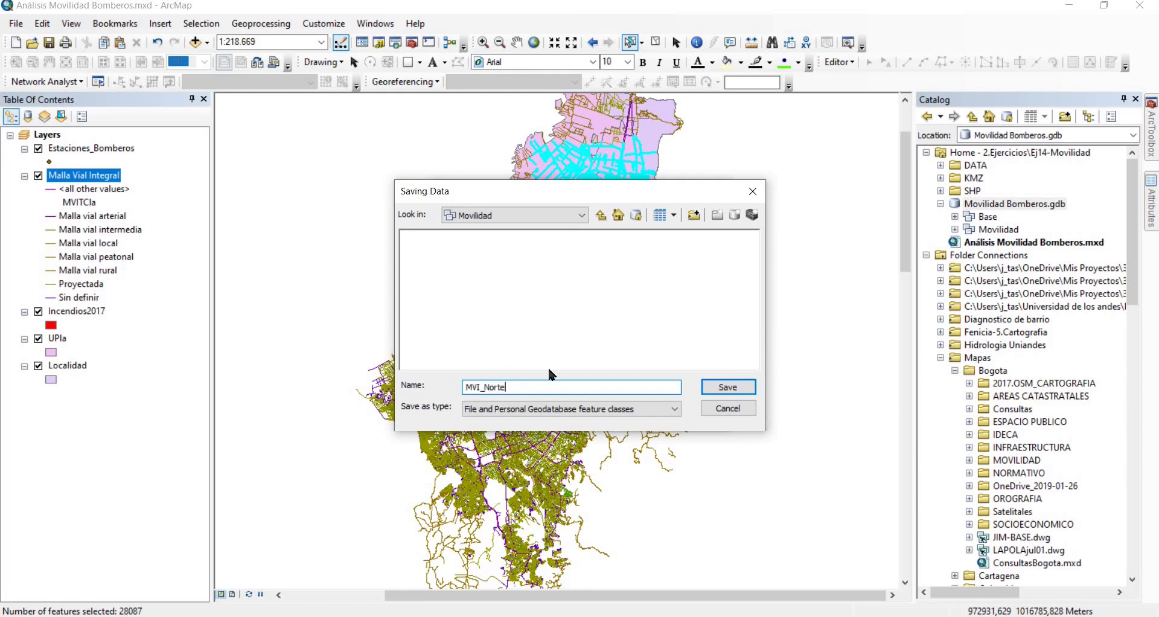
left_click(724, 387)
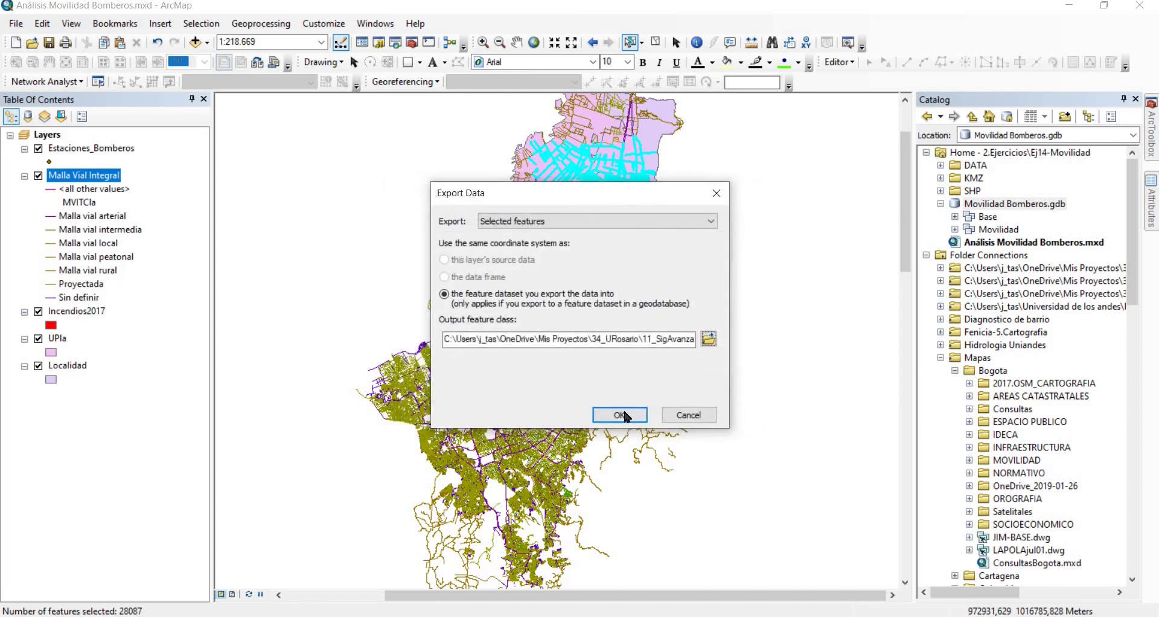
left_click(620, 415)
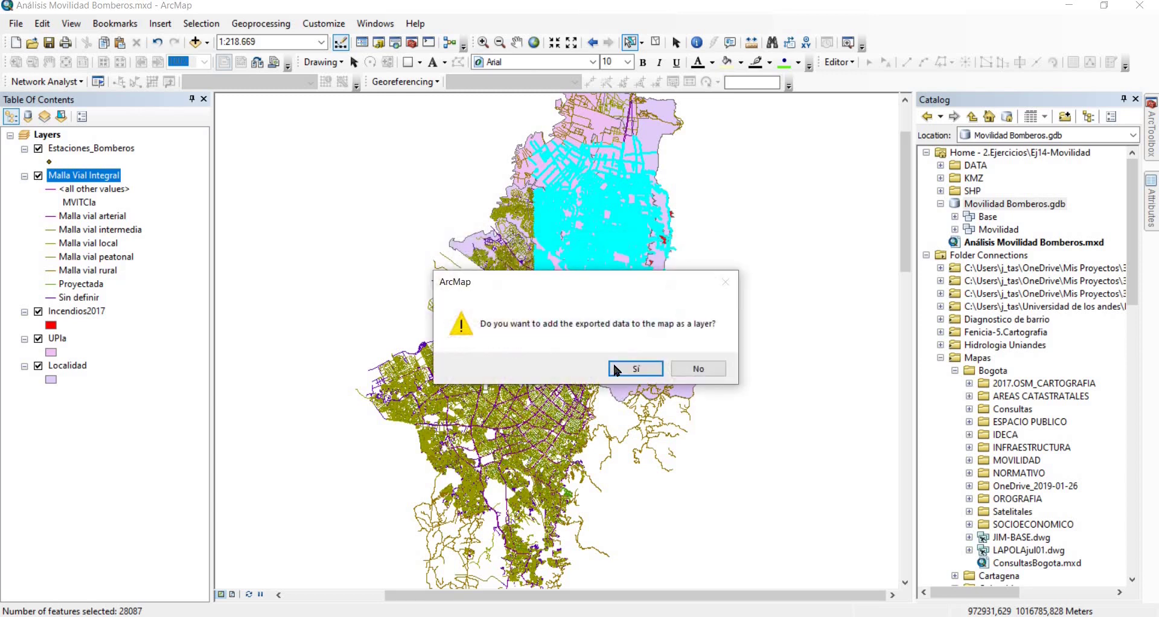
left_click(635, 368)
right_click(99, 204)
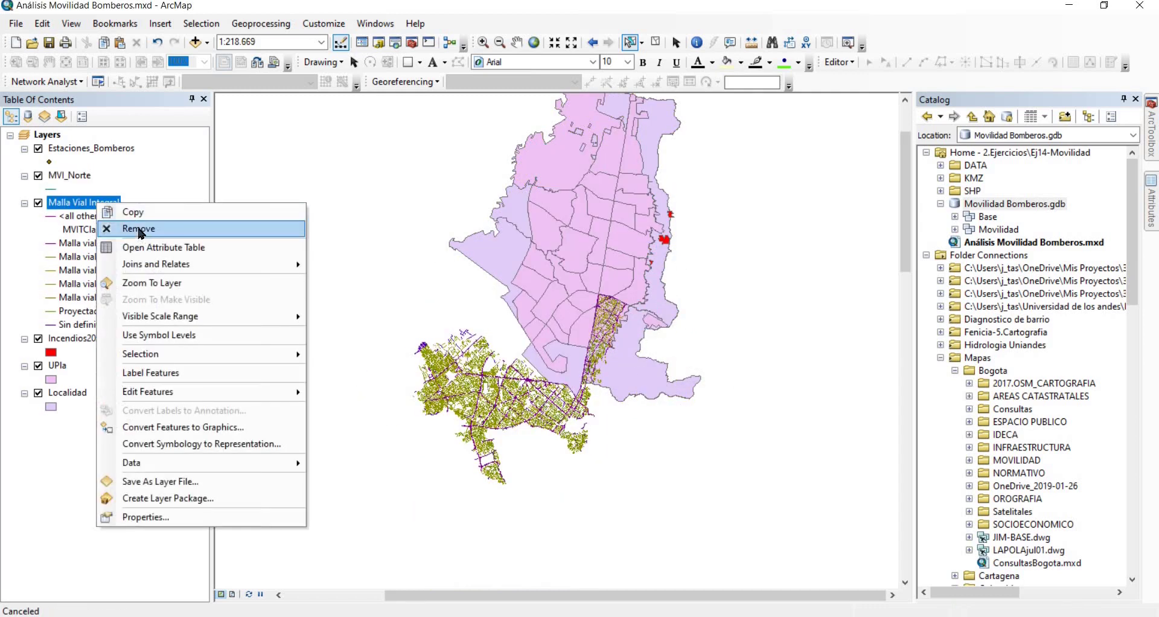
left_click(138, 228)
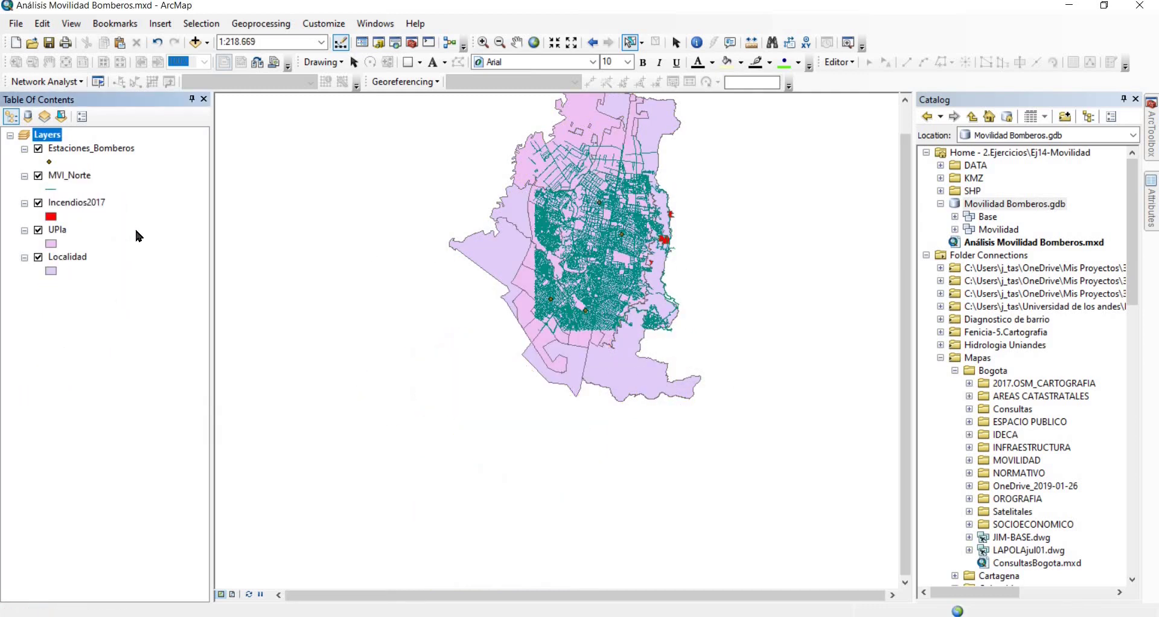
Examine the northern road network on the map, the Movilidad dataset's contents and its option for creating a network dataset
left_click(483, 42)
left_click_drag(687, 329, 529, 144)
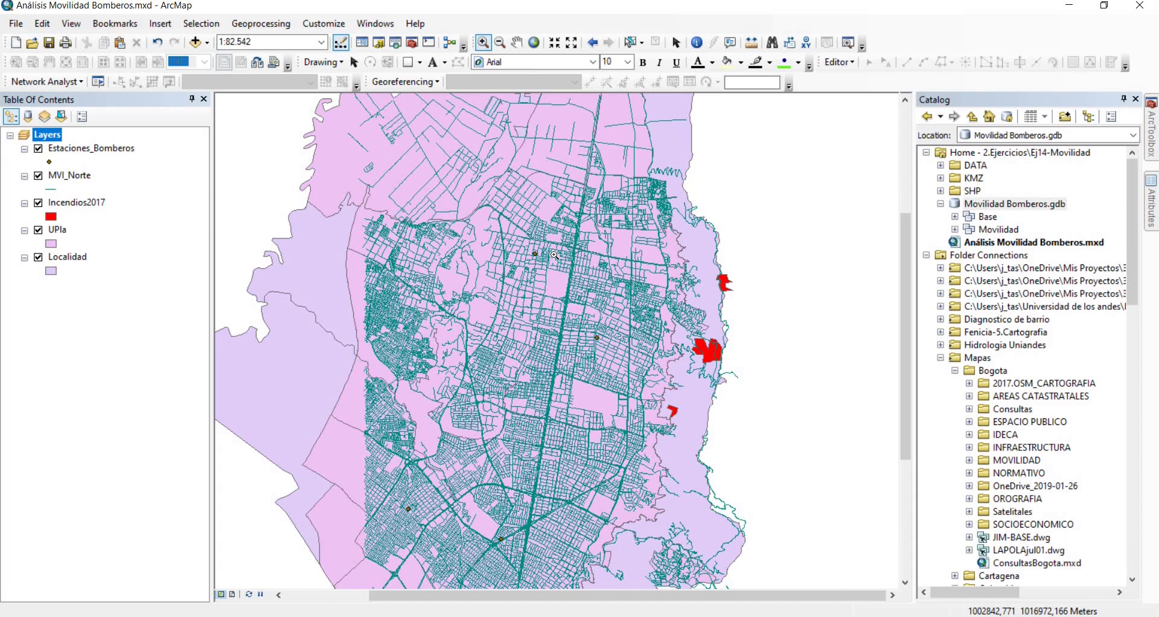
left_click(954, 230)
left_click(1013, 243)
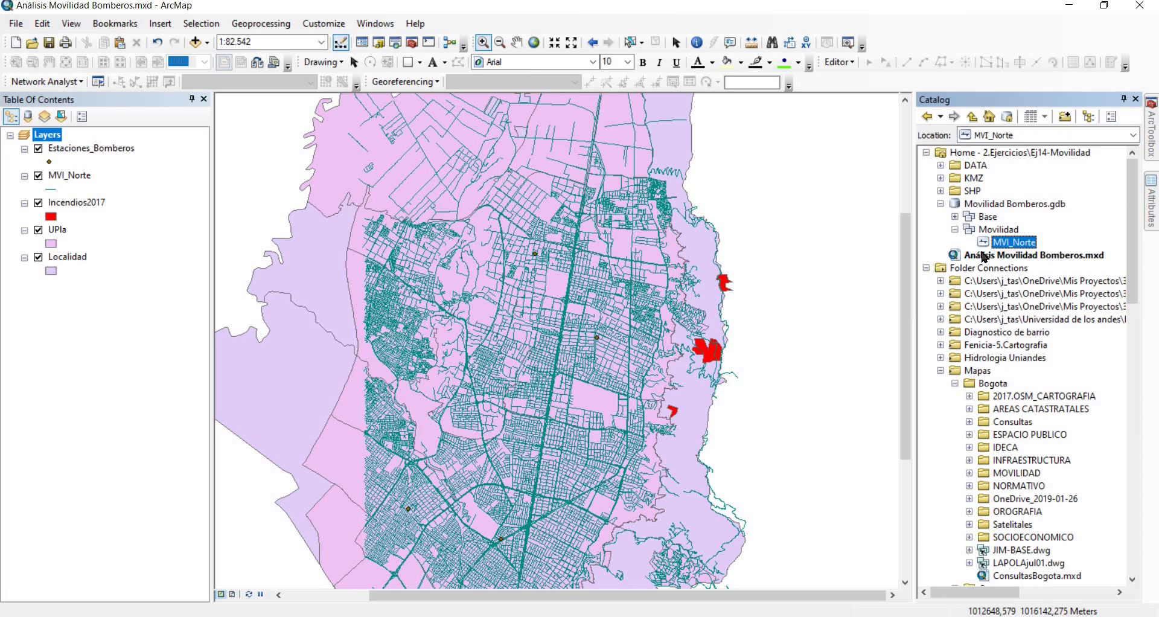
right_click(999, 233)
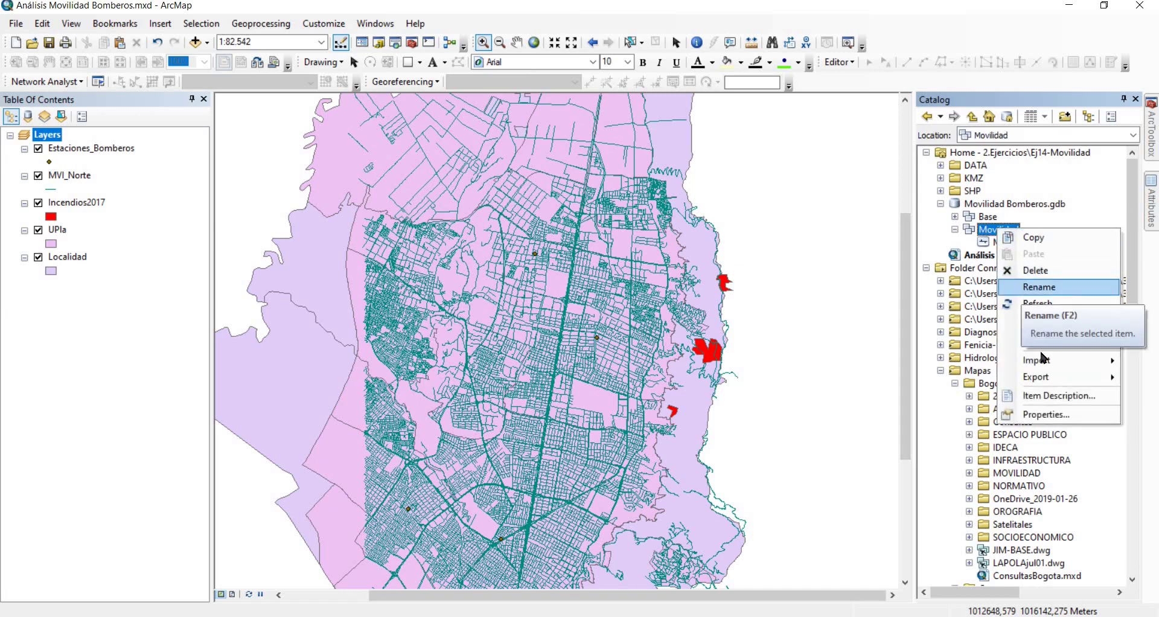
mouse_move(1041, 341)
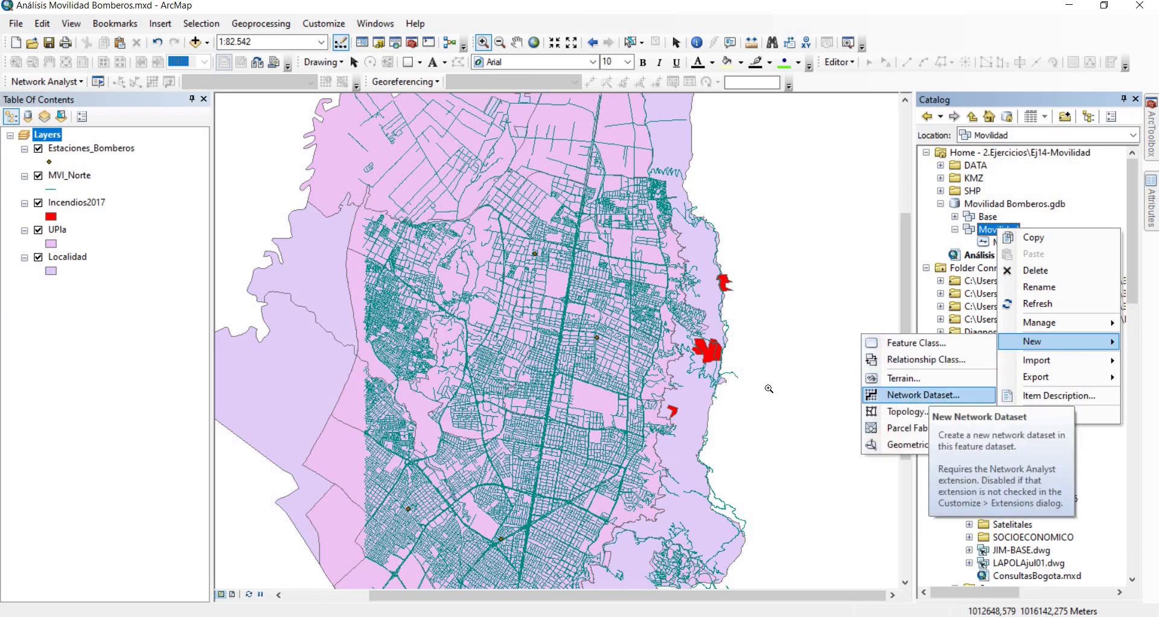
Identify several MVI_Norte street segments meeting at an intersection east of the main avenue to inspect their attributes
left_click(483, 43)
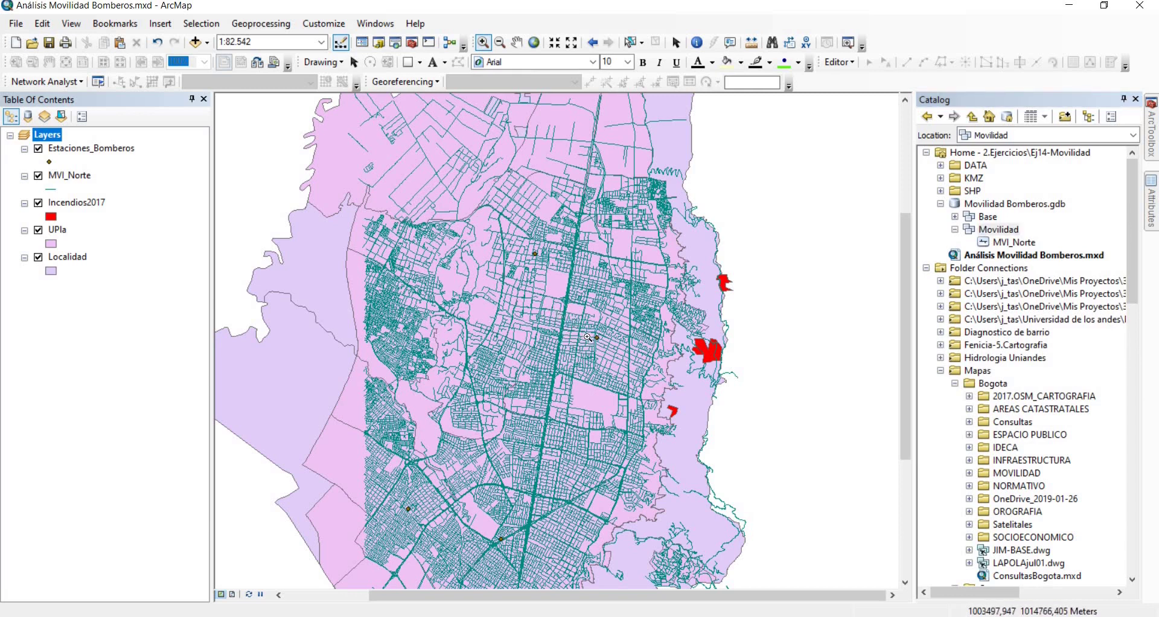
left_click_drag(555, 311, 588, 339)
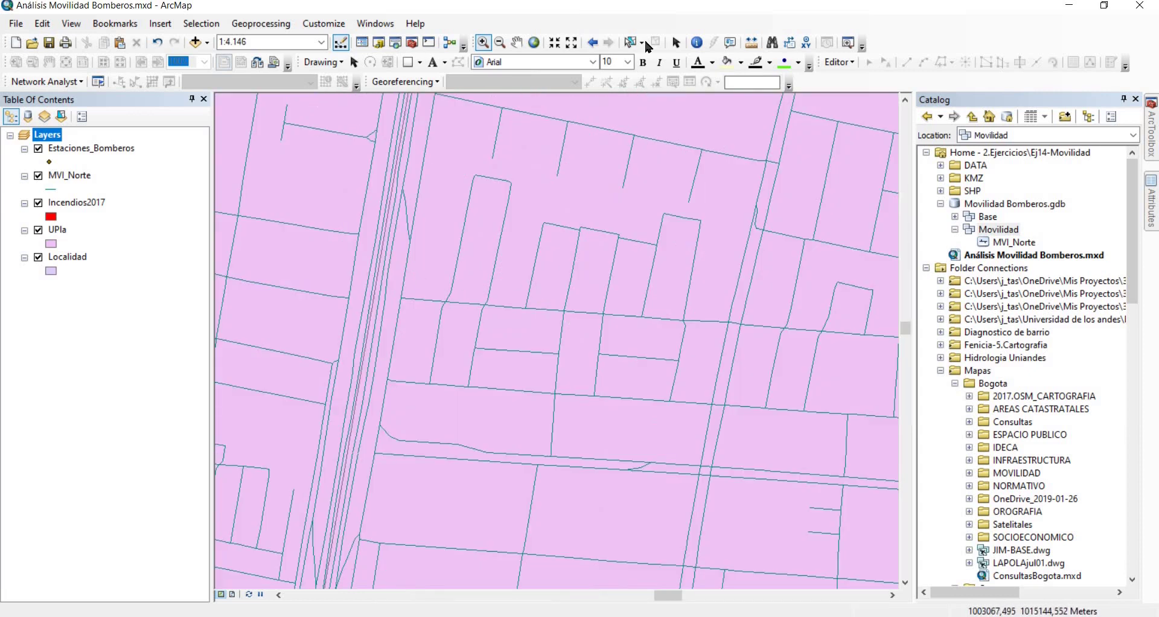
left_click(697, 43)
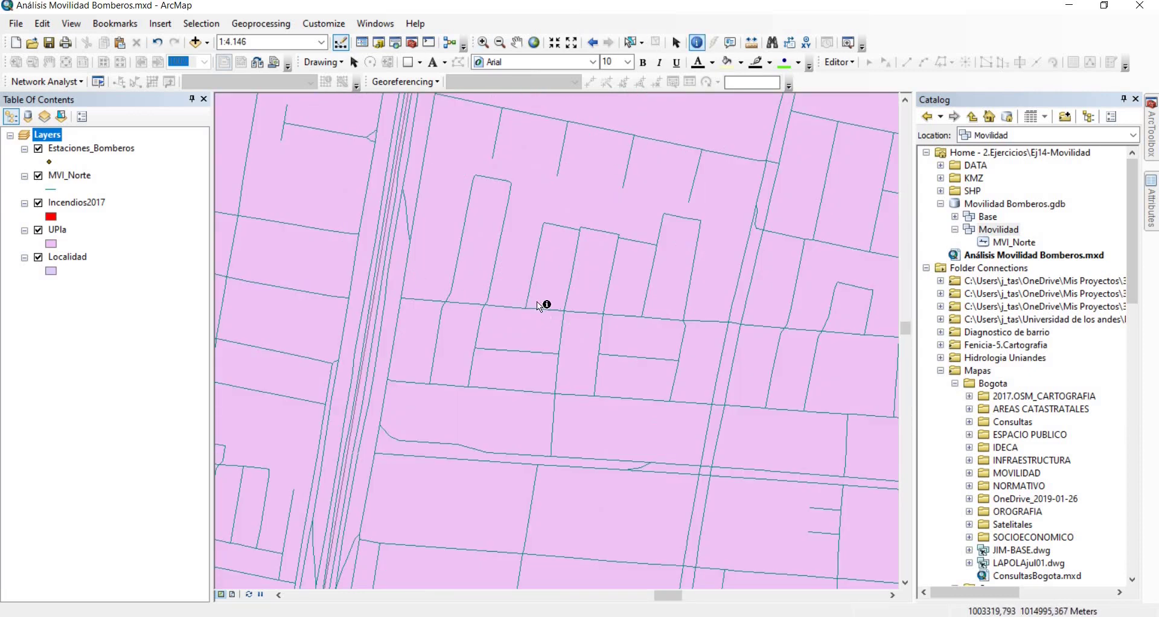
left_click(571, 309)
left_click(578, 313)
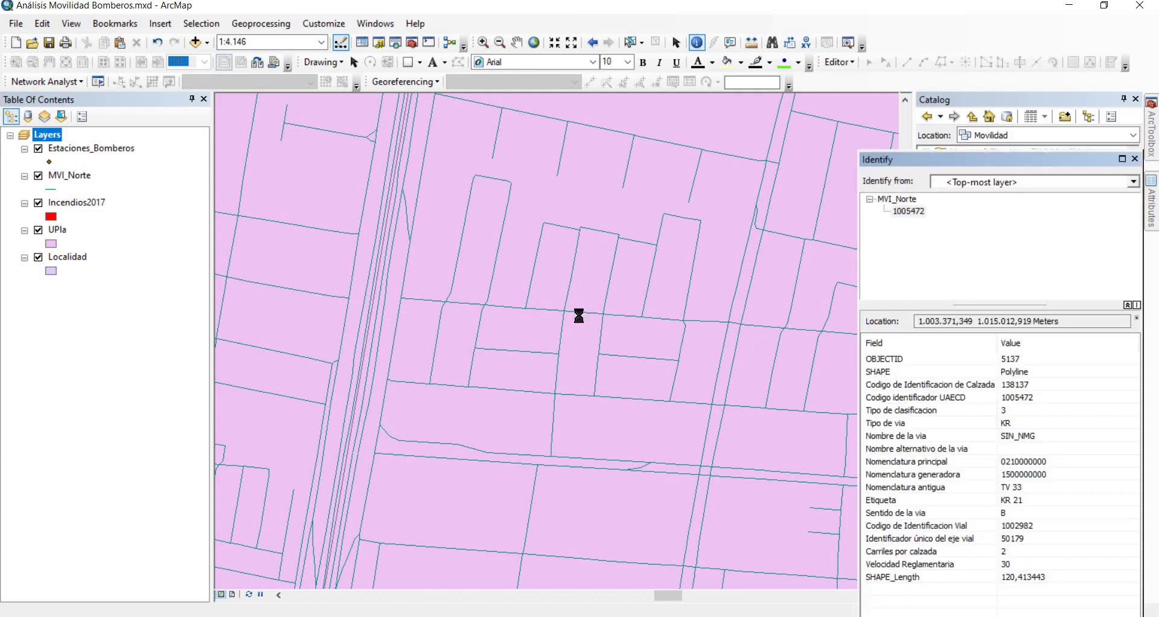
left_click(558, 314)
left_click(564, 325)
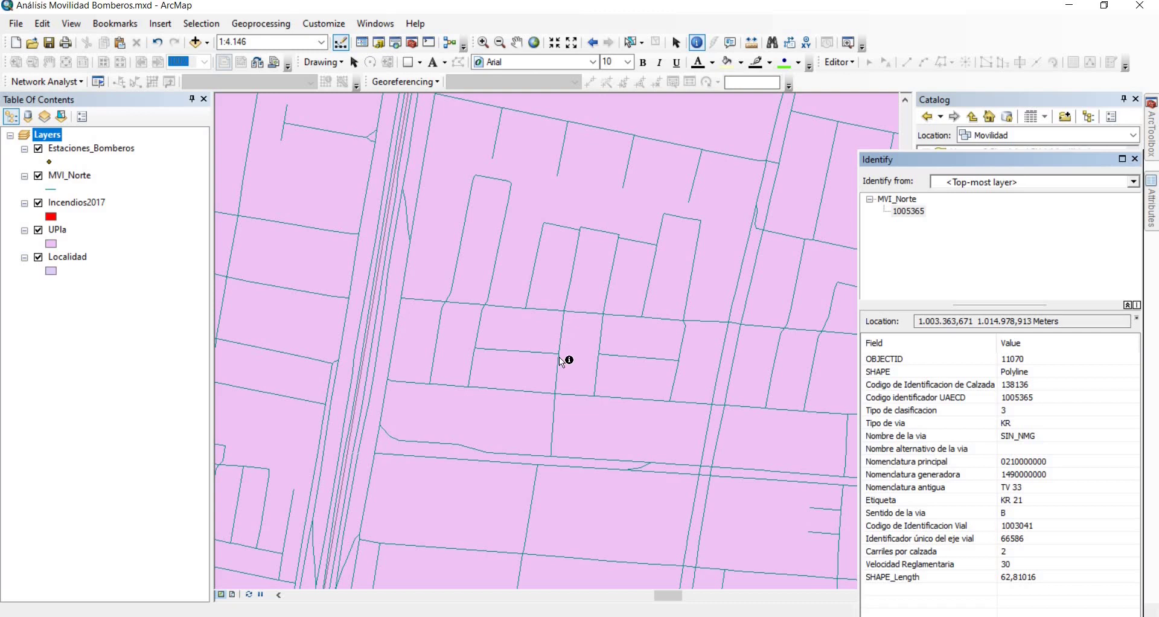
left_click(546, 311)
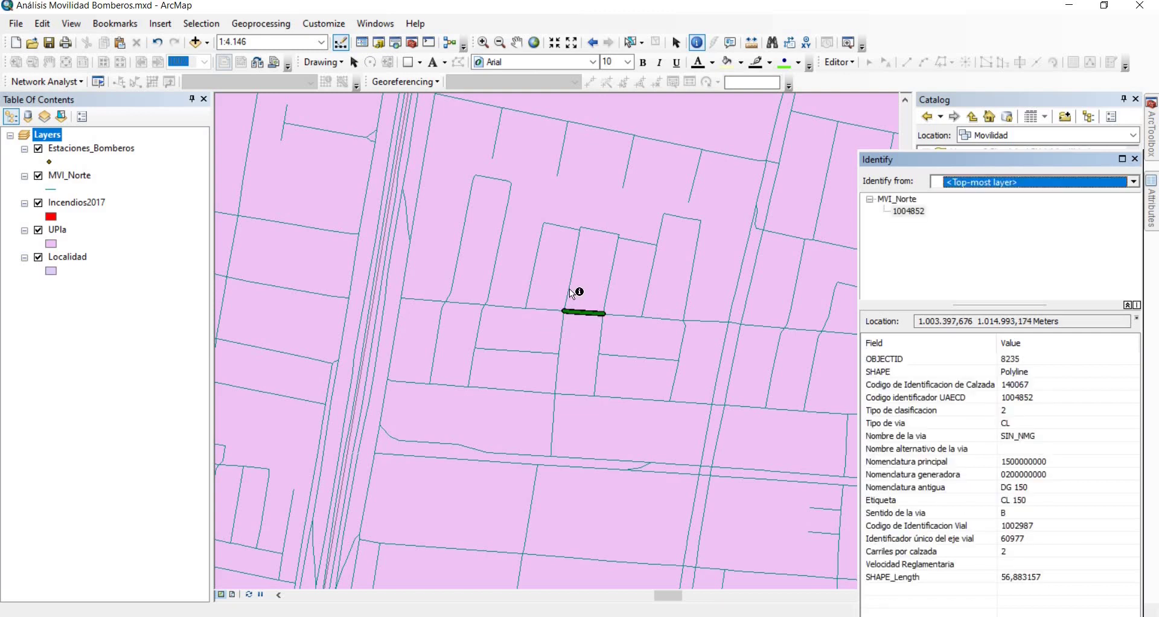
Identify further MVI_Norte street segments around the same intersection to inspect their road direction attributes
left_click(564, 291)
left_click(563, 324)
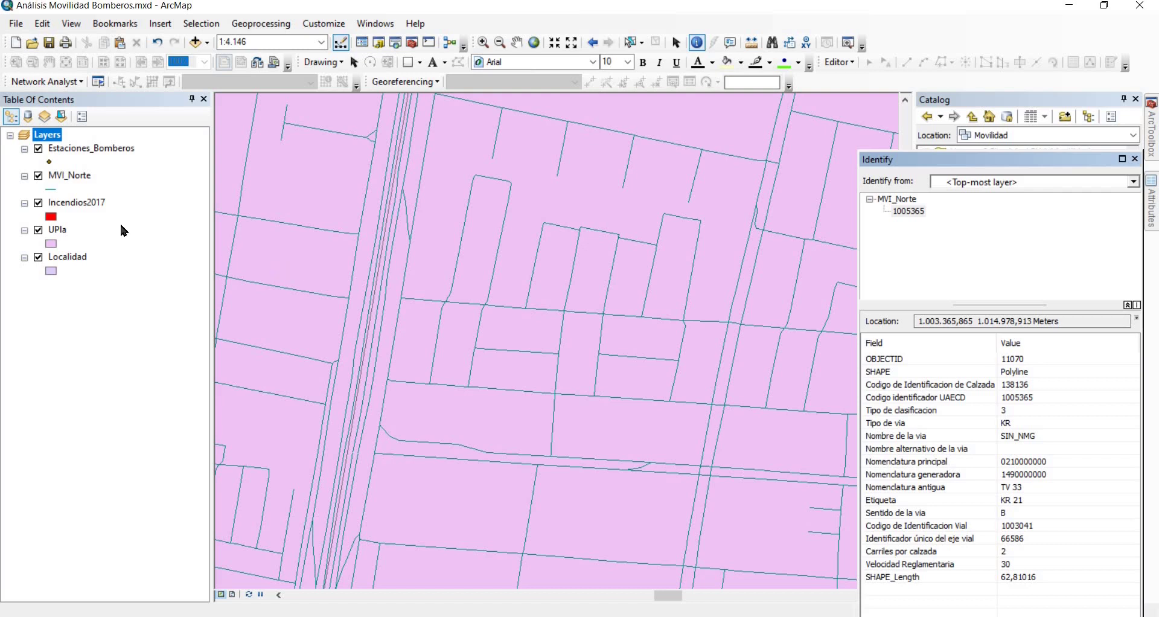
right_click(85, 179)
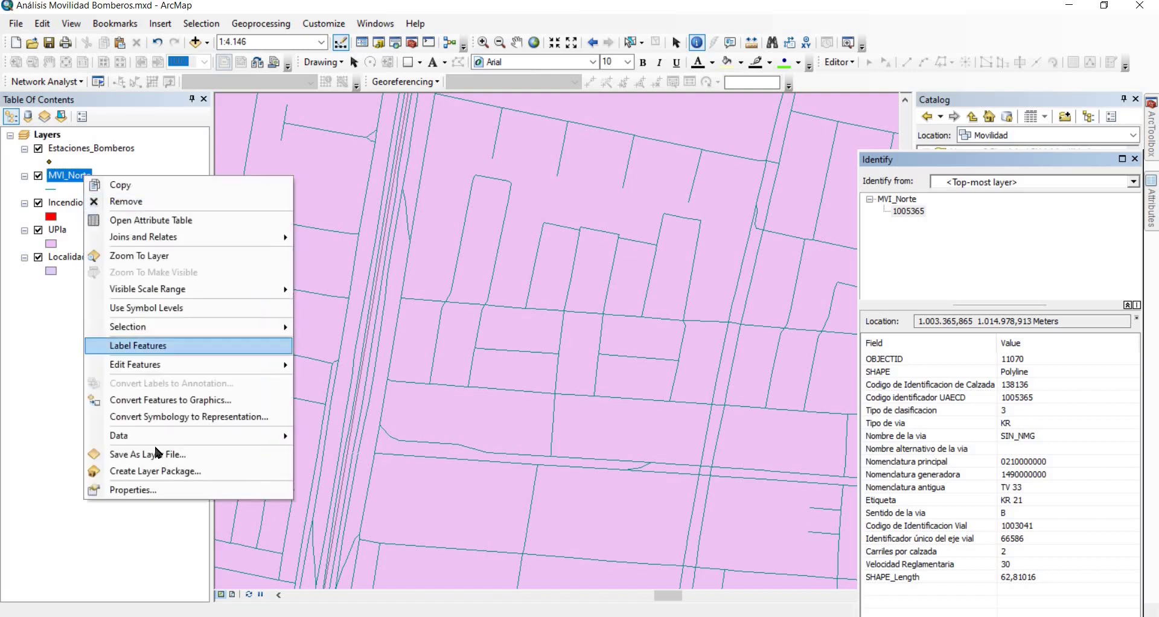
left_click(197, 87)
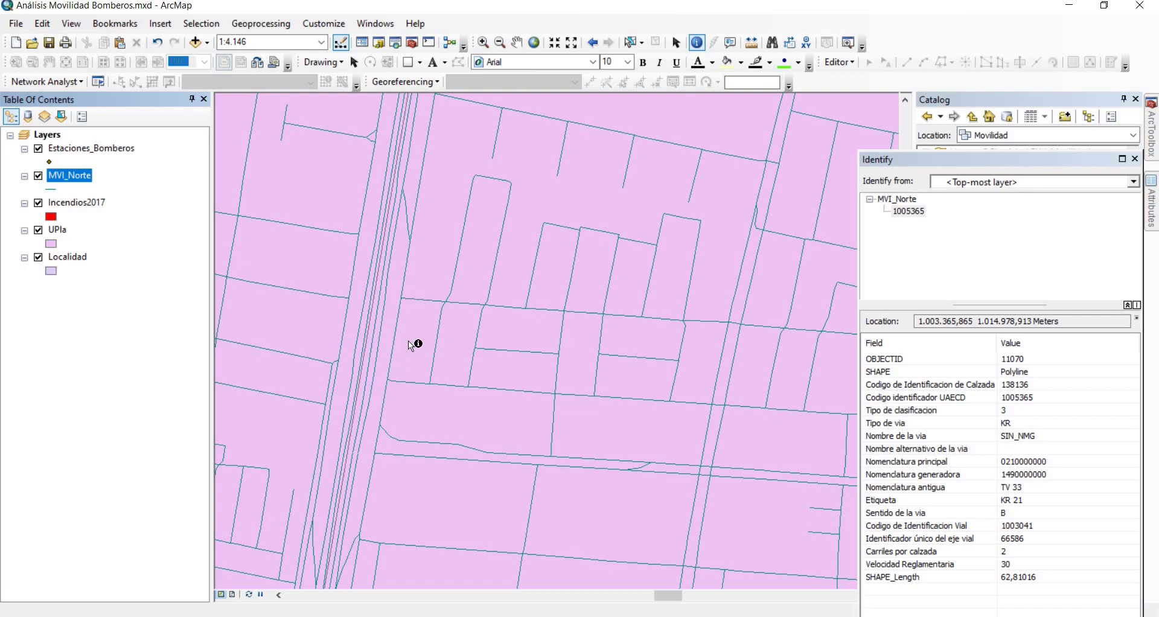
Open the MVI_Norte attribute table at the Sentido de la via column and close the Identify window
right_click(71, 186)
left_click(108, 226)
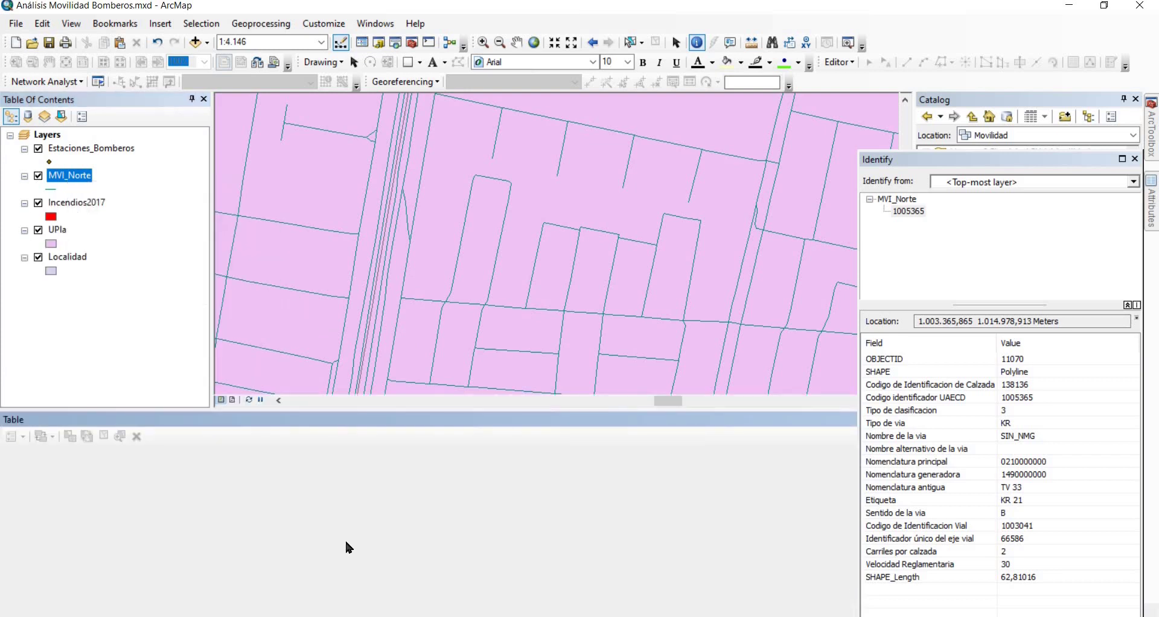
left_click(618, 558)
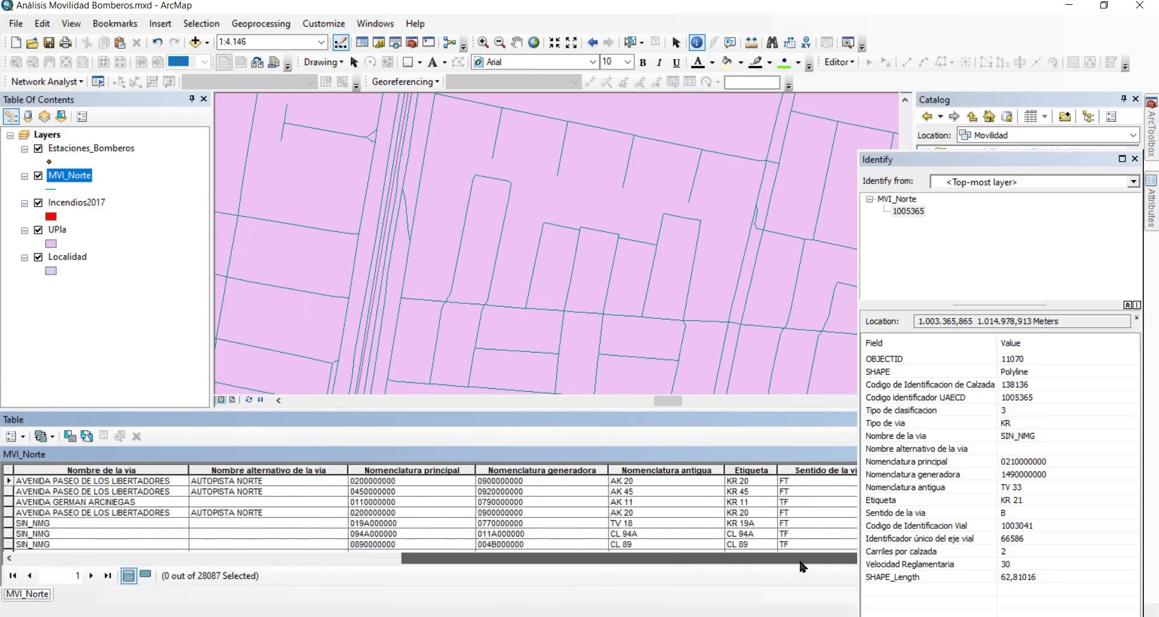
left_click(507, 470)
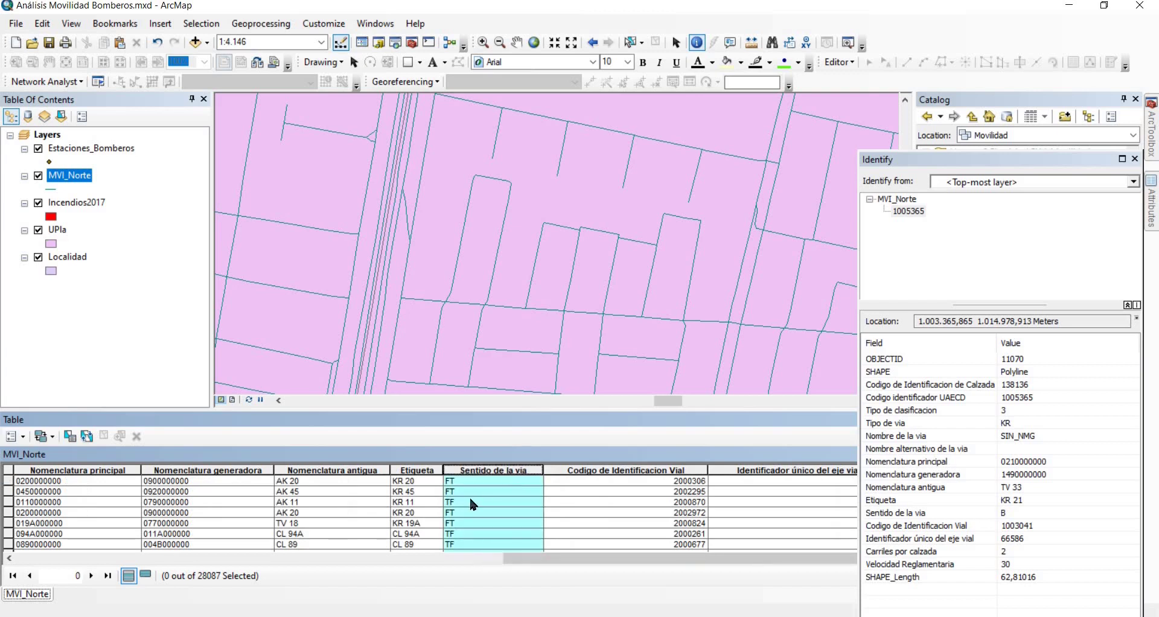
left_click(1134, 158)
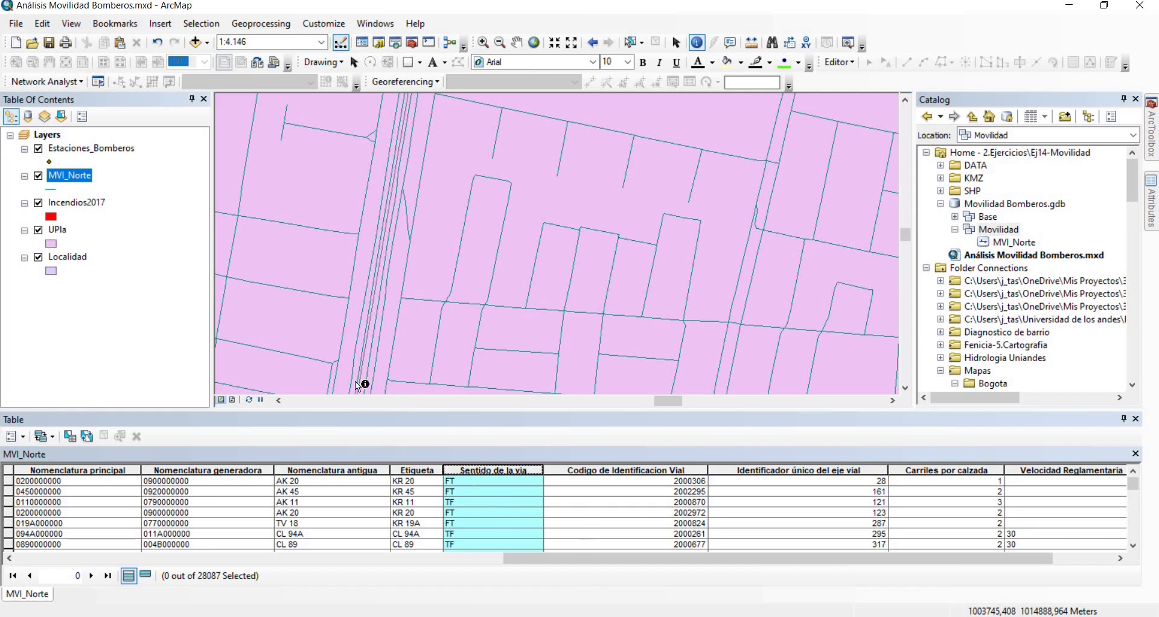
left_click(53, 190)
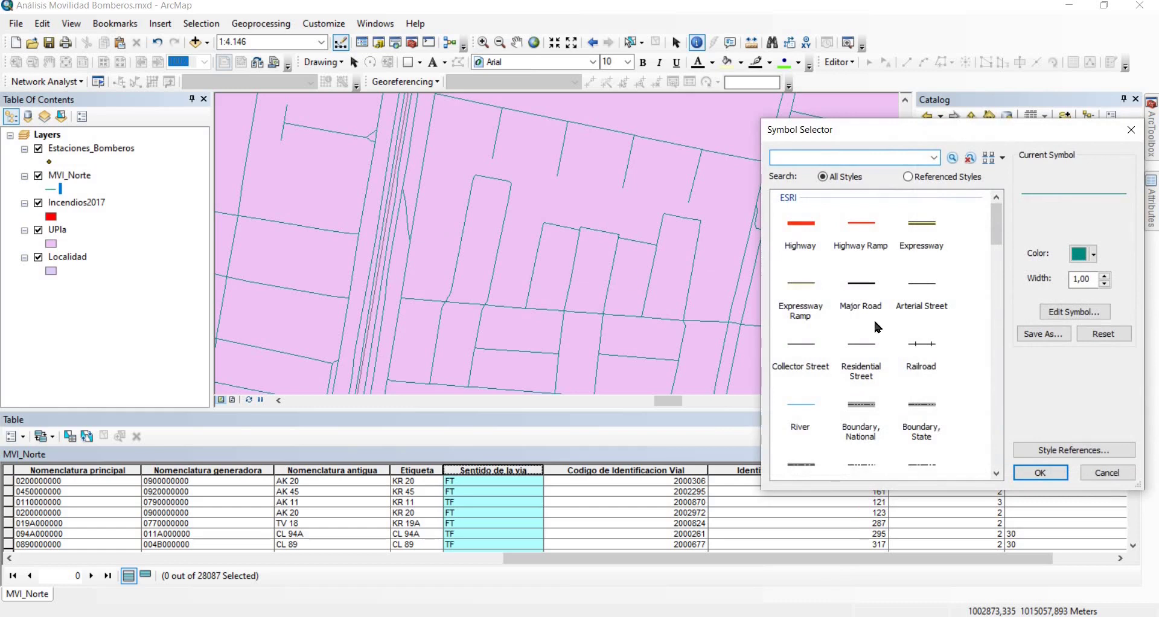
scroll(874, 322, "down", 15)
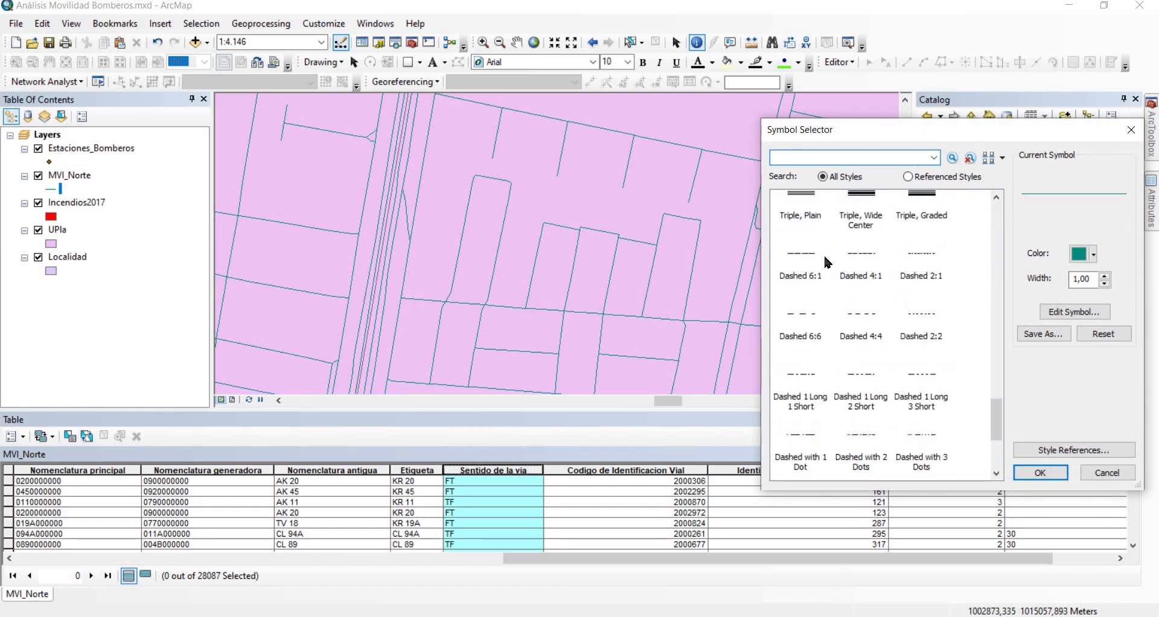
scroll(828, 261, "down", 3)
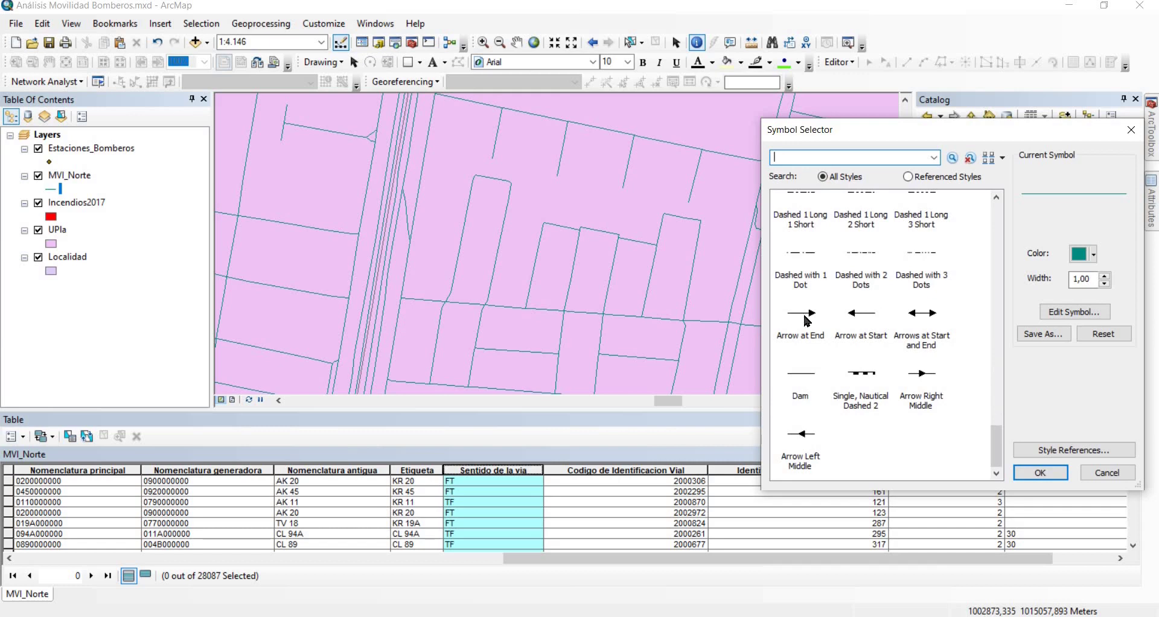
left_click(807, 321)
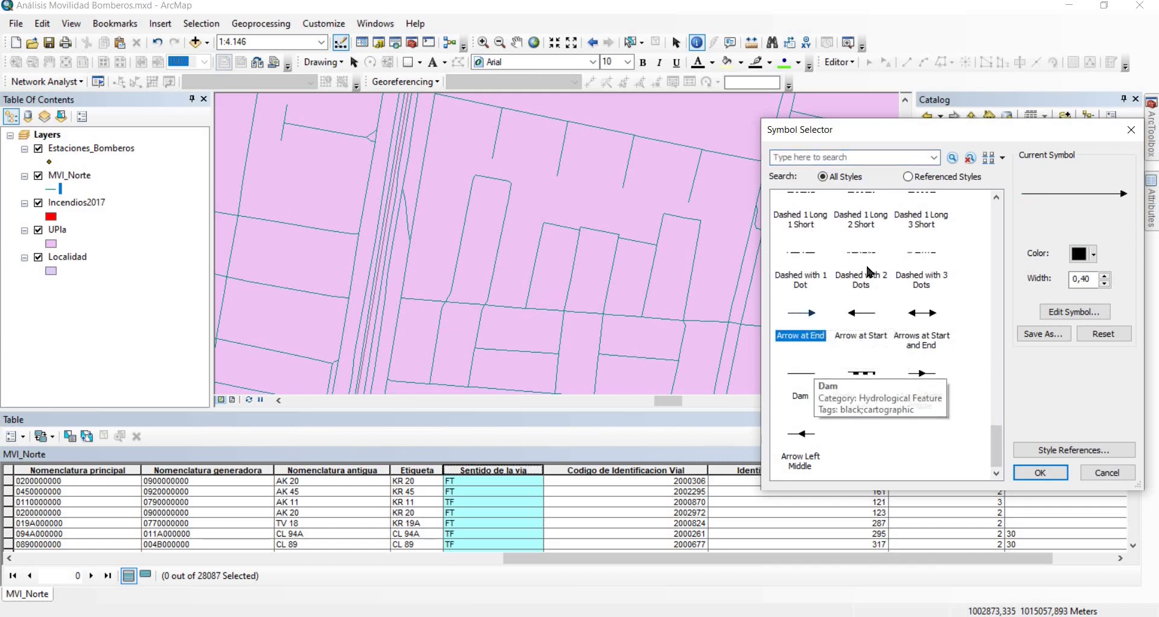
left_click(1108, 472)
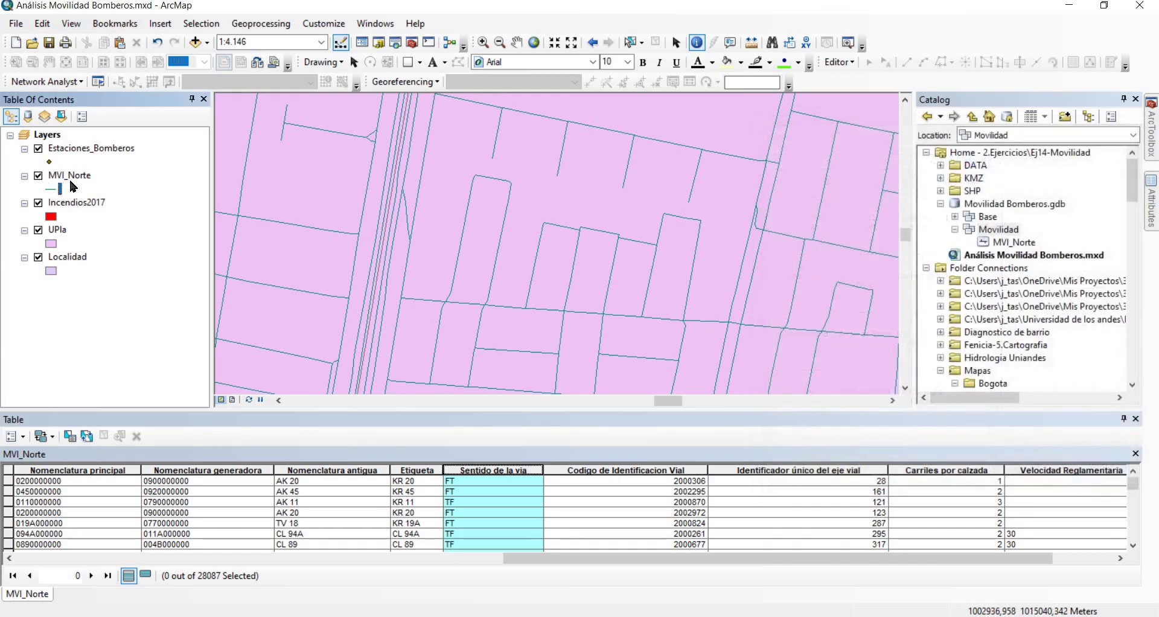
Apply the Arrow at End line symbol to all MVI_Norte roads as a single symbol
left_click(66, 175)
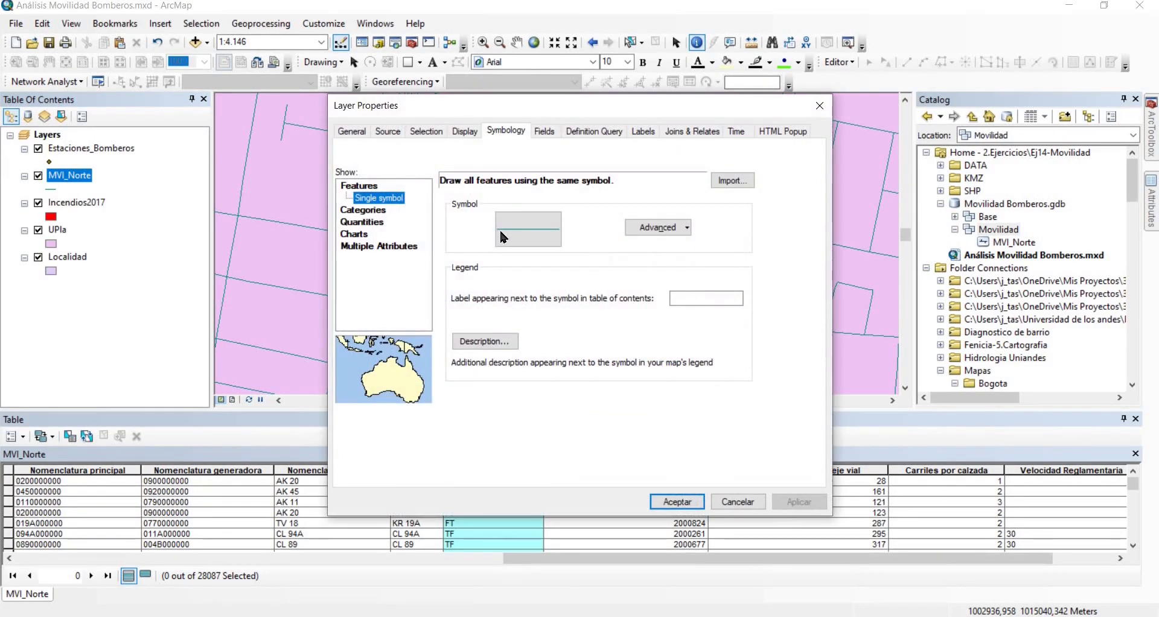
left_click(504, 233)
scroll(871, 360, "down", 6)
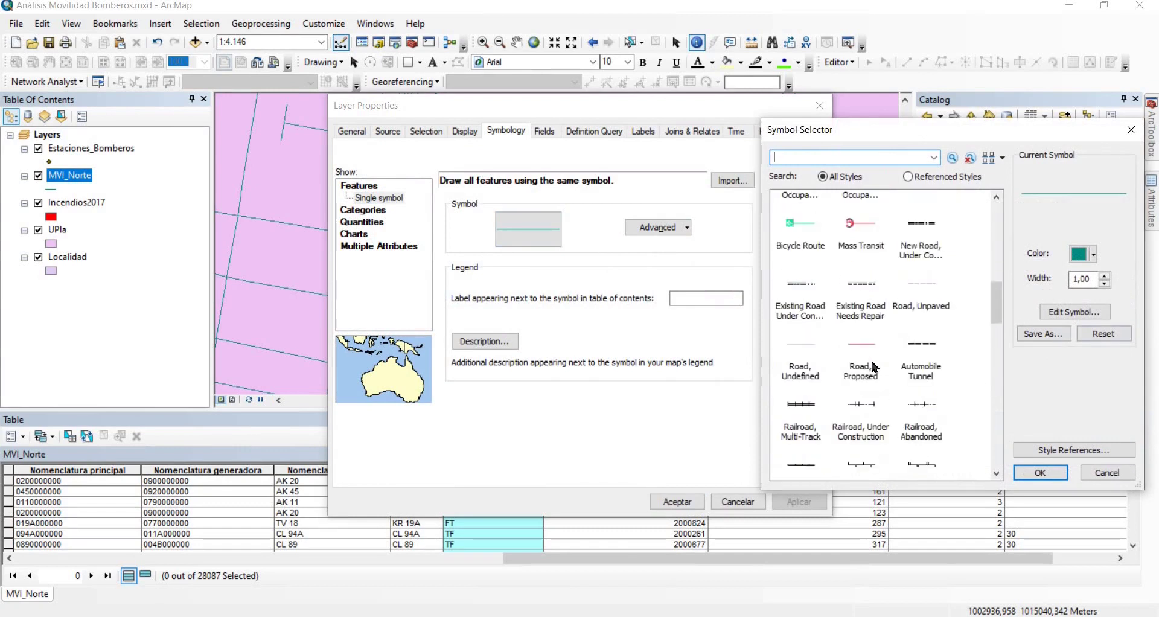
scroll(843, 377, "down", 8)
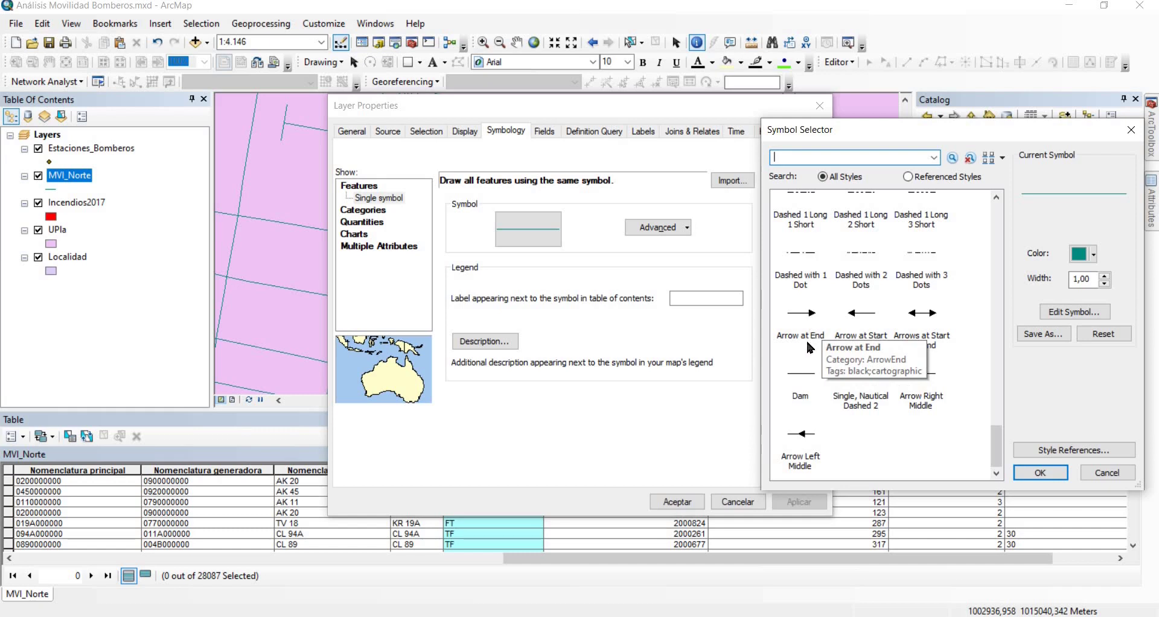
left_click(787, 349)
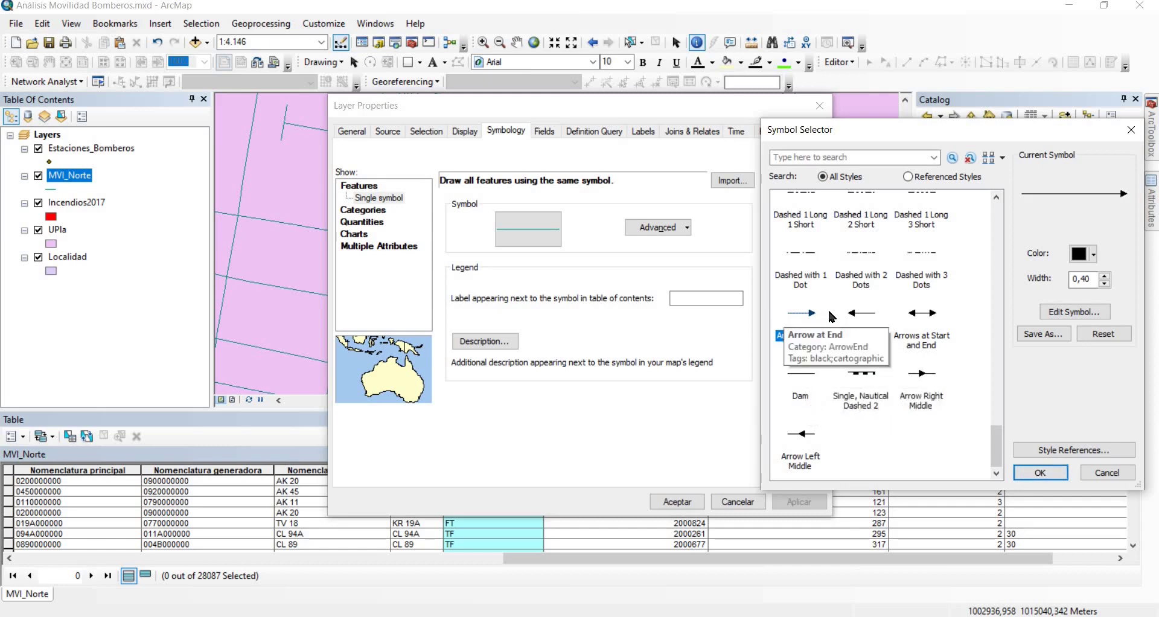
left_click(1046, 469)
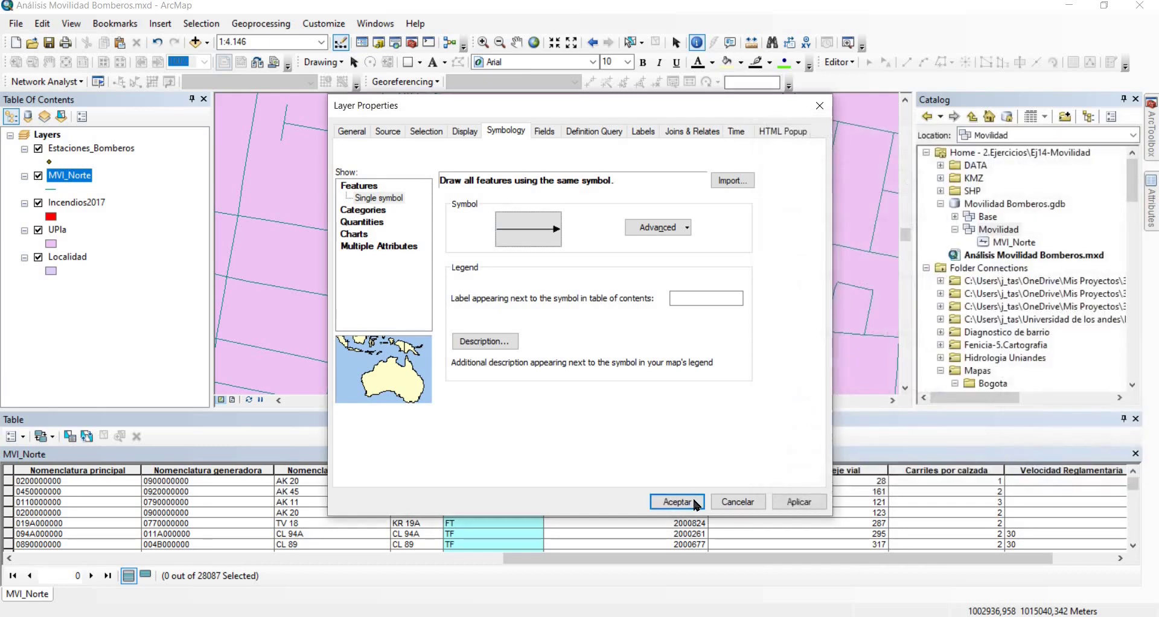
left_click(677, 502)
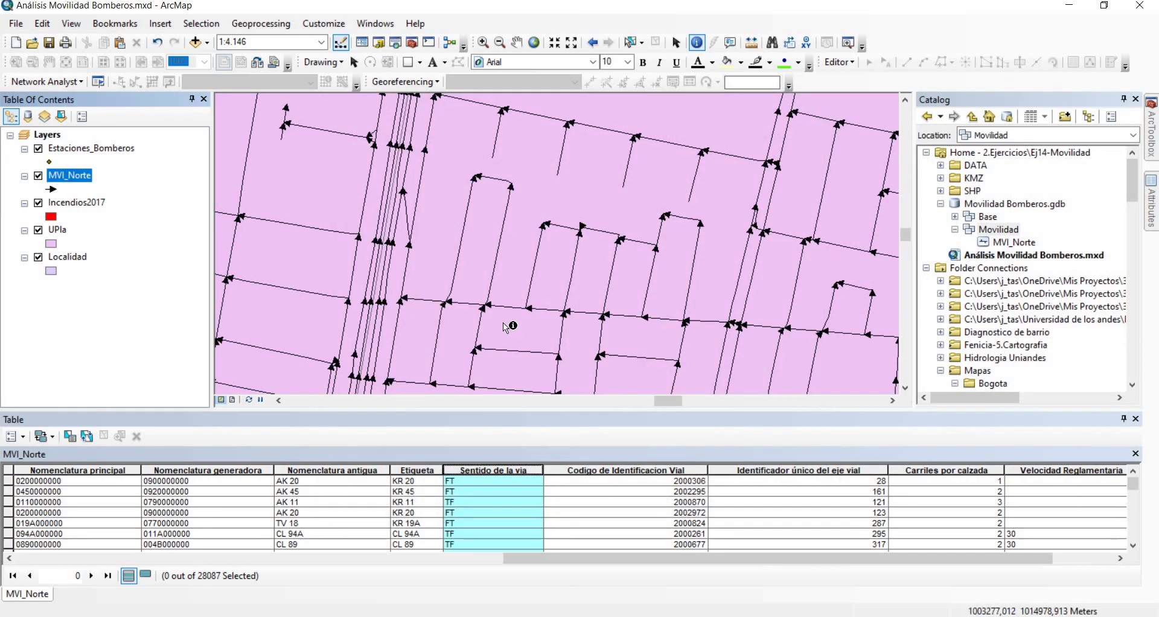
Examine the arrow directions of the roads along the main avenue and interchange against the Sentido de la via column
scroll(356, 293, "up", 4)
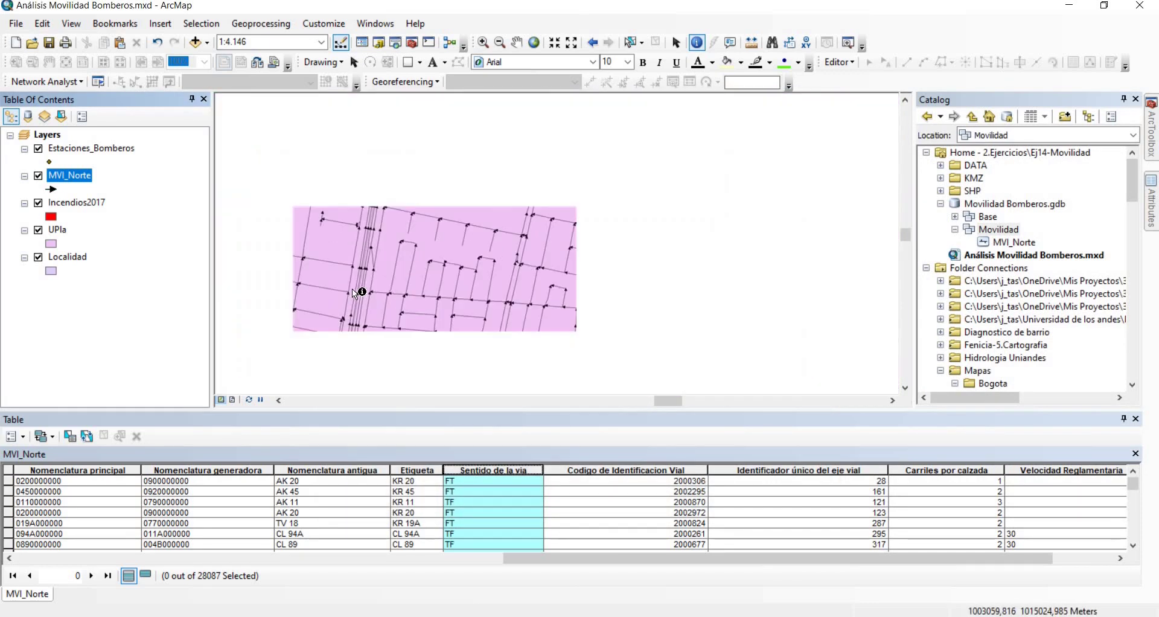
scroll(372, 215, "up", 1)
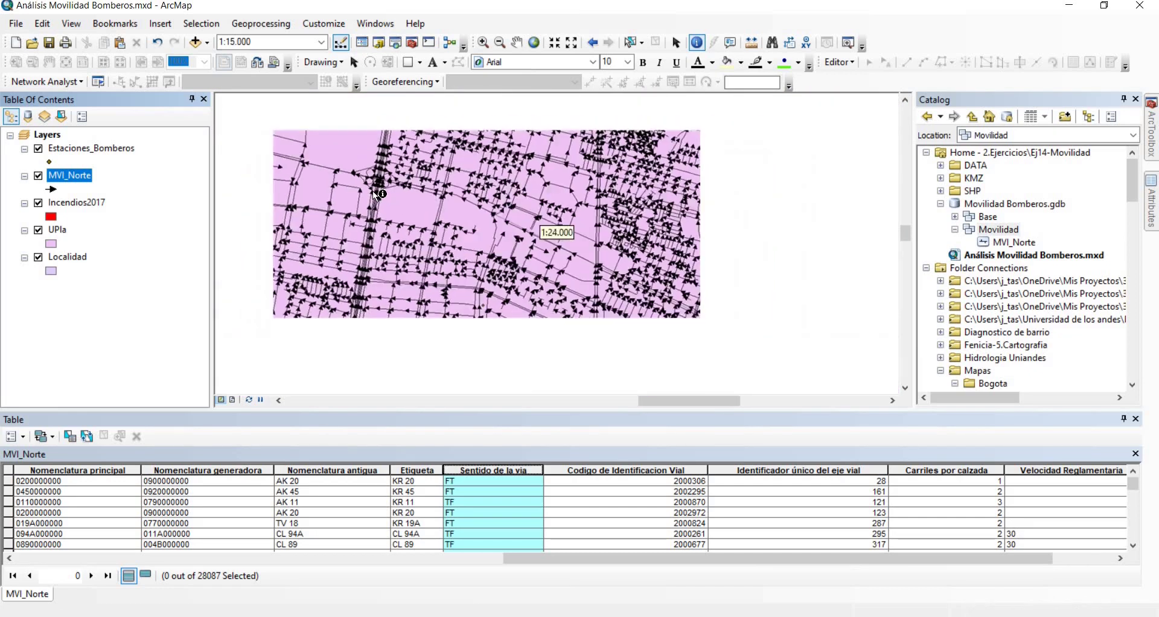
scroll(377, 193, "down", 5)
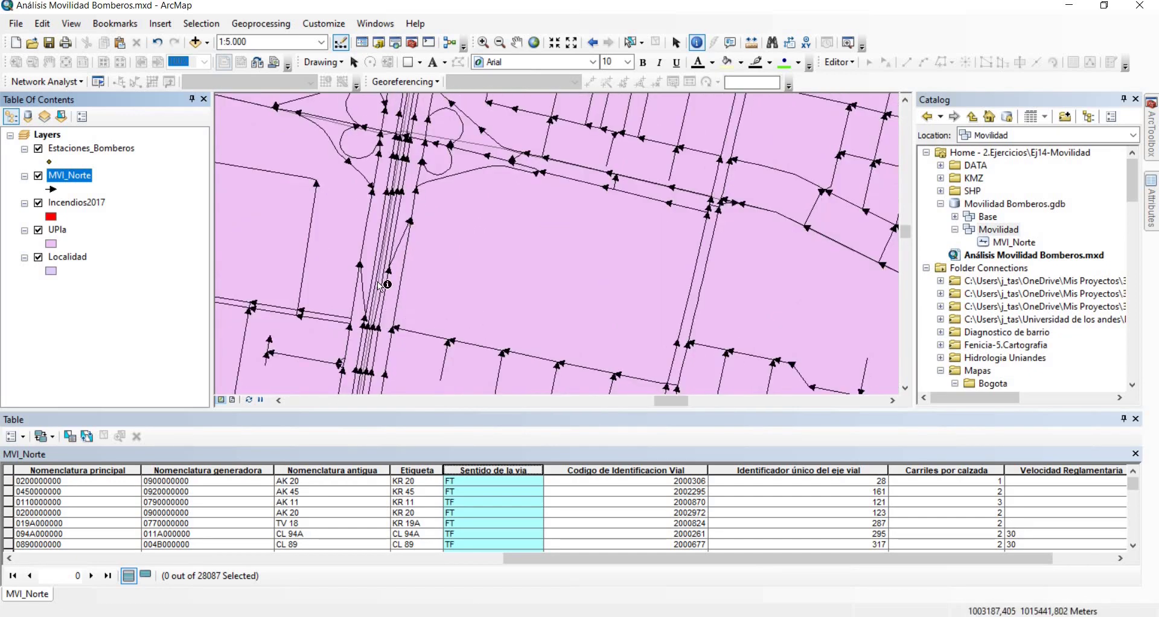
scroll(373, 232, "down", 1)
scroll(375, 236, "up", 3)
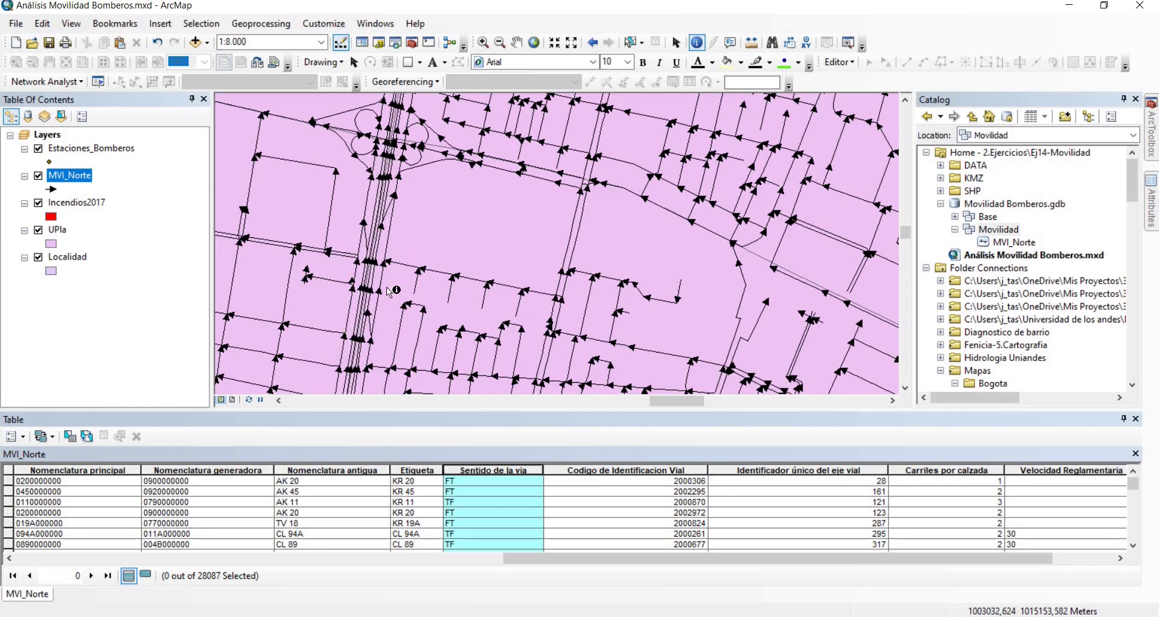
scroll(377, 285, "up", 2)
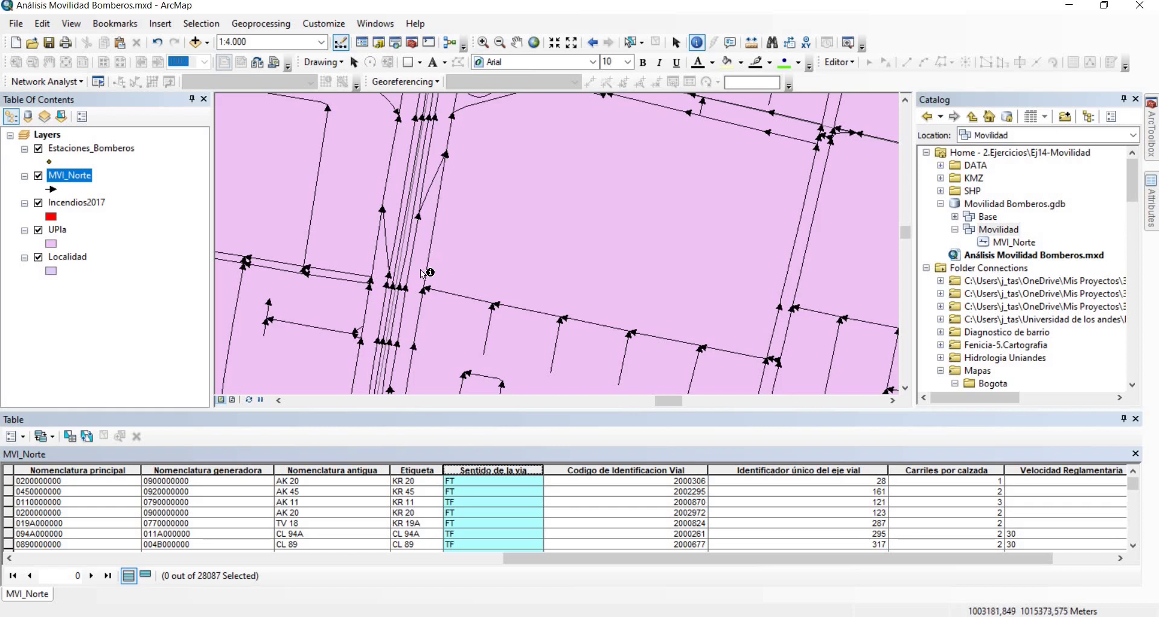
scroll(413, 233, "up", 1)
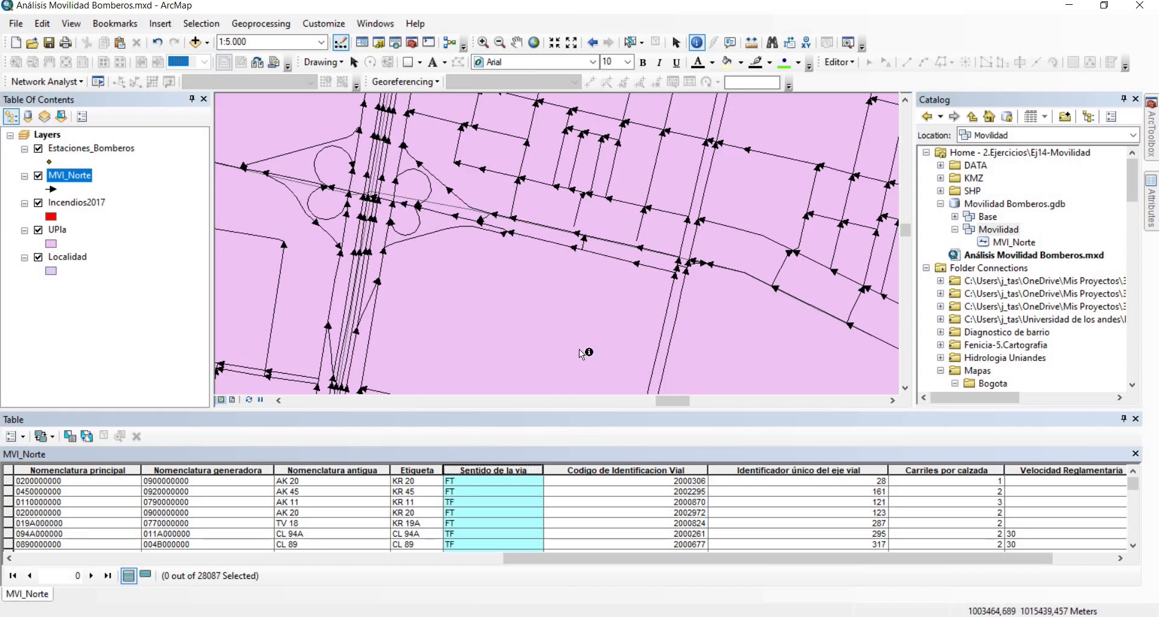
left_click(510, 473)
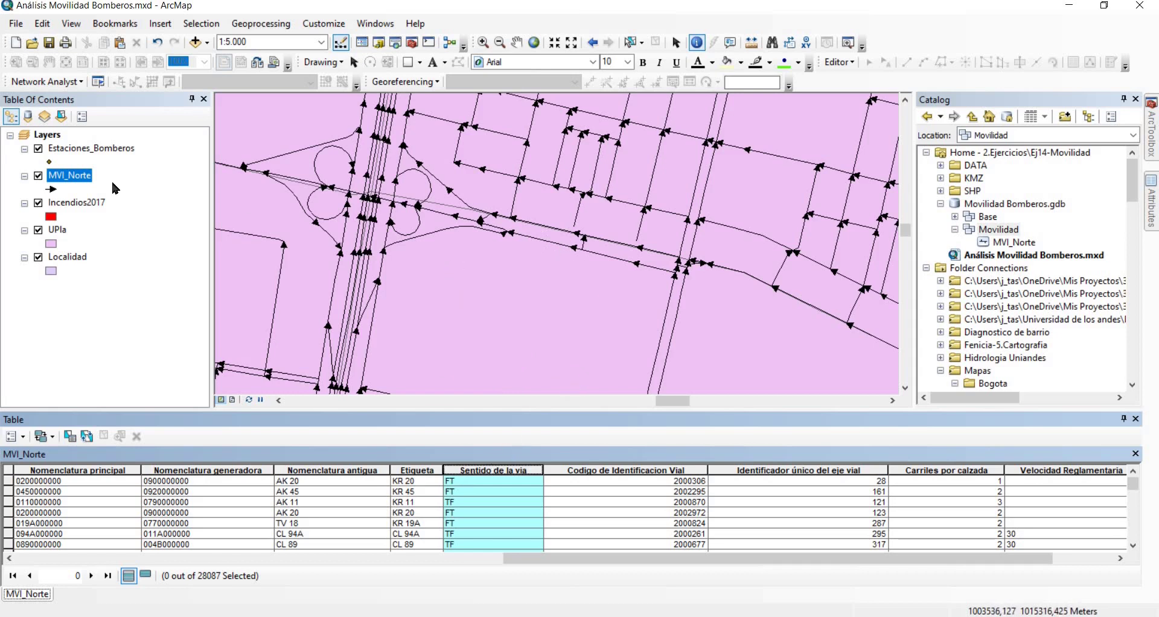
Categorize the MVI_Norte symbology by unique values of Sentido de la via, adding all values
double_click(77, 176)
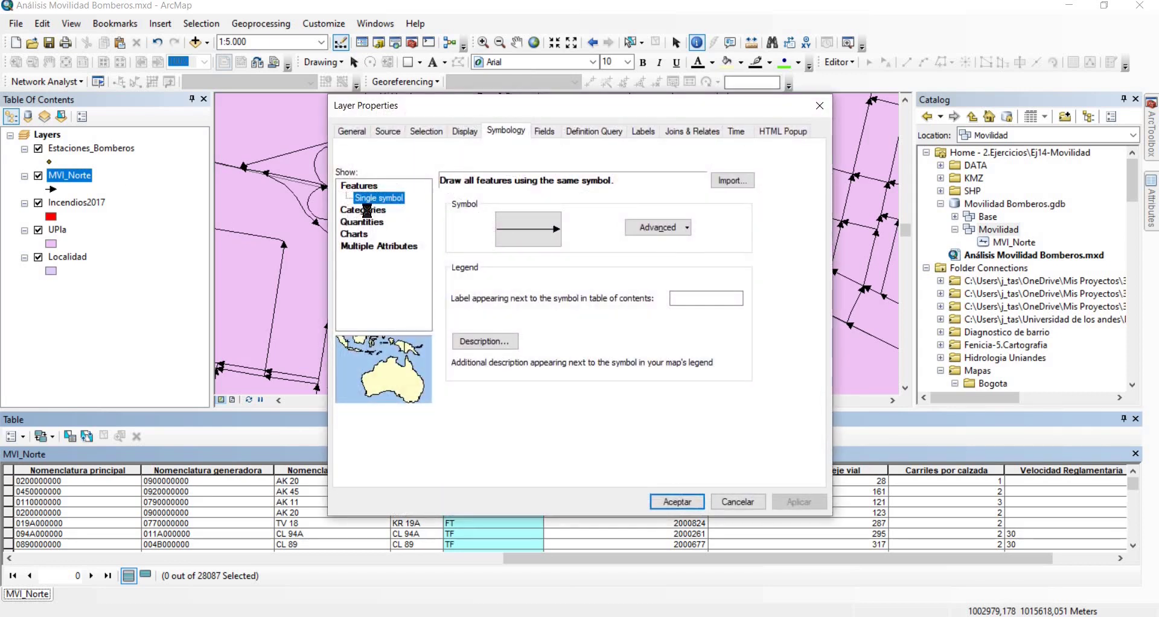
left_click(365, 210)
left_click(491, 212)
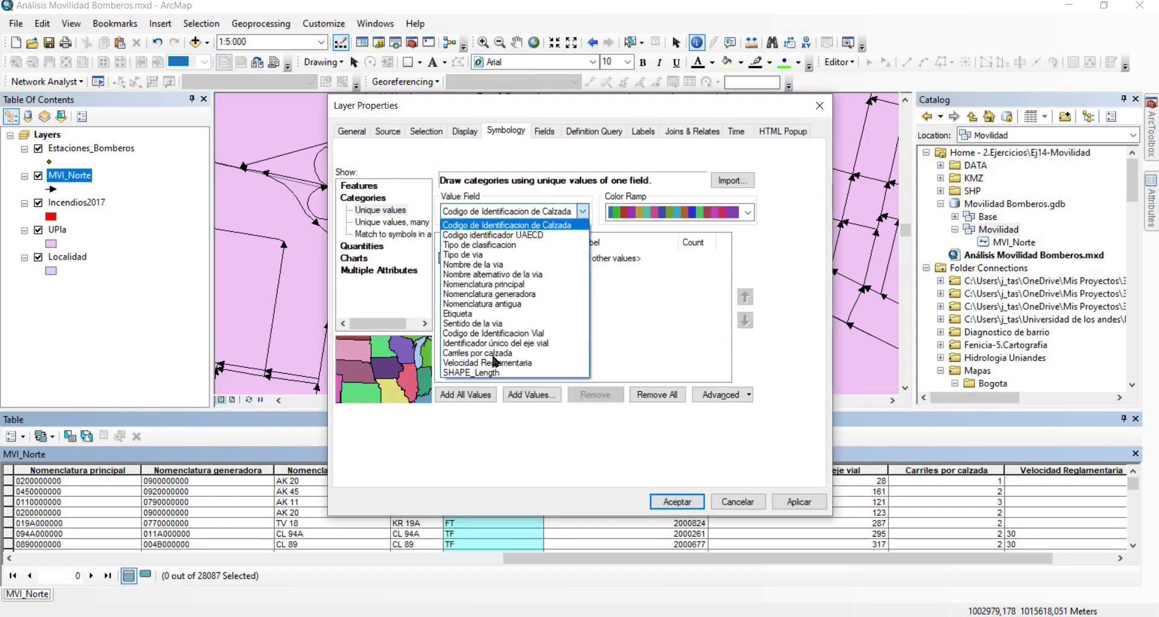
left_click(484, 324)
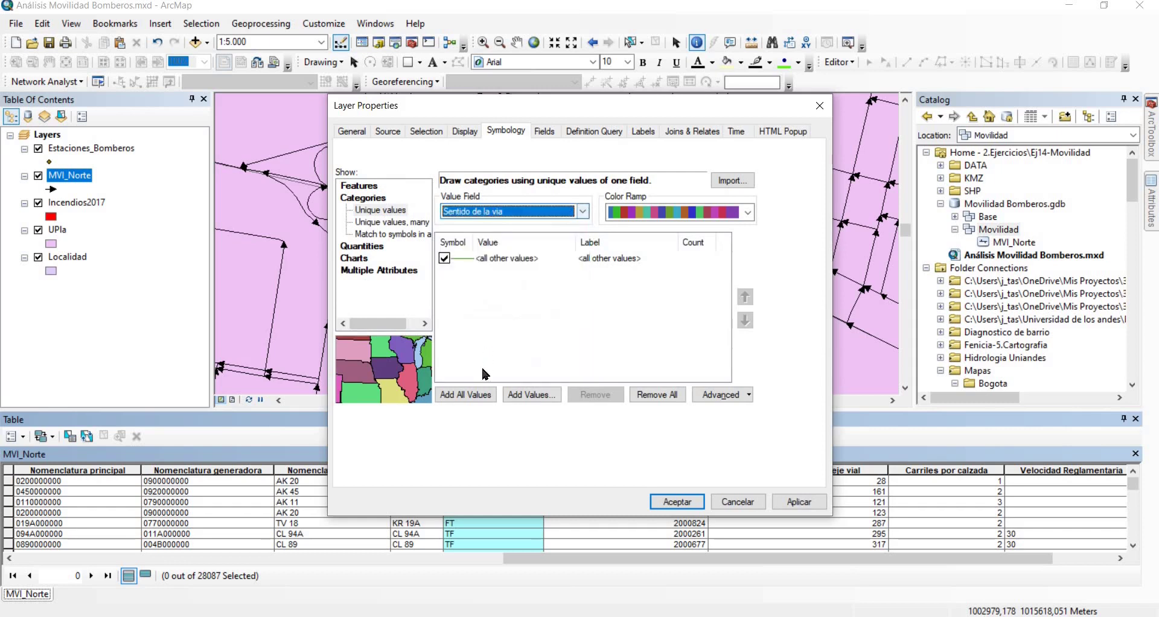
left_click(479, 395)
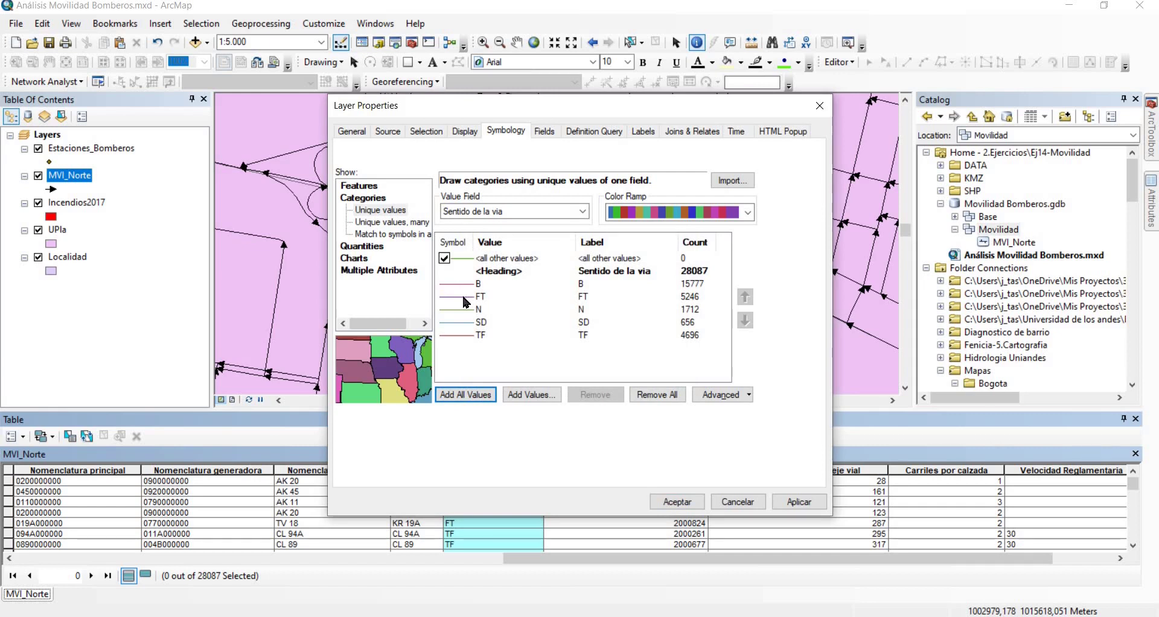
Assign the Arrow at End line symbol to the FT category
double_click(464, 297)
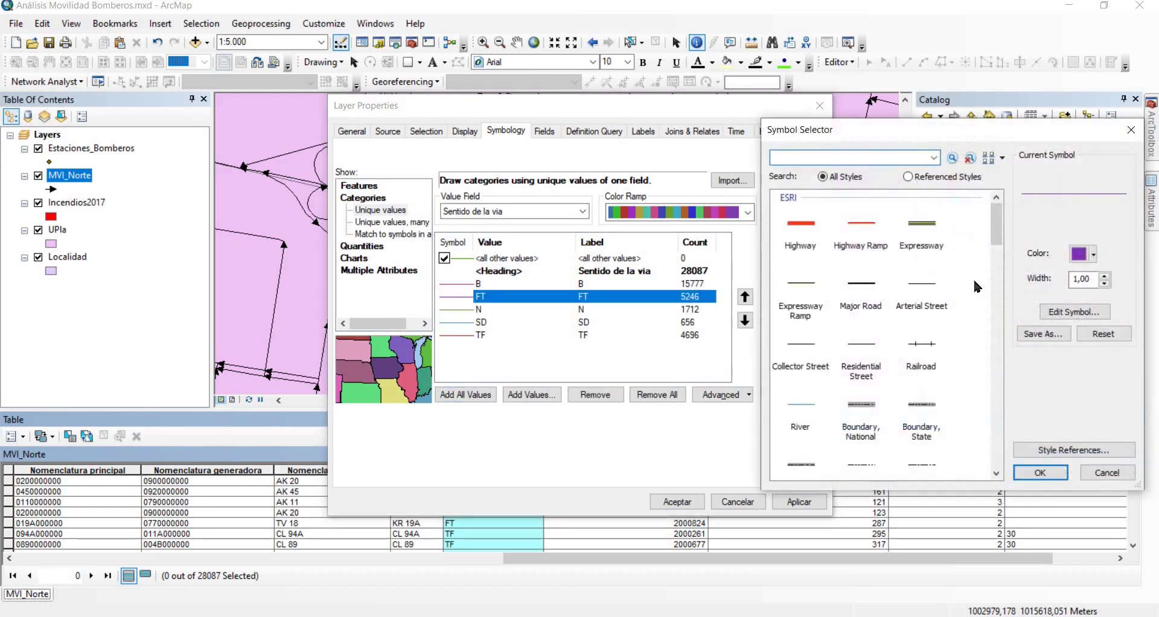
left_click_drag(997, 239, 989, 377)
scroll(989, 376, "down", 10)
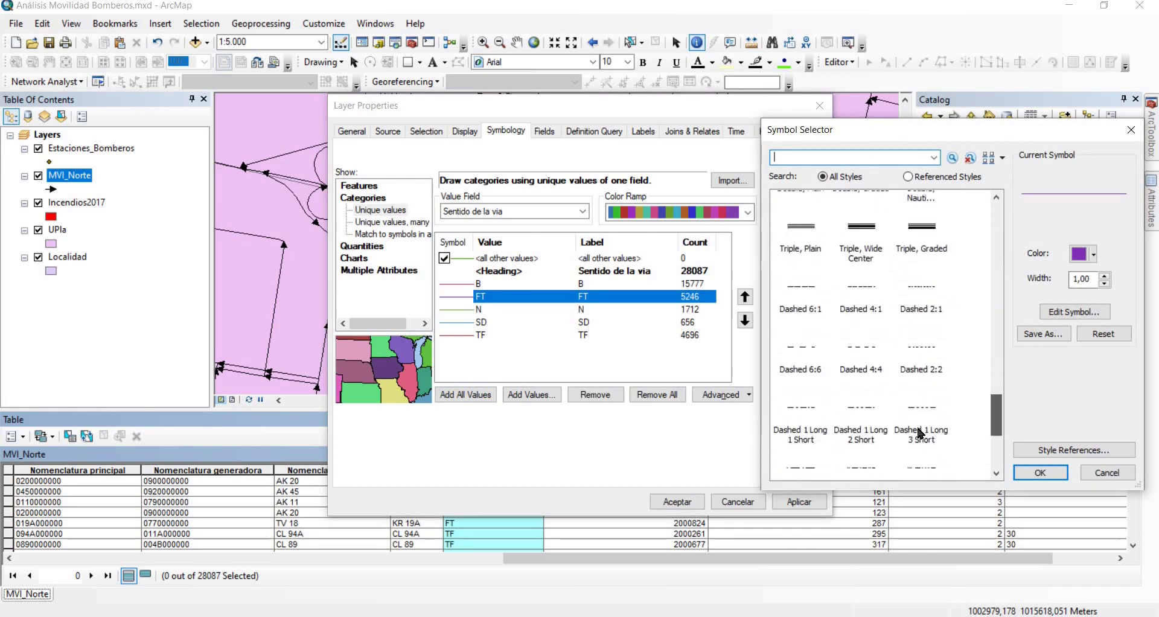
left_click(797, 456)
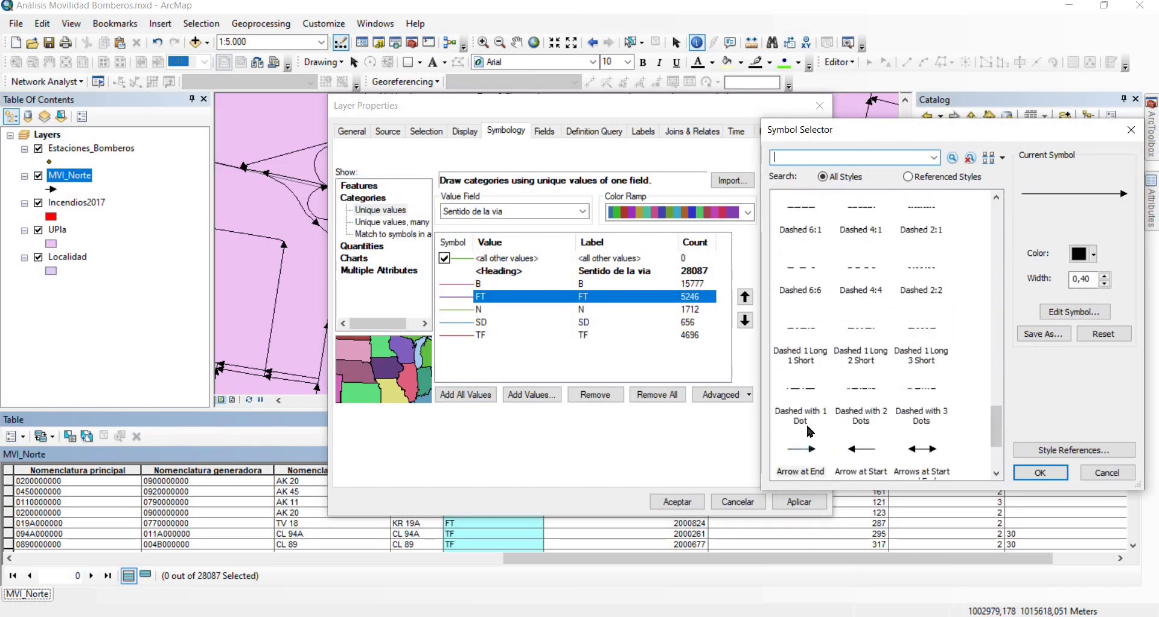
double_click(800, 456)
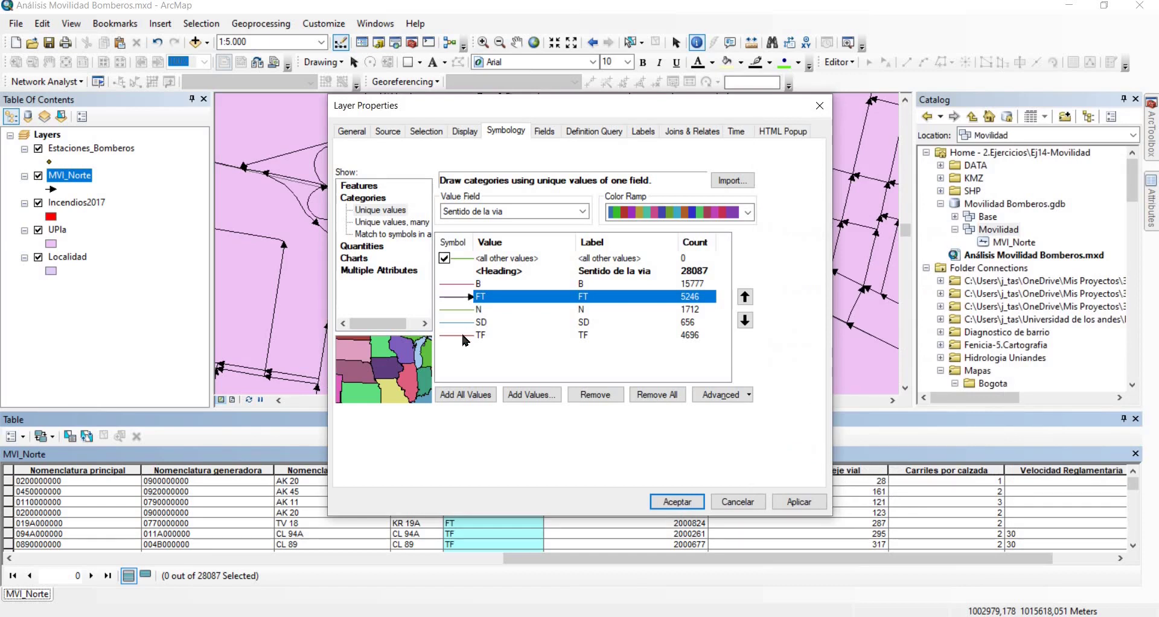
Assign the Arrow at Start line symbol to the TF category of the MVI_Norte roads
left_click(483, 336)
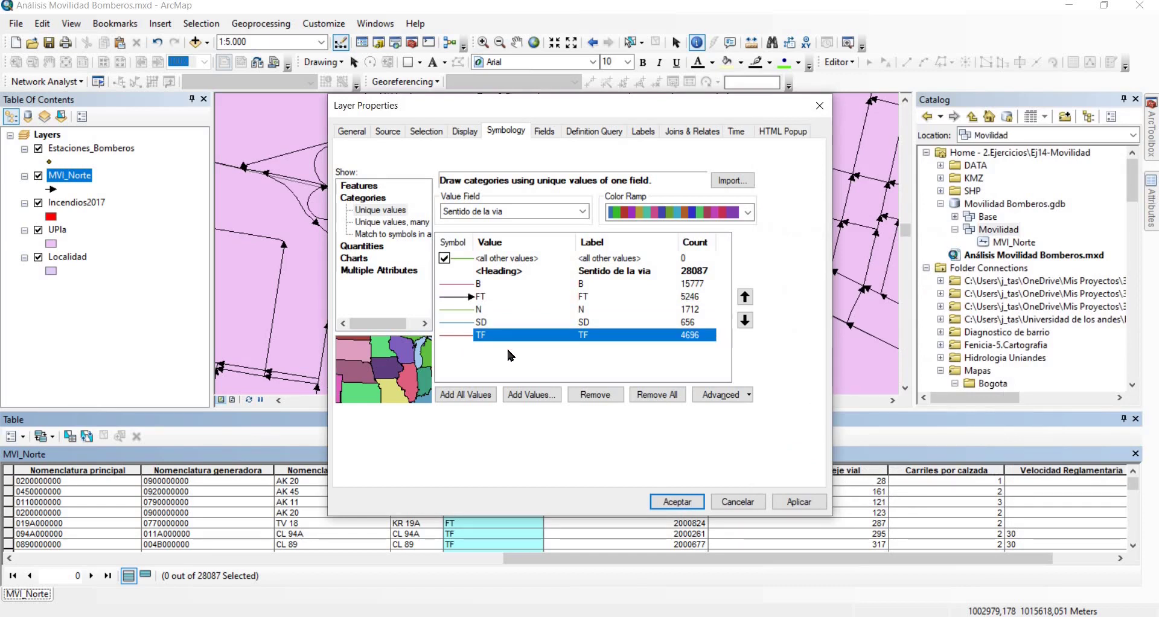
double_click(454, 334)
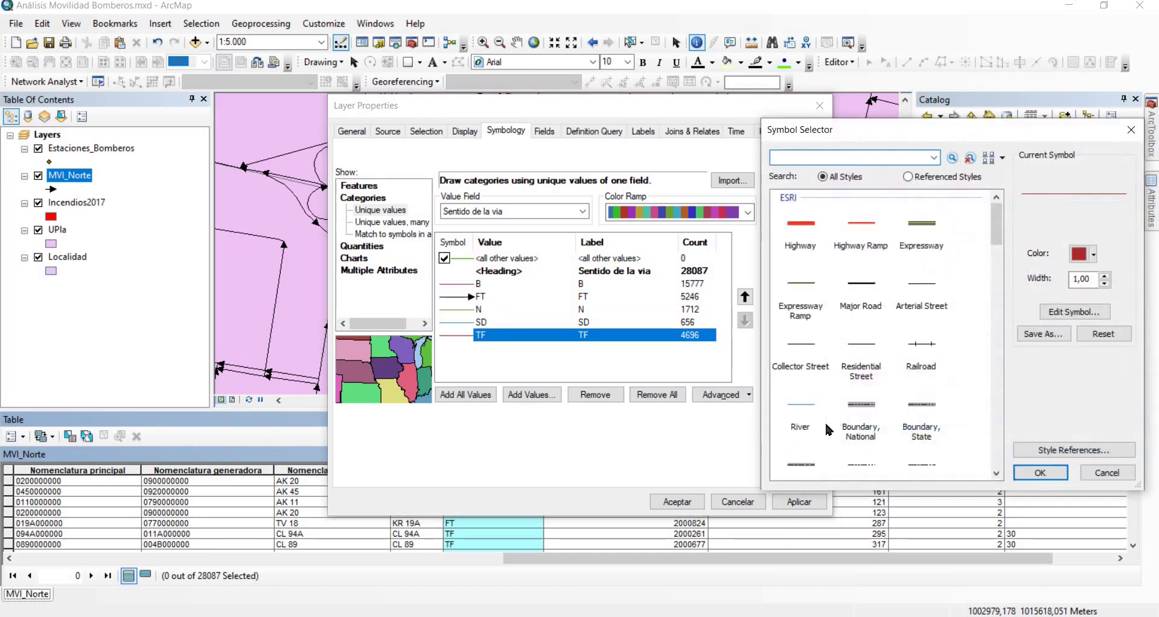
scroll(814, 426, "down", 12)
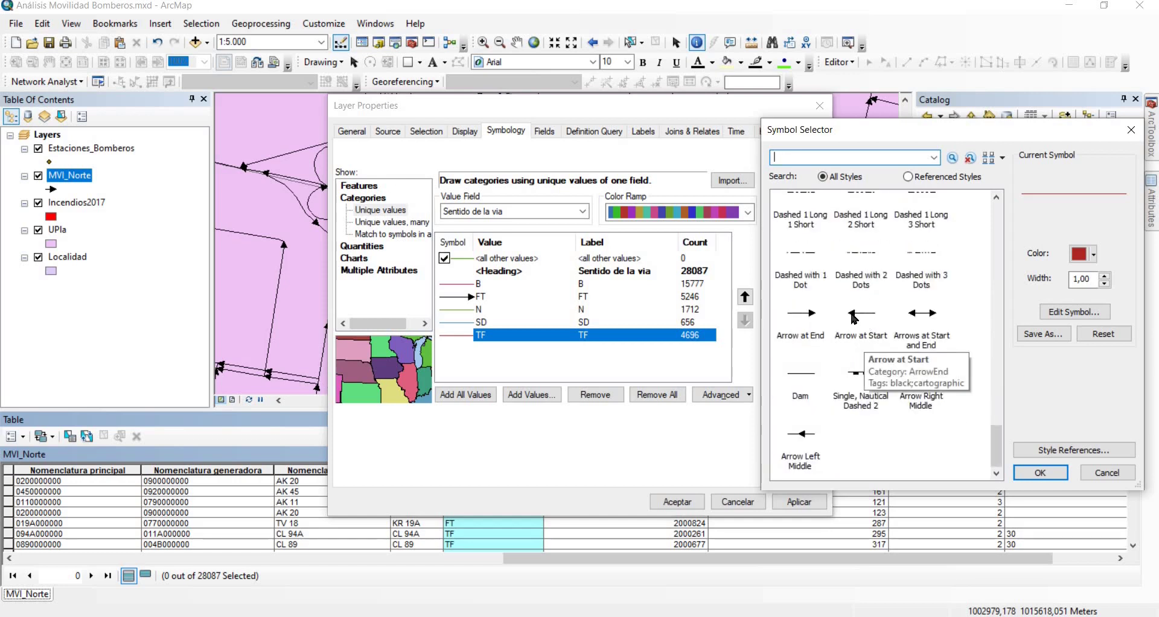
double_click(858, 318)
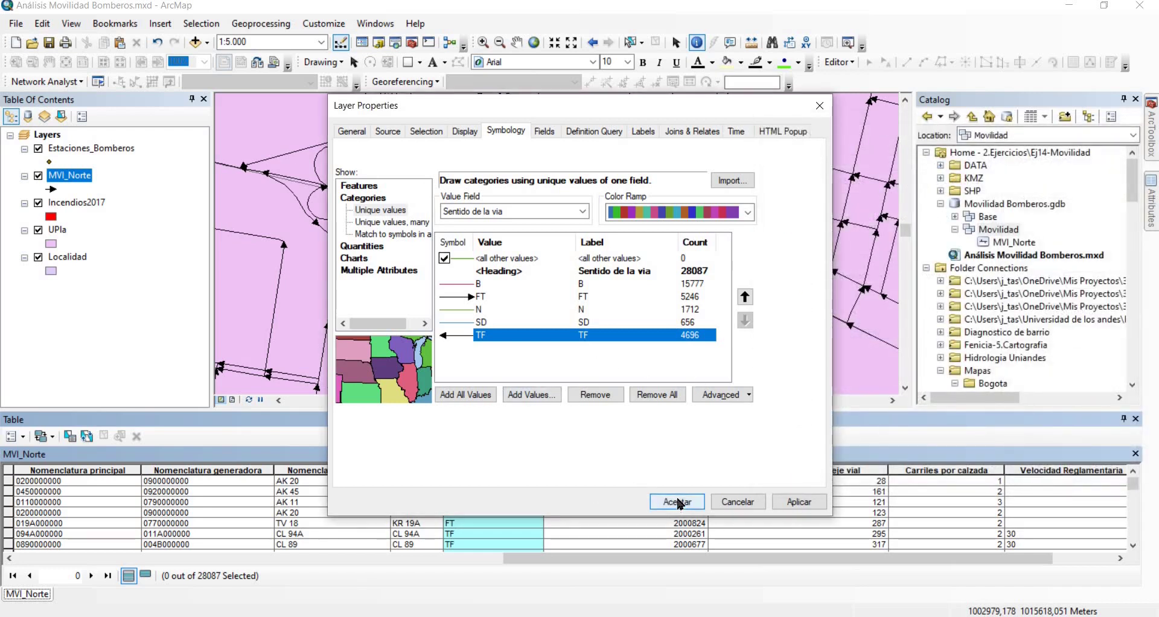
Assign the Highway Ramp symbol to the B category and apply the symbology to the MVI_Norte layer
double_click(465, 288)
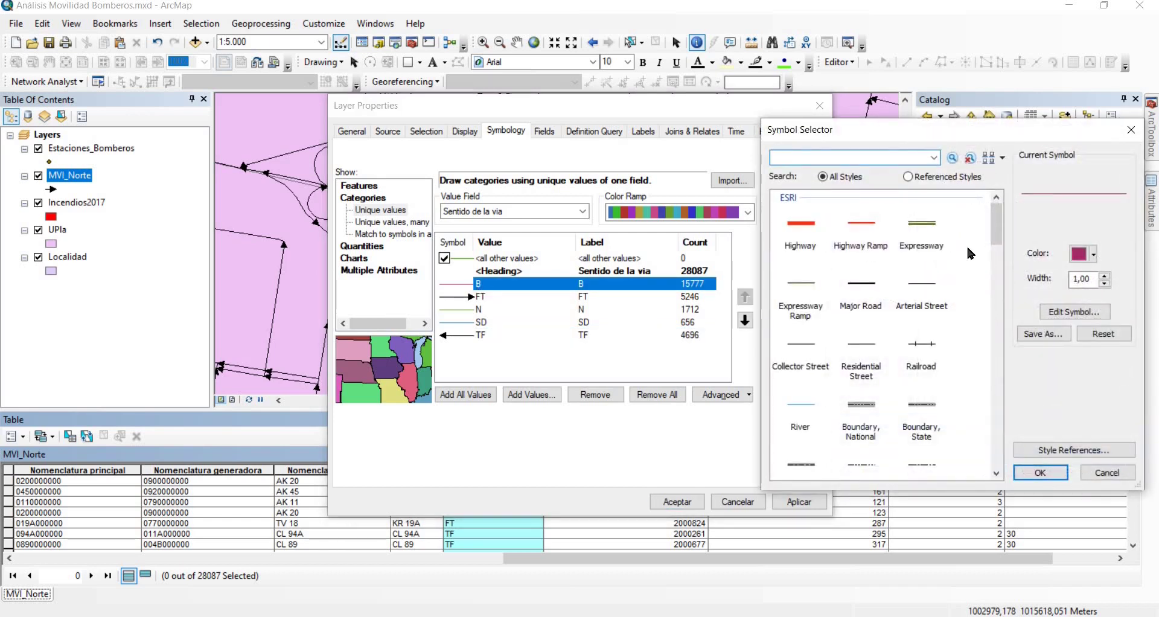
left_click(862, 228)
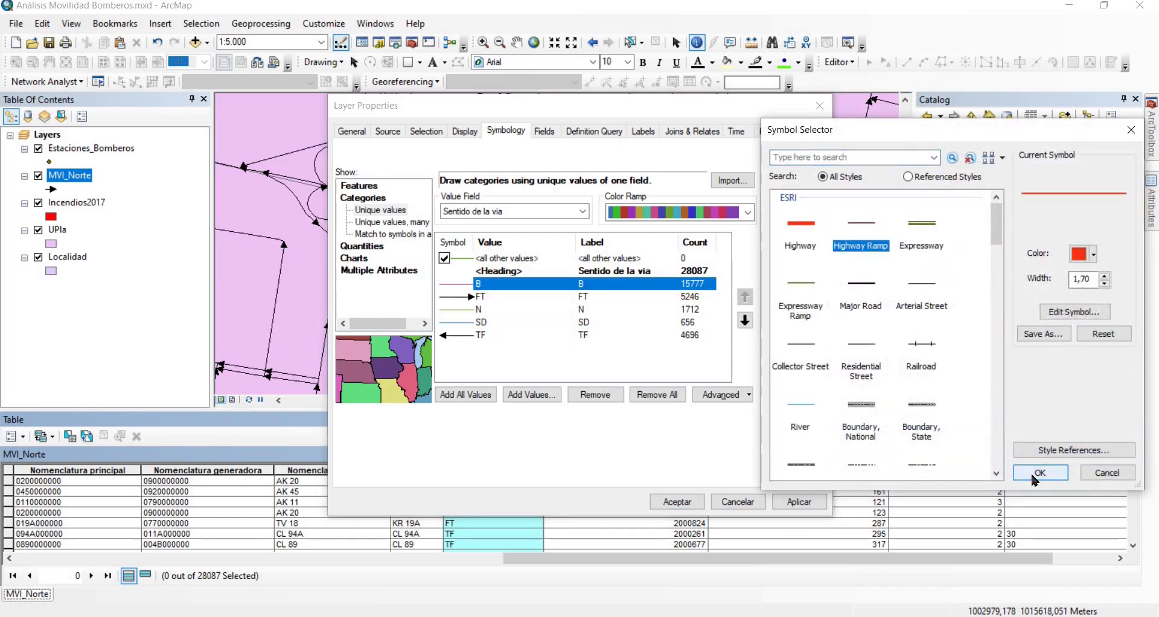
left_click(1040, 472)
left_click(676, 502)
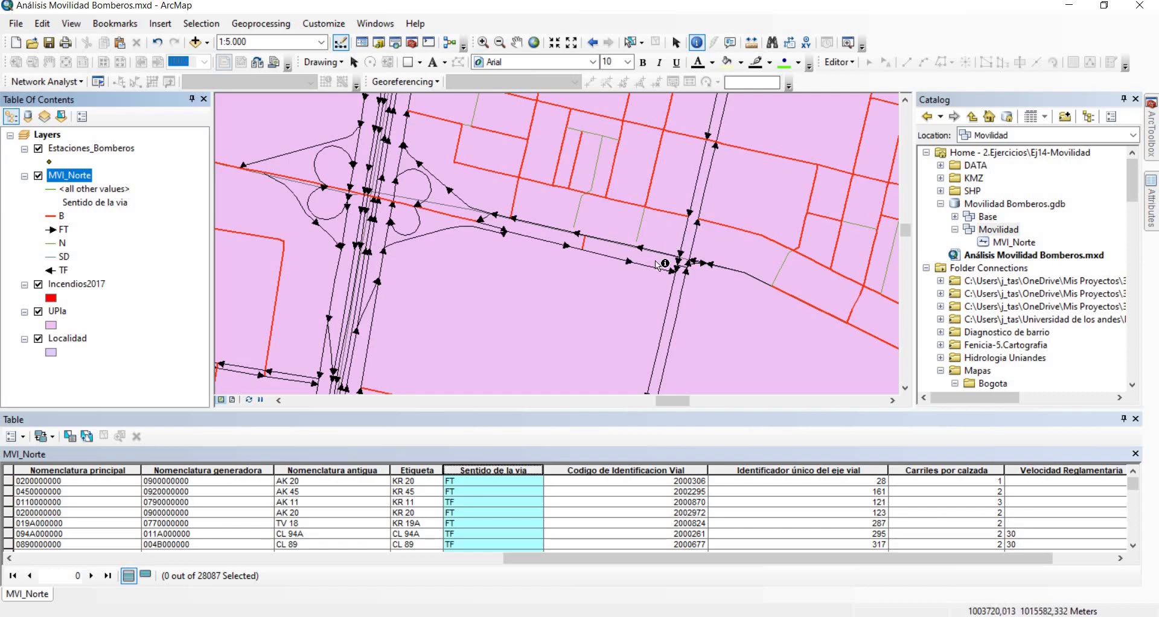
Examine the one-way arrows and two-way roads around the interchange, the main avenue and the street grid to the south at 1:10.000
scroll(527, 287, "up", 2)
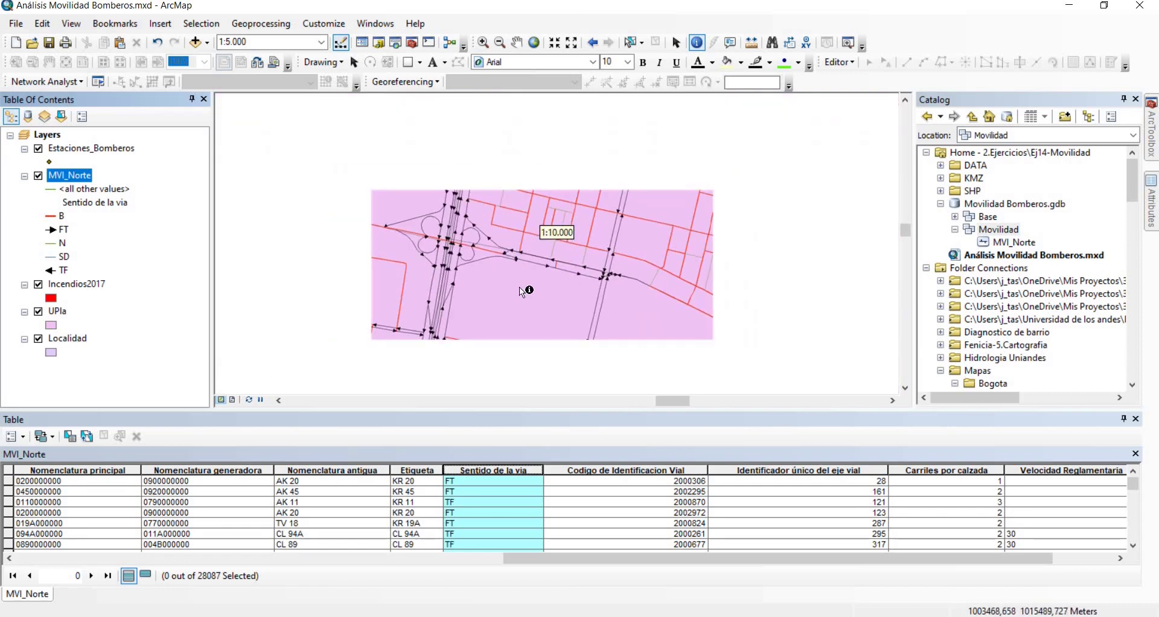
left_click_drag(530, 319, 784, 286)
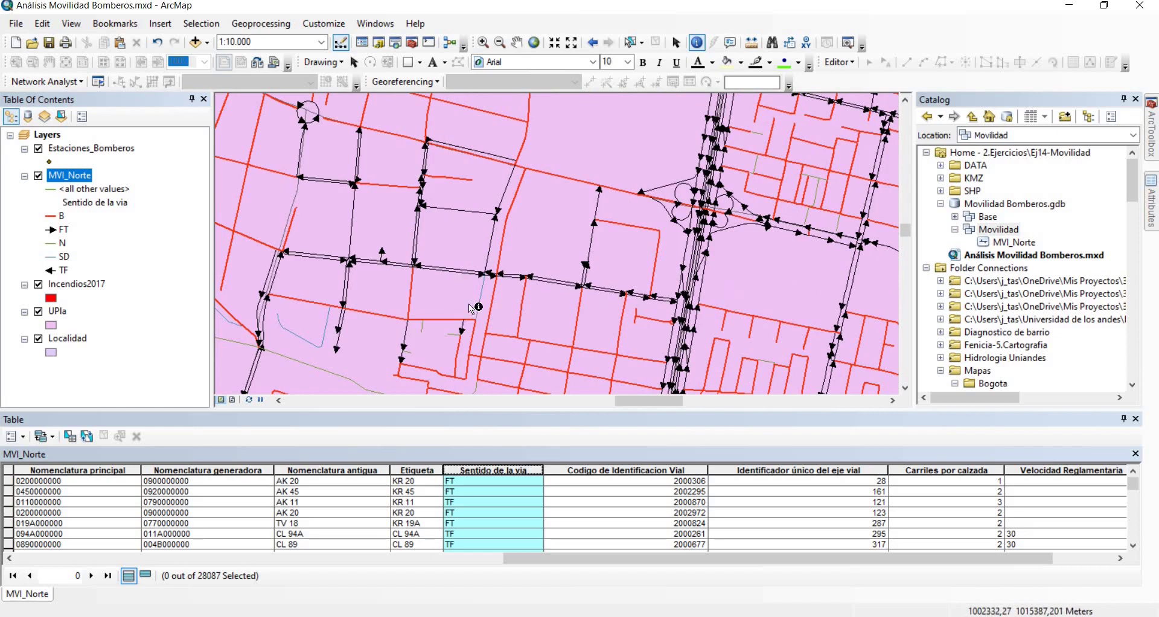
left_click_drag(732, 351, 594, 211)
left_click_drag(565, 262, 577, 147)
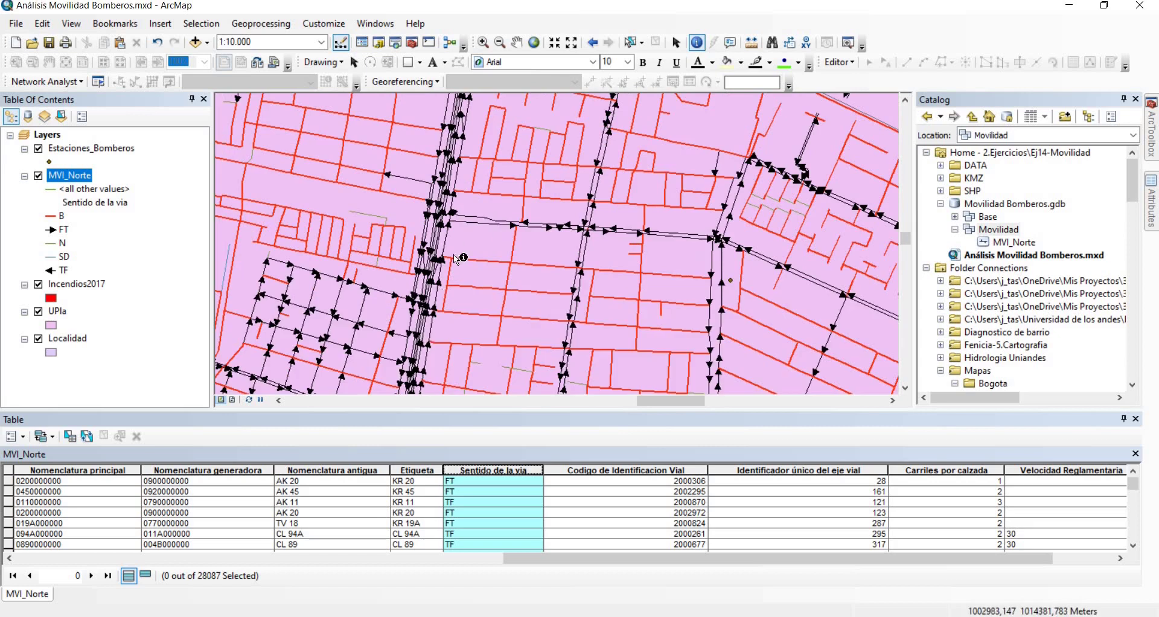
left_click_drag(454, 255, 445, 152)
left_click_drag(440, 333, 463, 230)
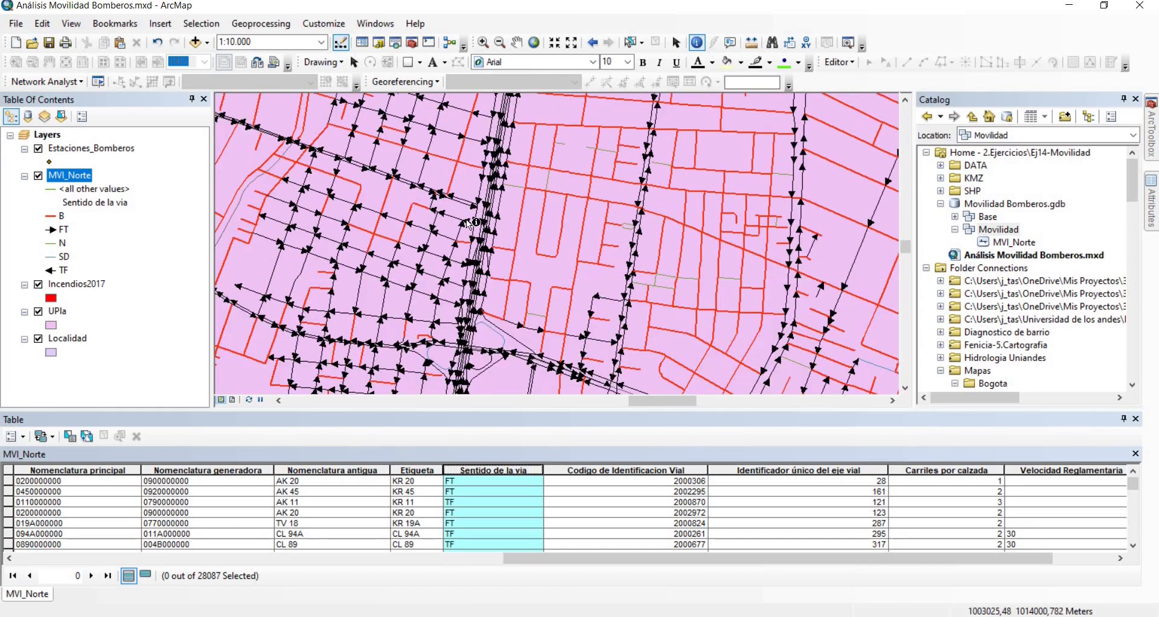
left_click_drag(462, 347, 452, 468)
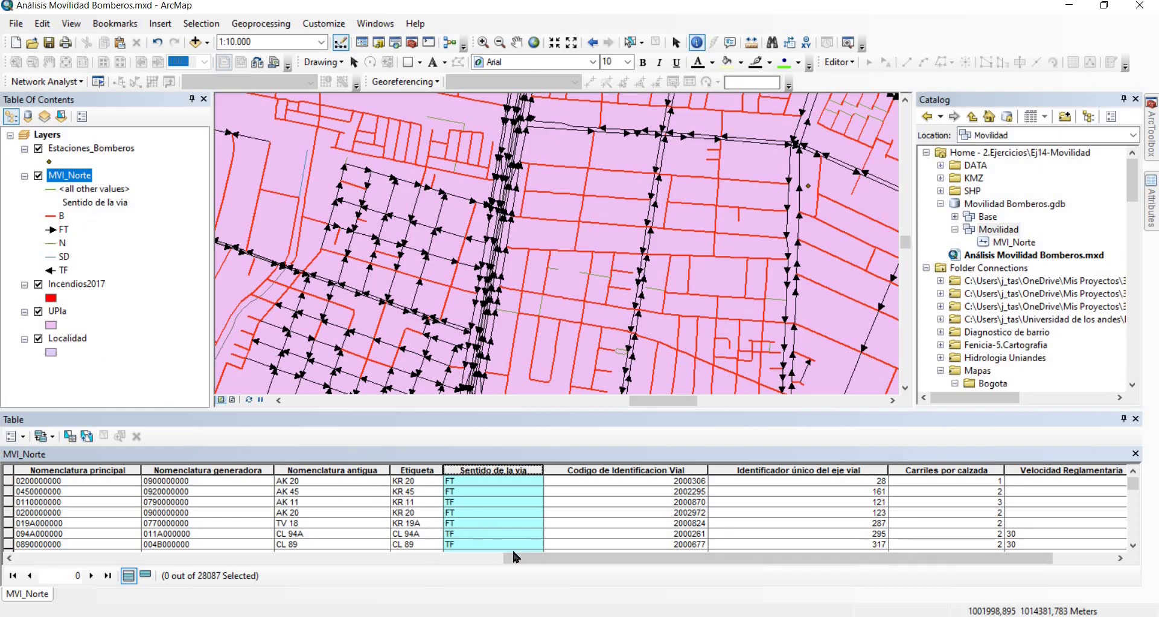
Add a Text field named Oneway with length 9 to the MVI_Norte attribute table
left_click_drag(527, 556, 724, 546)
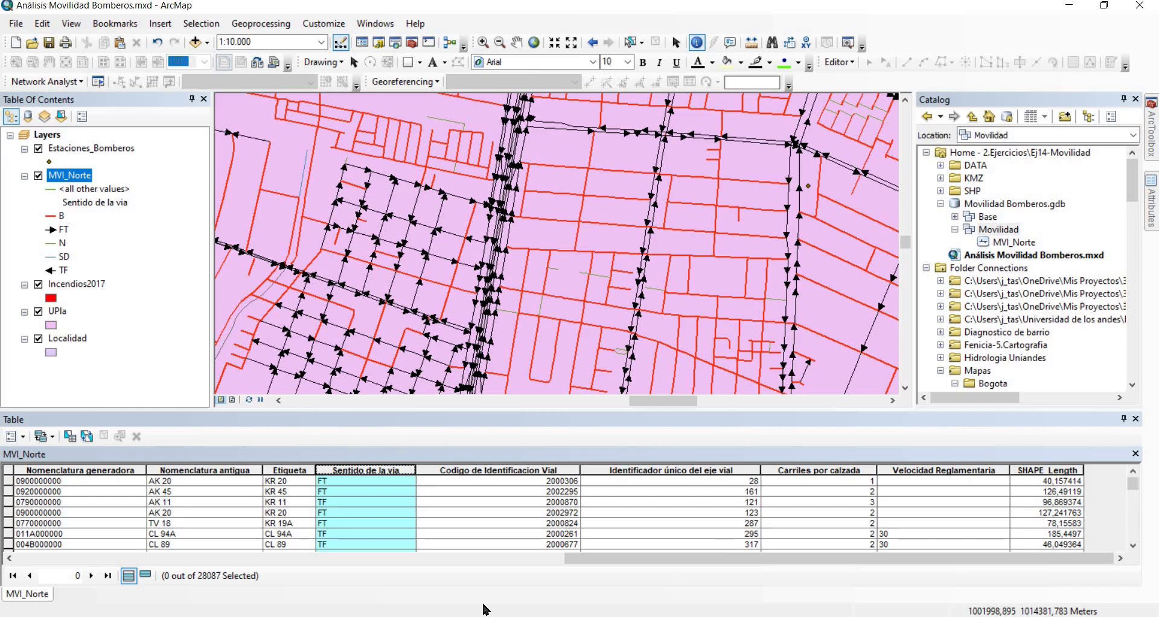
left_click(14, 436)
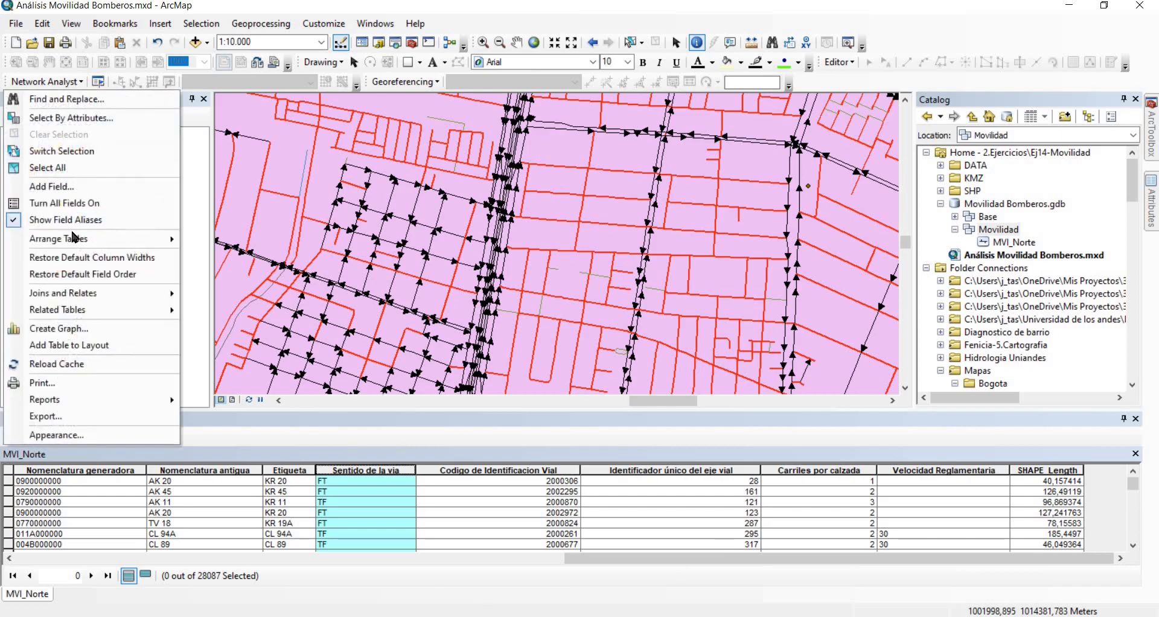
left_click(64, 191)
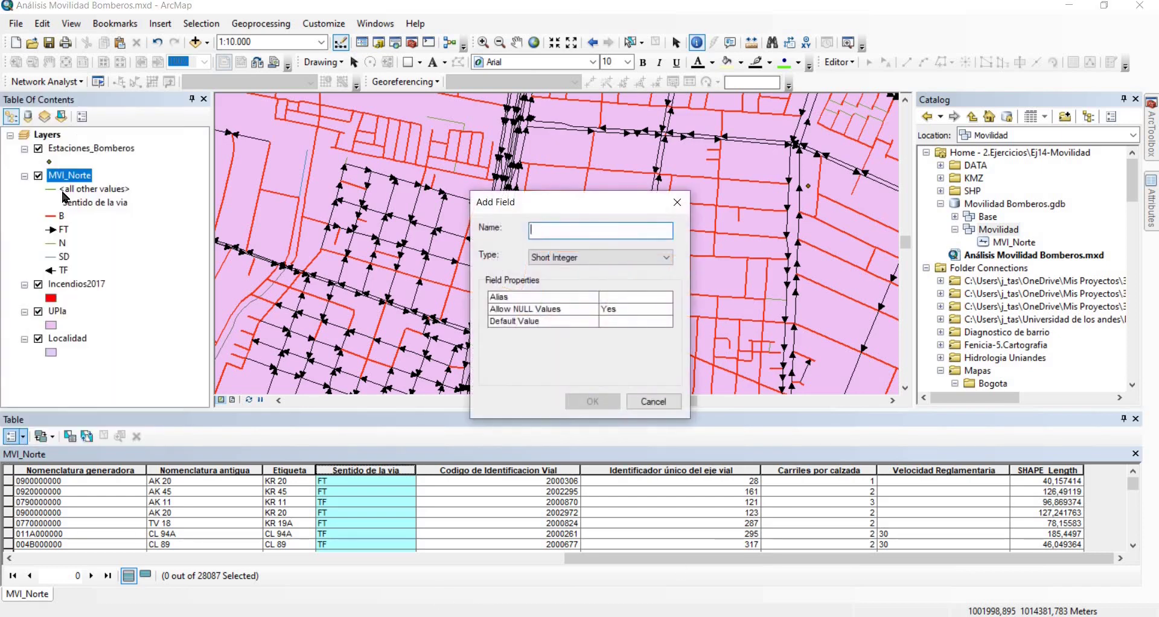
type("Oneway")
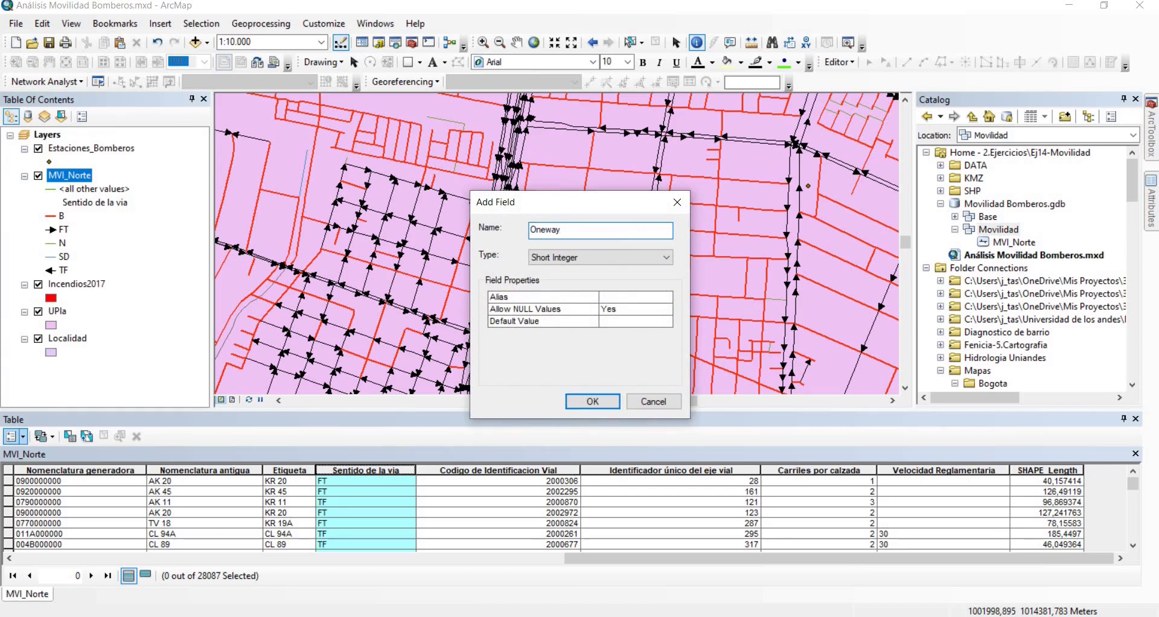
key("Tab")
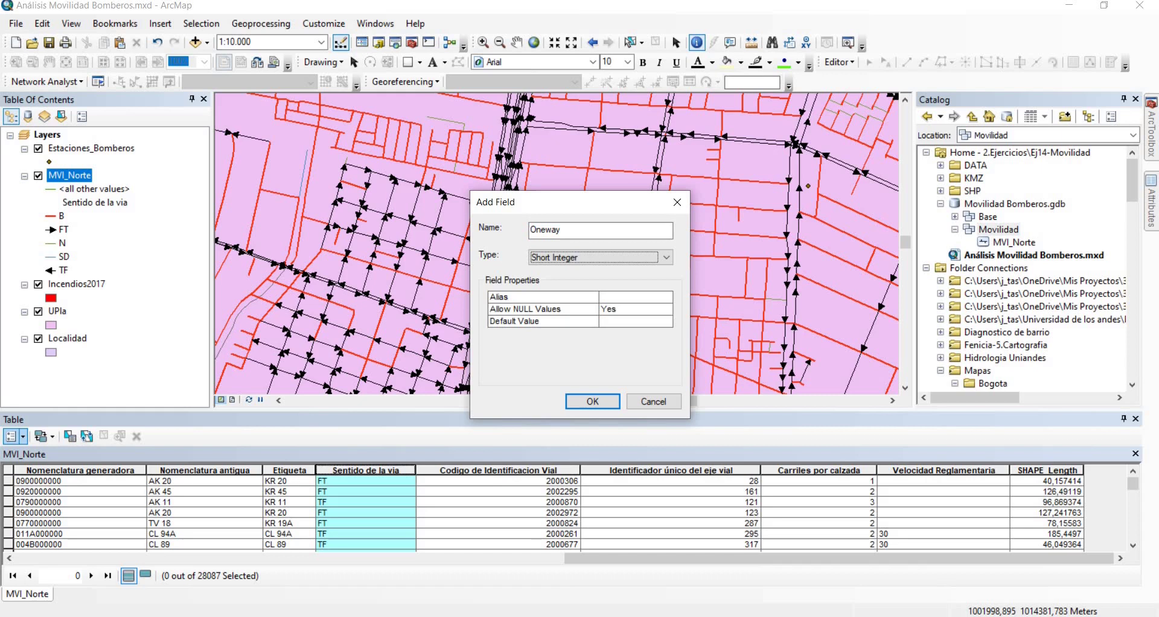
key("t")
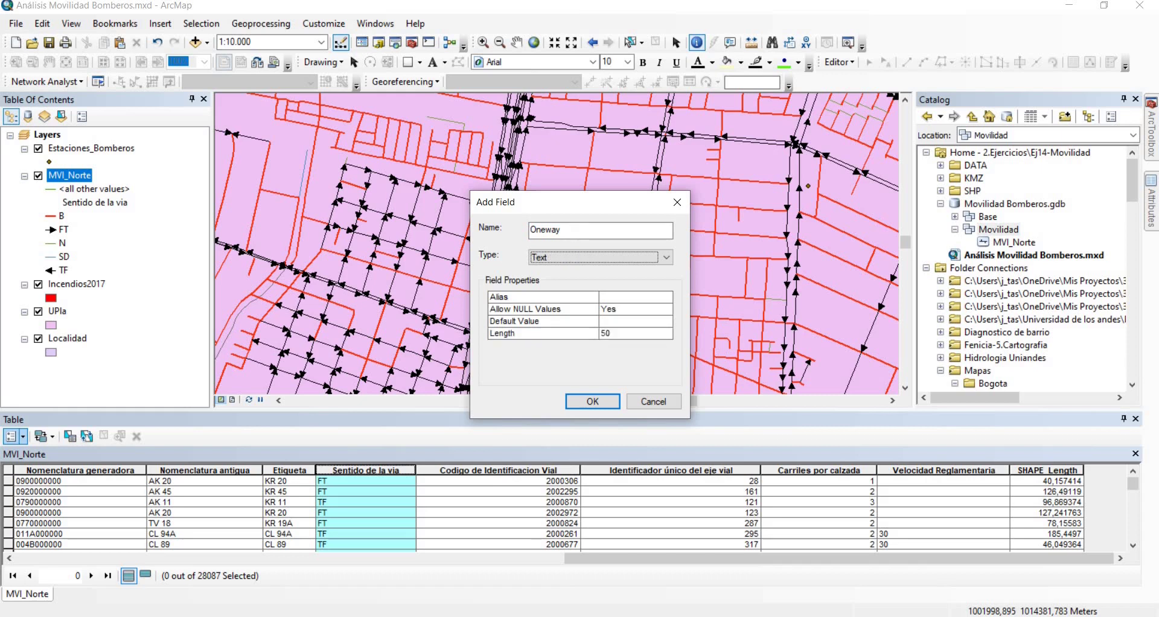
left_click(623, 332)
left_click_drag(589, 333, 631, 335)
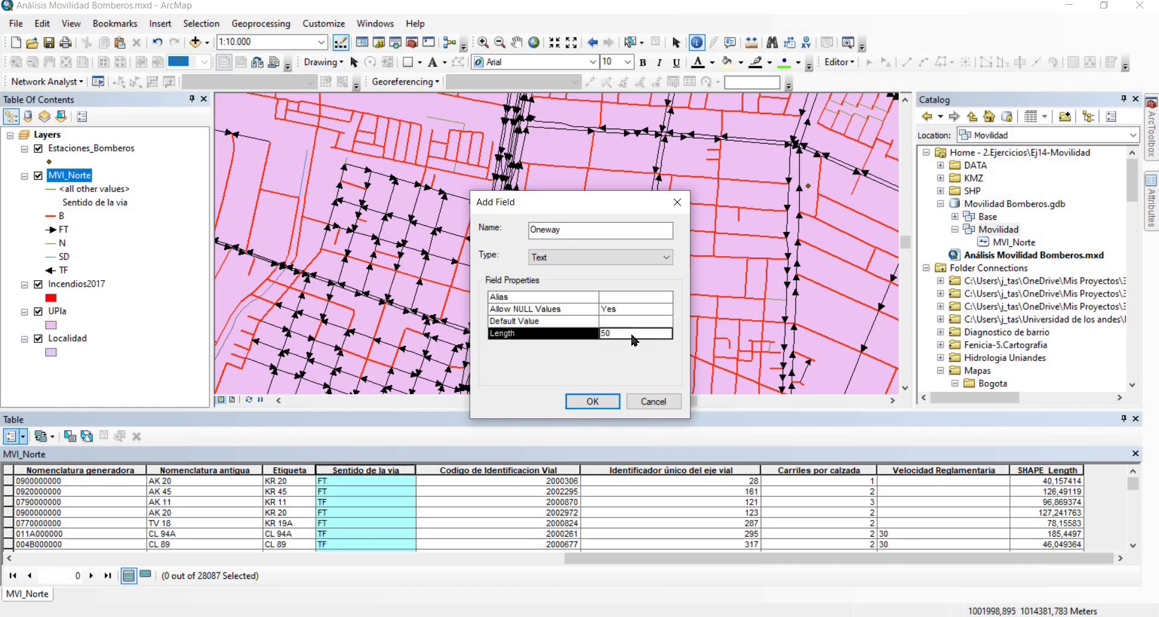
left_click(632, 331)
type("9")
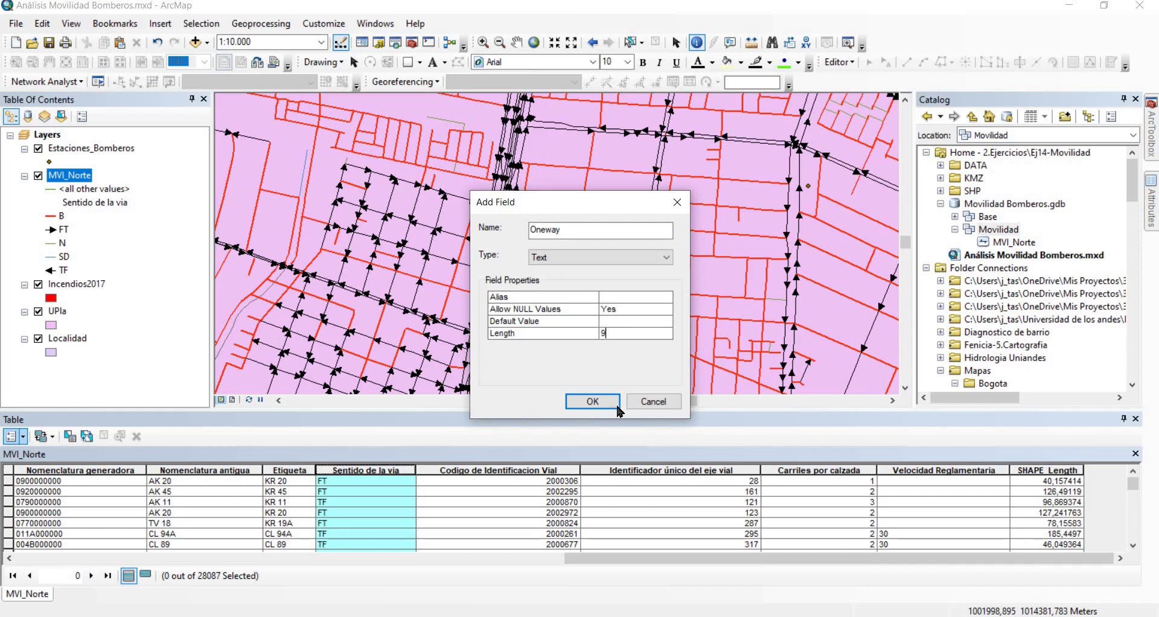
left_click(592, 401)
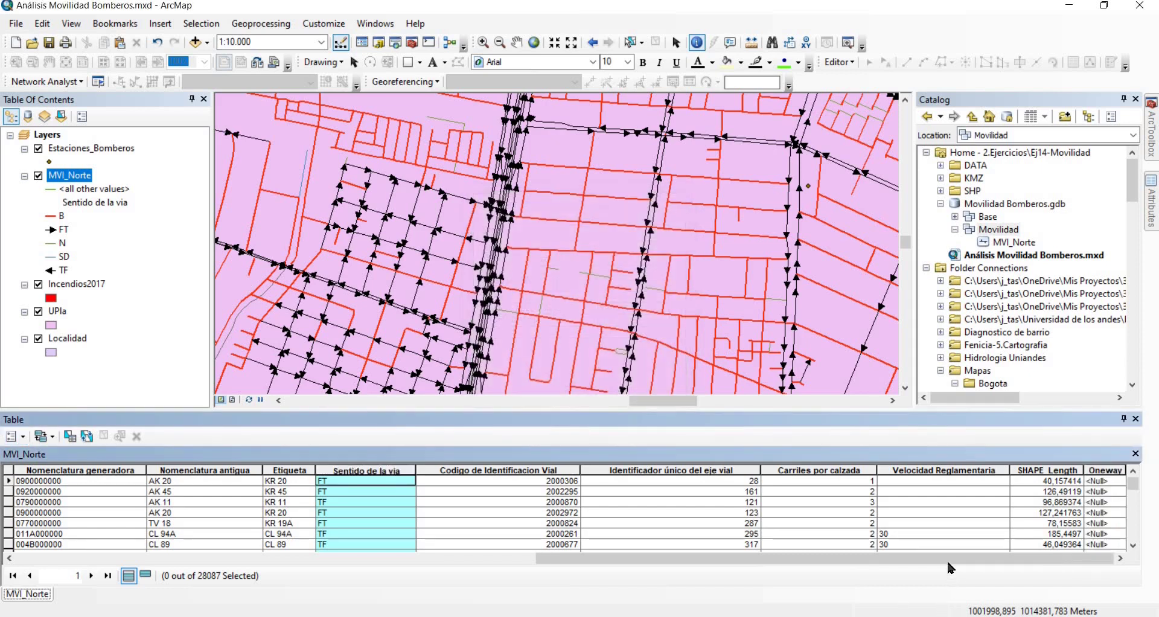
Calculate the Oneway field for all roads outside an edit session with the expression [MVISVia]
right_click(1108, 470)
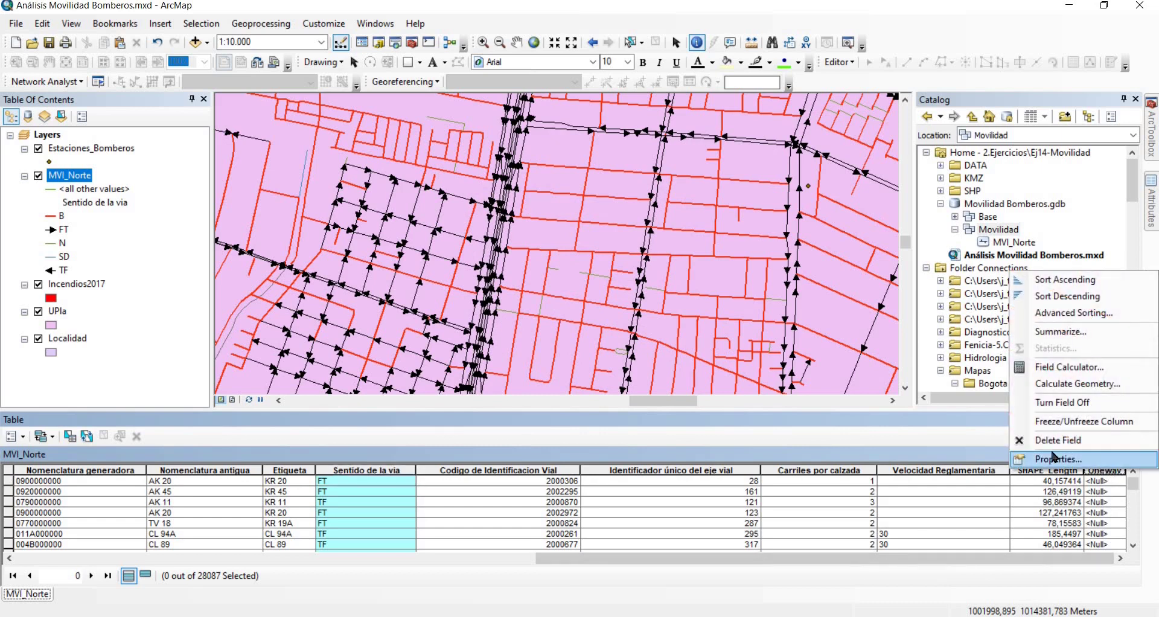
left_click(1077, 368)
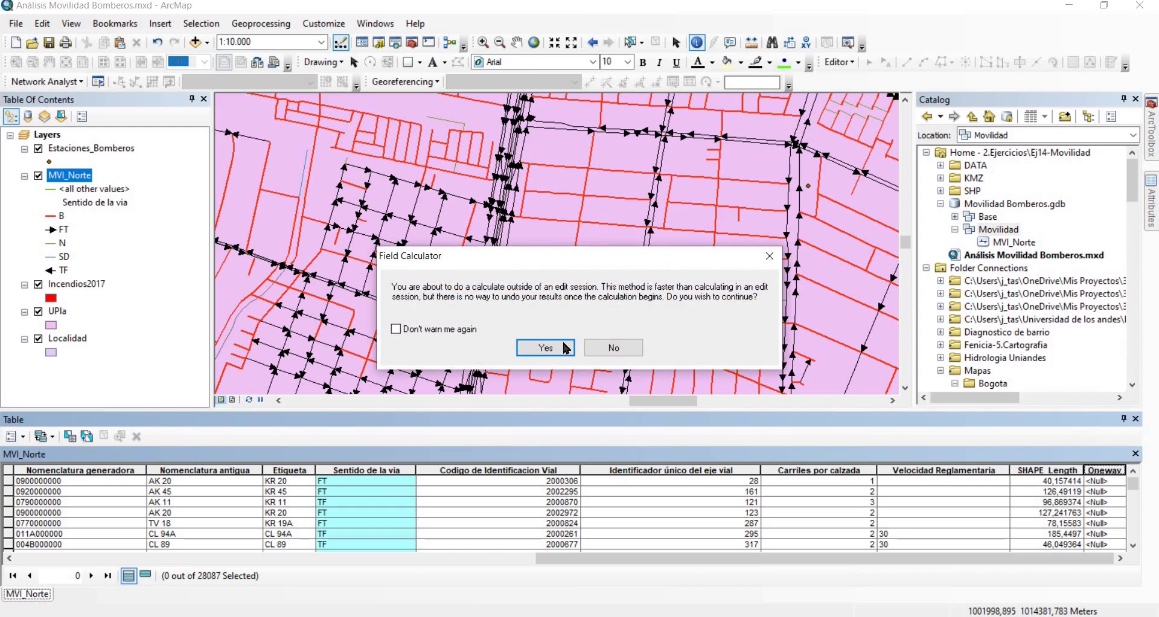
key("Return")
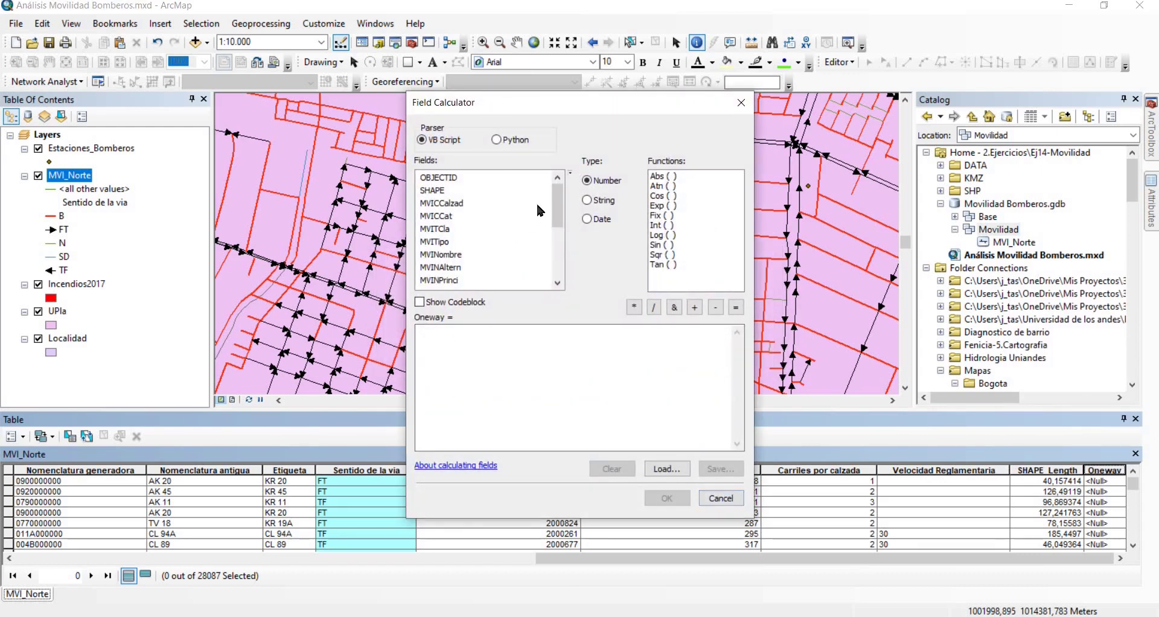
left_click_drag(556, 208, 556, 258)
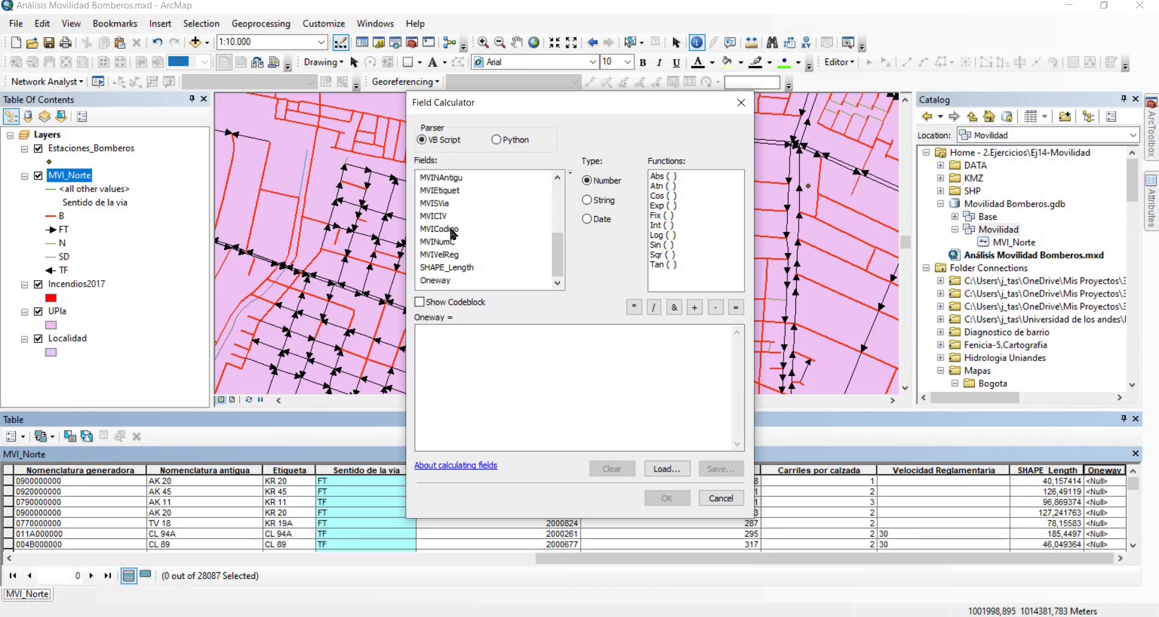
scroll(452, 220, "up", 2)
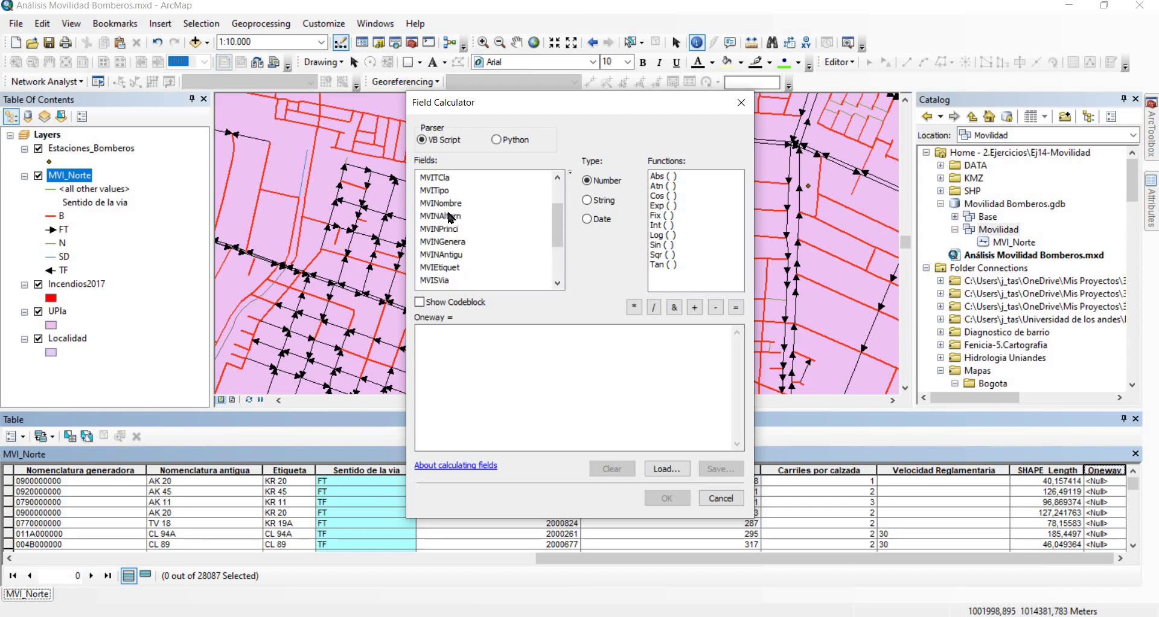
scroll(451, 217, "up", 1)
scroll(454, 216, "down", 4)
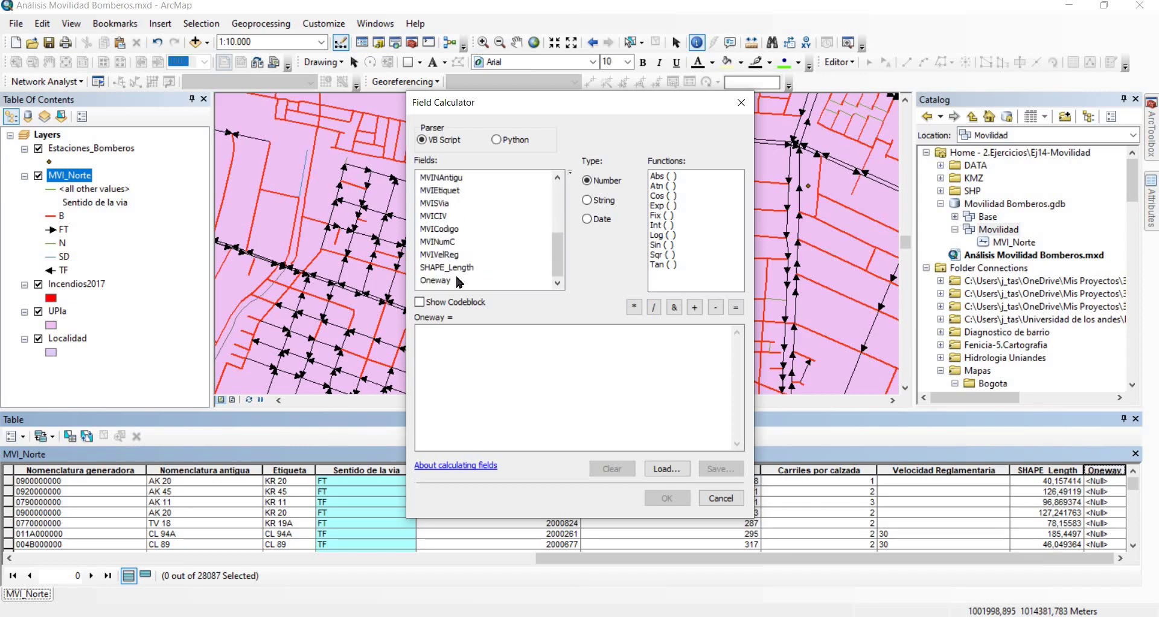
left_click(445, 206)
double_click(434, 203)
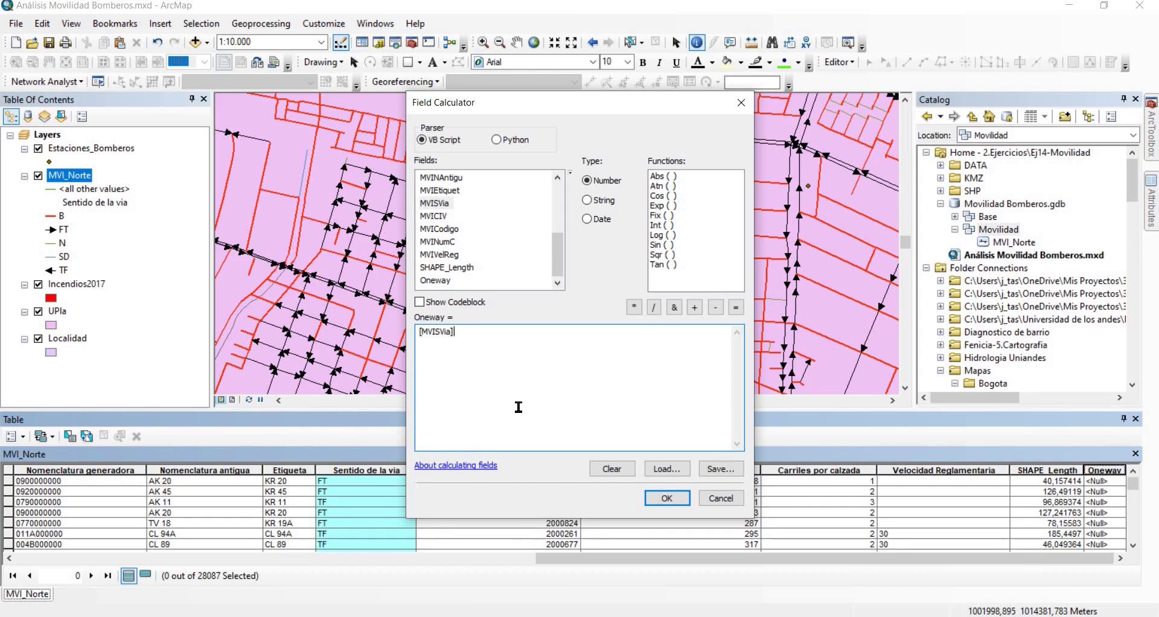
left_click(667, 498)
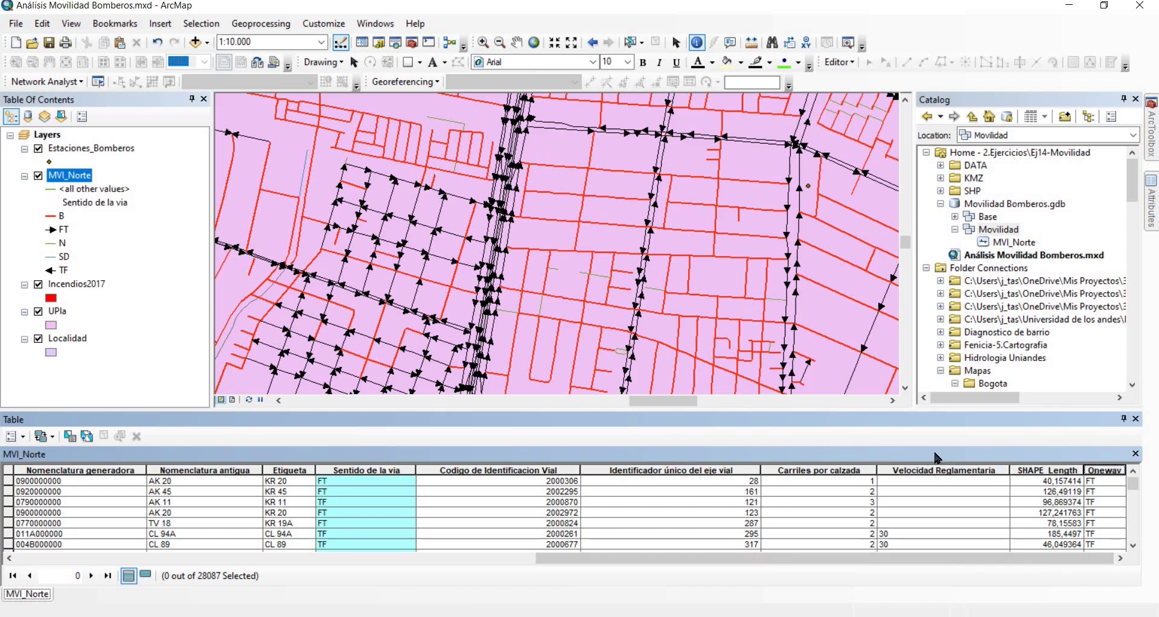
Review the Velocidad Reglamentaria column of the MVI_Norte table for recorded and missing speed limits, dismissing the mail notification
left_click(952, 471)
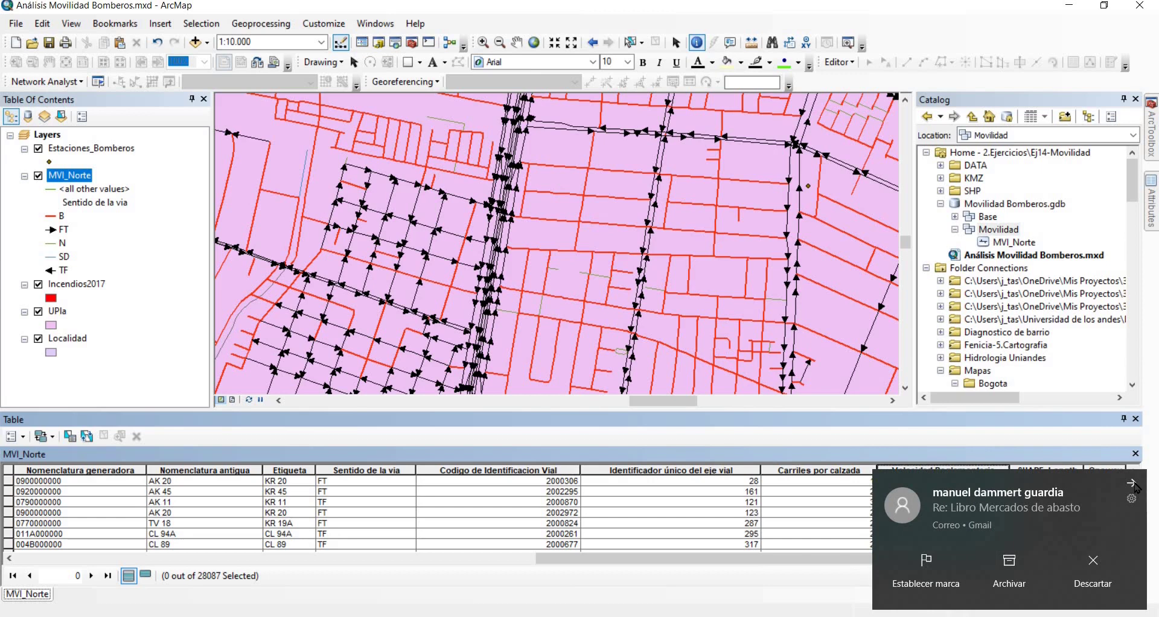
left_click(1132, 484)
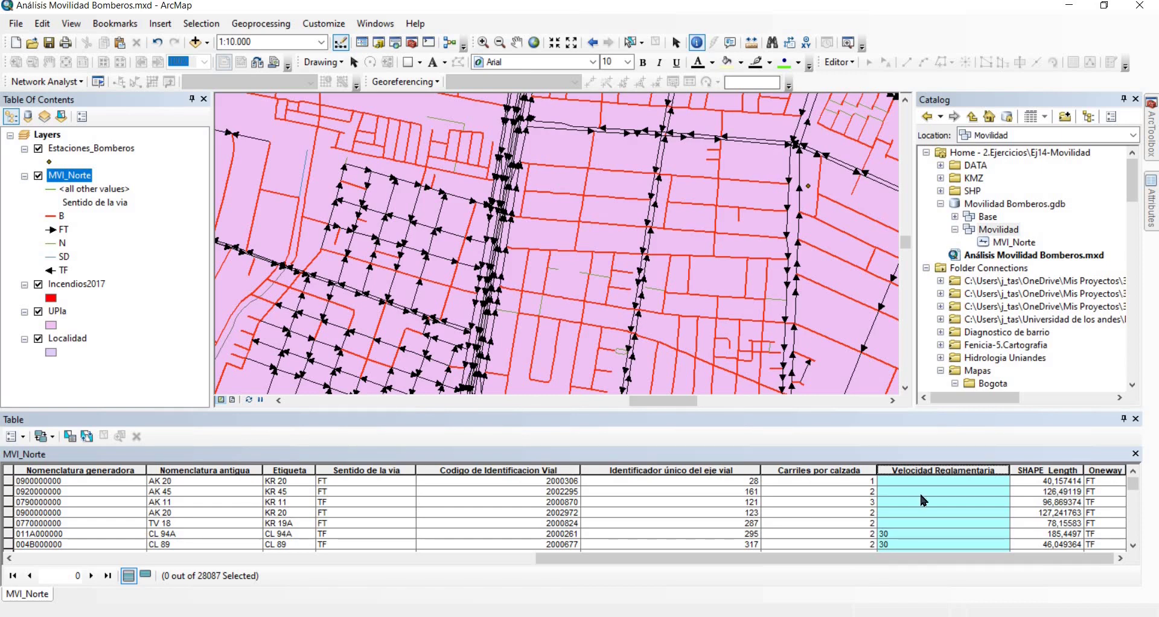
right_click(902, 472)
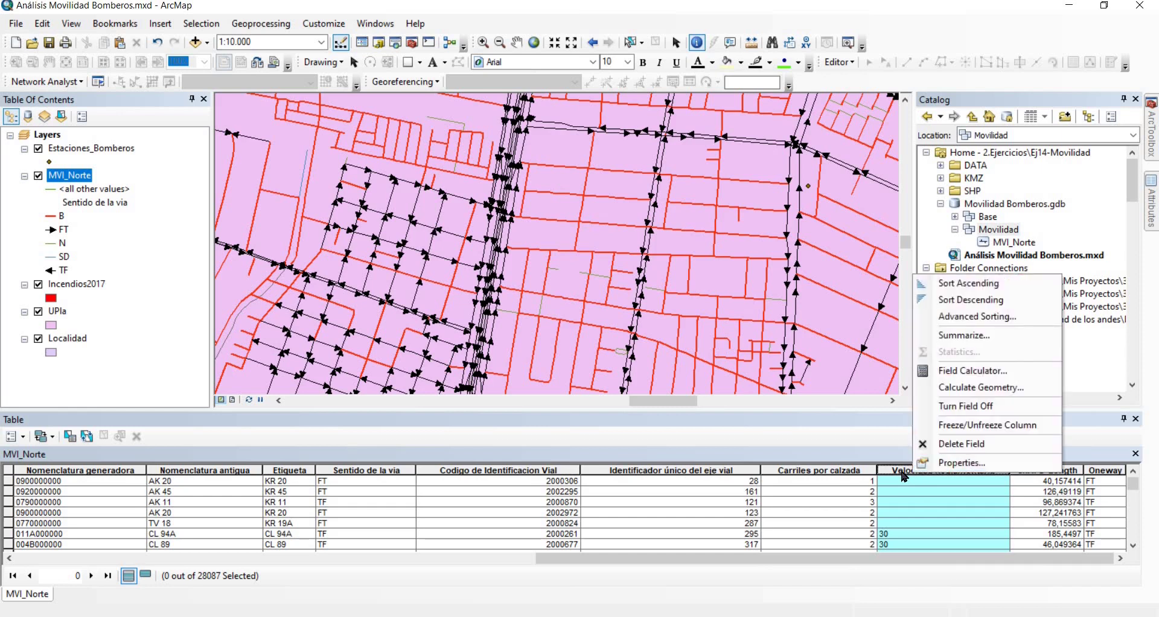
key("Escape")
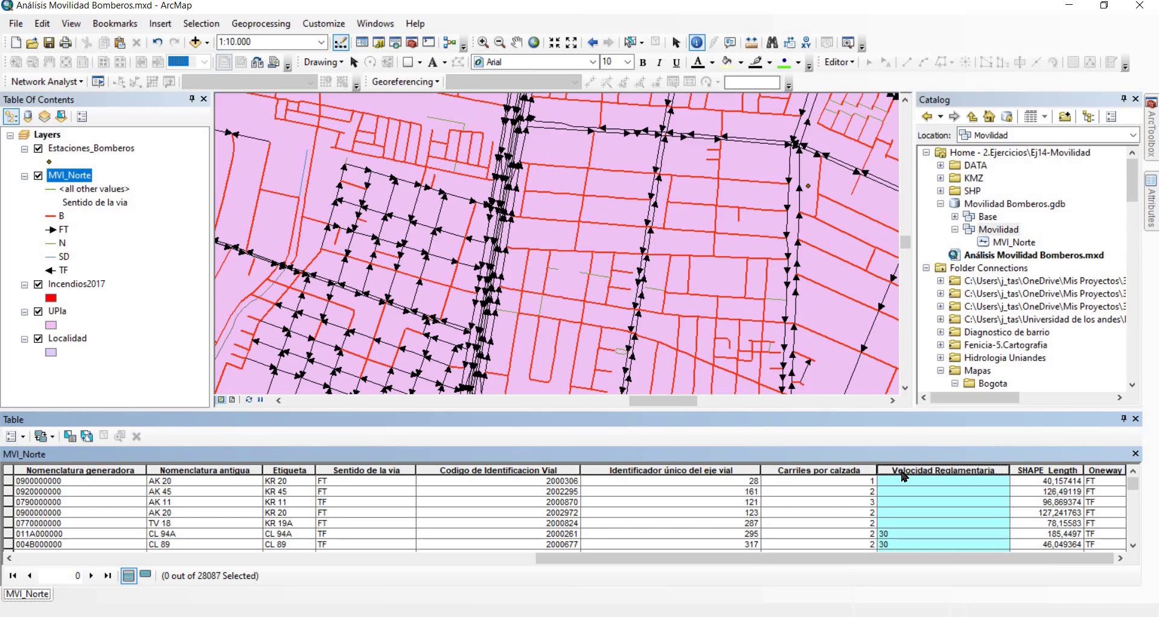
scroll(937, 512, "down", 10)
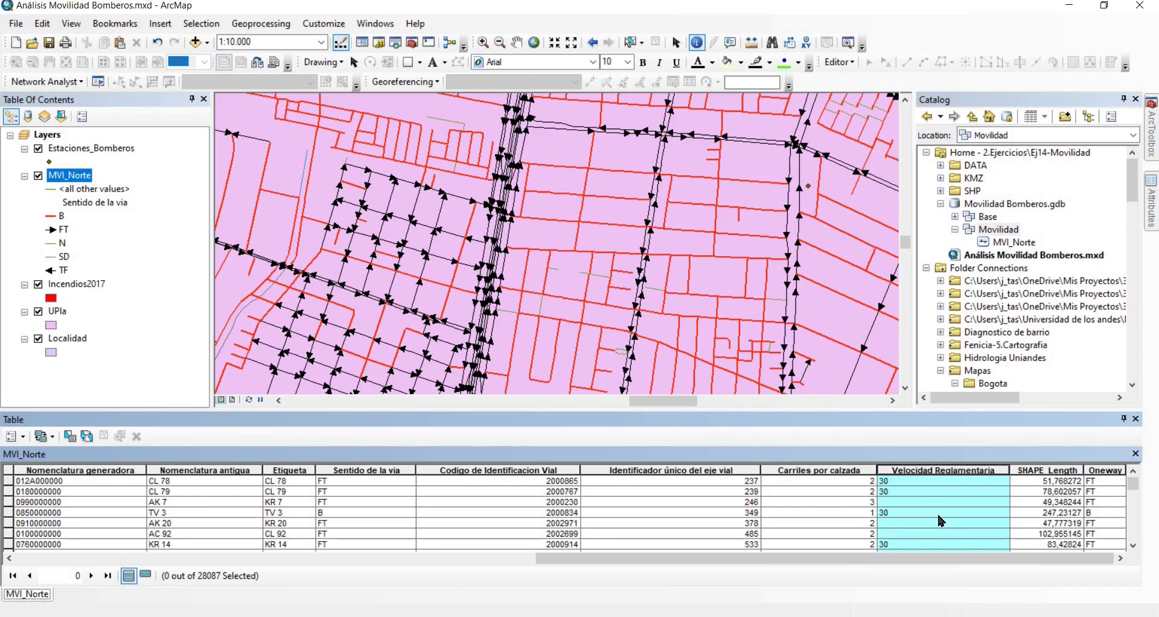
scroll(938, 524, "down", 3)
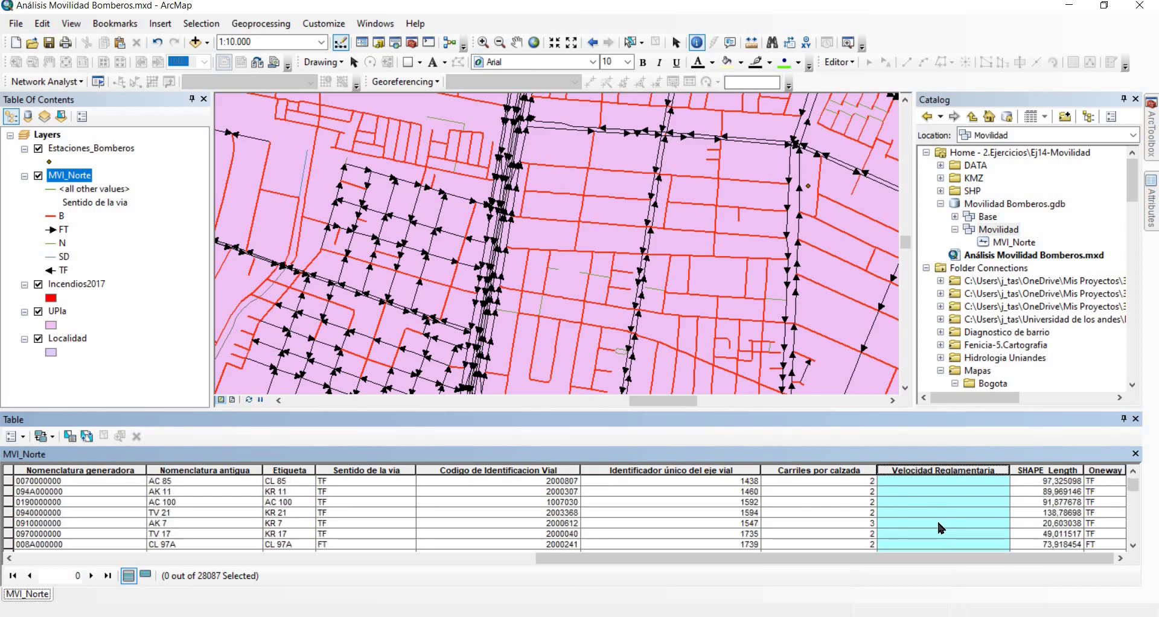
Add a field named TravelTime of type Double to the MVI_Norte attribute table
scroll(940, 524, "up", 8)
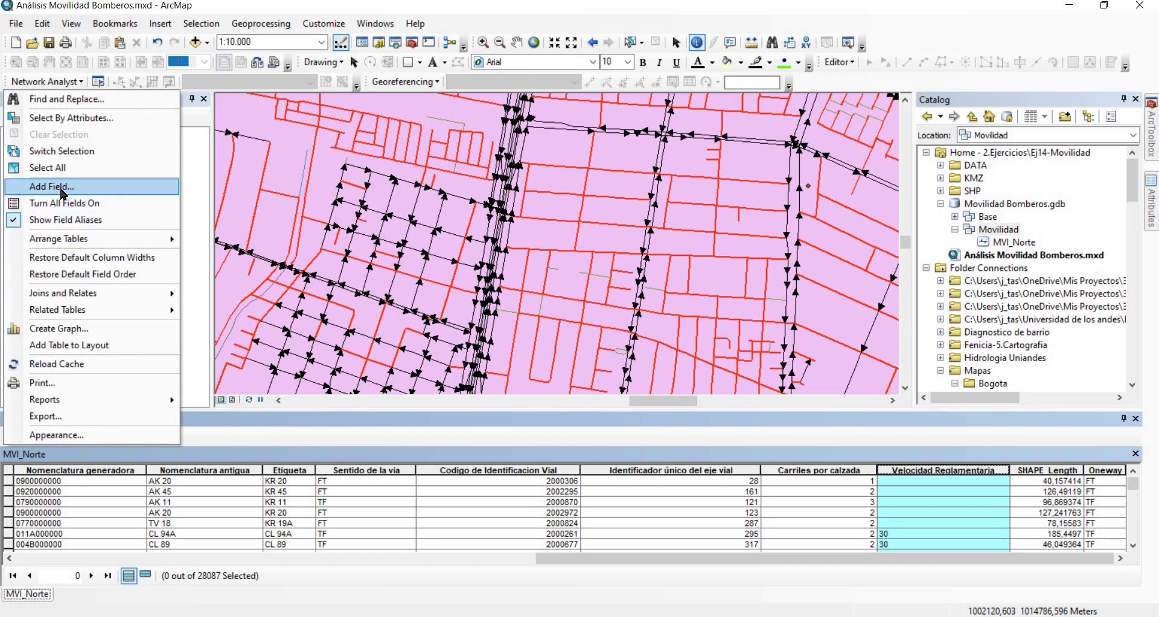
left_click(63, 190)
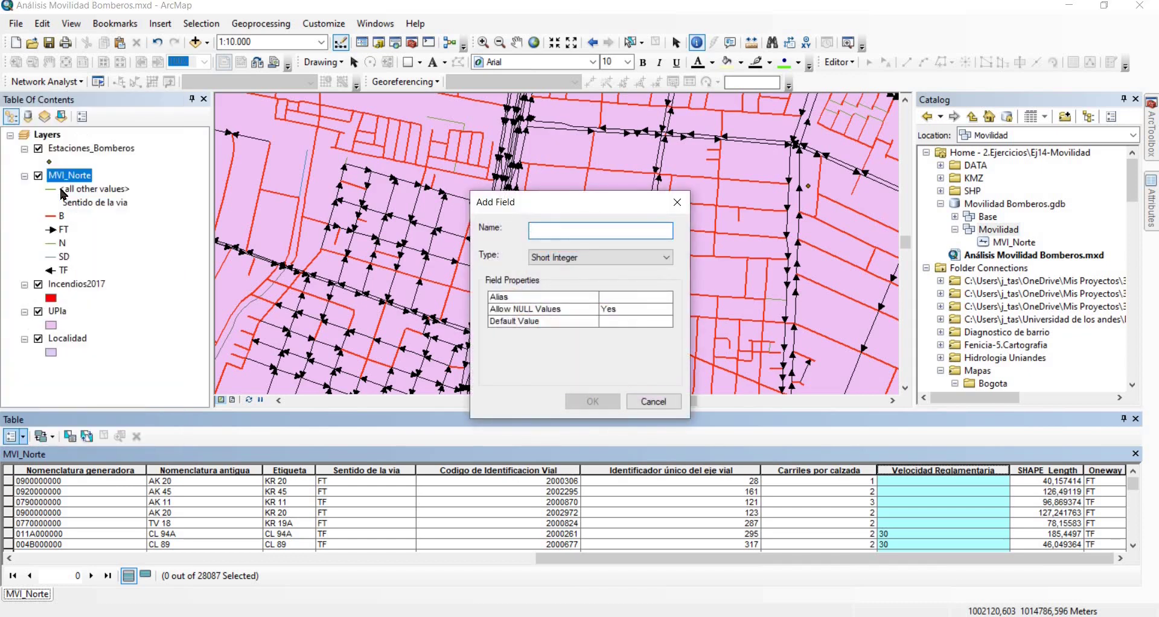
type("V")
key("BackSpace")
type("Tr")
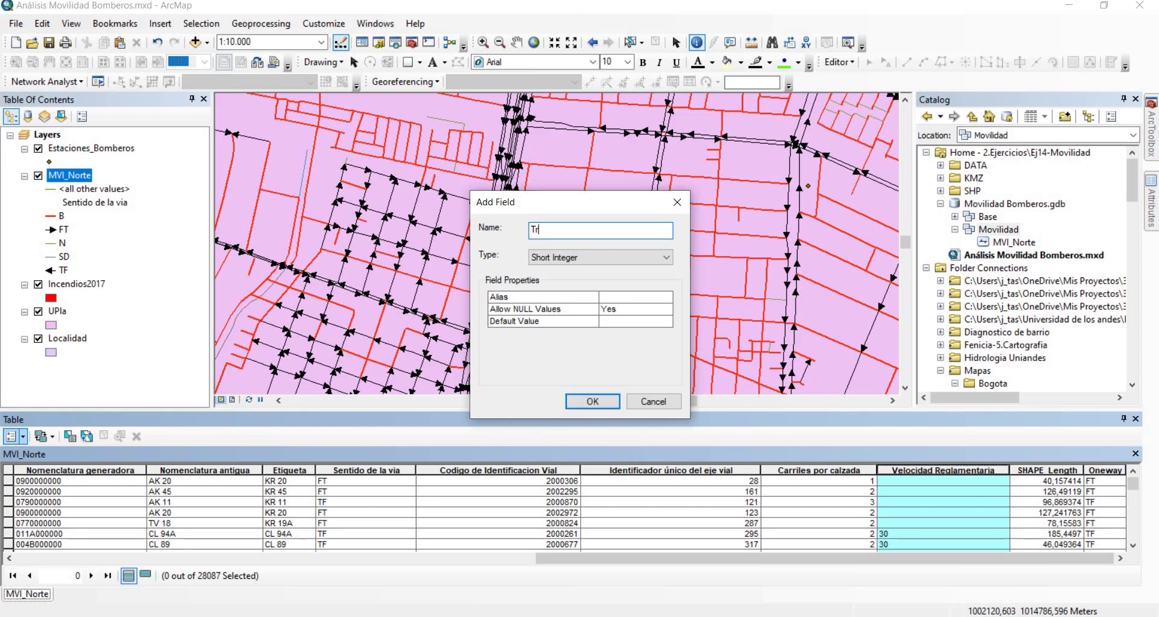
type("avelTime")
left_click(550, 256)
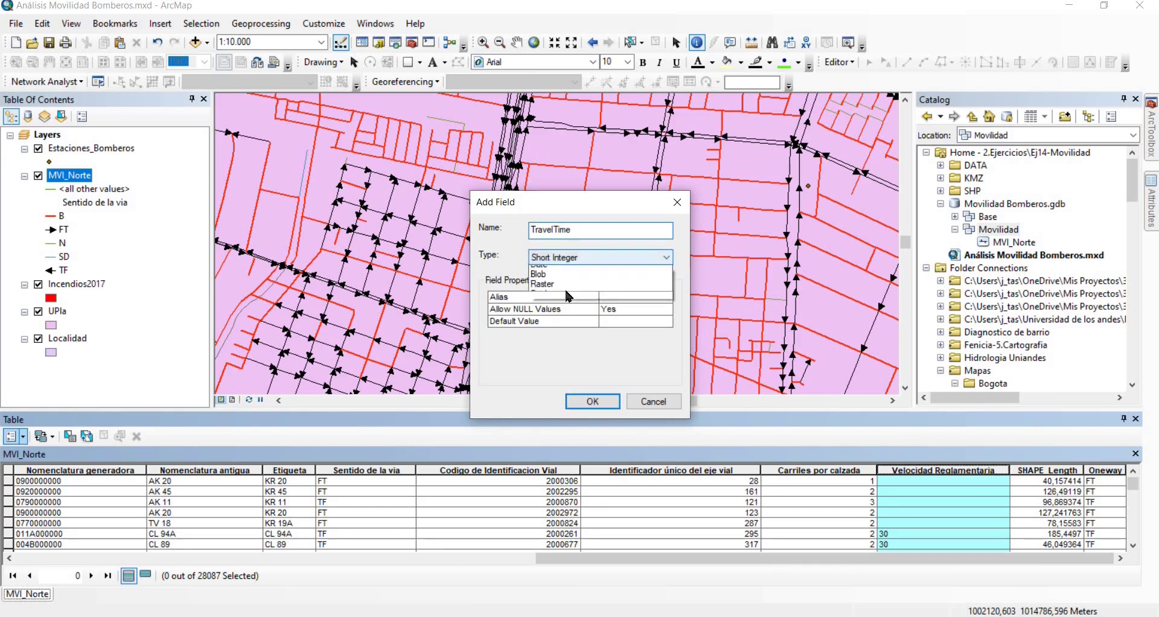
left_click(567, 300)
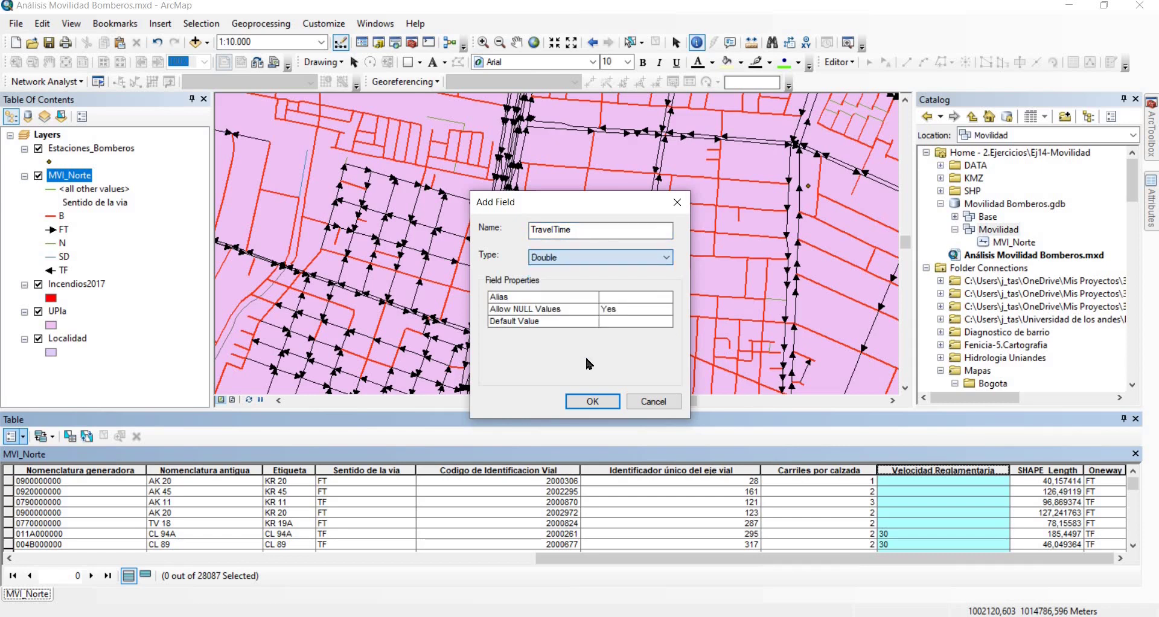
left_click(594, 402)
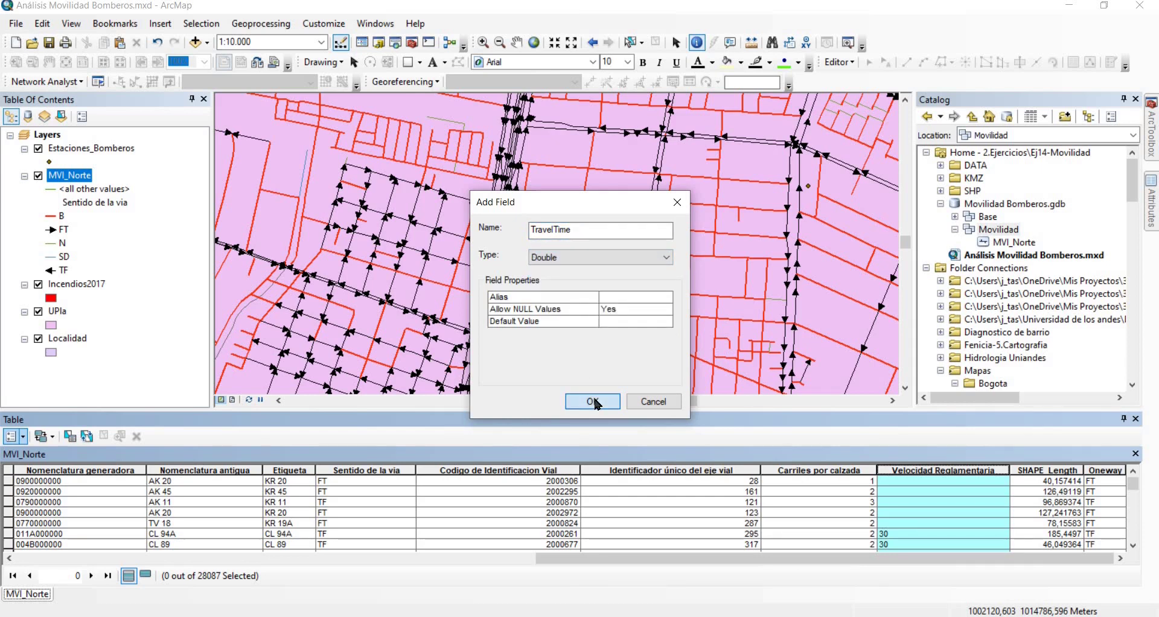
Examine the SHAPE_Length, Velocidad Reglamentaria and TravelTime columns of the MVI_Norte table as inputs for the travel time calculation
left_click_drag(1035, 559, 1091, 559)
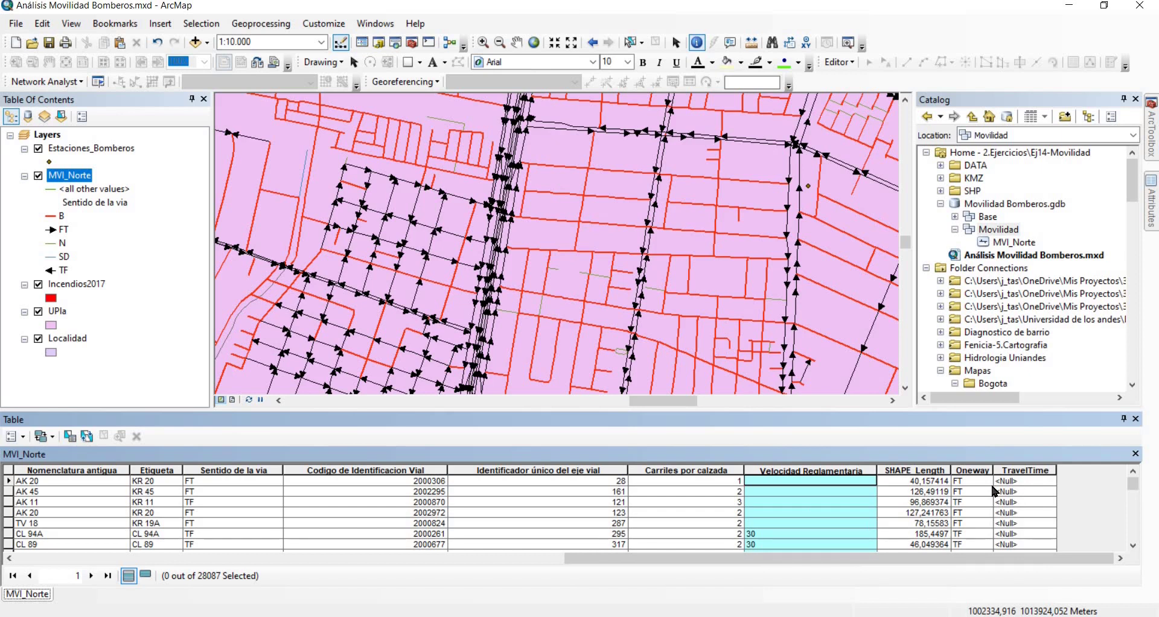
left_click(924, 470)
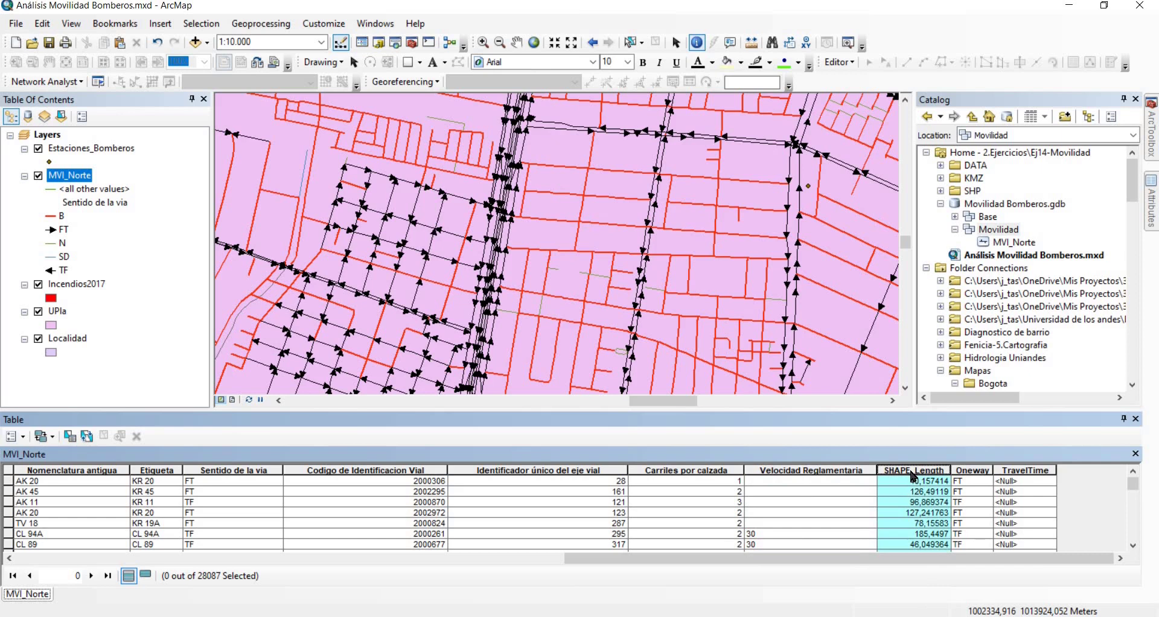
left_click(820, 474)
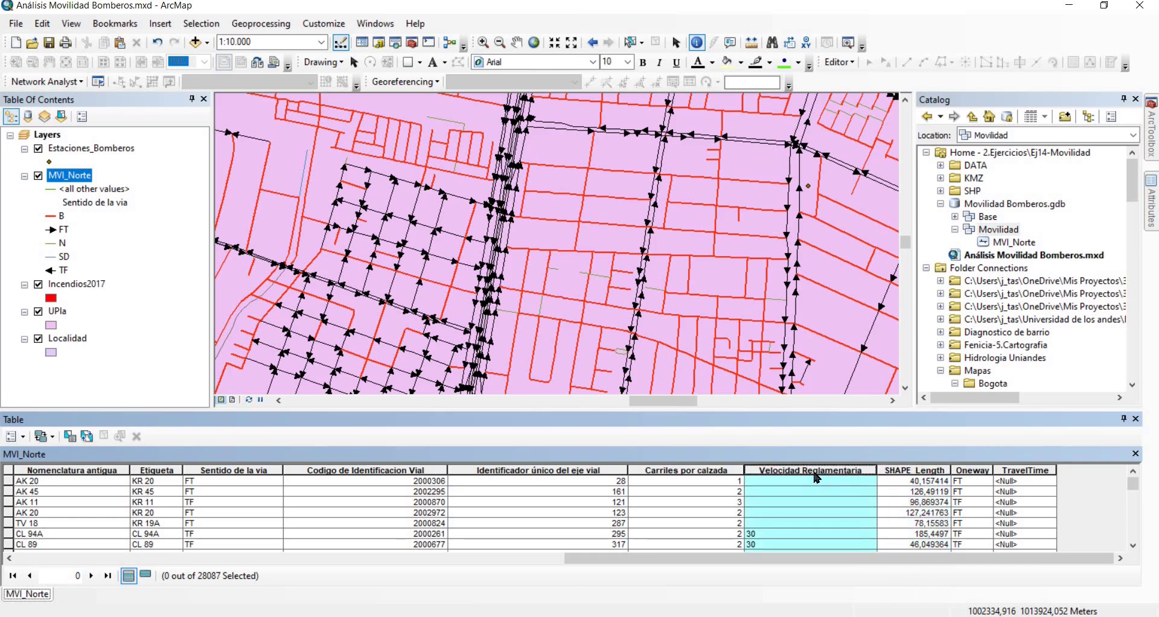
left_click(1024, 472)
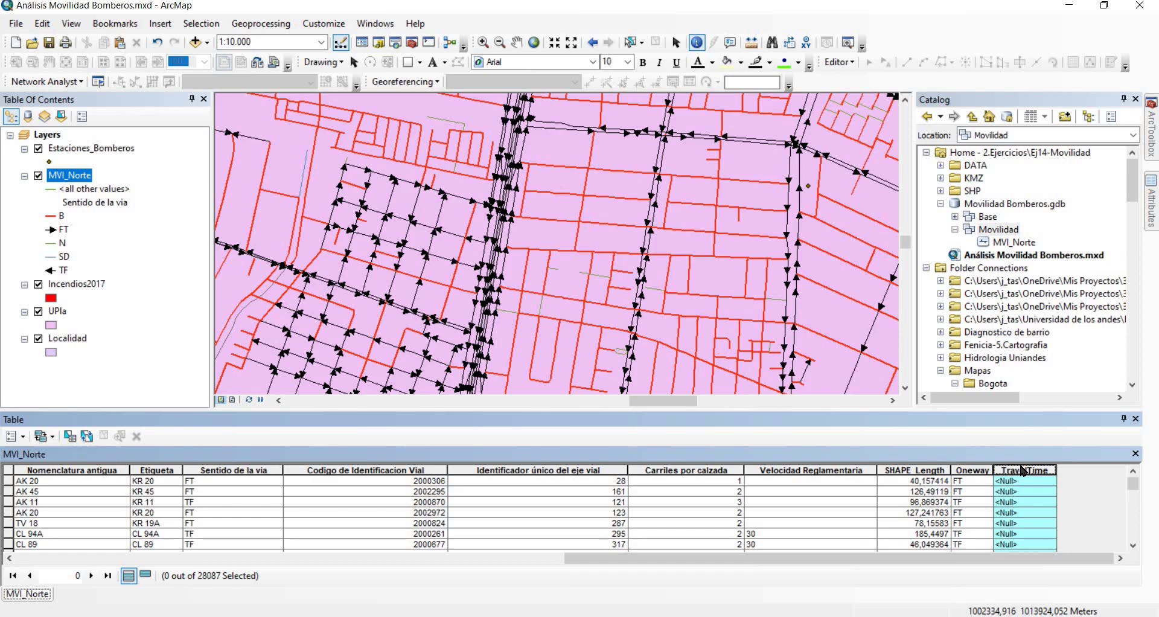
left_click(908, 470)
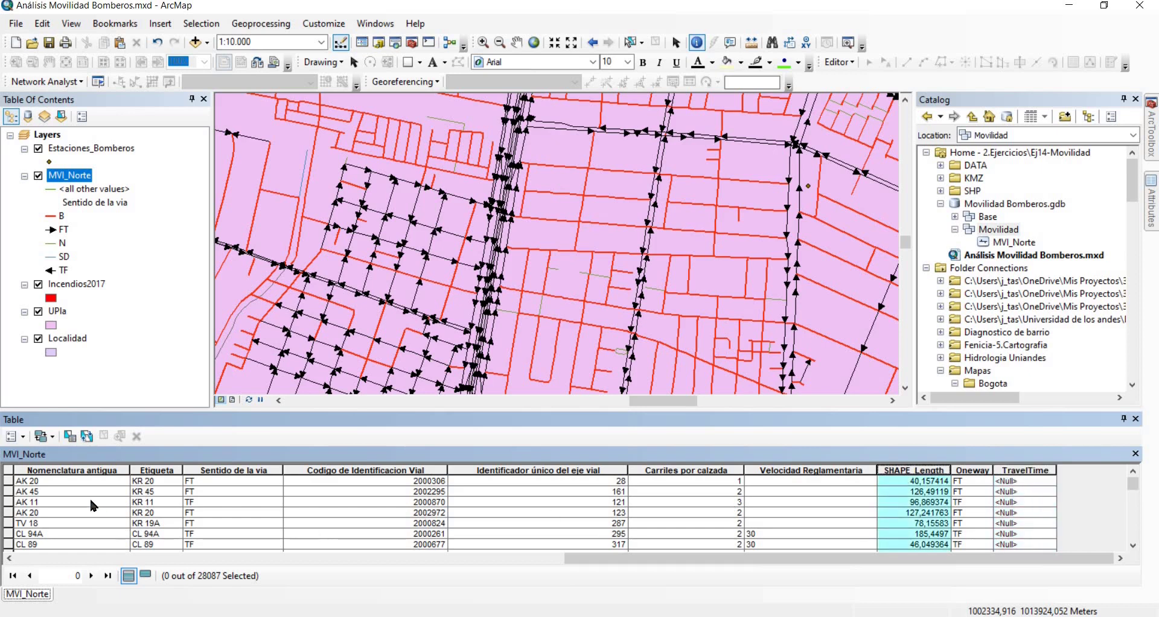
Add a field named Km of type Double to the MVI_Norte attribute table
left_click(26, 443)
left_click(344, 284)
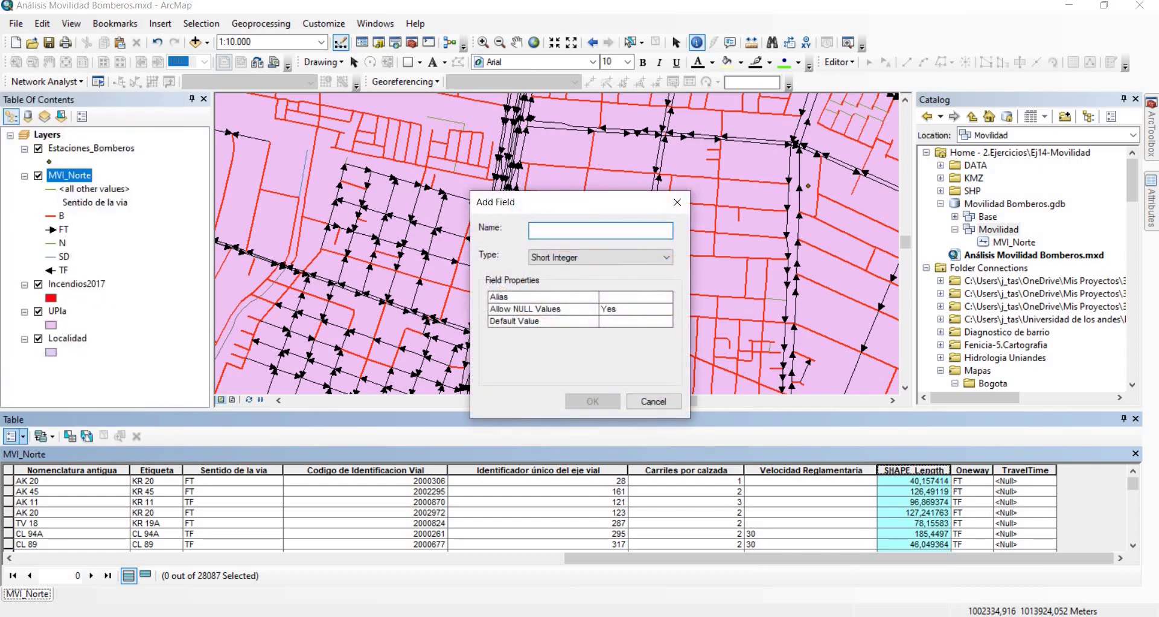
type("Km")
left_click(545, 261)
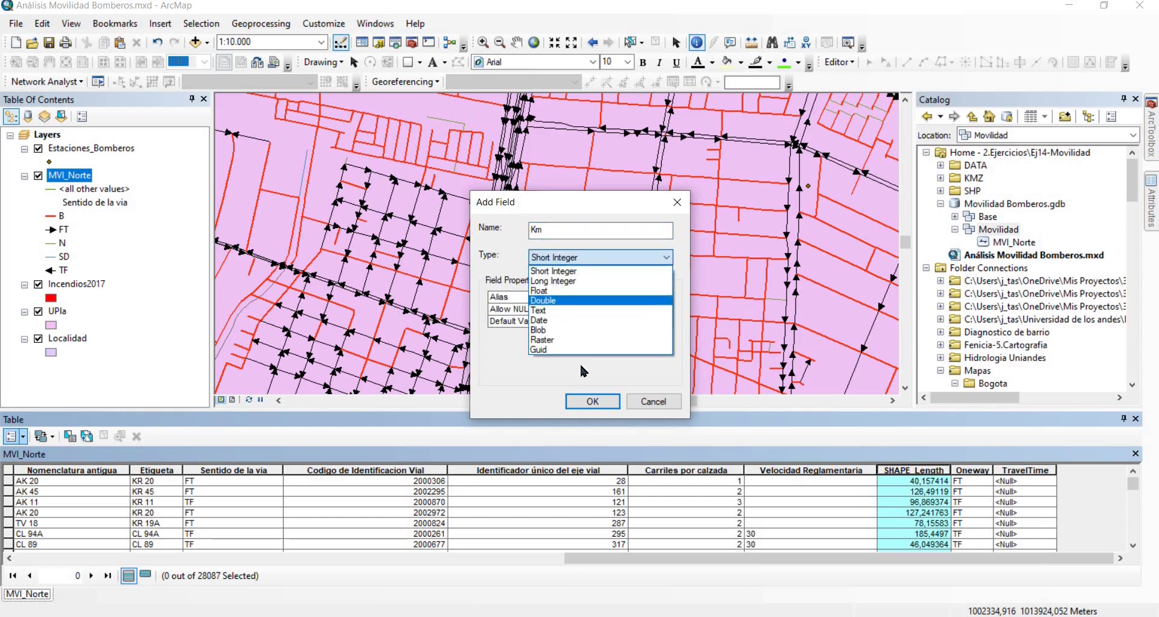
left_click(559, 300)
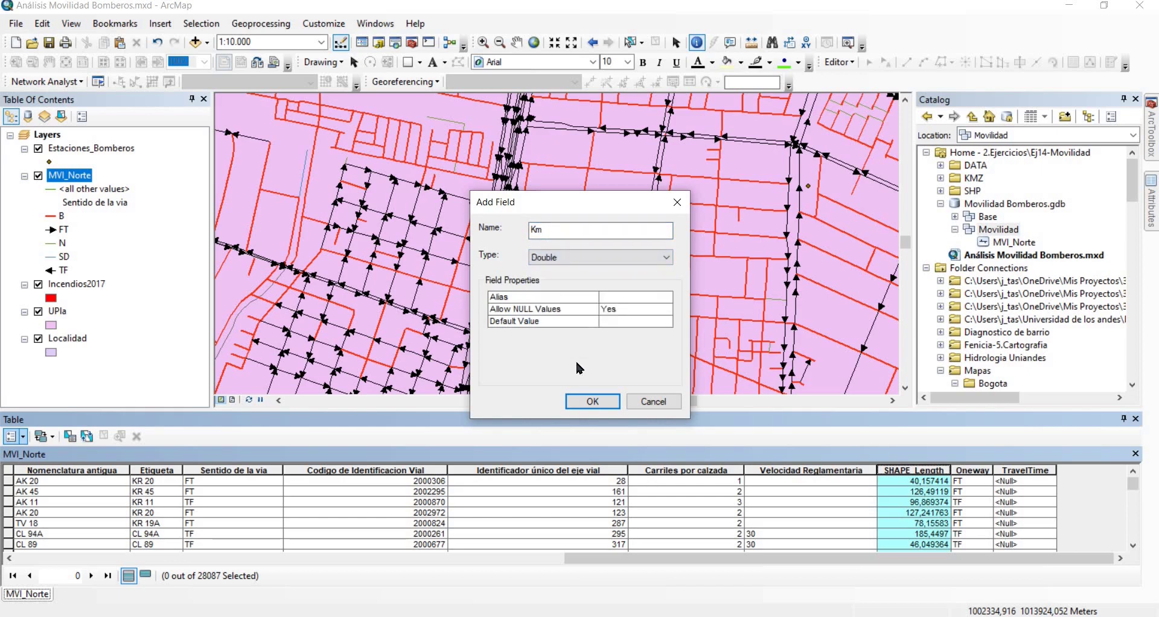
left_click(584, 402)
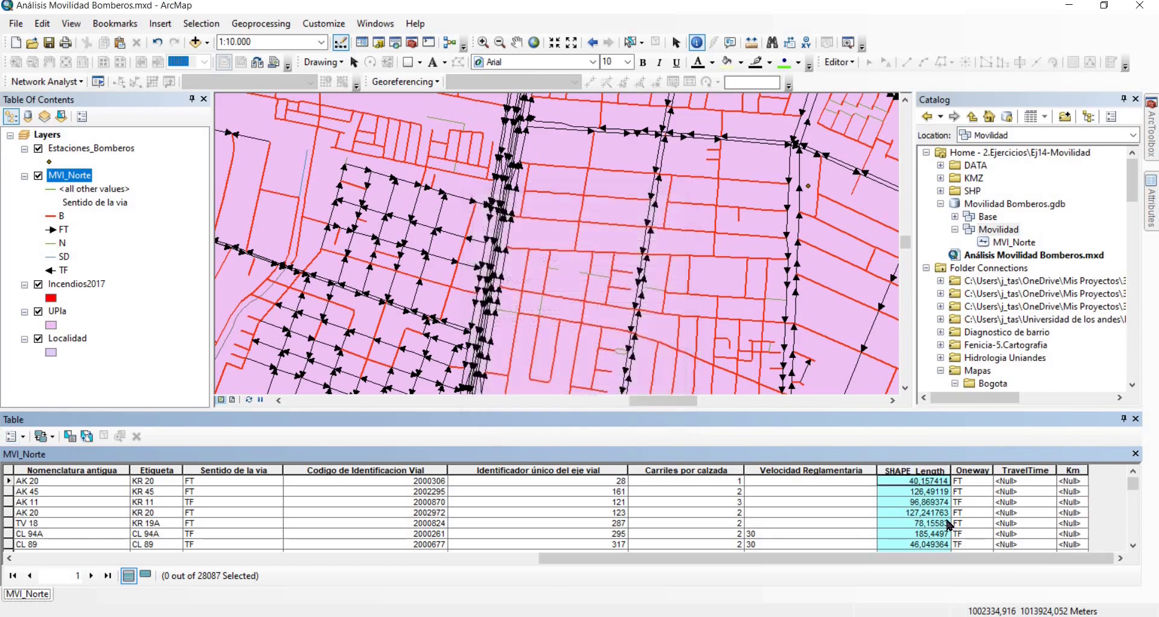
Calculate the Km field outside an edit session as the road length in kilometers, using the data source's coordinate system
right_click(1069, 468)
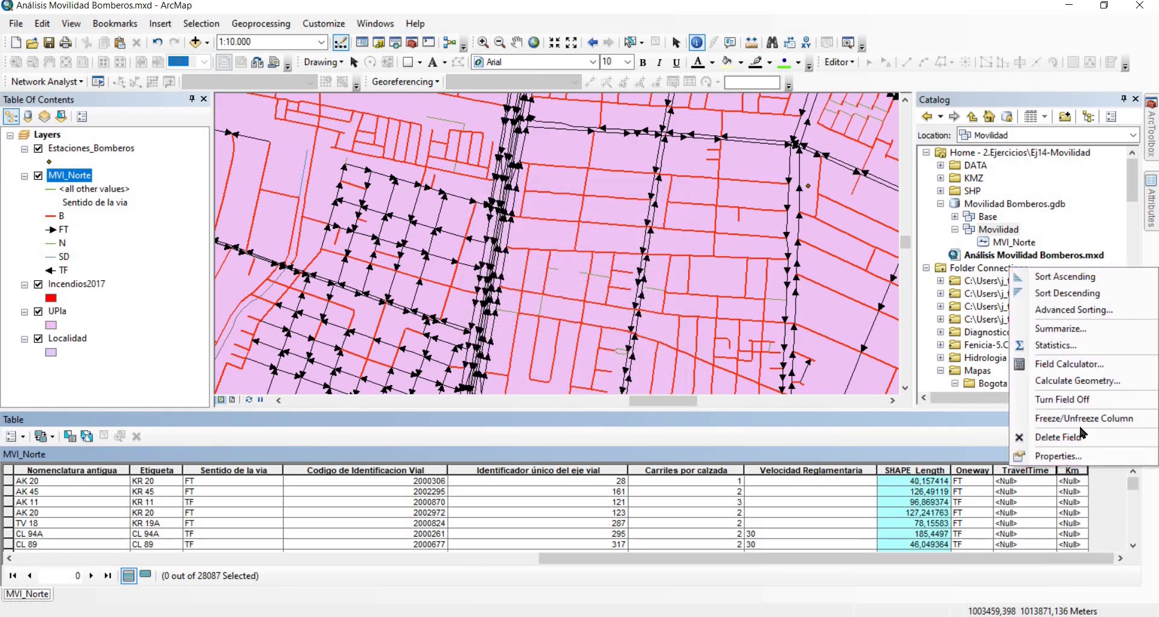
left_click(1076, 382)
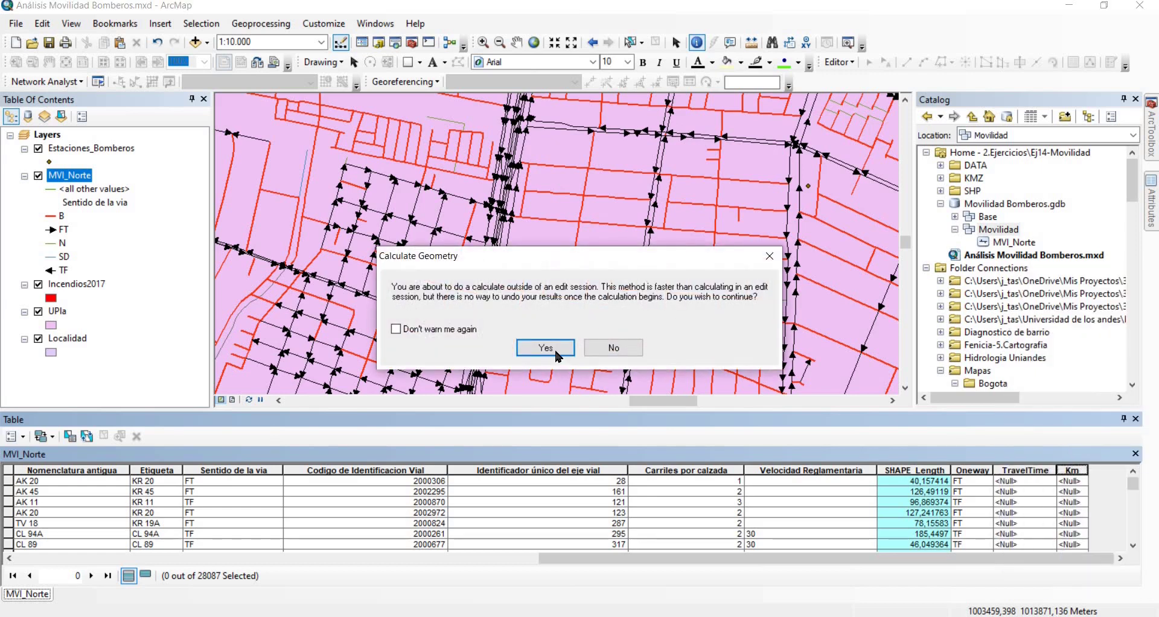
left_click(545, 348)
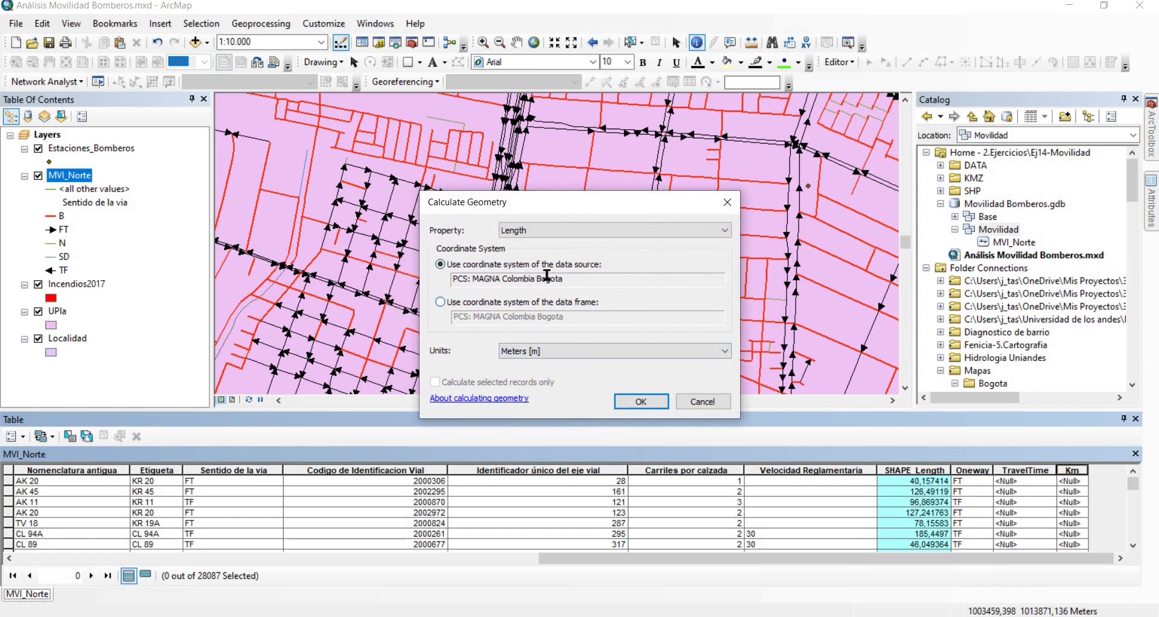
left_click(510, 232)
left_click(510, 234)
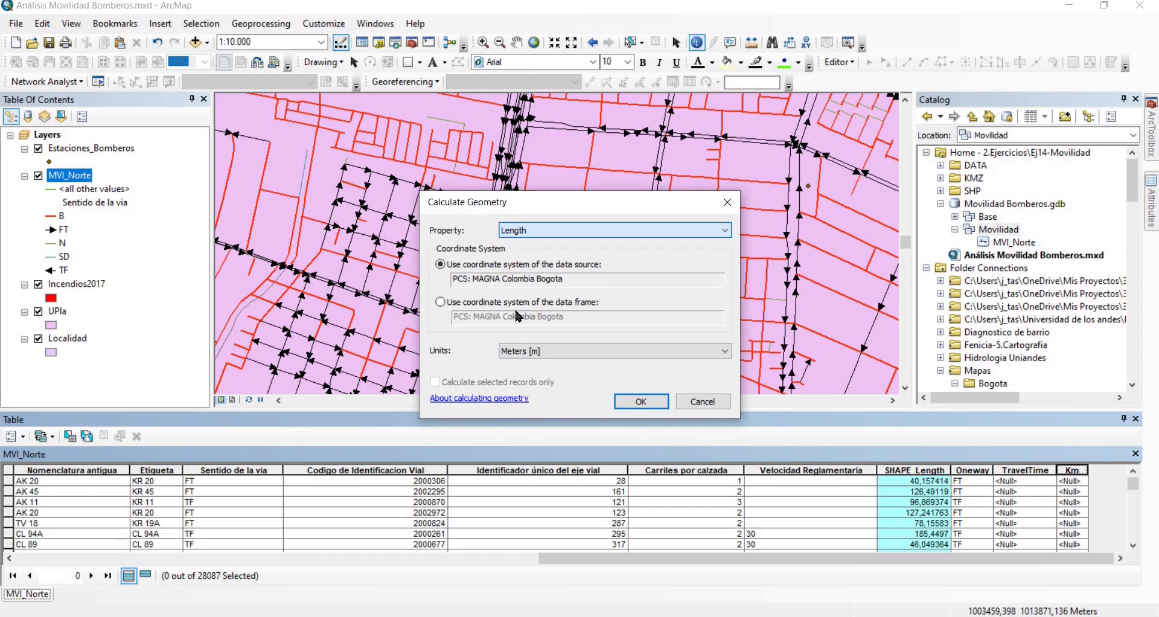
left_click(537, 355)
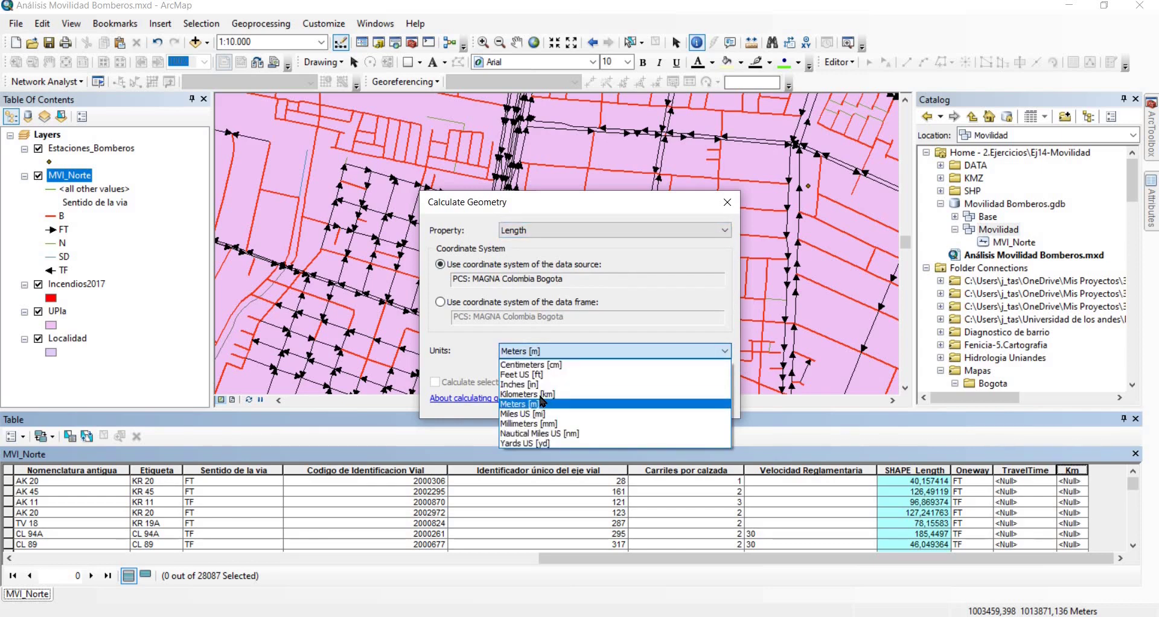
left_click(541, 395)
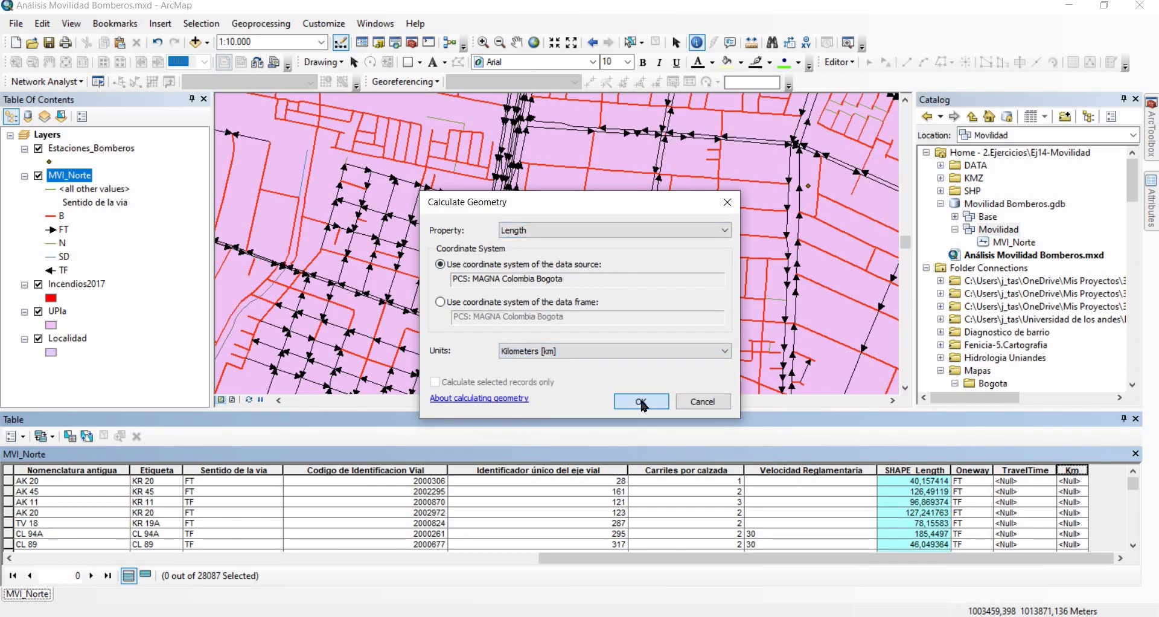
left_click(641, 403)
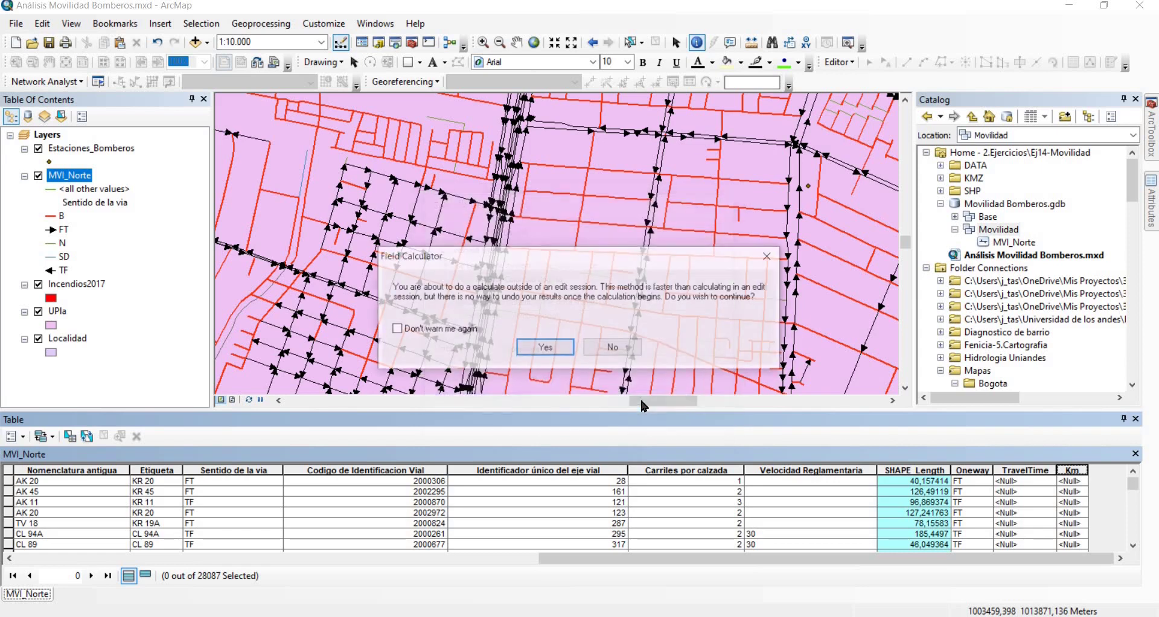
left_click(545, 348)
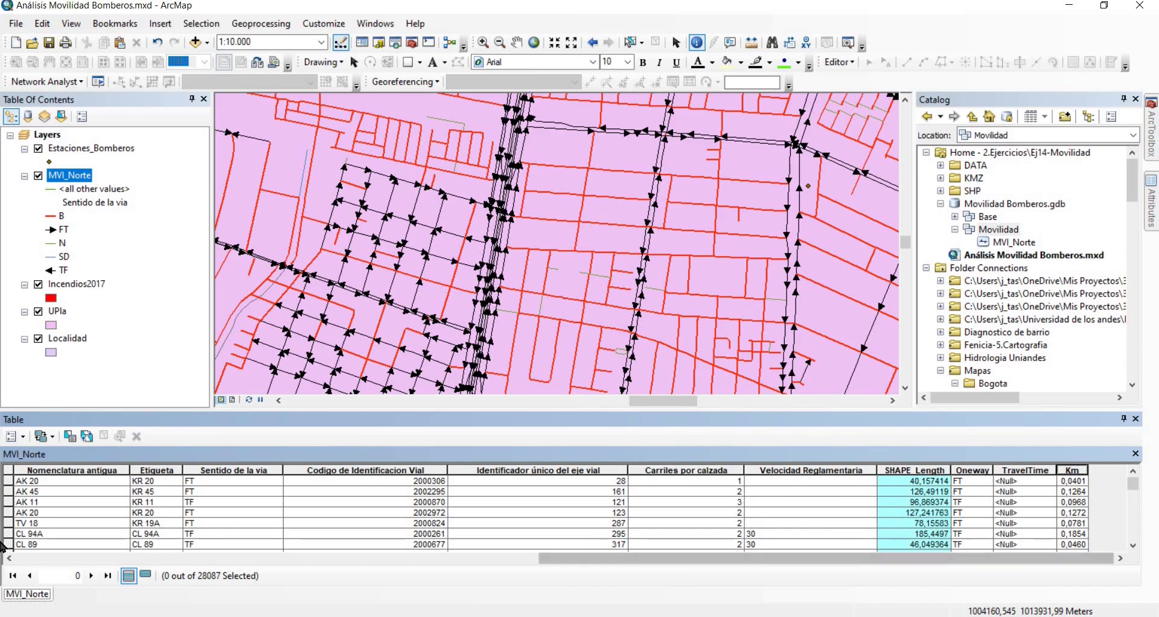
left_click(748, 533)
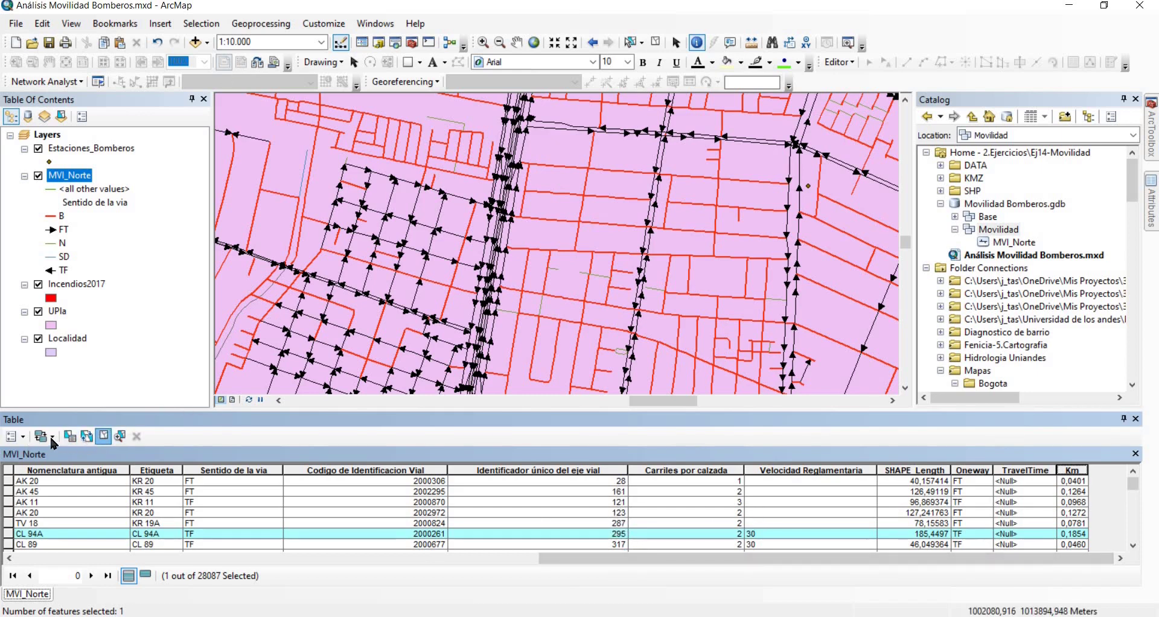
left_click(104, 436)
left_click(23, 437)
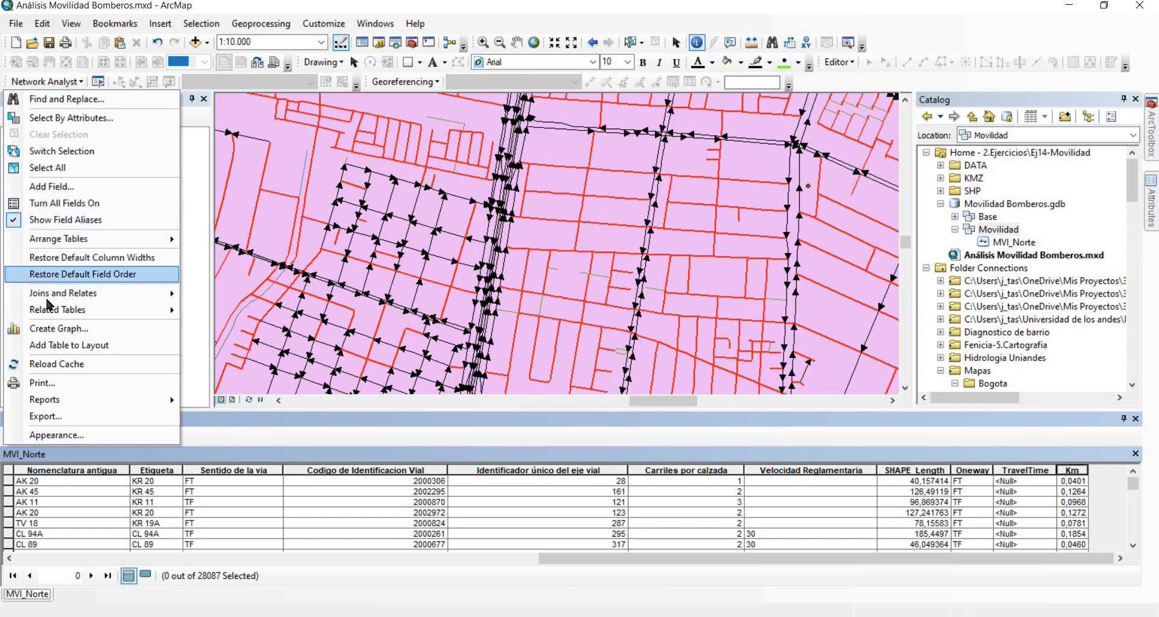
left_click(24, 450)
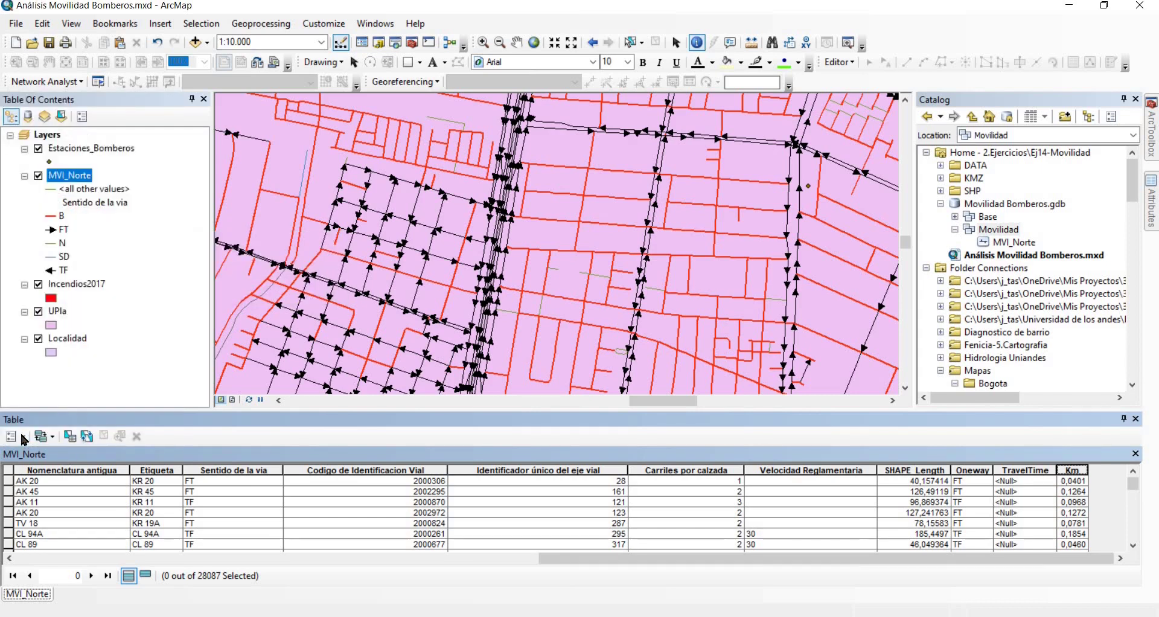
Select the MVI_Norte roads that match MVIVelReg = '30' by attributes as a new selection
left_click(12, 436)
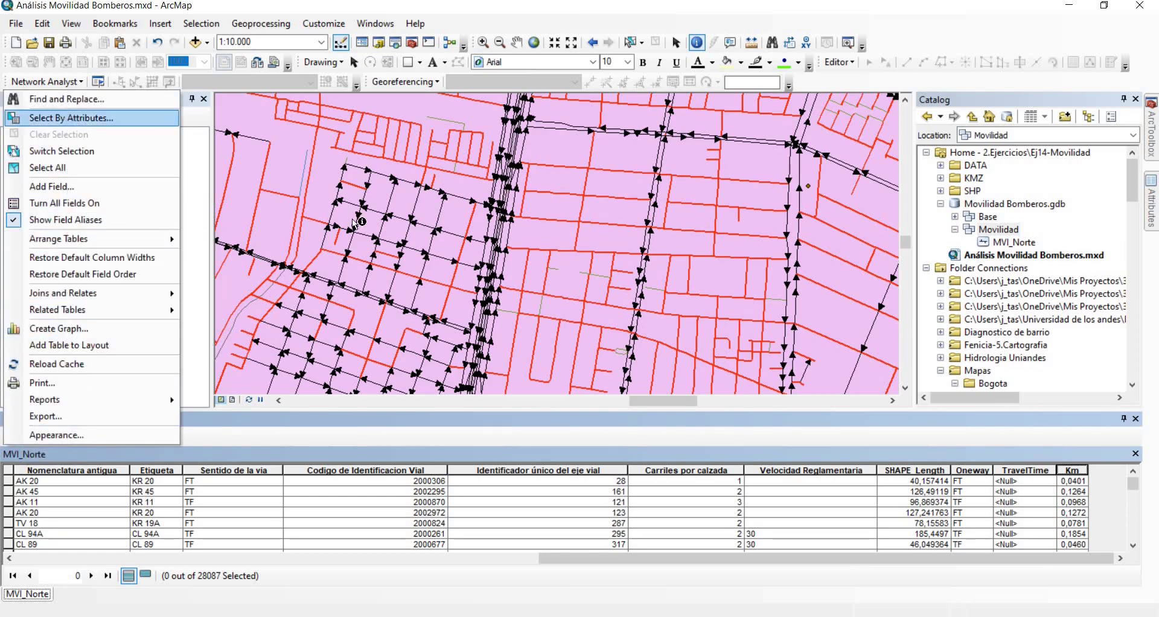
left_click(67, 118)
scroll(57, 130, "down", 5)
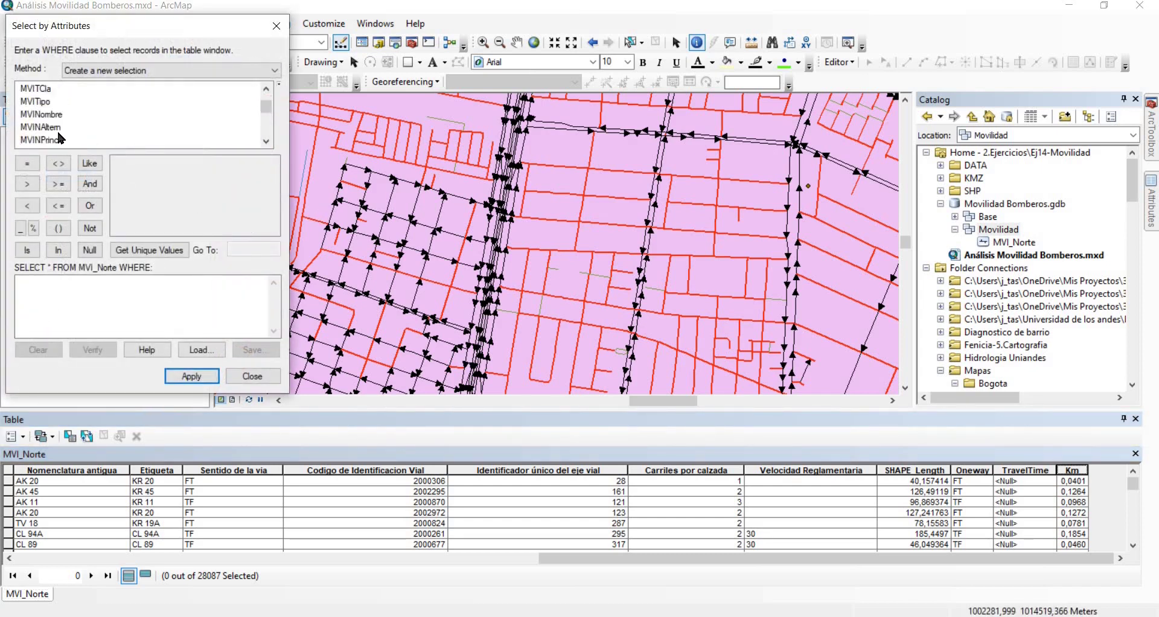
scroll(57, 126, "up", 1)
left_click(56, 127)
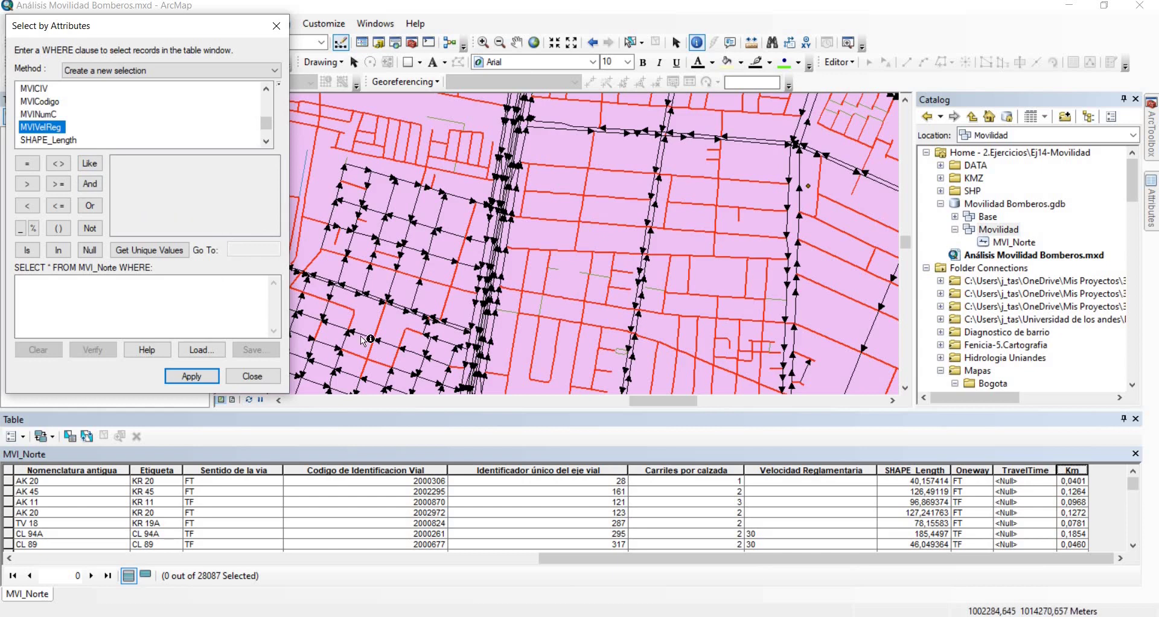
left_click(263, 314)
left_click(30, 162)
left_click(153, 250)
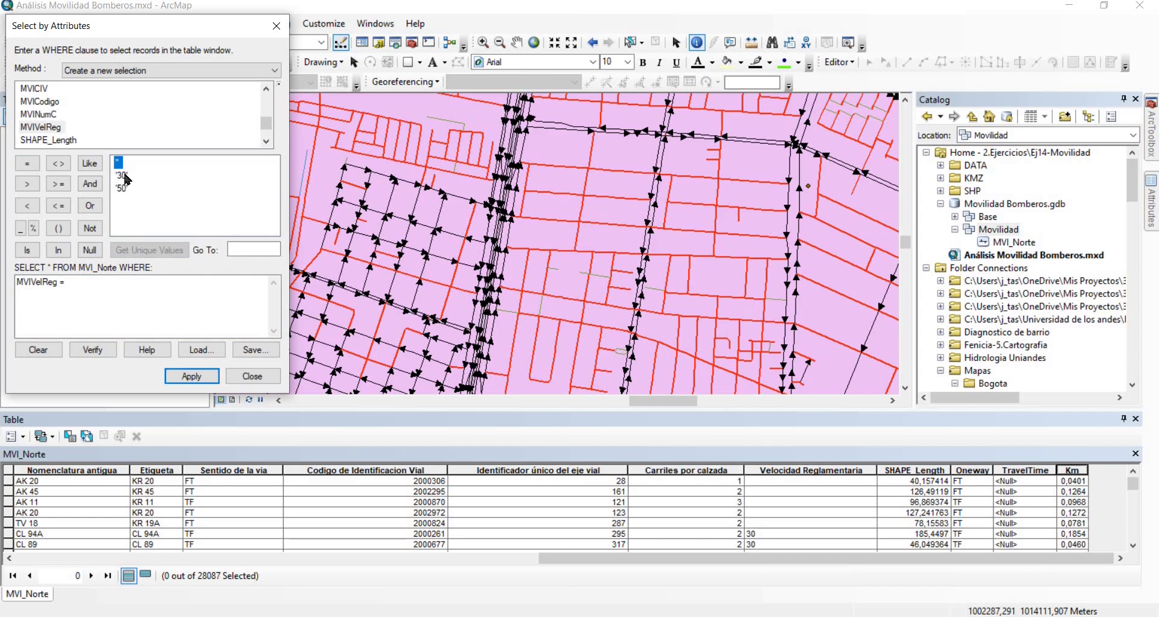
double_click(125, 175)
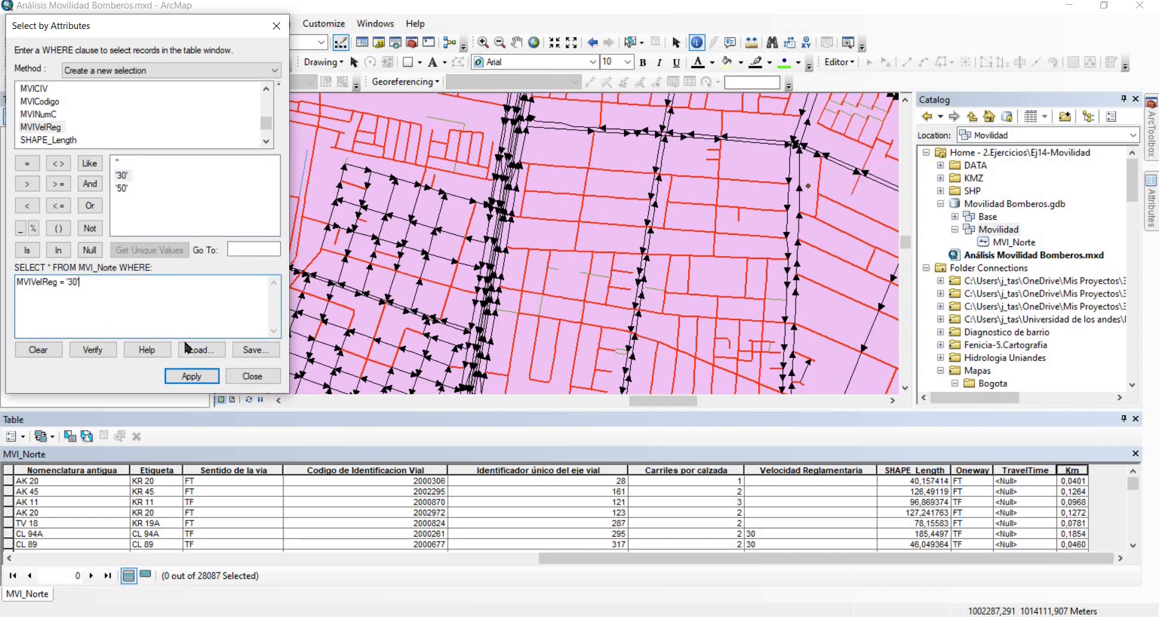
left_click(203, 373)
left_click(260, 377)
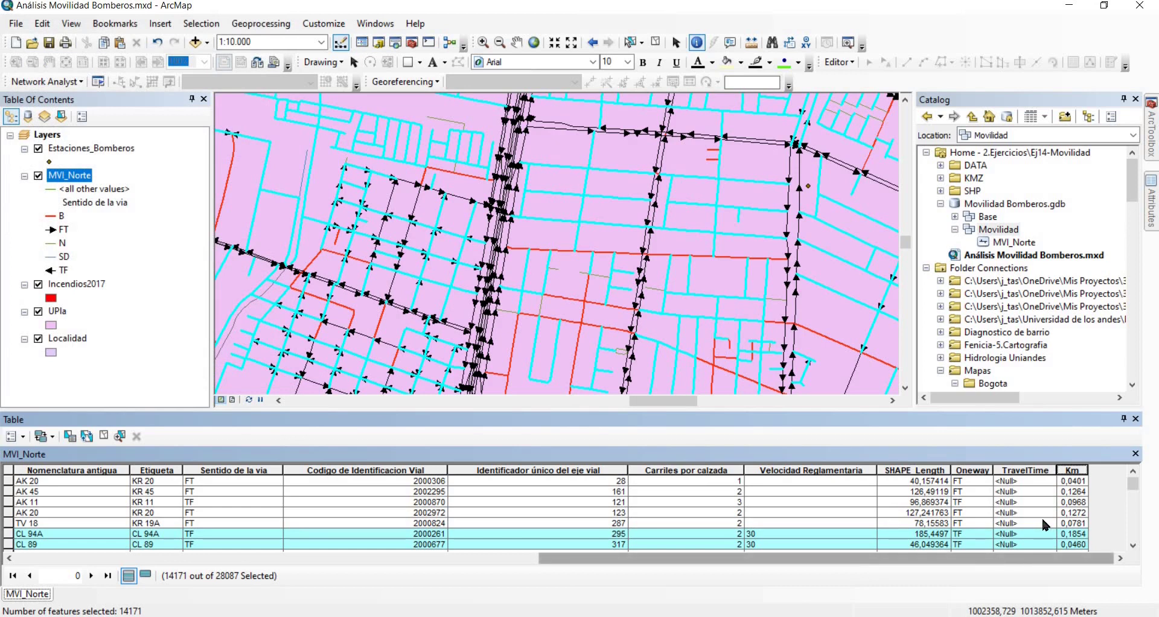
Start a TravelTime field calculation outside an edit session for the selected roads, entering [Km] divided by [MVIVelReg] as the expression
right_click(1024, 469)
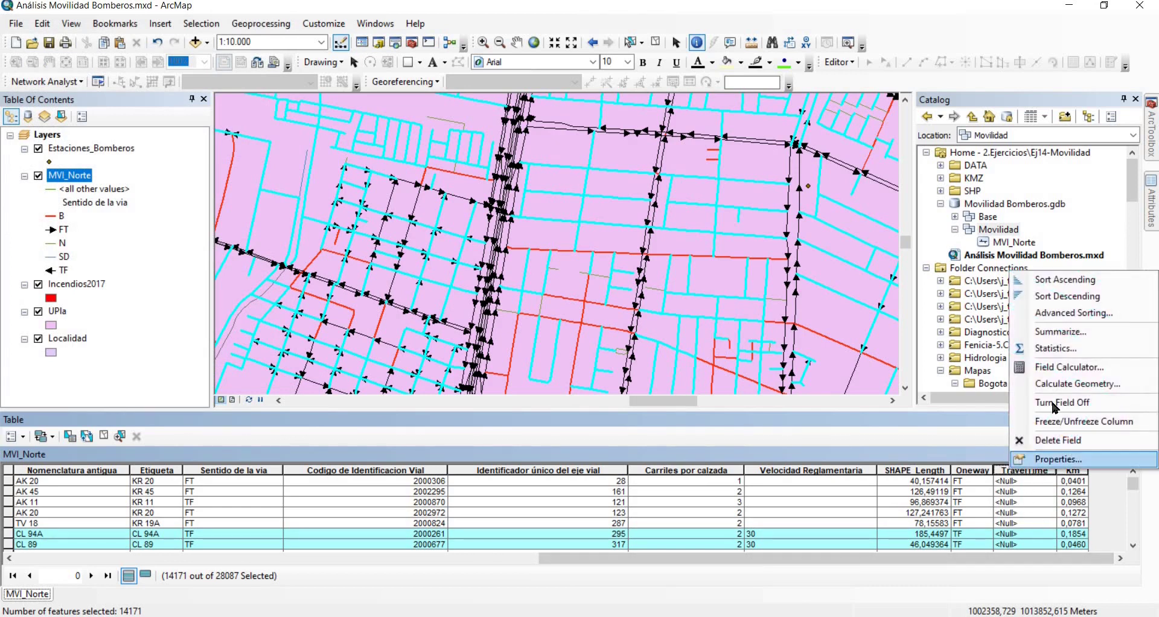
left_click(1061, 369)
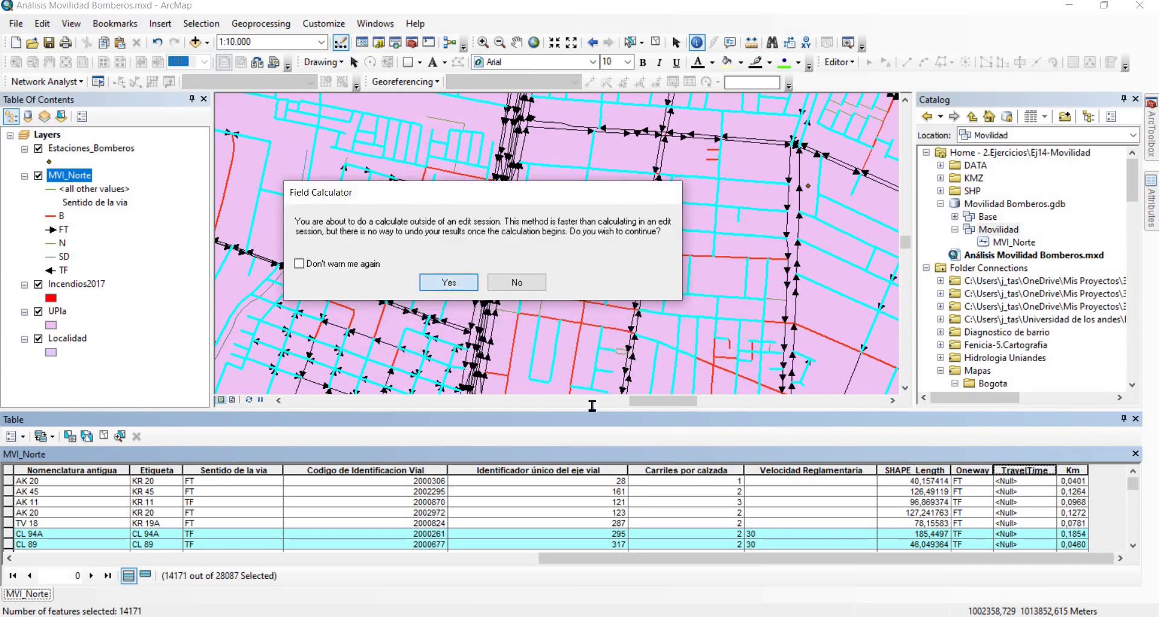
left_click(501, 326)
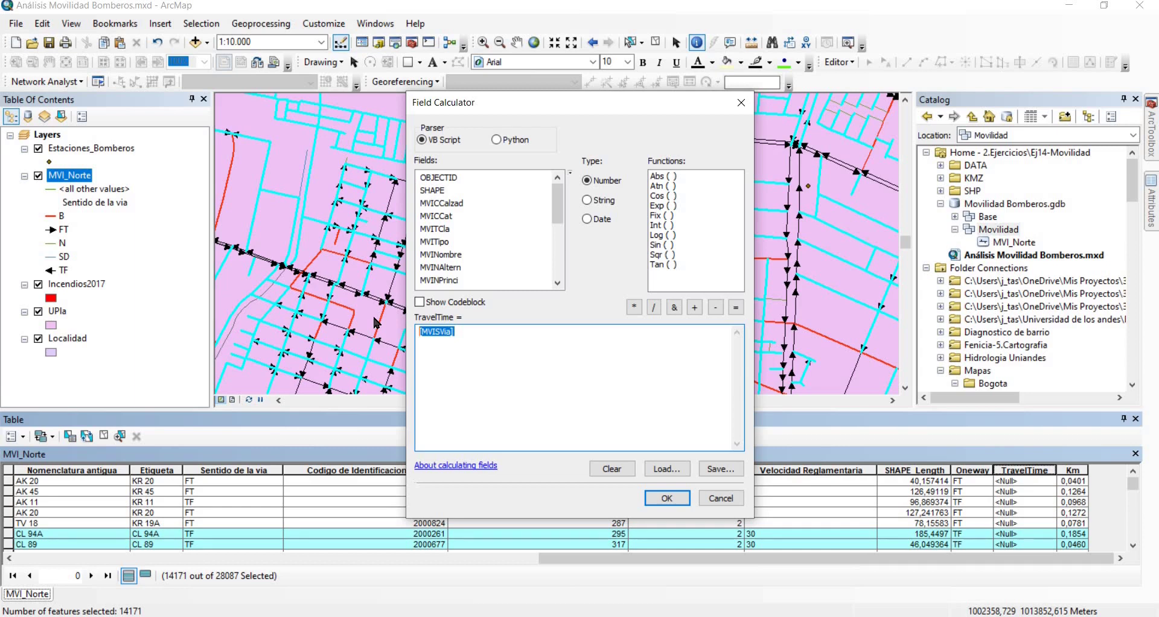
left_click_drag(674, 112, 533, 110)
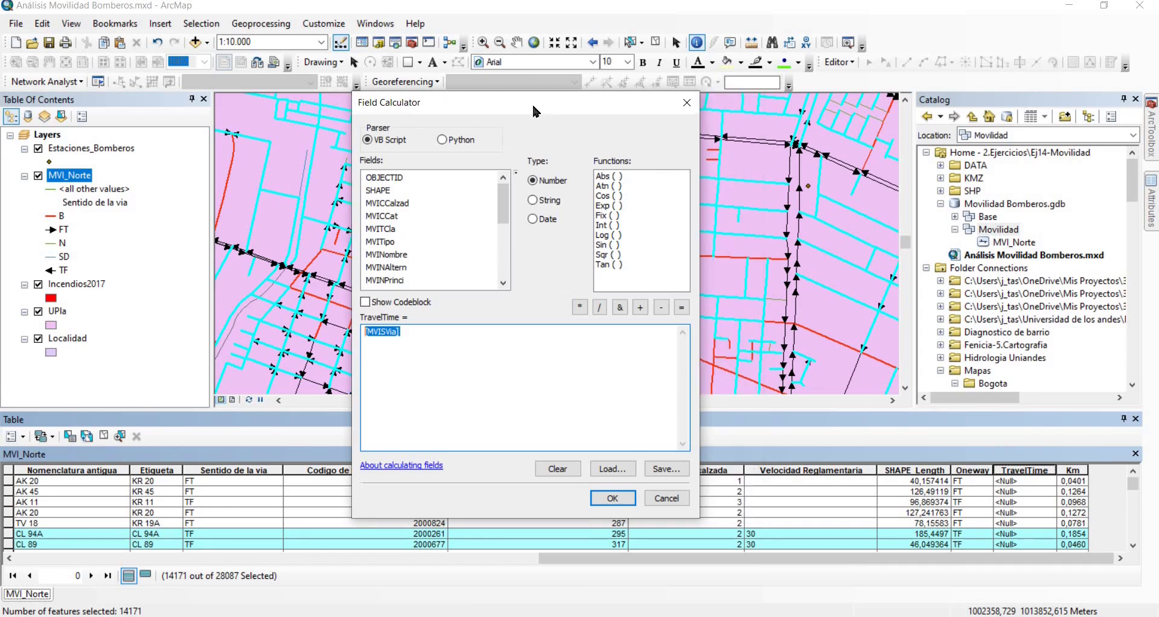
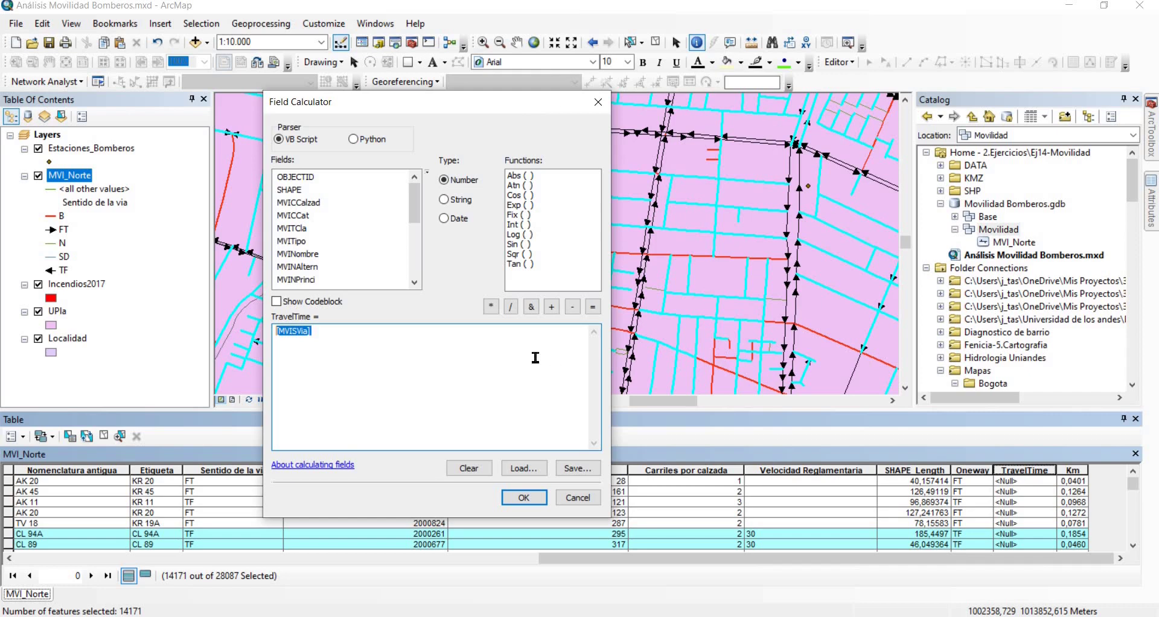
left_click(413, 252)
double_click(288, 280)
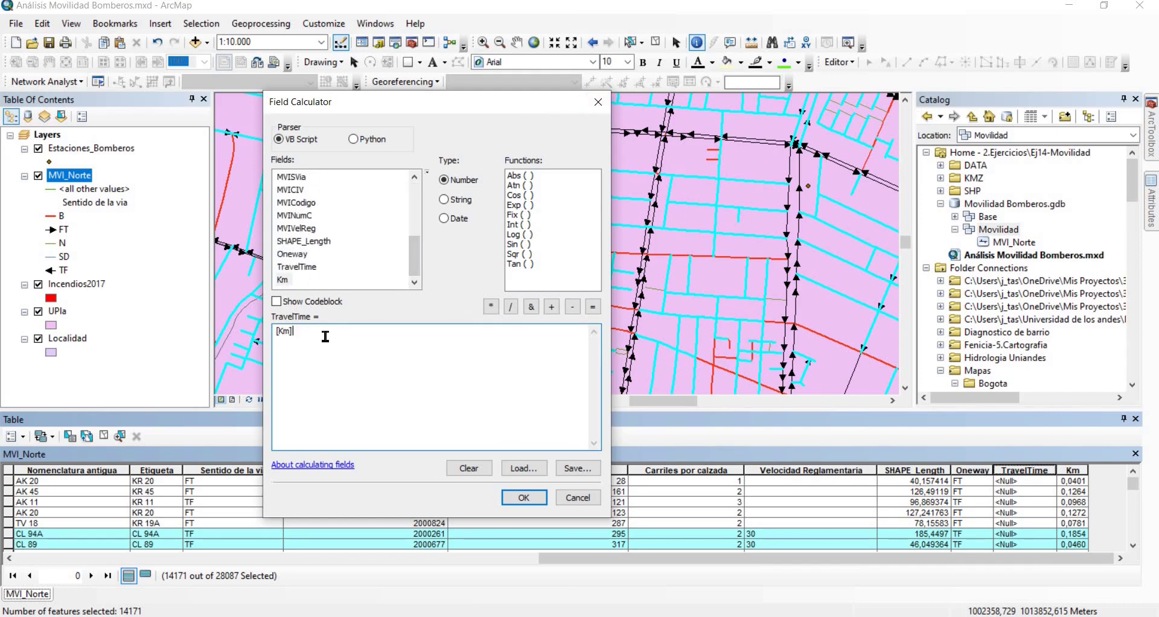
type("/")
double_click(301, 229)
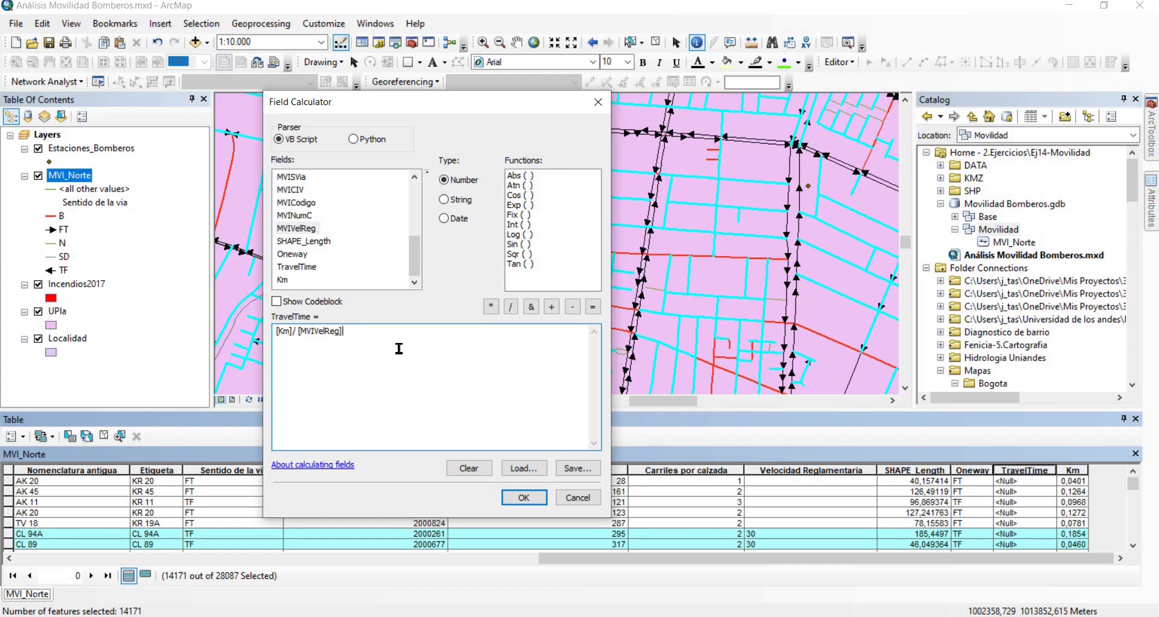
Enclose the Km-by-speed division in parentheses and multiply it by 60 in the TravelTime expression
type(")")
left_click(276, 331)
type("8")
key("BackSpace")
type(")")
key("BackSpace")
type("(")
left_click(415, 342)
type("*60")
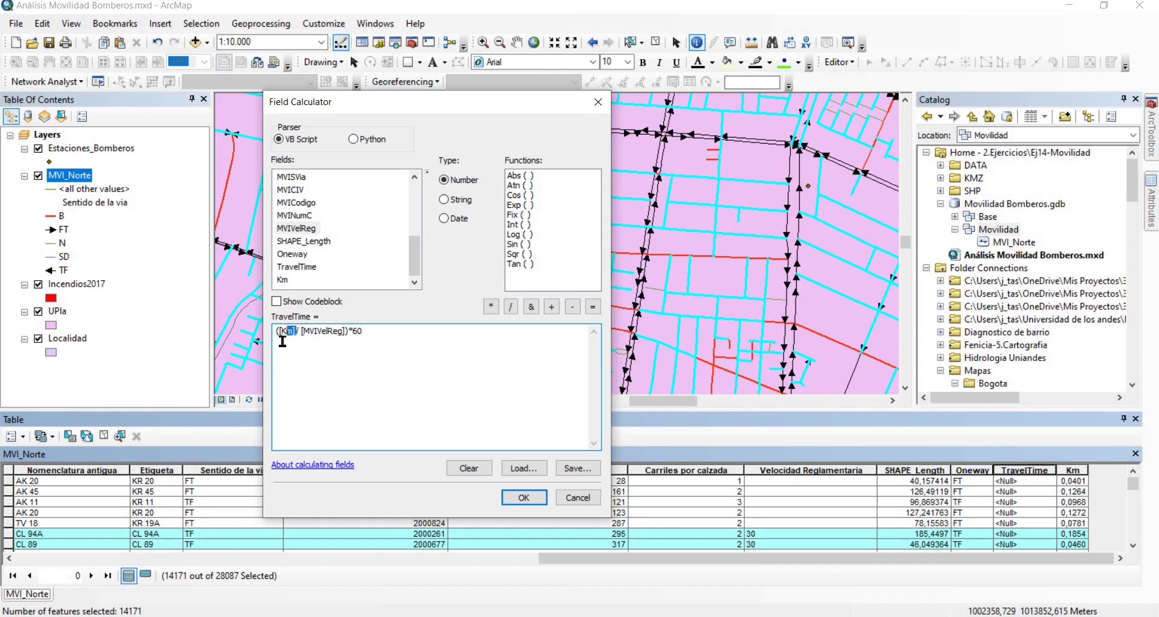
Replace [MVIVelReg] with 30 in the expression, calculate TravelTime for the selected roads and check the filled rows
left_click_drag(296, 335, 277, 337)
left_click_drag(301, 331, 348, 332)
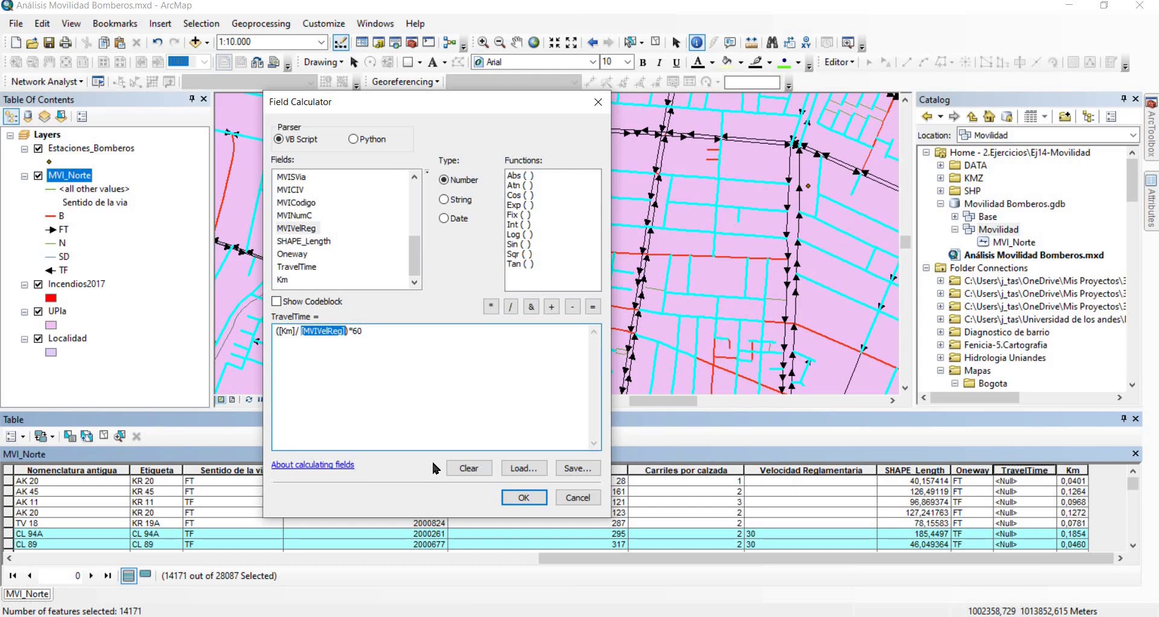
type("30")
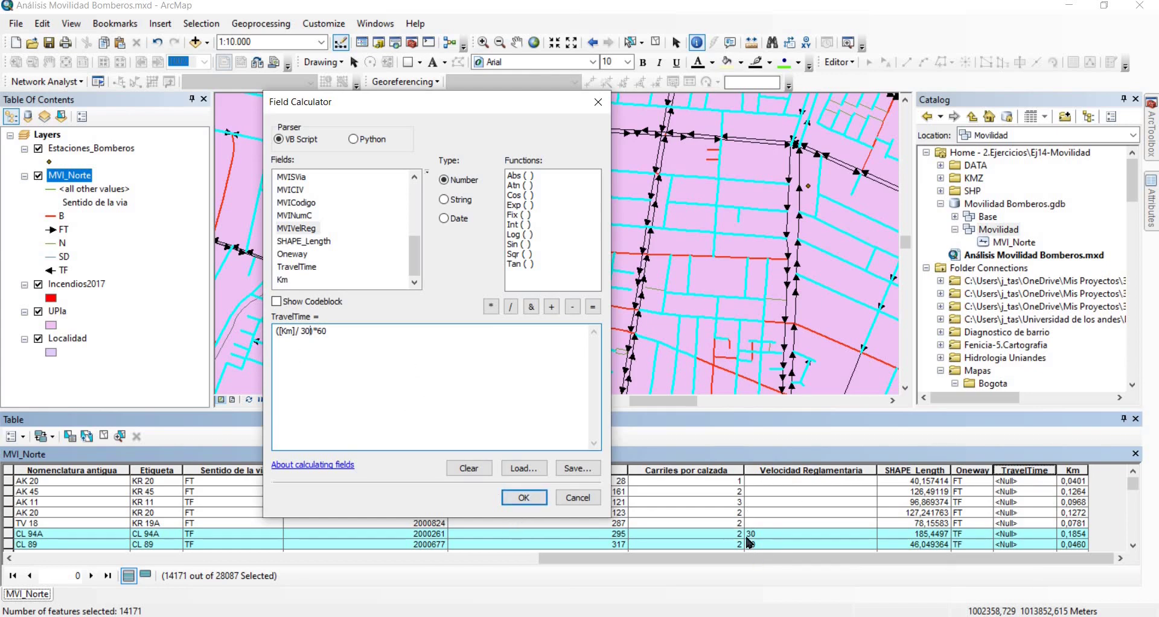
left_click(518, 497)
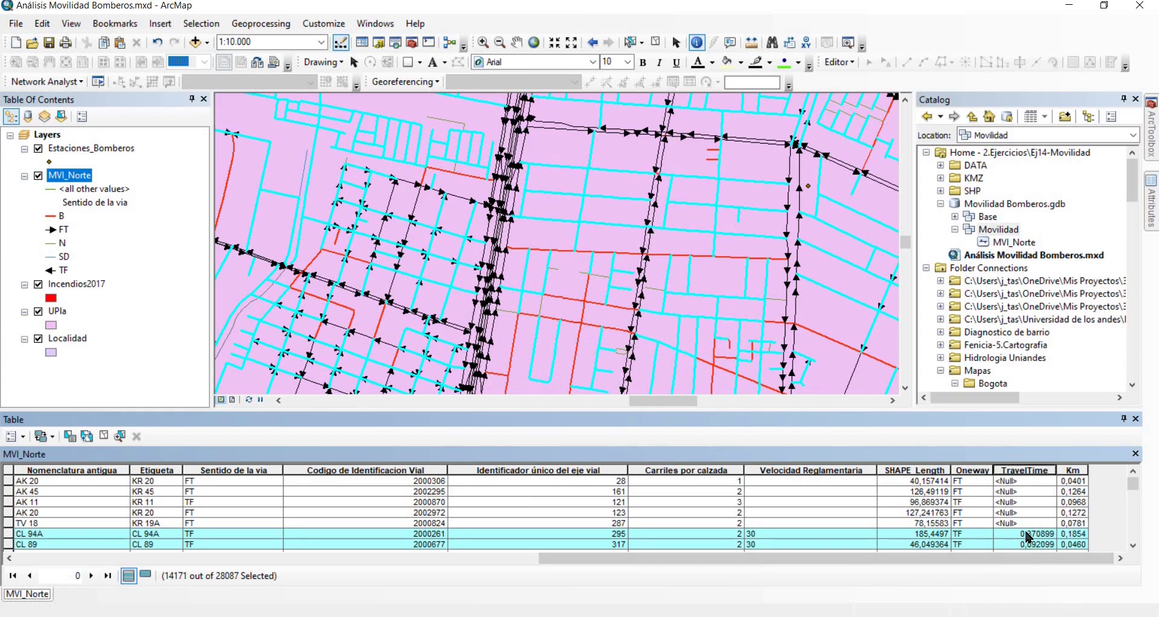
scroll(1030, 543, "down", 1)
scroll(1039, 545, "down", 5)
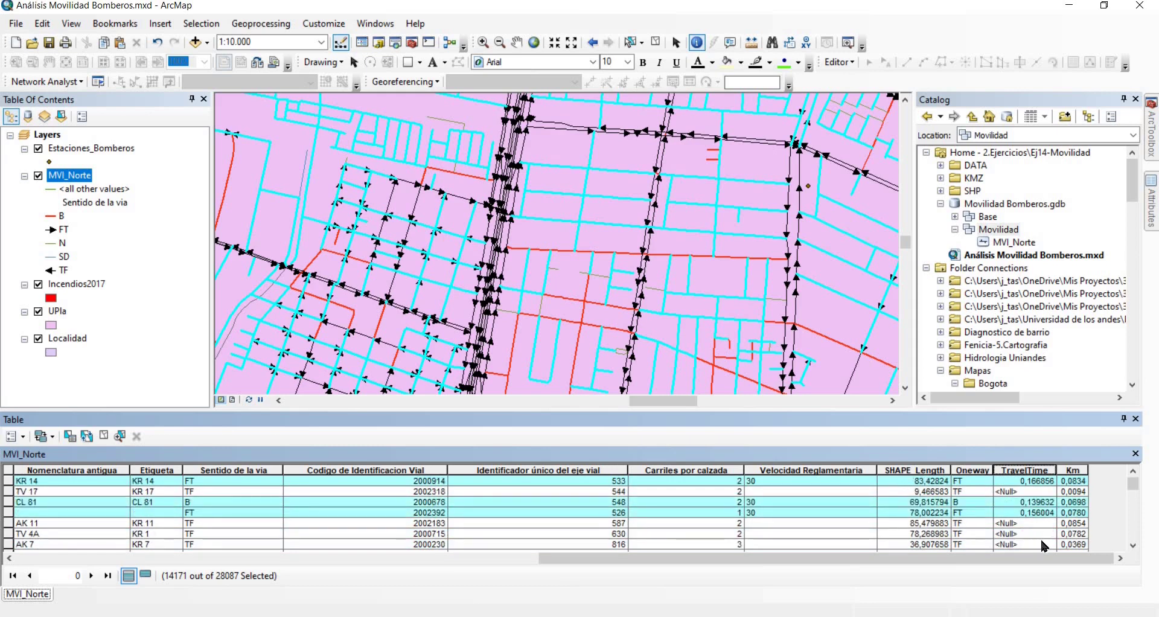
scroll(1041, 537, "down", 3)
scroll(967, 498, "down", 1)
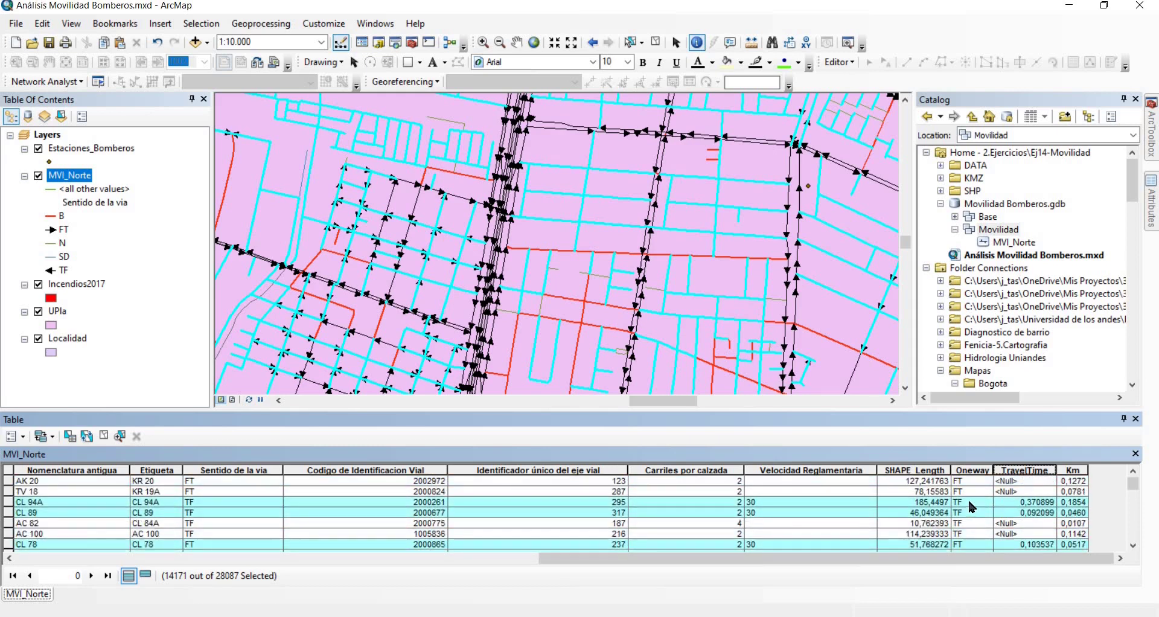
Select the MVI_Norte roads that match MVIVelReg = '50' by attributes as a new selection
left_click(23, 436)
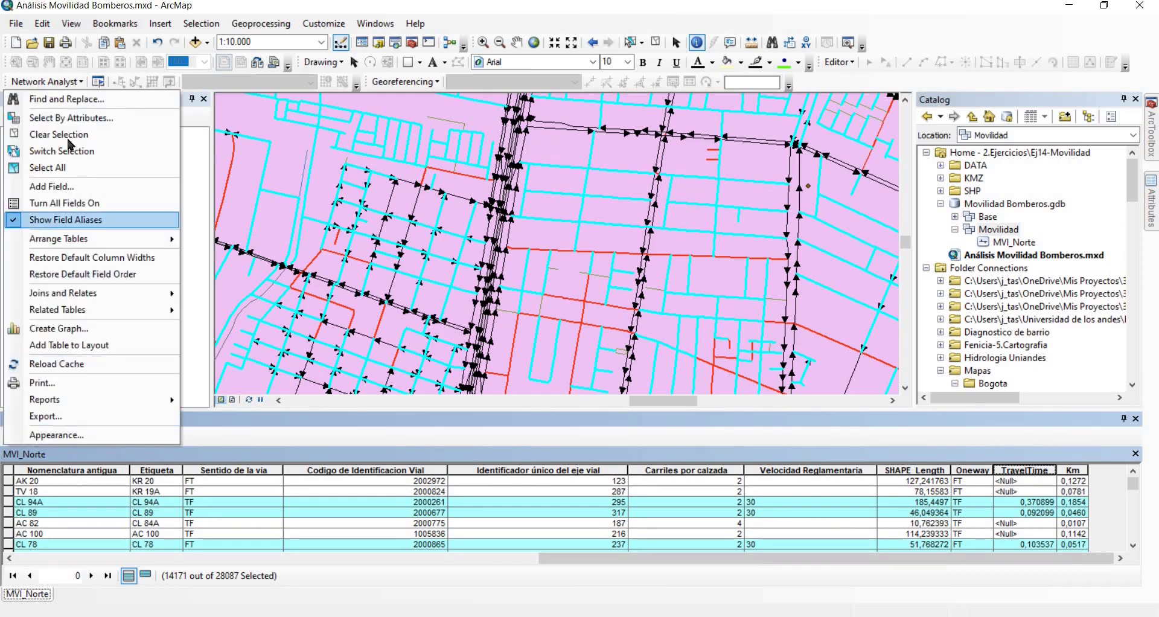
left_click(78, 119)
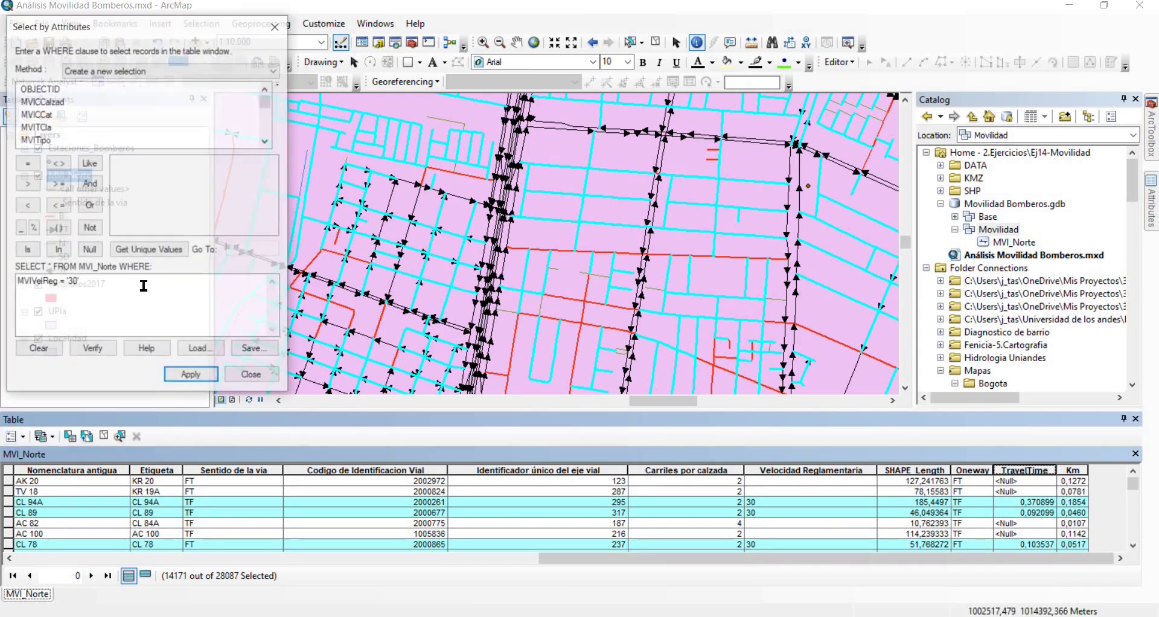
left_click(103, 277)
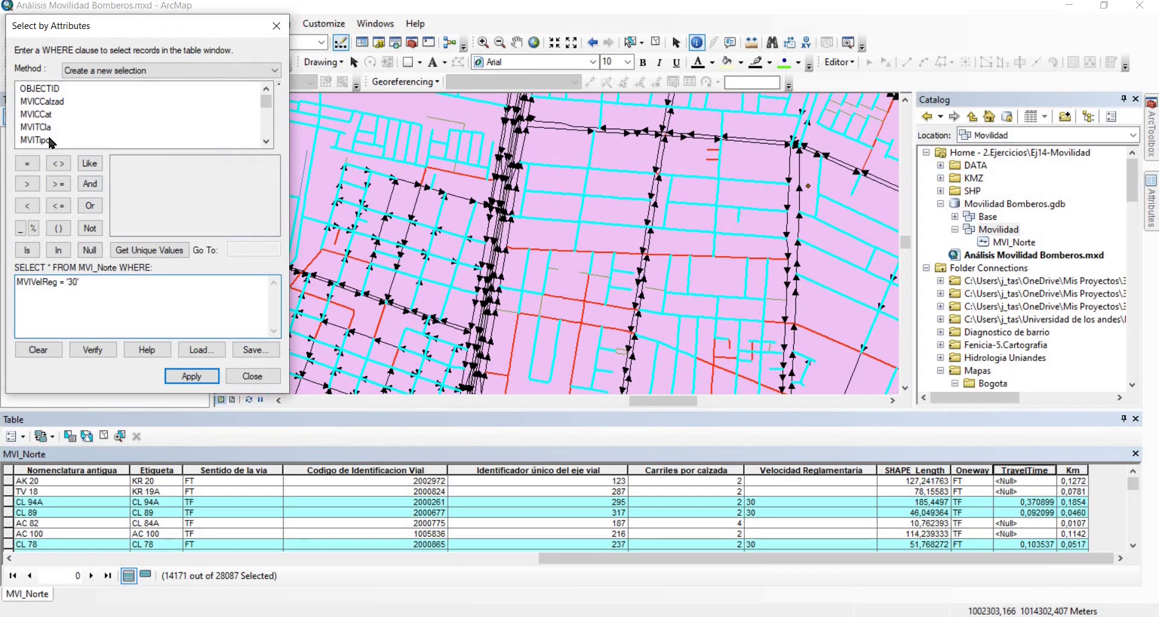
scroll(53, 138, "down", 3)
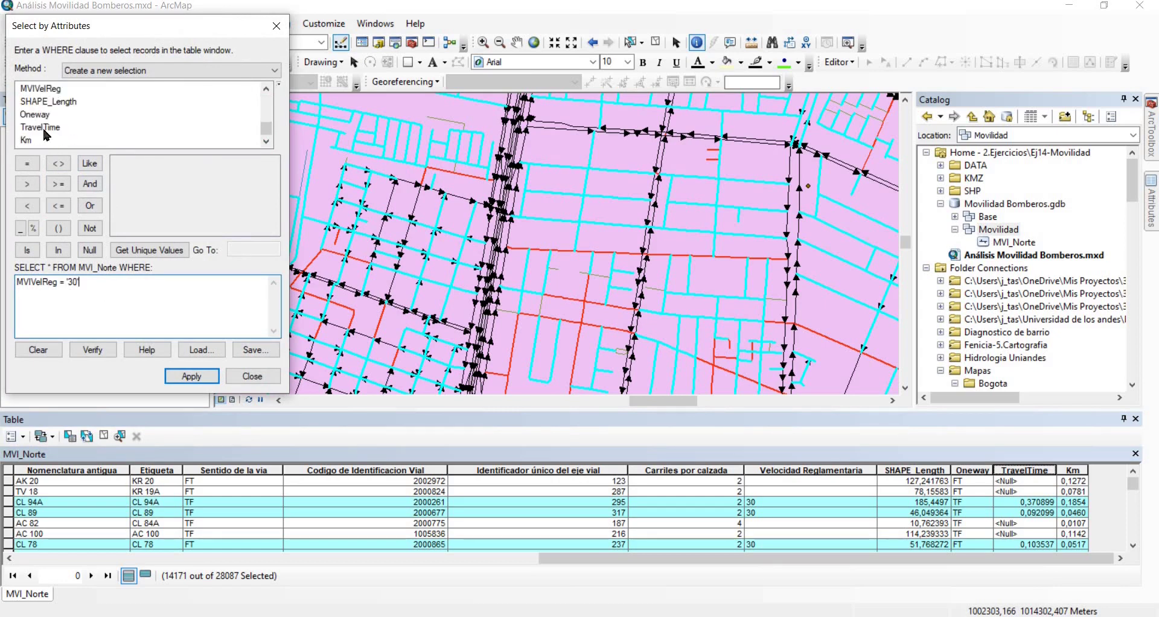
left_click(42, 89)
left_click(121, 252)
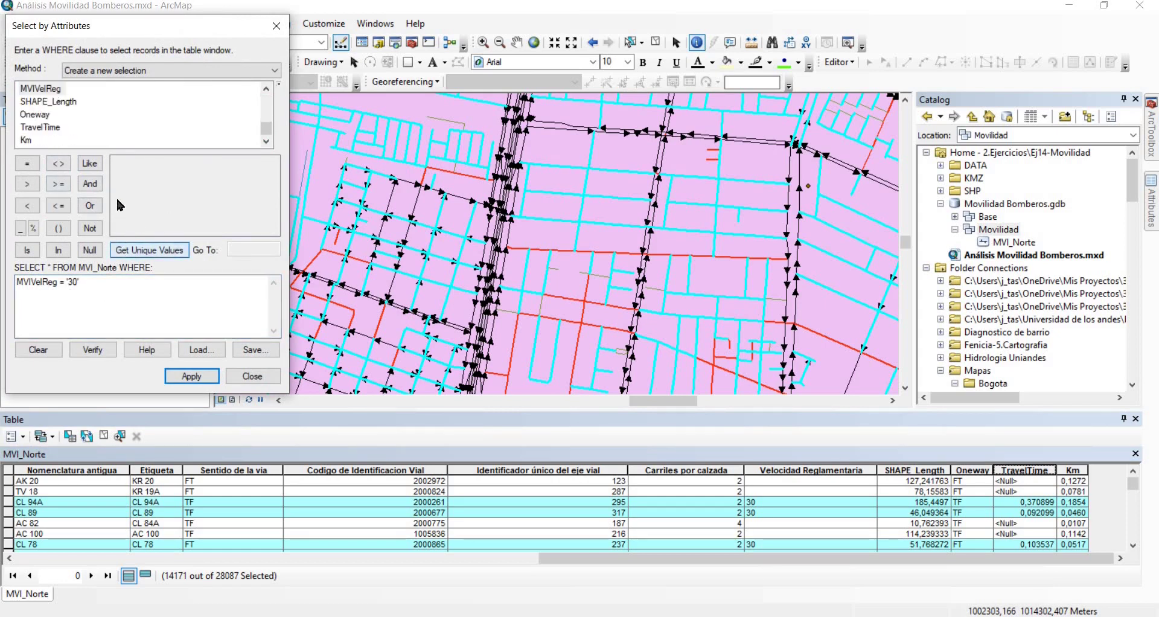
left_click(107, 294)
double_click(73, 282)
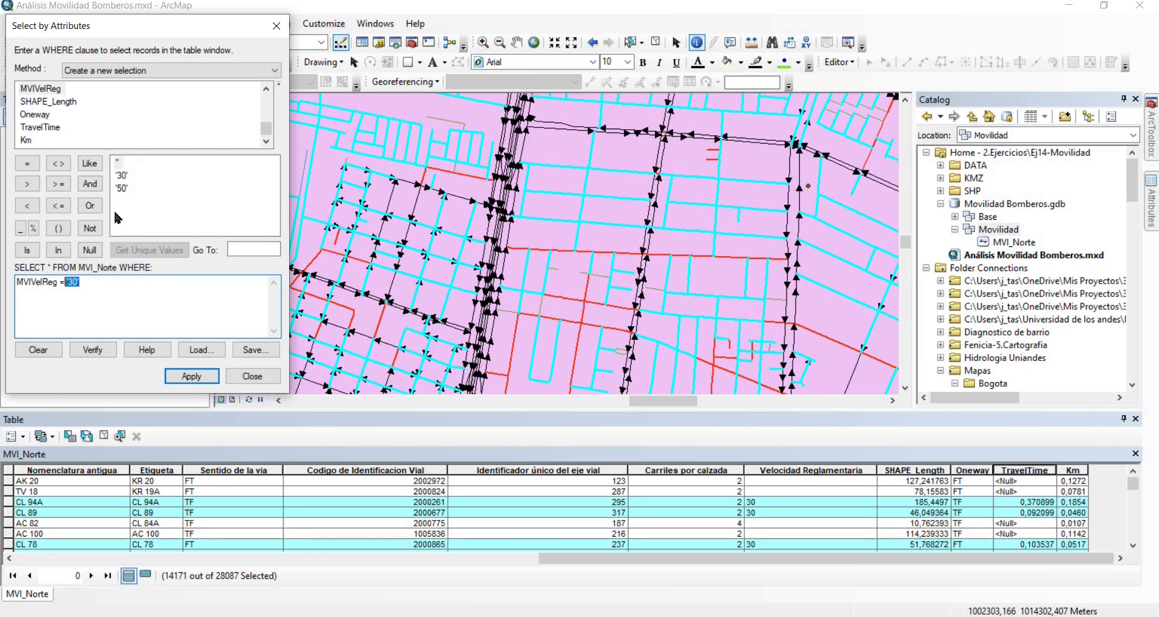
left_click(123, 188)
type("'50'")
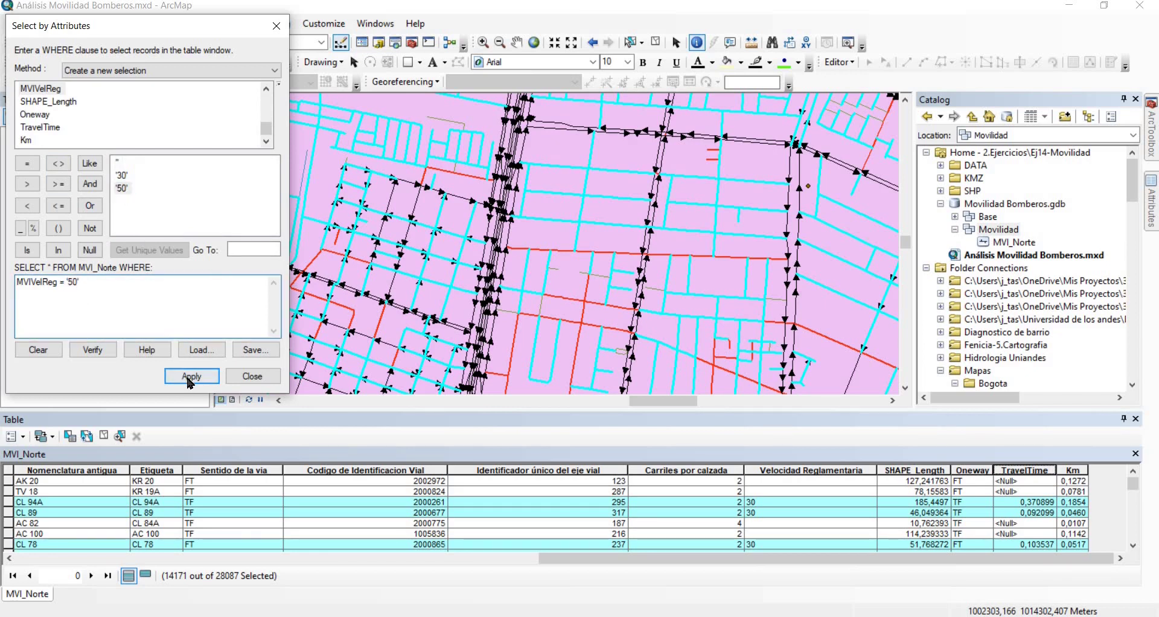
left_click(192, 376)
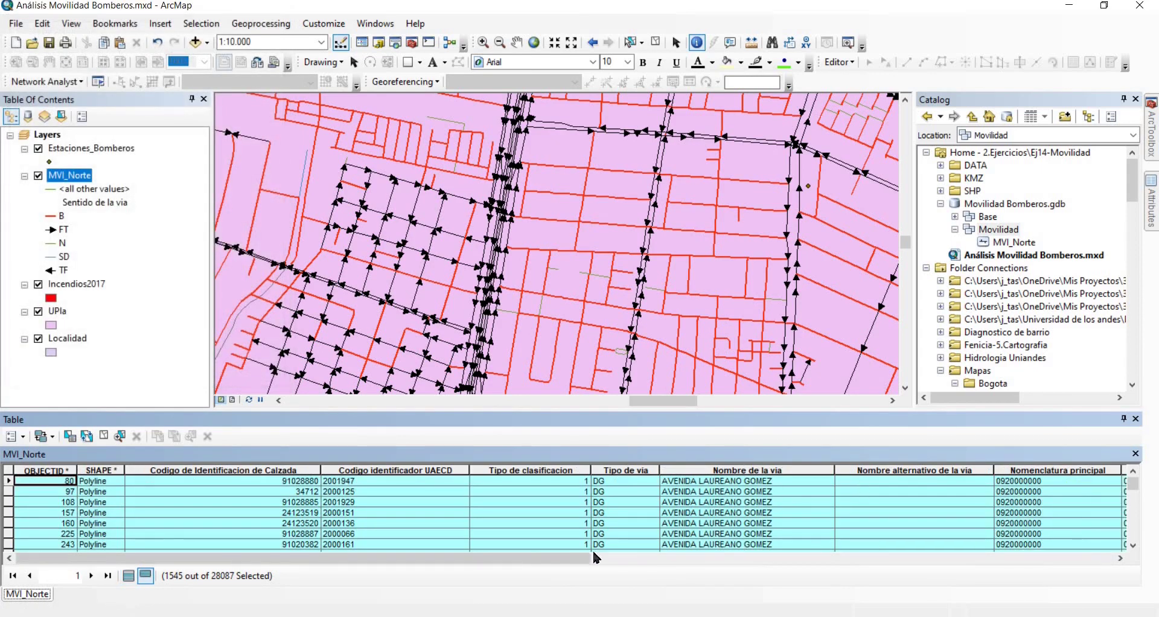
Calculate TravelTime outside an edit session for the selected roads as ([Km]/50)*60
left_click(682, 558)
left_click(1104, 558)
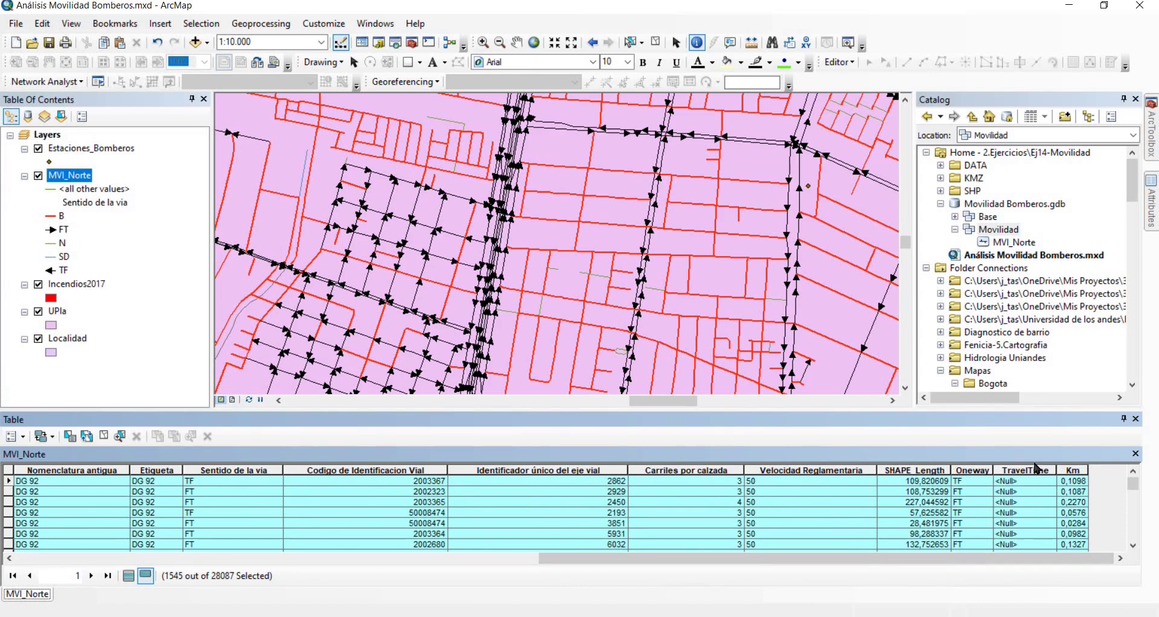
right_click(1012, 472)
left_click(1054, 369)
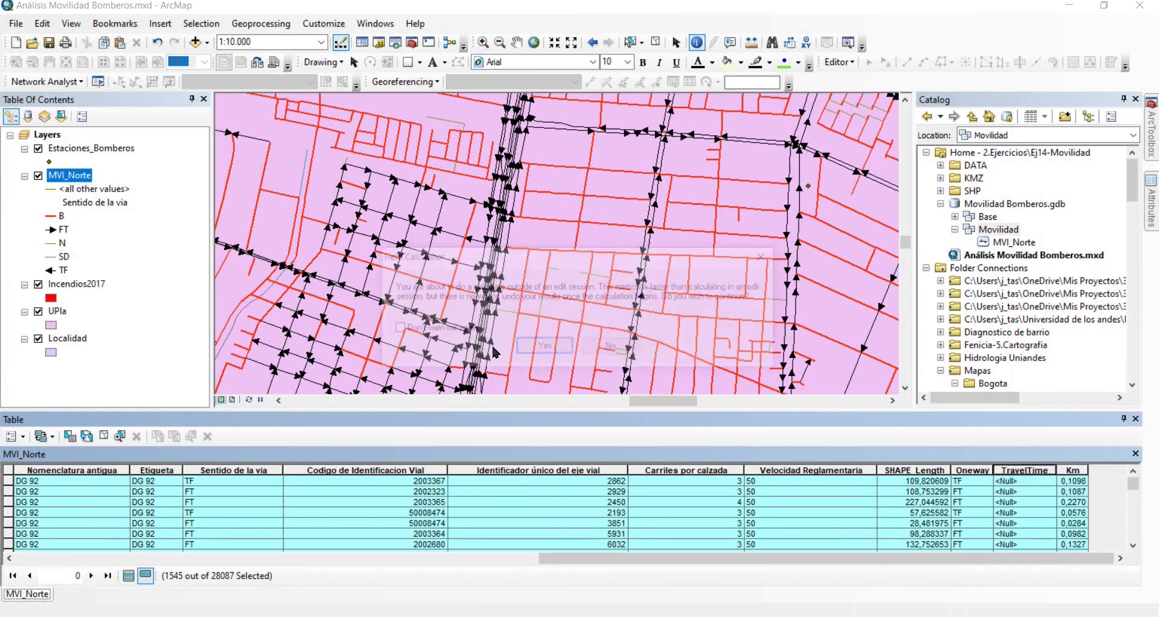
left_click(545, 347)
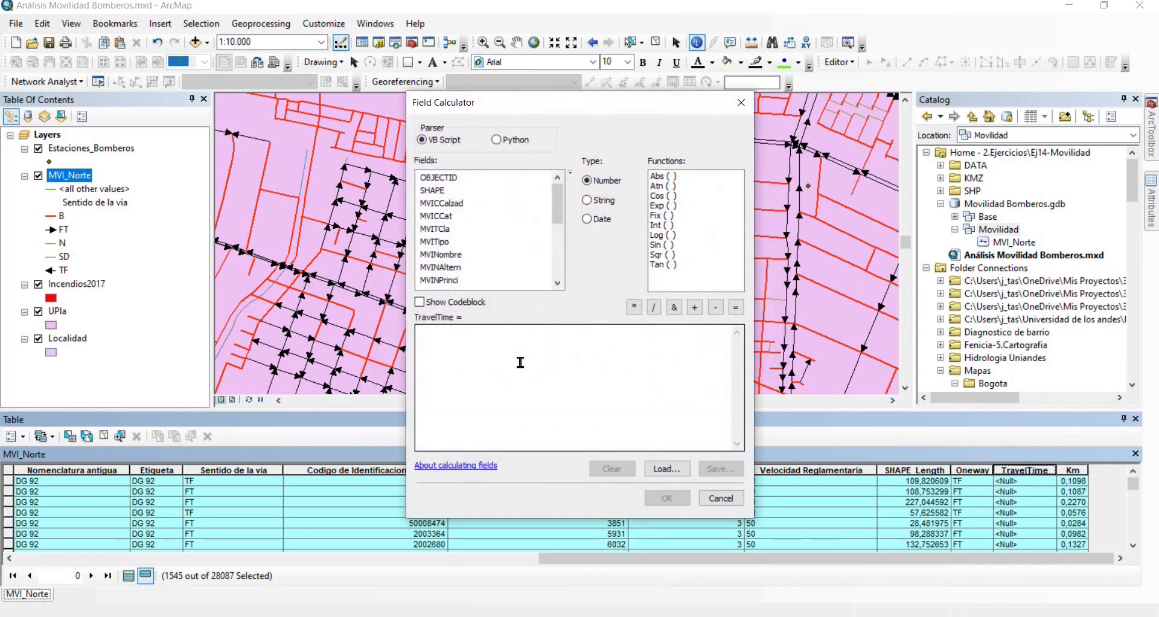
left_click(567, 357)
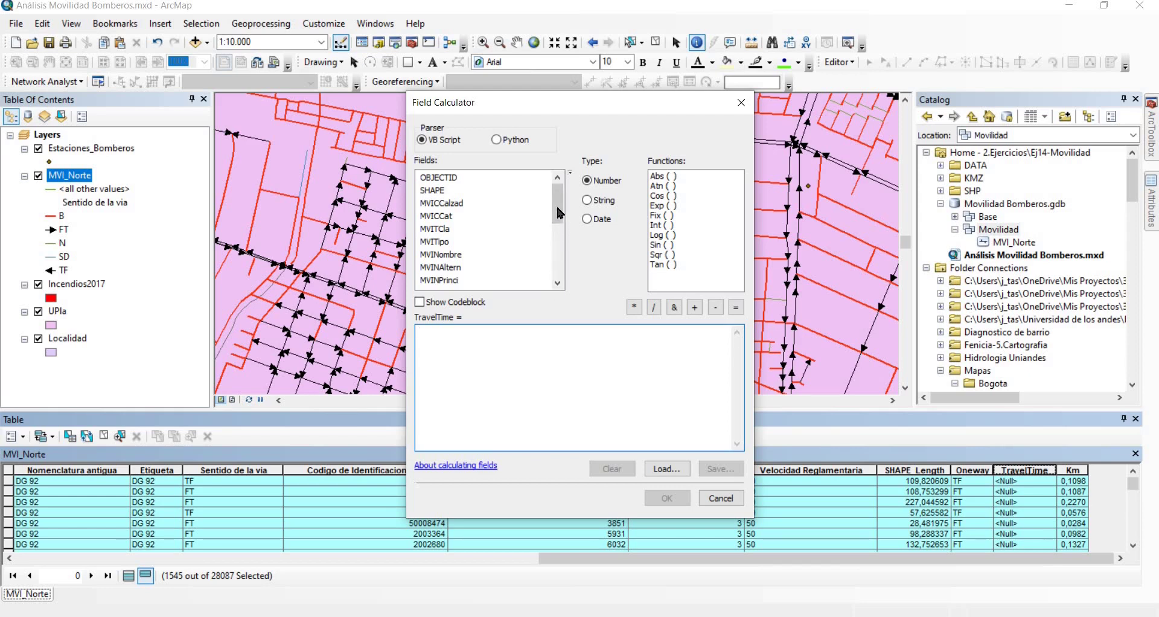
scroll(531, 284, "down", 3)
double_click(426, 280)
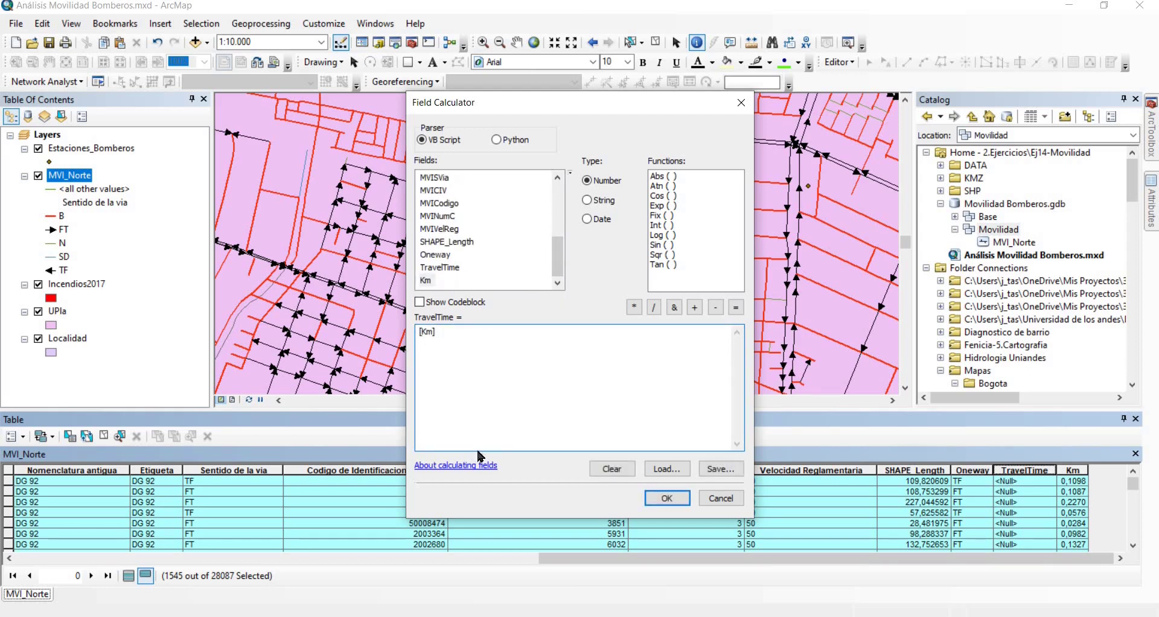
type(")")
key("BackSpace")
type("(")
left_click(687, 496)
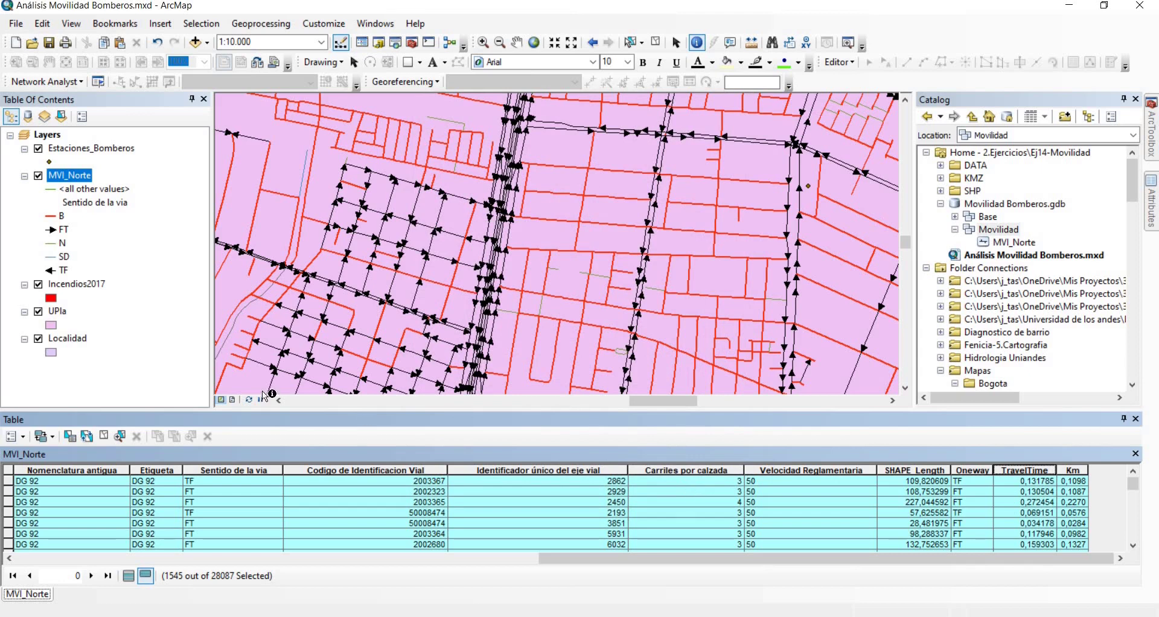
Begin a new attribute selection of MVI_Norte roads, listing the unique MVIVelReg values to replace '50' in the query
left_click(24, 441)
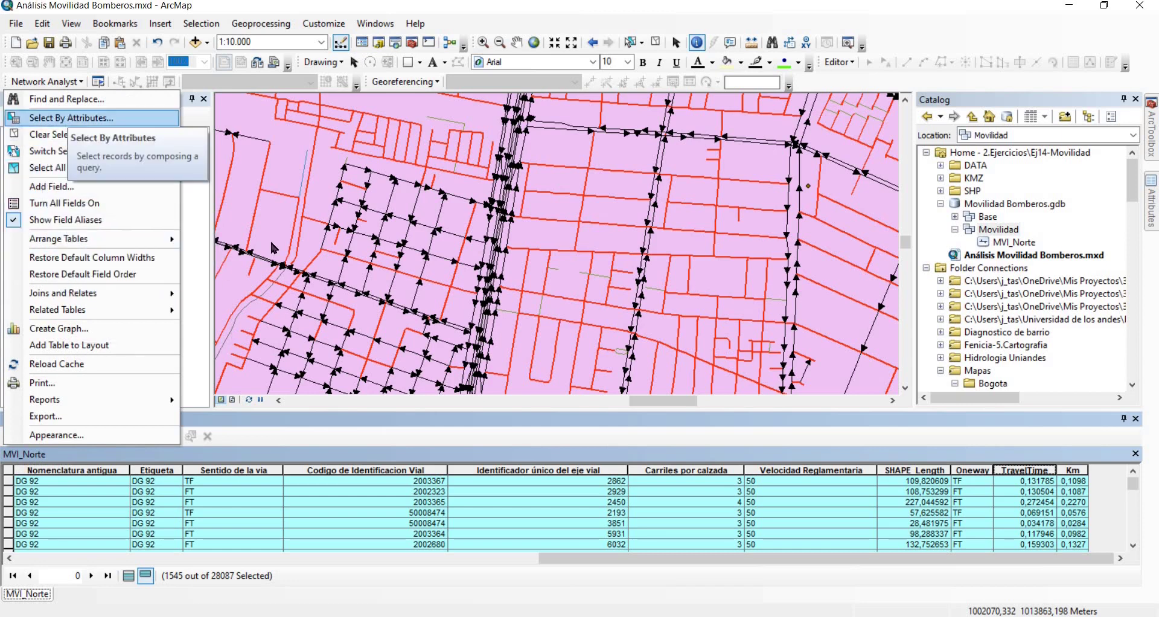
left_click(72, 118)
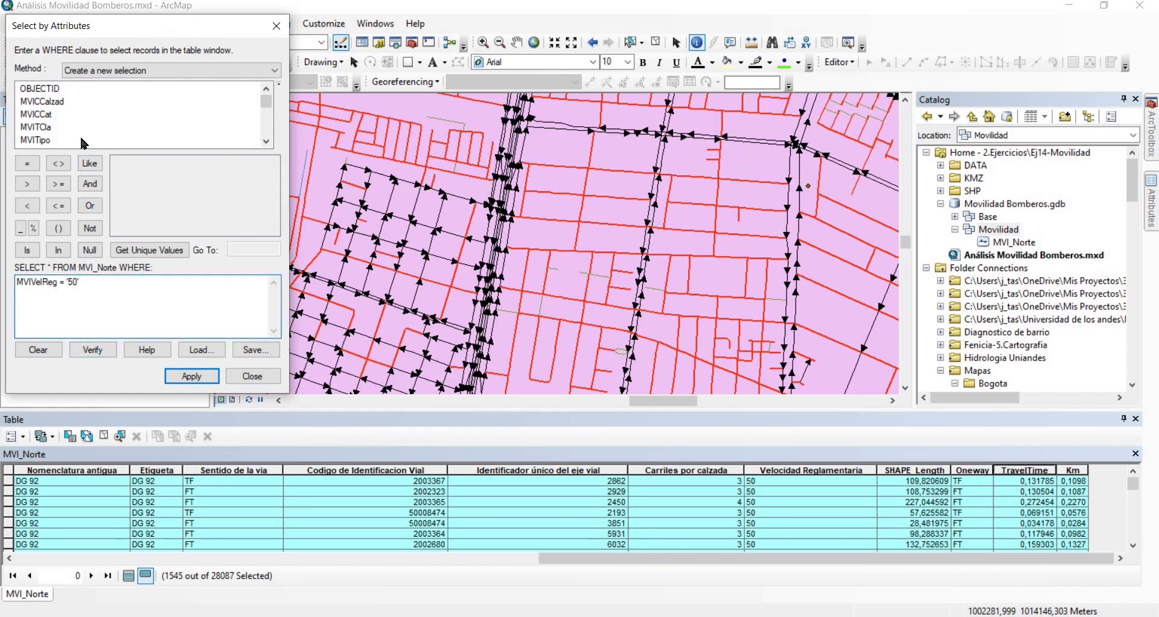
scroll(44, 130, "down", 5)
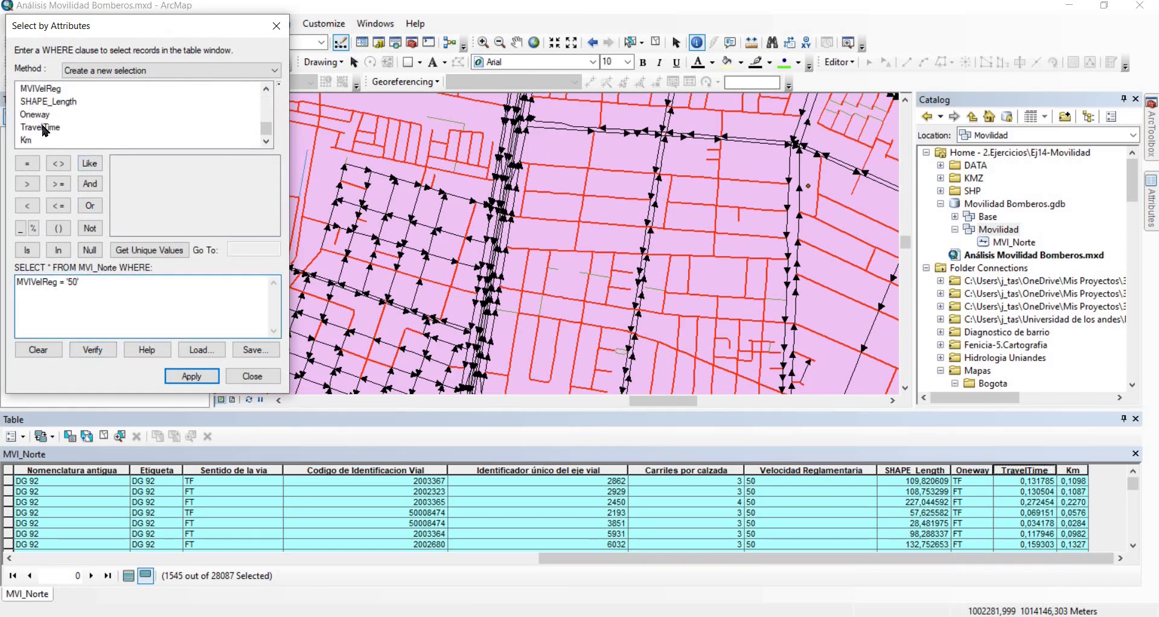
left_click(47, 89)
left_click(149, 250)
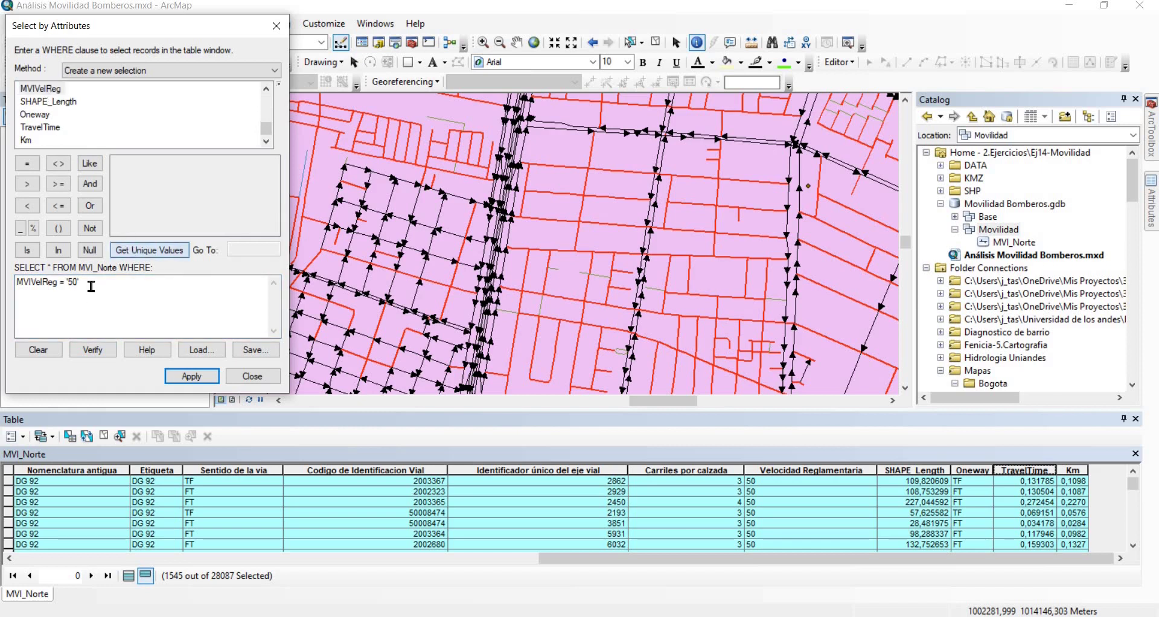
double_click(71, 283)
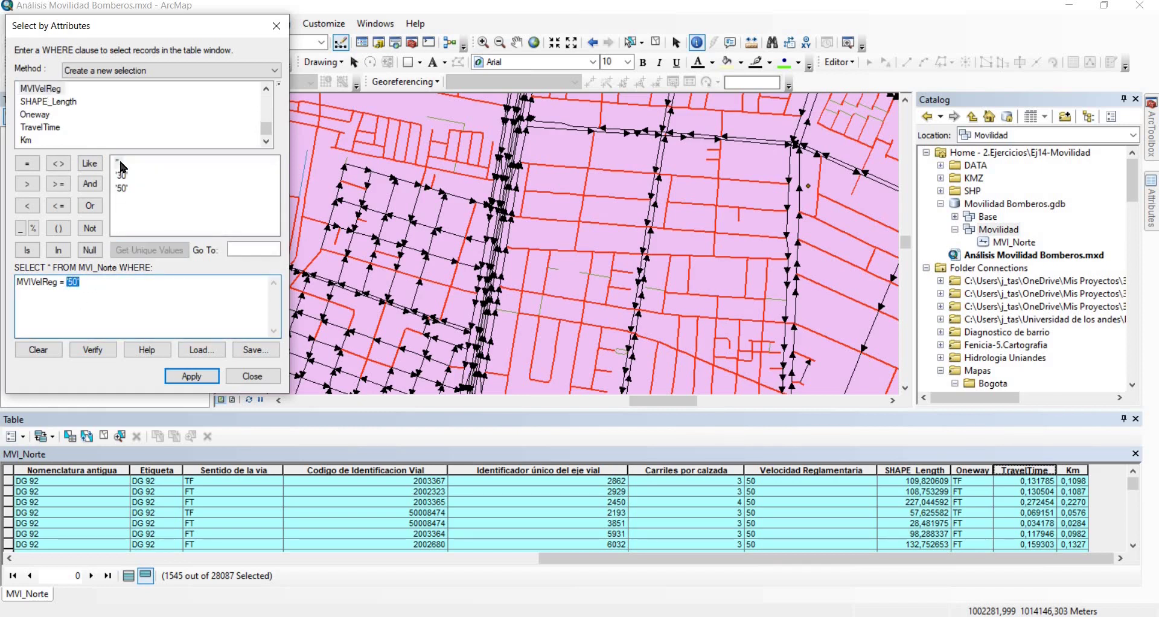
Select the MVI_Norte records whose regulatory speed is blank, using the clause MVIVelReg = ''
type("'")
left_click(203, 375)
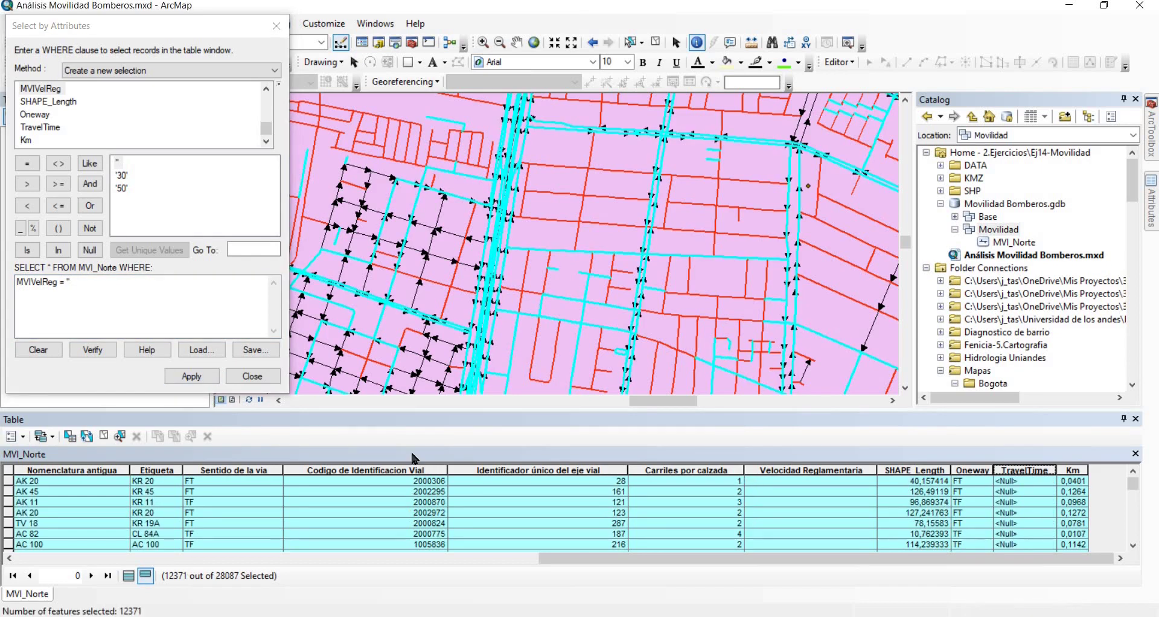
left_click(252, 375)
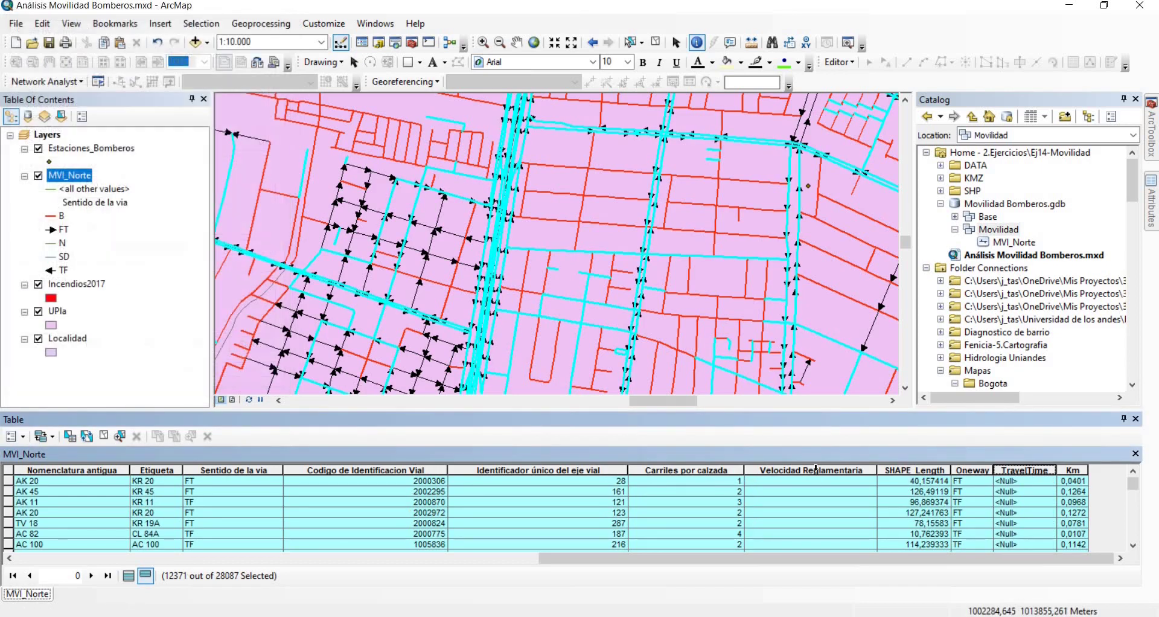
Calculate the TravelTime field for the selected MVI_Norte records with the expression ([Km]/25)*60
right_click(1039, 469)
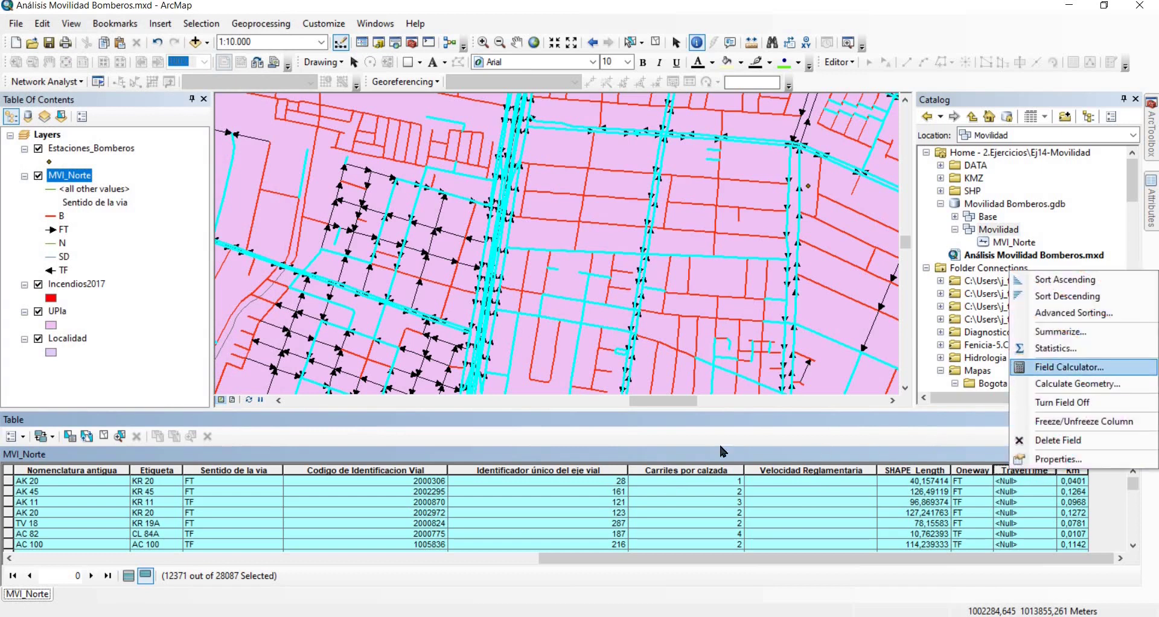
left_click(1057, 370)
left_click(545, 346)
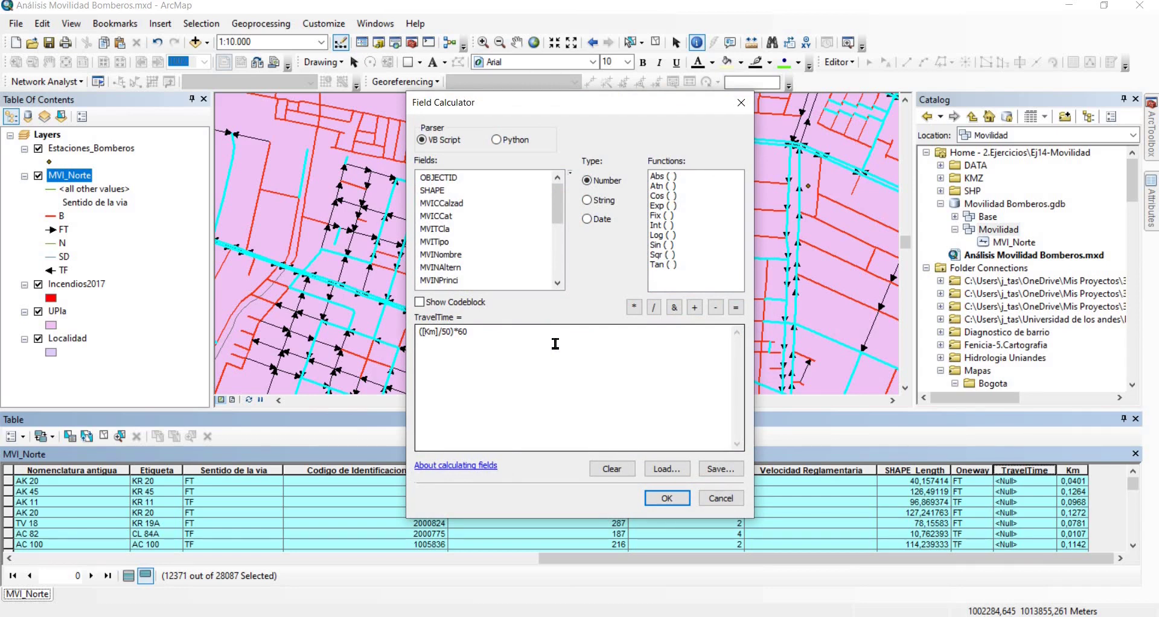
left_click(449, 334)
double_click(446, 332)
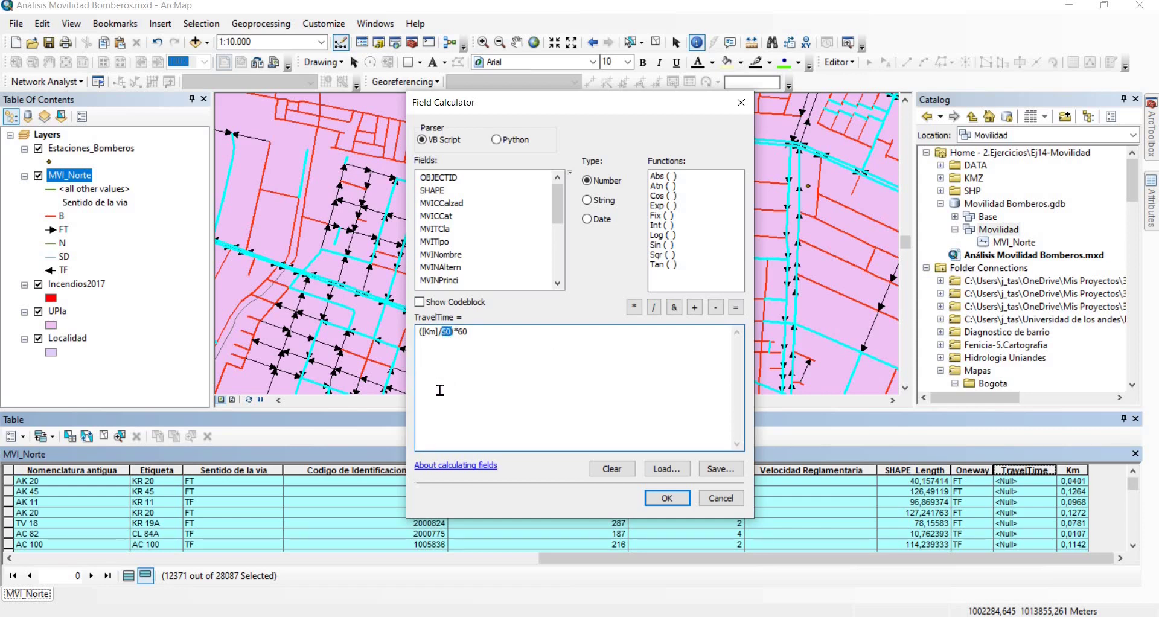
type("25")
left_click(667, 499)
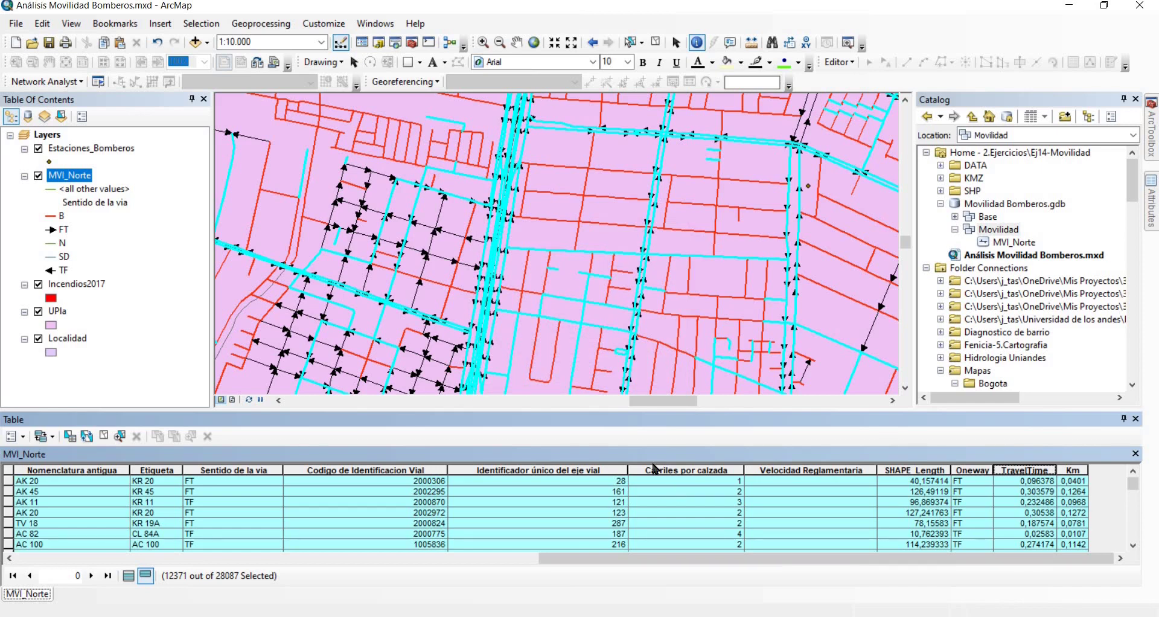
Clear the record selection in the MVI_Norte table and review the Oneway and TravelTime columns
left_click(104, 438)
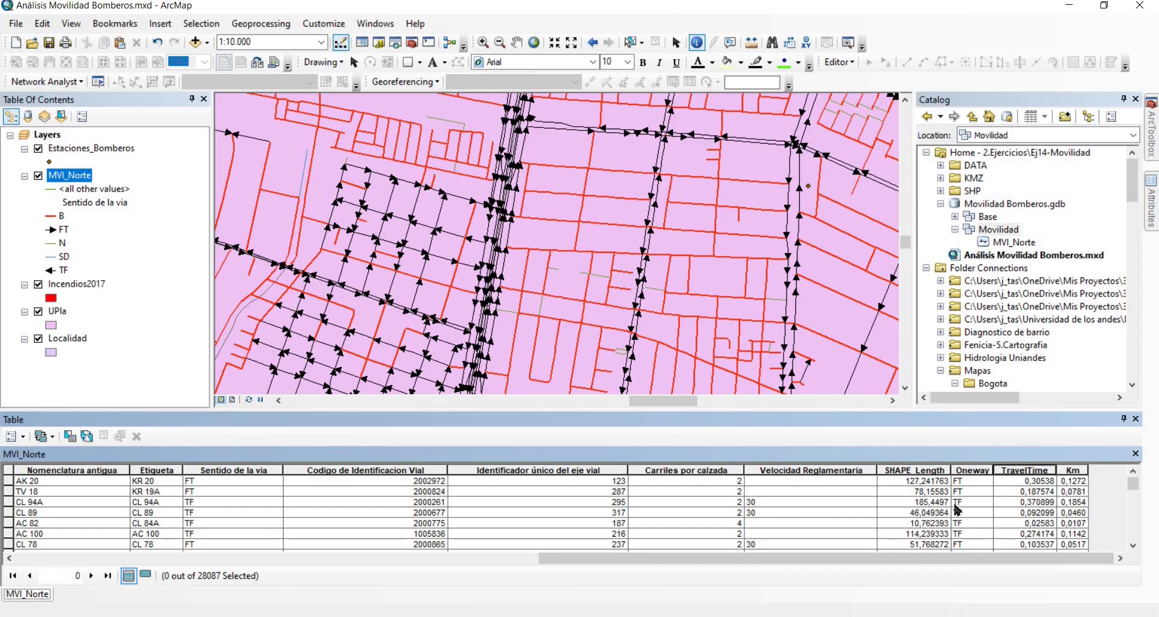
left_click(972, 471)
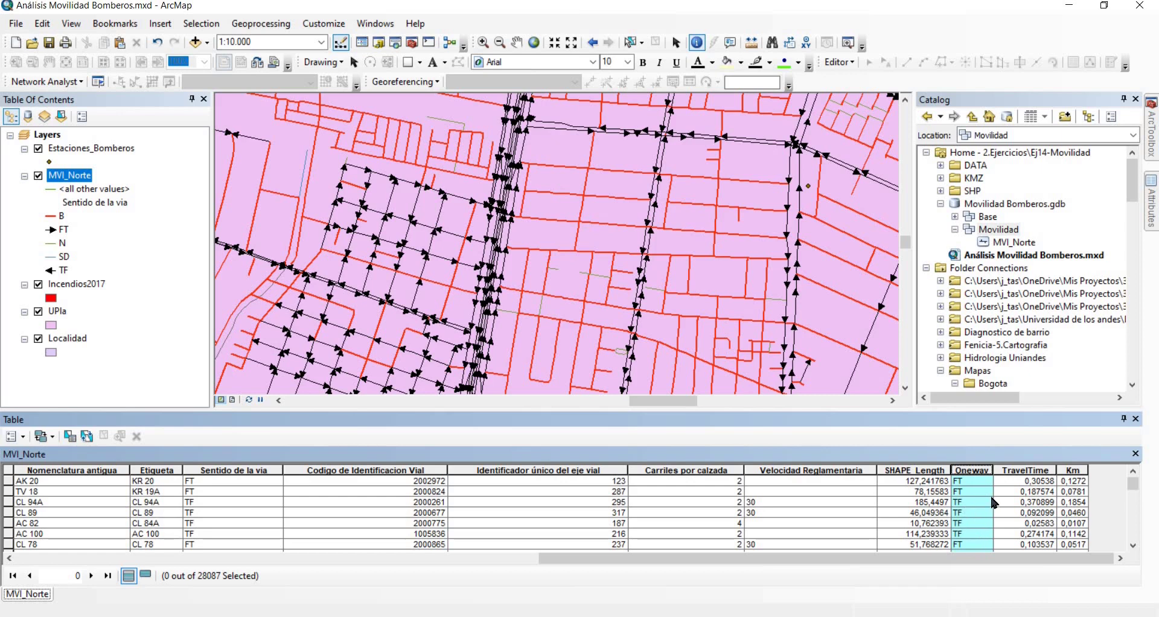
left_click(1027, 470)
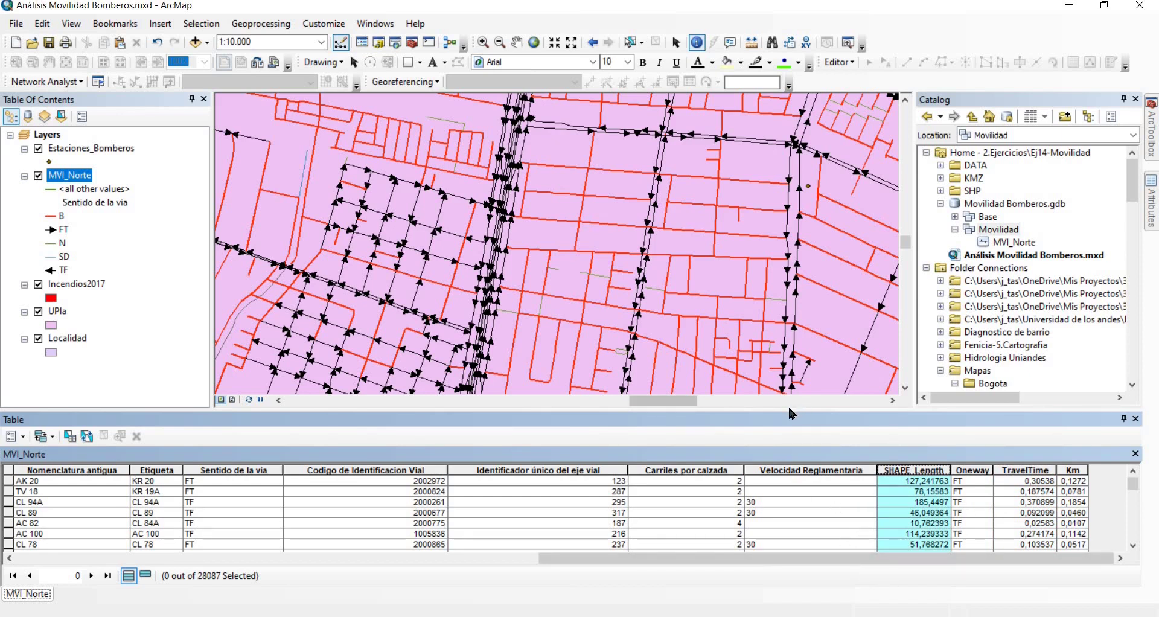
Start a new network dataset in the Movilidad feature dataset, keeping the name Movilidad_ND and version 10.1
right_click(1001, 234)
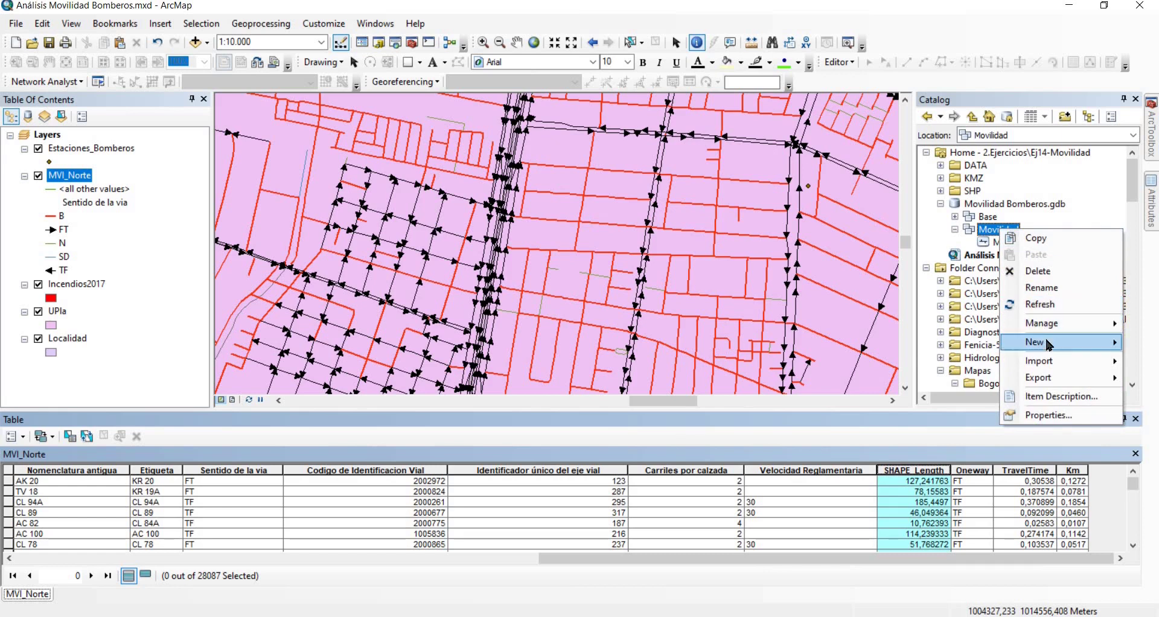
mouse_move(1049, 345)
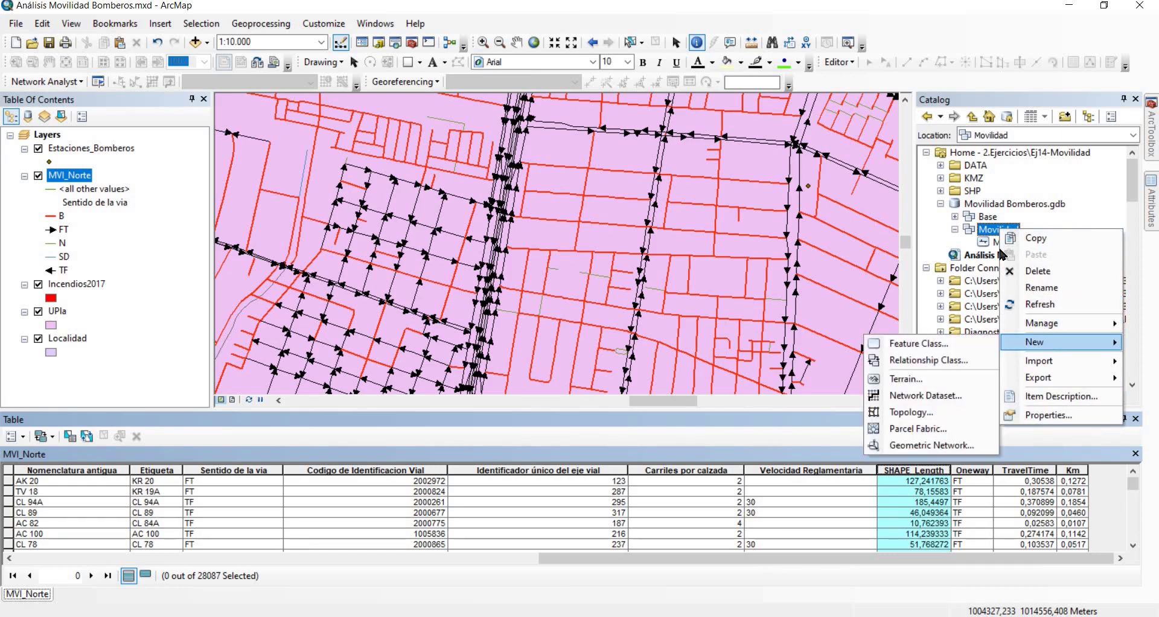
right_click(990, 232)
mouse_move(1041, 346)
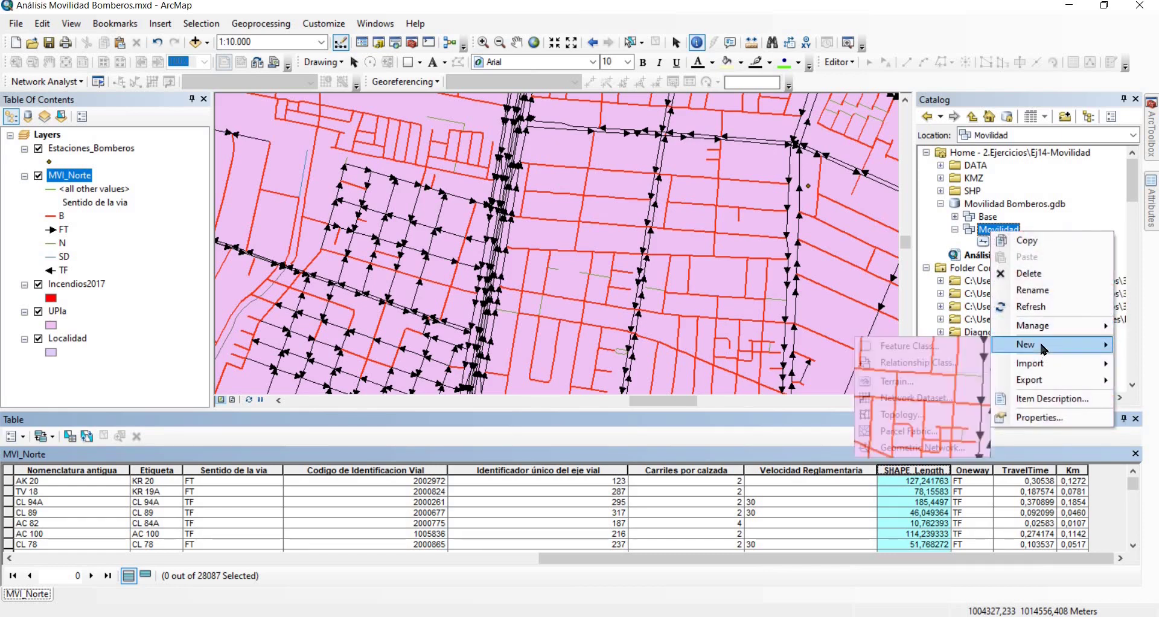
left_click(913, 397)
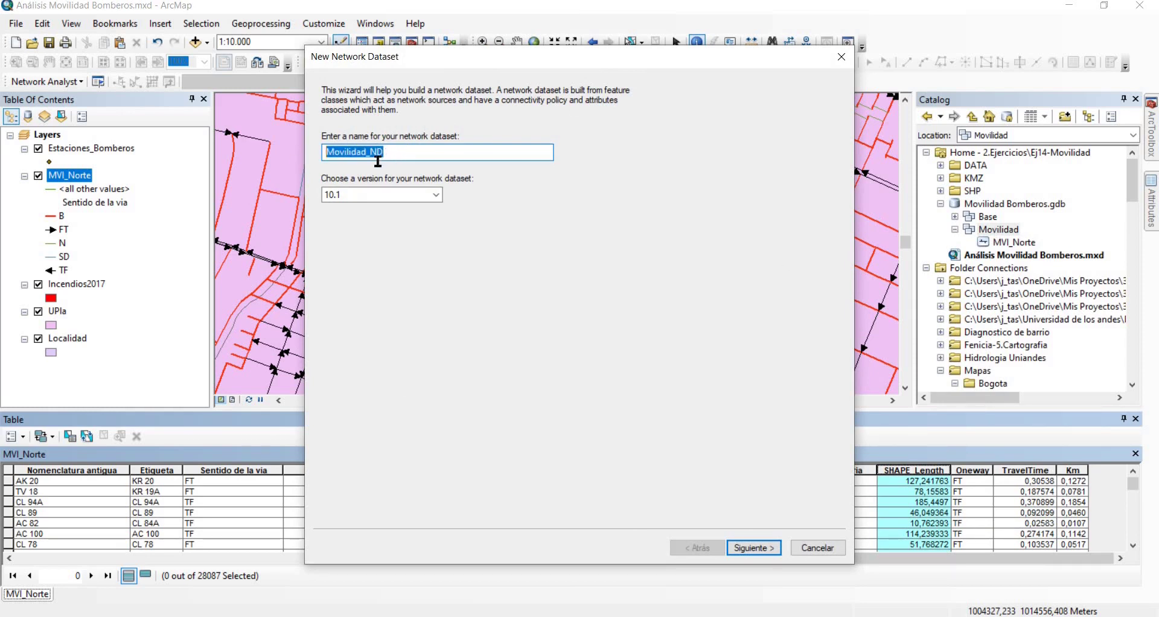
left_click_drag(384, 152, 371, 152)
left_click(765, 548)
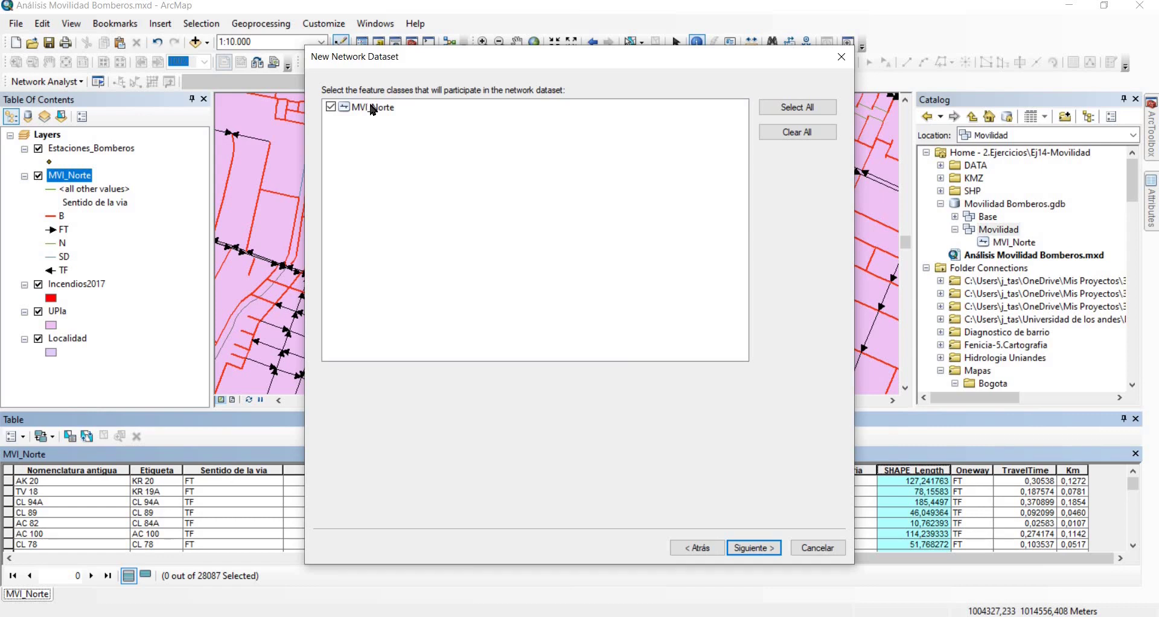
Accept MVI_Norte as the participating feature class and model turns with Global Turns
left_click(483, 161)
left_click(754, 548)
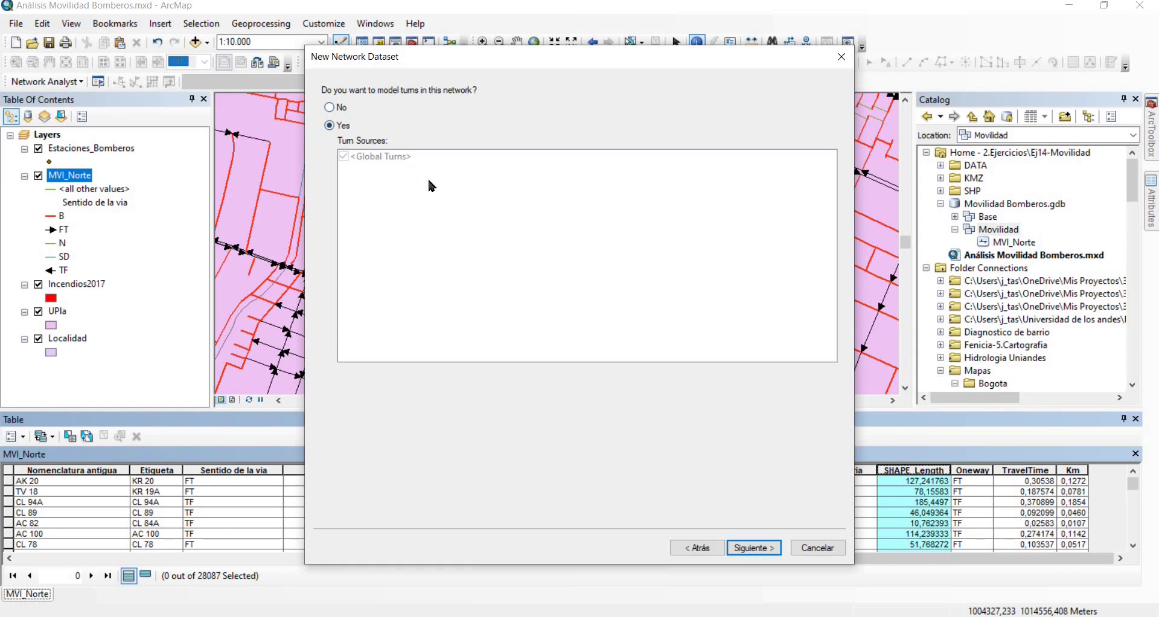
left_click(753, 551)
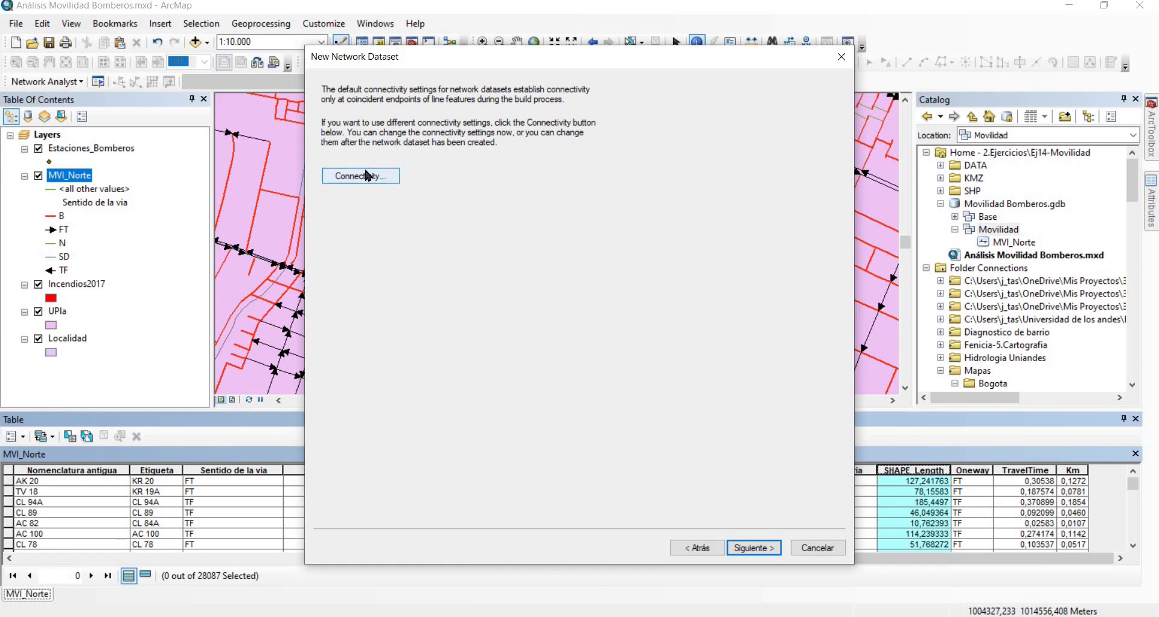
Check the connectivity policy options for MVI_Norte and keep End Point in group 1
left_click(368, 176)
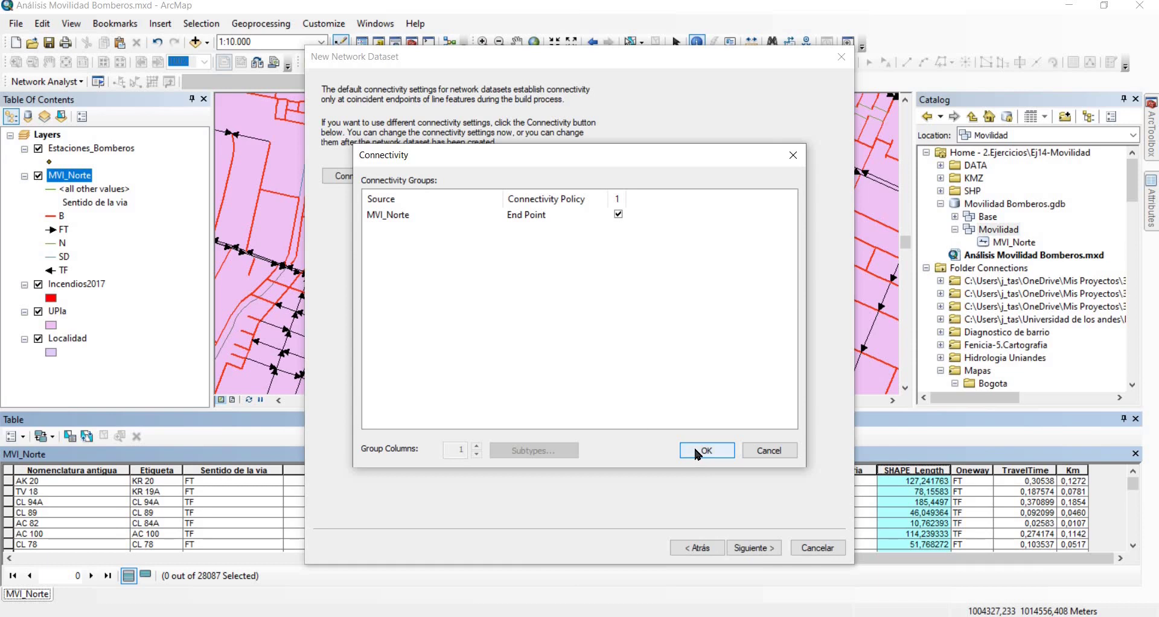
left_click(571, 215)
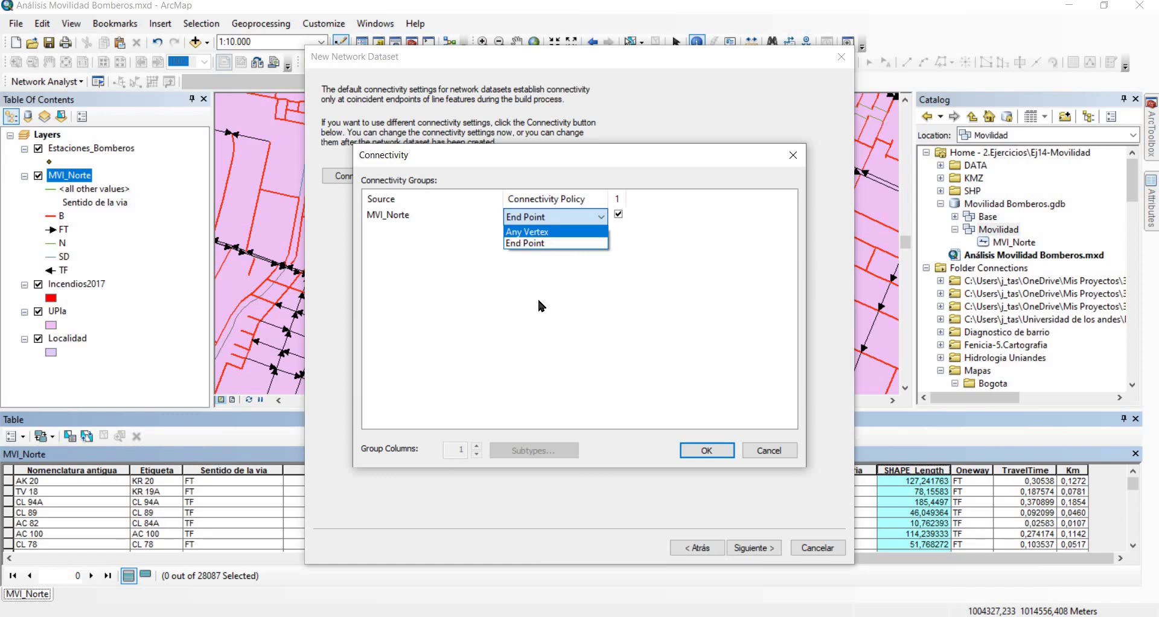
left_click(544, 274)
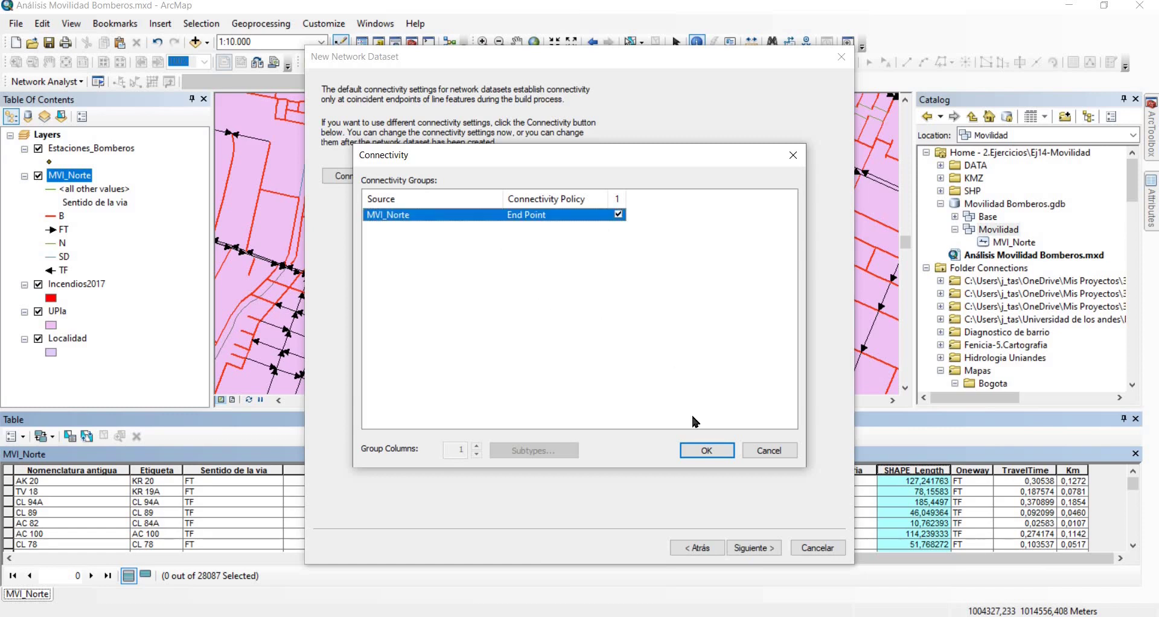
left_click(712, 452)
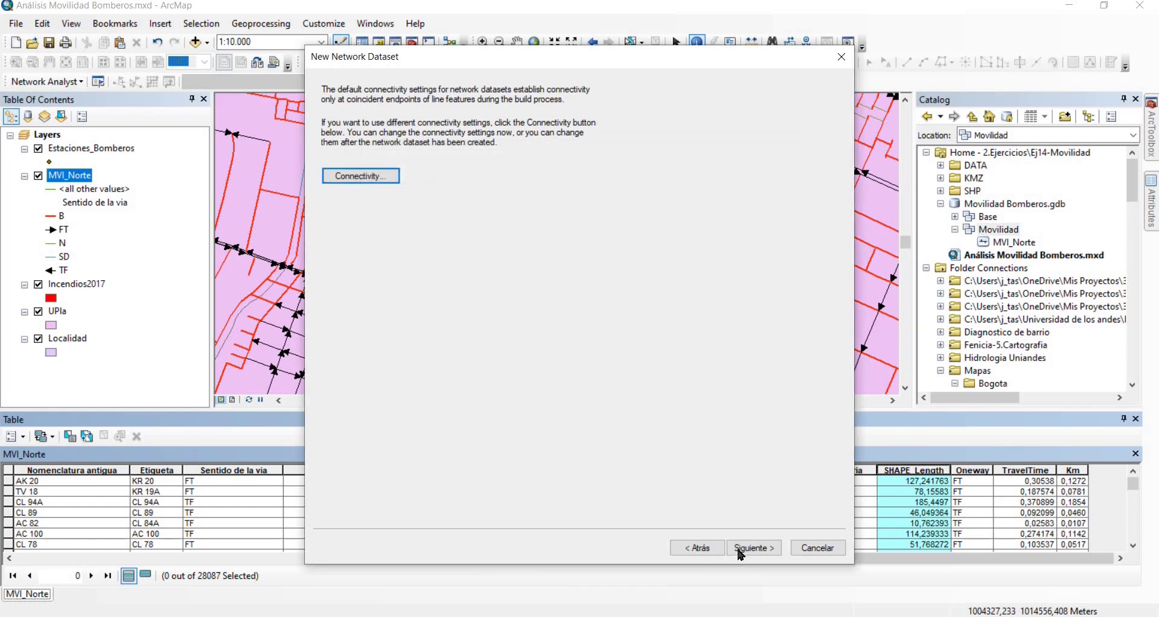
Set the elevation modelling of the network features to None
left_click(747, 553)
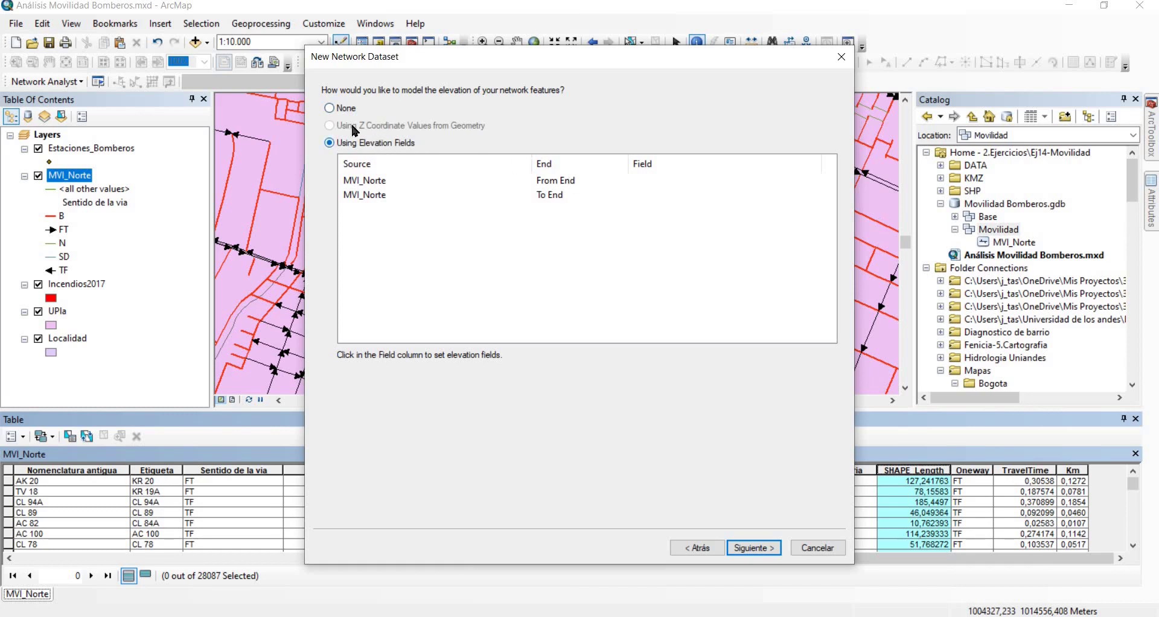
left_click(340, 110)
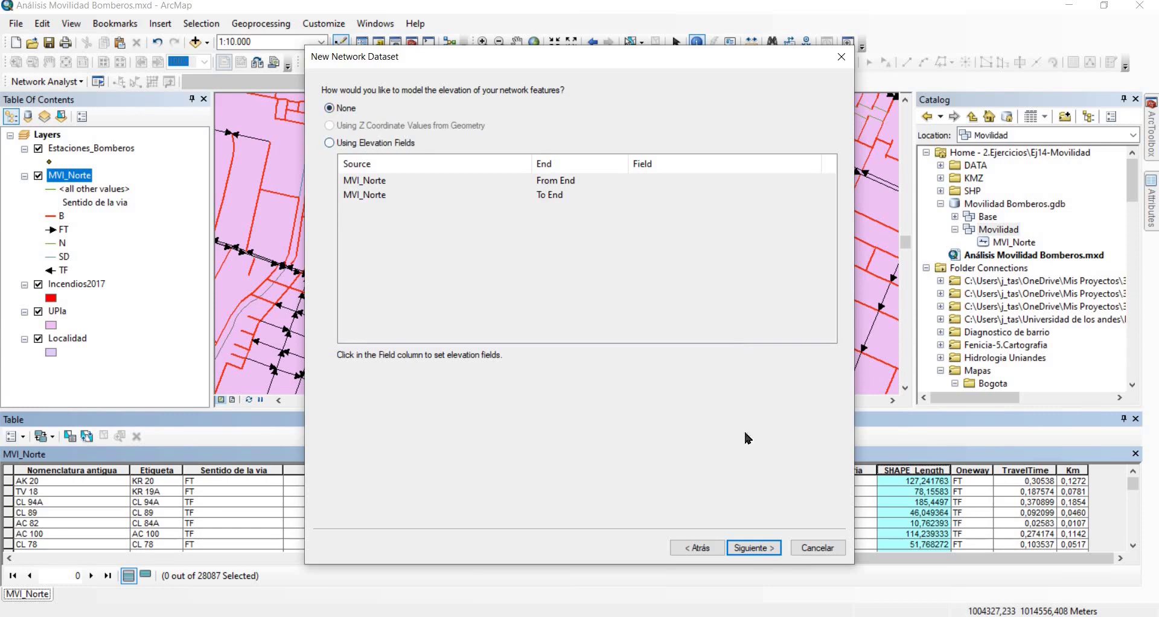
left_click(755, 547)
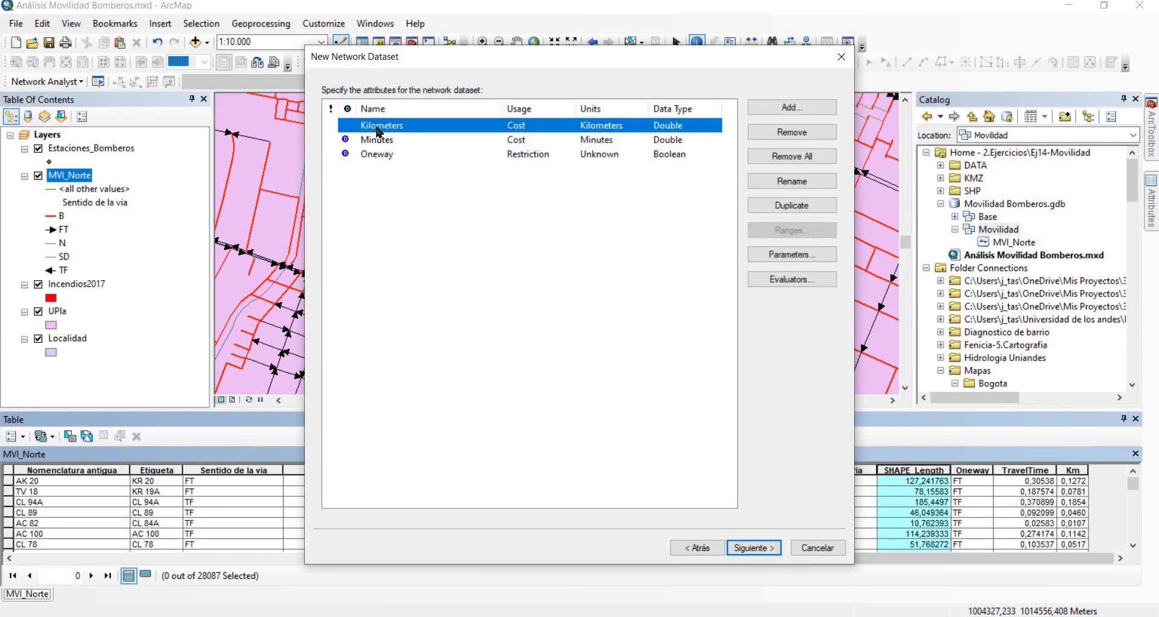
Review the Kilometers, Minutes and Oneway network attributes and accept them as defined
left_click(388, 140)
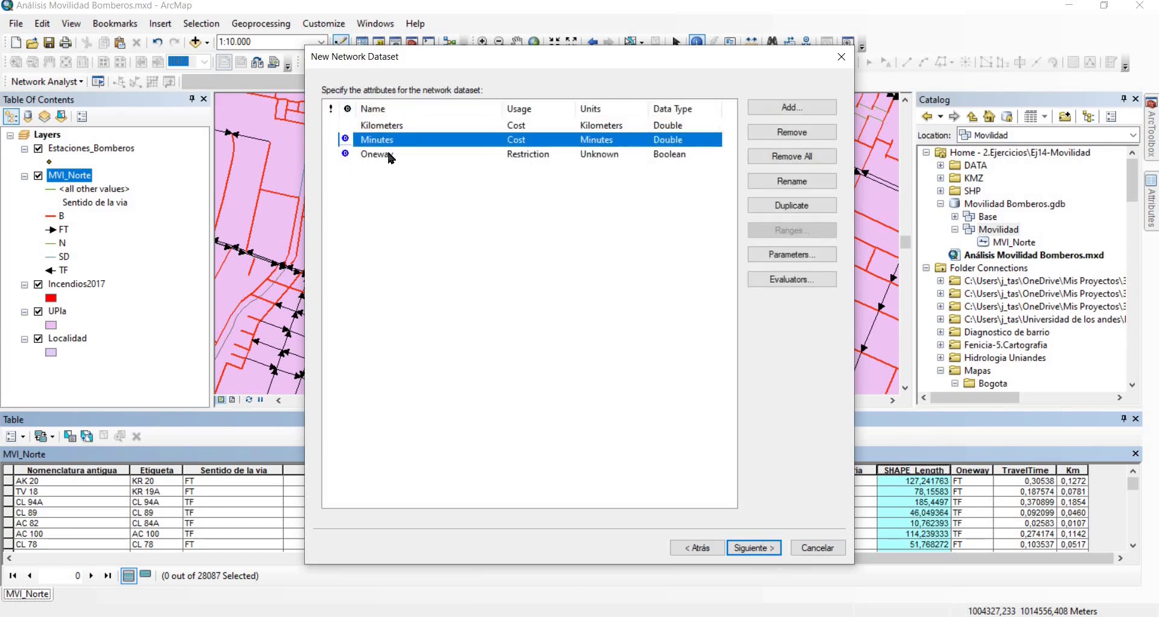
left_click(393, 155)
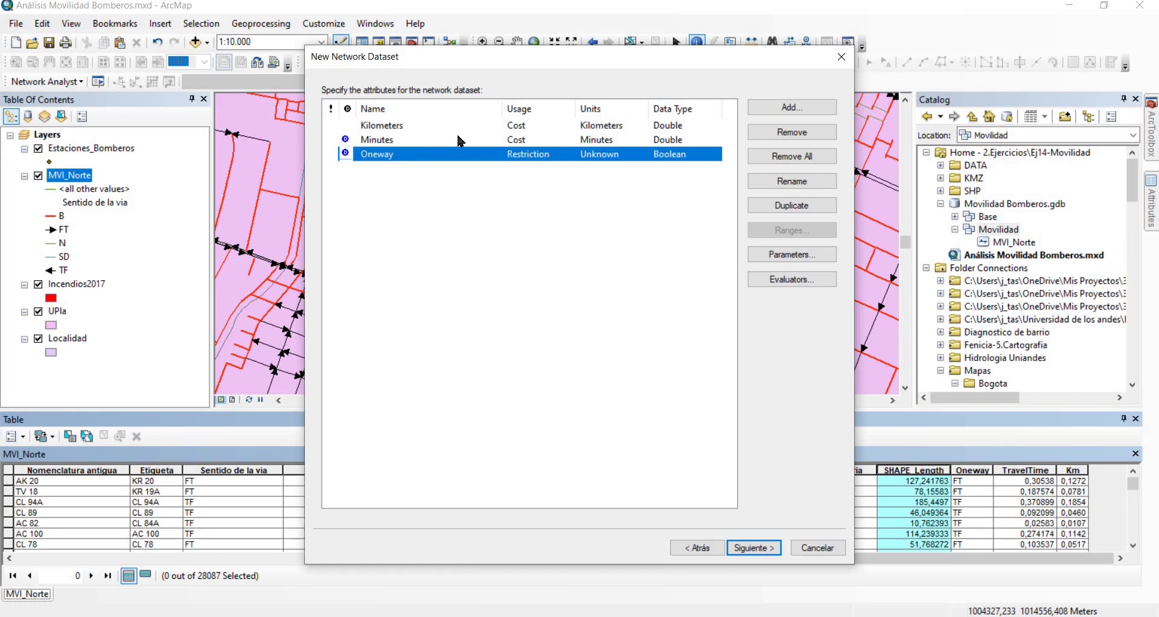
left_click(381, 143)
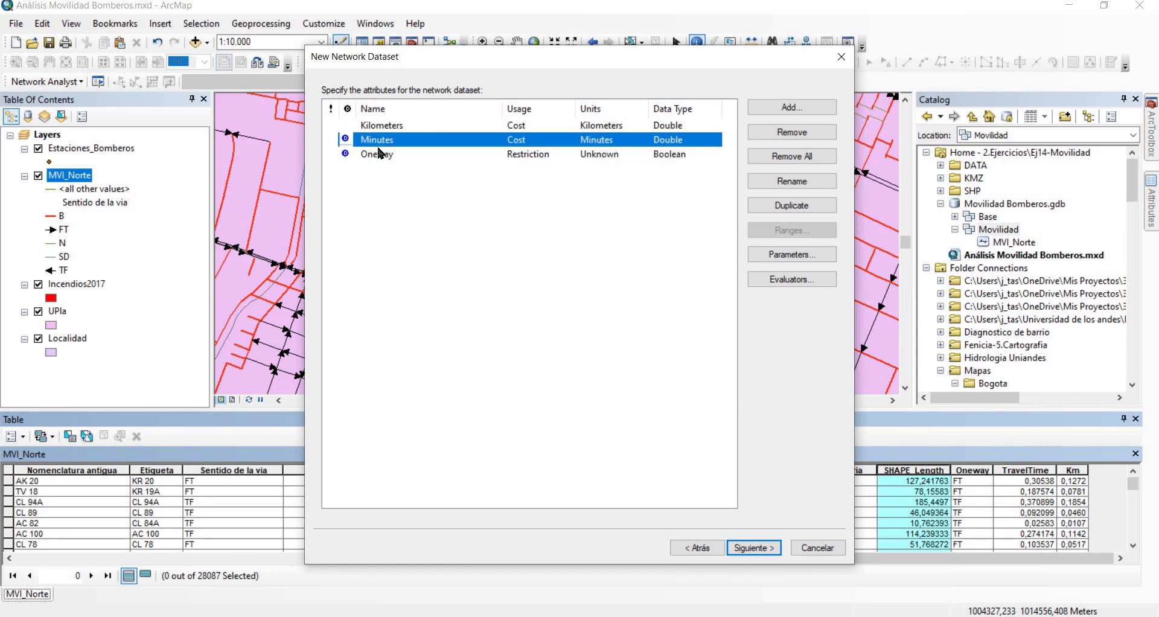
left_click(381, 126)
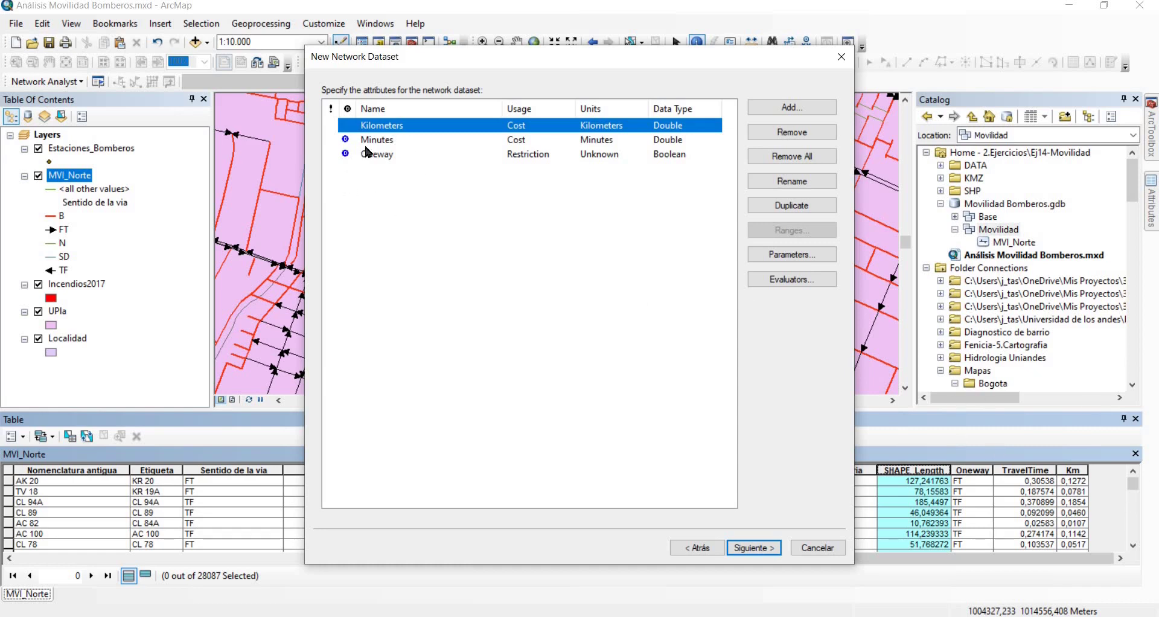
key("Down")
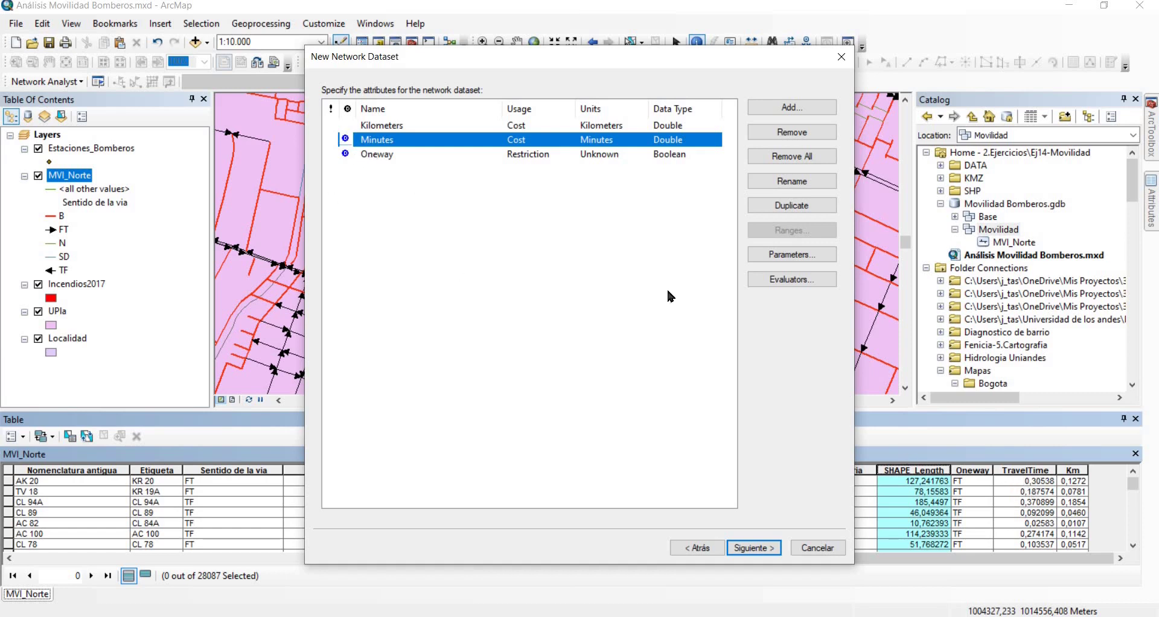
key("Down")
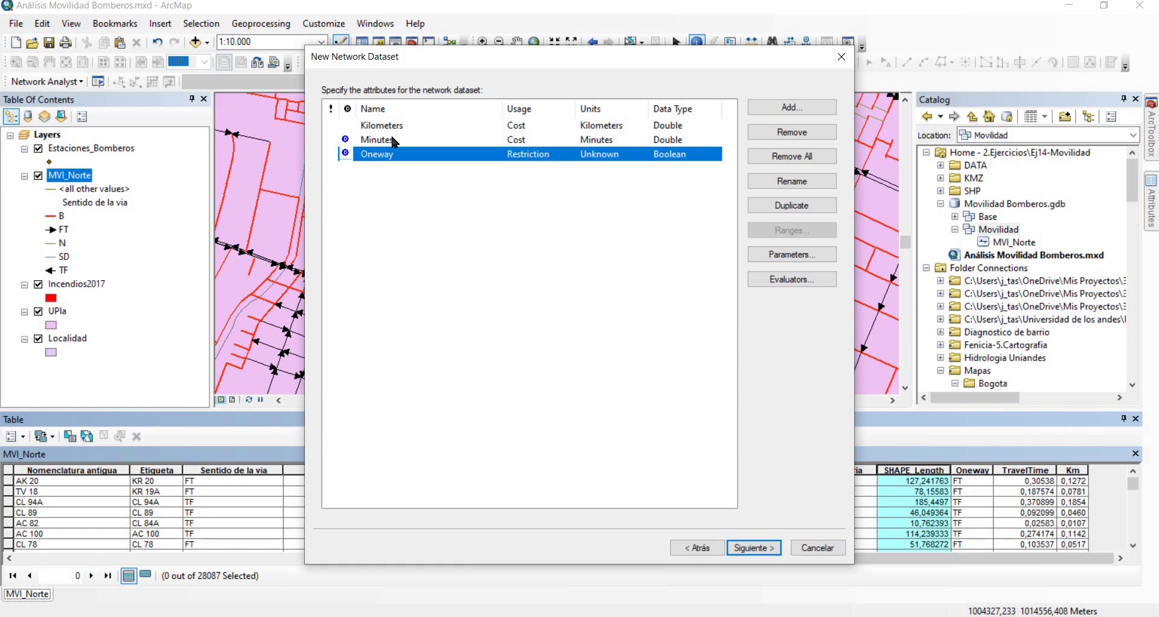
key("Return")
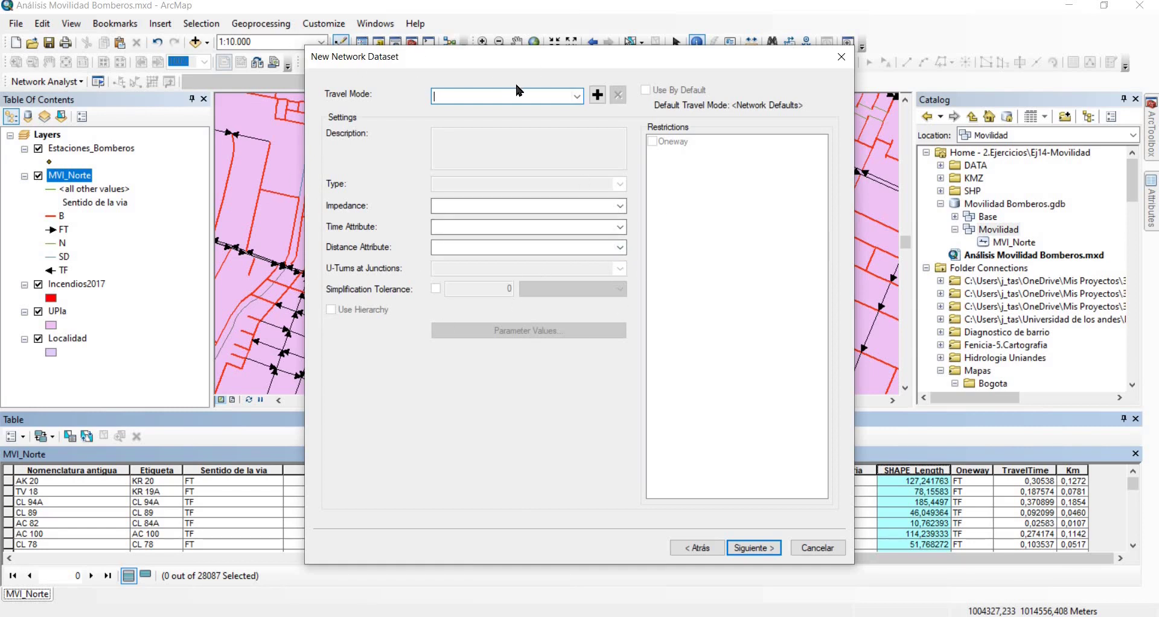
Add a new travel mode named Automovil, copied from the network defaults
left_click(576, 97)
left_click(596, 97)
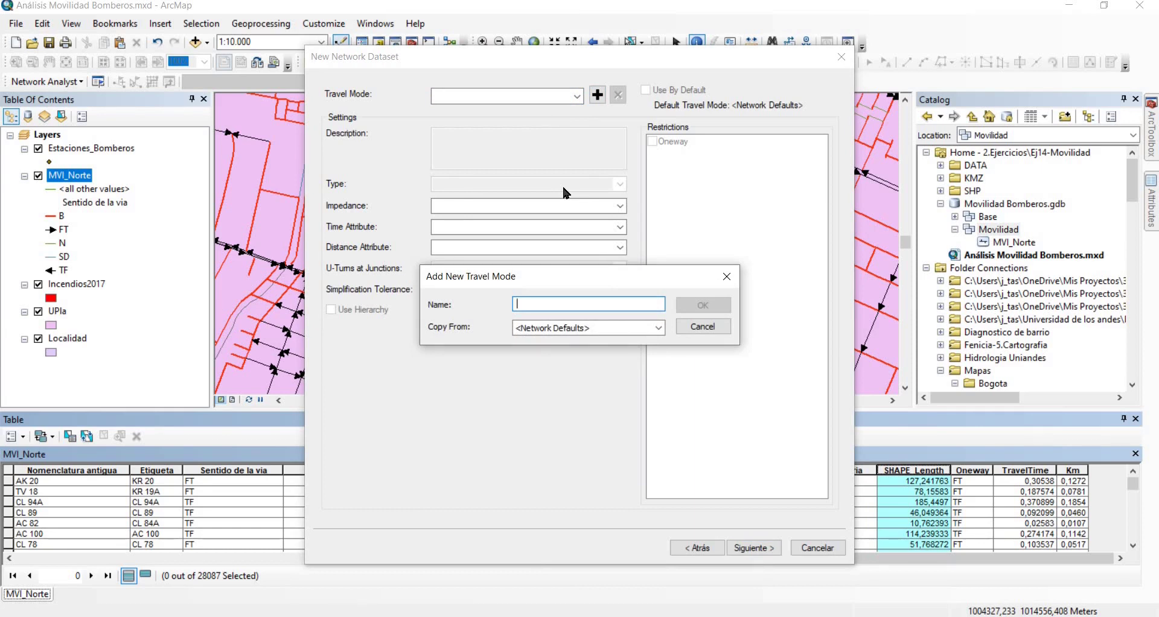
type("Automovil")
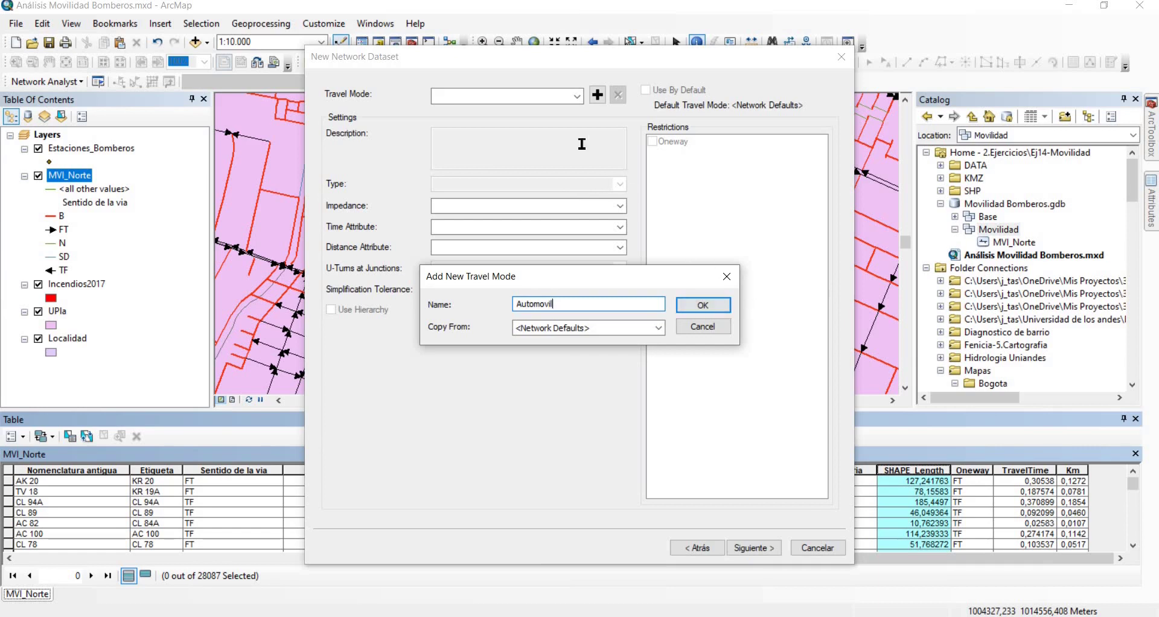
left_click(712, 304)
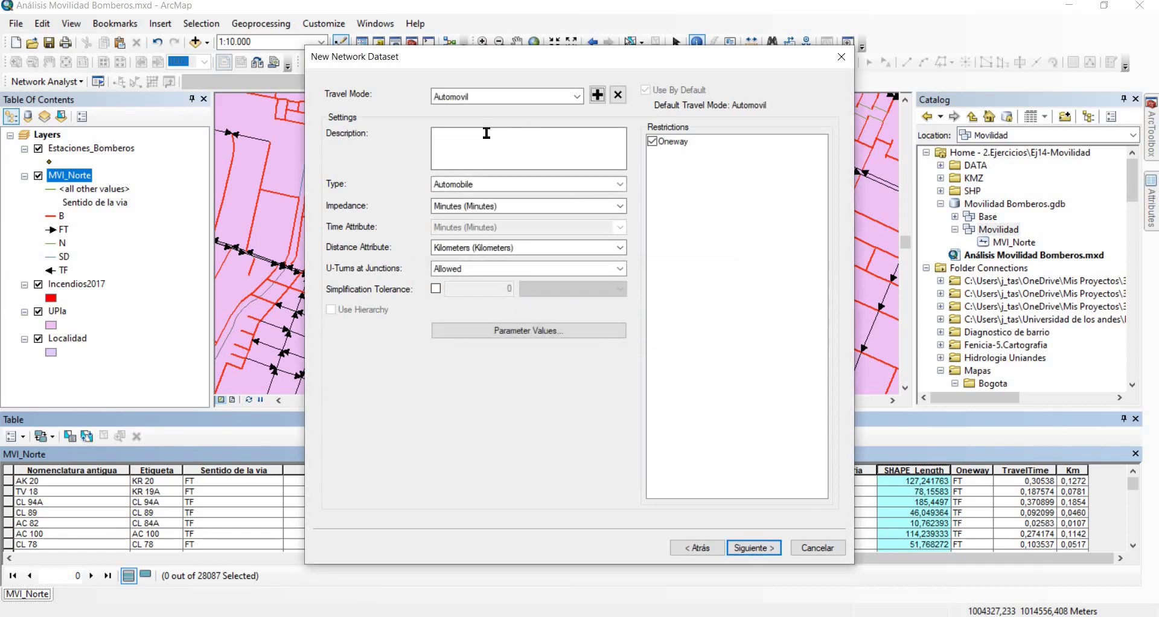
Describe the Automovil travel mode as "Viajes en vehículos" and keep its type as Automobile
left_click(480, 155)
type("Viajes en vehivulos")
key("BackSpace")
key("BackSpace")
key("BackSpace")
key("BackSpace")
key("BackSpace")
key("BackSpace")
type("ículos")
left_click(614, 182)
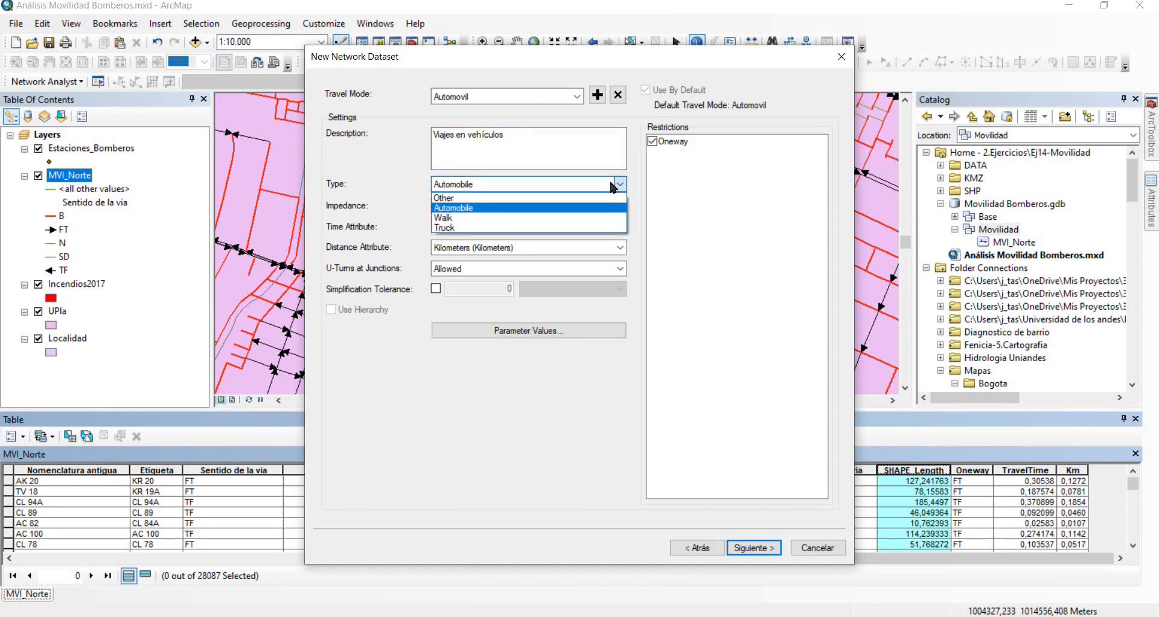
left_click(461, 188)
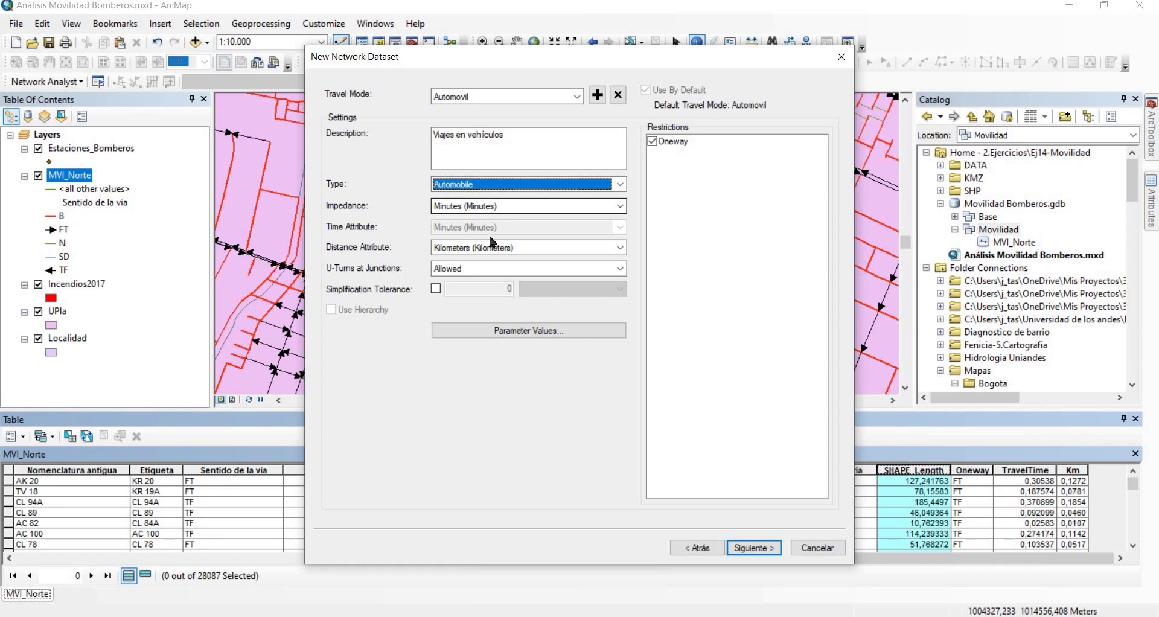
Keep Kilometers as the distance attribute and the Oneway restriction for the Automovil travel mode, and accept its settings
left_click(541, 247)
left_click(469, 259)
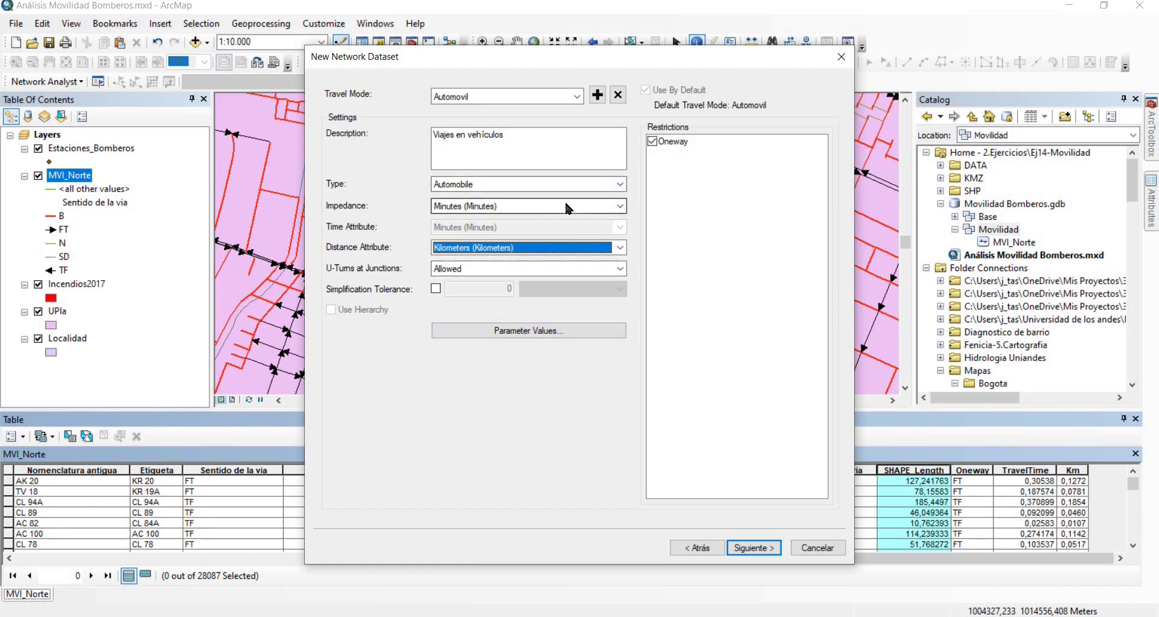
left_click(668, 144)
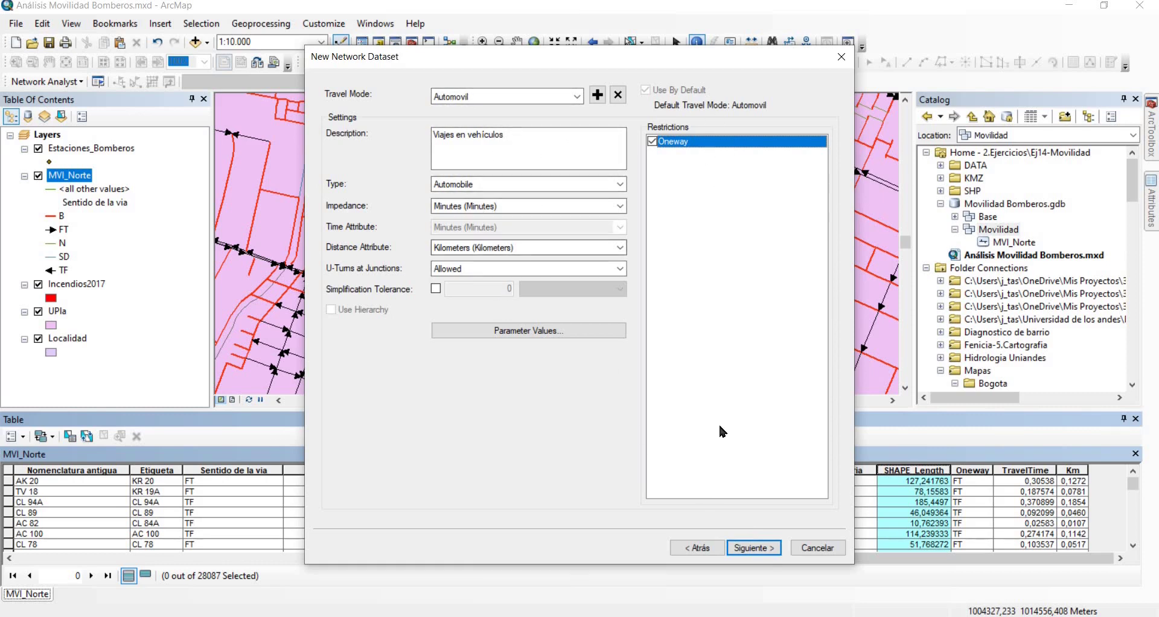
left_click(754, 548)
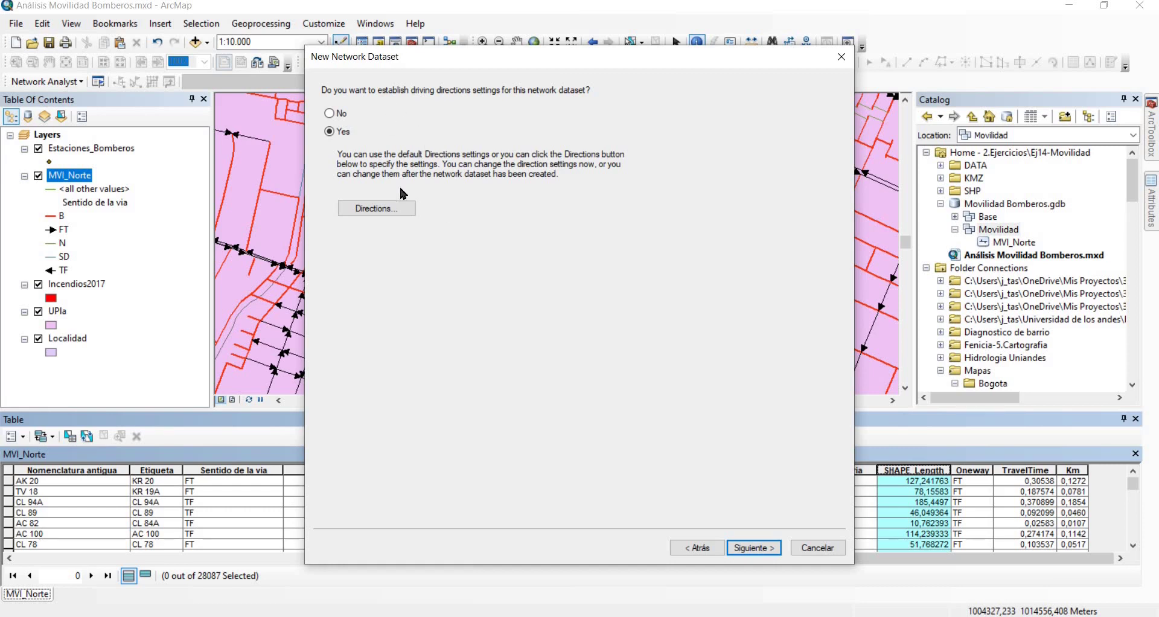
Keep driving directions enabled with default settings and enable building of the service area index
left_click(338, 113)
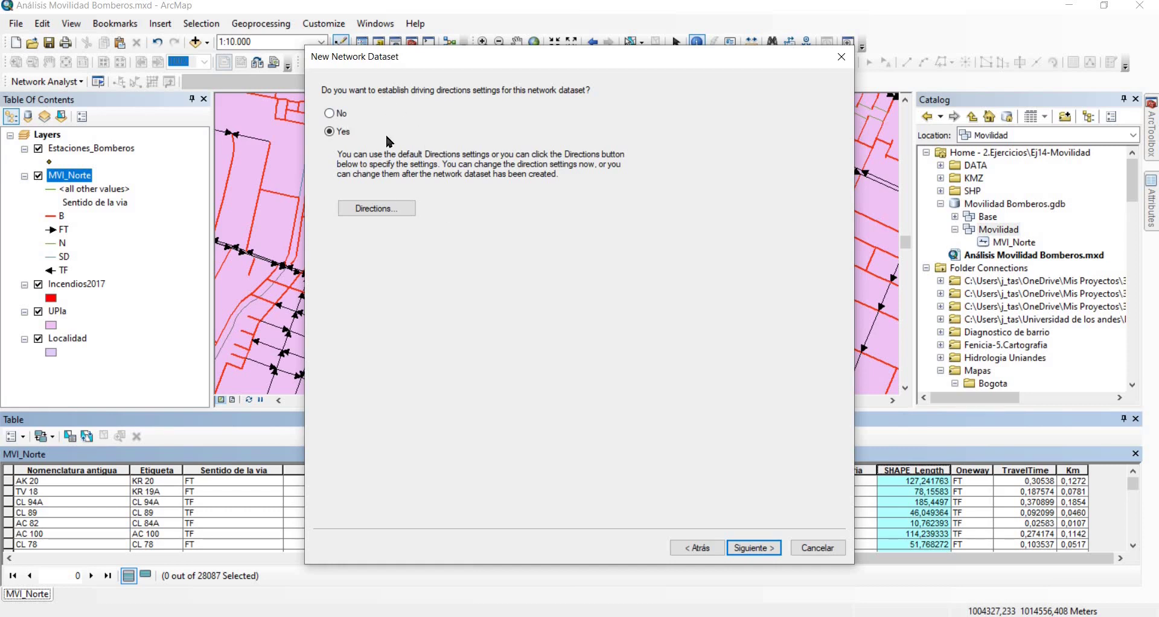
left_click(754, 548)
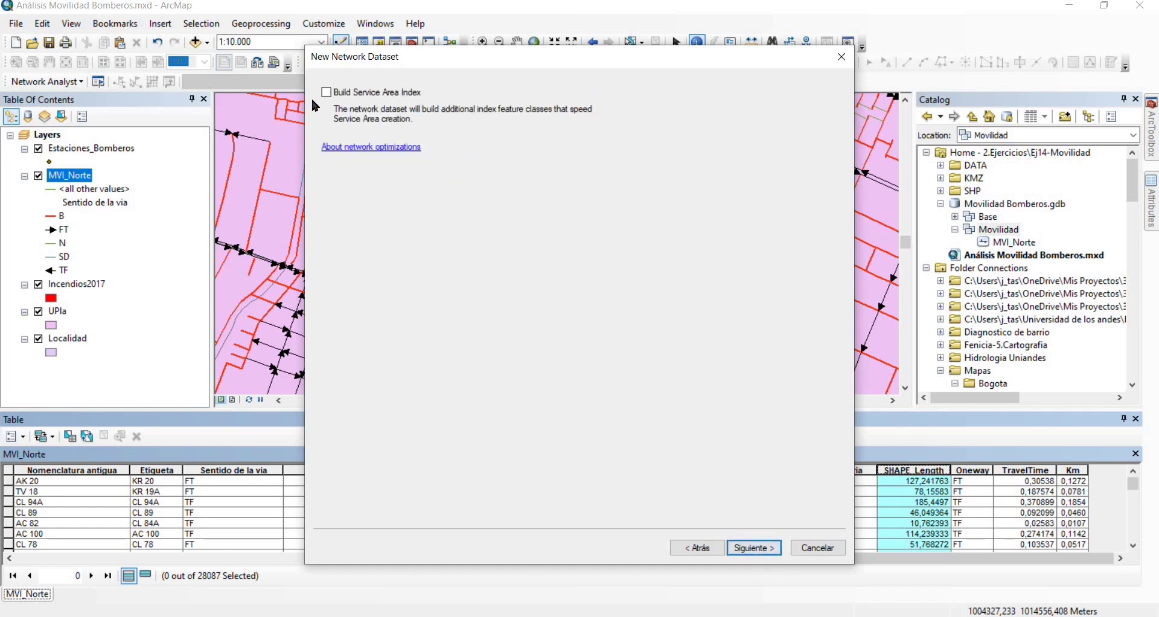
left_click(326, 93)
left_click(749, 543)
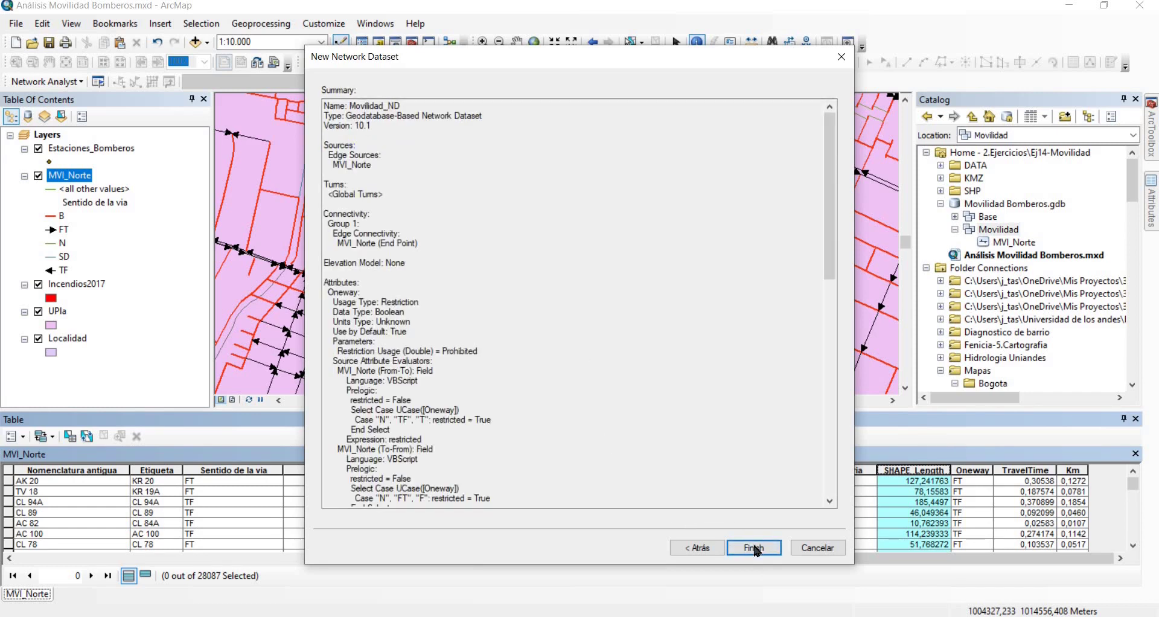
Create and build the Movilidad_ND network dataset after reviewing its summary, and add all its participating feature classes to the map
left_click_drag(348, 108, 405, 441)
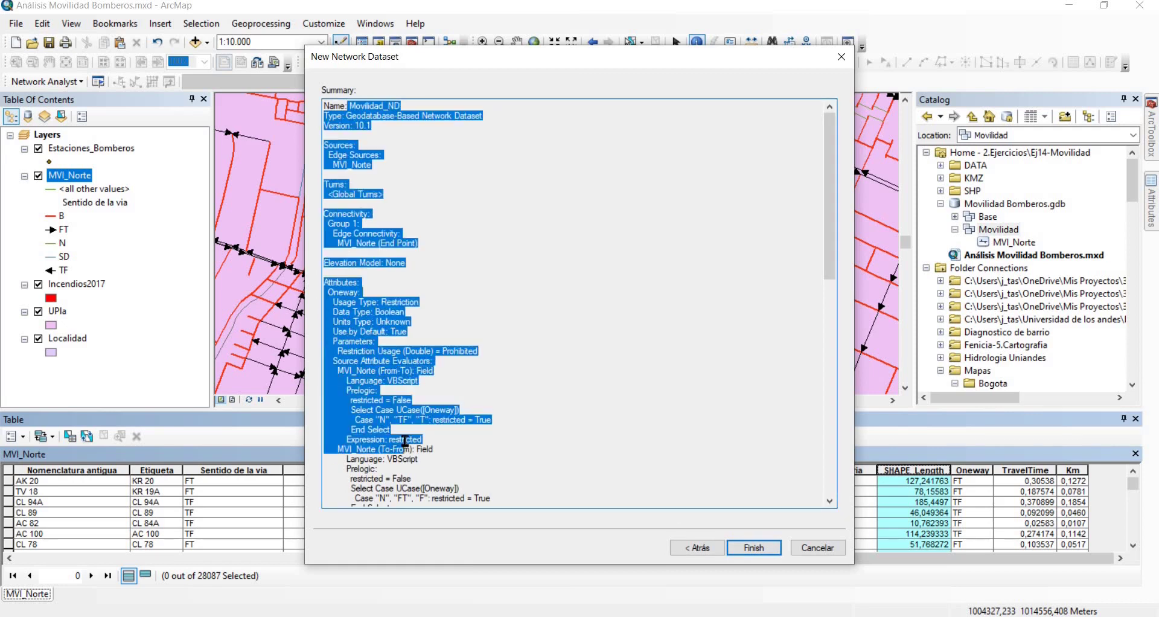
scroll(405, 441, "down", 15)
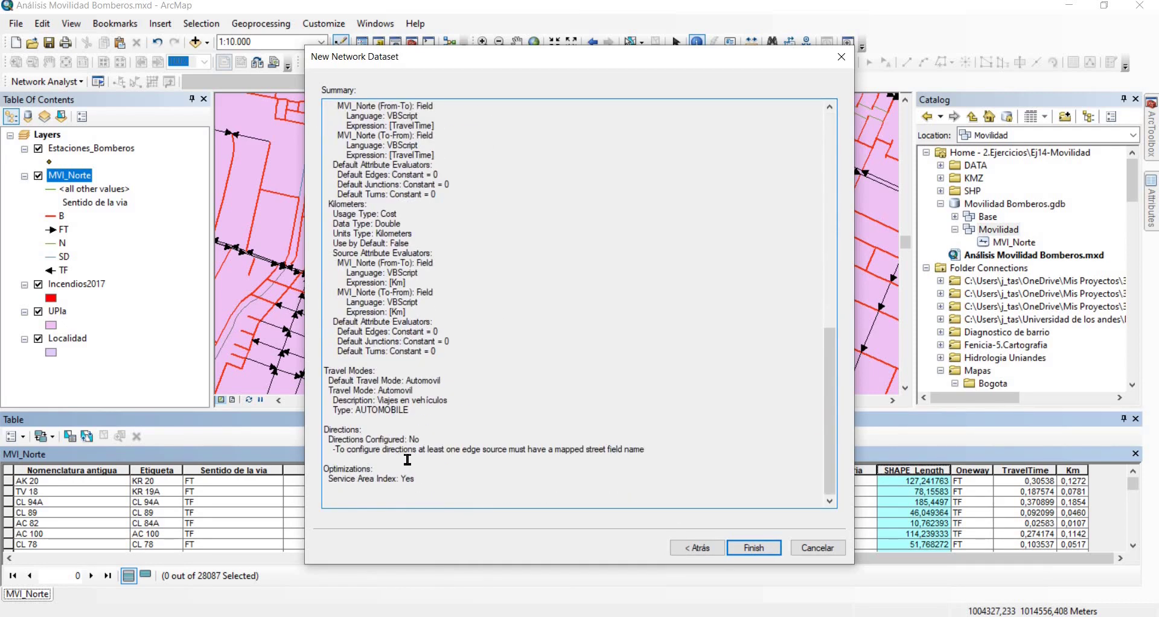
scroll(407, 460, "up", 15)
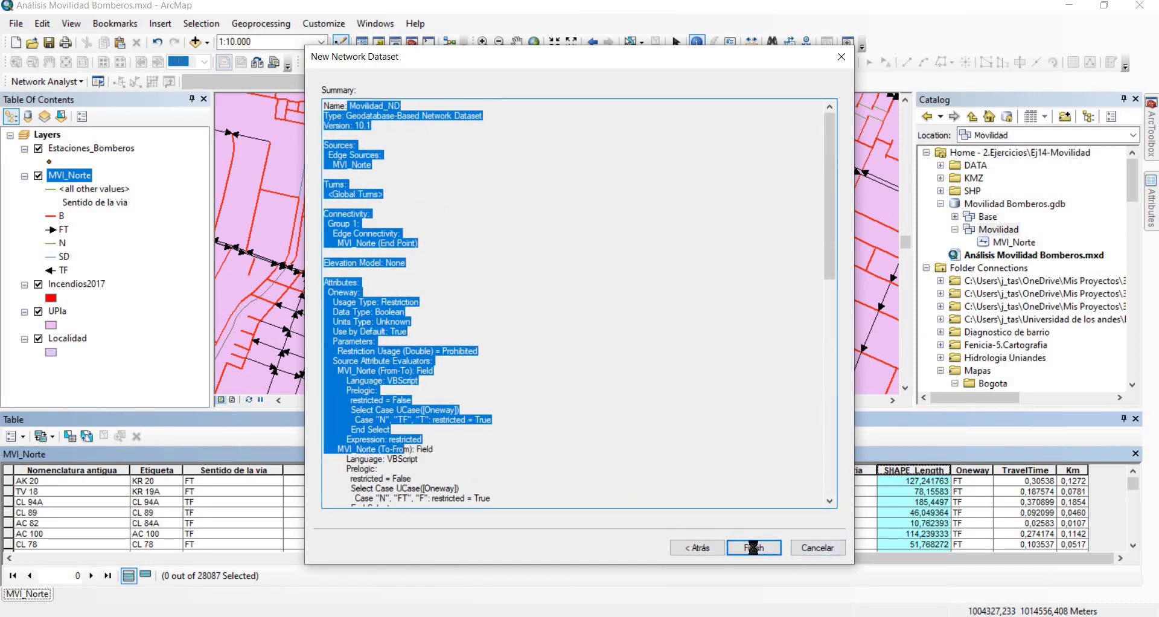
left_click(753, 548)
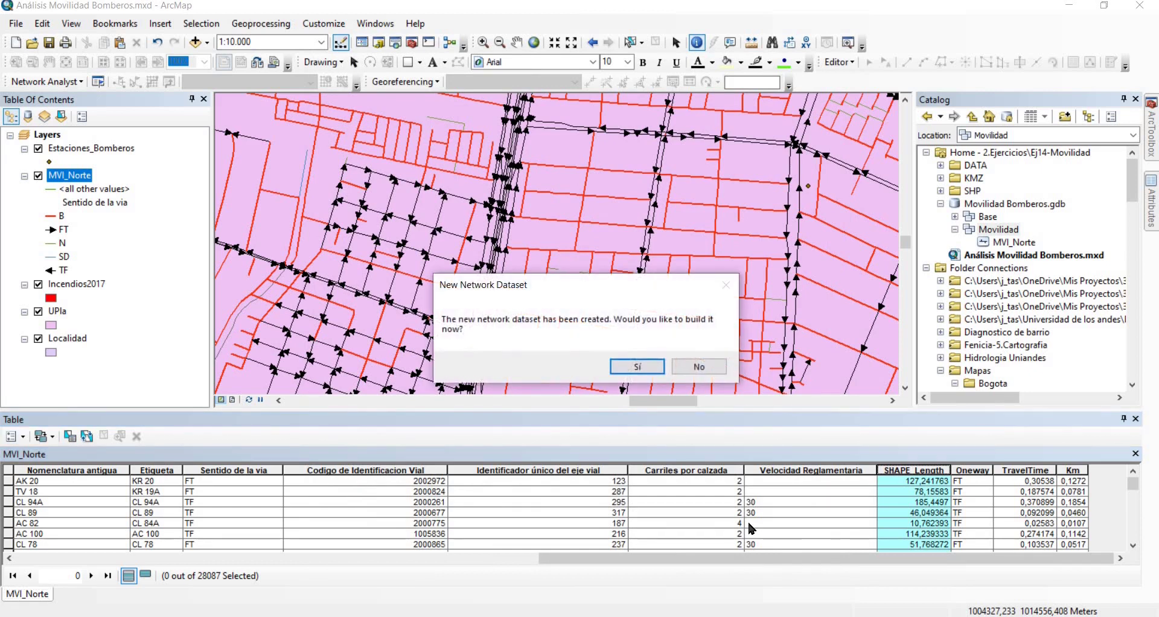
left_click(635, 367)
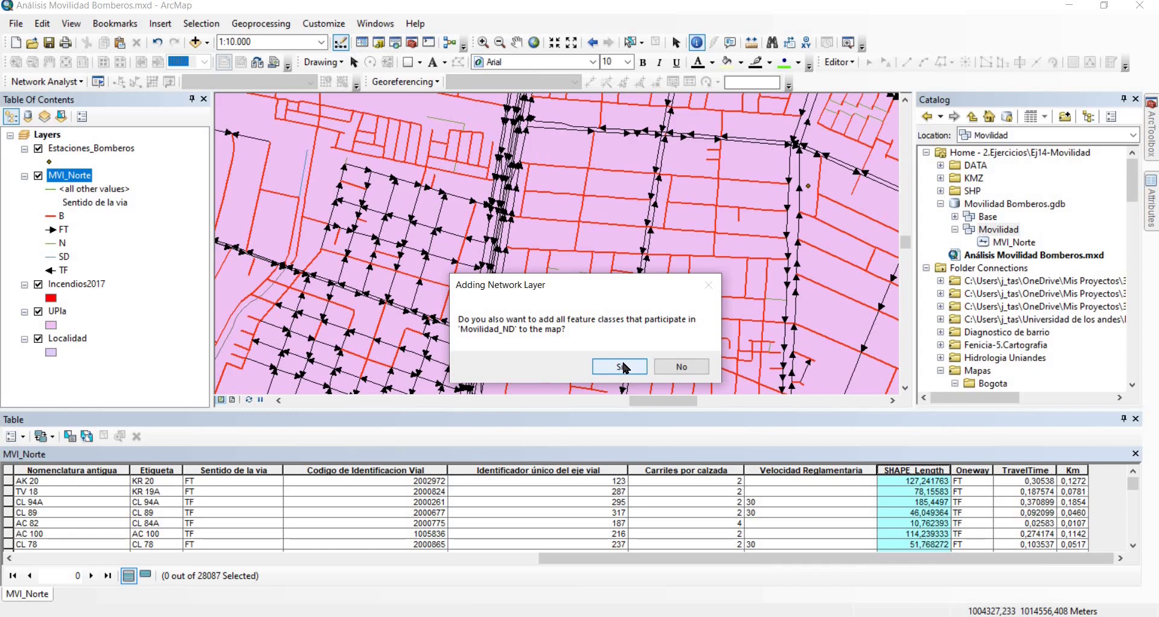
left_click(620, 366)
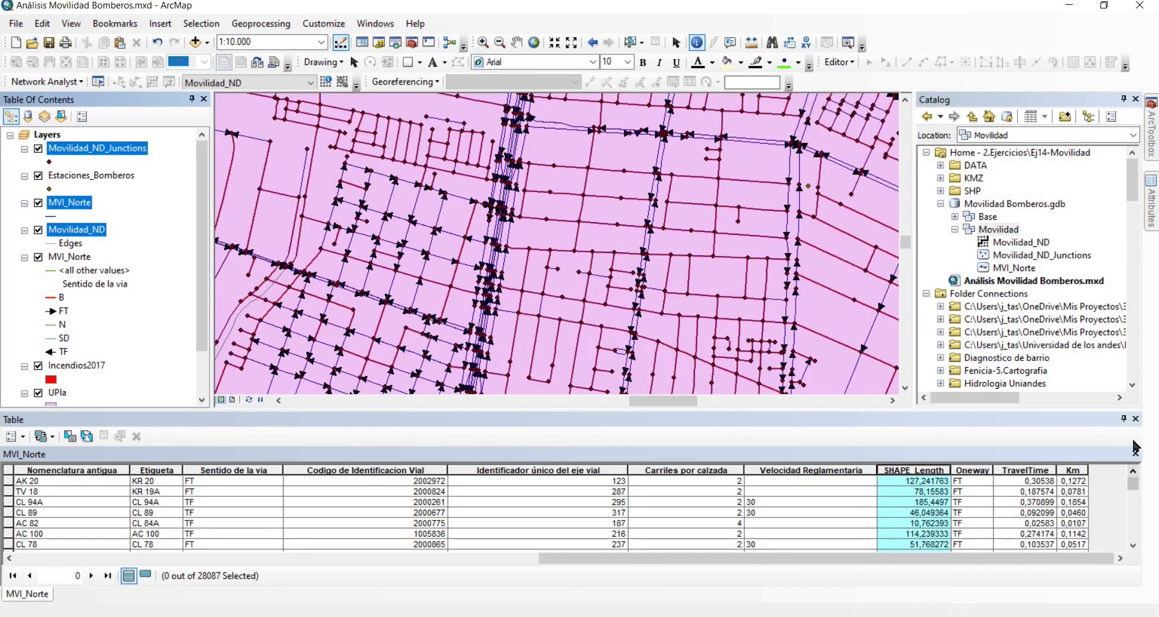
Close the attribute table and remove the old MVI_Norte layer symbolised by street direction from the map
left_click(1135, 420)
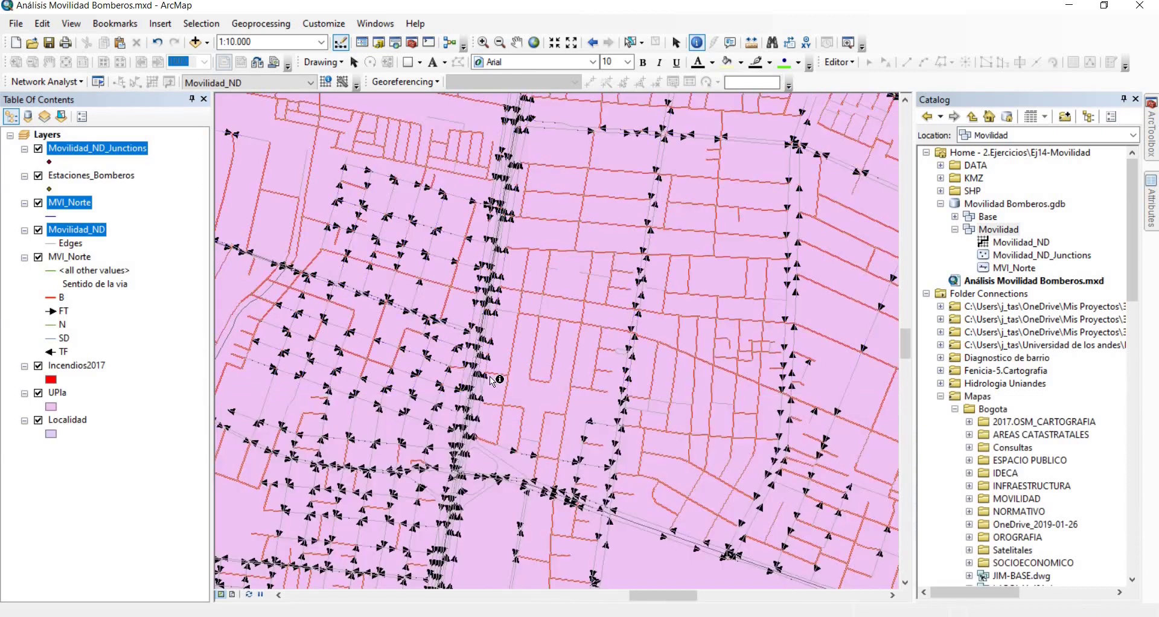
left_click(39, 257)
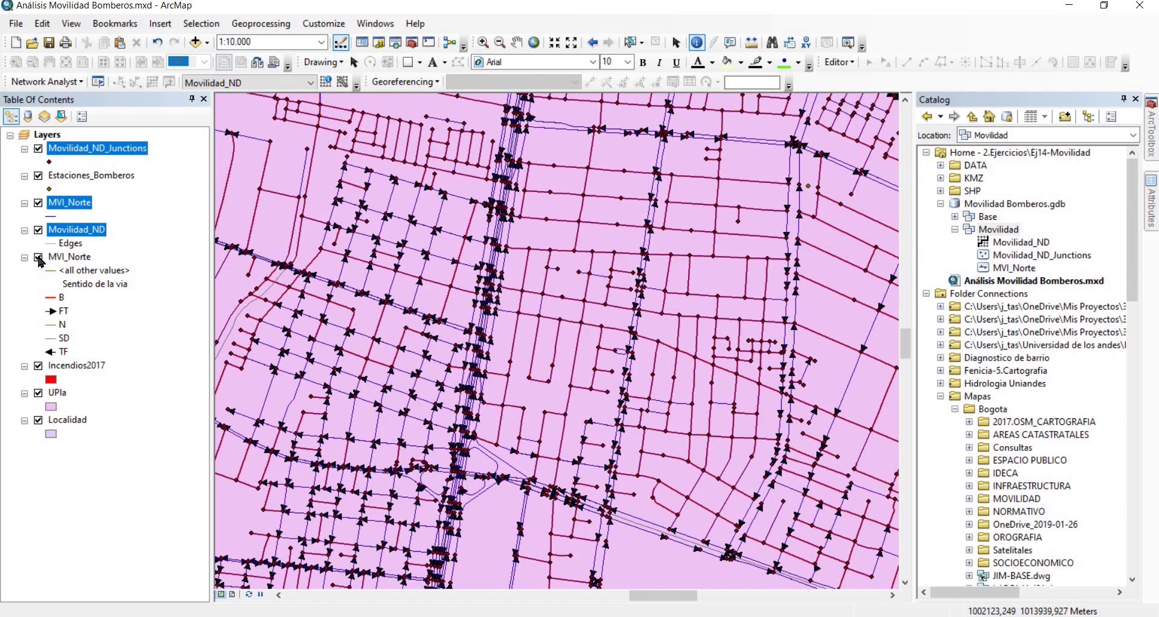
right_click(72, 260)
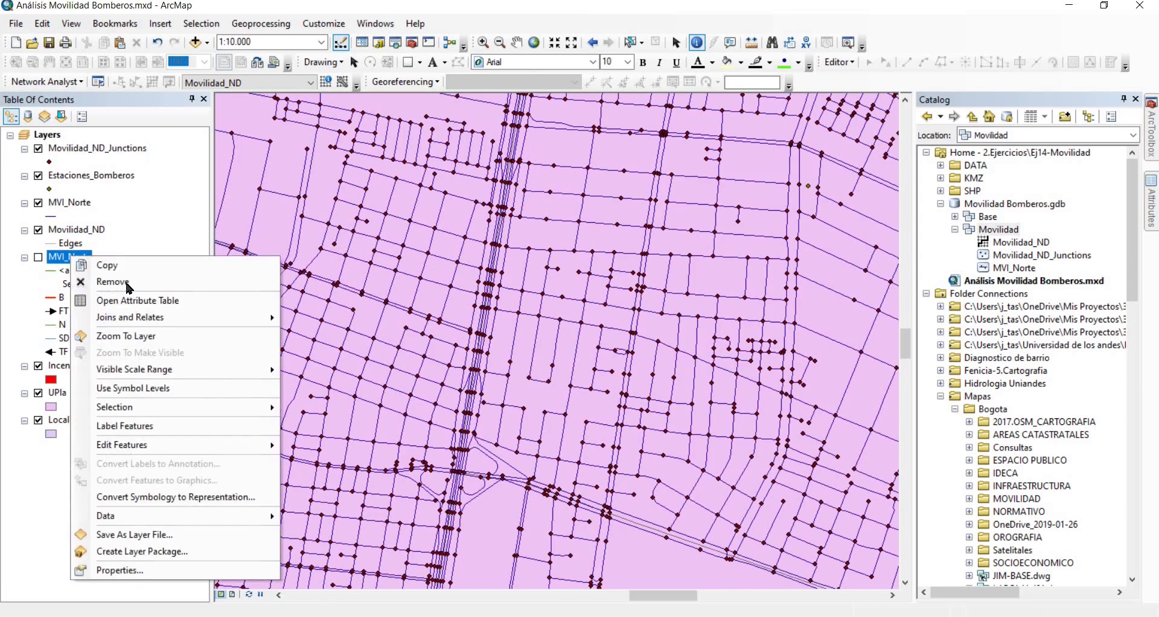
left_click(128, 285)
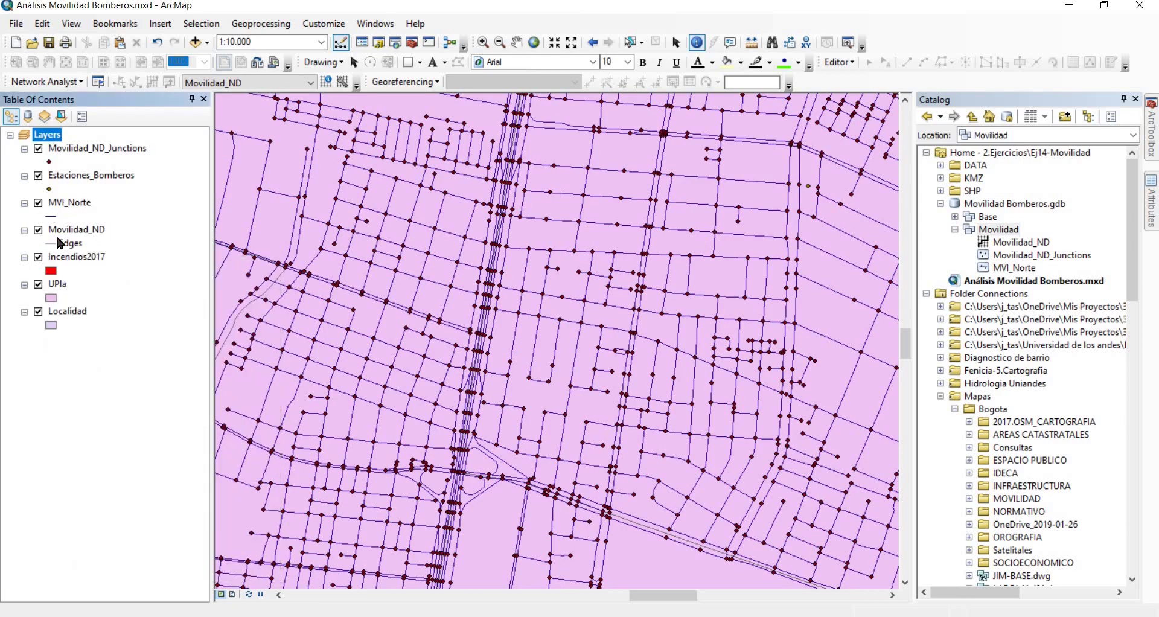
Examine the street lines and junctions of the new network across the map, from the whole area down to individual blocks
left_click(58, 202)
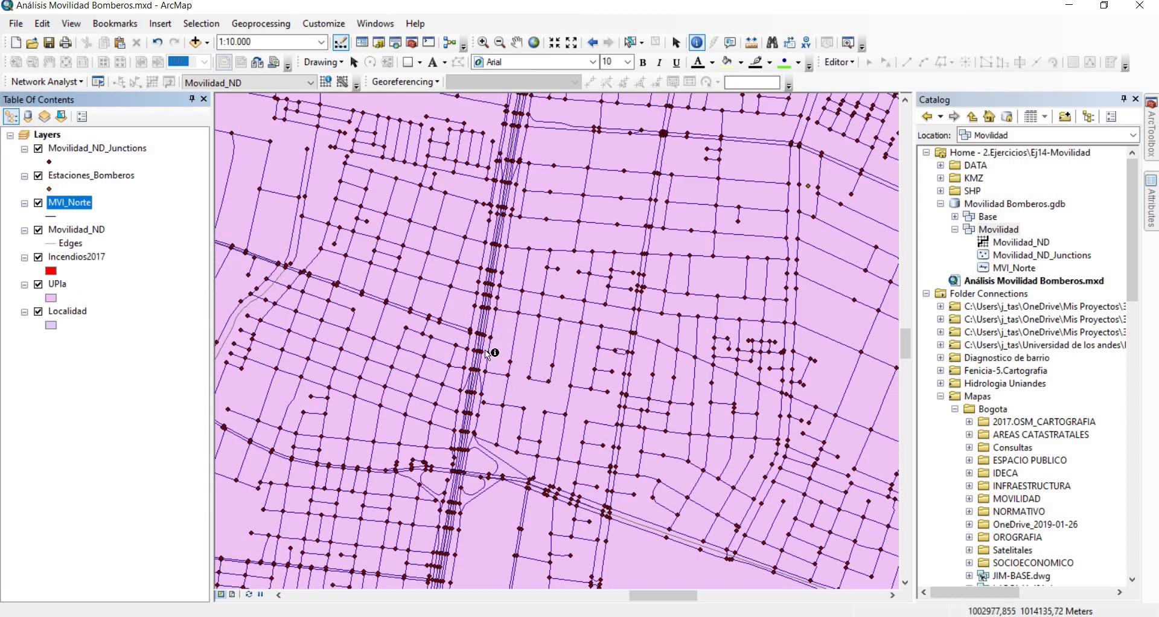
scroll(458, 338, "down", 1)
scroll(453, 337, "up", 7)
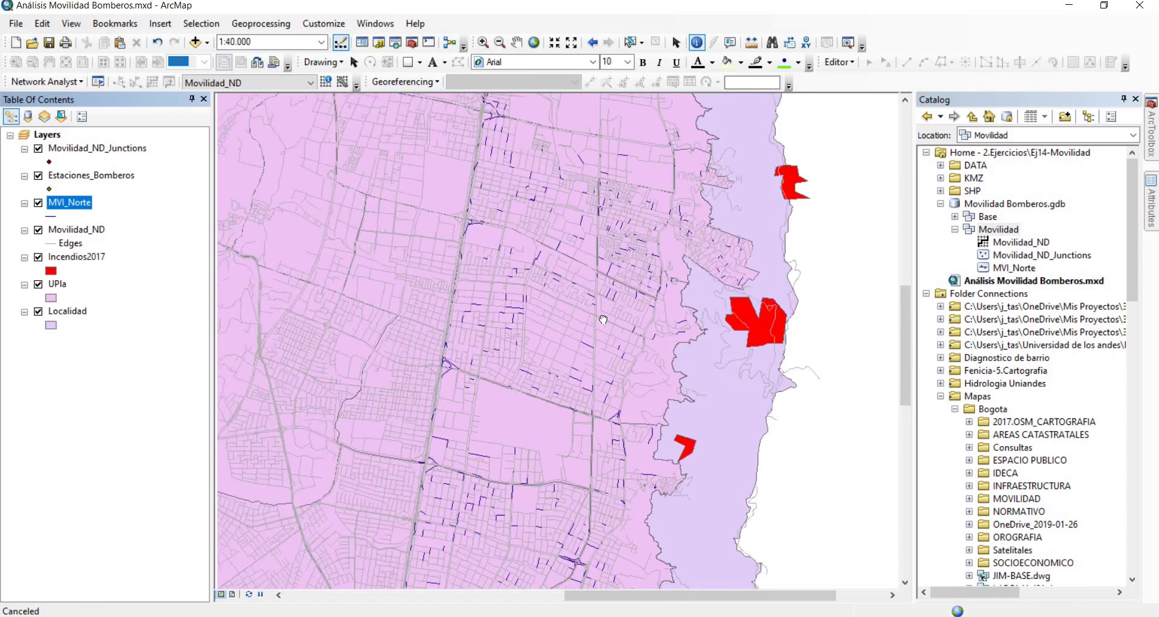
left_click_drag(374, 371, 595, 320)
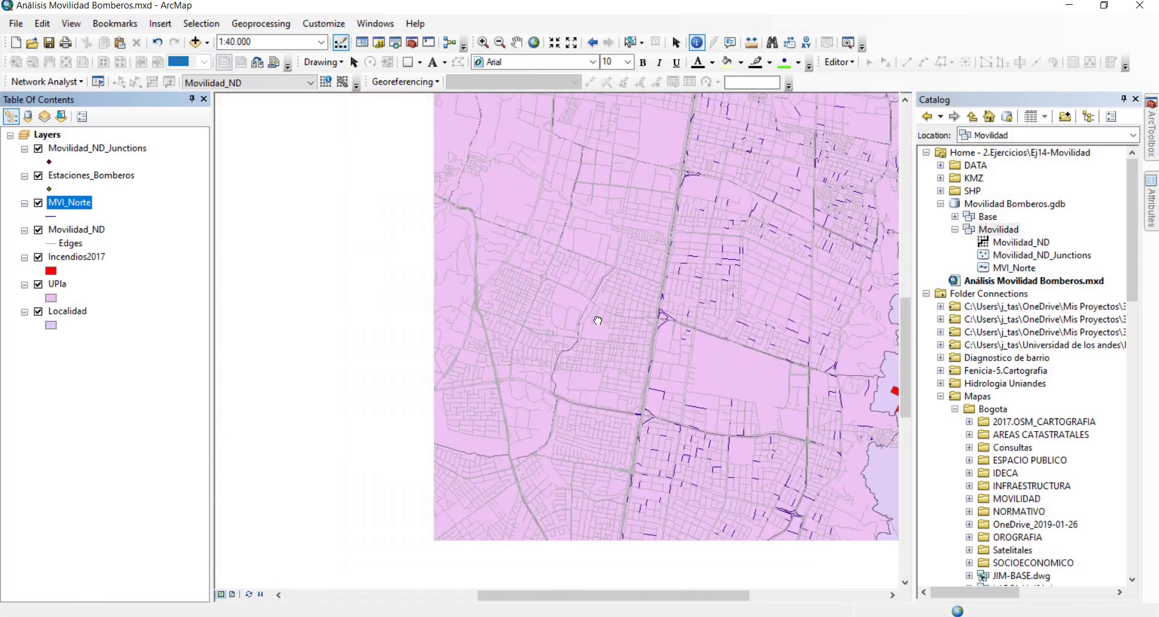
scroll(581, 318, "up", 6)
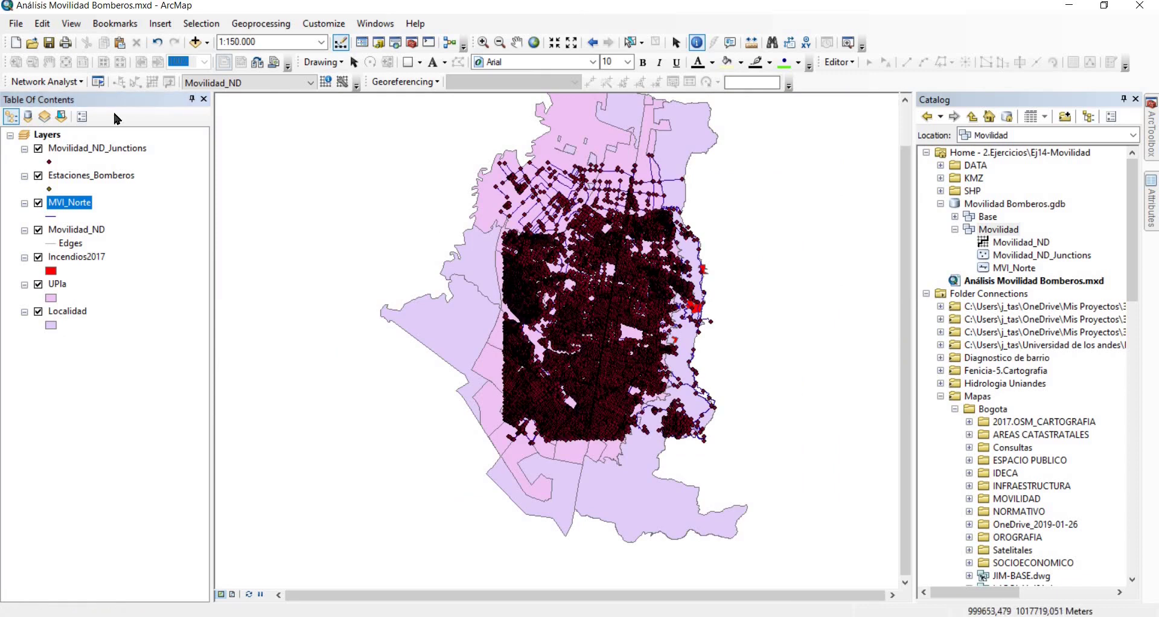
left_click(483, 42)
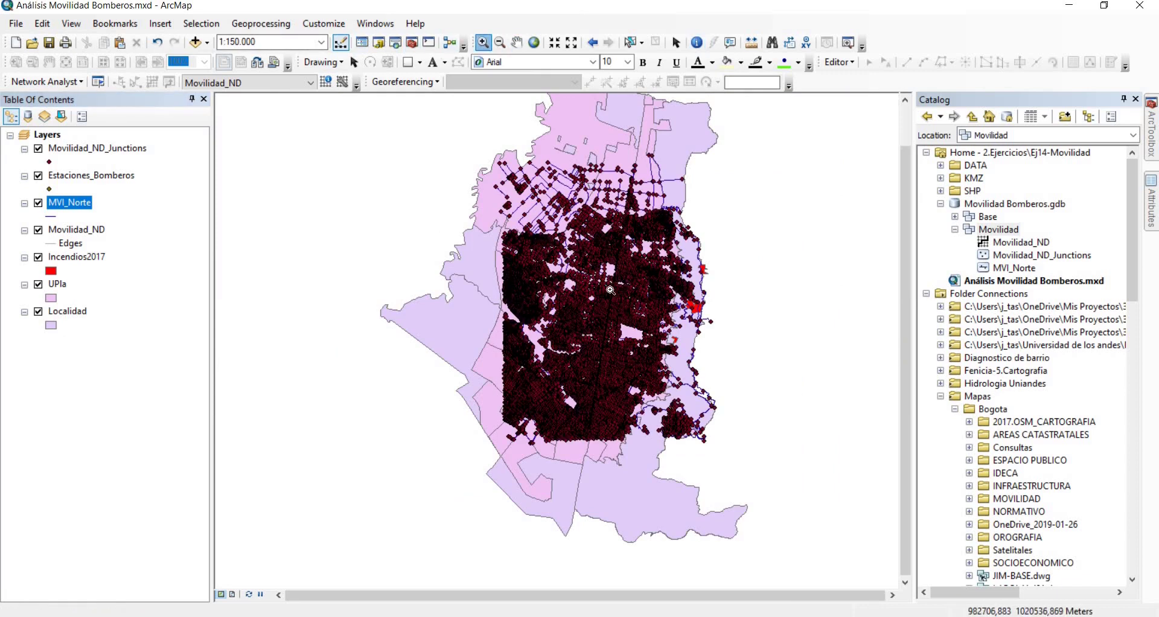
left_click_drag(614, 268, 624, 281)
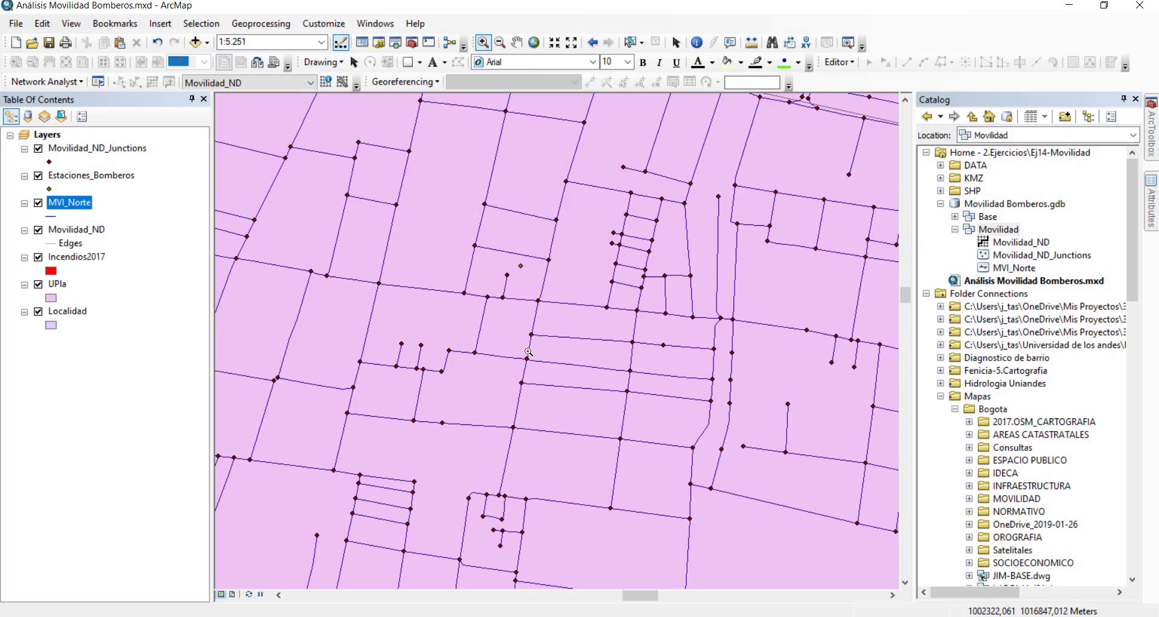
scroll(529, 352, "down", 5)
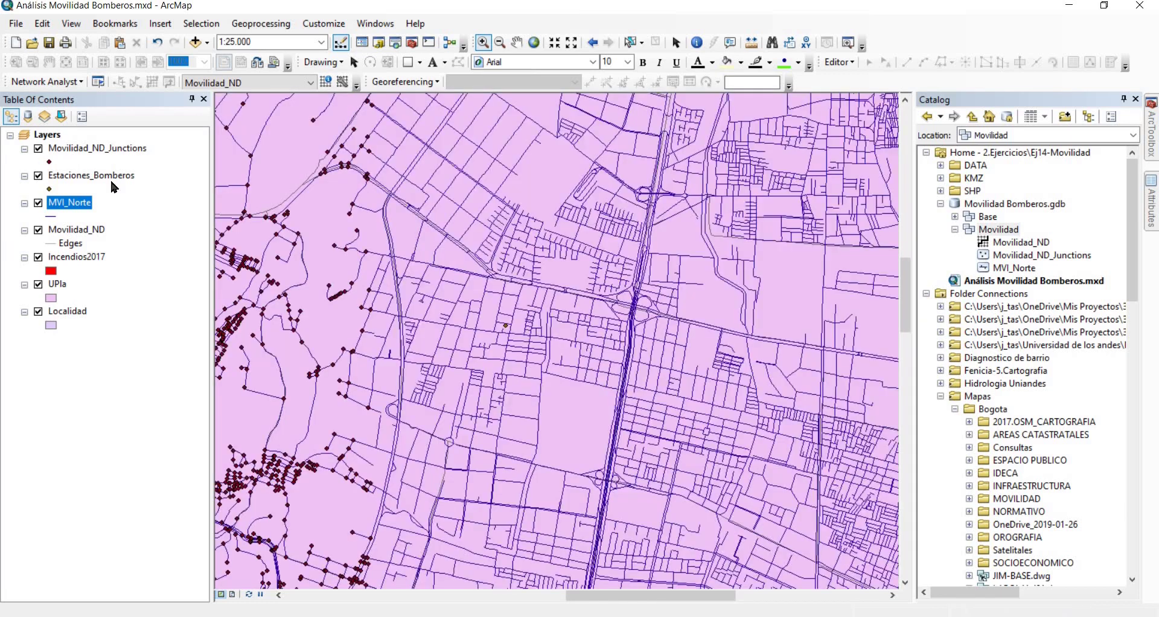
Hide the Movilidad_ND_Junctions and MVI_Norte layers so that only the Movilidad_ND edges represent the streets
left_click(38, 147)
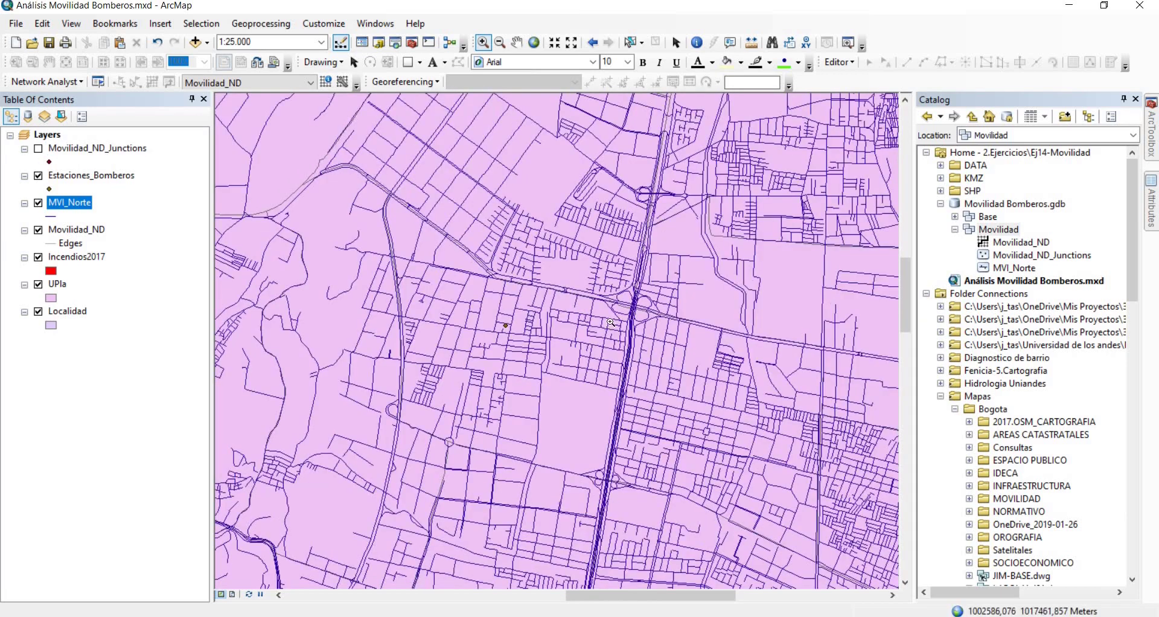
scroll(611, 323, "down", 3)
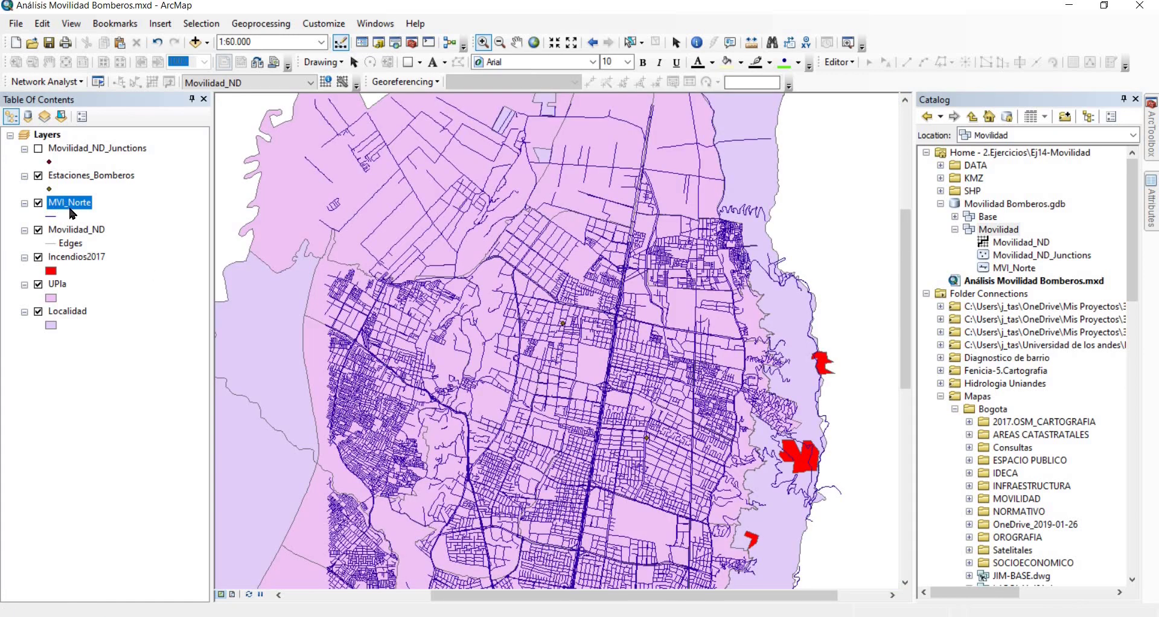
left_click(92, 232)
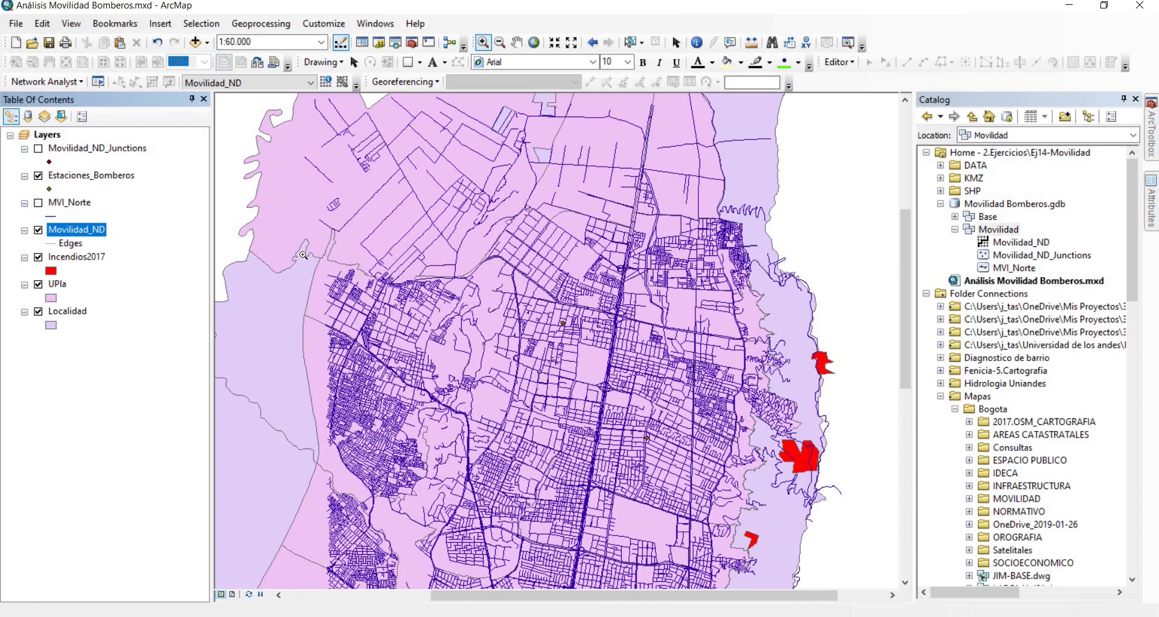
left_click(38, 202)
left_click_drag(553, 340, 487, 244)
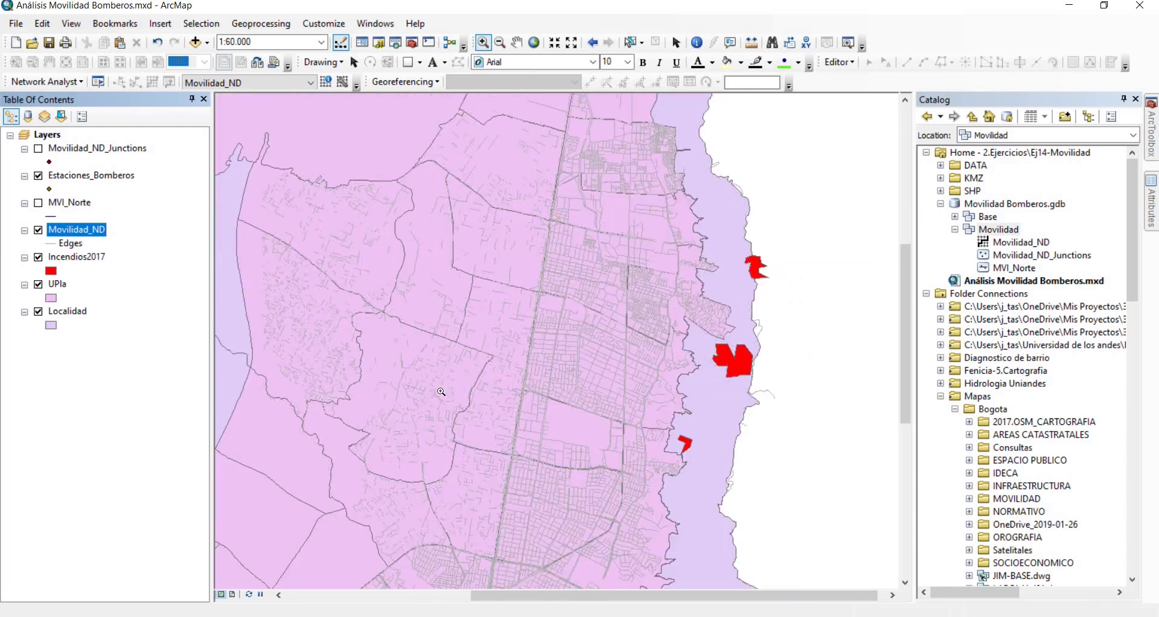
left_click_drag(456, 413, 498, 358)
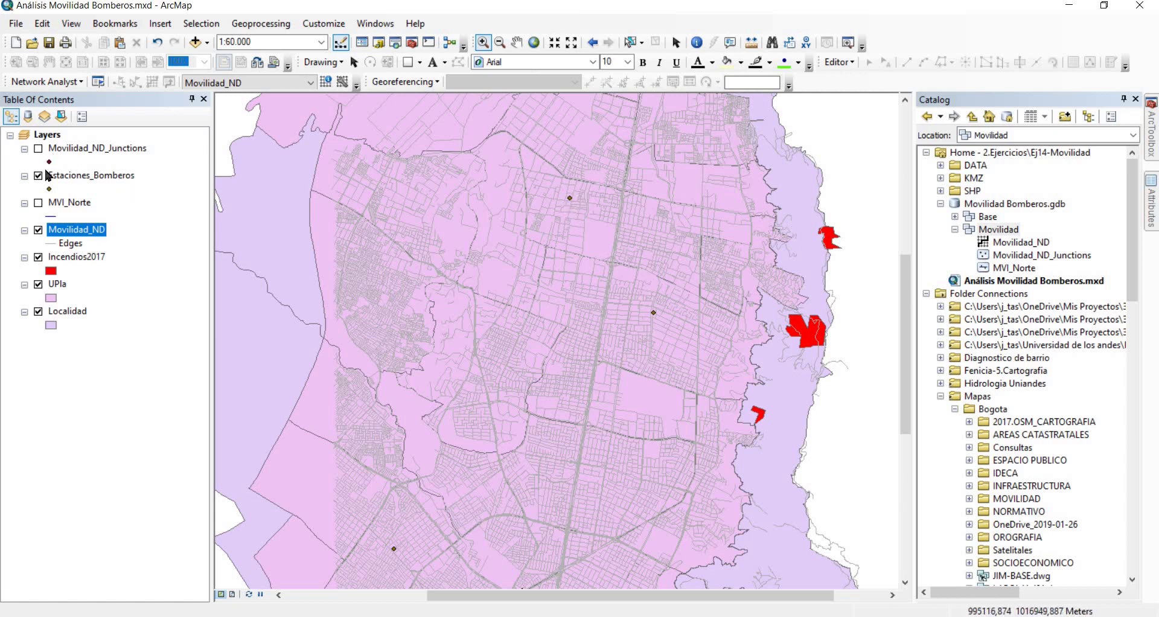
Change the Estaciones_Bomberos marker symbol to the black Circle 1
left_click(49, 189)
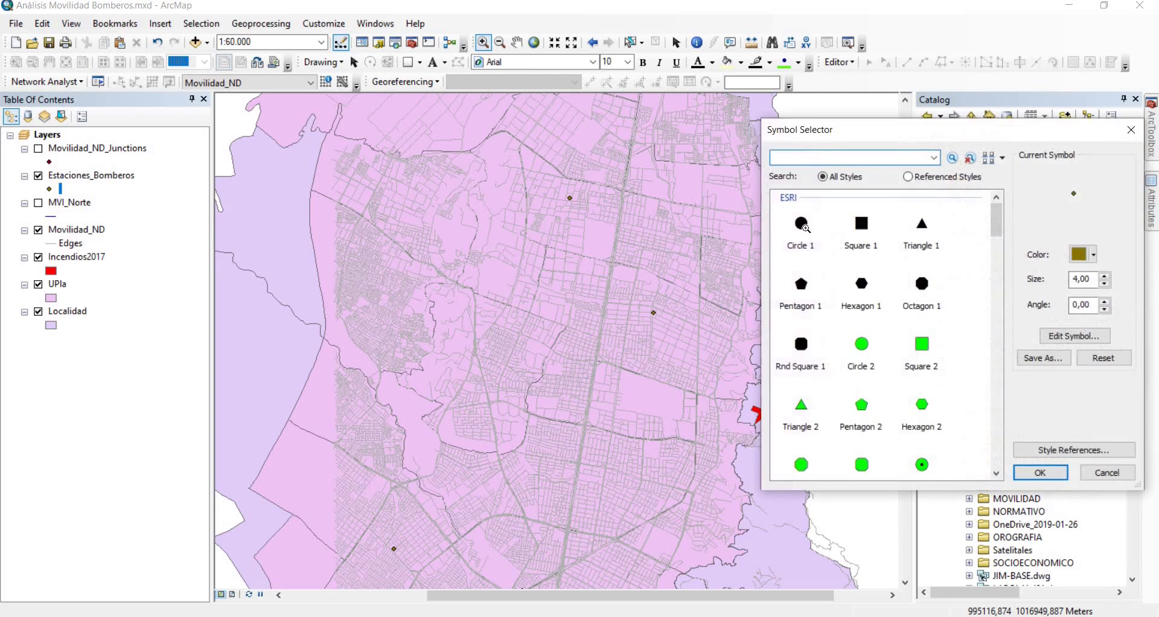
left_click(1045, 471)
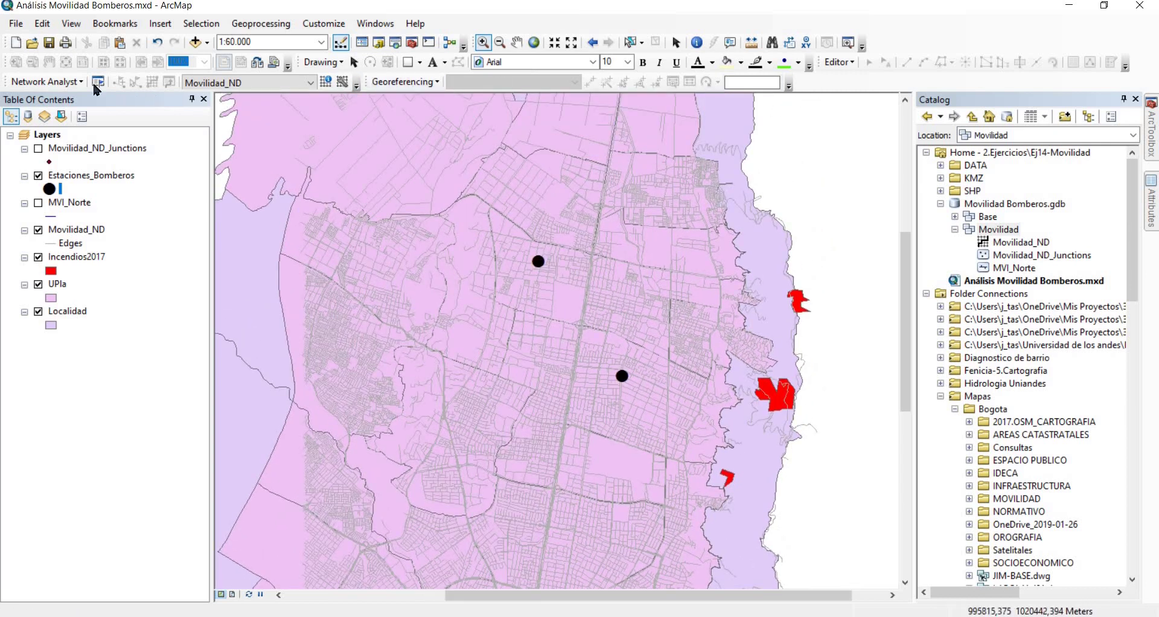
Turn the Network Analyst toolbar off and on again, and undock it so that it floats over the map
right_click(873, 79)
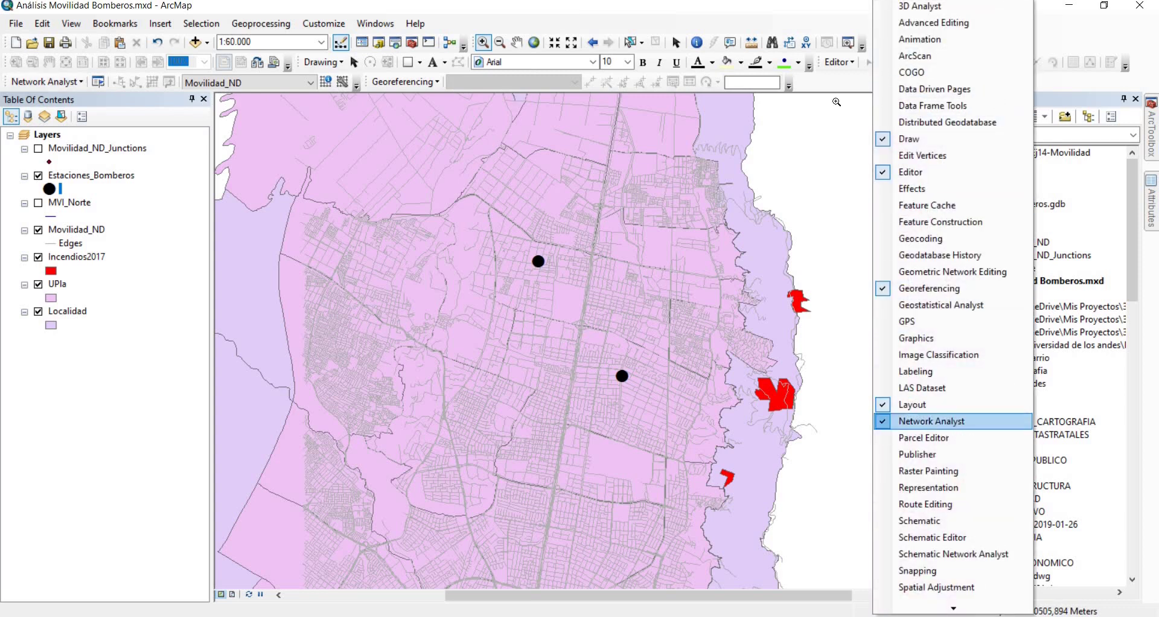
right_click(839, 79)
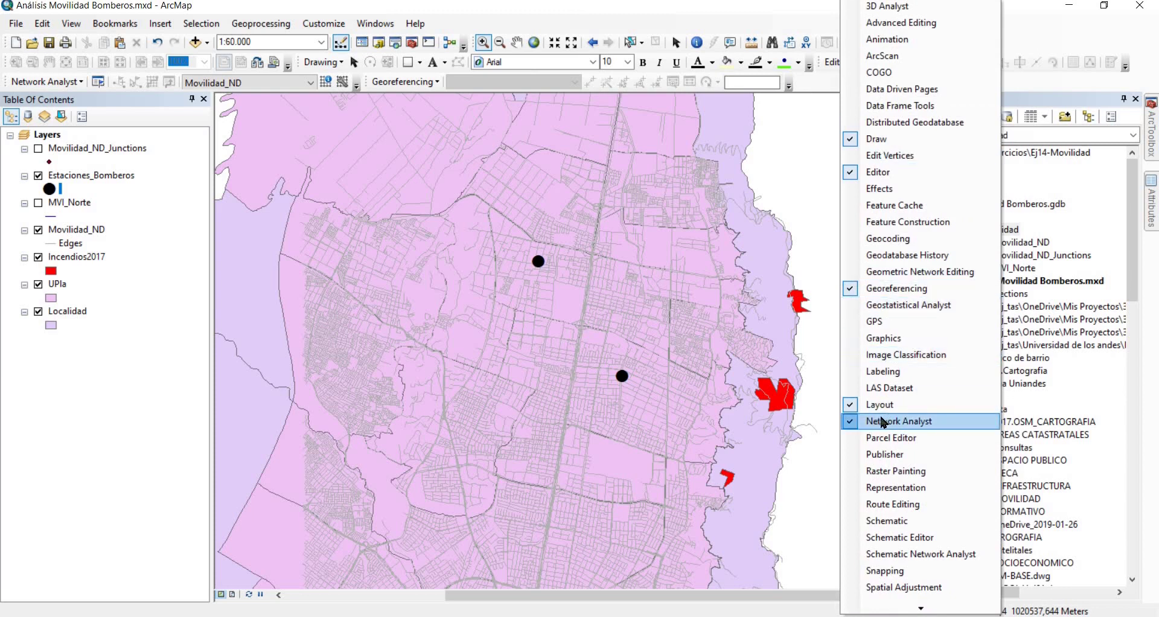
left_click(851, 422)
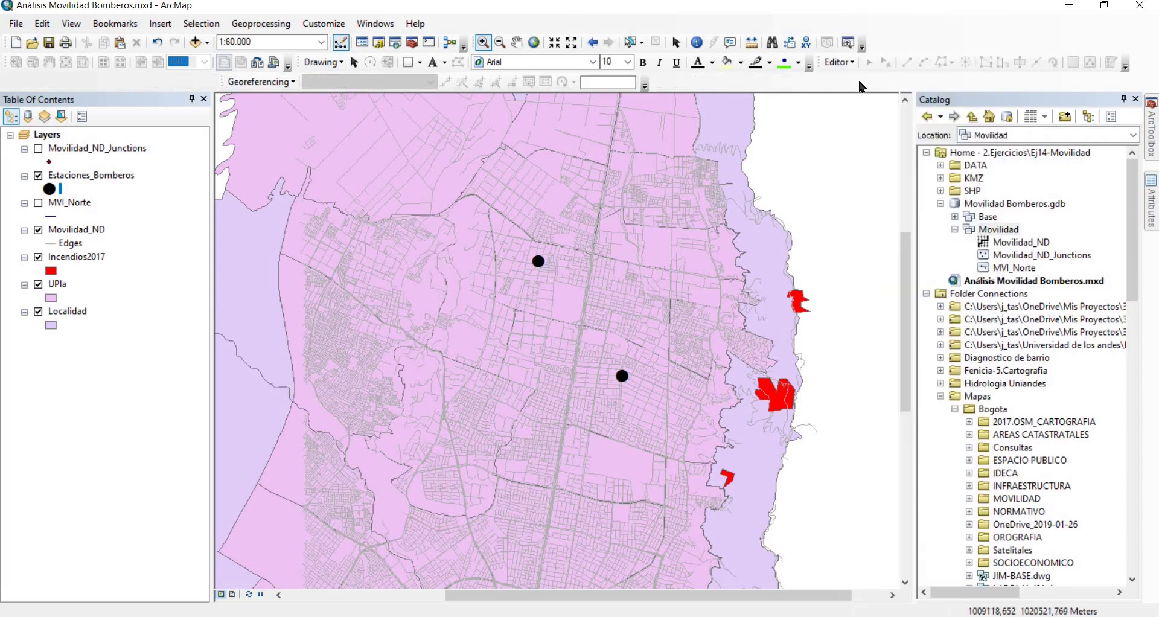
right_click(857, 78)
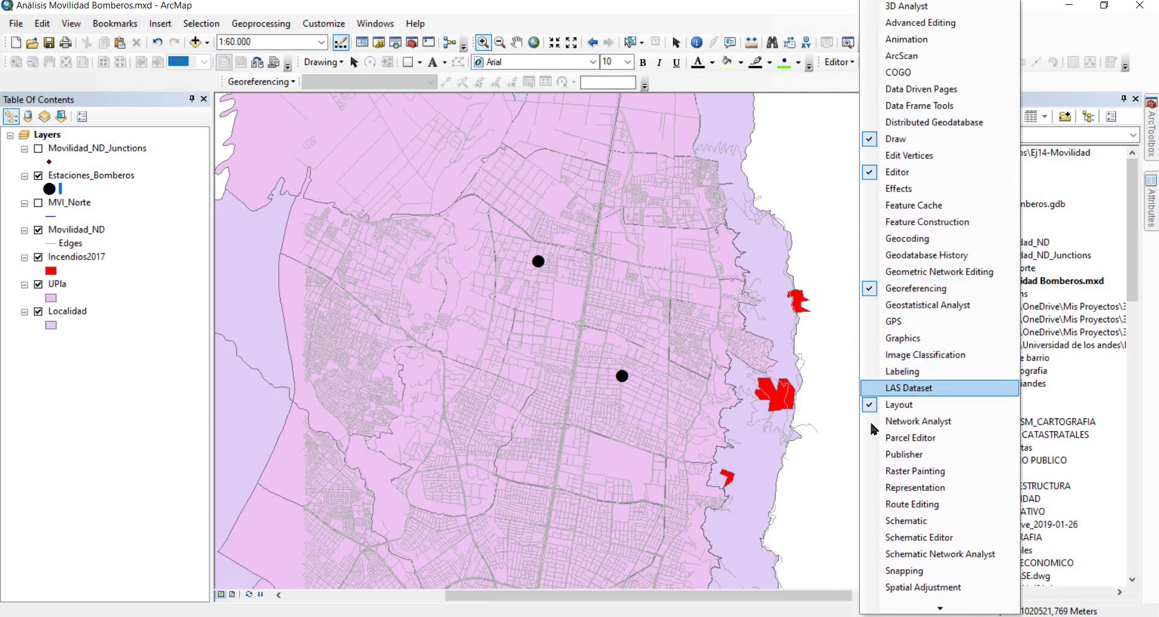
key("Return")
left_click_drag(4, 79, 331, 130)
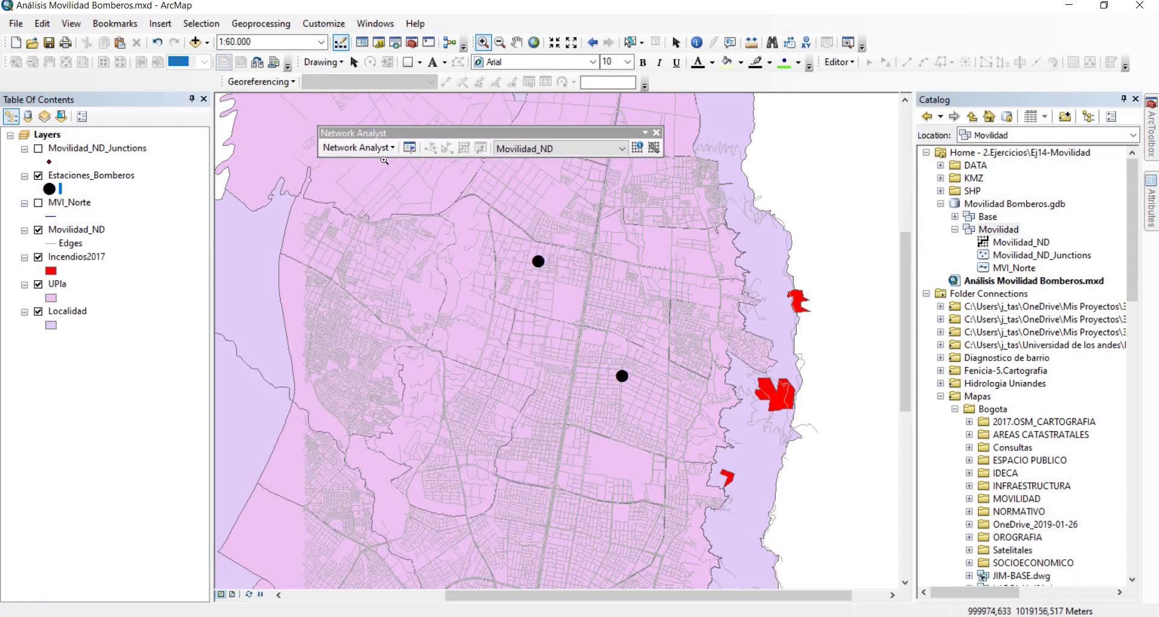
Reposition the floating Network Analyst toolbar, check the active network dataset, and open the Network Analyst window
left_click_drag(432, 129, 478, 118)
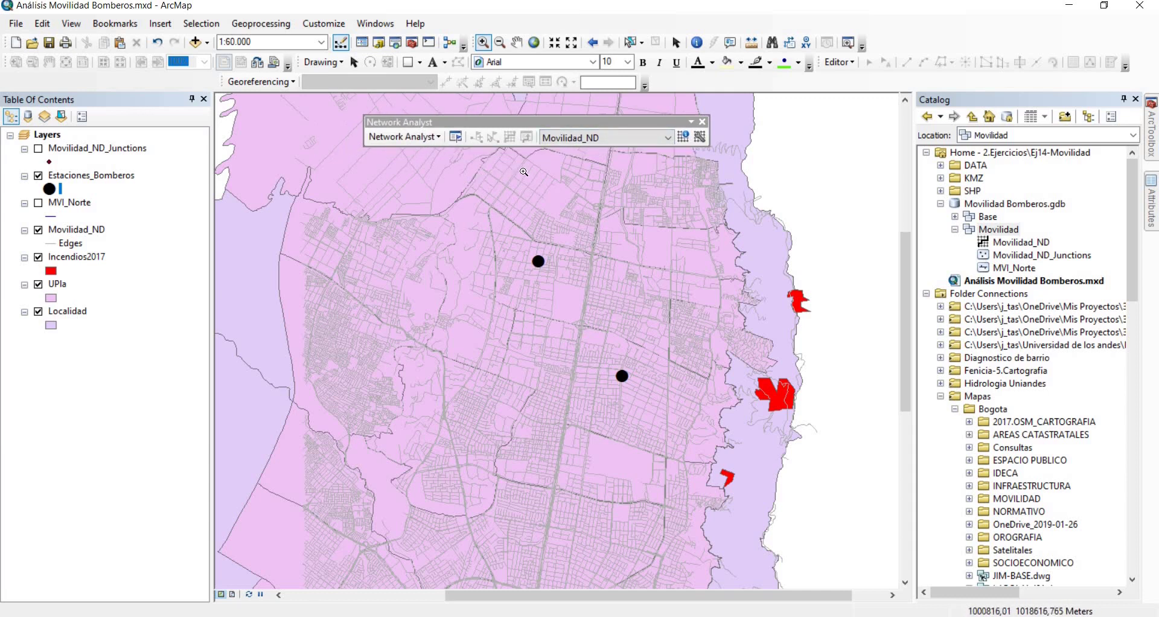
left_click(667, 138)
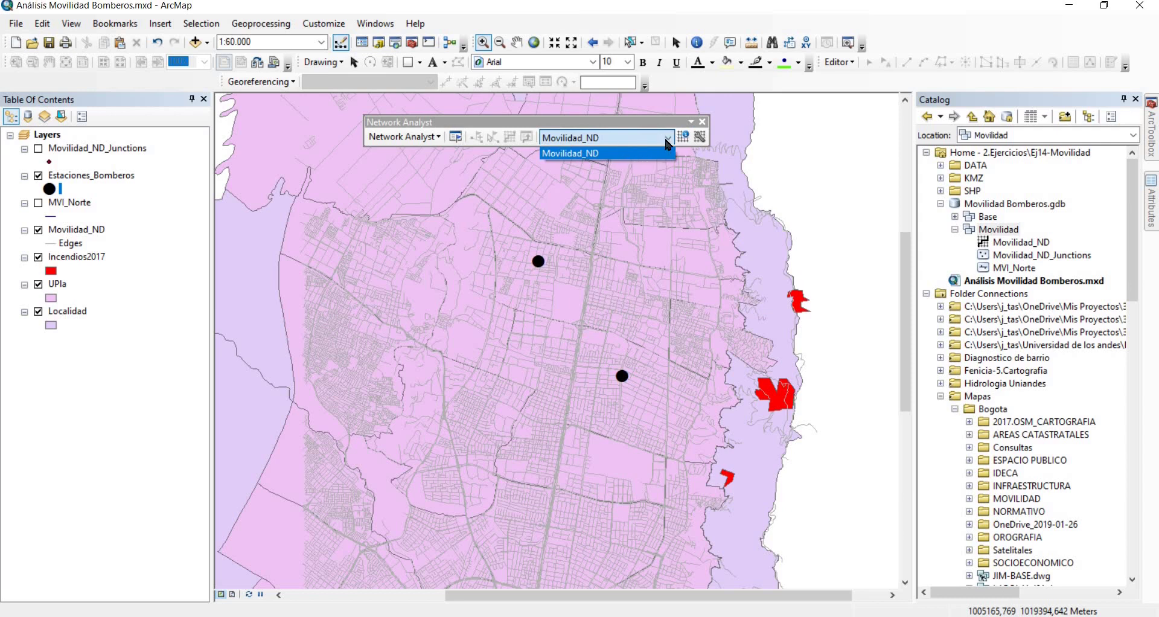
left_click(436, 133)
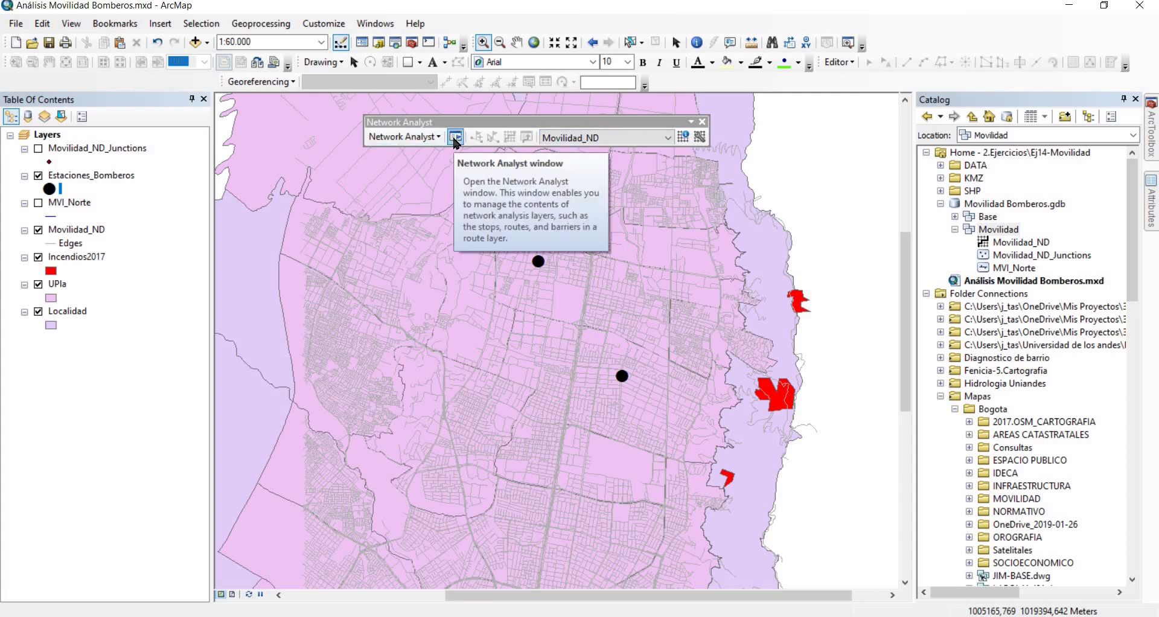
left_click(455, 139)
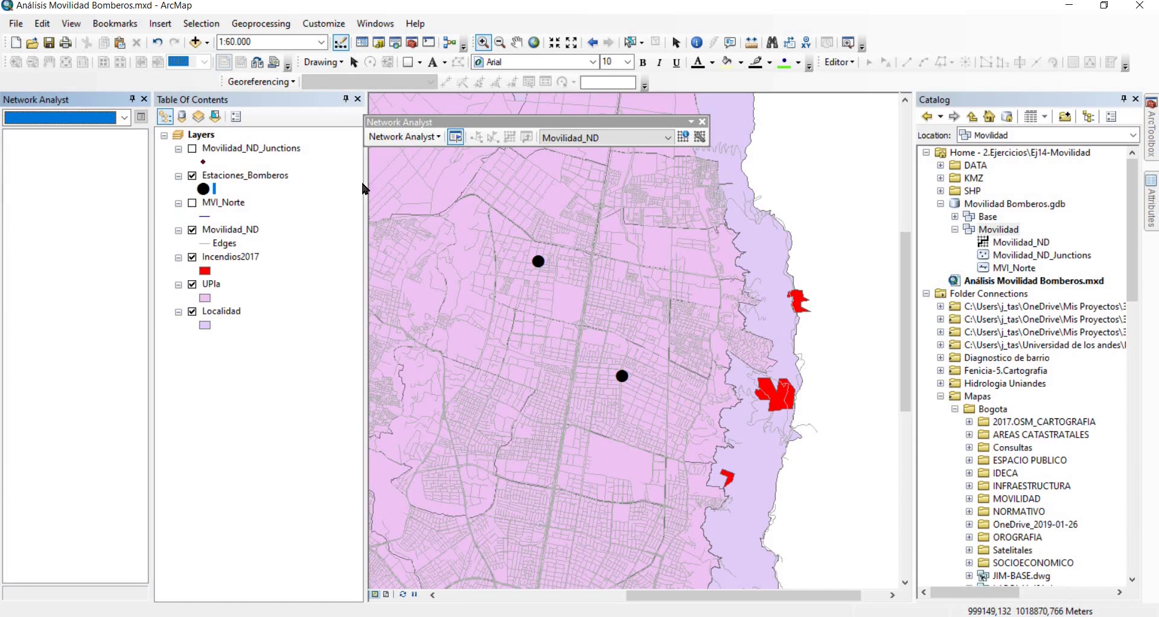
Create a new Route analysis layer on the Movilidad_ND network
left_click_drag(640, 275, 718, 270)
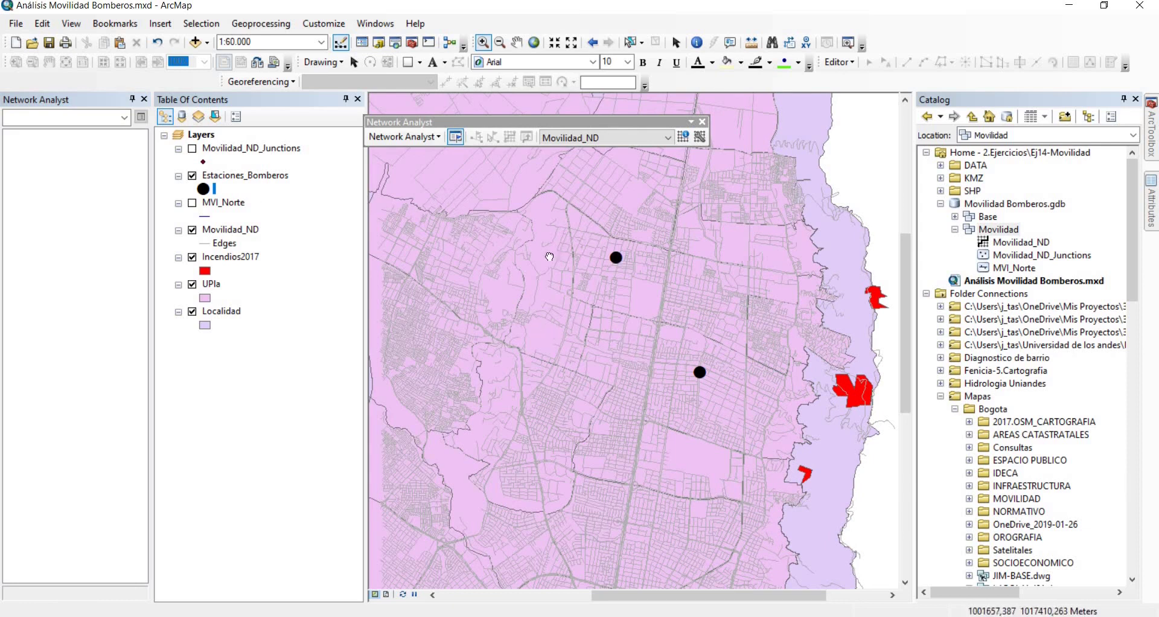
left_click_drag(549, 257, 515, 276)
left_click_drag(573, 245, 592, 248)
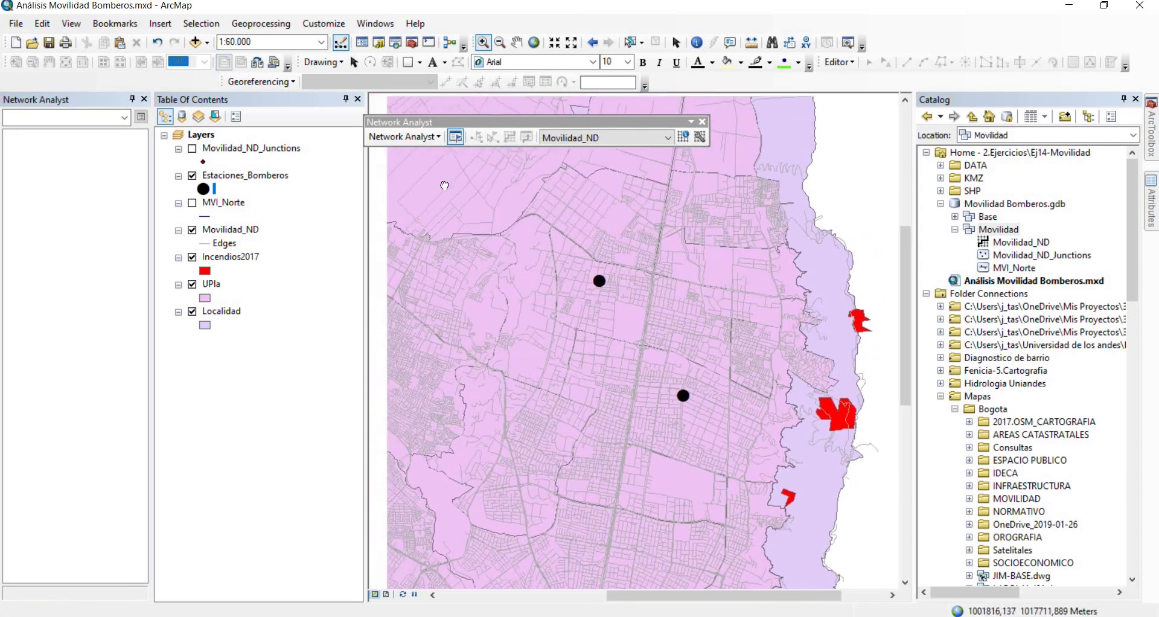
left_click_drag(444, 185, 448, 185)
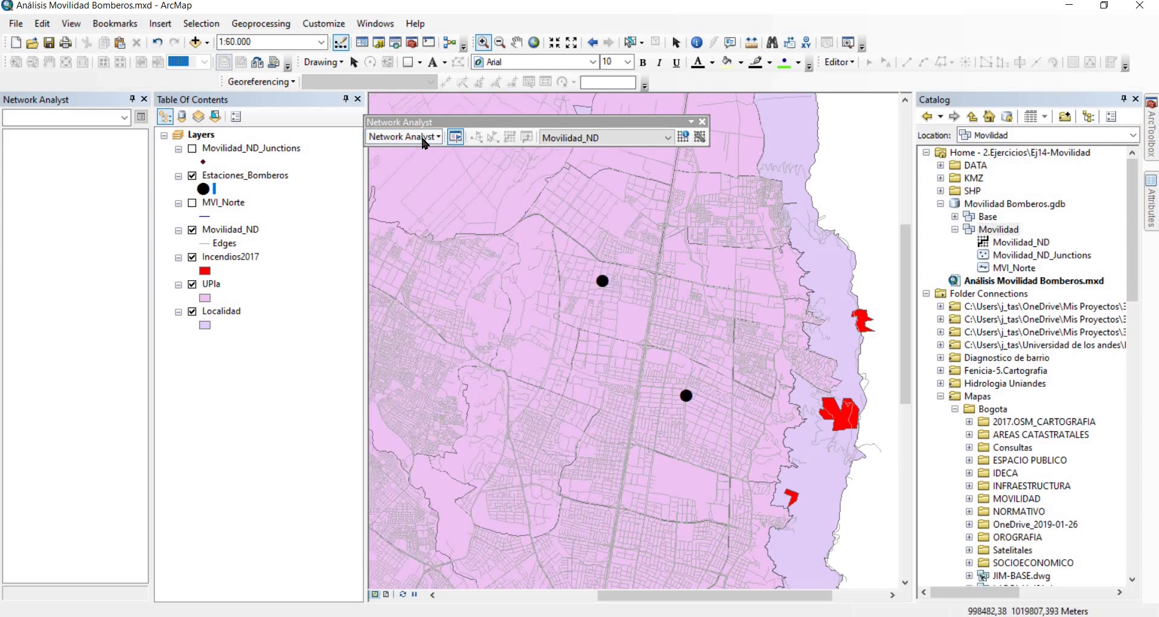
left_click(428, 138)
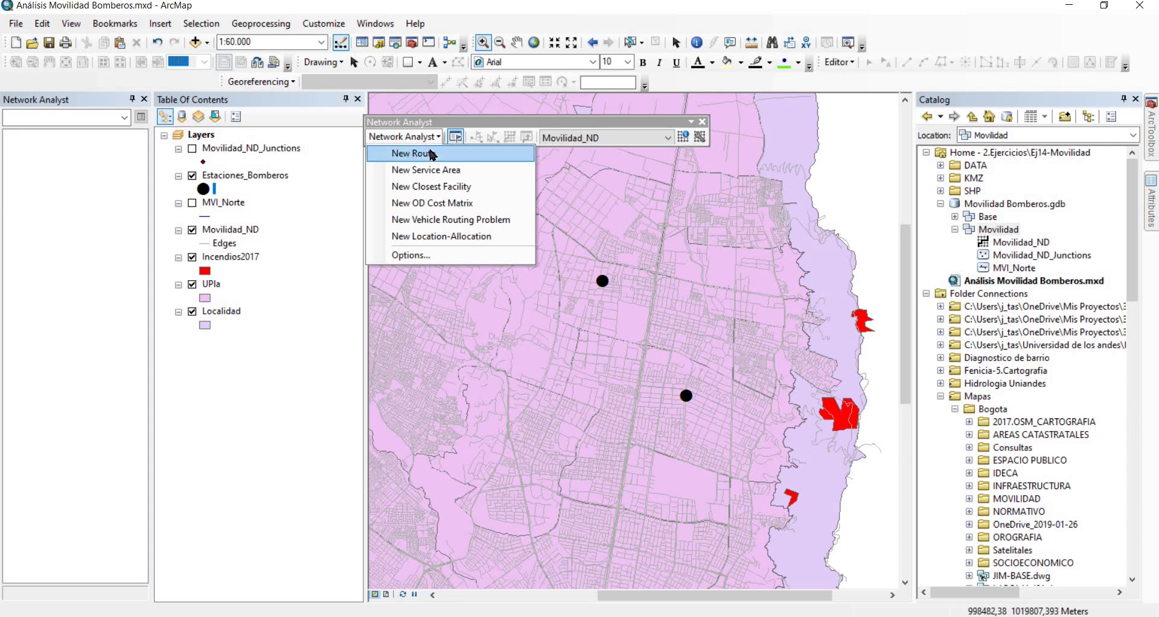
left_click(429, 153)
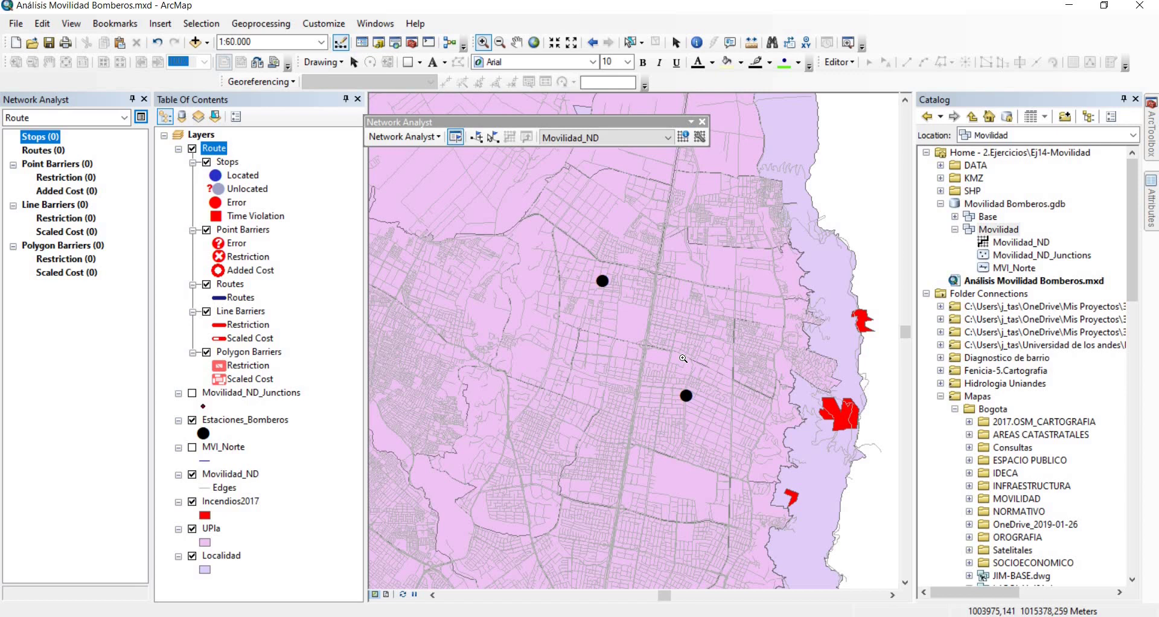
Place route stops on the northern and then the southern fire station, and solve the route between them
left_click(477, 137)
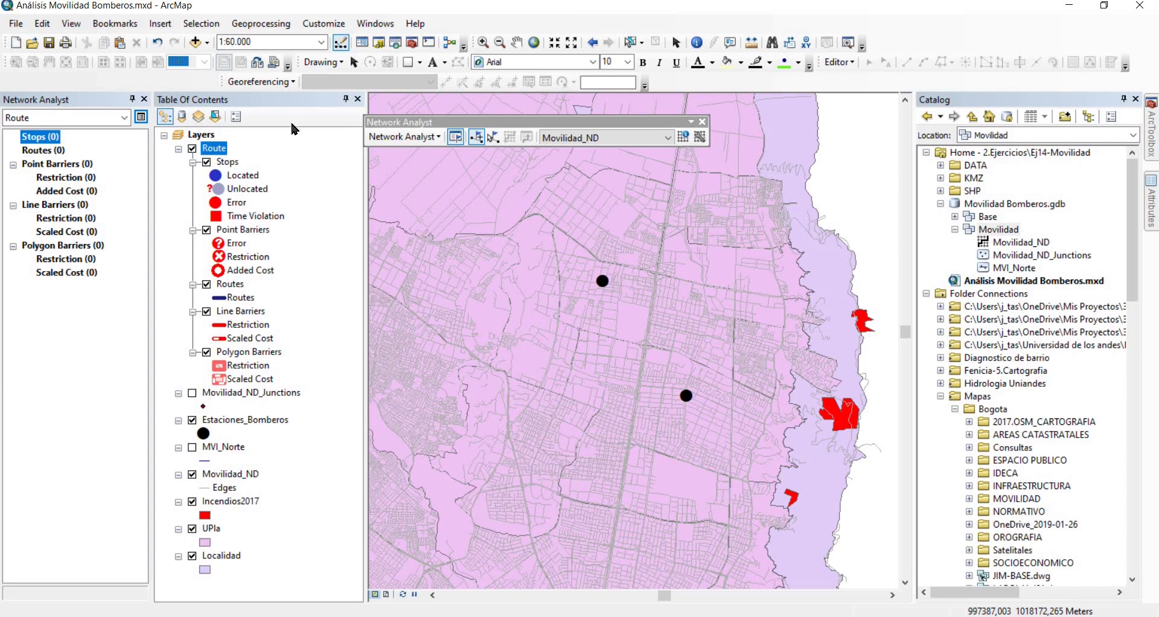
left_click(125, 116)
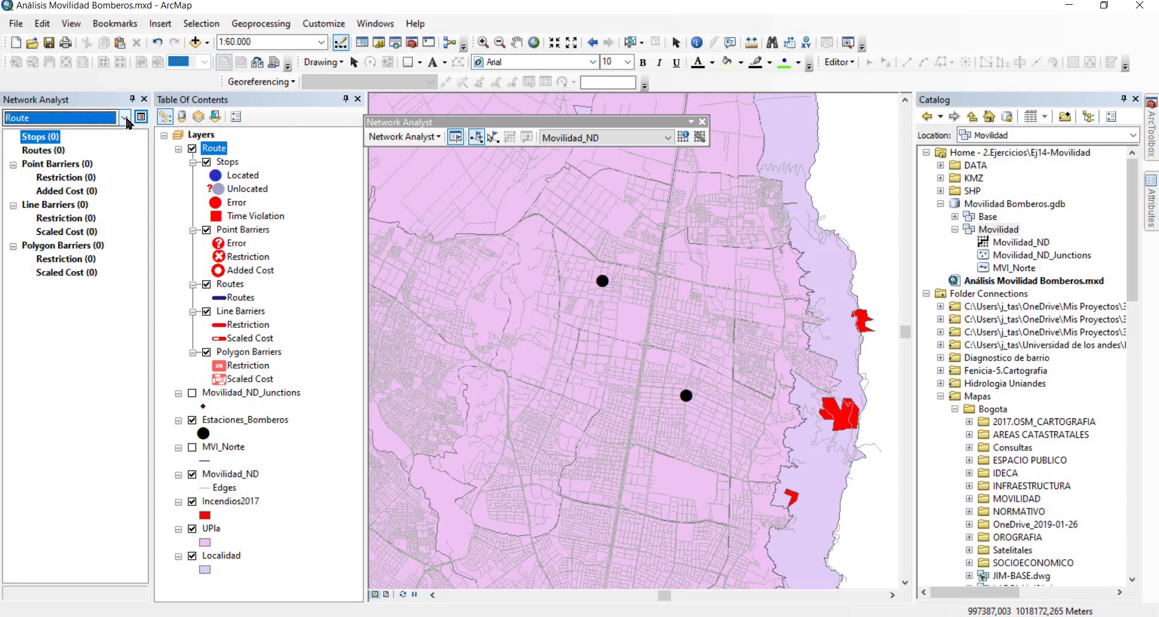
left_click(126, 119)
left_click(37, 122)
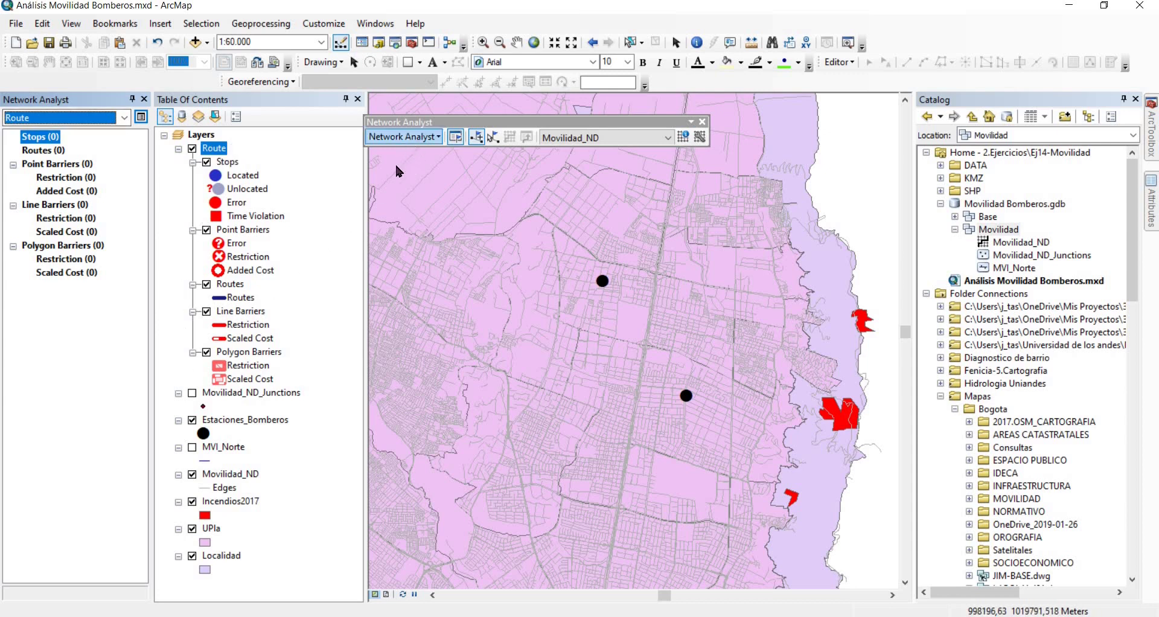
left_click(403, 136)
left_click(408, 136)
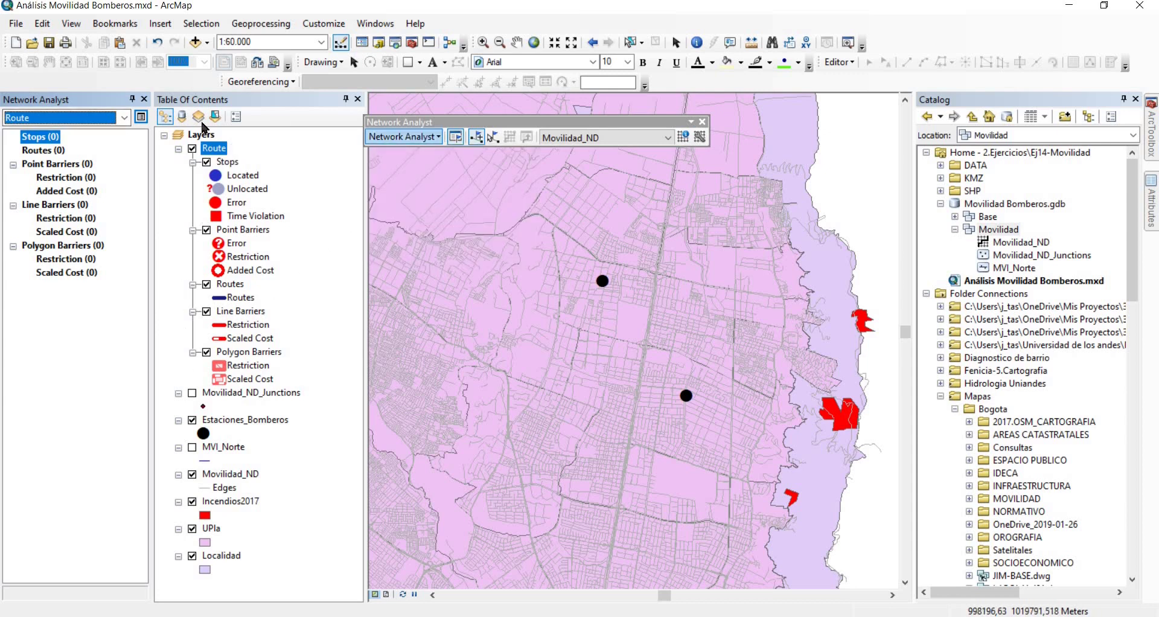
left_click(602, 280)
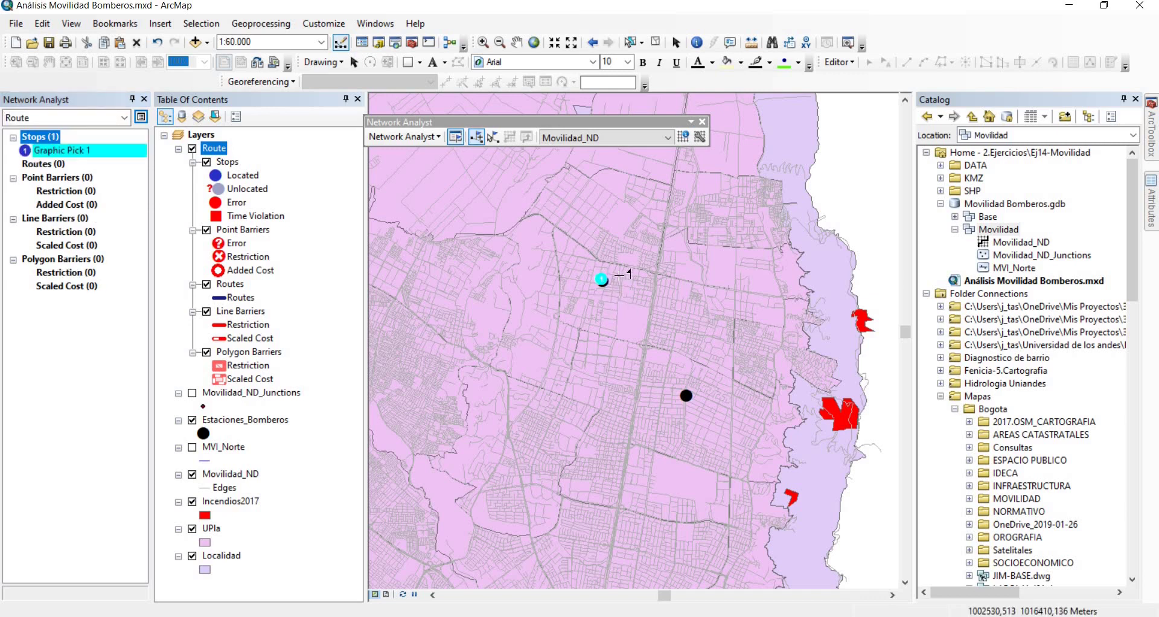
left_click(687, 395)
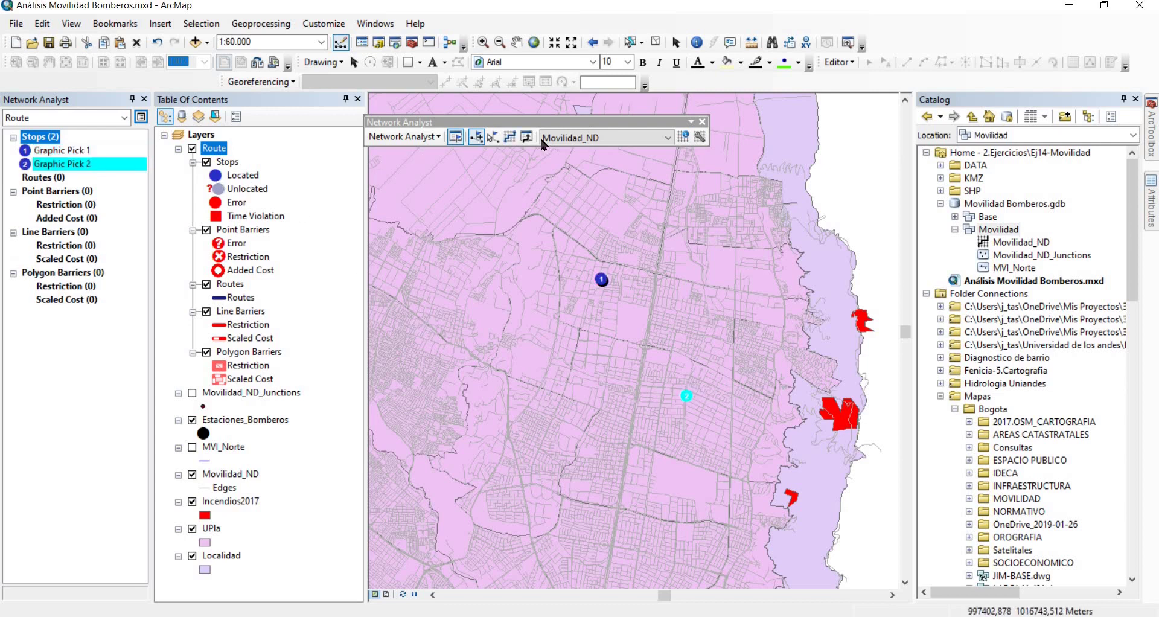
left_click(508, 138)
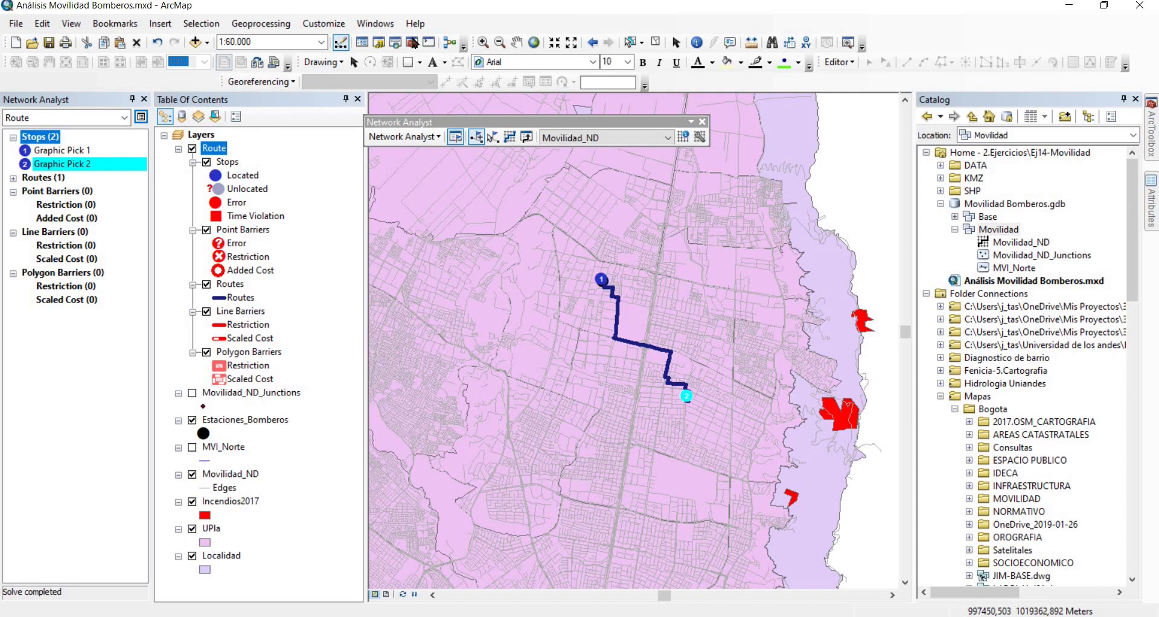
Identify the solved route between the two stations and read its Total_Minutes value
left_click(484, 43)
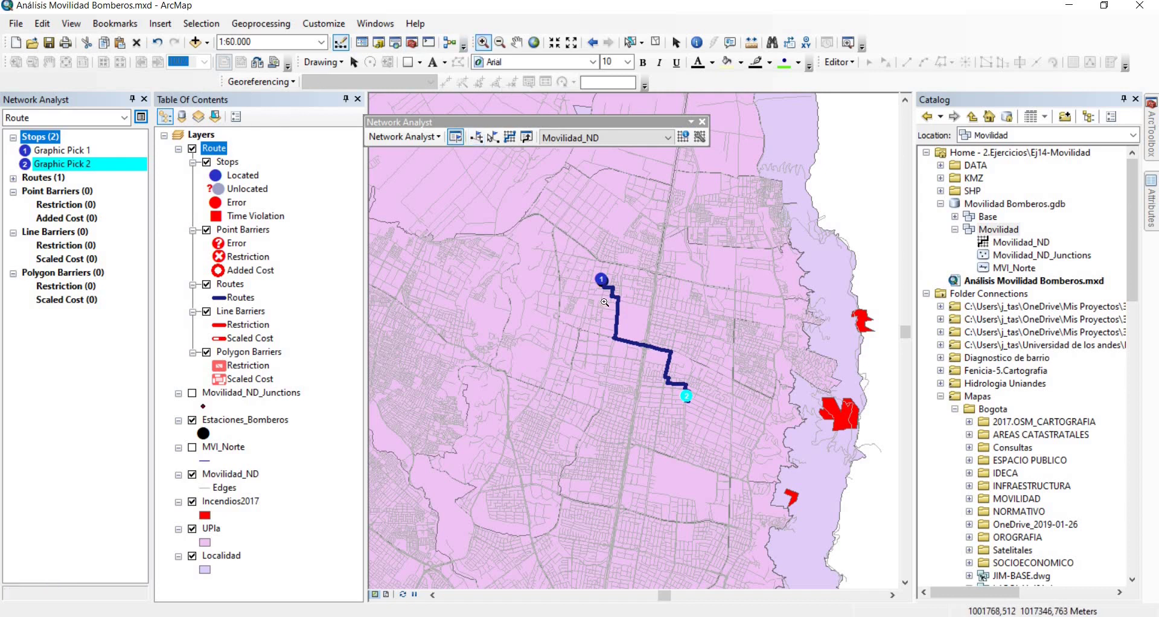
left_click_drag(577, 268, 699, 411)
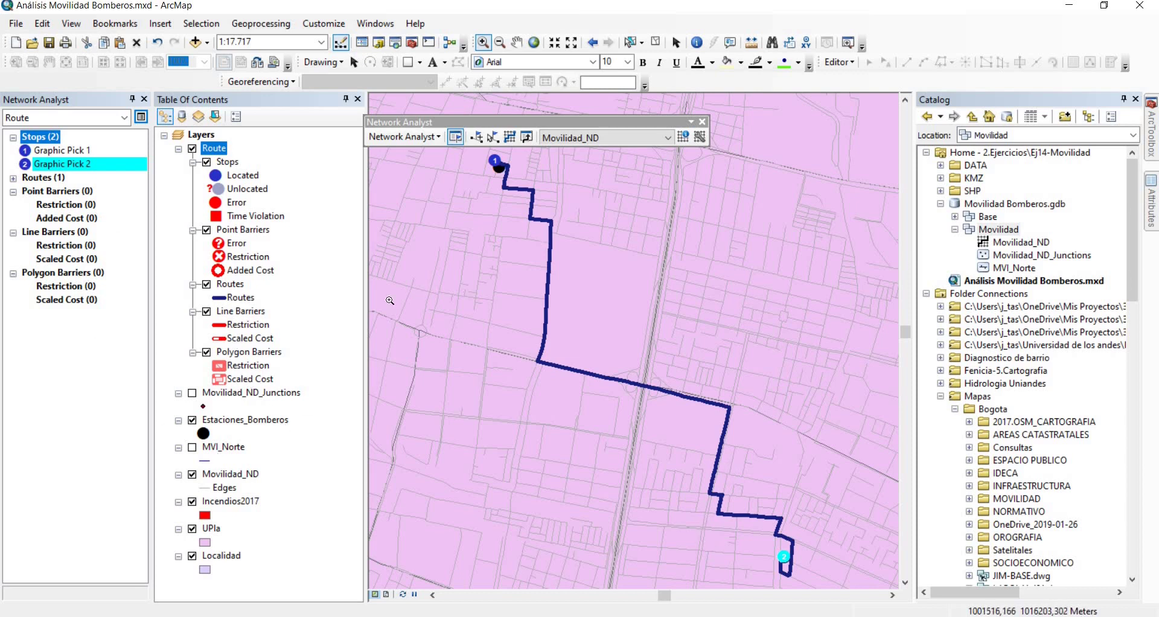
left_click(697, 42)
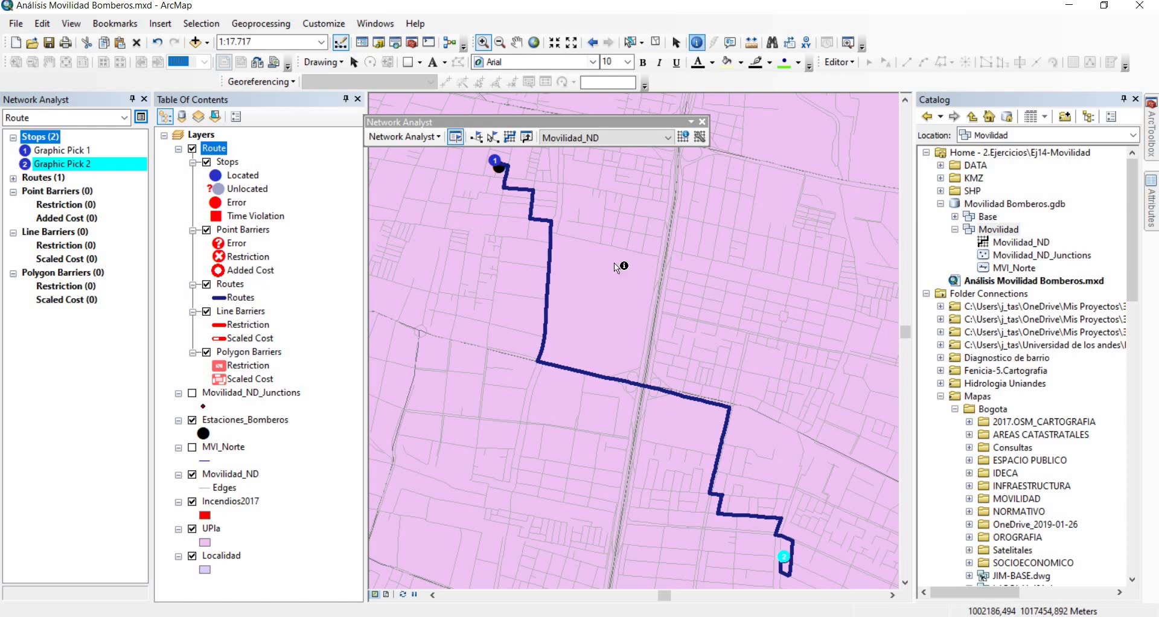
left_click(585, 373)
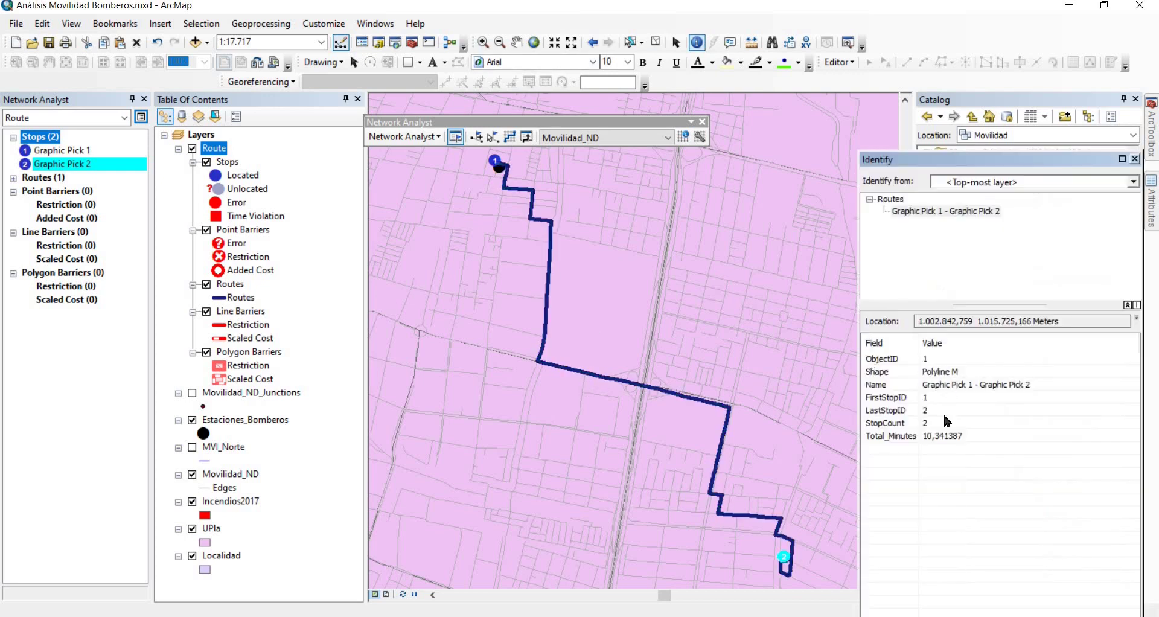
left_click(898, 437)
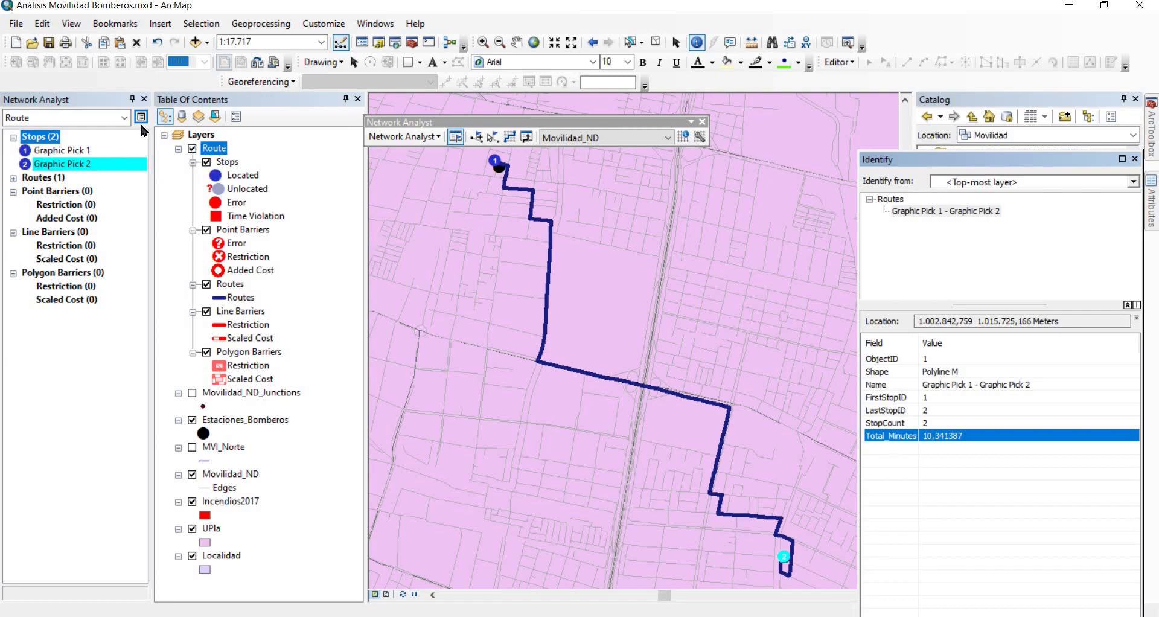
Set the Route layer's impedance to Kilometers in its analysis settings
left_click(209, 150)
right_click(213, 149)
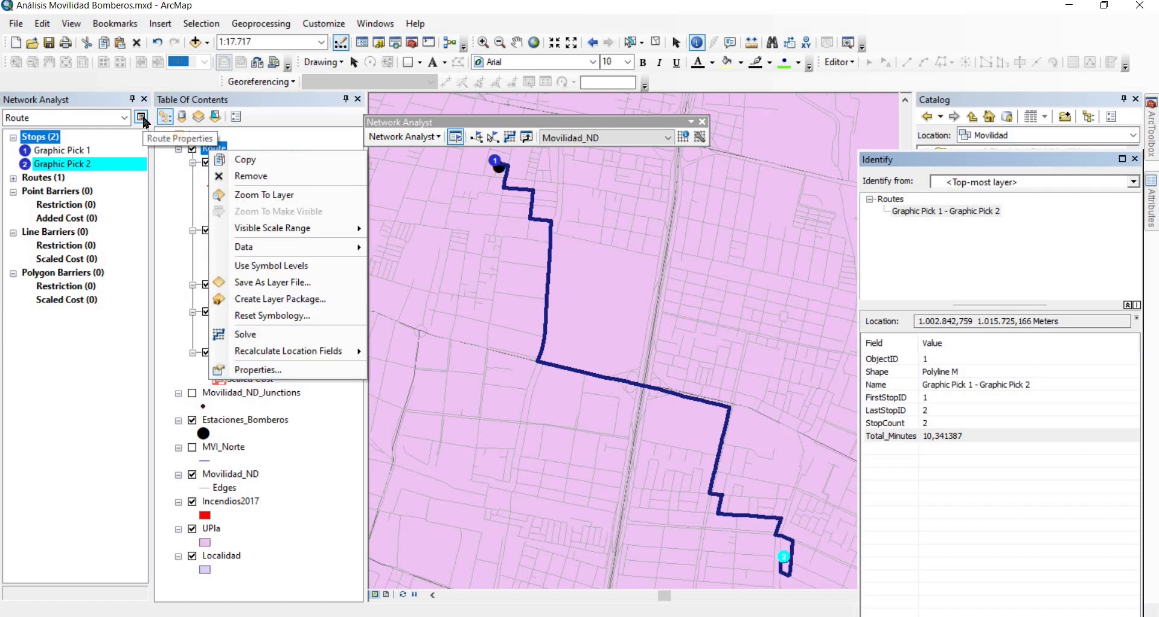
left_click(259, 370)
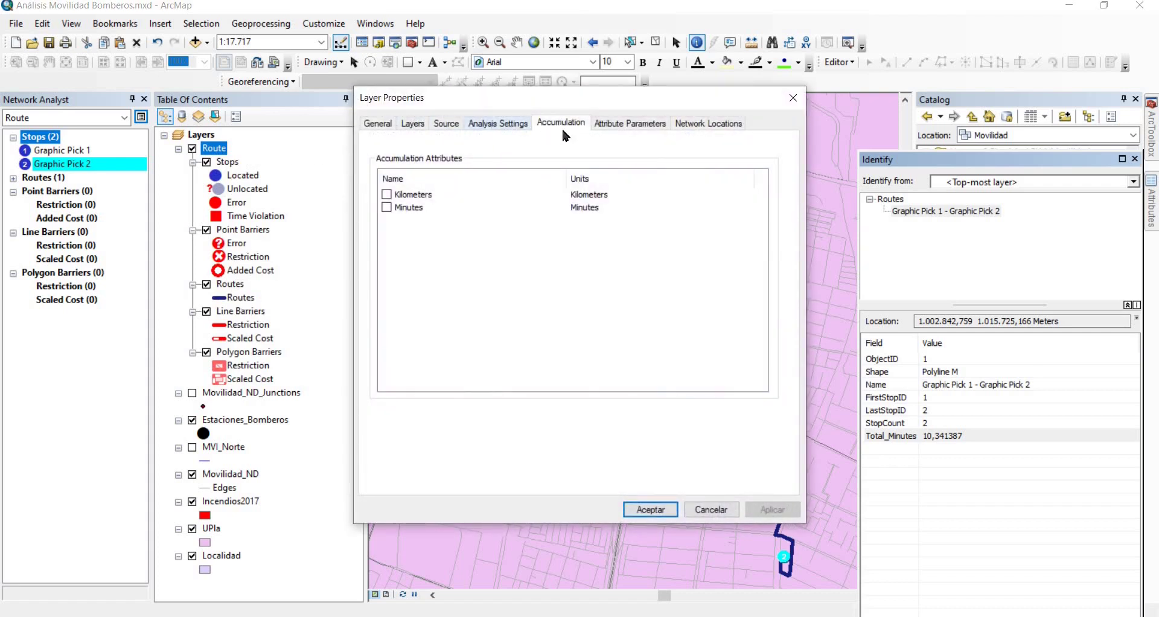
left_click(497, 123)
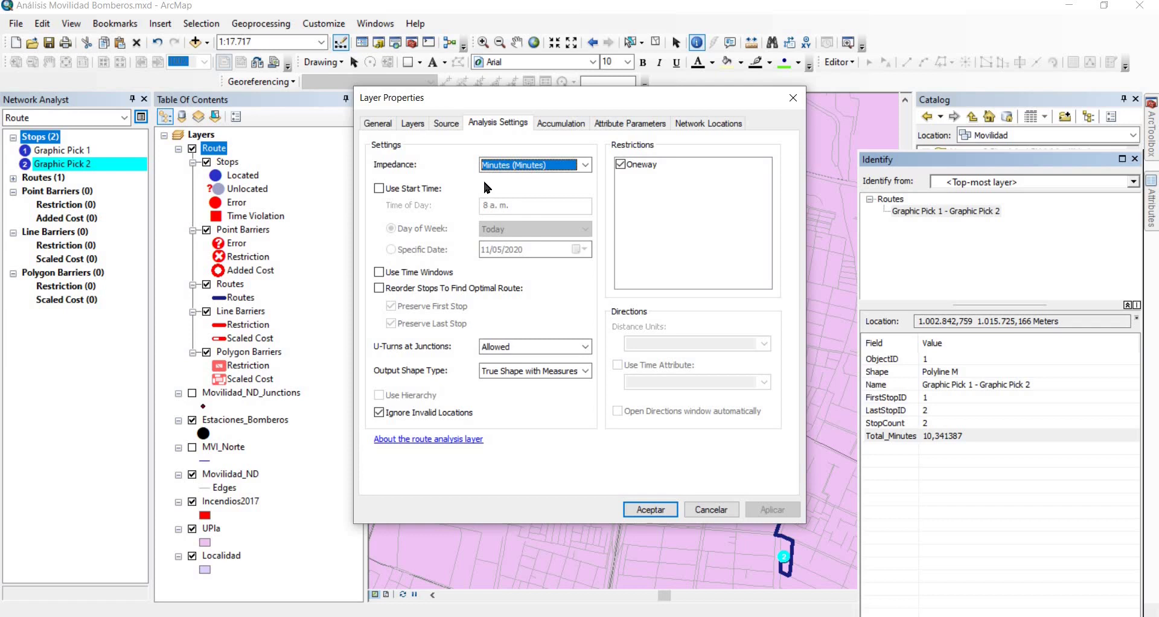
left_click(545, 166)
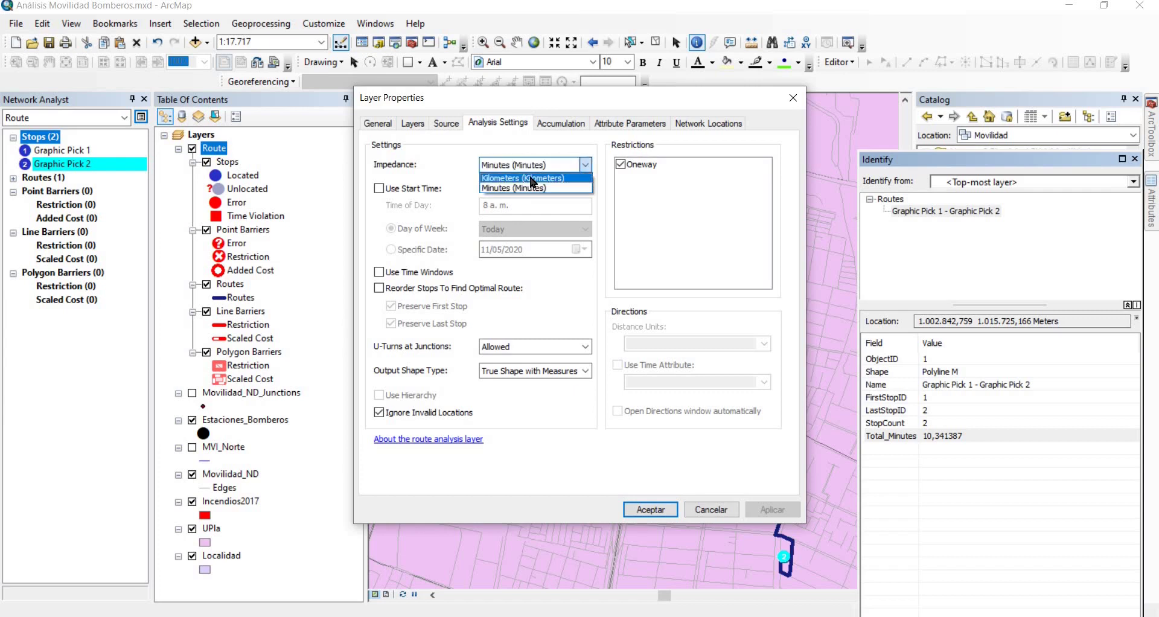
left_click(531, 178)
left_click(649, 510)
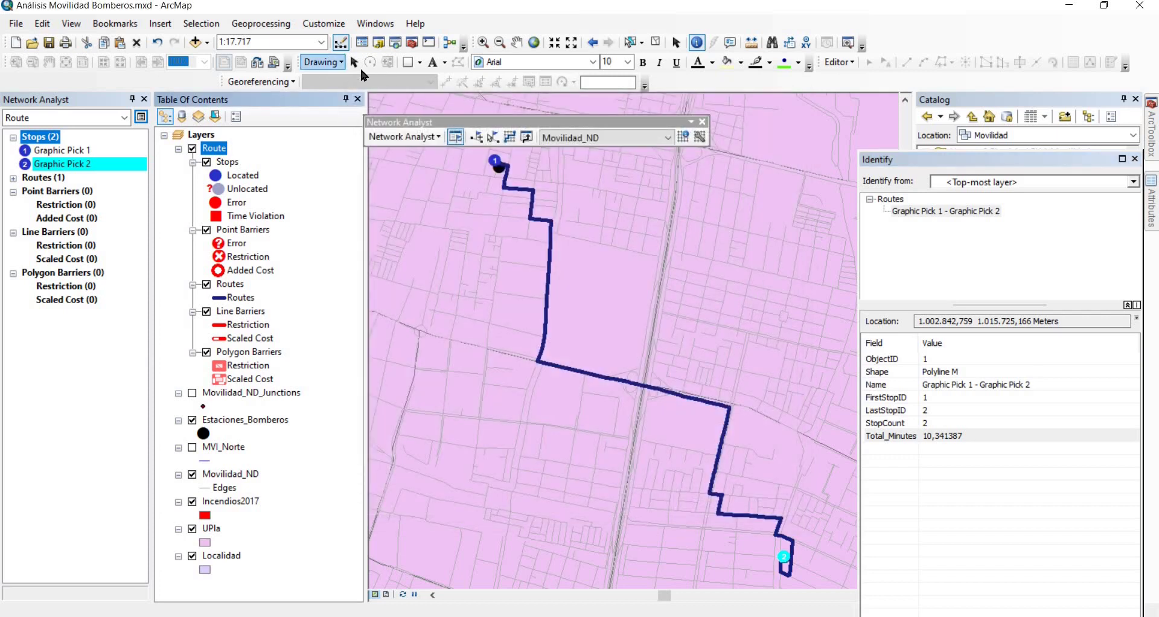
Solve the route again and identify it to read its total kilometers
left_click(508, 138)
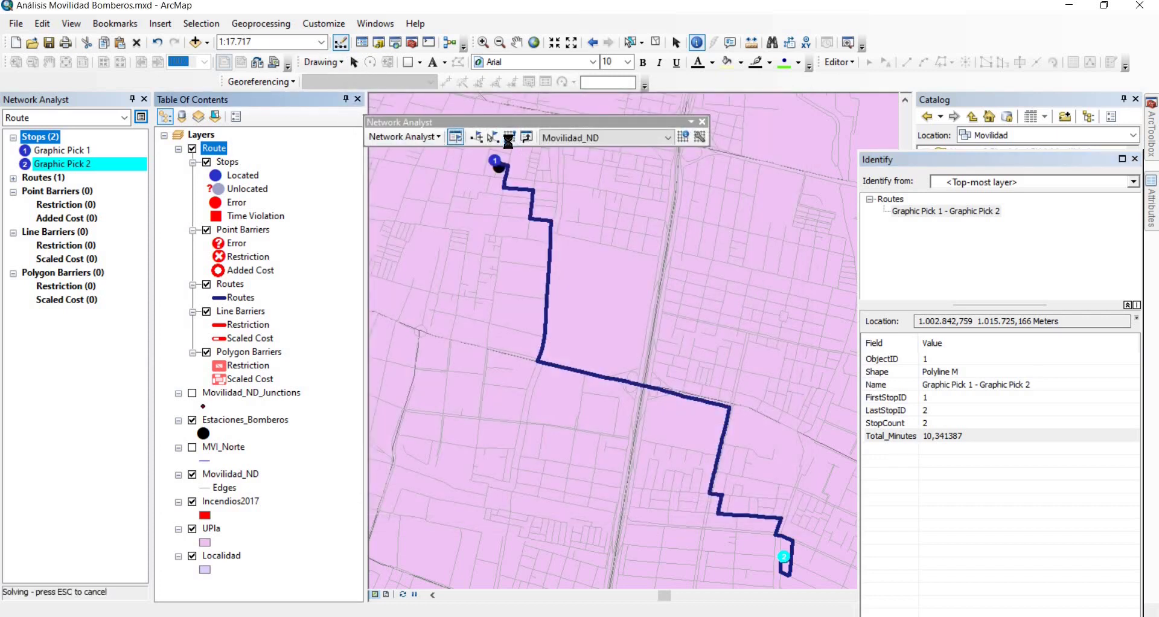
left_click(710, 403)
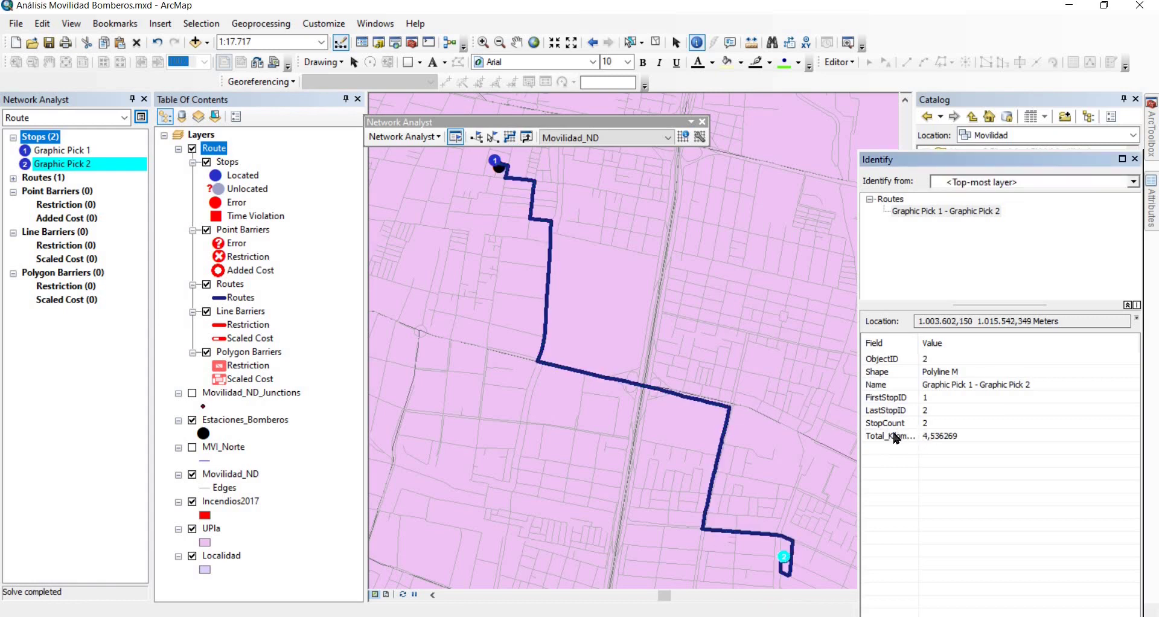
left_click(923, 437)
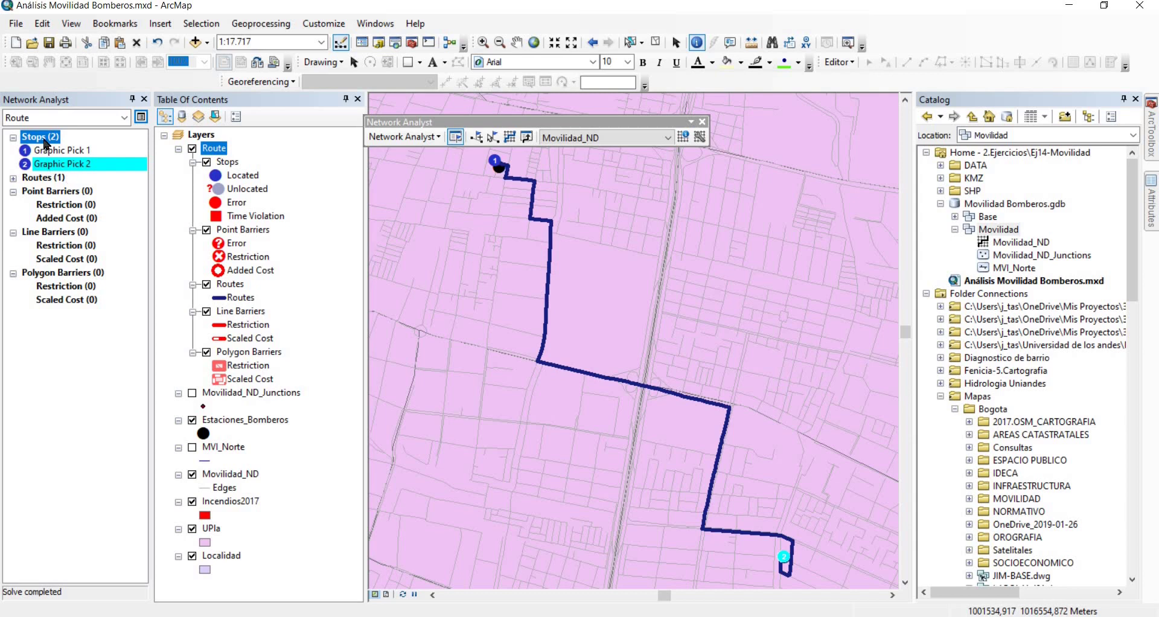
Turn off the Oneway restriction in the Route layer's analysis settings and solve the route again
right_click(204, 147)
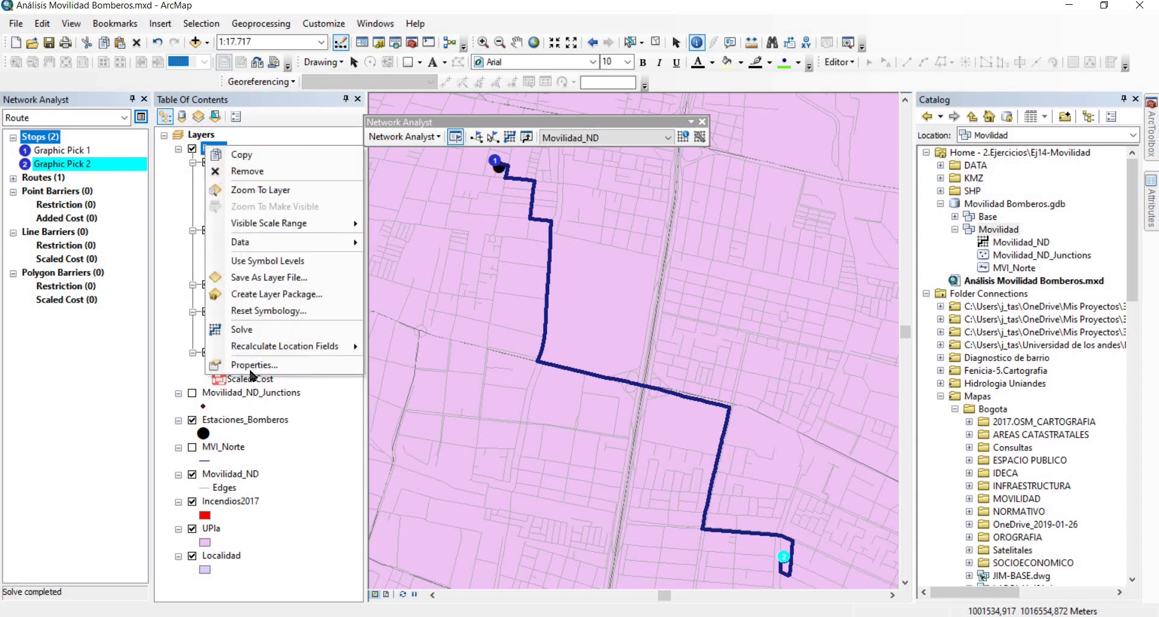
left_click(249, 364)
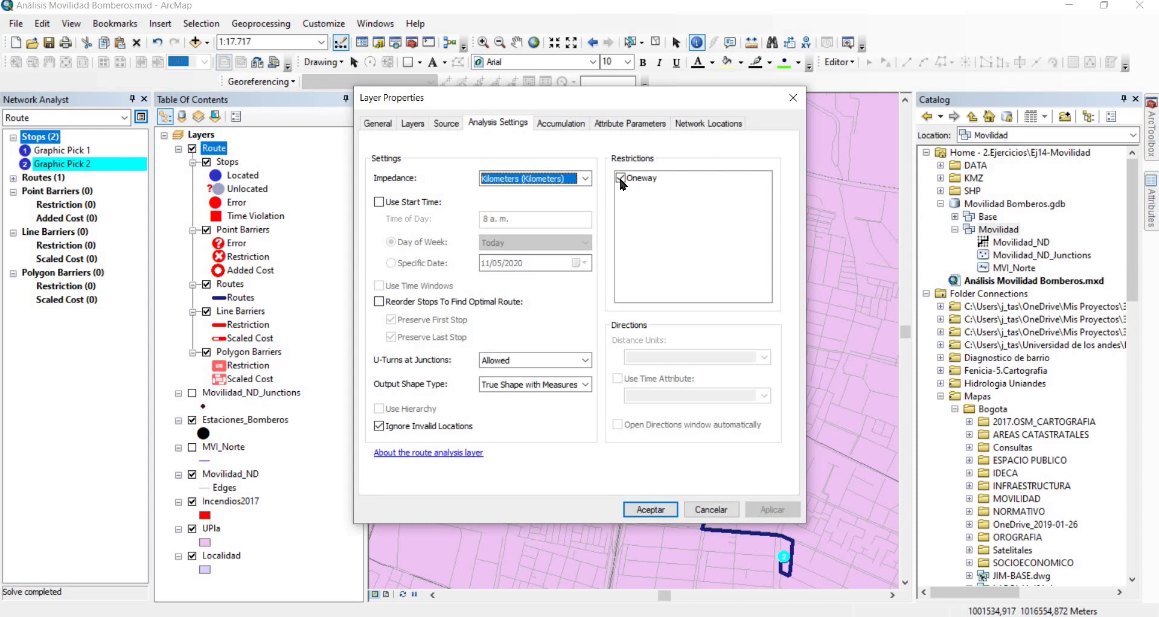
left_click(620, 178)
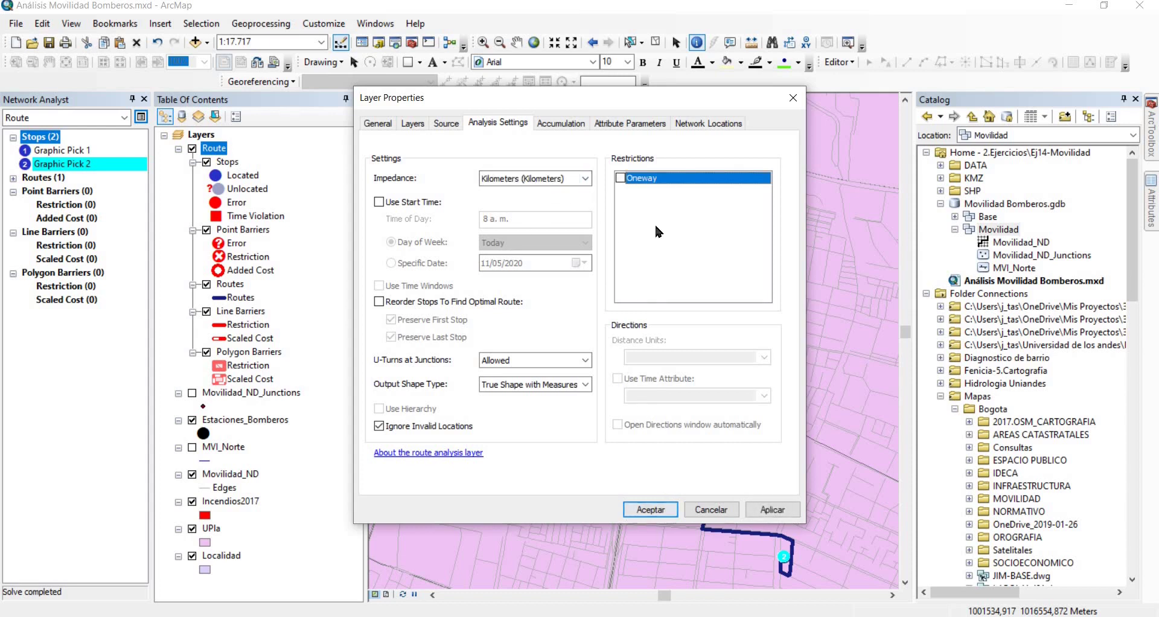
left_click(649, 509)
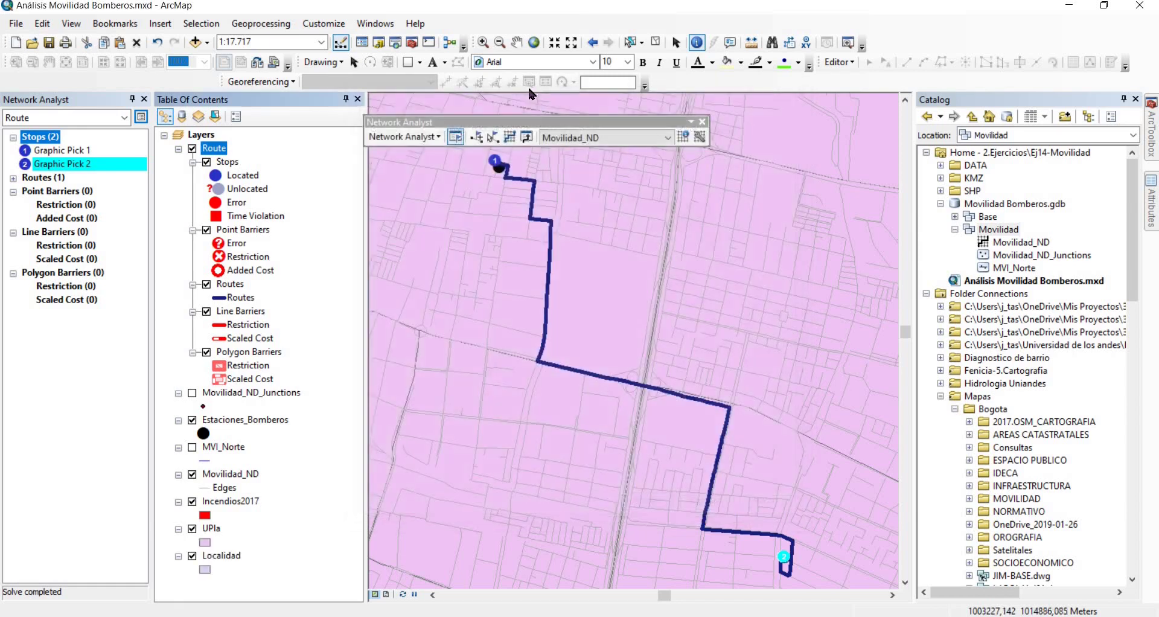
left_click(514, 140)
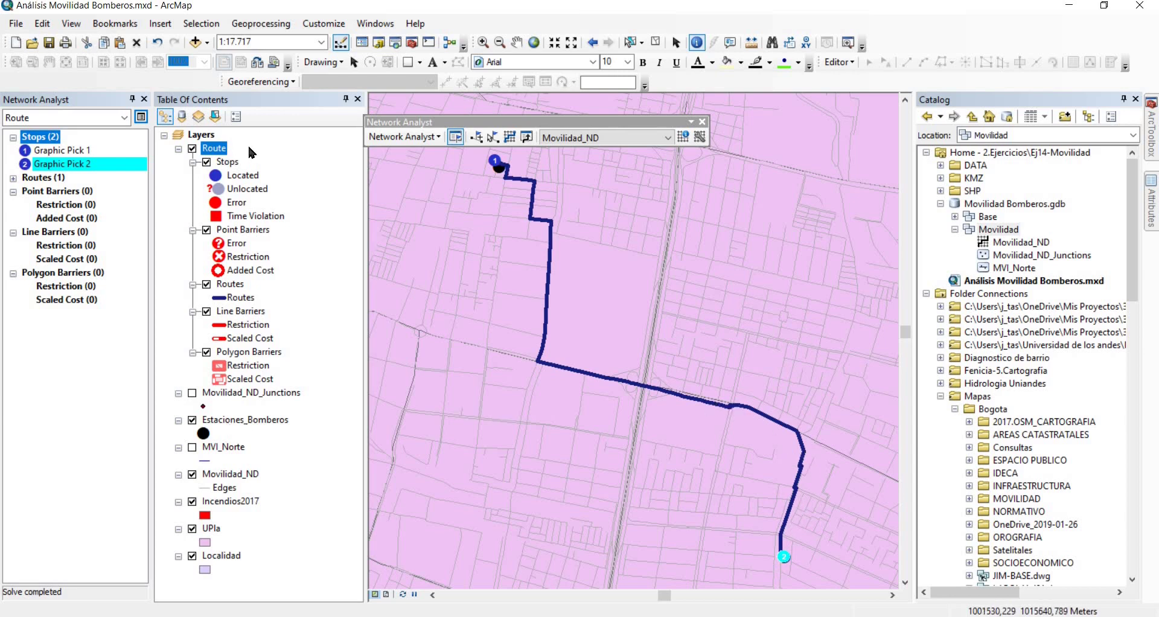
Enable the Oneway restriction and set the impedance to Minutes in the Route layer's analysis settings, and solve the route again
right_click(219, 147)
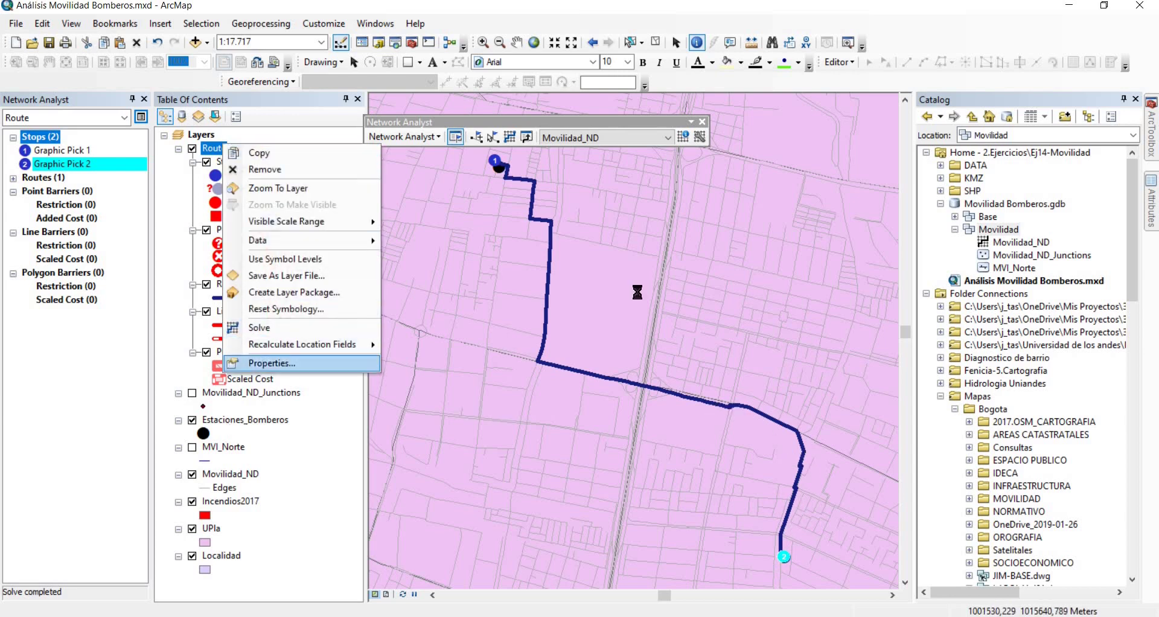
left_click(291, 360)
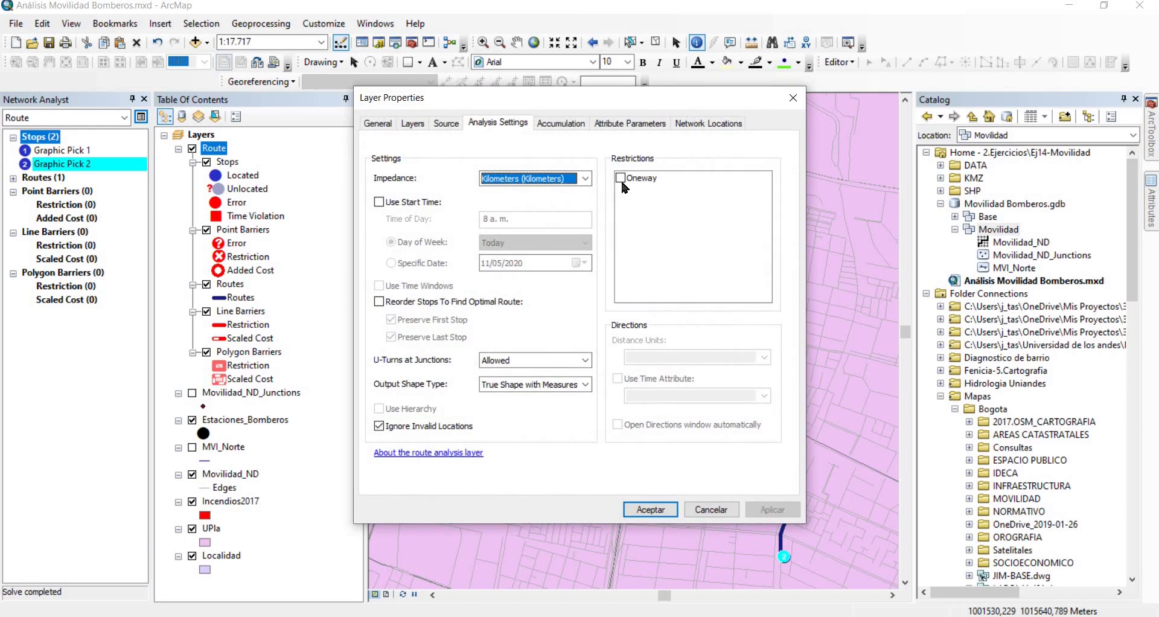
left_click(622, 178)
left_click(552, 179)
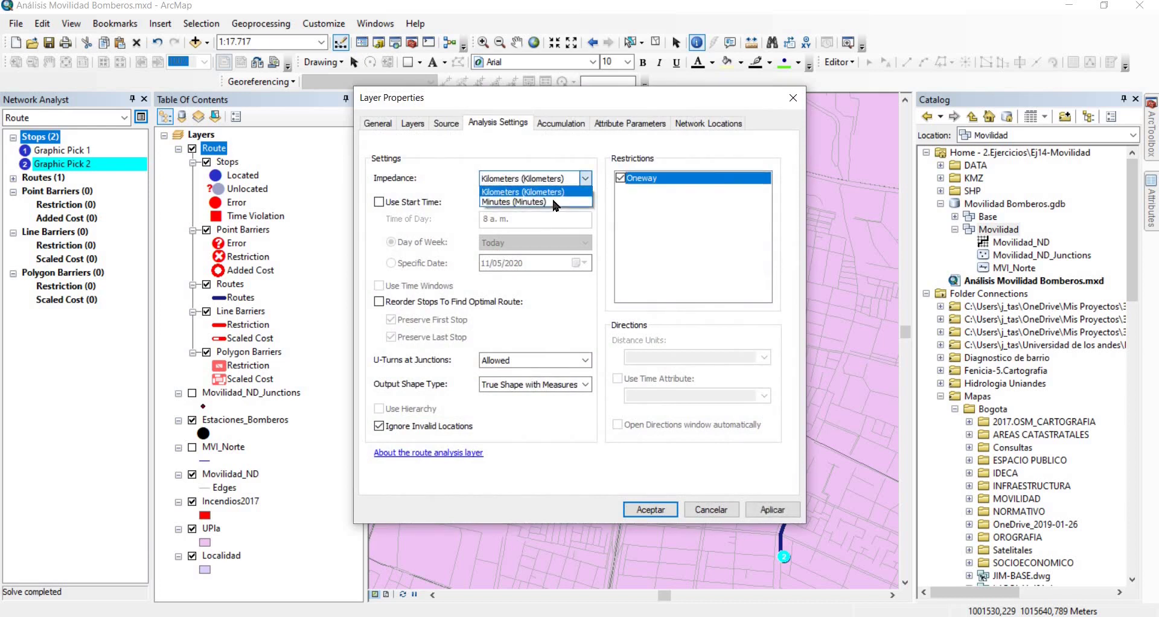
left_click(552, 197)
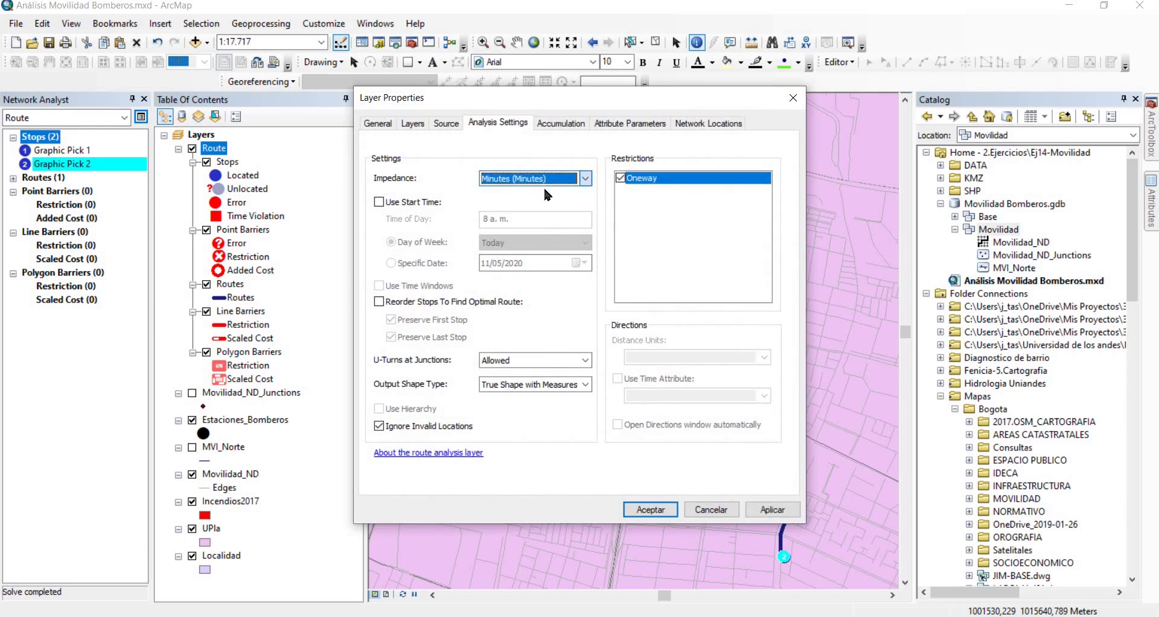
left_click(650, 510)
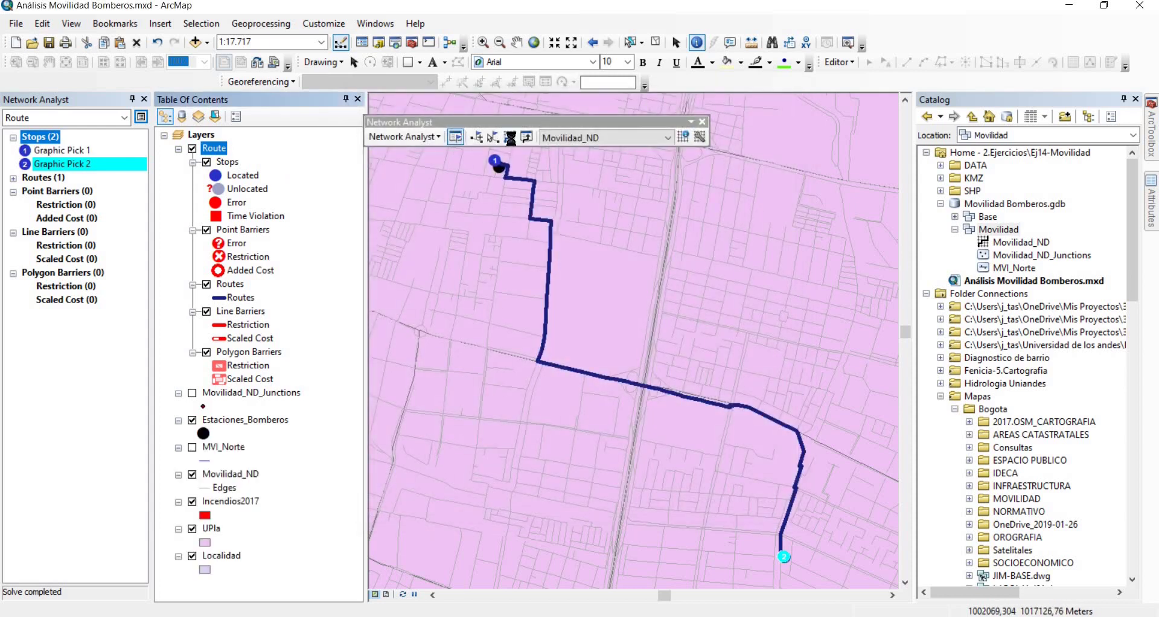
left_click(510, 137)
Add two more stops, one southwest and one south of the second stop, and solve the route
scroll(664, 393, "up", 5)
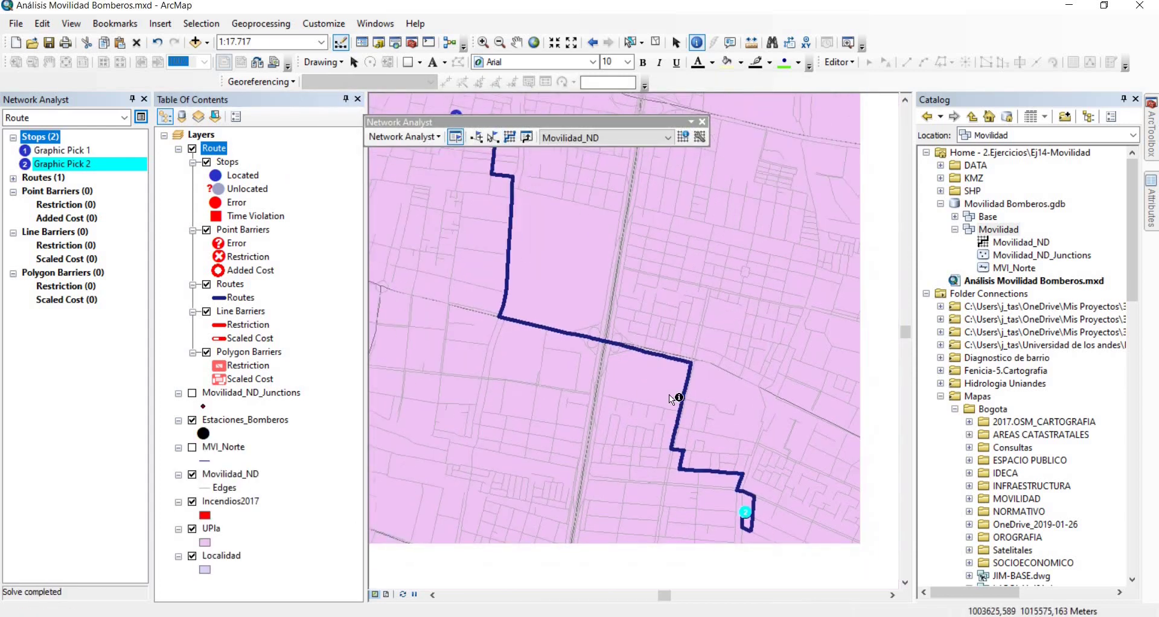
left_click(477, 138)
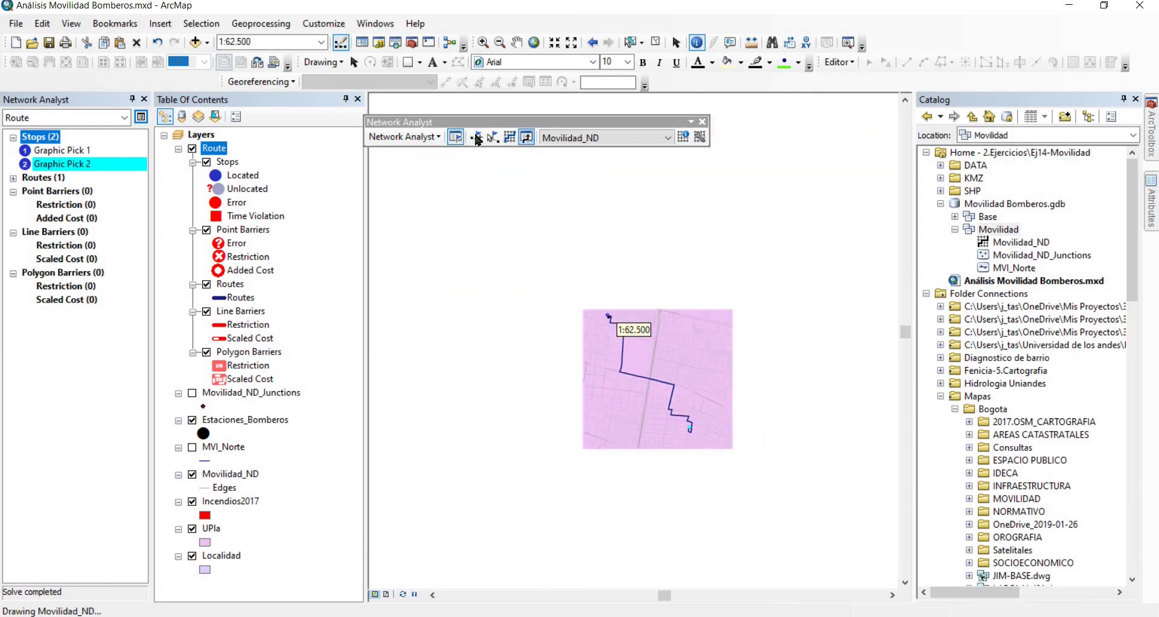
left_click(583, 435)
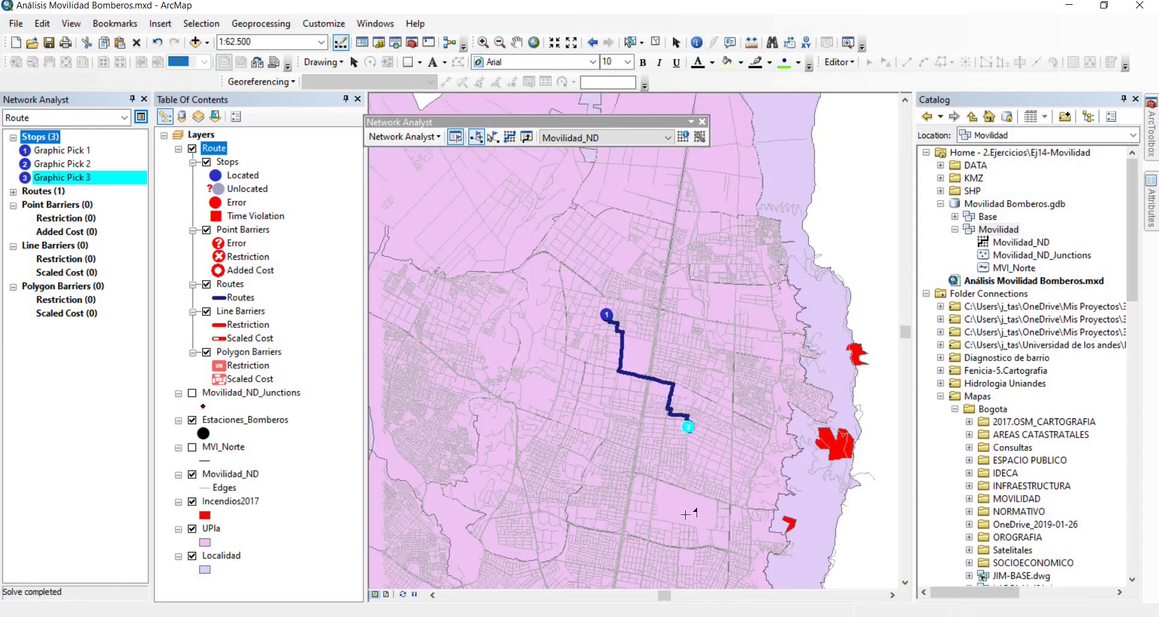
left_click(708, 489)
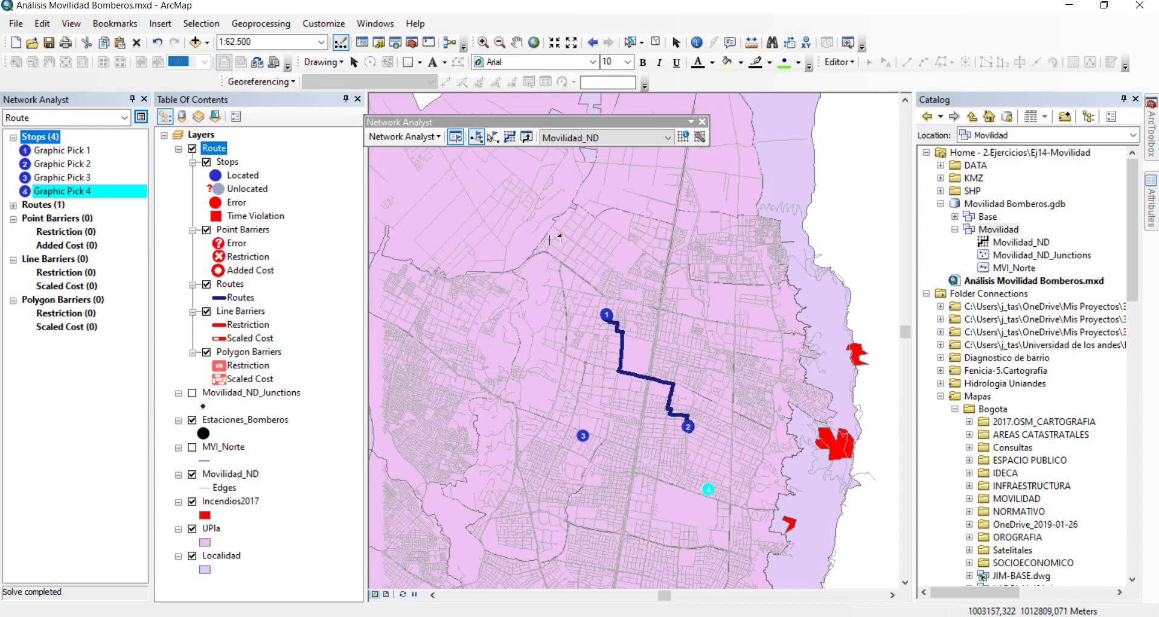
left_click(510, 138)
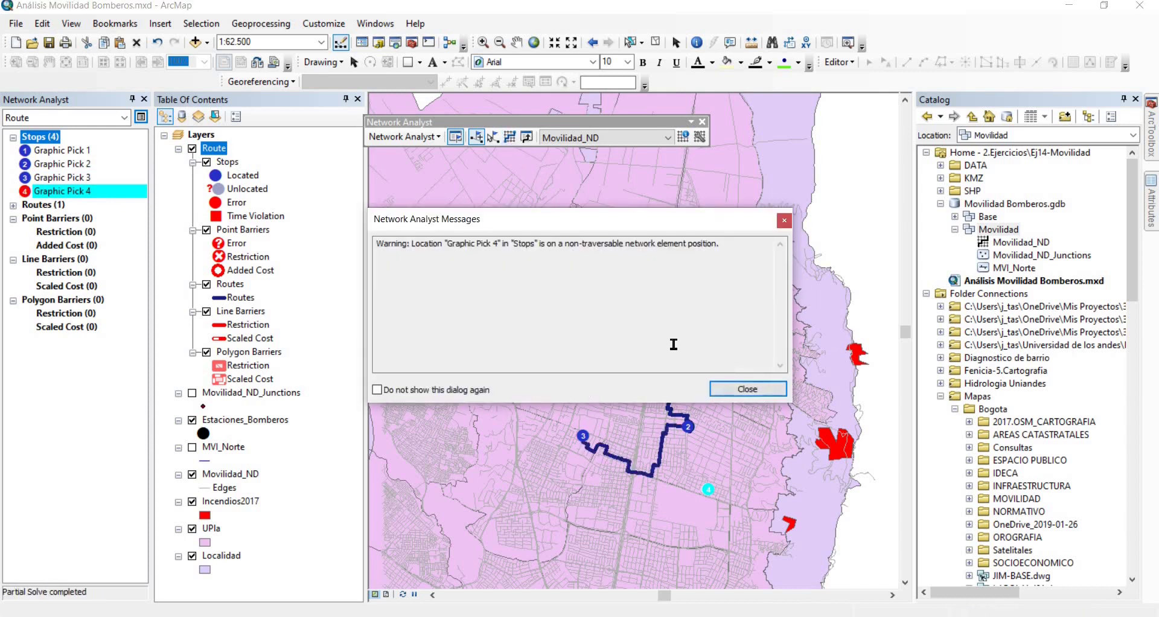
left_click(729, 390)
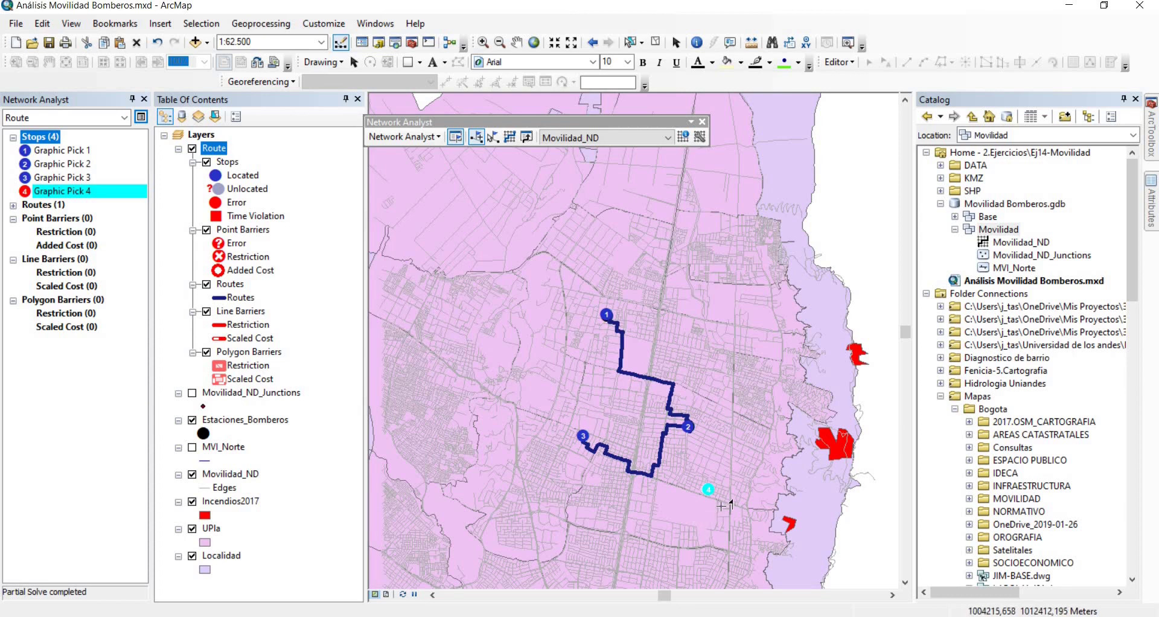
Delete the fourth stop, Graphic Pick 4, from the route's stops
scroll(703, 486, "down", 6)
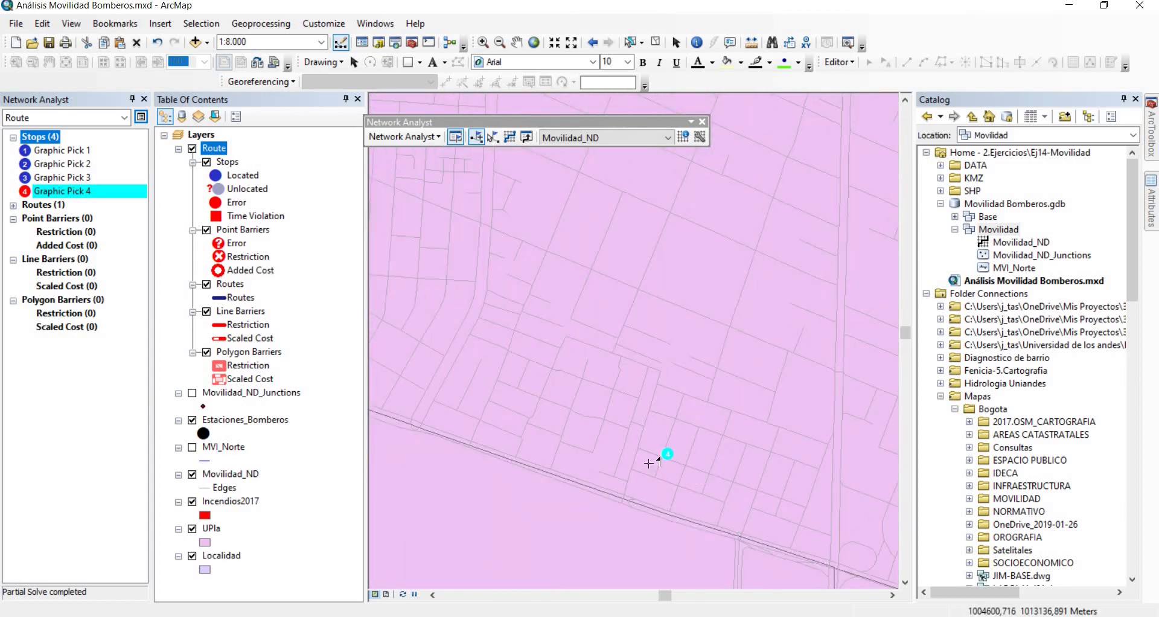
scroll(601, 426, "down", 3)
scroll(598, 421, "down", 1)
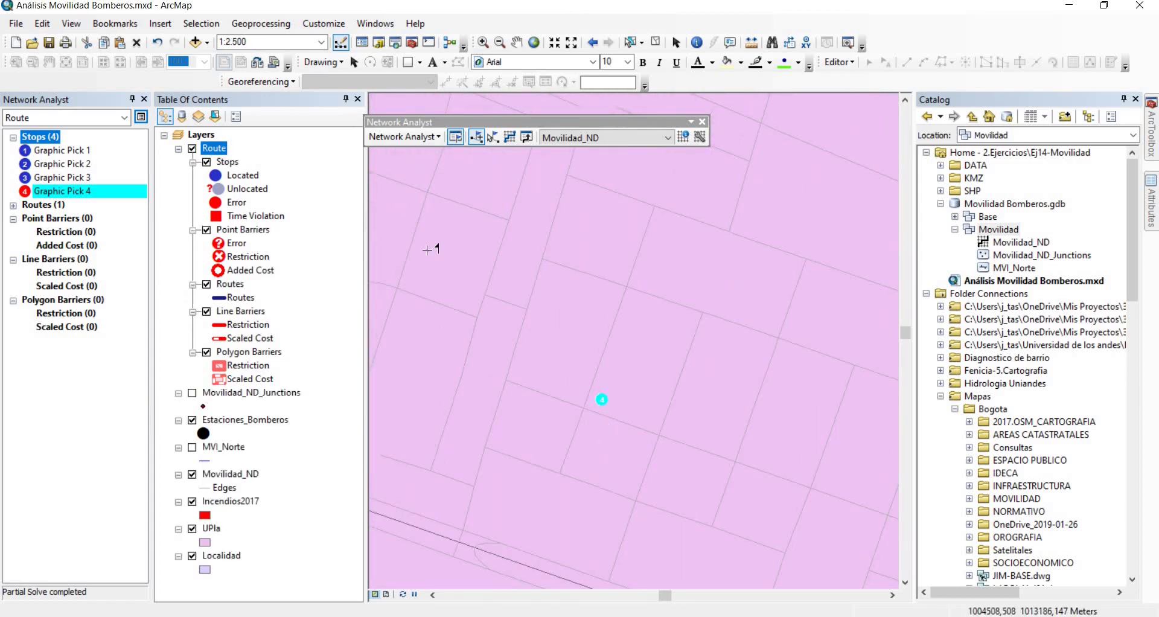
right_click(74, 190)
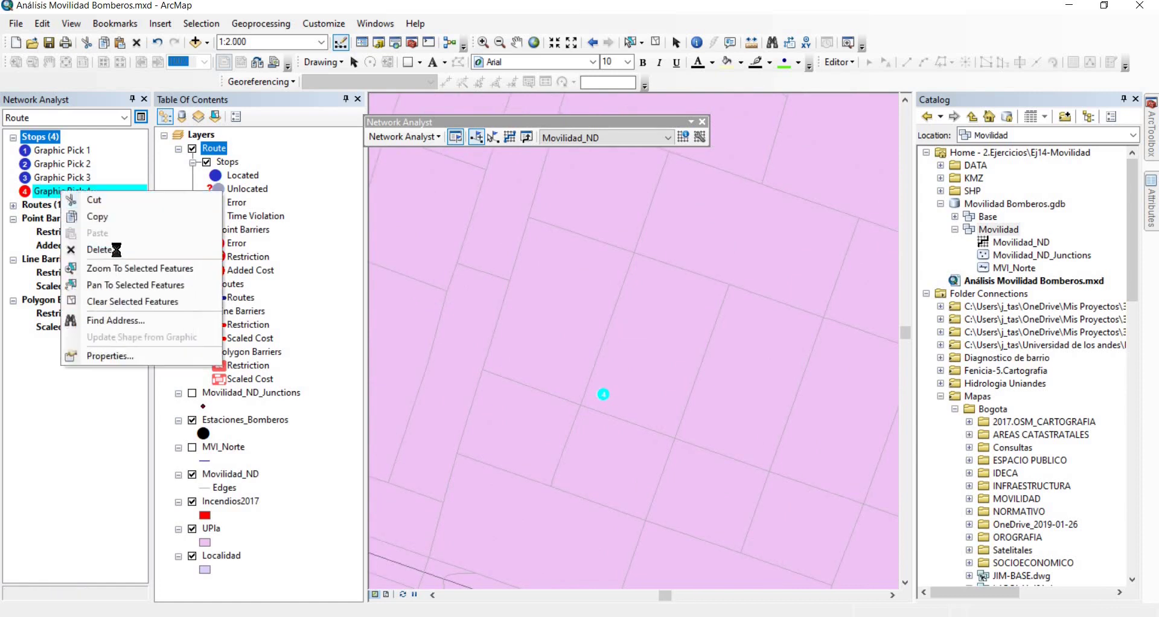
left_click(91, 250)
Place a new stop southeast of the third stop, just east of the main avenue, and solve the route
scroll(616, 425, "up", 4)
scroll(601, 425, "up", 3)
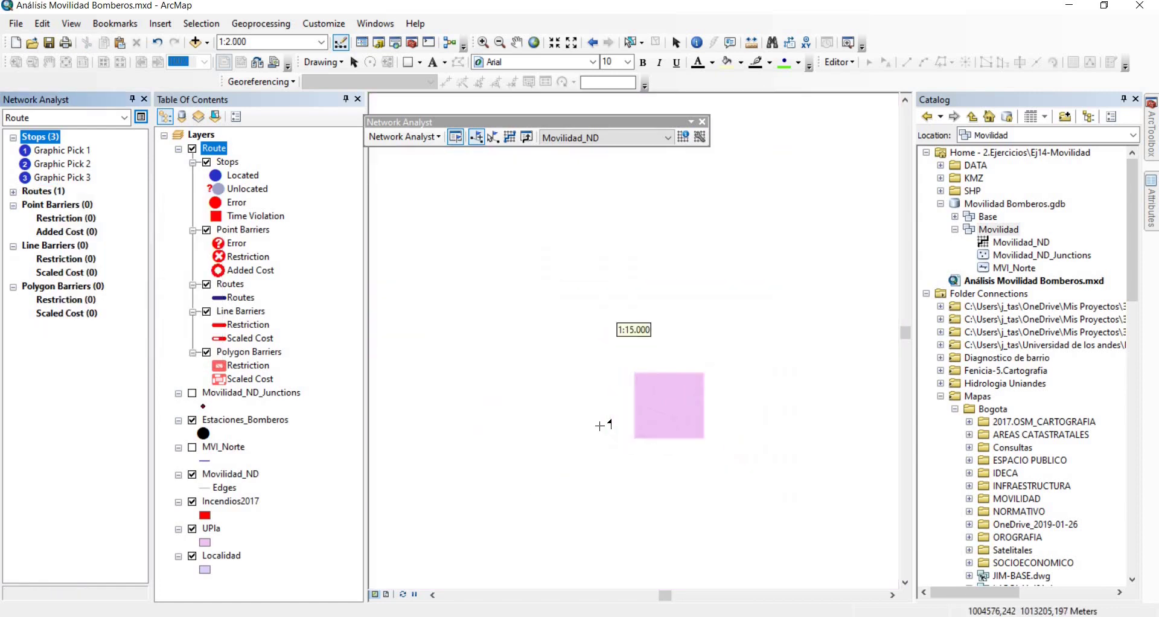
scroll(615, 430, "up", 2)
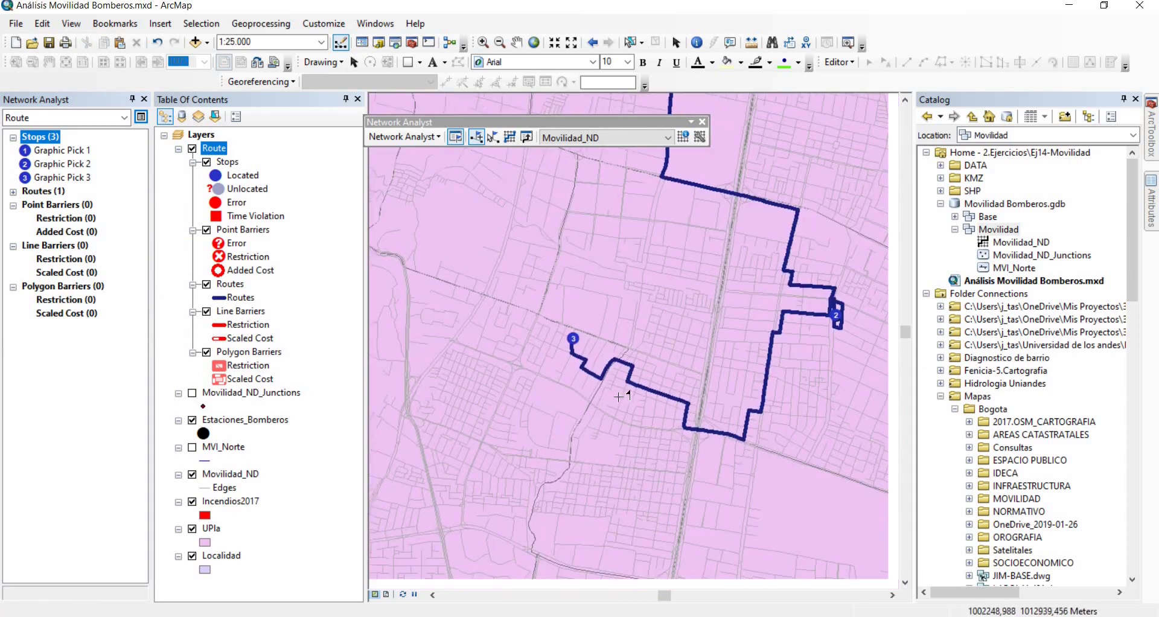
left_click_drag(635, 509, 558, 401)
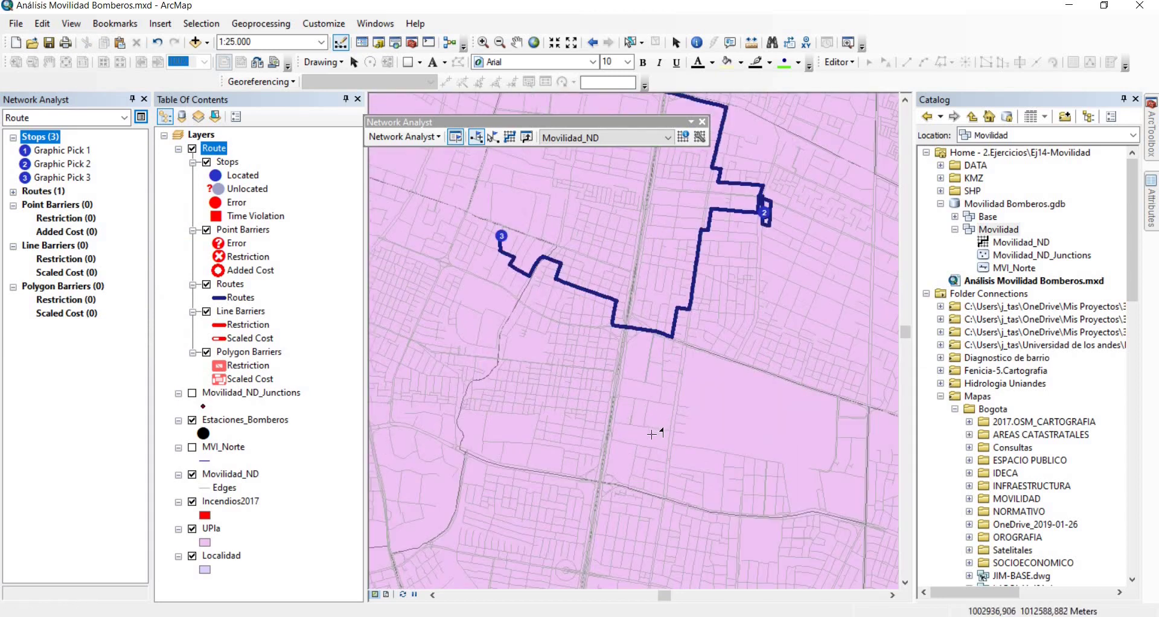
left_click(652, 512)
left_click(510, 137)
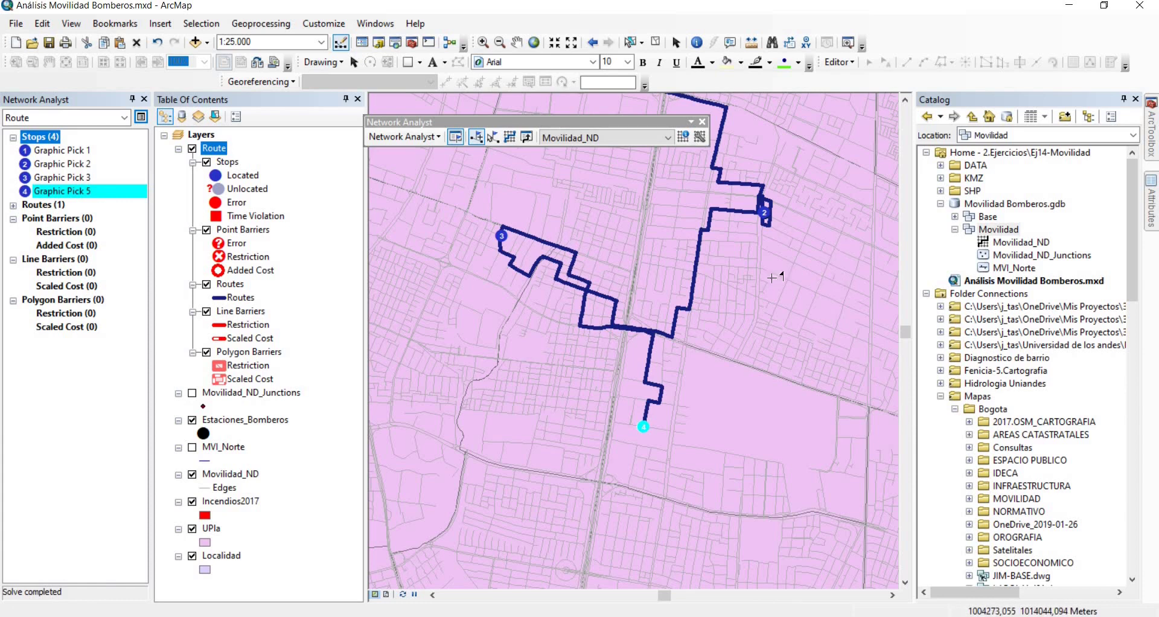
Add stops at the northernmost and the large central Incendios2017 polygons in the eastern hills, solving the route after each one
left_click_drag(712, 262, 683, 410)
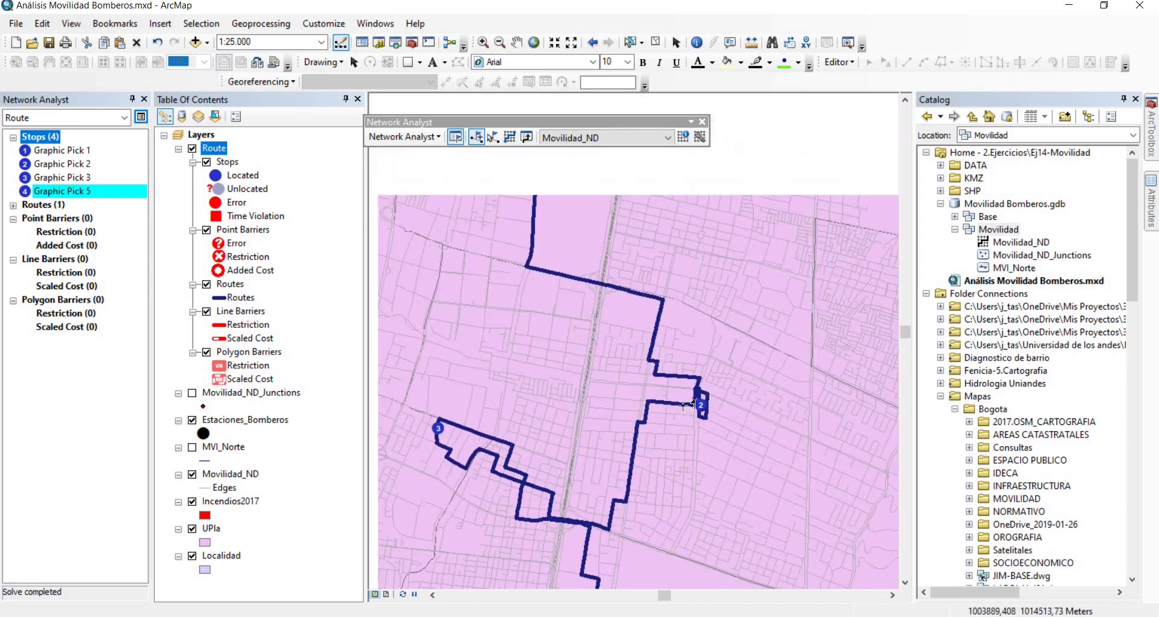
scroll(680, 396, "up", 1)
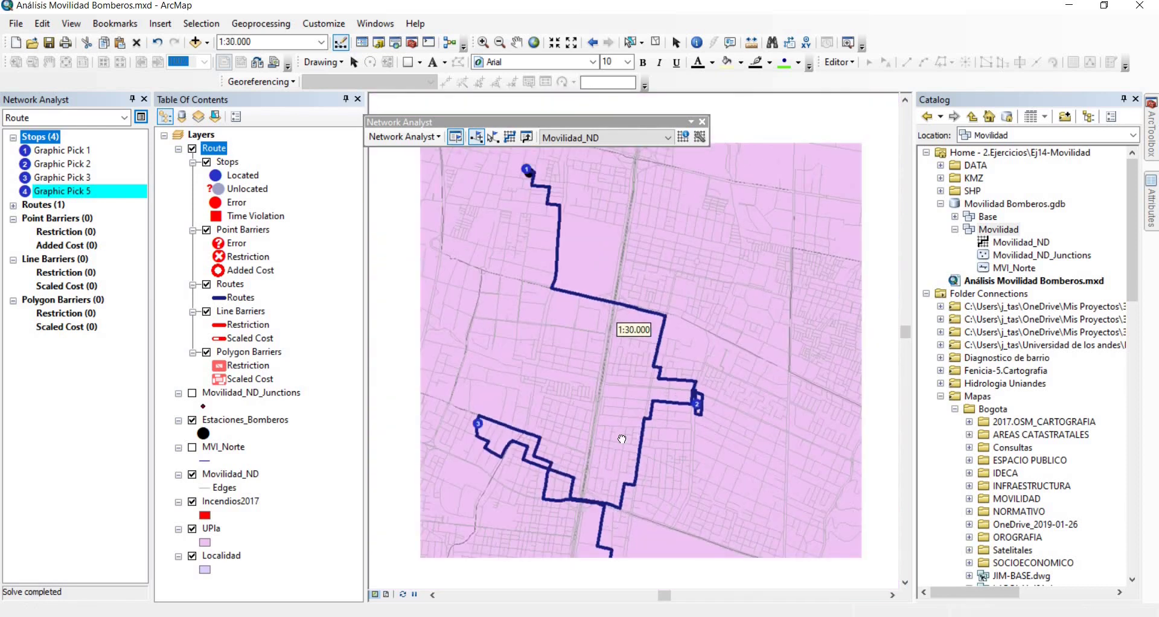
scroll(680, 396, "down", 1)
left_click_drag(568, 526, 565, 391)
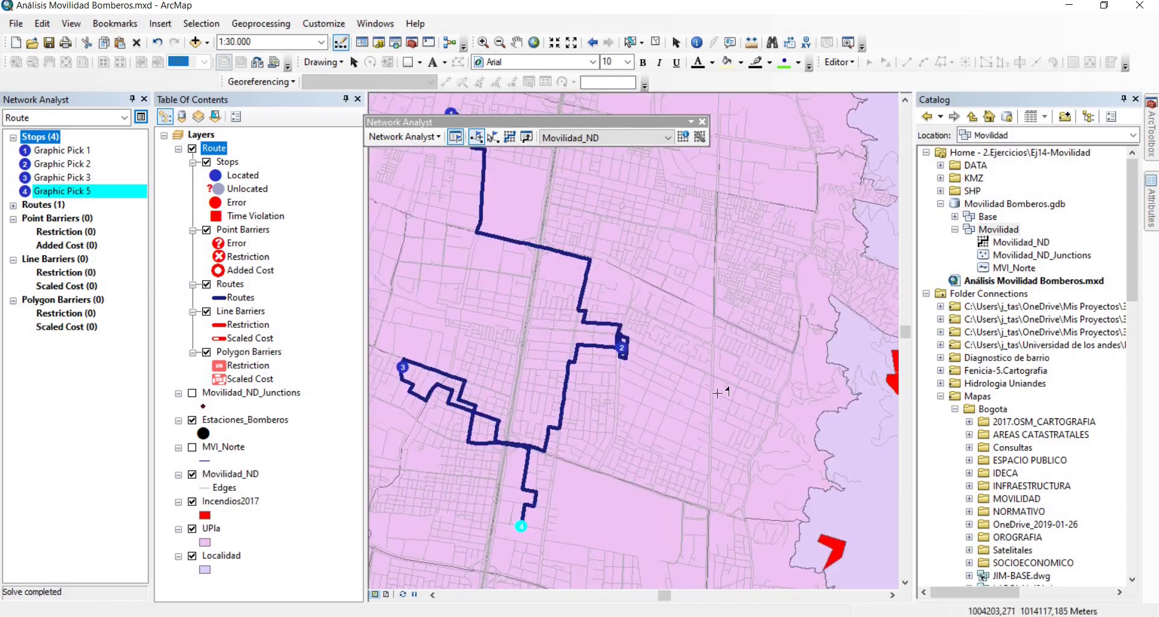
scroll(636, 392, "down", 4)
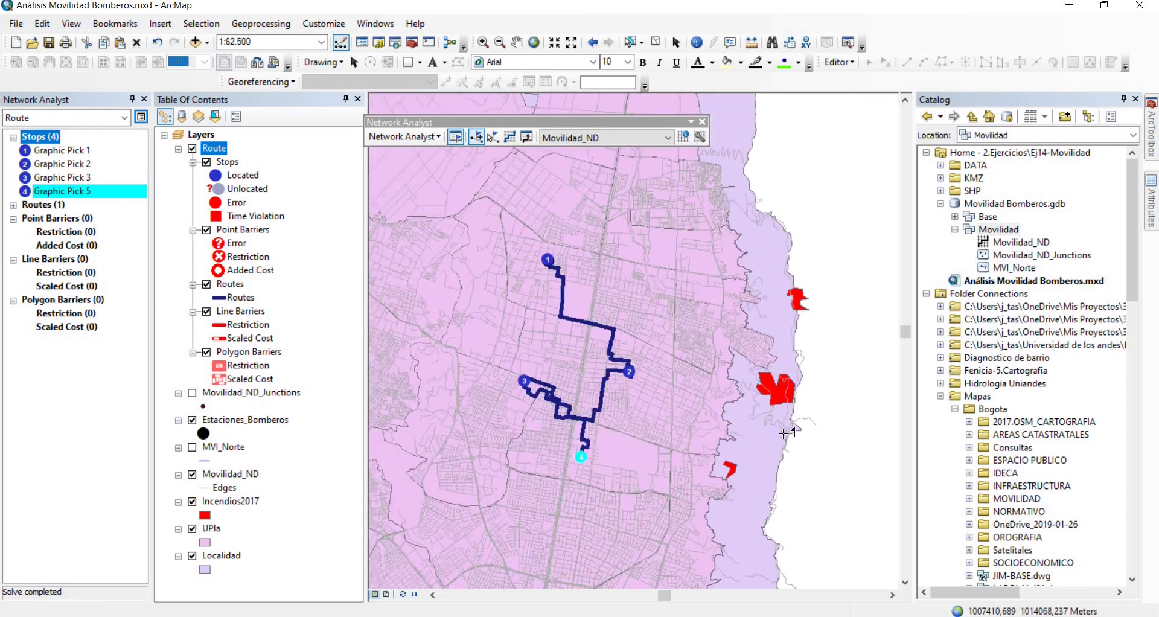
left_click(792, 308)
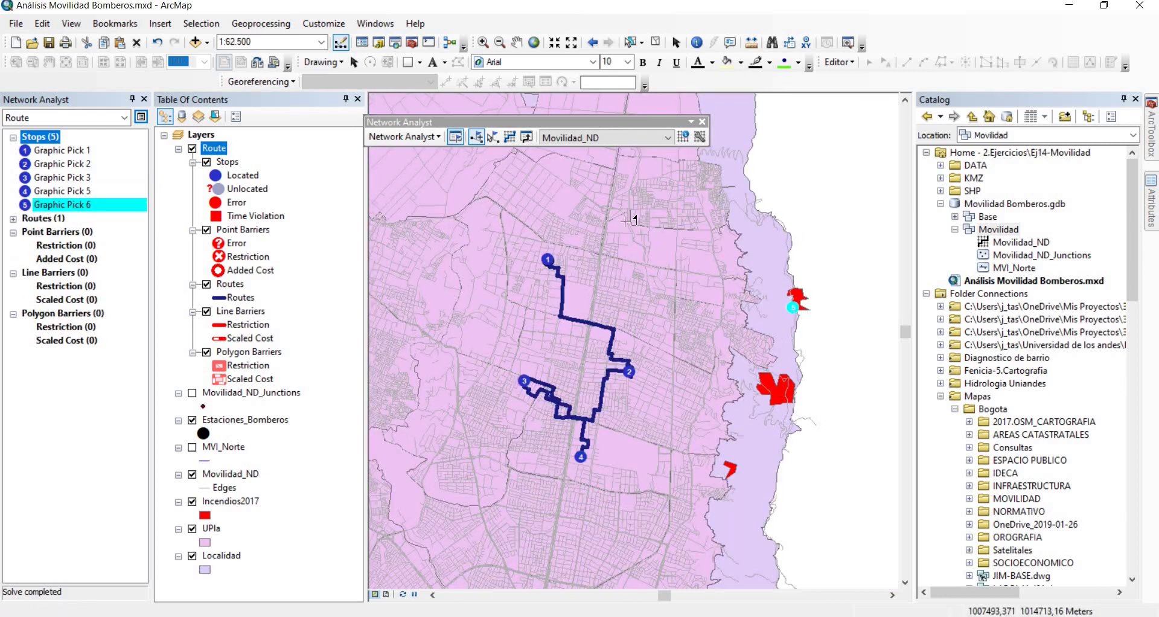
left_click(510, 137)
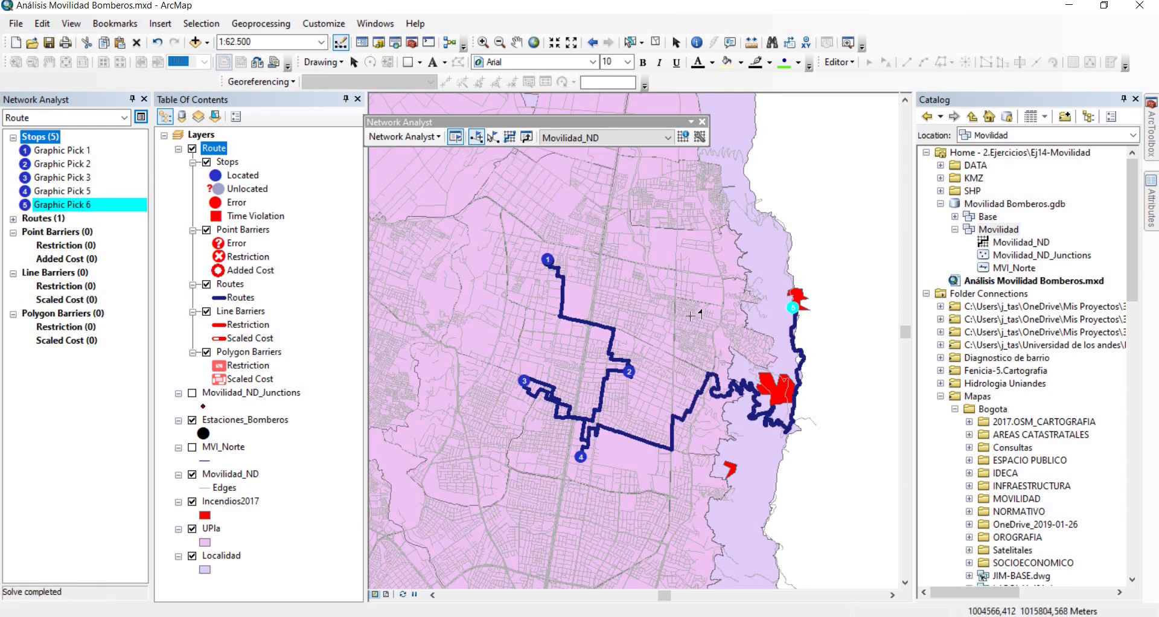
left_click(785, 395)
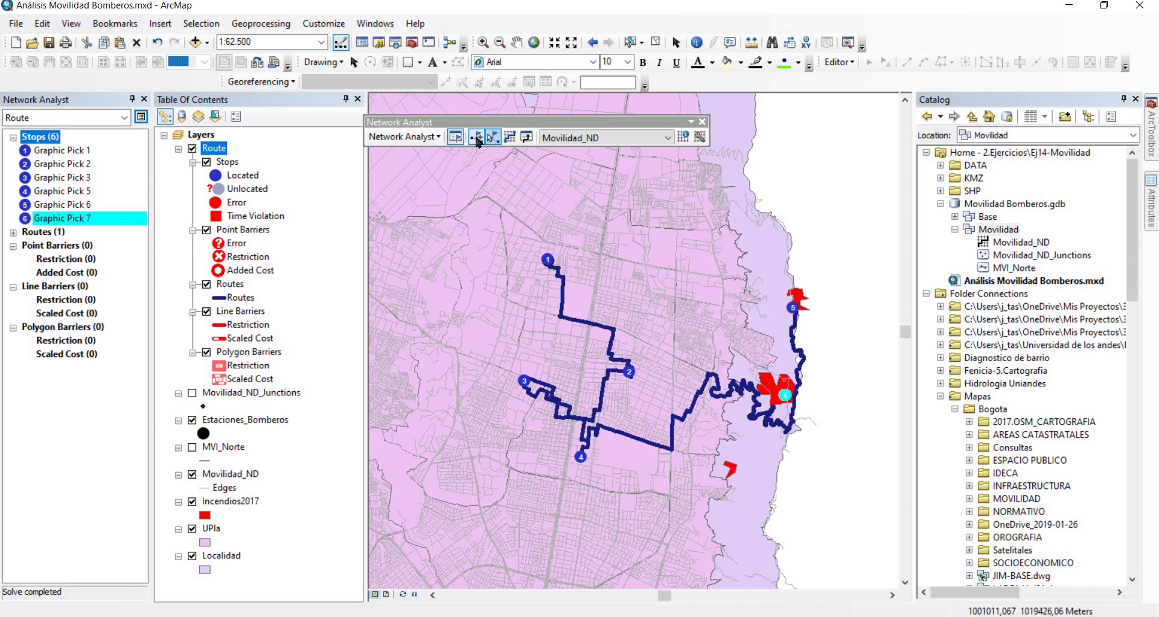
left_click(510, 138)
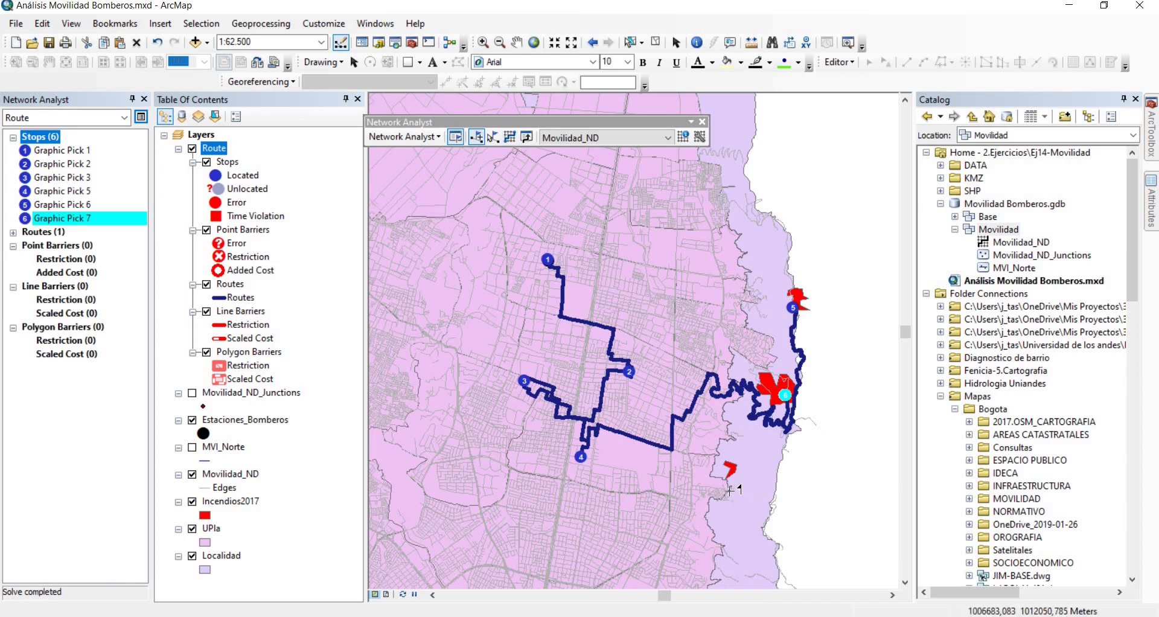
Examine the southern Incendios2017 polygon and the full route, comparing the map with the Route layer hidden and shown
scroll(718, 474, "up", 3)
scroll(719, 472, "up", 2)
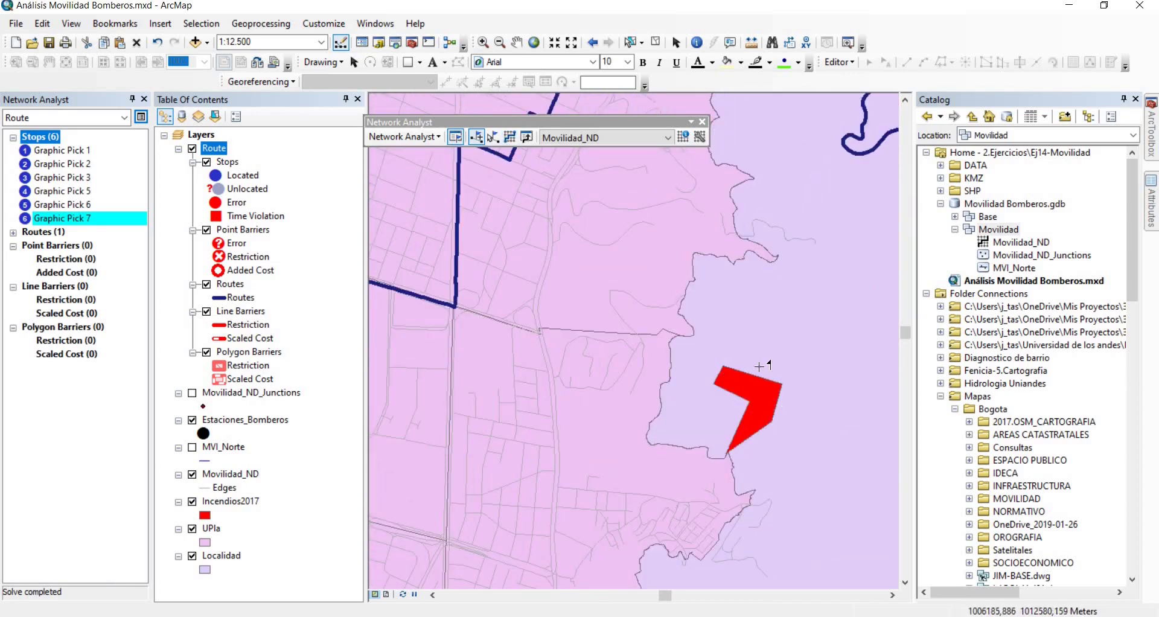
scroll(726, 420, "down", 3)
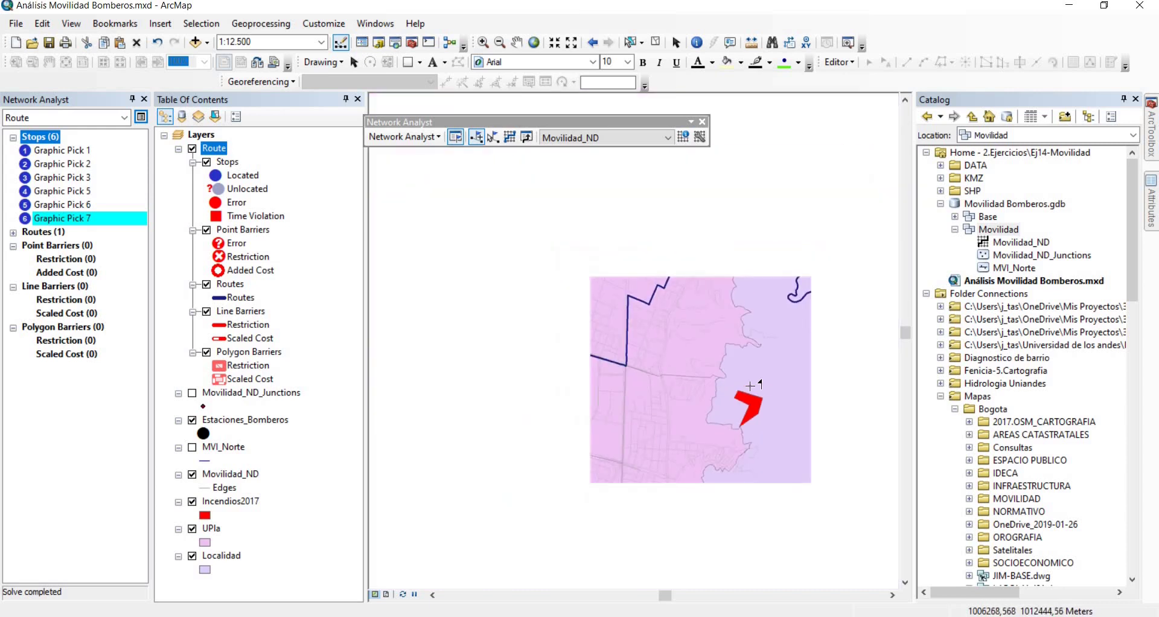
scroll(745, 444, "down", 1)
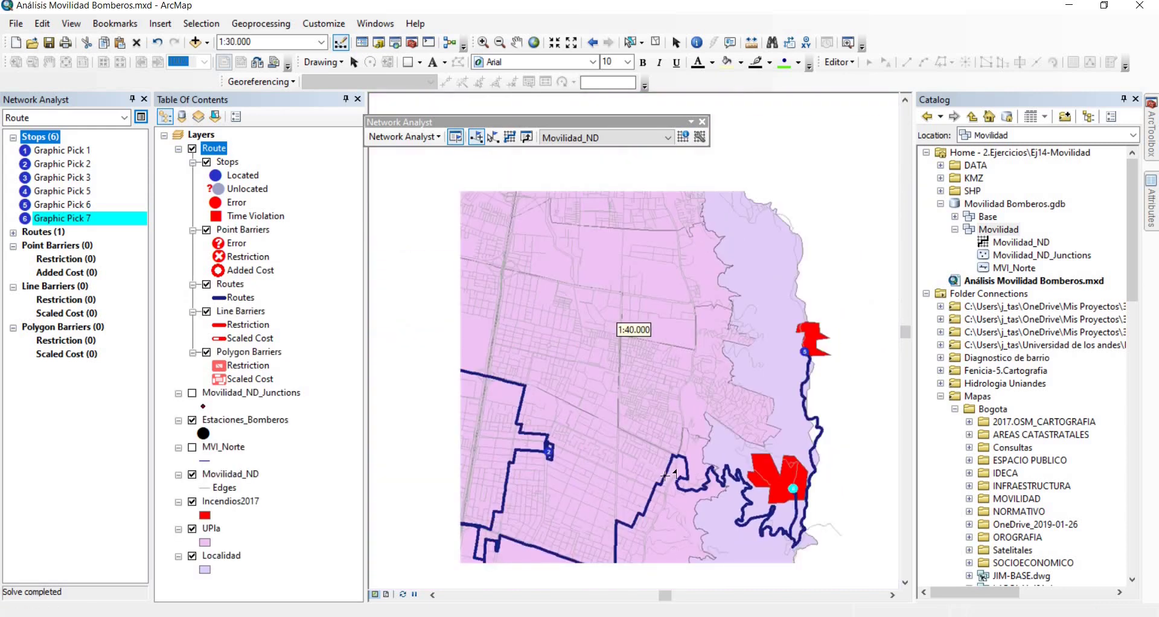
scroll(748, 370, "up", 1)
scroll(647, 426, "down", 1)
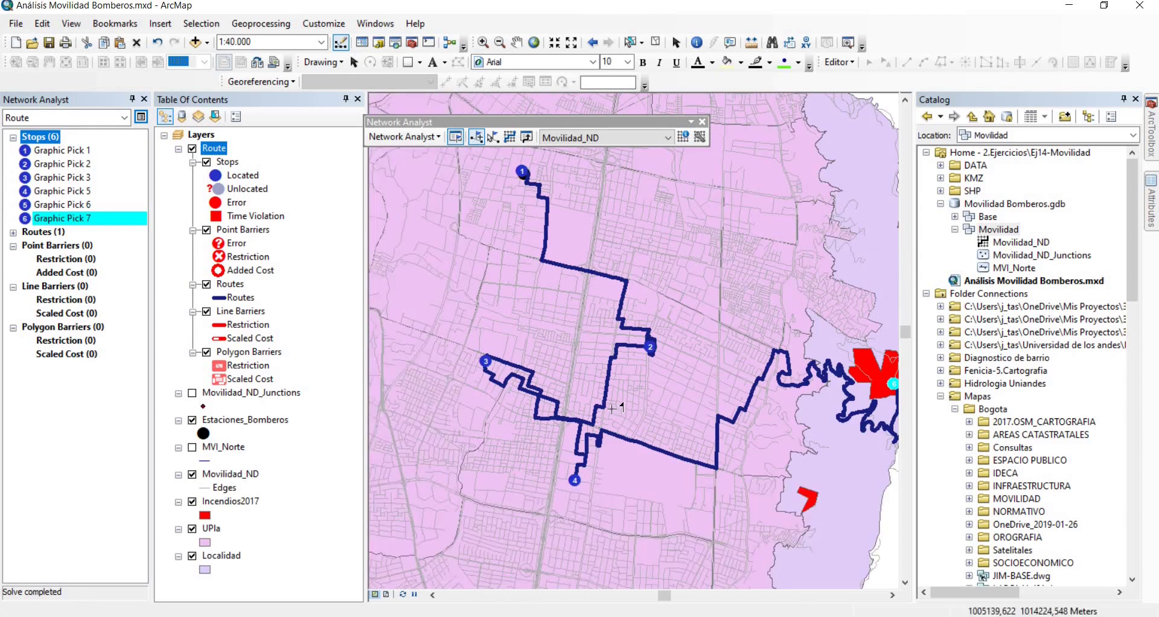
scroll(646, 426, "down", 1)
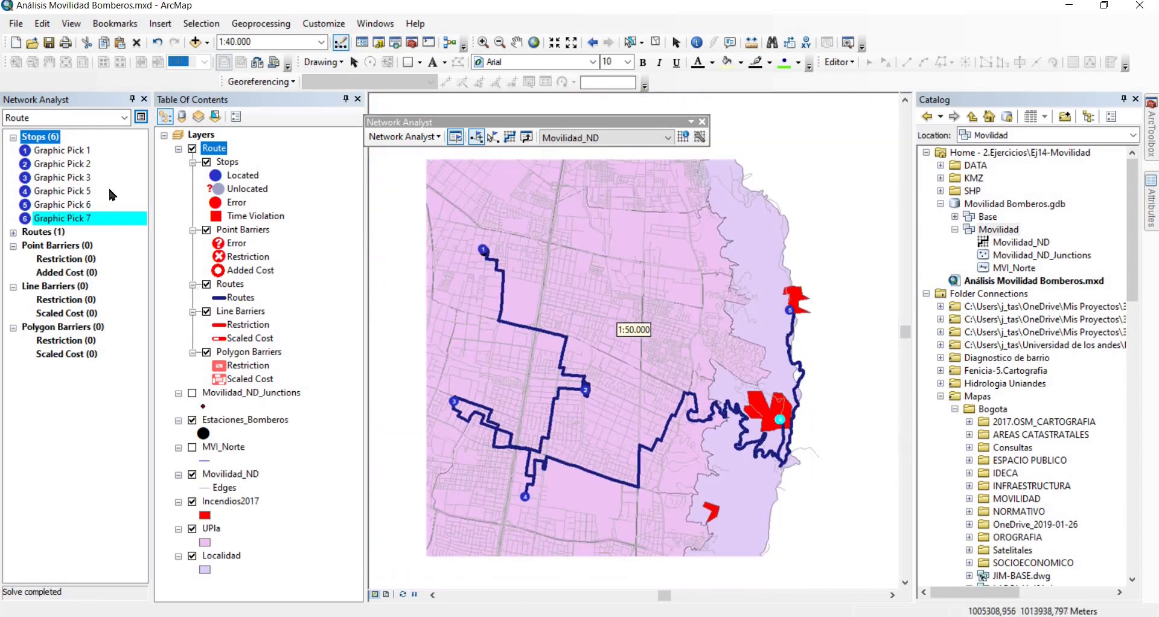
left_click(178, 148)
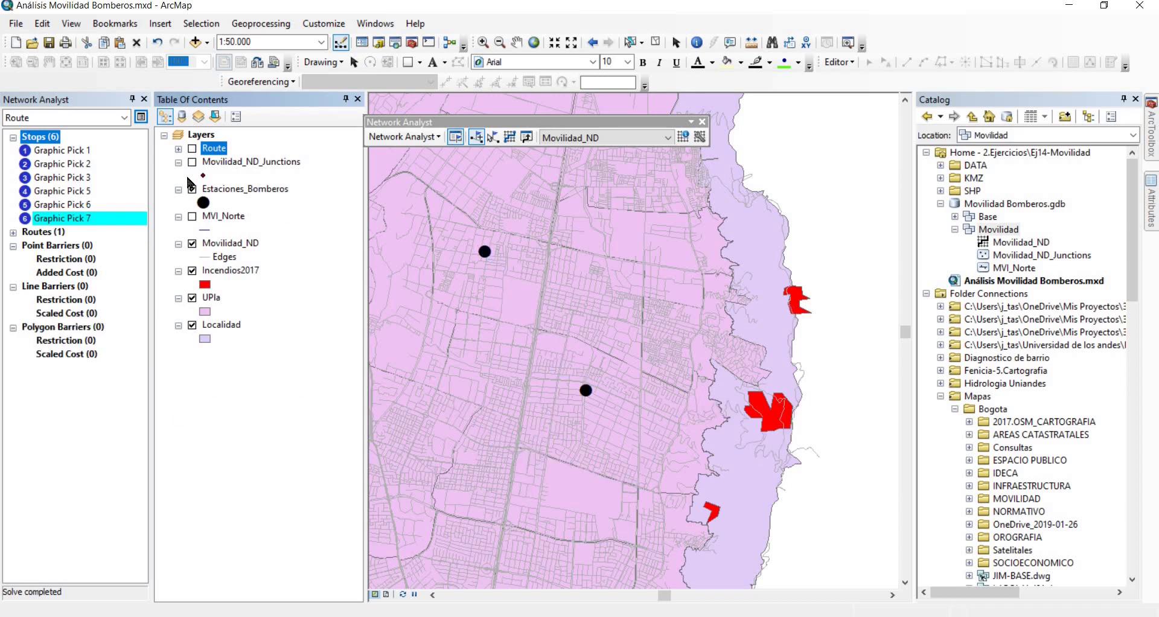
left_click(178, 150)
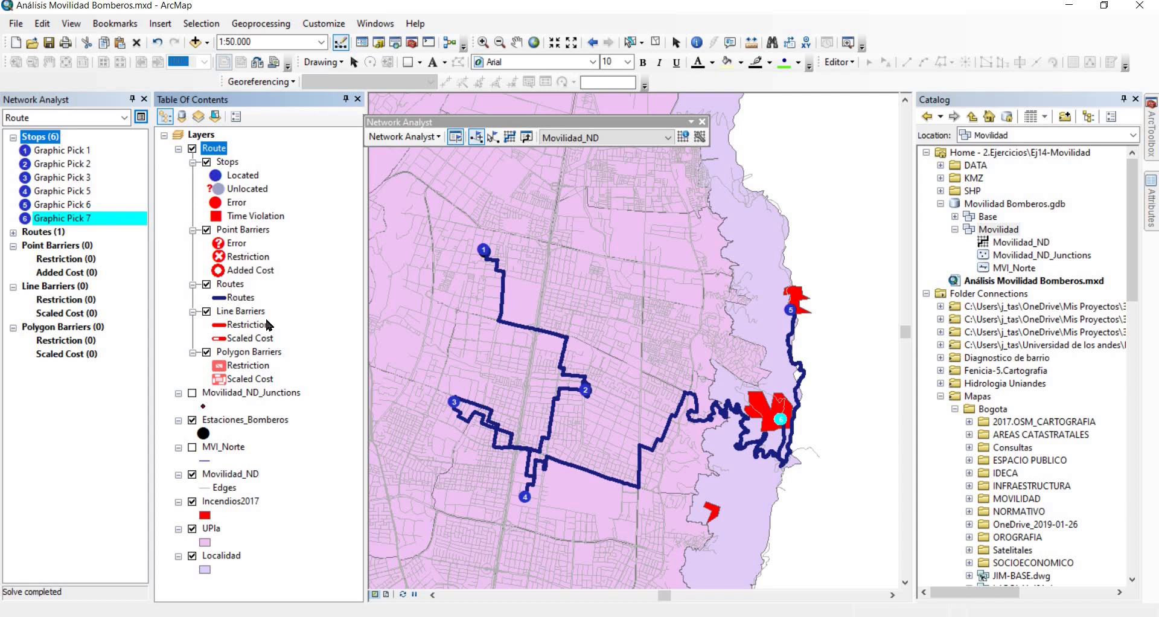
Open the attribute table of the Routes sublayer
left_click(230, 284)
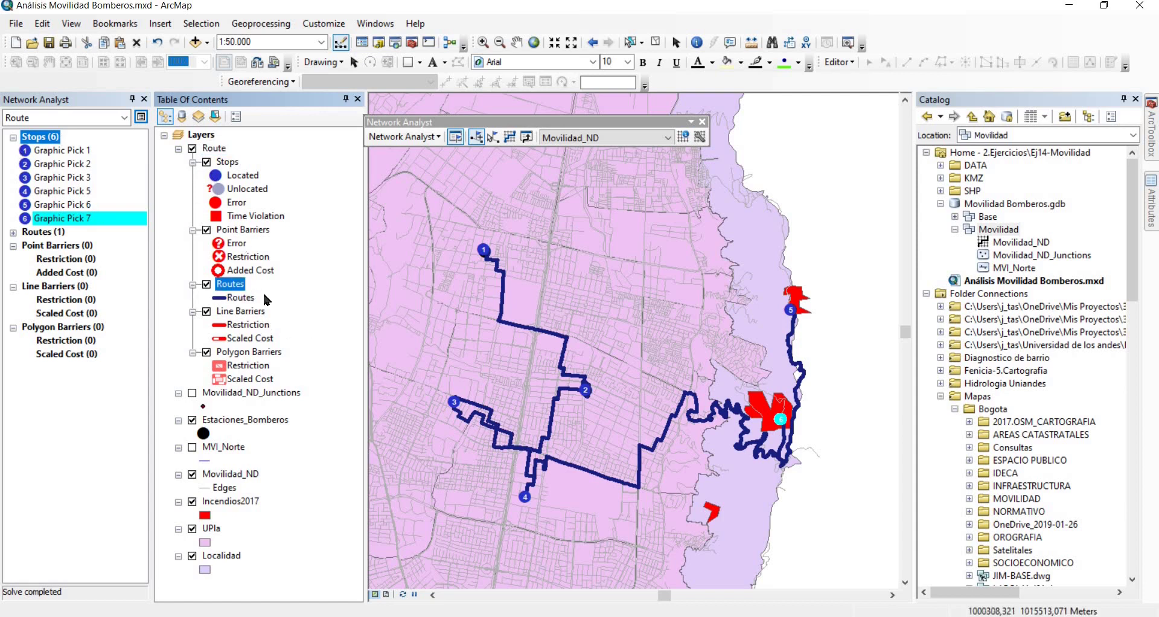
right_click(230, 283)
left_click(272, 329)
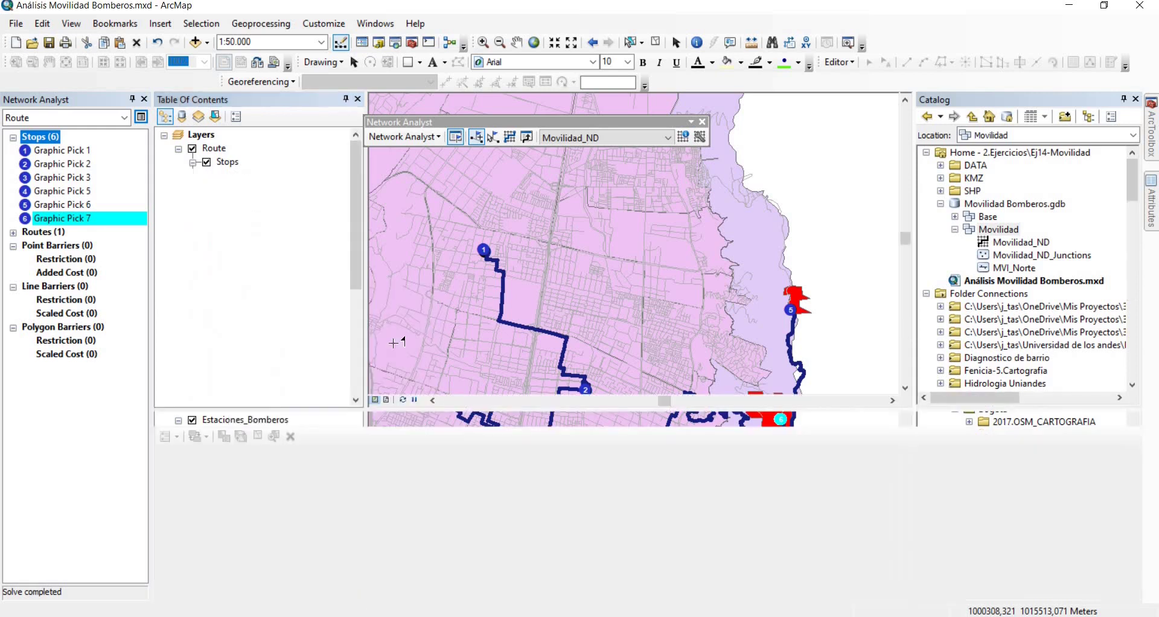
Select the single route record in the Routes attribute table, which highlights it on the map, and close the table
left_click(667, 474)
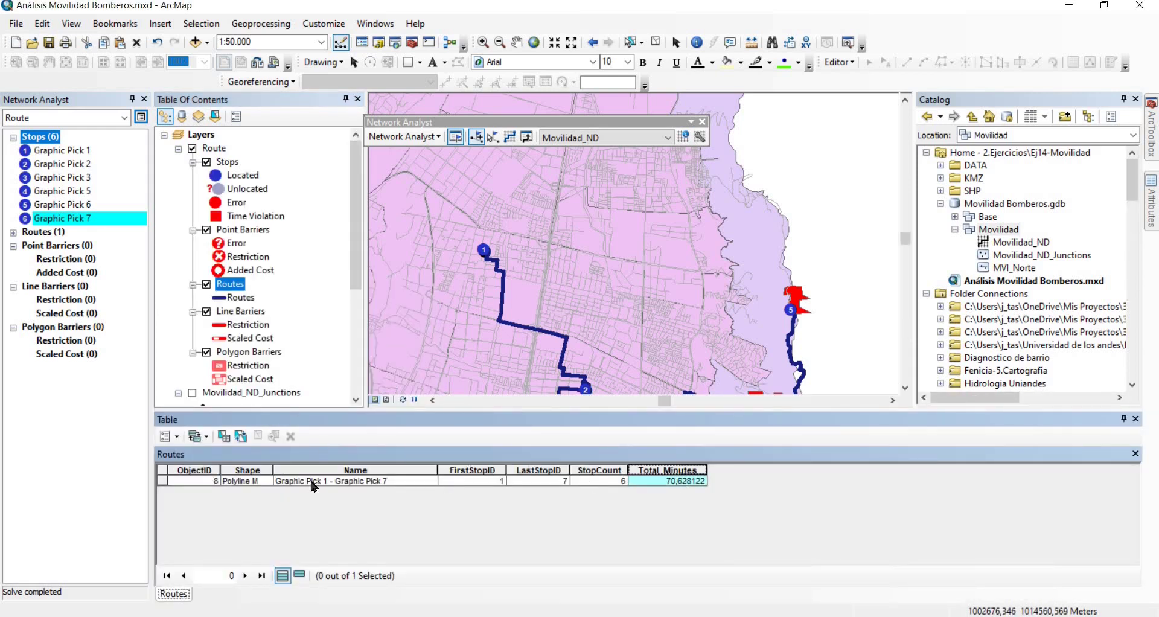
left_click(162, 480)
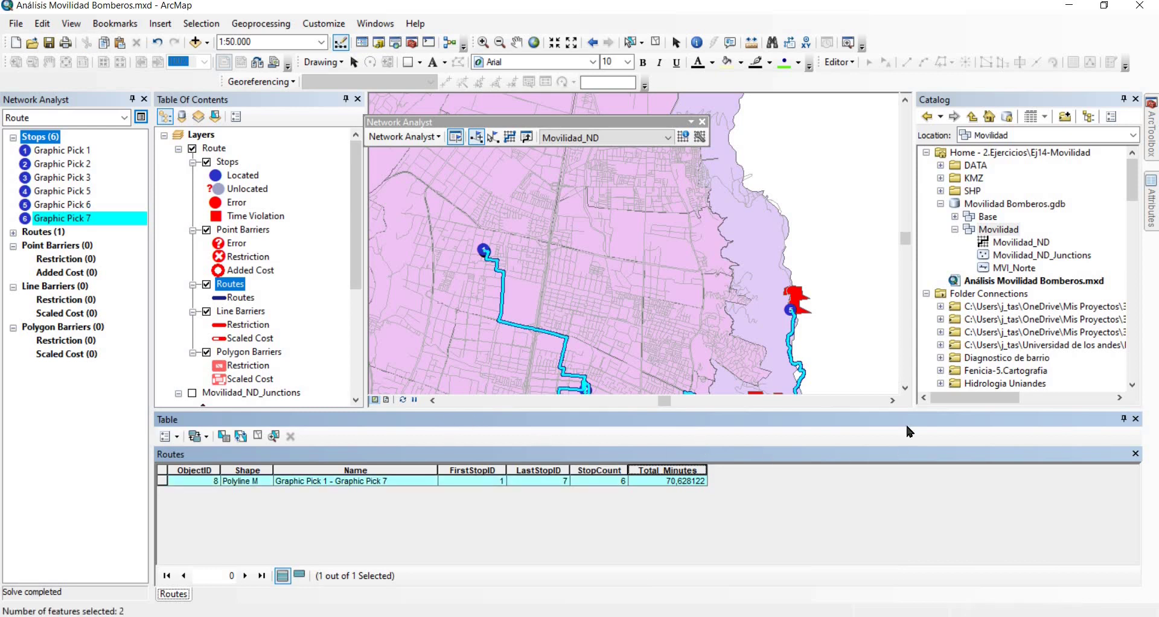
left_click(1136, 418)
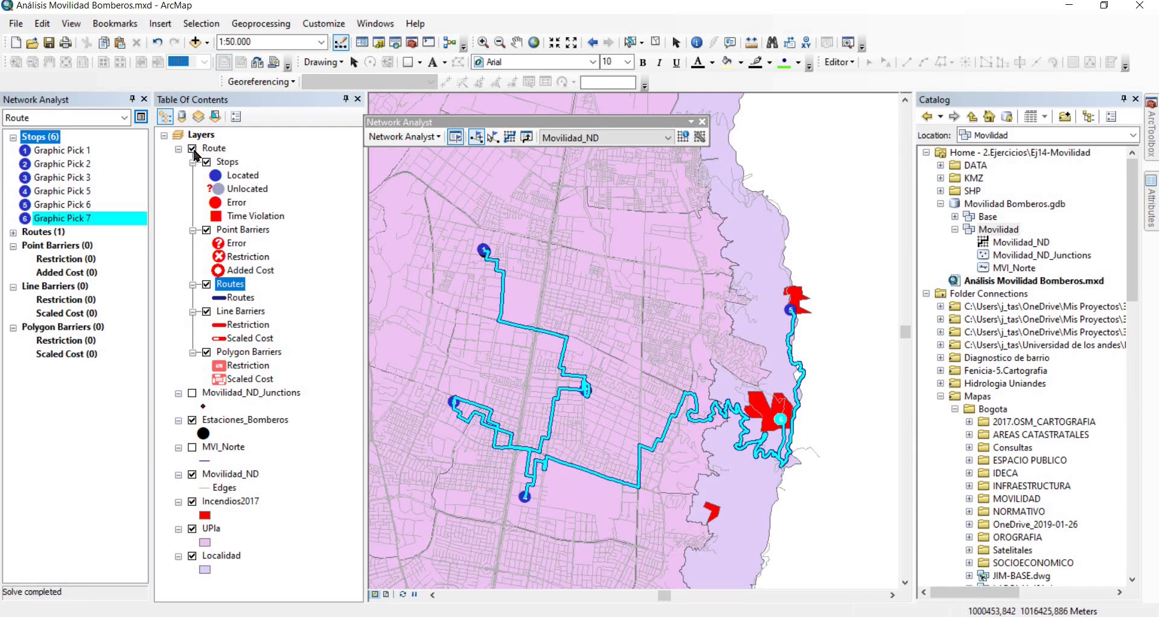
Create a second Route analysis layer, place three stops around and east of the northern fire station, and solve it
left_click(403, 138)
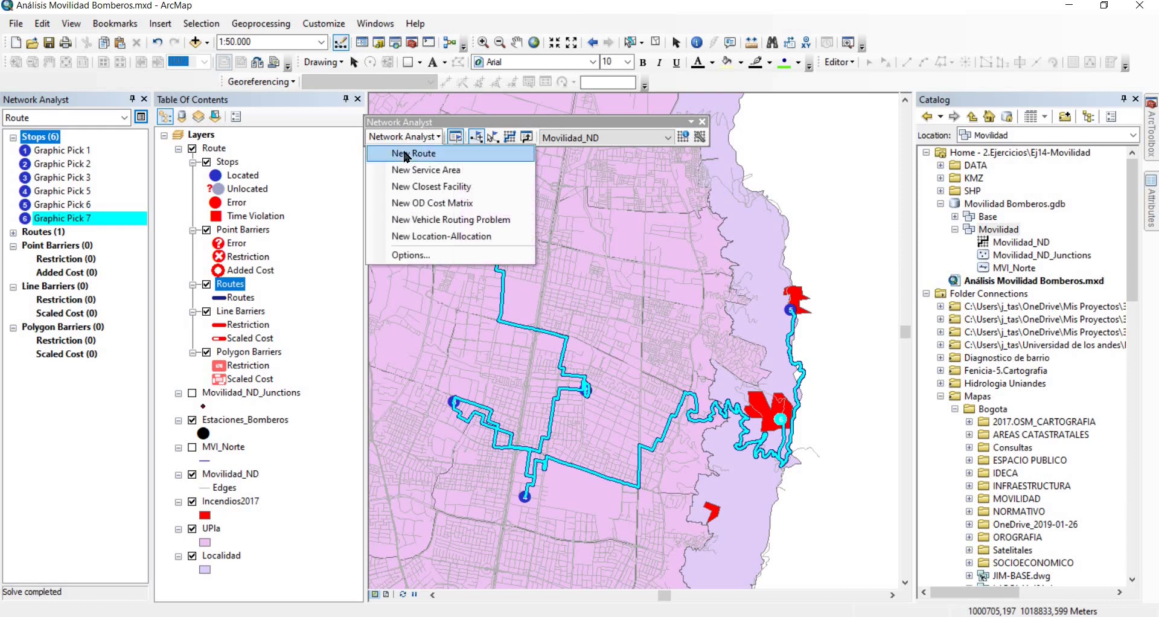
left_click(395, 155)
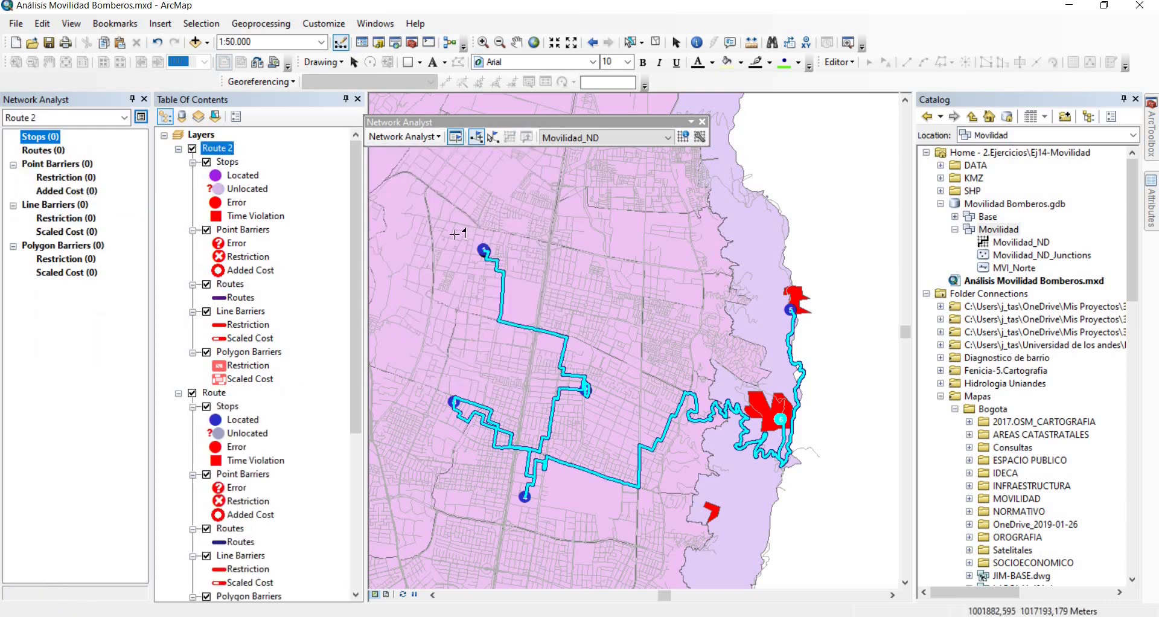
left_click(449, 250)
left_click(560, 235)
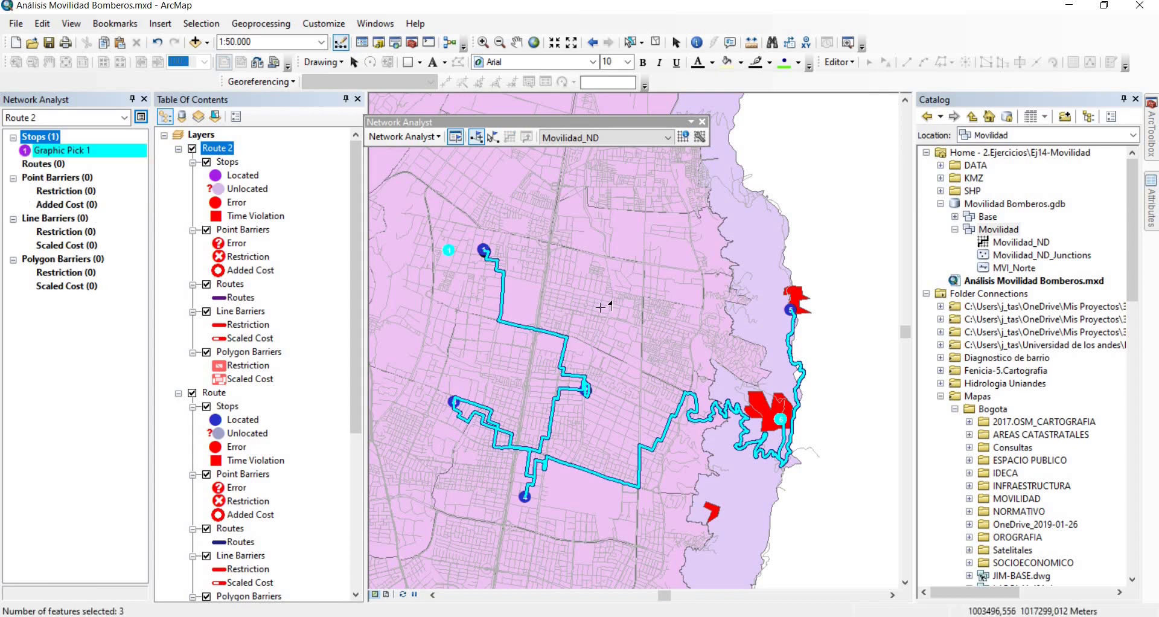
left_click(607, 319)
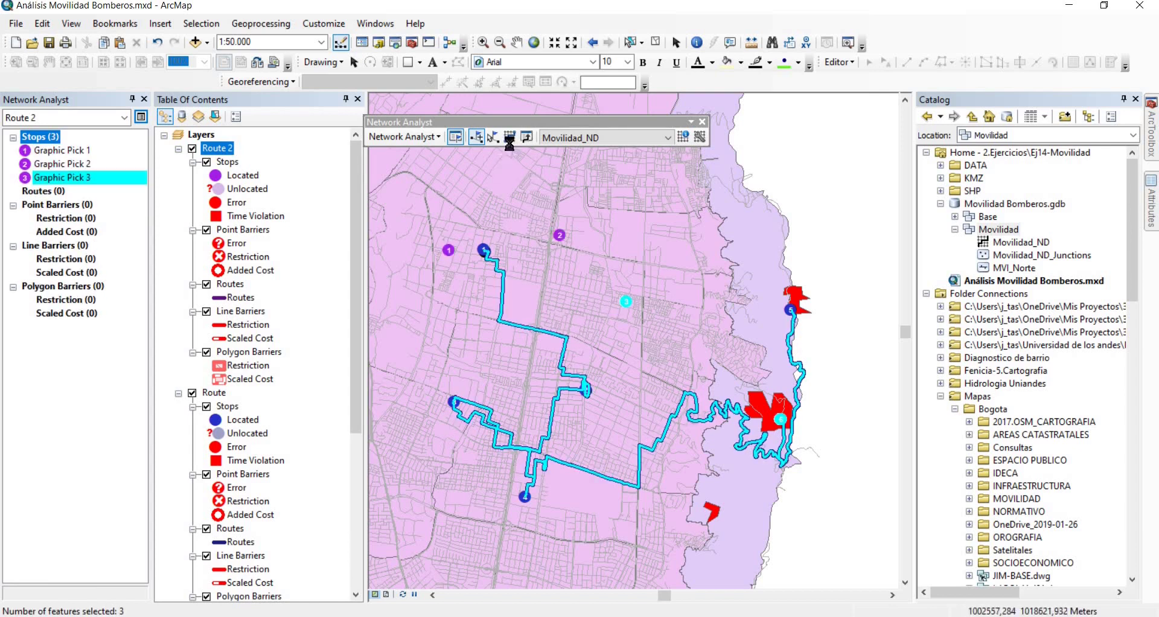
left_click(510, 137)
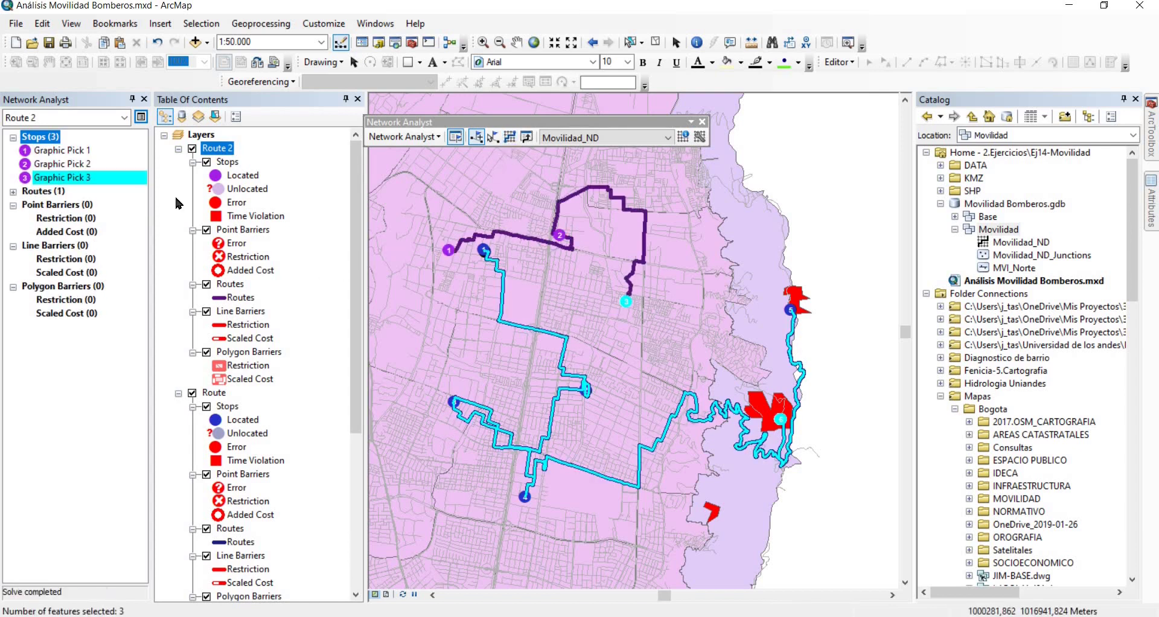
Collapse the Route 2 and Route layers in the layer list and hide both on the map
left_click(179, 149)
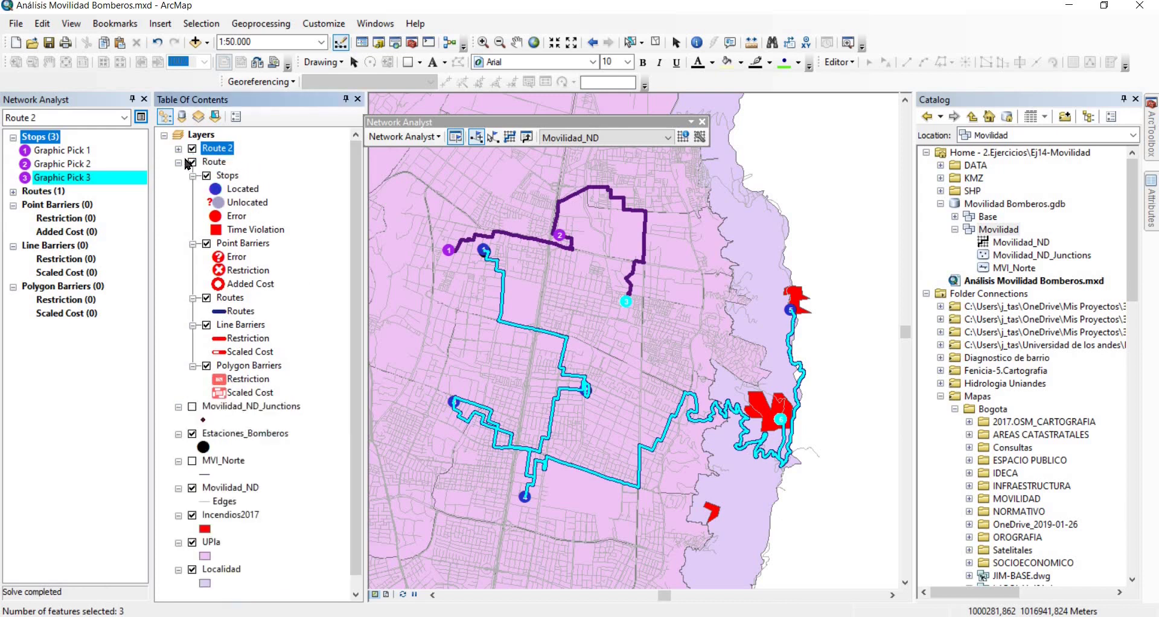
left_click(179, 162)
left_click(192, 149)
left_click(192, 162)
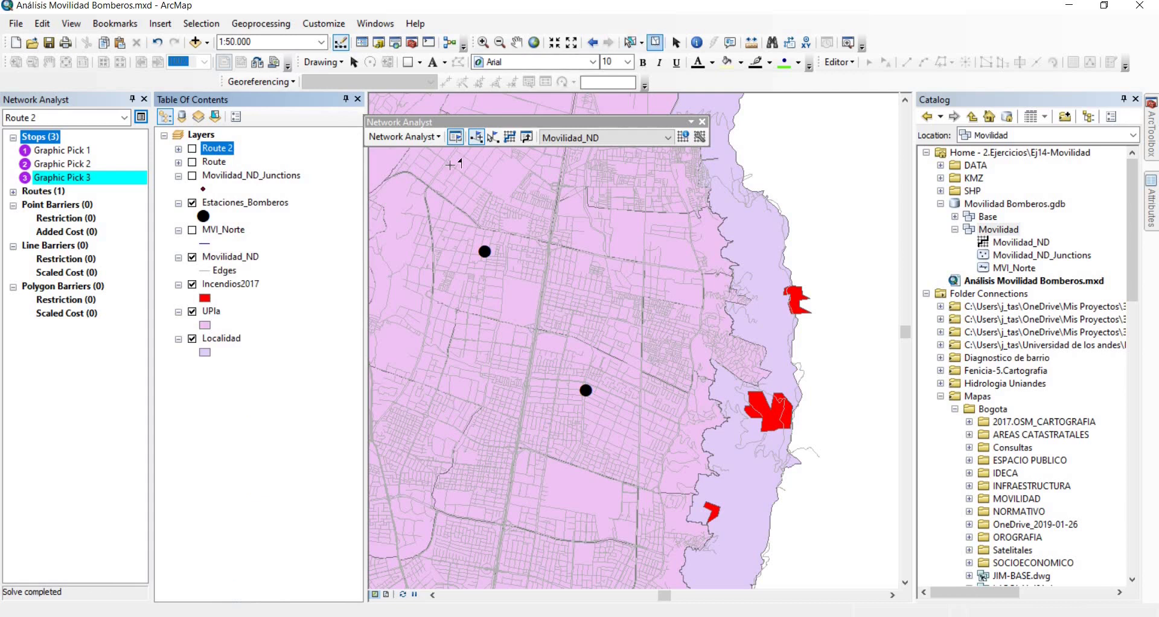
left_click(313, 201)
Create a new Service Area analysis layer and place a facility on the street just west of the central Estaciones_Bomberos point
left_click(424, 137)
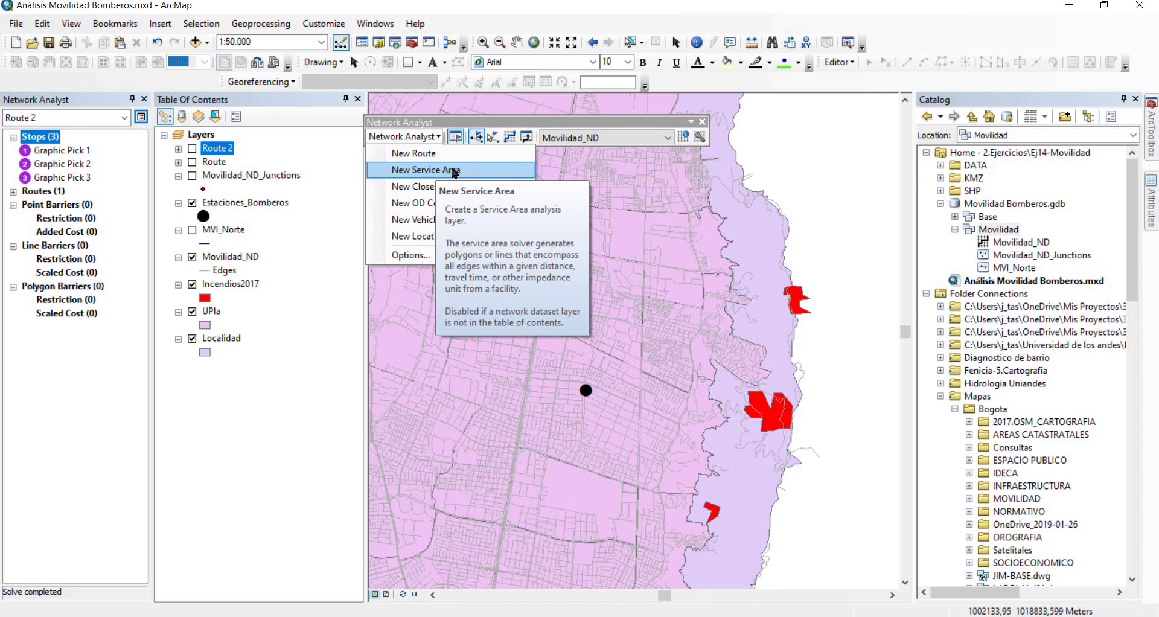
left_click(454, 172)
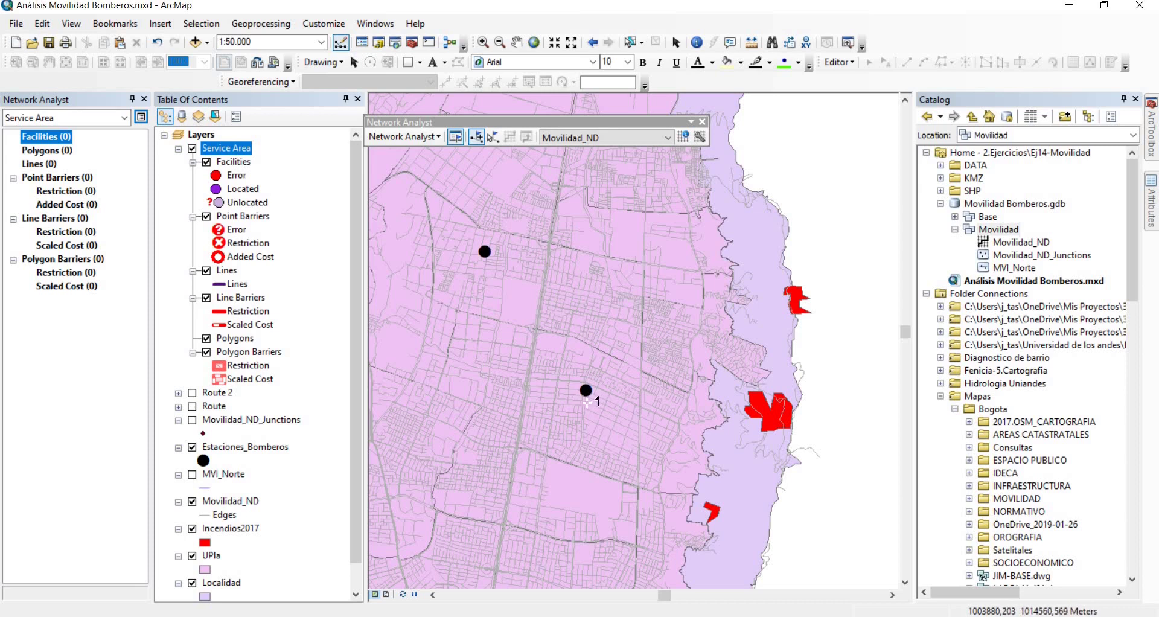
scroll(578, 395, "down", 2)
scroll(603, 399, "down", 6)
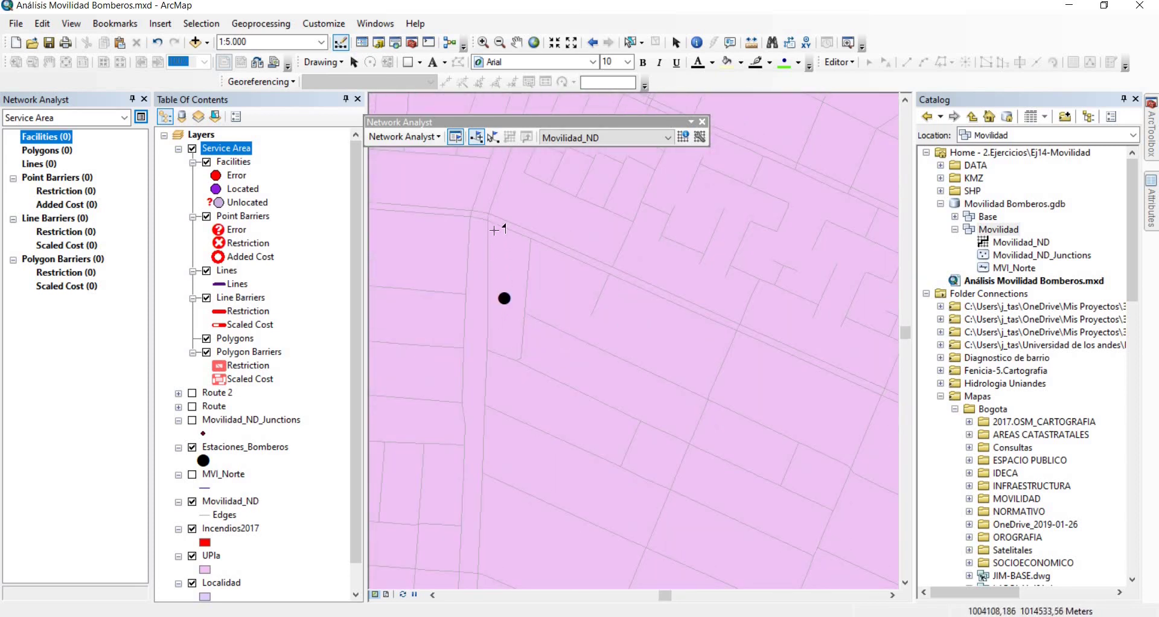
left_click(487, 283)
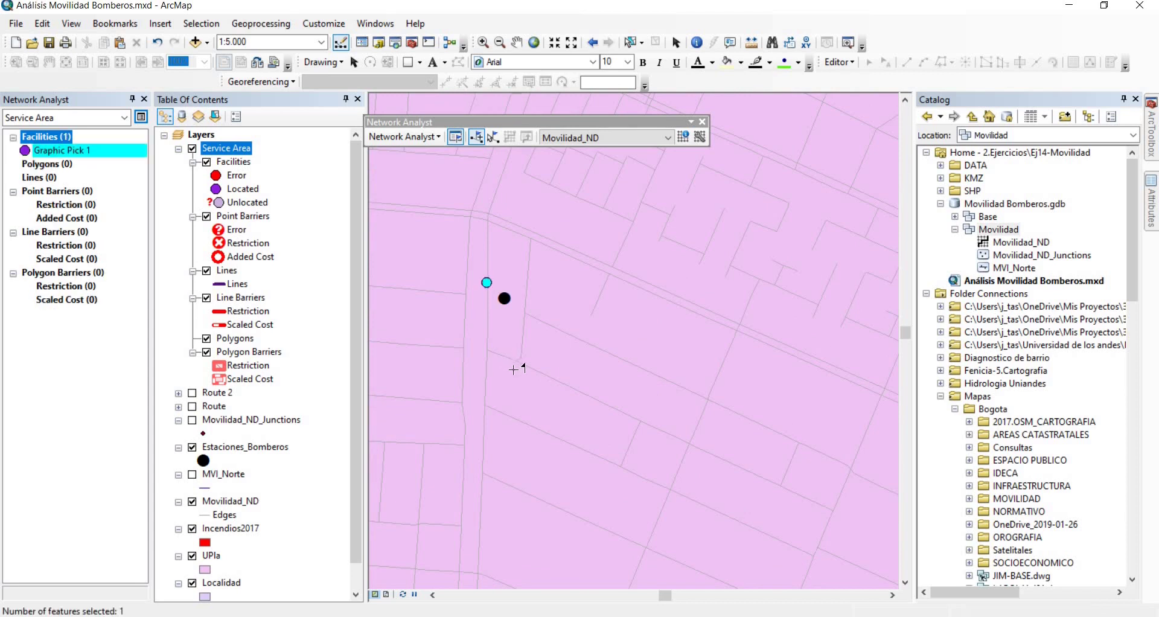
Add a second facility on the street just southeast of the northern Estaciones_Bomberos point
scroll(622, 295, "up", 5)
scroll(571, 263, "down", 5)
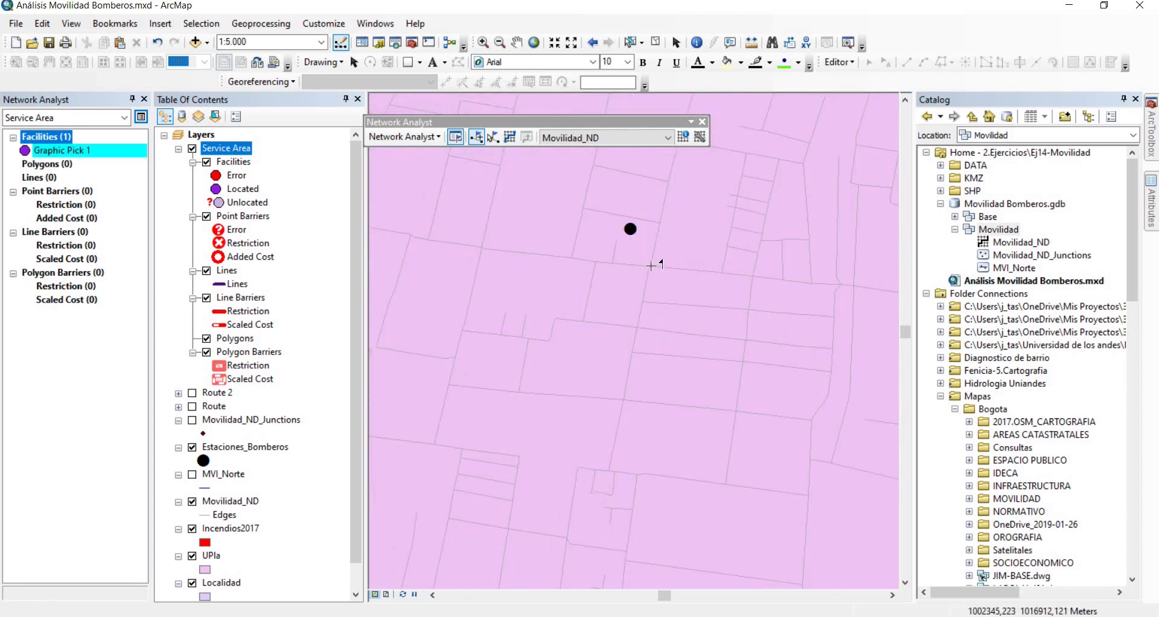
left_click(650, 266)
scroll(657, 343, "up", 4)
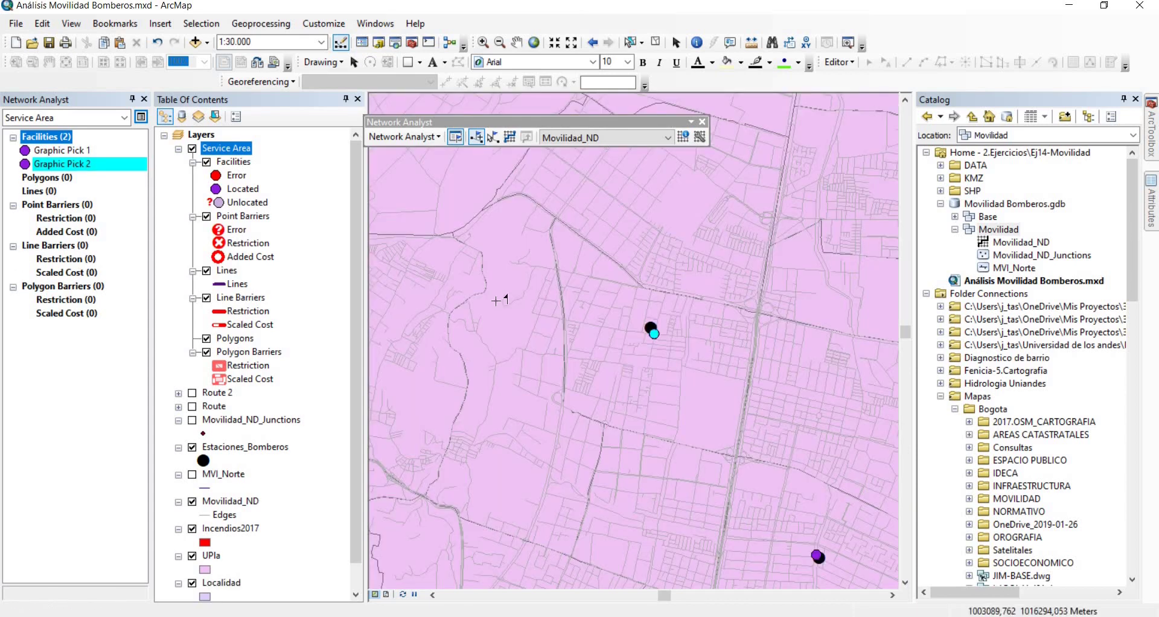
Solve the service area for the two fire station facilities and view the polygons against the Incendios2017 areas
left_click_drag(704, 443, 570, 405)
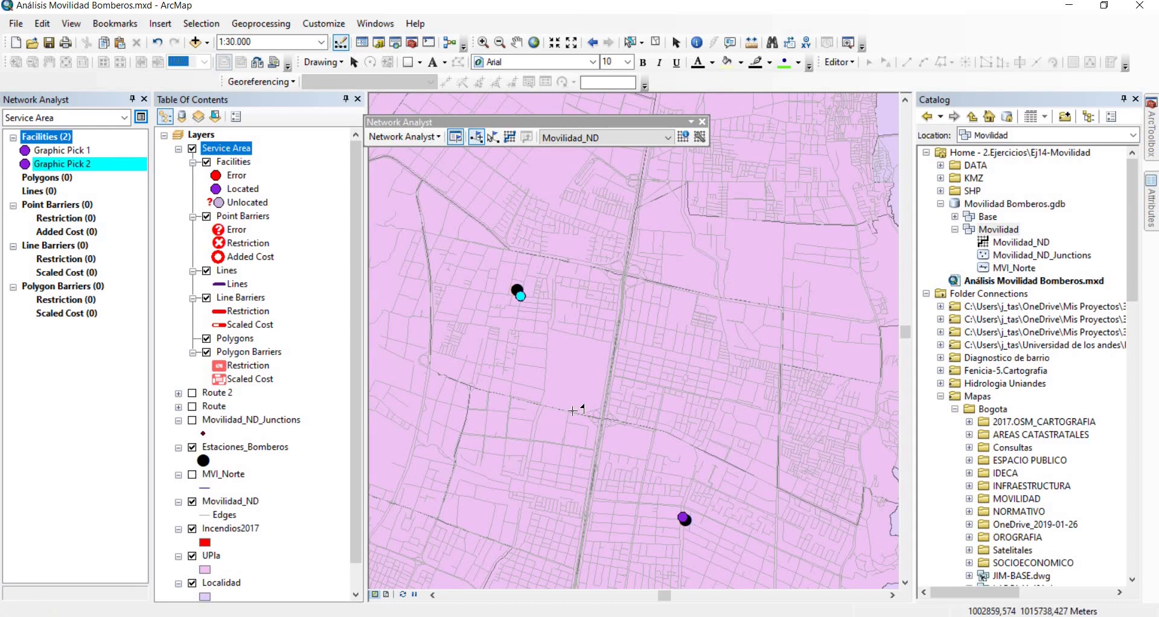
scroll(577, 402, "up", 2)
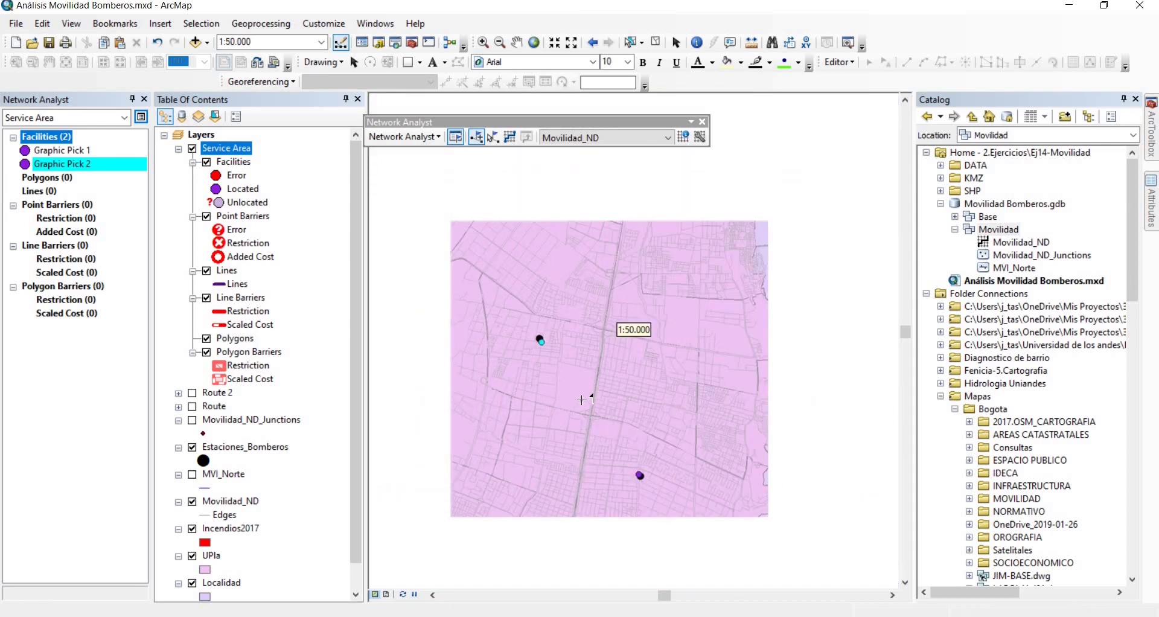
scroll(578, 401, "down", 2)
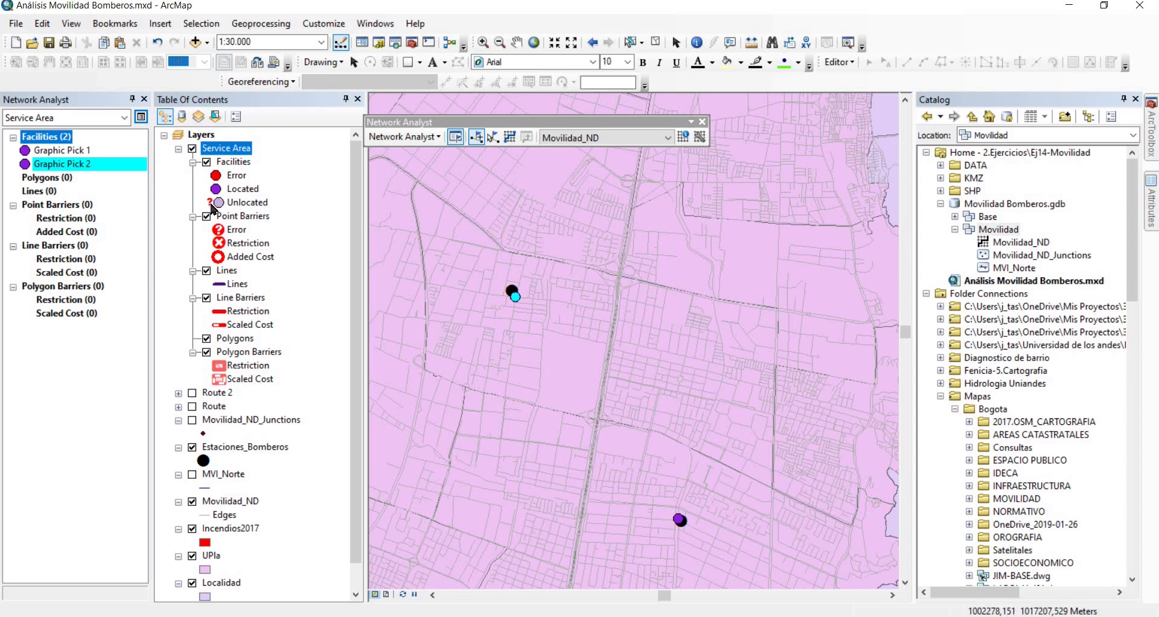
left_click(510, 139)
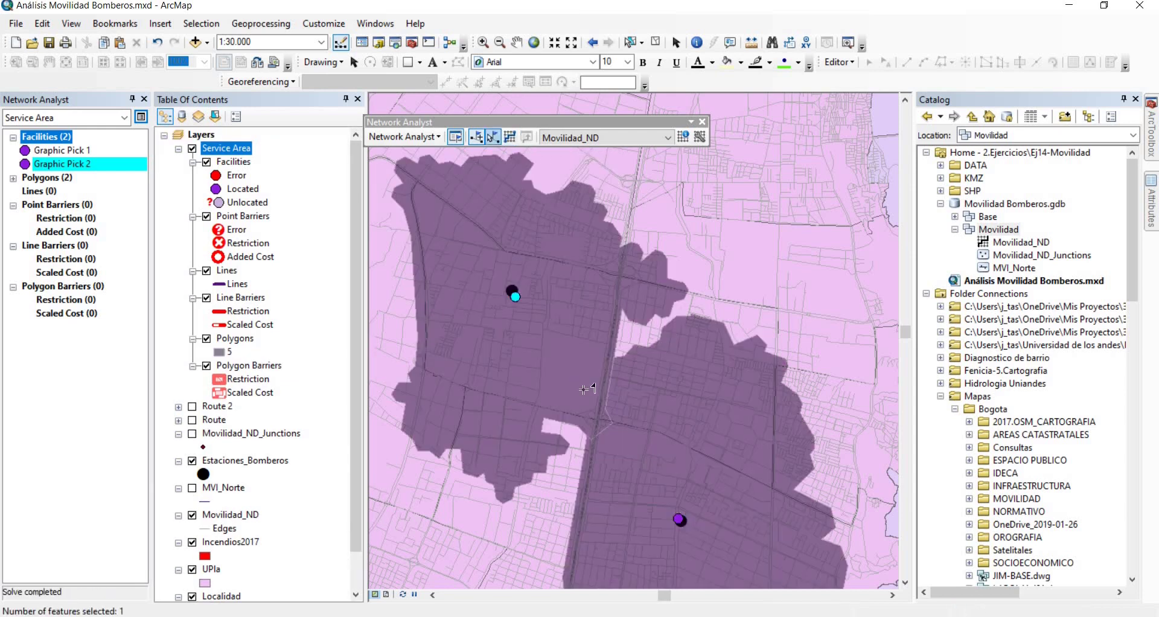
scroll(577, 326, "down", 2)
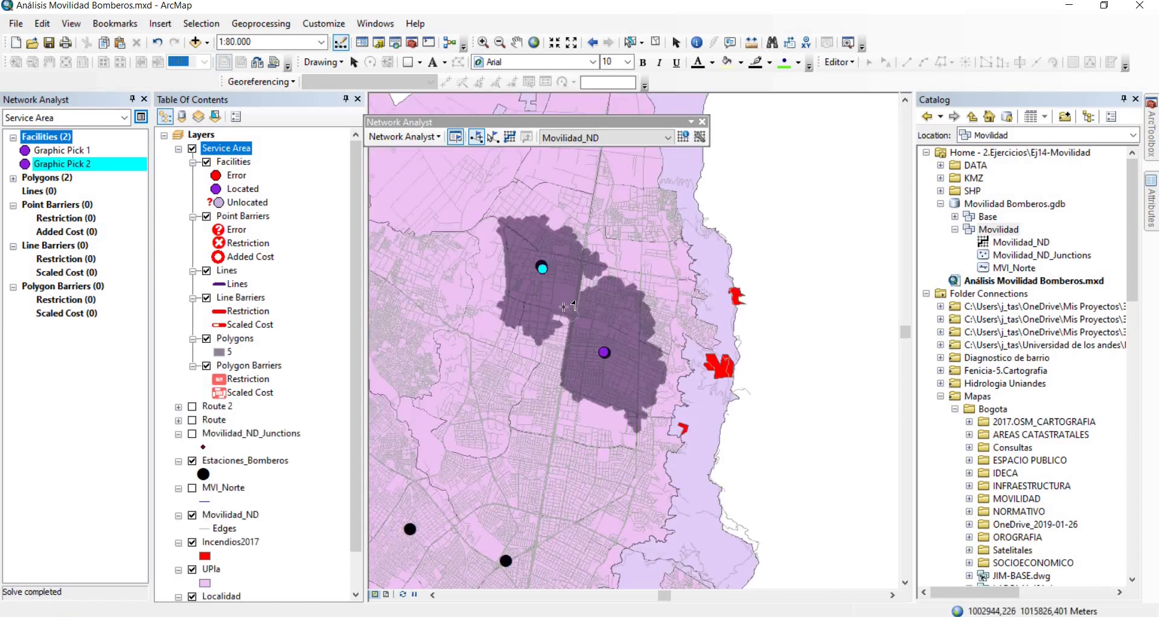
scroll(566, 308, "up", 1)
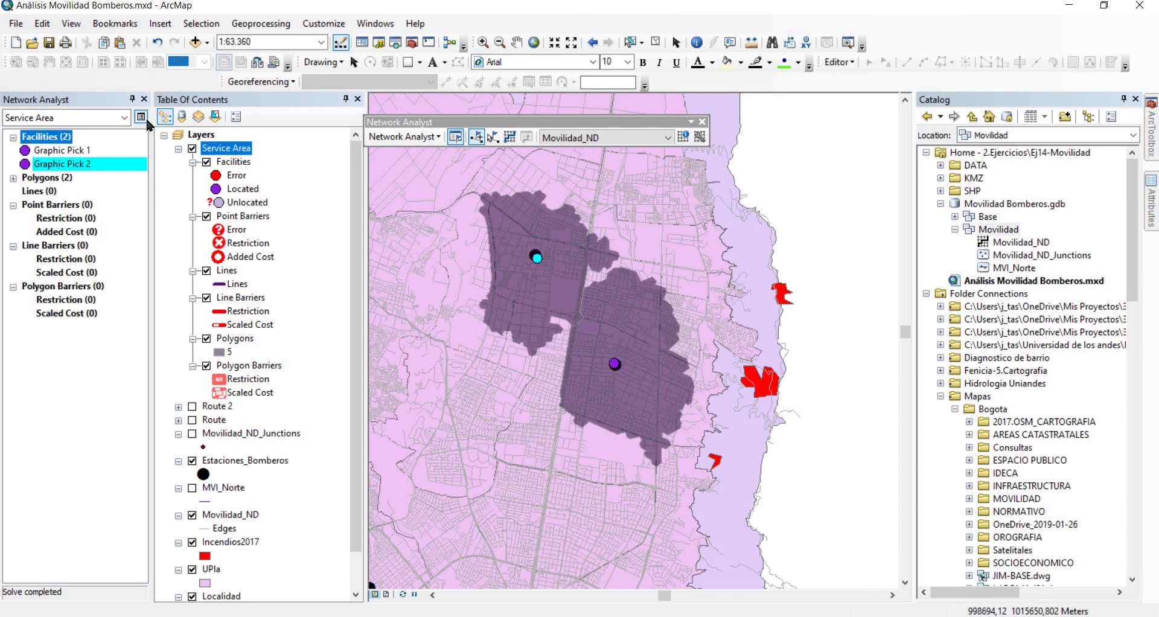
Set the Service Area layer's default breaks to 3 minutes in its analysis settings and solve it again
right_click(211, 153)
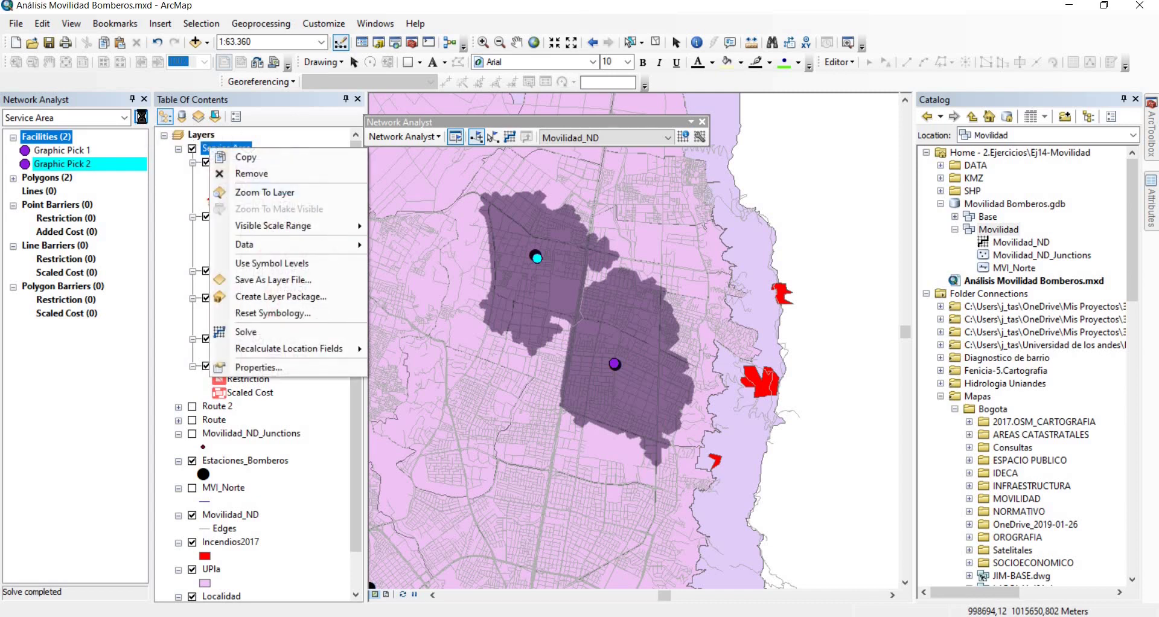
left_click(141, 118)
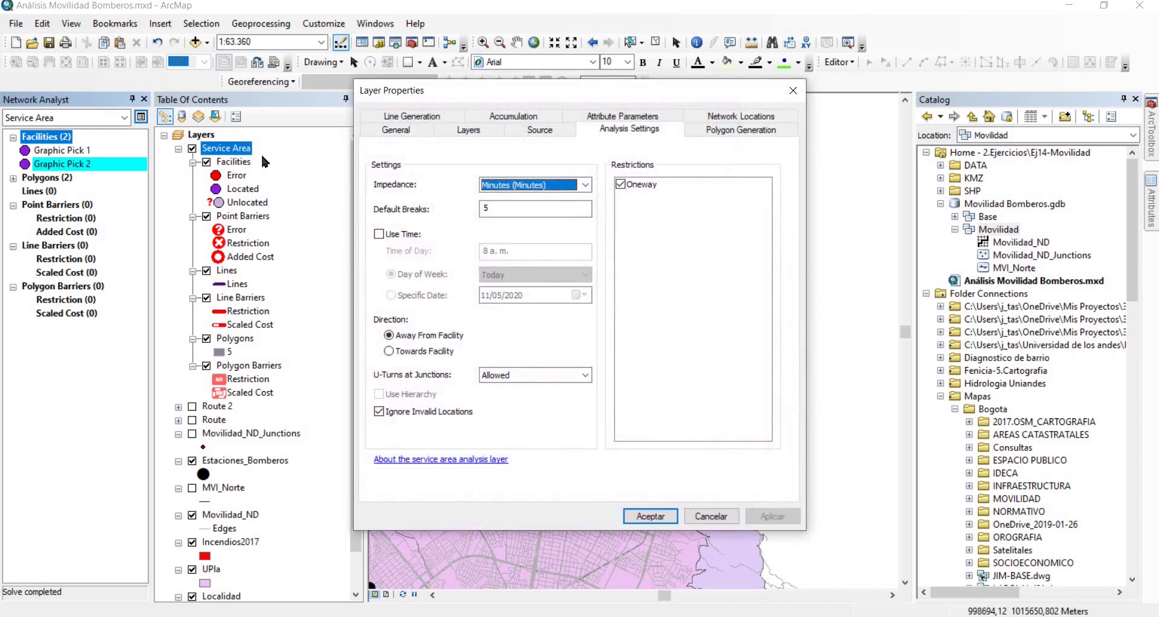
left_click_drag(518, 89, 650, 140)
left_click(643, 262)
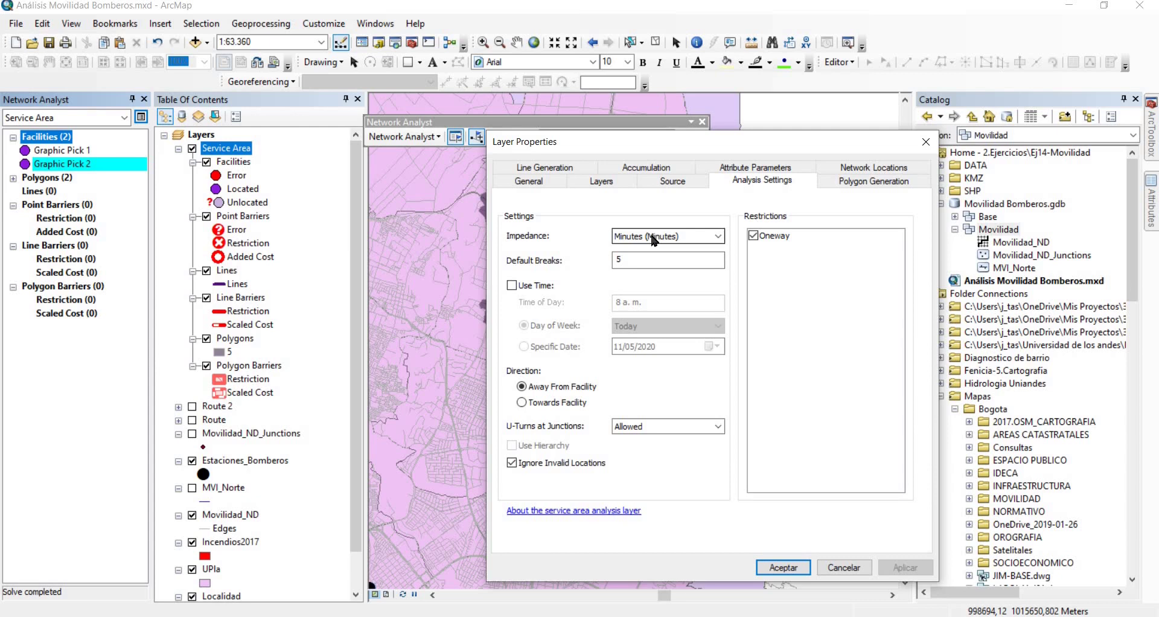
left_click_drag(632, 262, 589, 262)
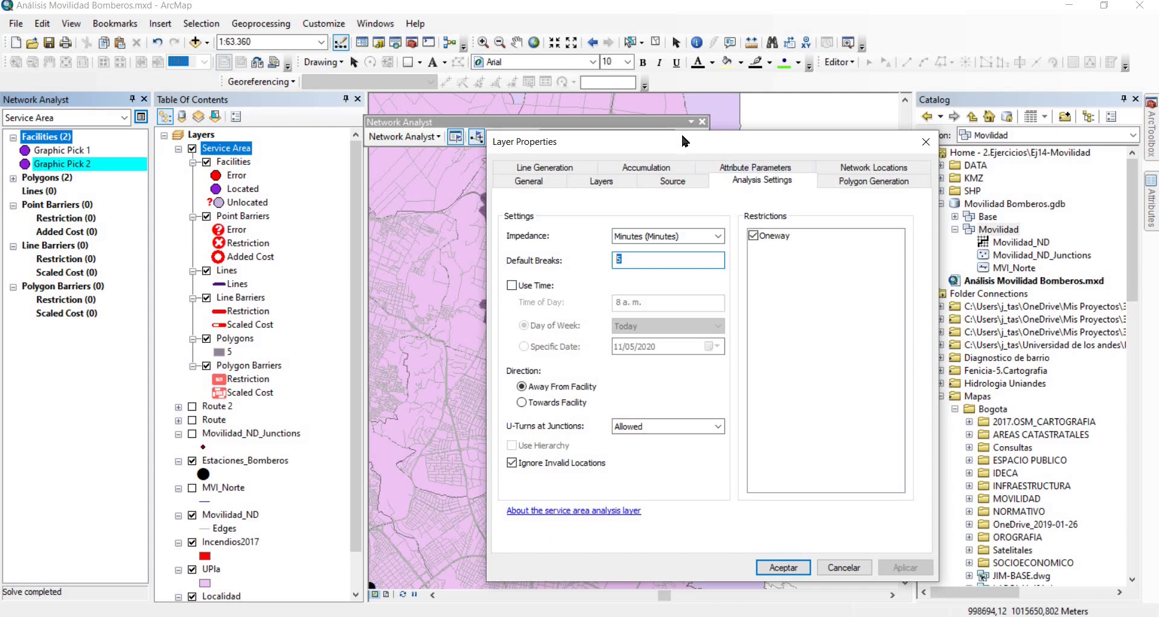
left_click_drag(681, 138, 731, 403)
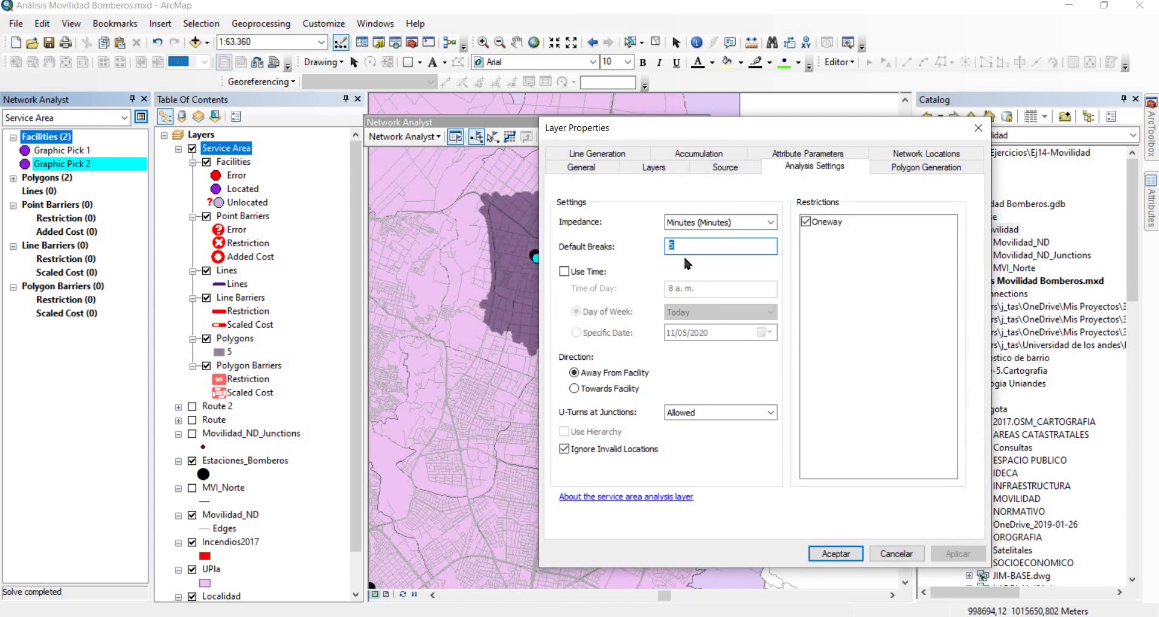
left_click(835, 553)
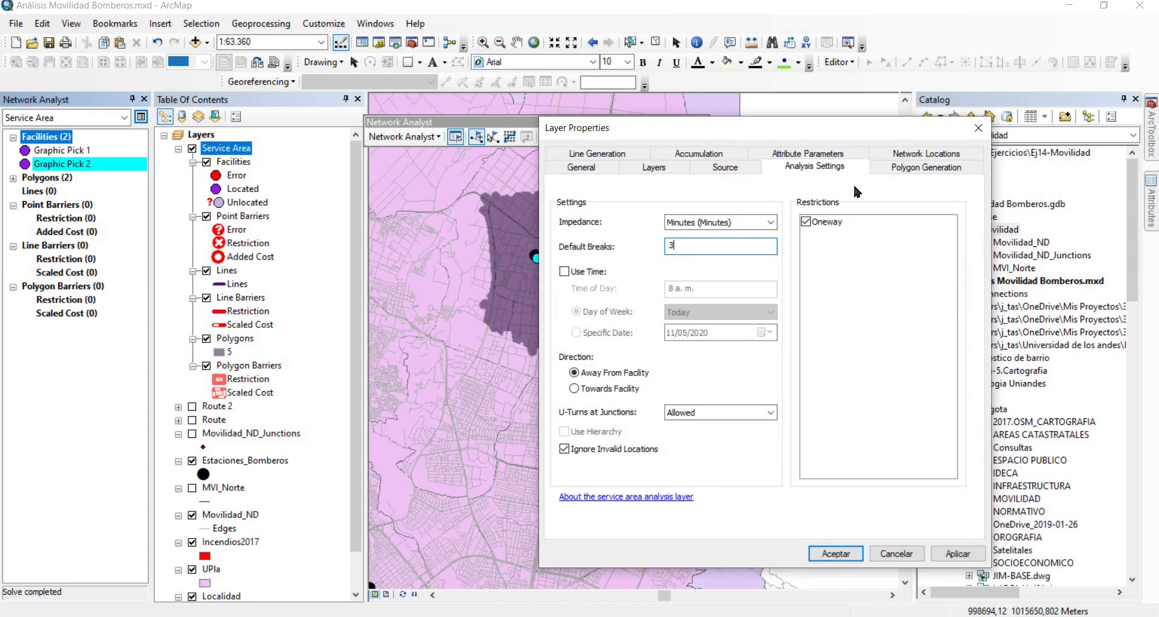
left_click(509, 137)
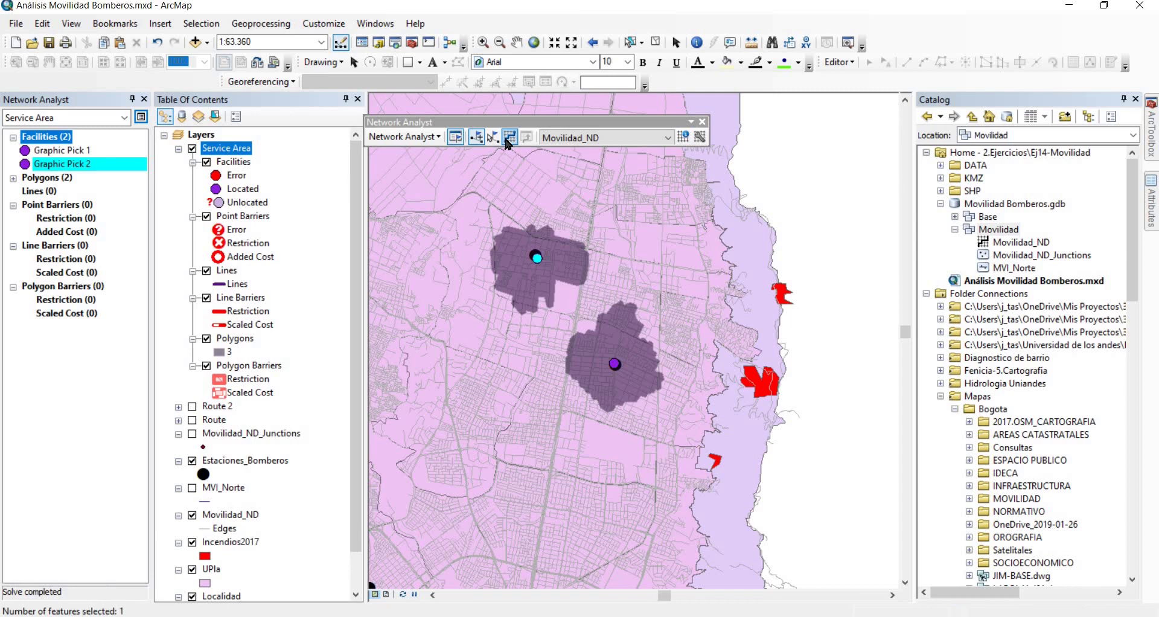
Set the Service Area layer's default breaks to 15 minutes, solve it again, and view the whole coverage
right_click(232, 148)
left_click(279, 363)
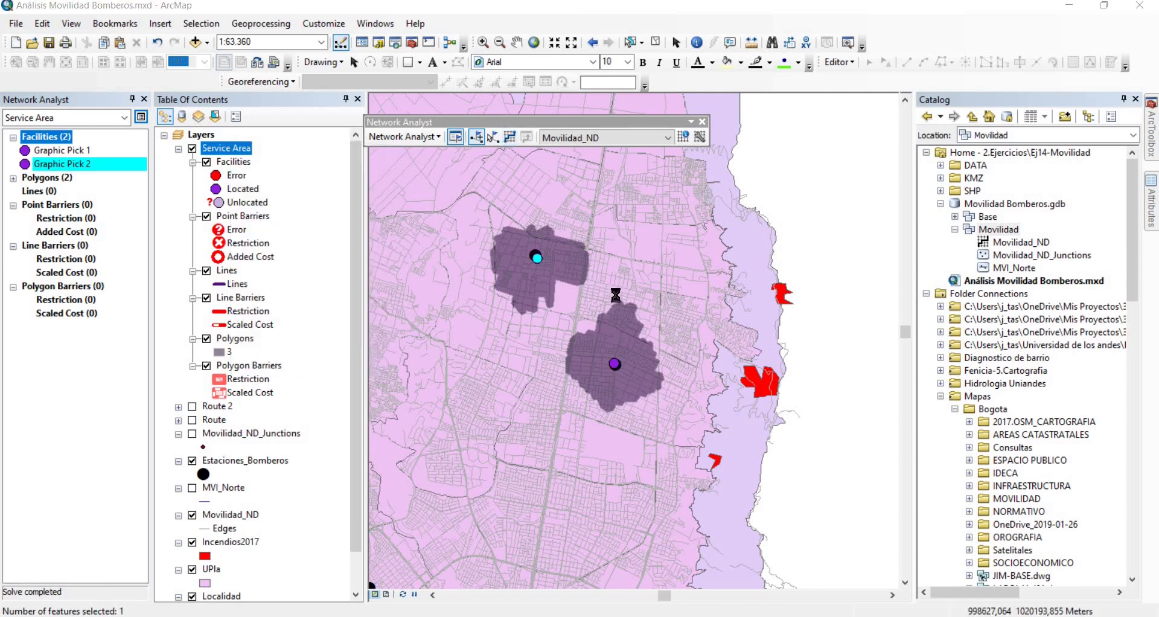
key("Tab")
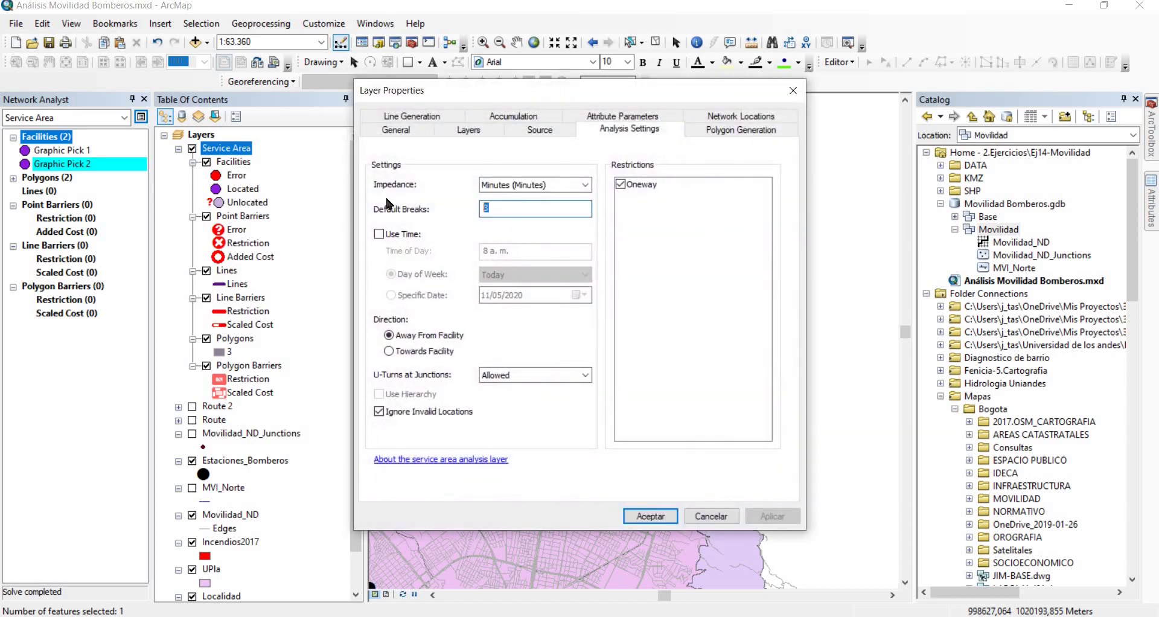
type("15")
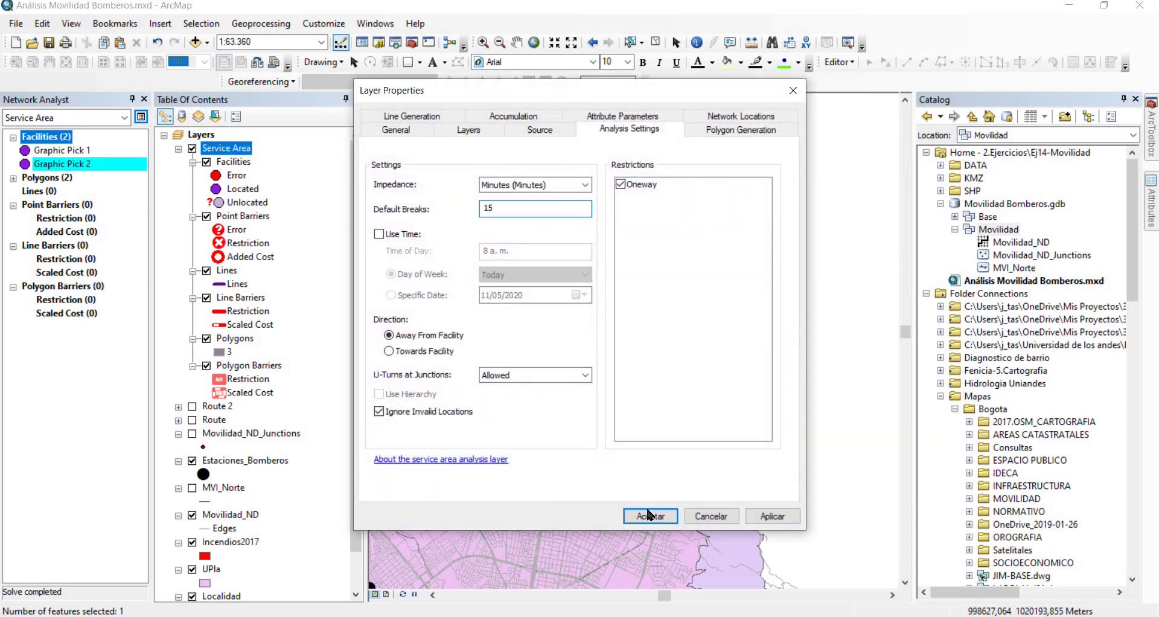
left_click(649, 514)
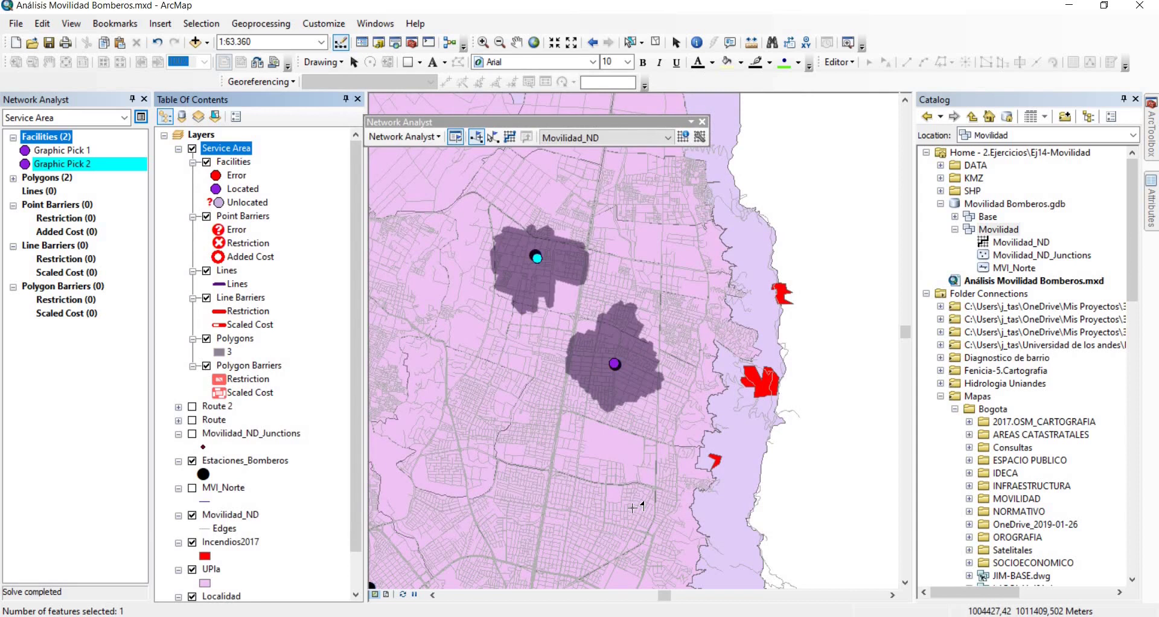
left_click(509, 137)
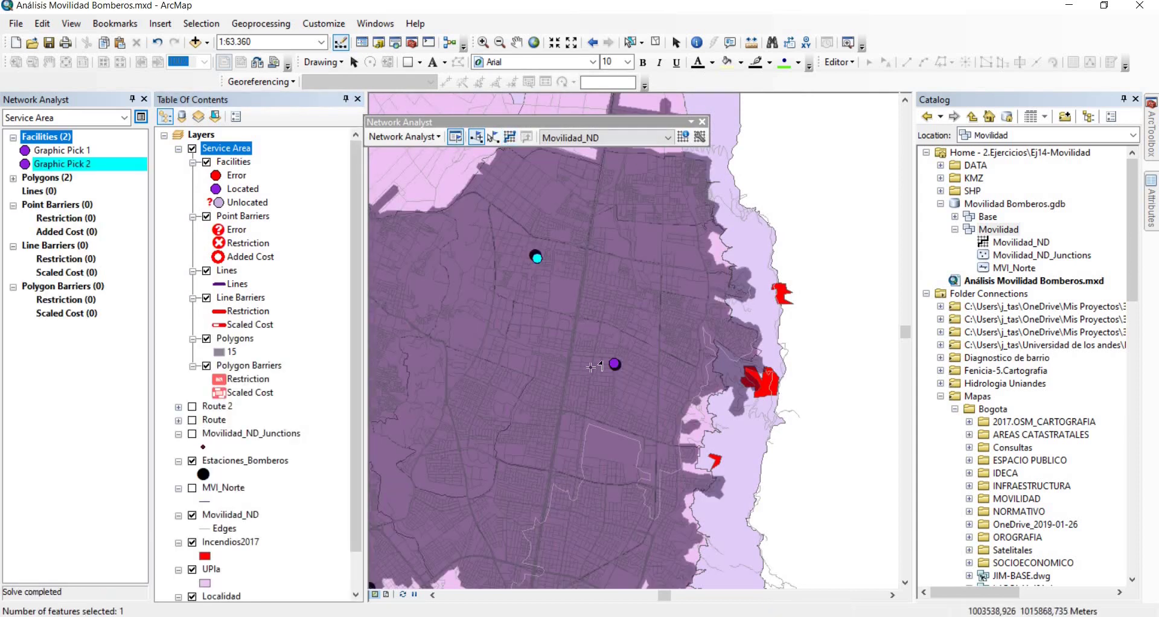
scroll(590, 366, "down", 3)
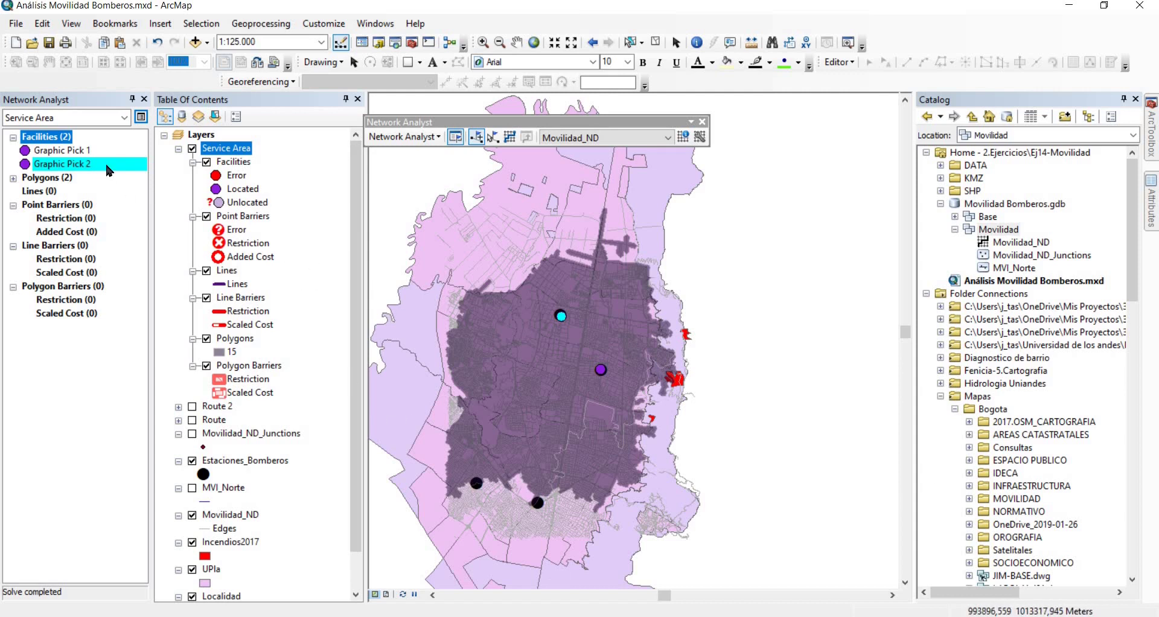
Set the Service Area layer's default breaks to 3, 5 and 10 minutes in its analysis settings and solve it again
right_click(227, 148)
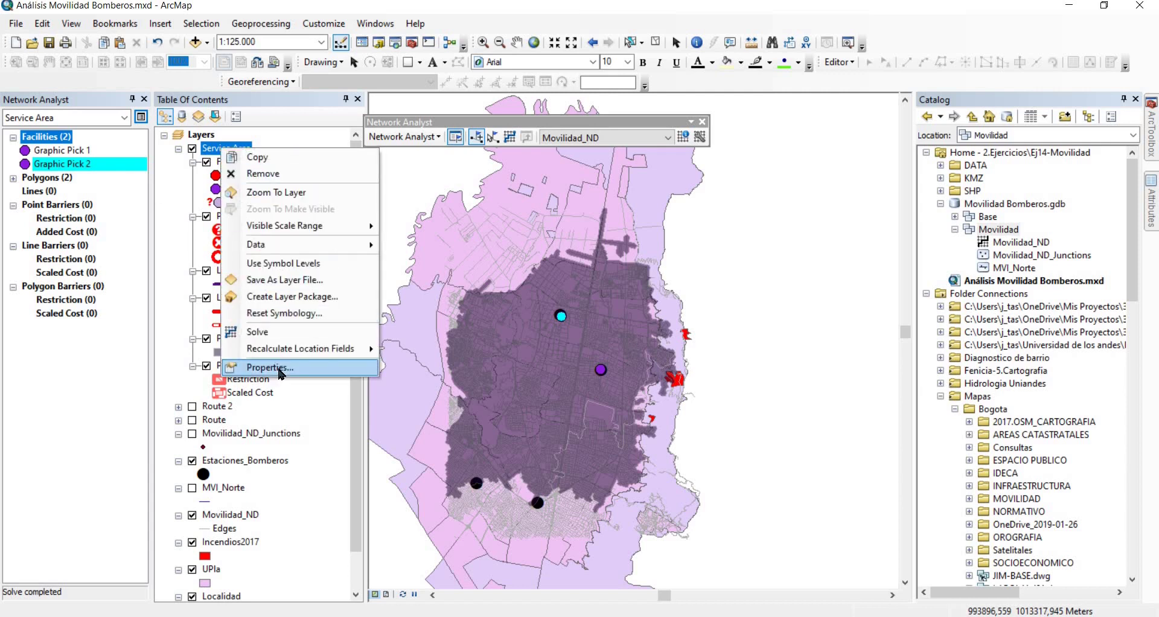
left_click(284, 367)
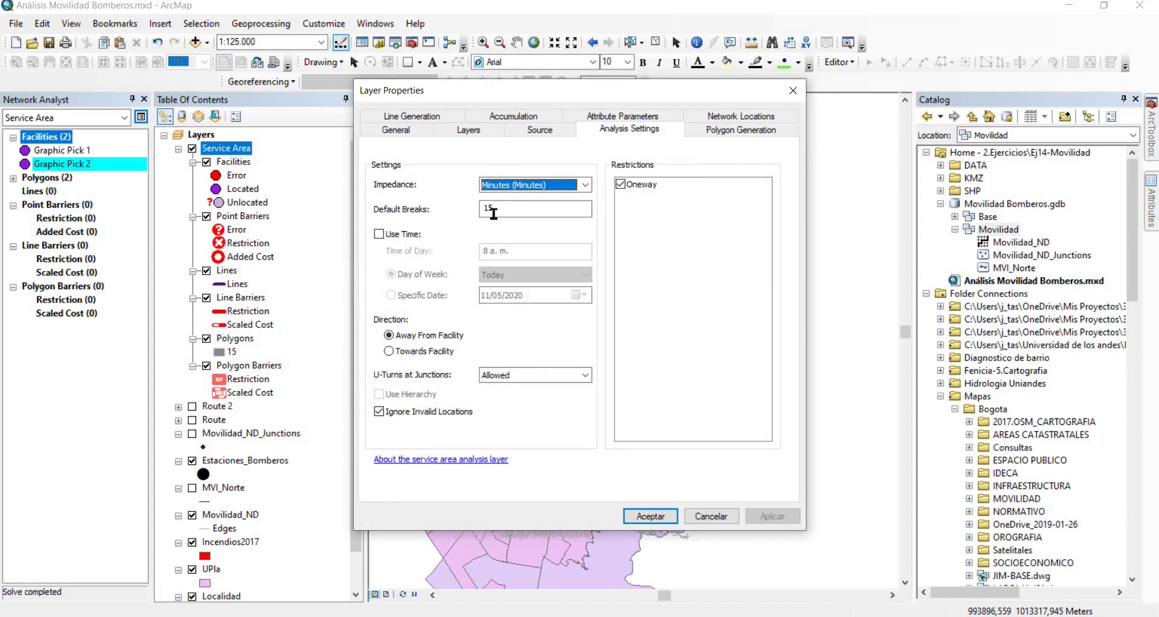
key("Tab")
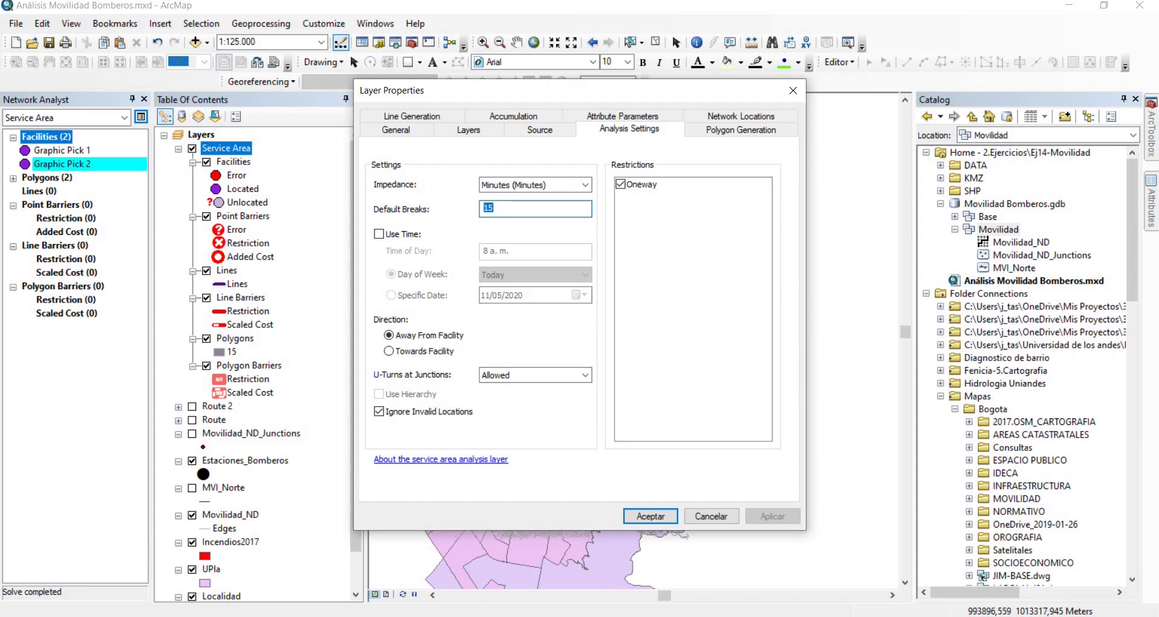
type("3 5 10")
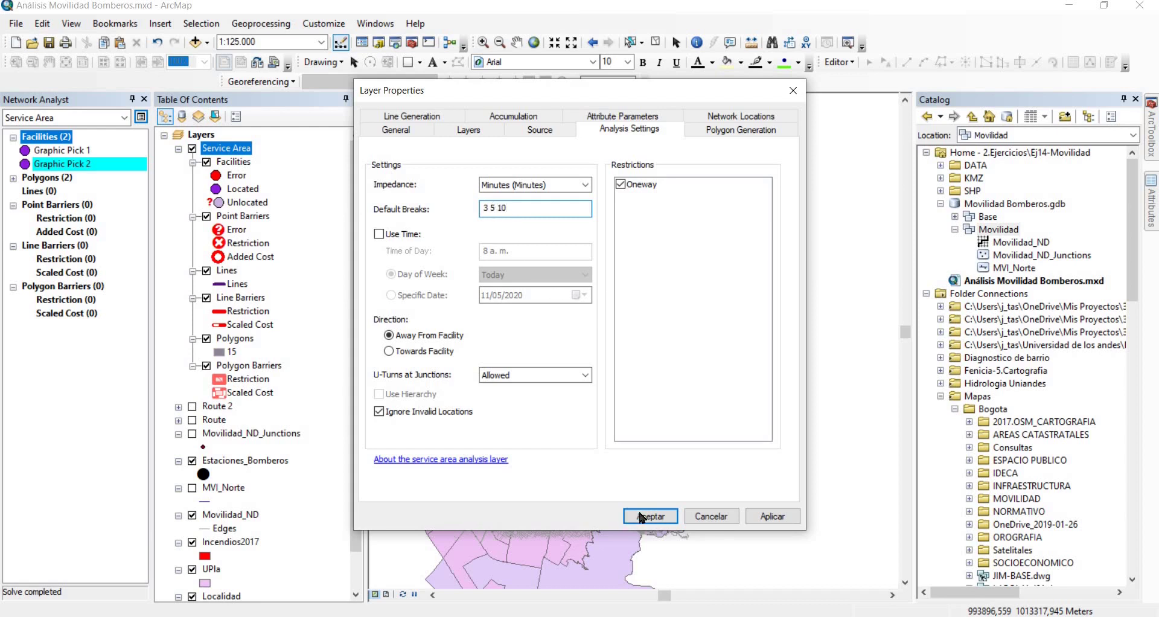
left_click(543, 185)
left_click(543, 185)
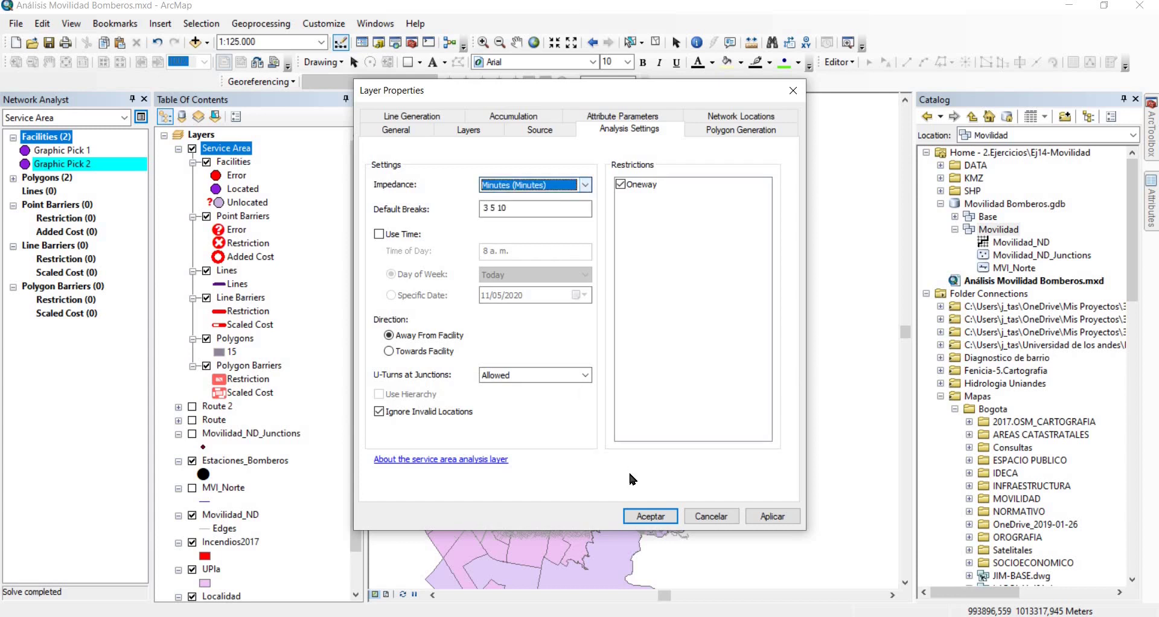
left_click(649, 515)
left_click(510, 137)
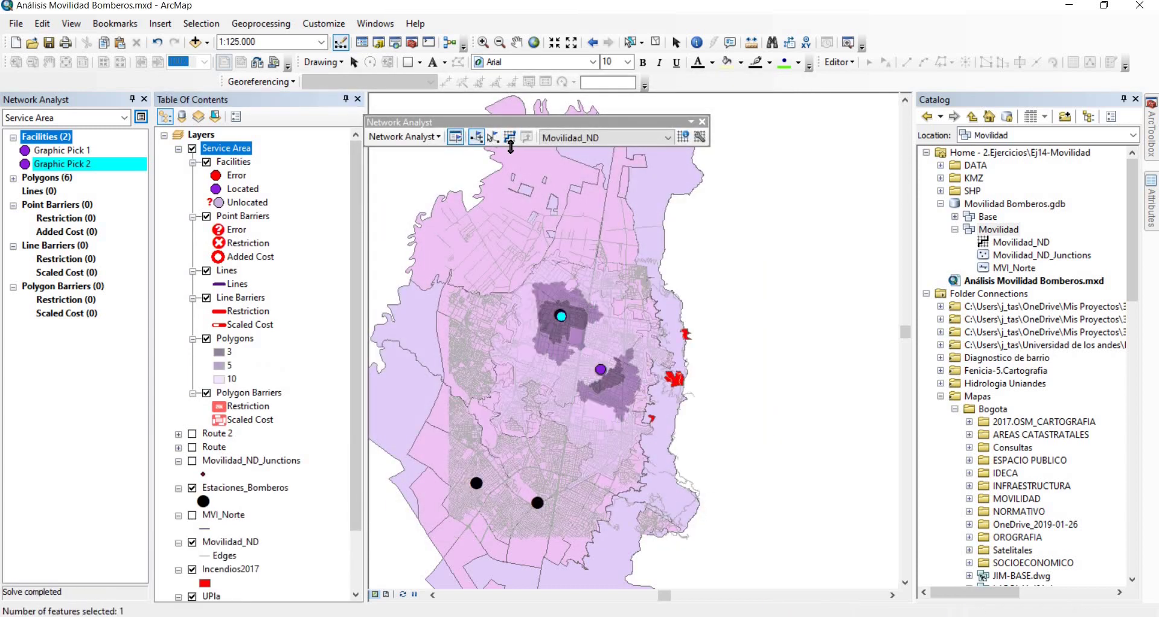
scroll(571, 396, "down", 2)
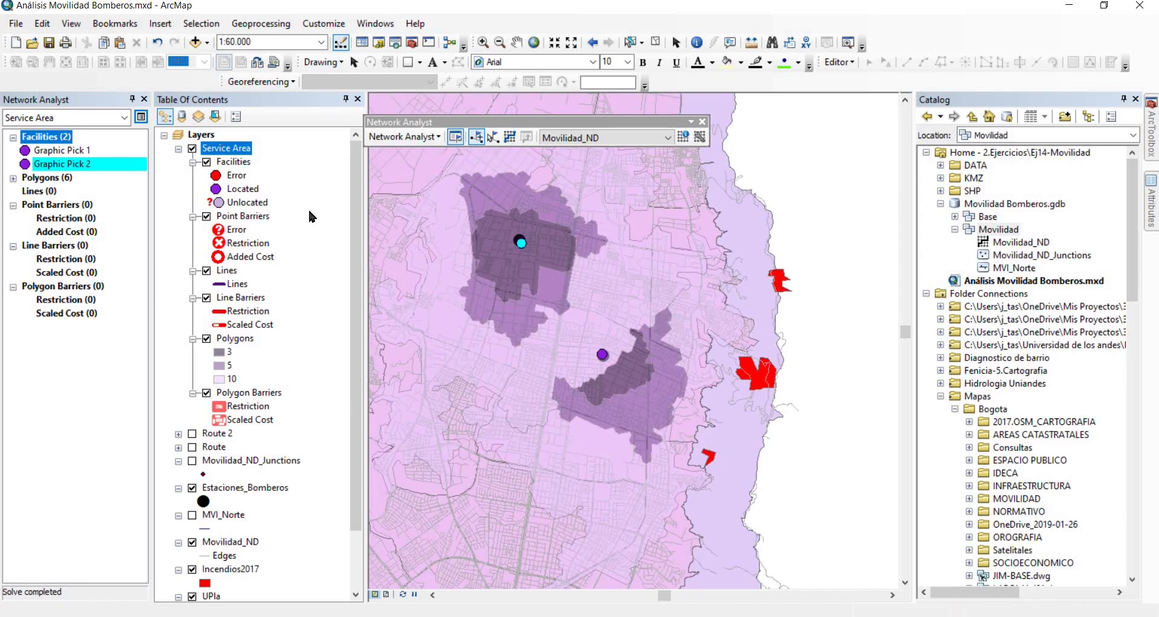
Hide the UPla and Localidad layers and identify the 10-minute service area polygon on the map
left_click(515, 43)
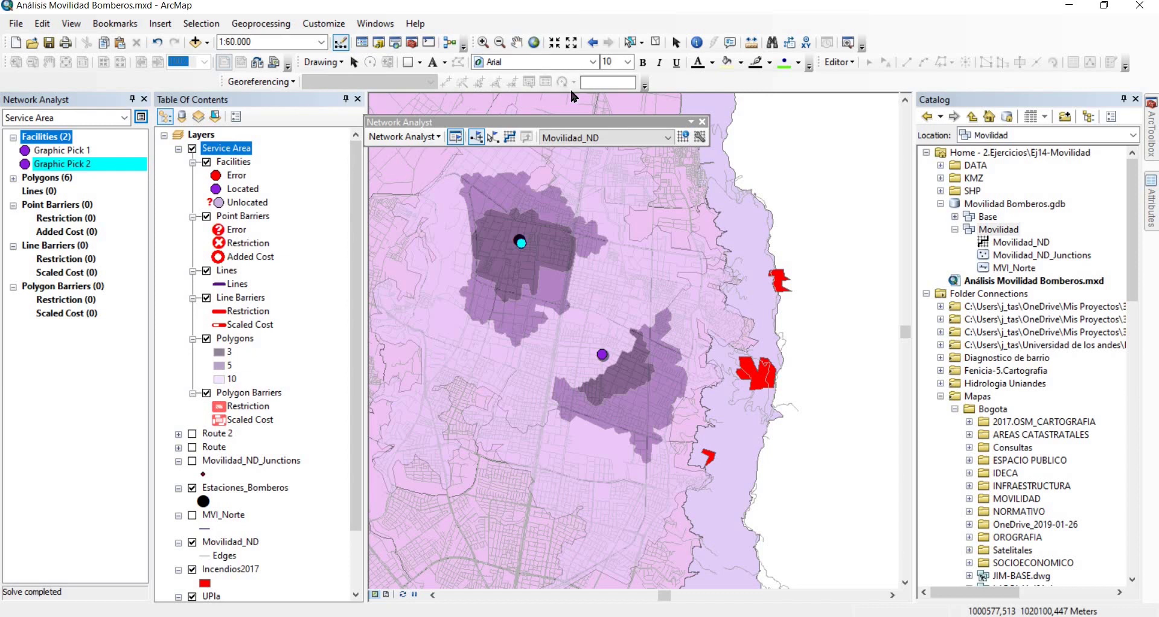
left_click(697, 42)
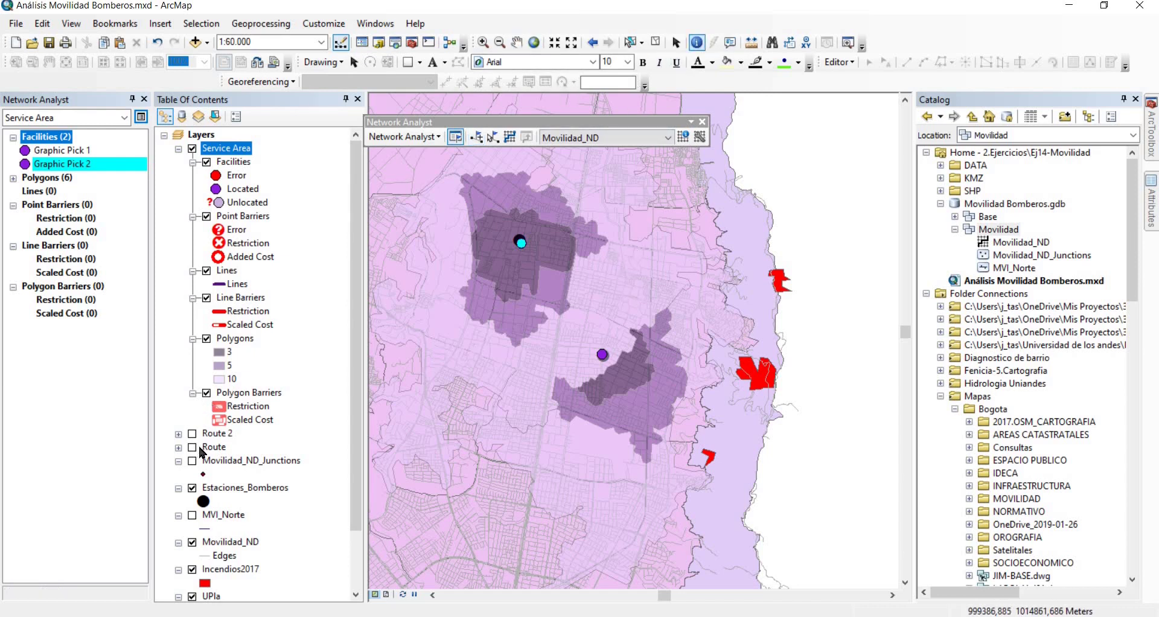
scroll(200, 453, "down", 2)
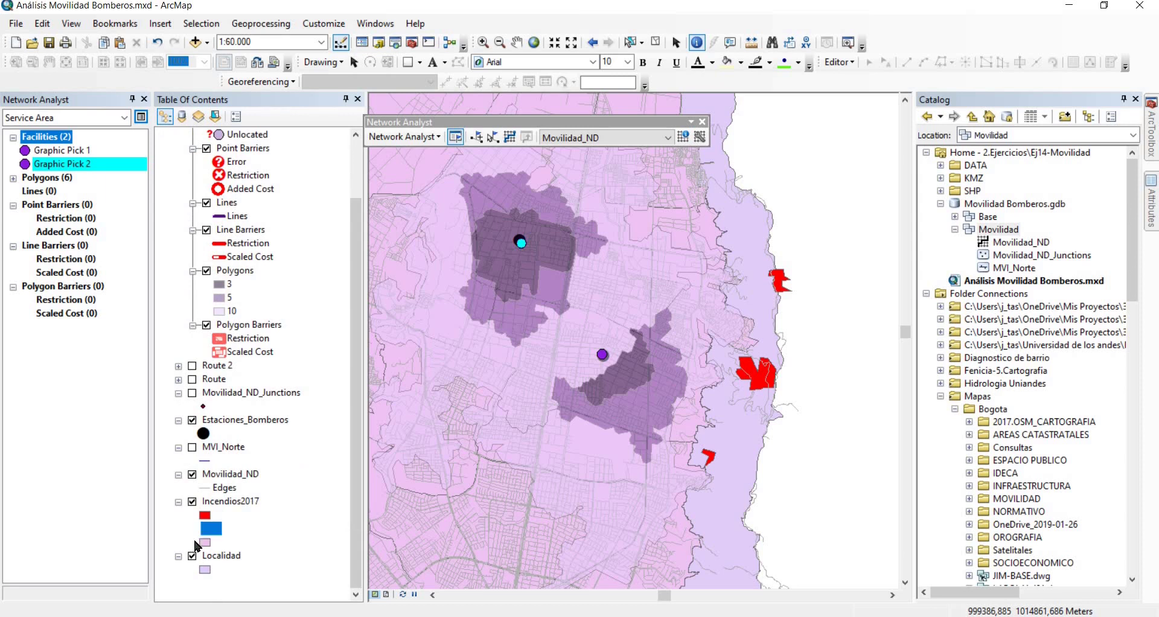
left_click(192, 556)
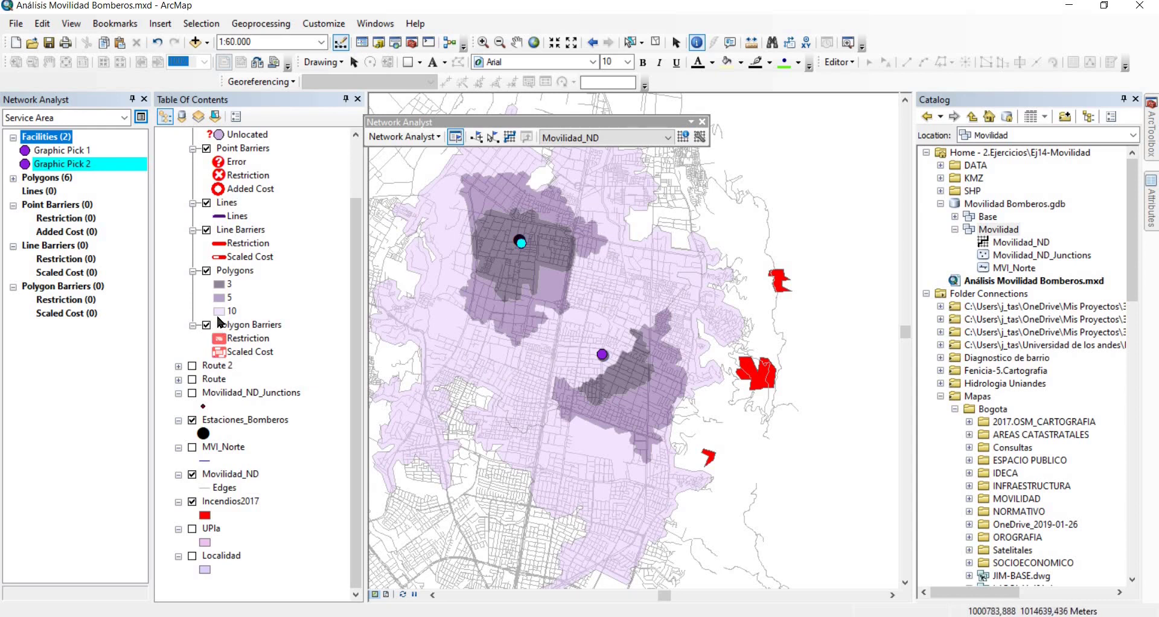
scroll(218, 321, "up", 2)
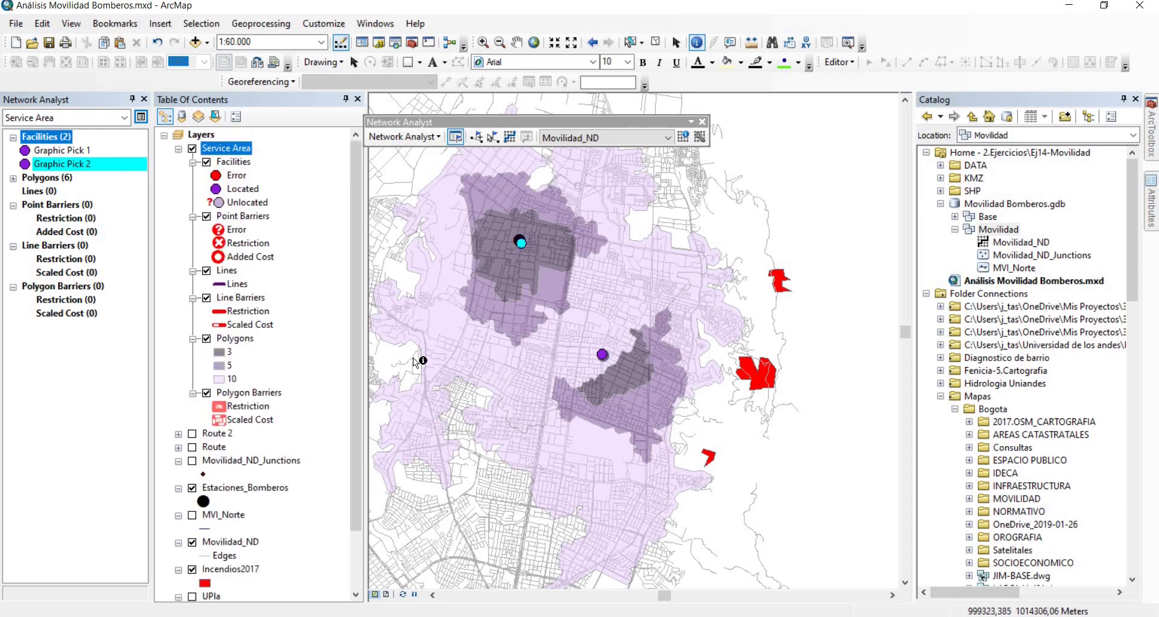
left_click(229, 378)
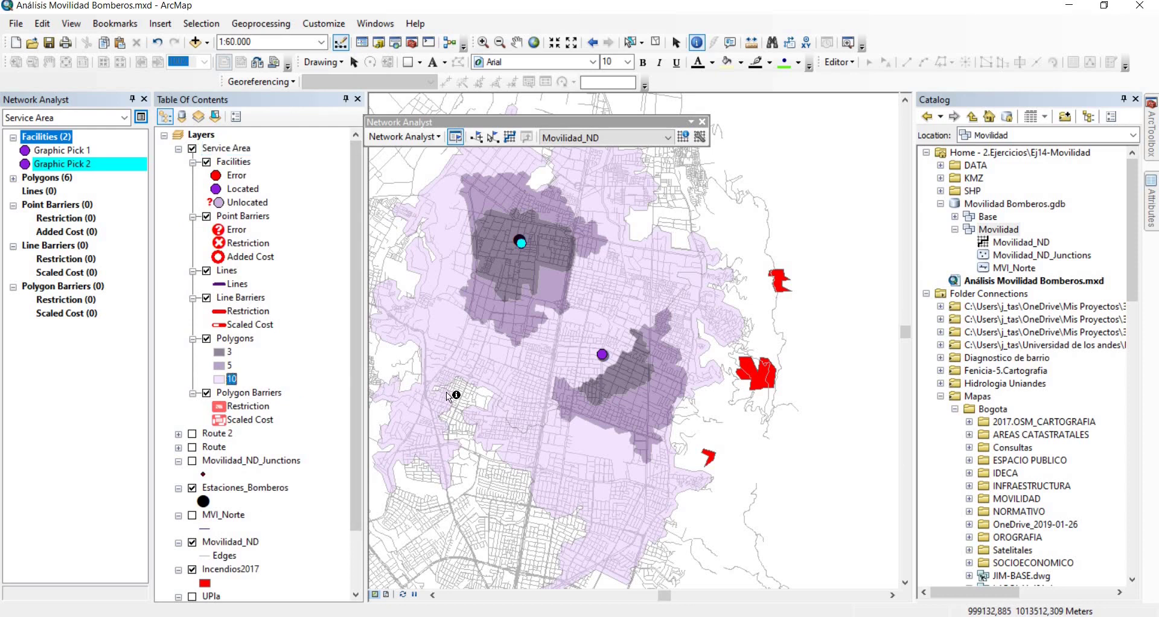
left_click(444, 326)
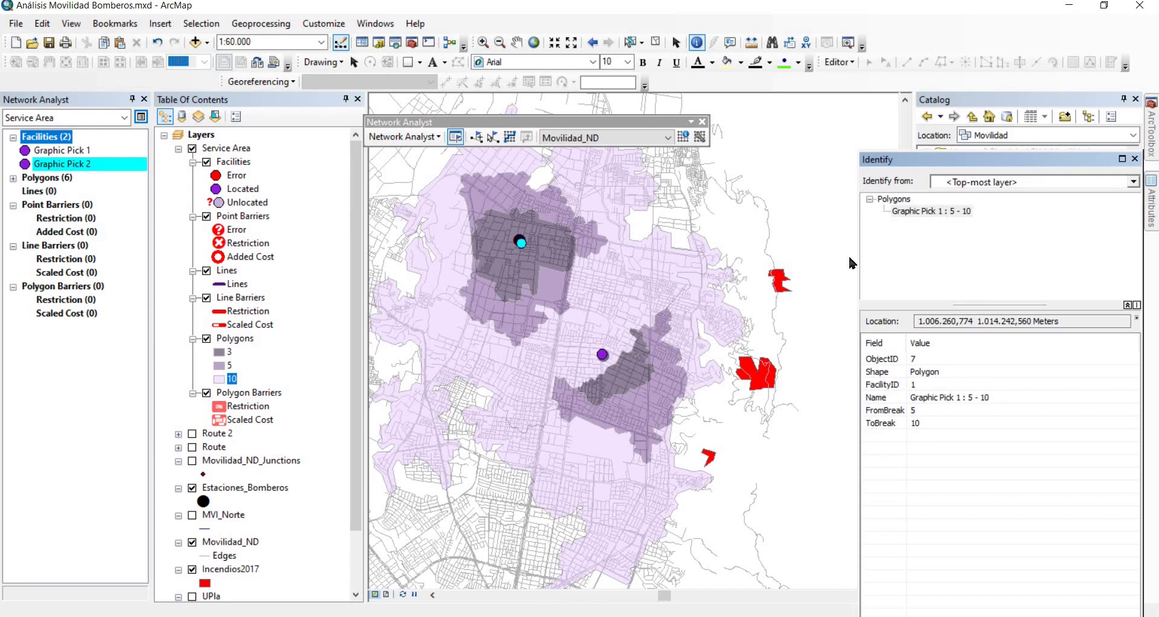
Rename the facilities Graphic Pick 1 and Graphic Pick 2 as Cedritos and Suba, and solve the service area again
left_click(89, 152)
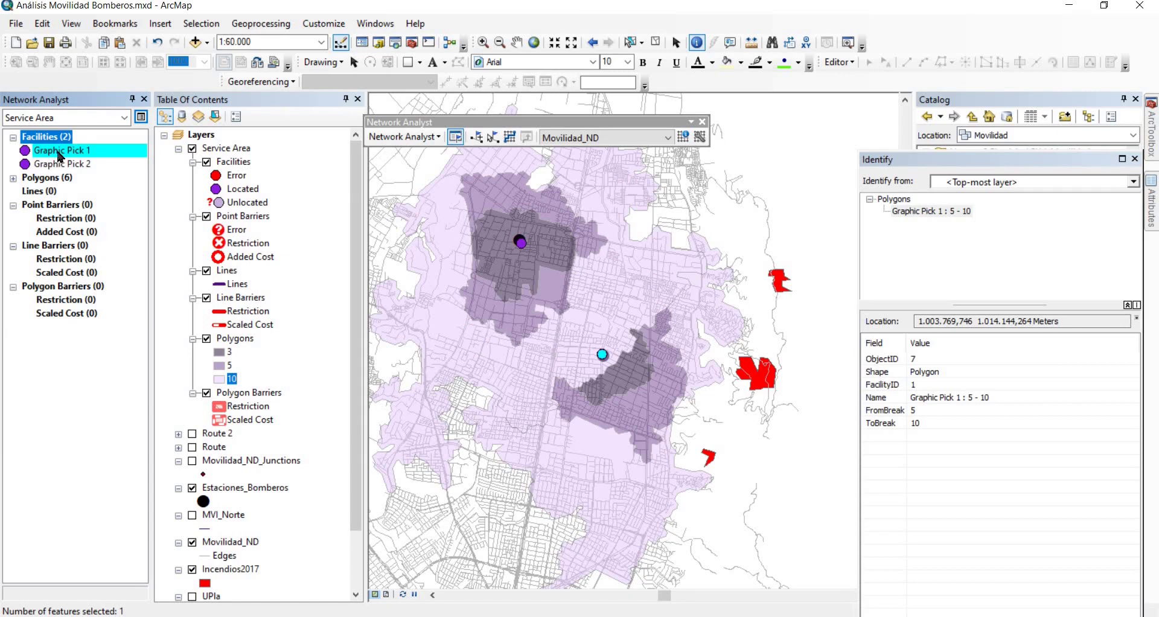
left_click(60, 154)
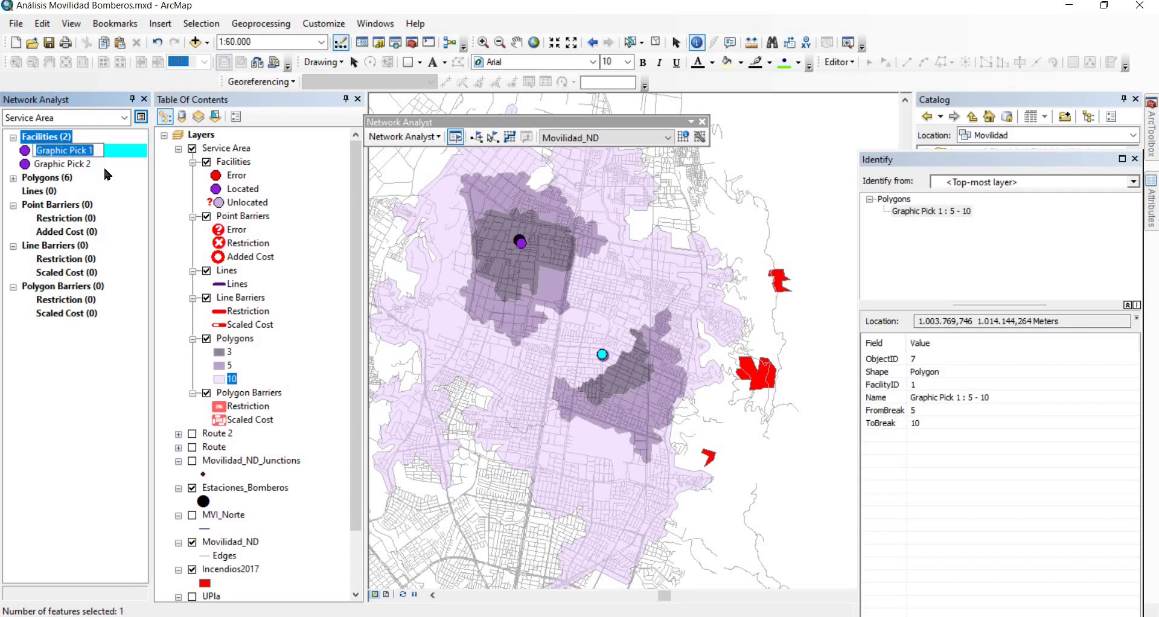
type("Cedr")
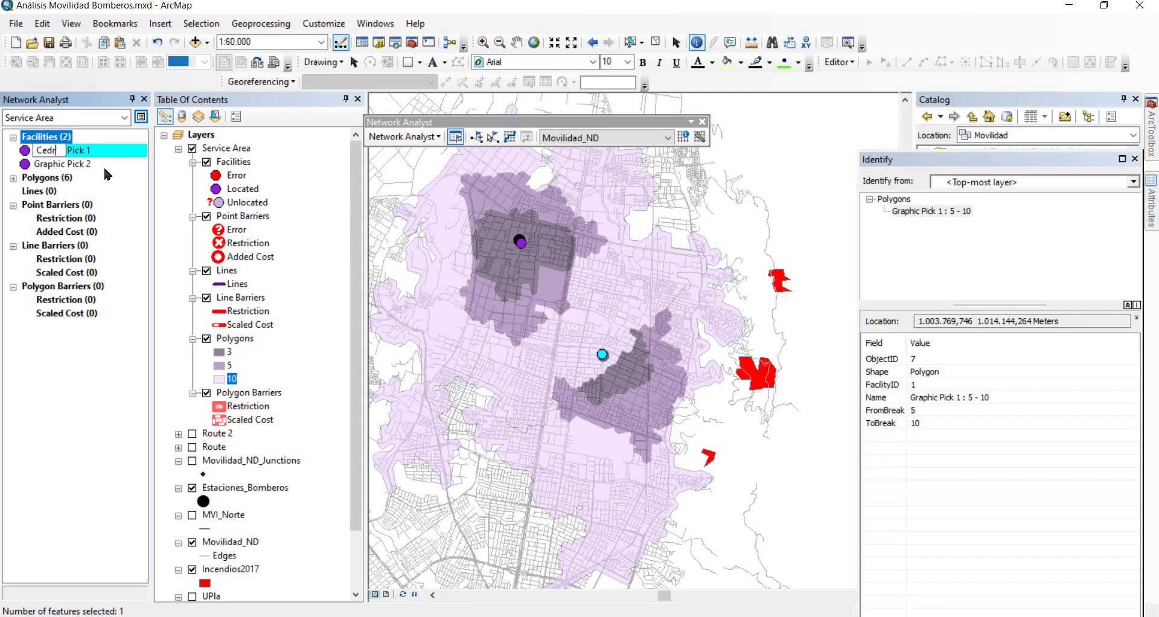
type("itos")
left_click(67, 165)
left_click(83, 167)
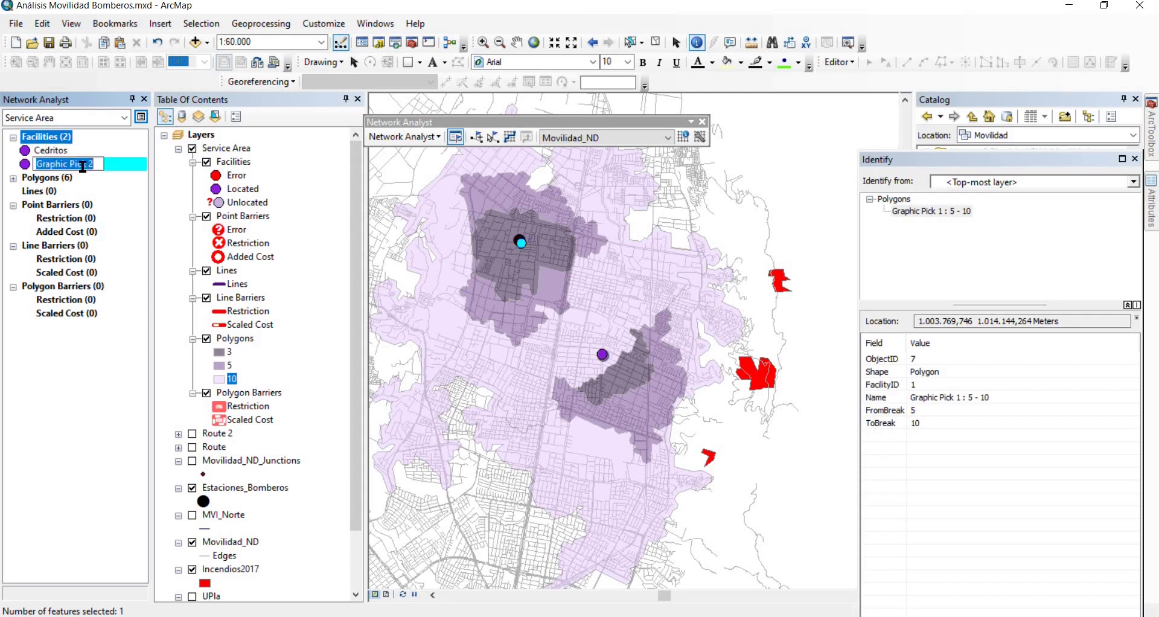
type("Suba")
key("Return")
left_click(493, 137)
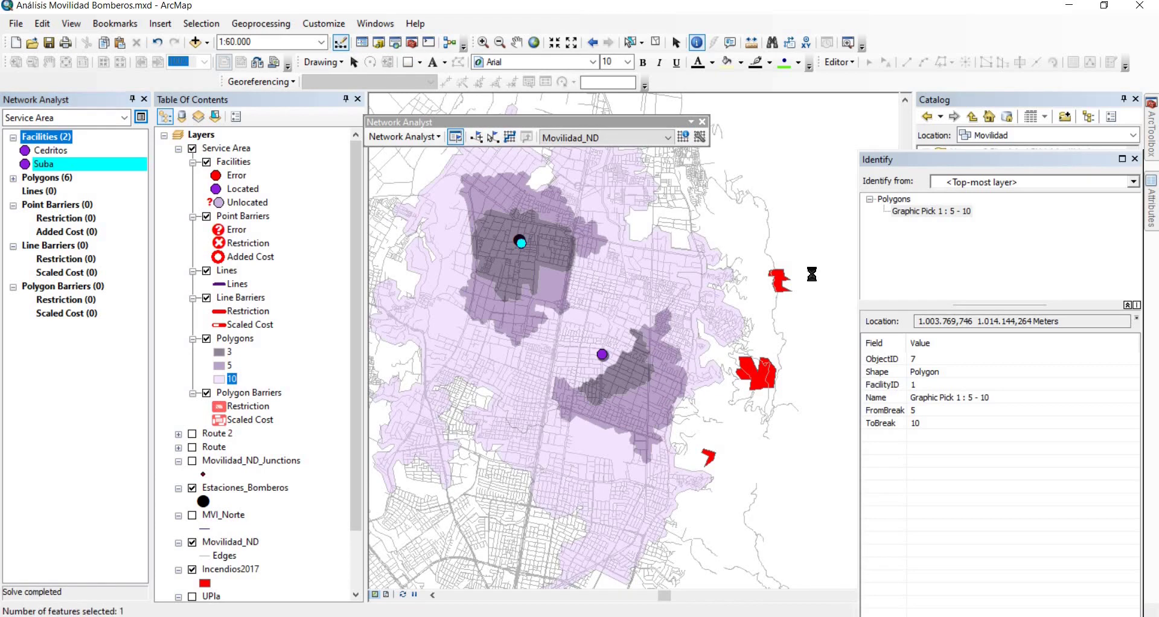
Identify the Cedritos and Suba service area polygons to check their names and their from and to breaks
left_click(924, 211)
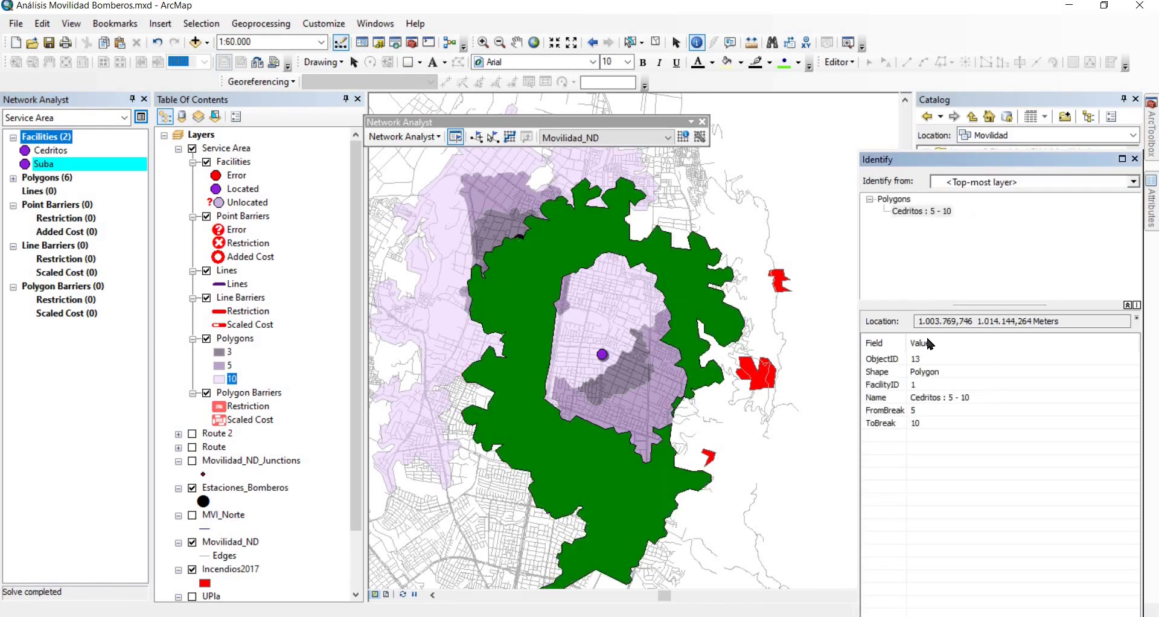
left_click(925, 397)
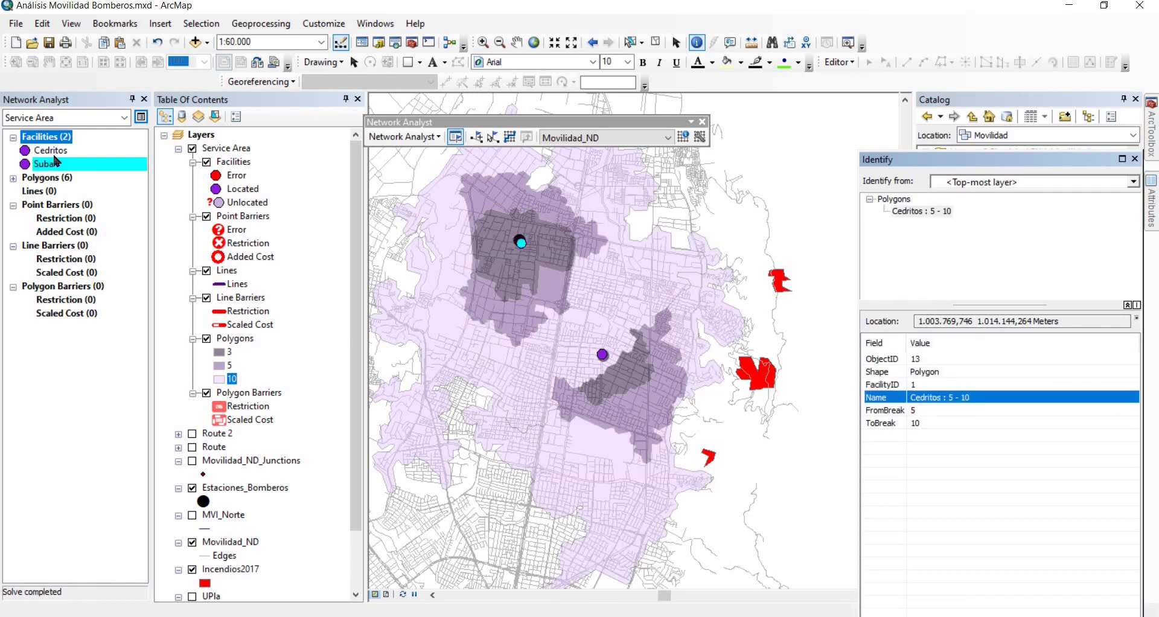
left_click(666, 387)
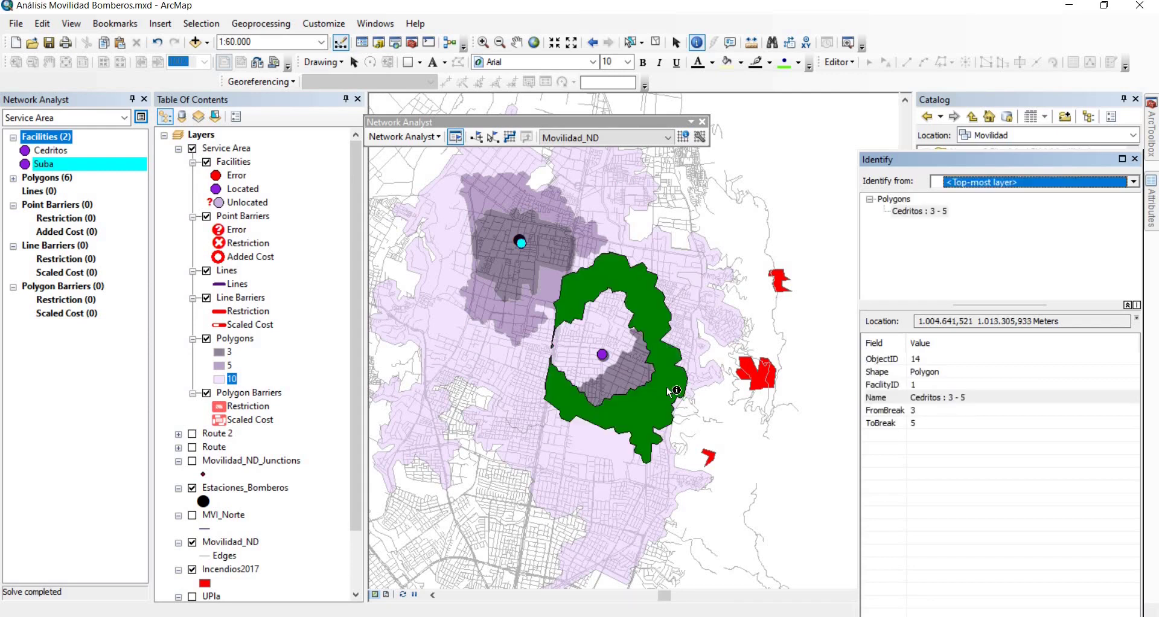
left_click(495, 193)
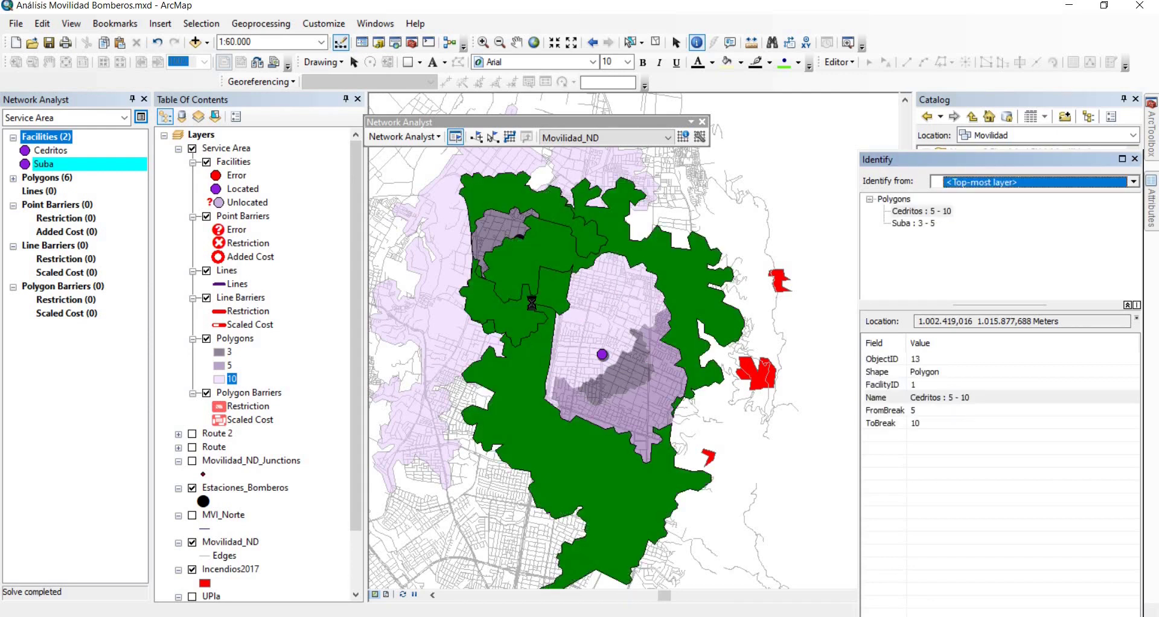
left_click(507, 260)
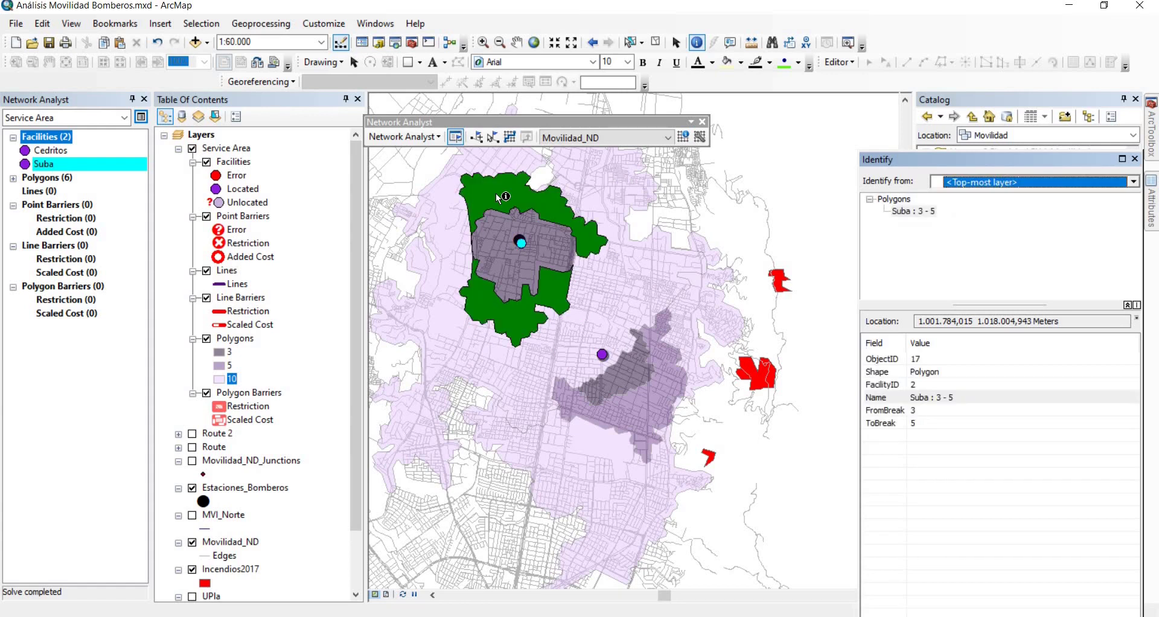
left_click(635, 372)
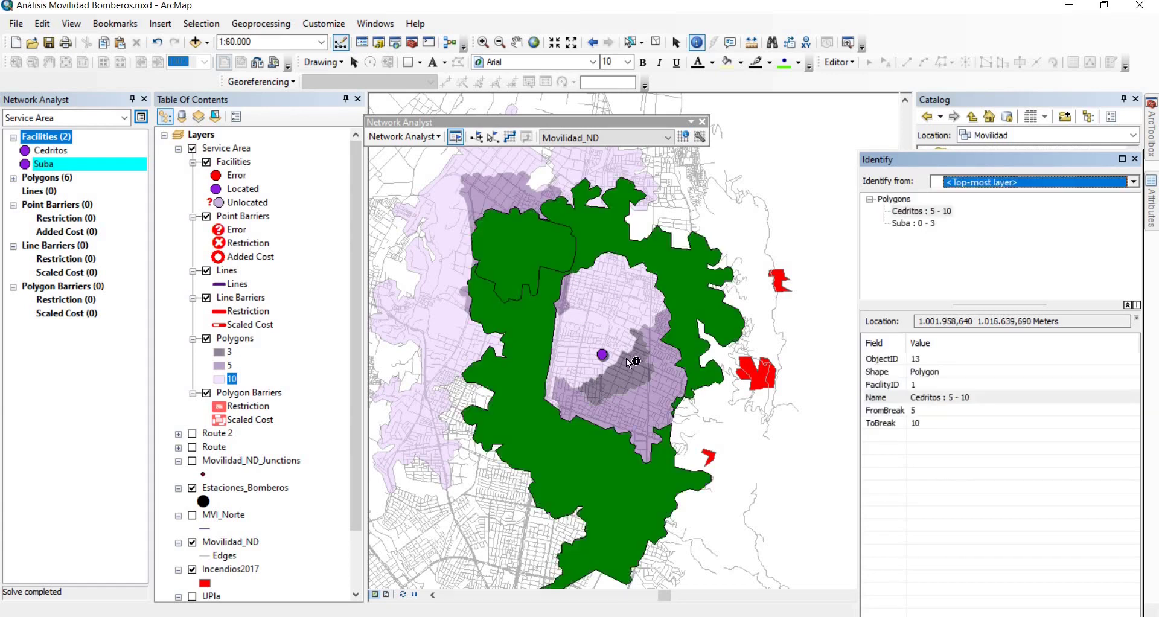
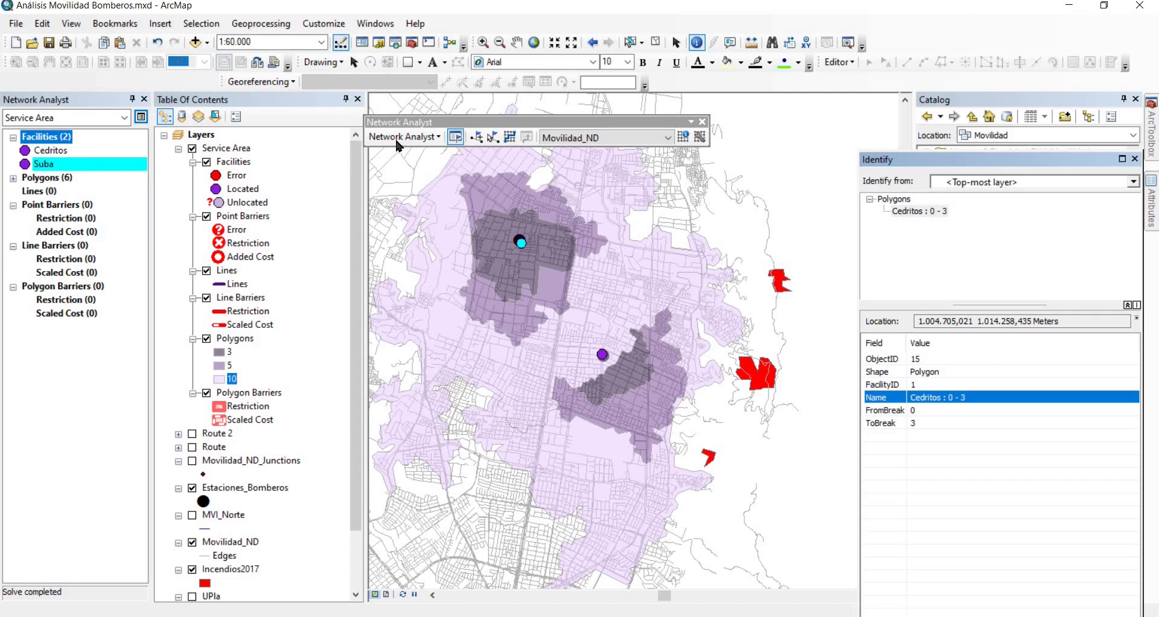
Set the Service Area layer's impedance to Kilometers with default breaks of 0,1, 0,25 and 0,5, and solve it again
left_click(142, 118)
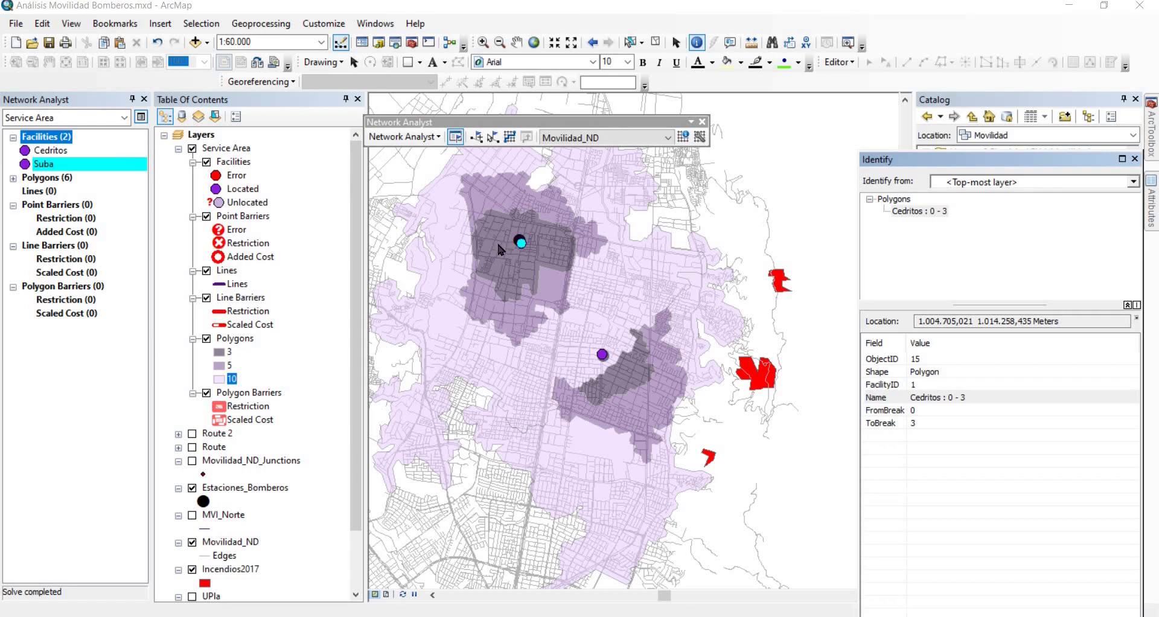
left_click(573, 186)
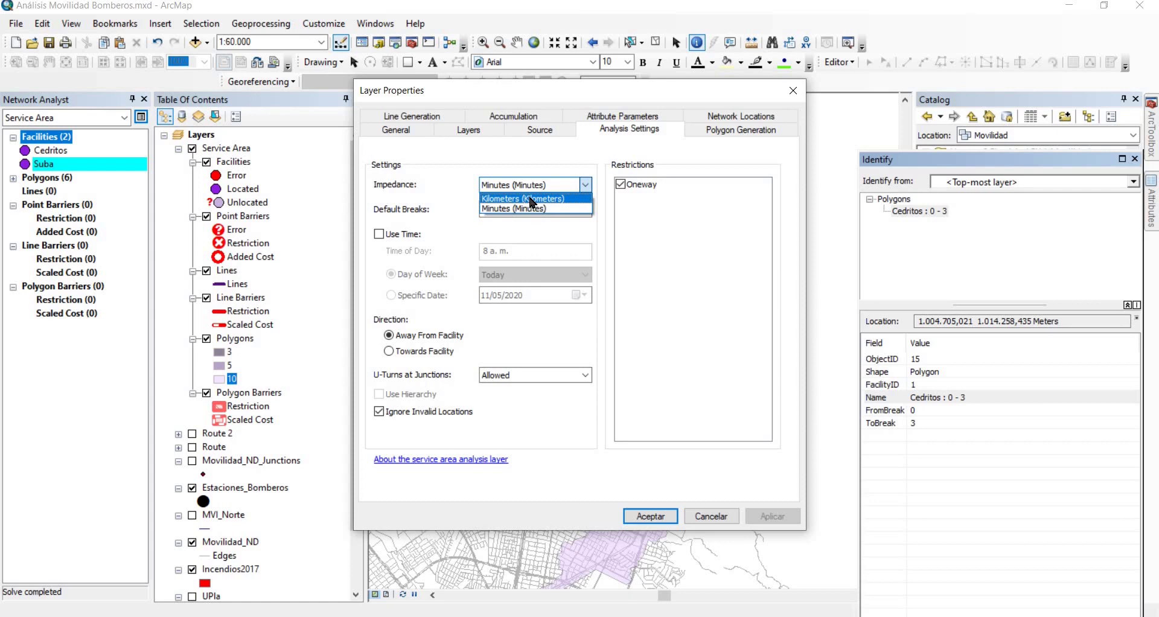
left_click(533, 203)
key("Tab")
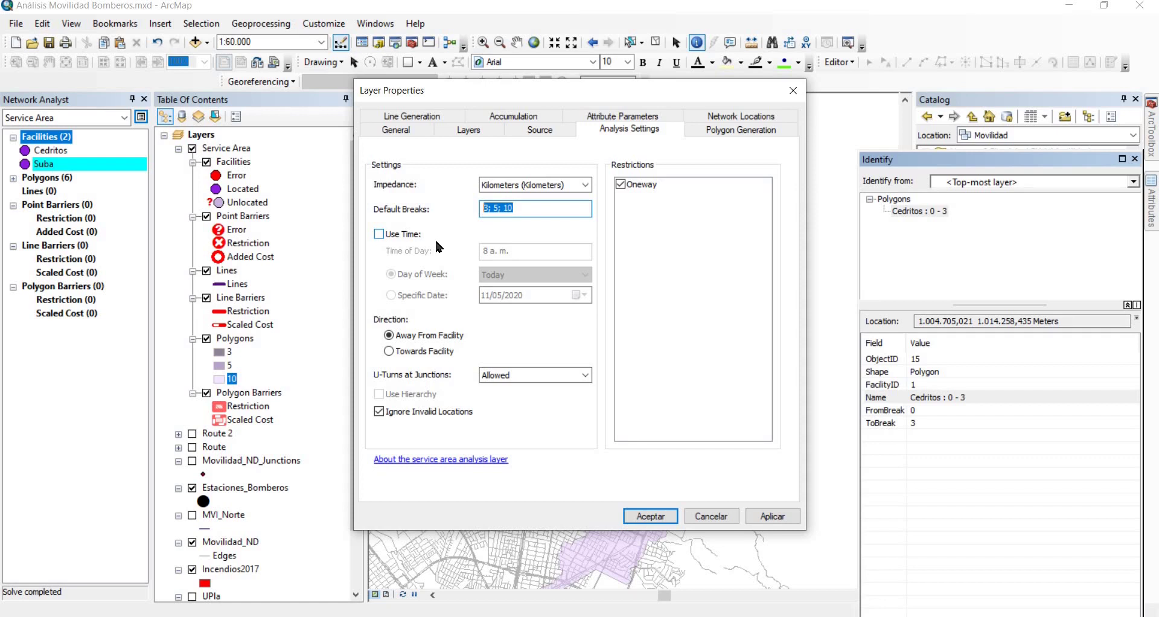
type("0")
type("1 0,25 0,5")
left_click(661, 522)
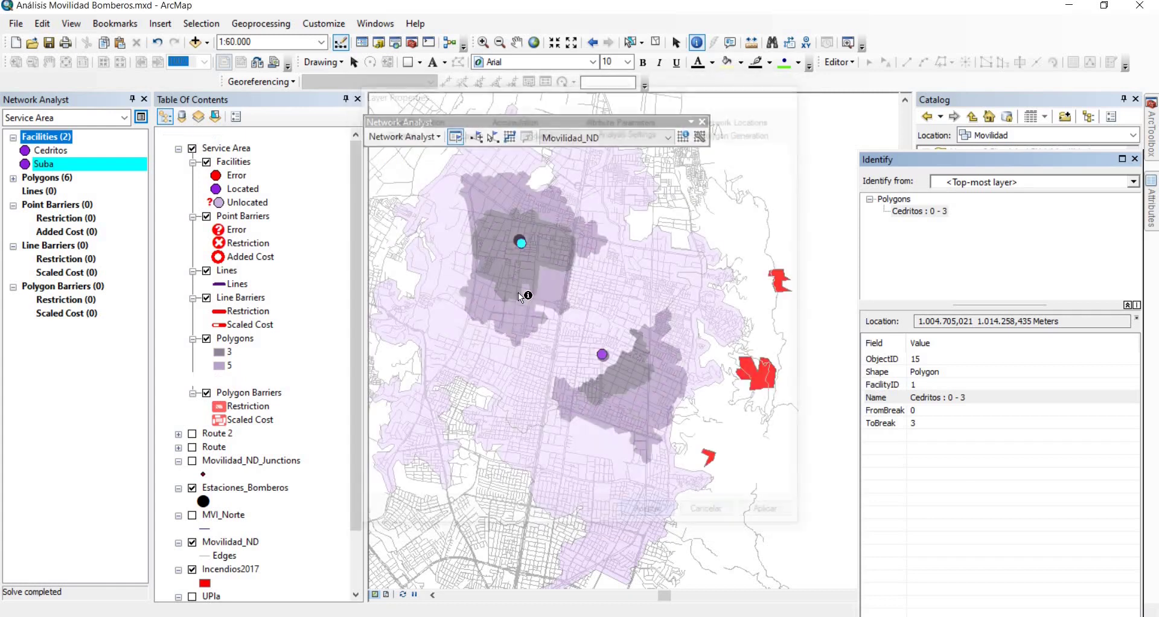
left_click(510, 138)
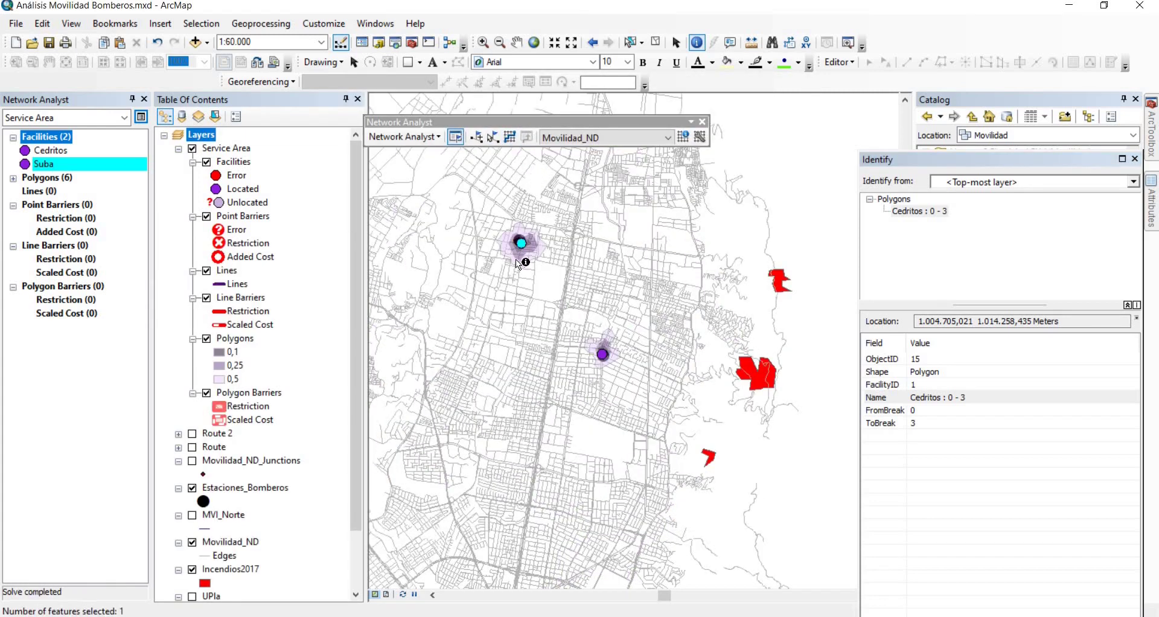
Measure the straight-line distance from the Suba facility to the edge of its 0,1 service area polygon
scroll(520, 246, "up", 6)
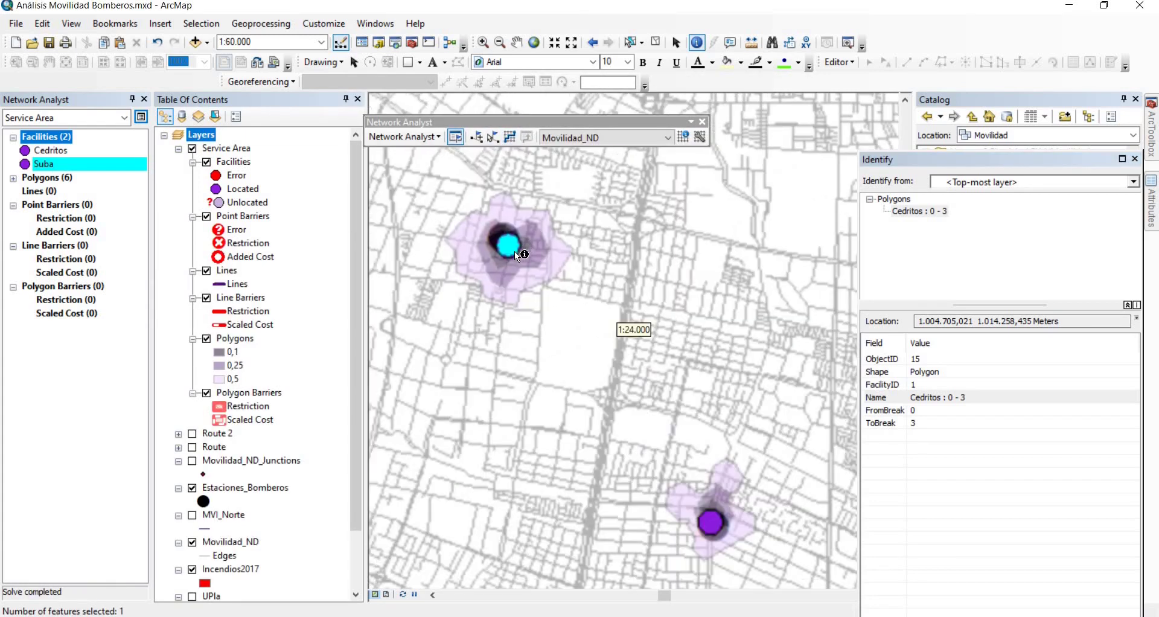
left_click_drag(571, 302, 627, 397)
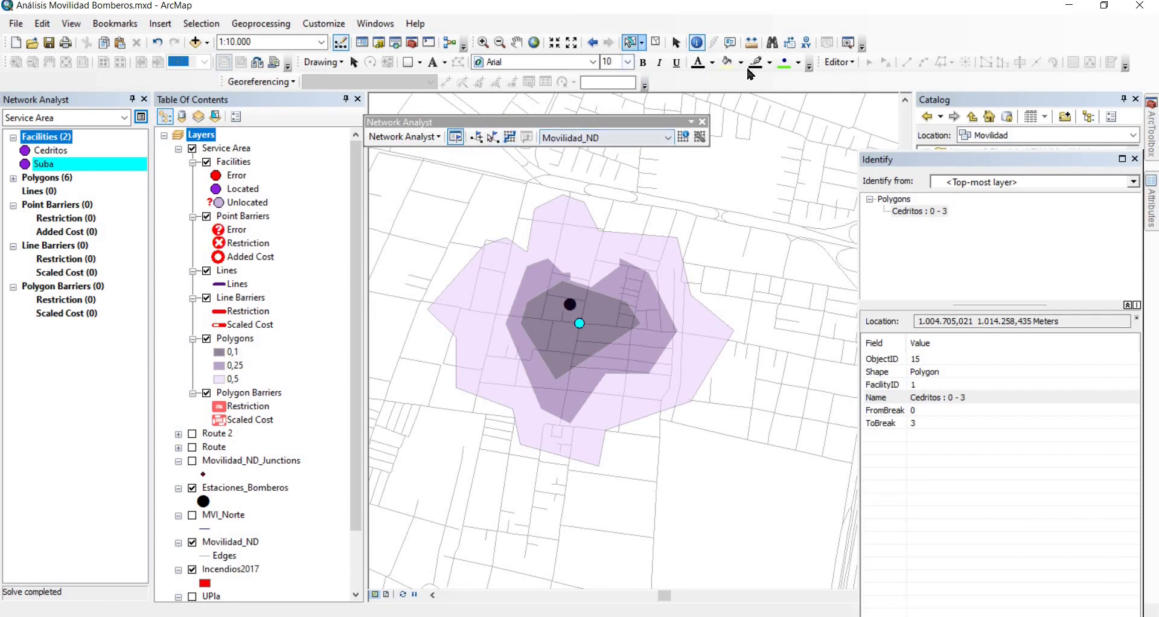
left_click(751, 42)
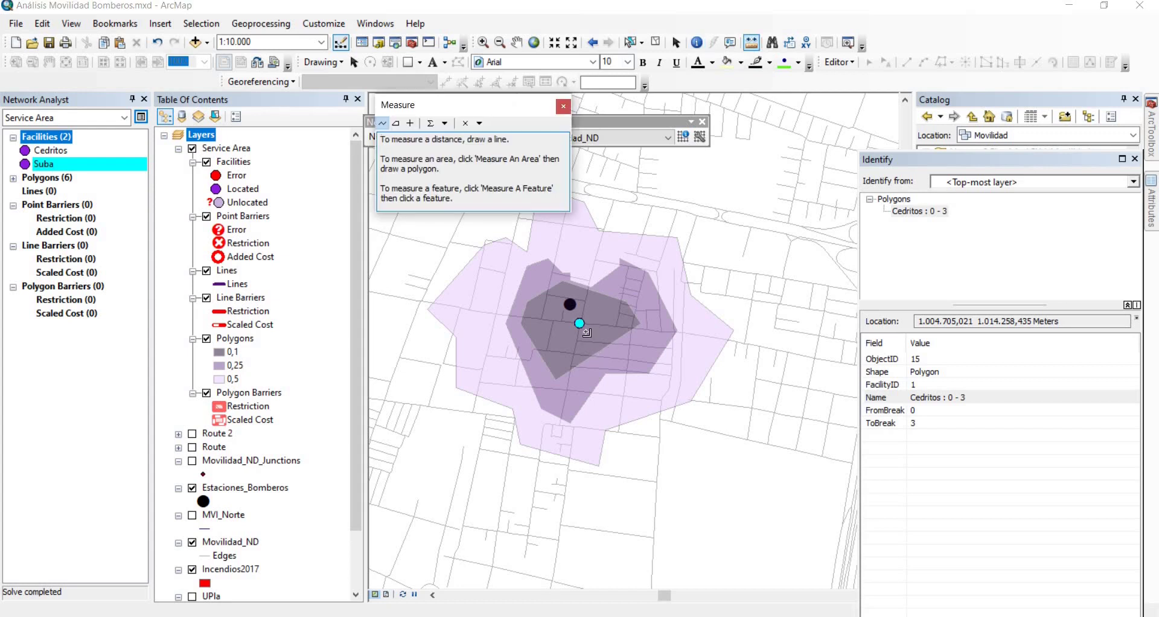
left_click(580, 323)
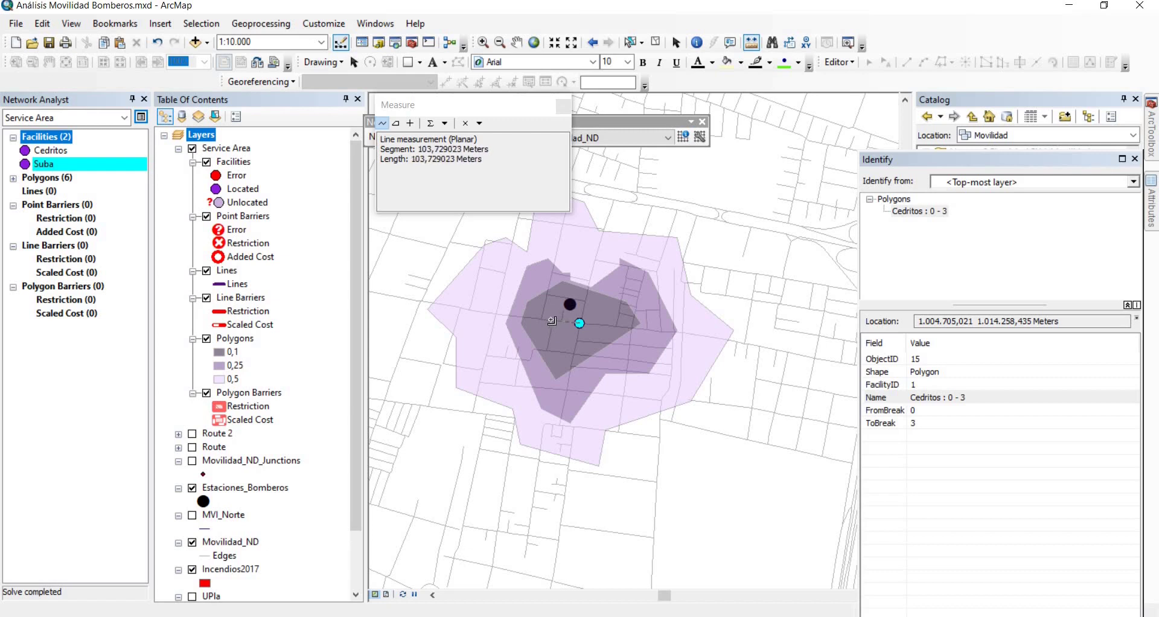
left_click(563, 105)
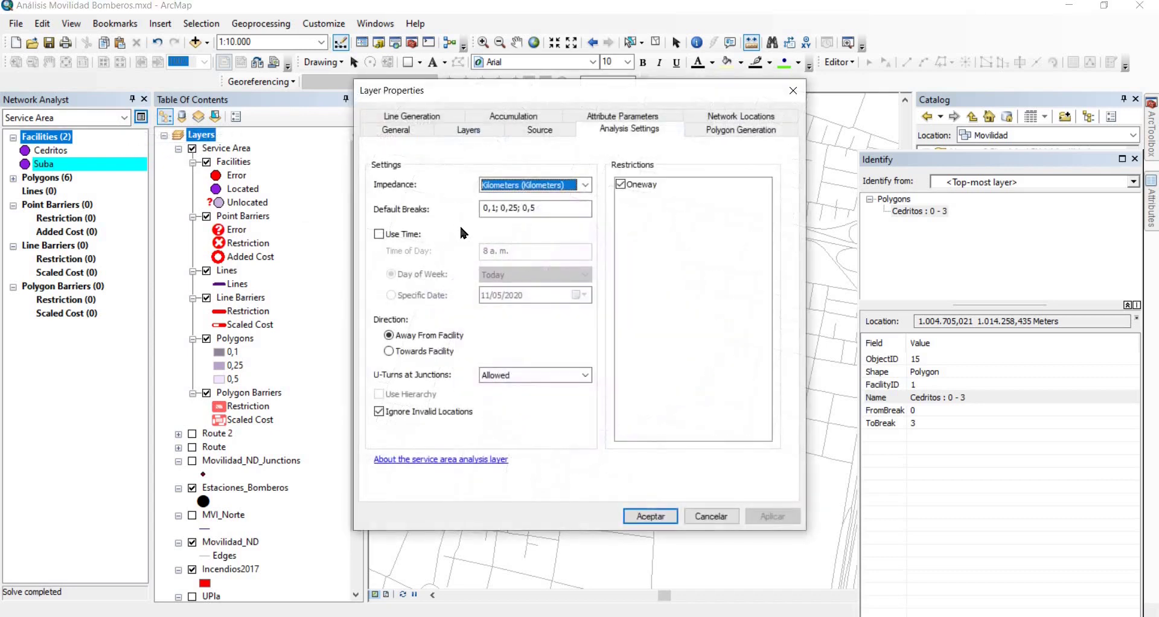
Set the Service Area layer's polygon trim distance to 10 meters and solve the analysis again
left_click(721, 130)
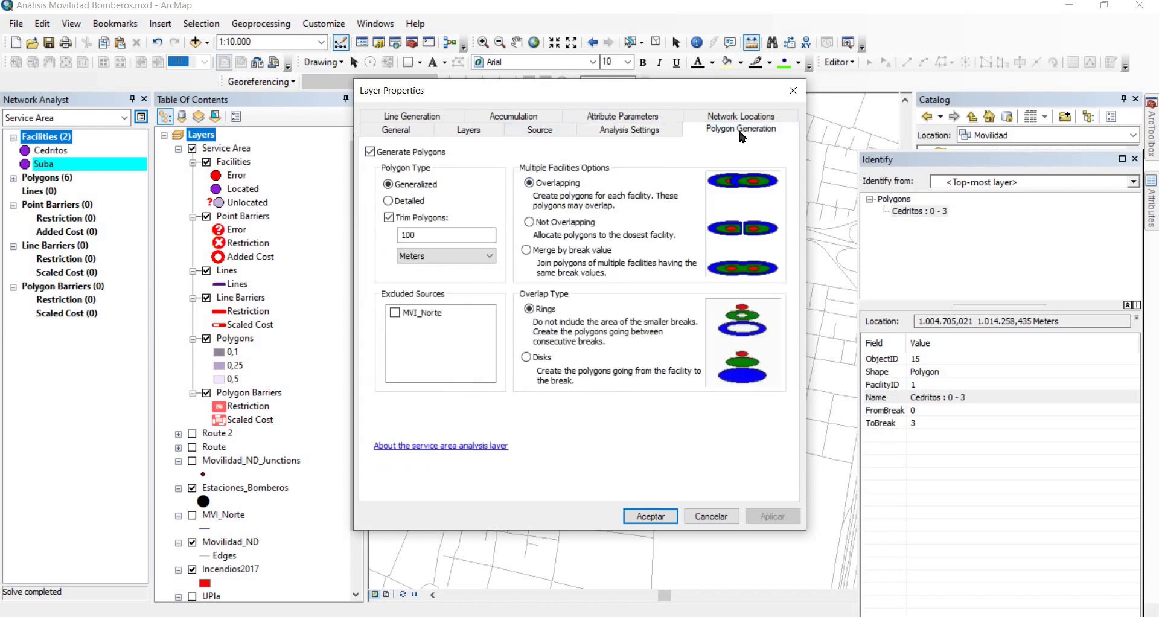
double_click(424, 236)
type("10")
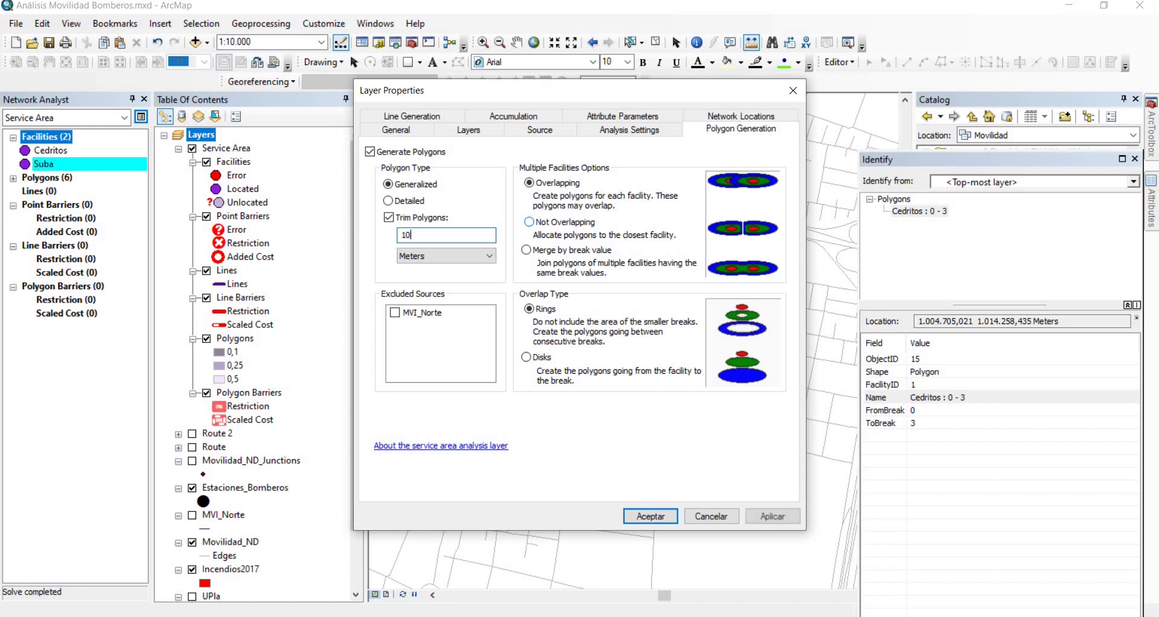
left_click(657, 520)
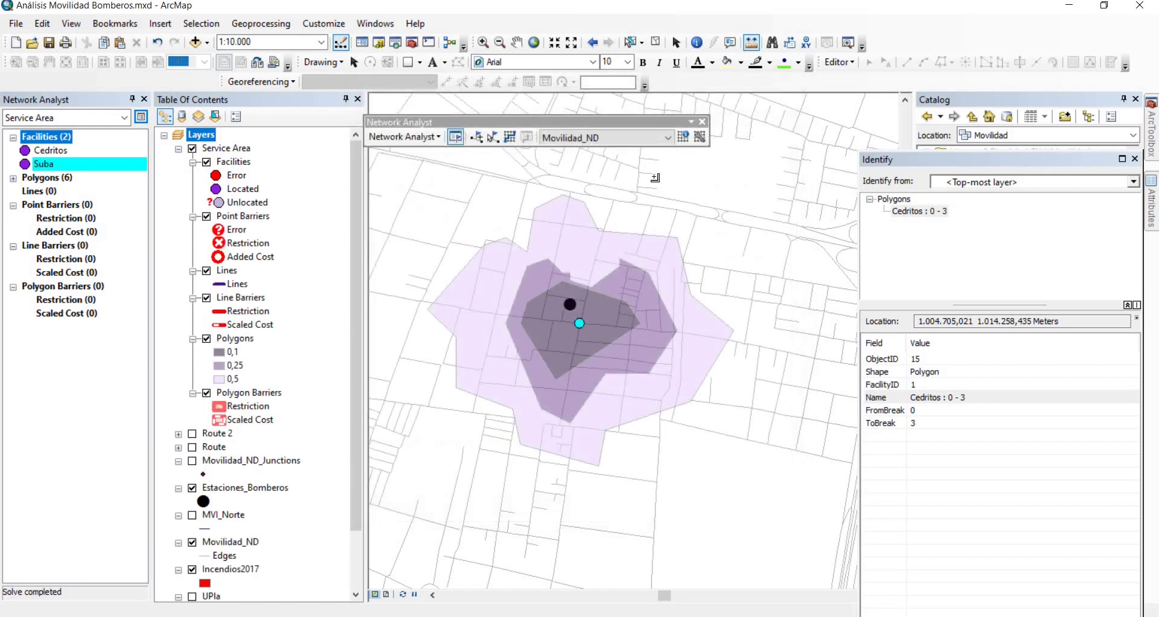
left_click(509, 140)
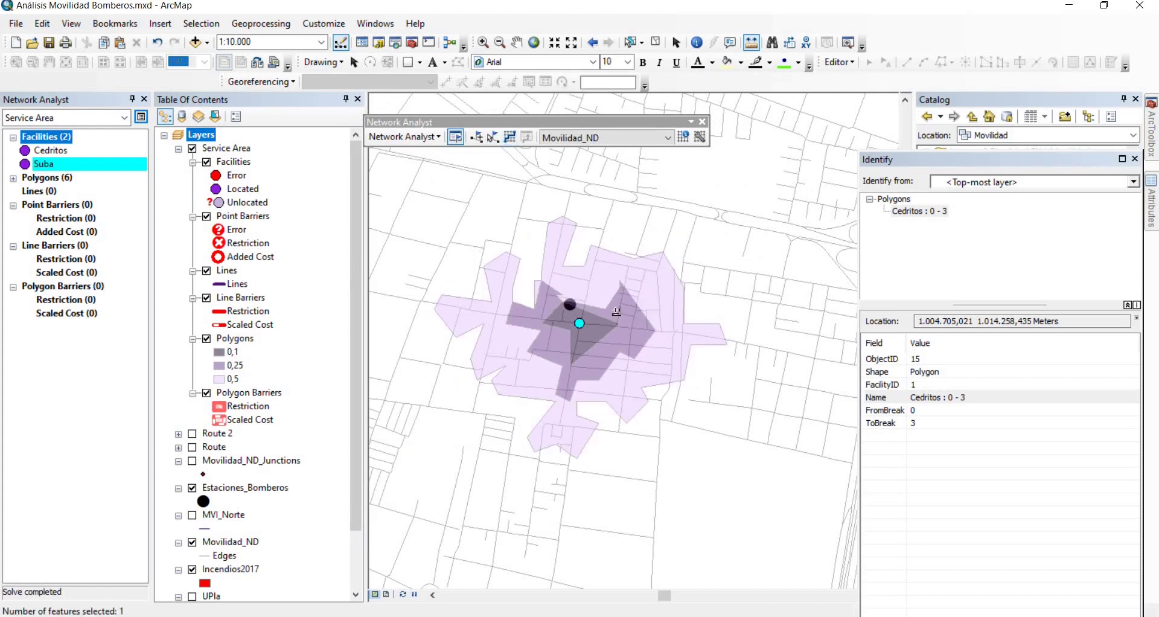
Measure the distance from the Suba facility to the outer edge of its service area and inspect the trimmed polygons of both facilities
left_click(579, 324)
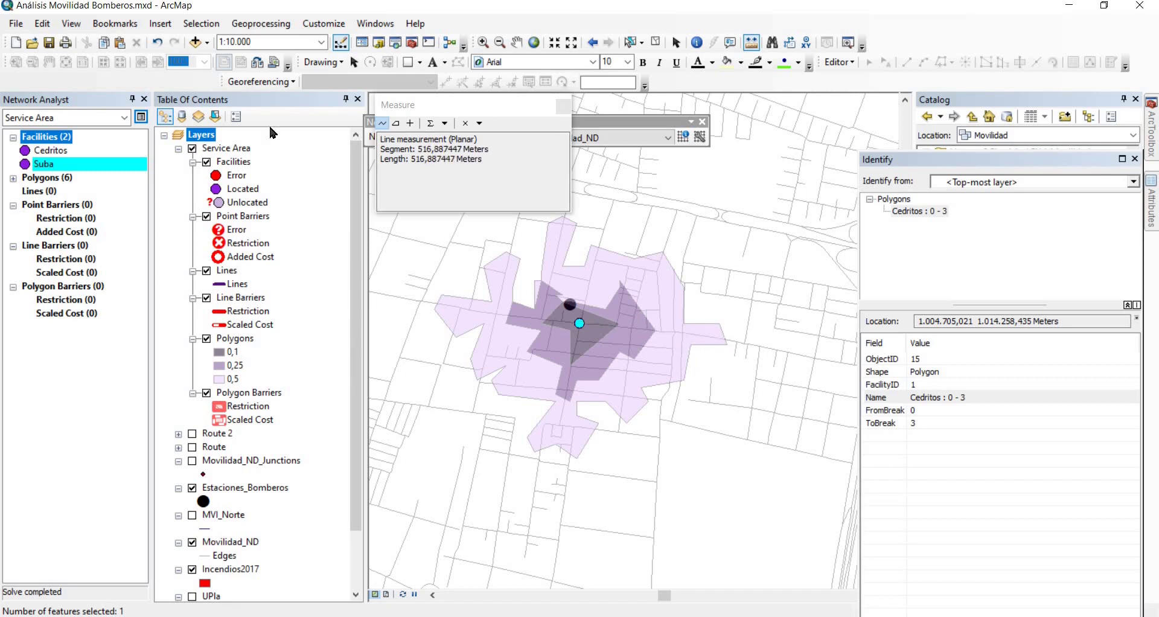
left_click(563, 105)
scroll(629, 367, "up", 1)
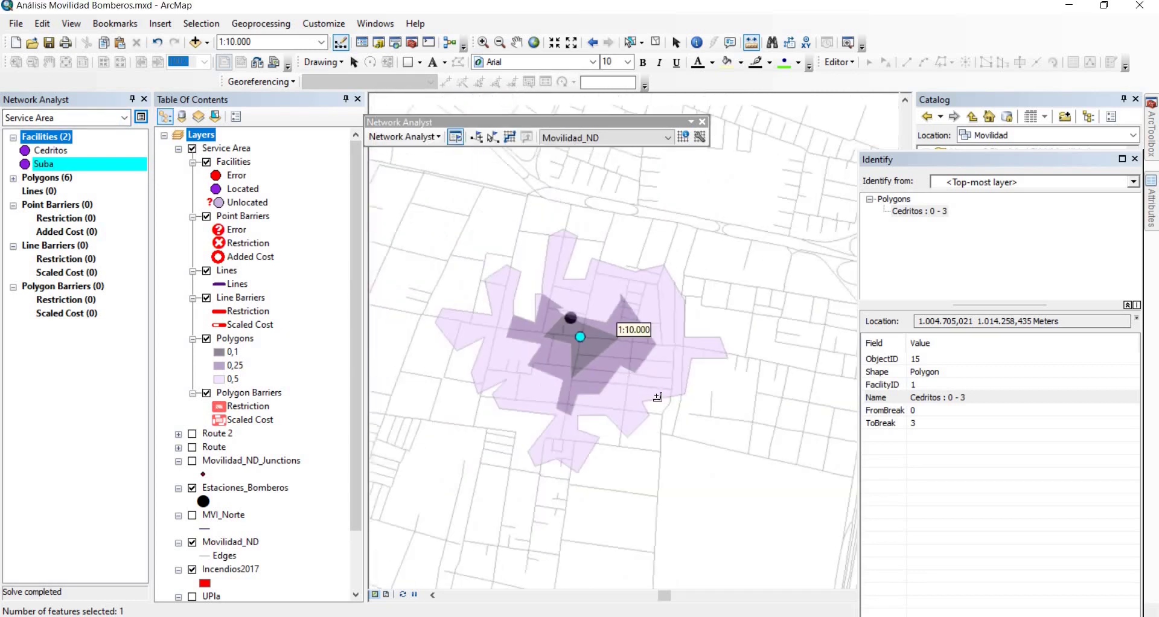
scroll(628, 365, "down", 4)
scroll(579, 365, "down", 3)
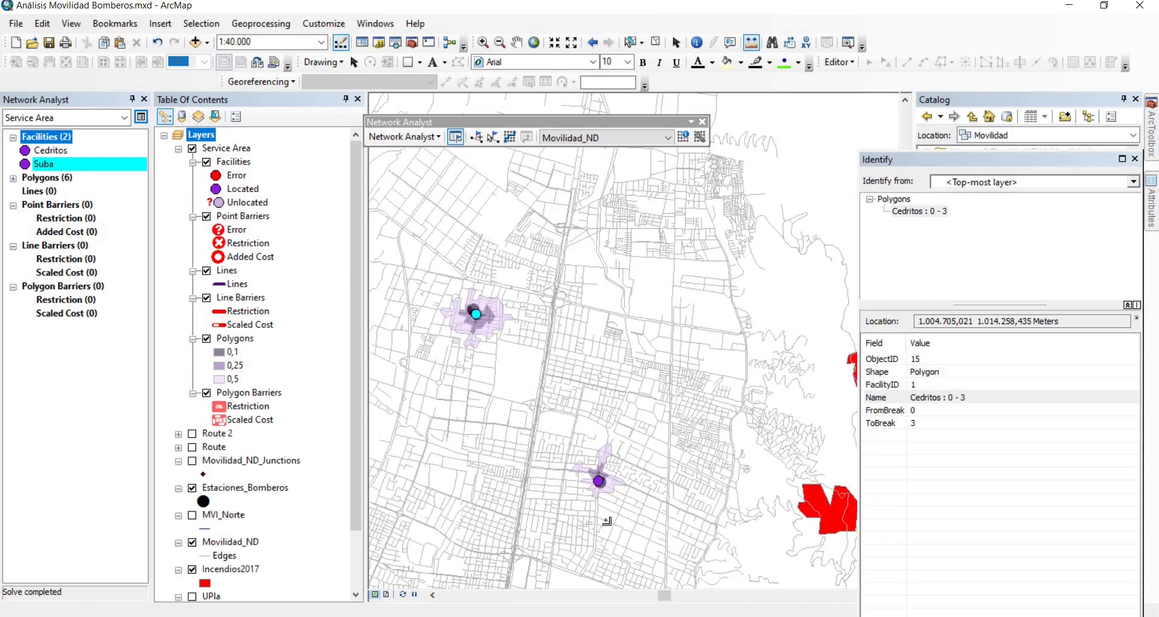
scroll(589, 483, "up", 6)
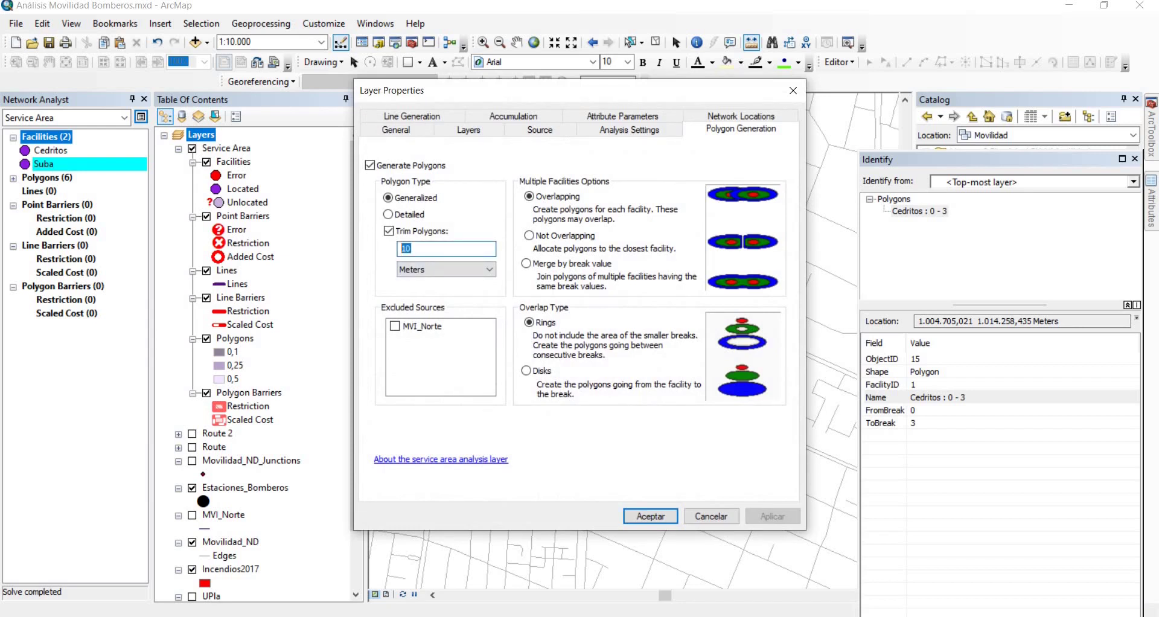
Set the Service Area layer's polygon trim to 100 meters and its default breaks to 1, 2 and 3 kilometers, and solve it again
type("100")
left_click(606, 131)
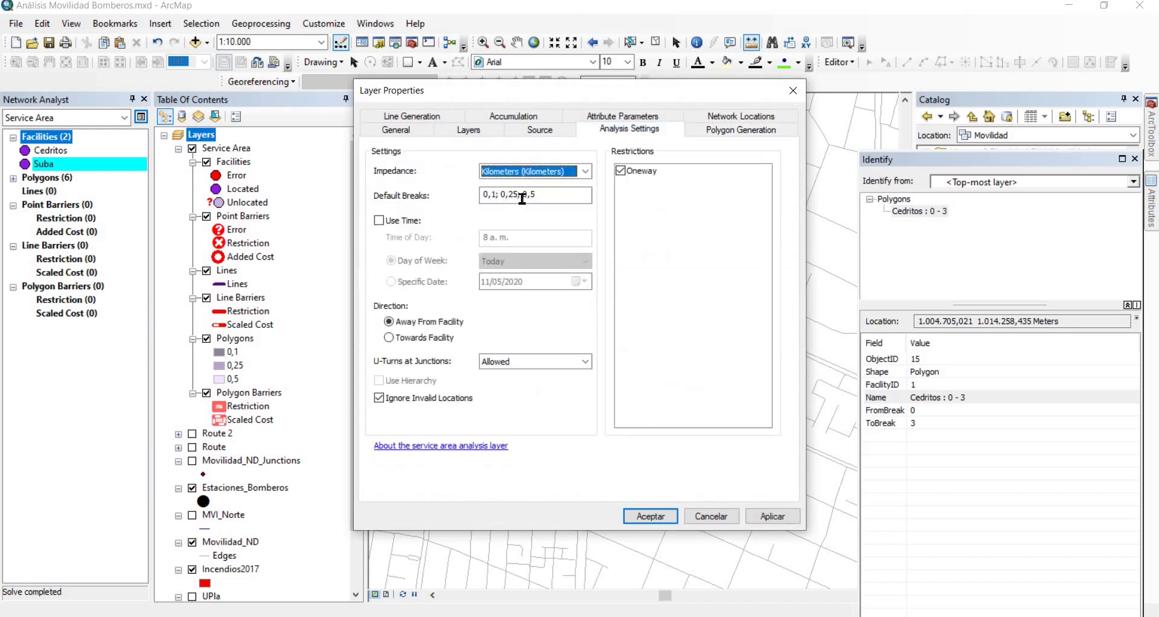
key("Tab")
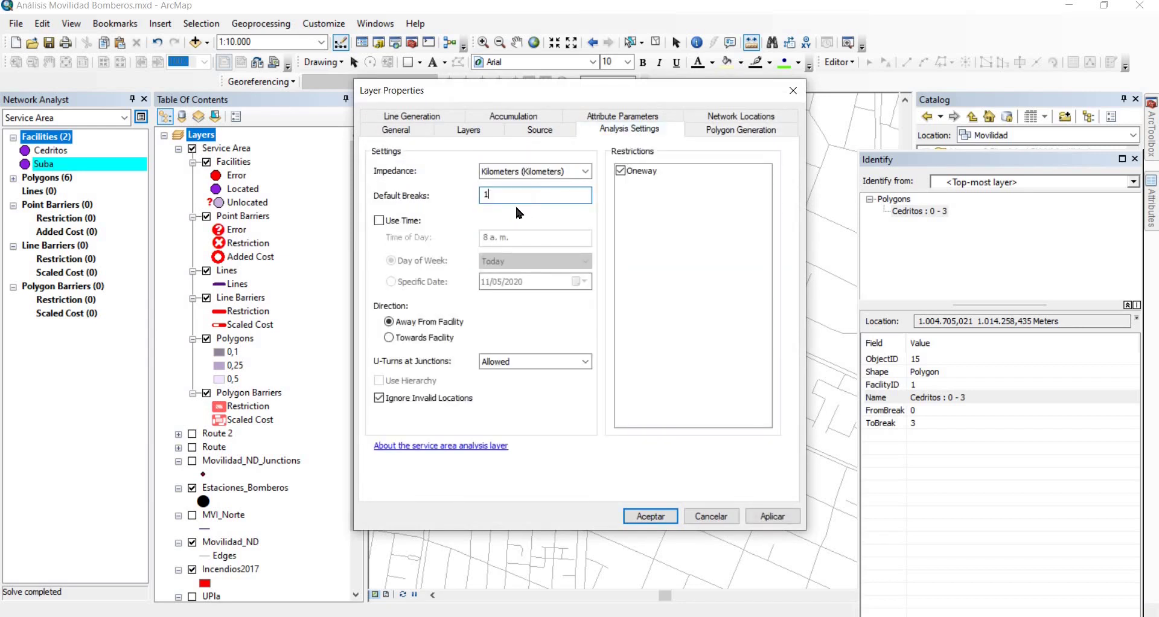
type("1 2 3")
left_click(650, 516)
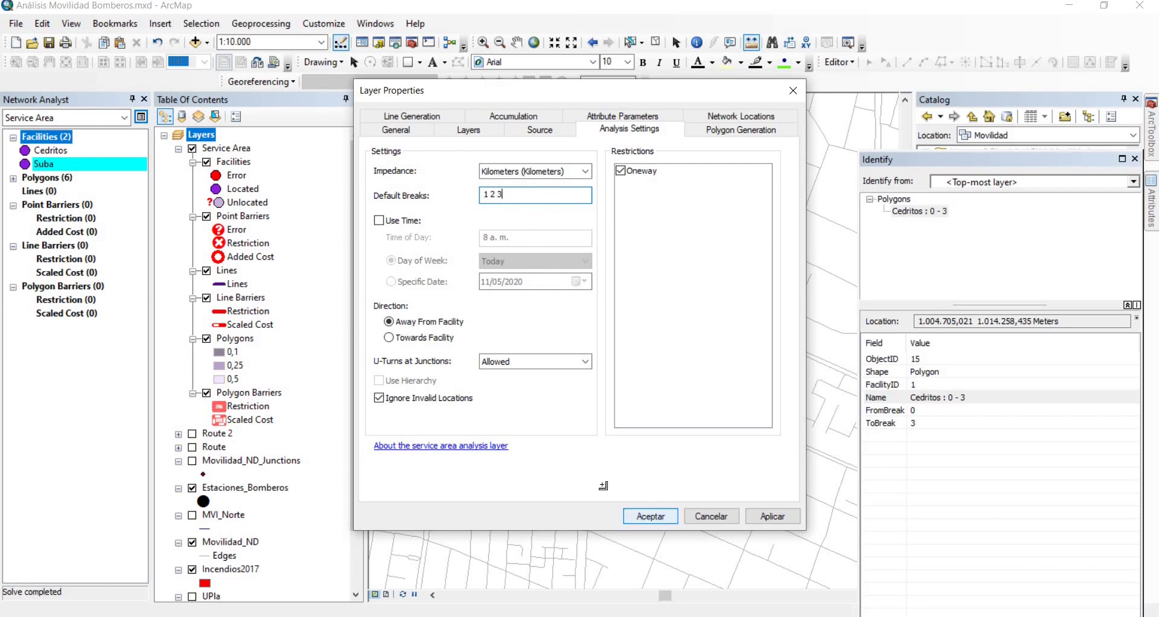
left_click(509, 137)
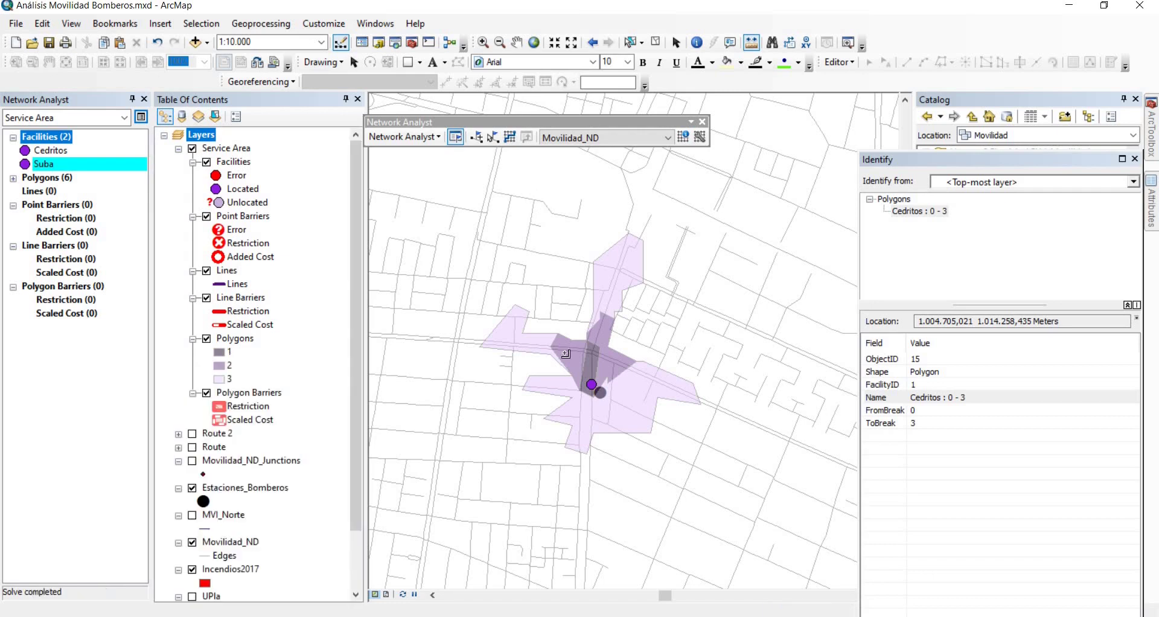
scroll(570, 354, "up", 5)
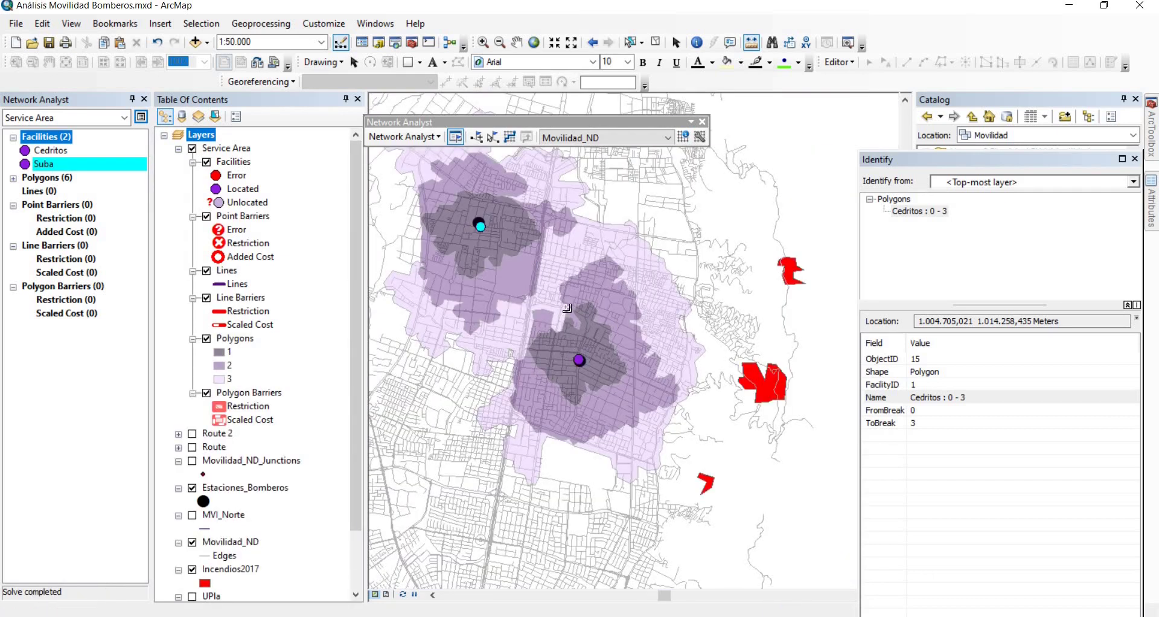
left_click_drag(571, 333, 562, 392)
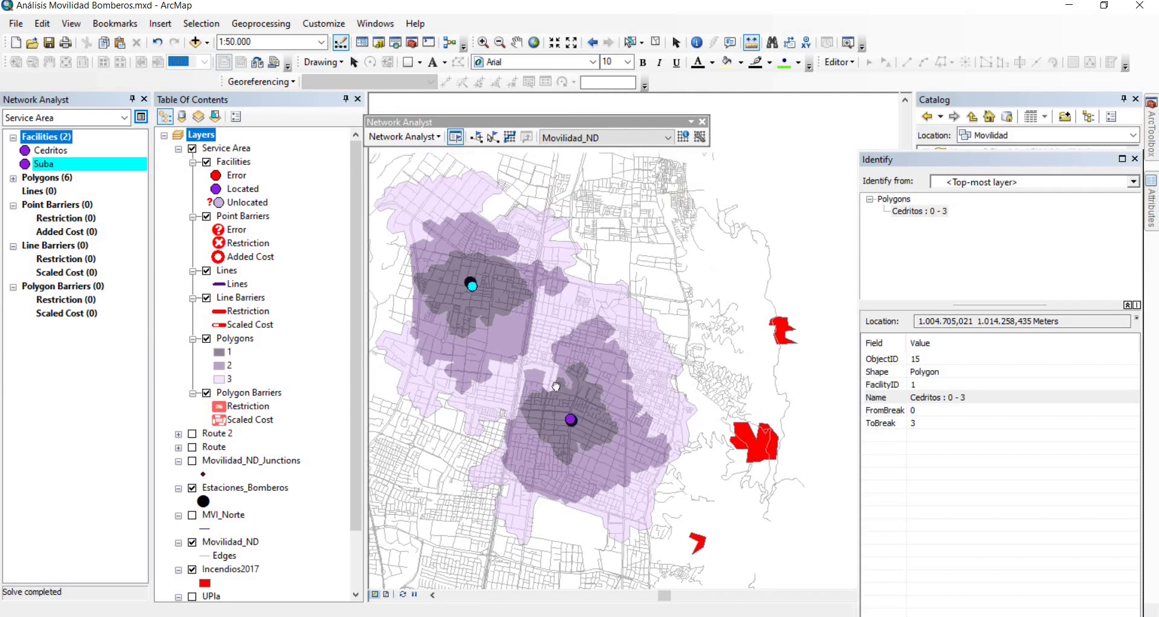
scroll(544, 380, "up", 2)
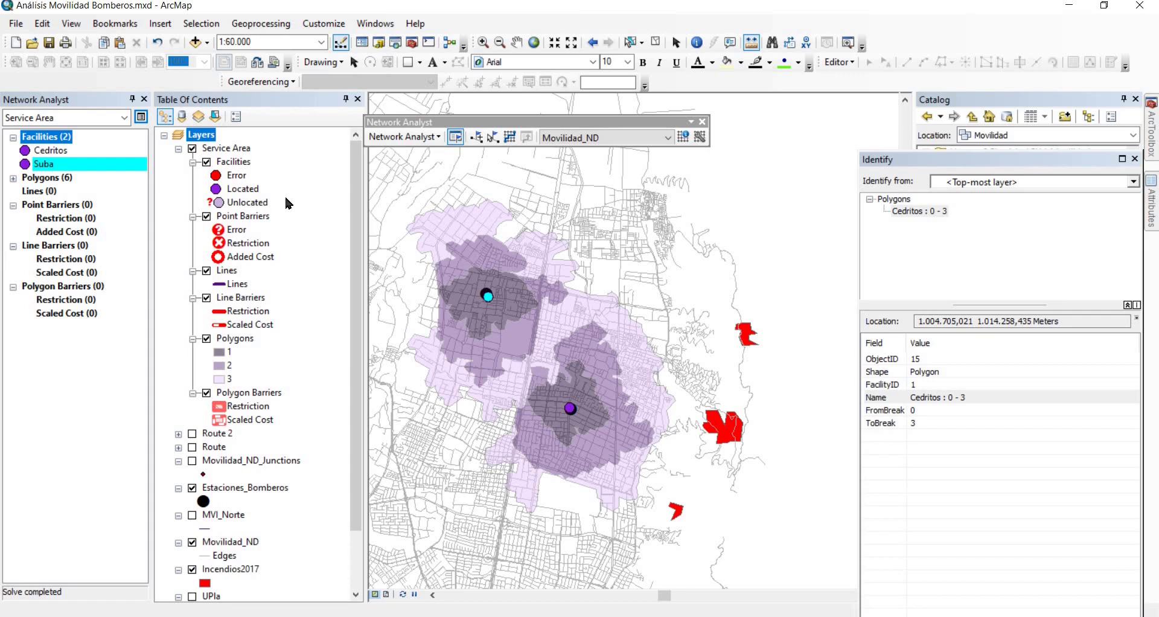
Create a new Closest Facility analysis layer, and collapse and hide the Service Area layer
left_click(402, 137)
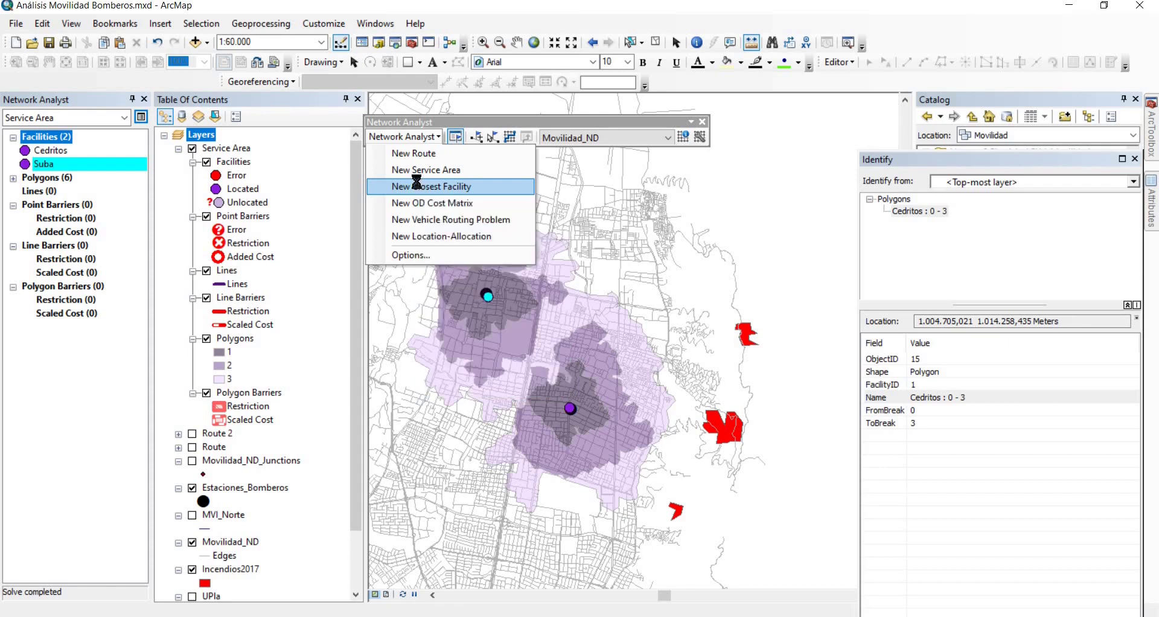
left_click(419, 187)
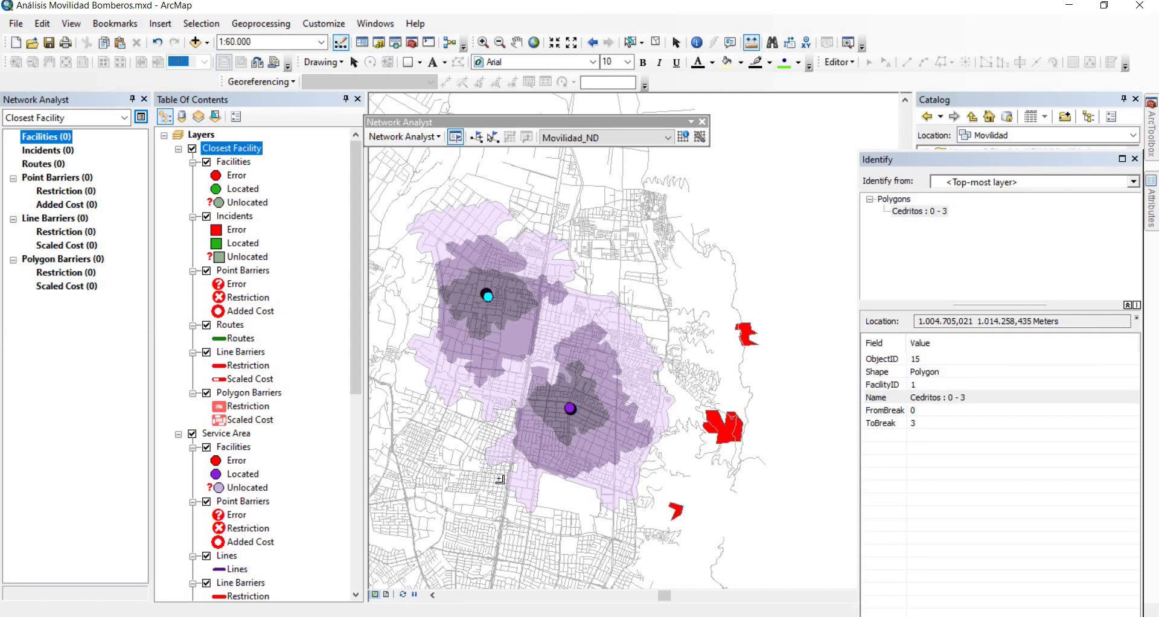
left_click(178, 433)
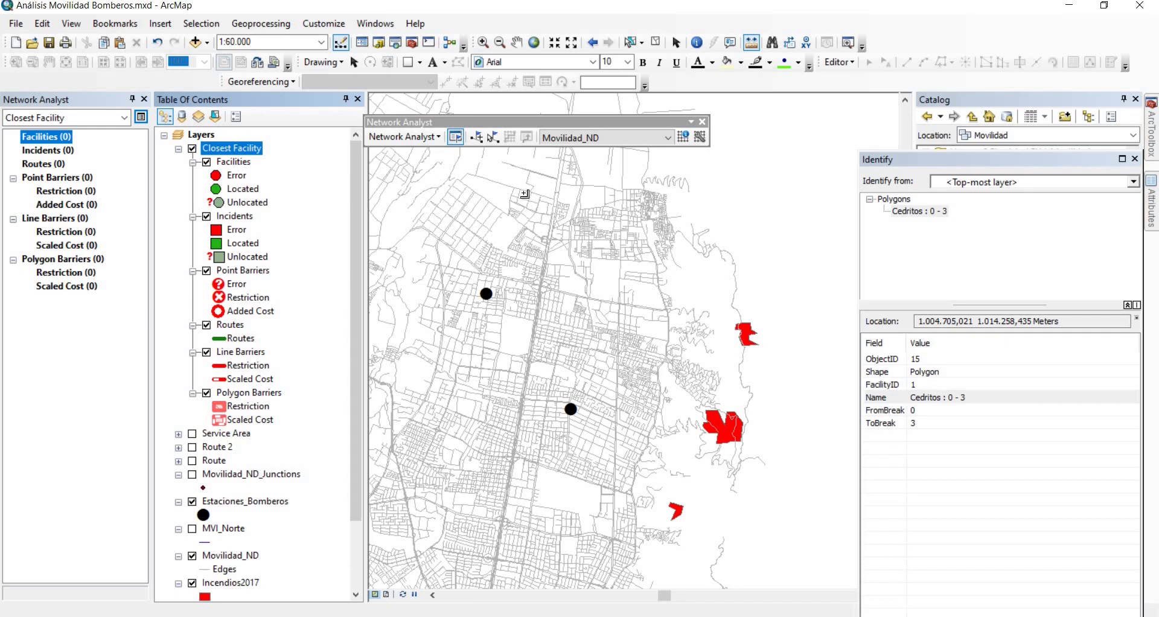
left_click(478, 138)
Identify the two northern Estaciones_Bomberos points to check their Name attribute, and close the identify results
left_click(697, 42)
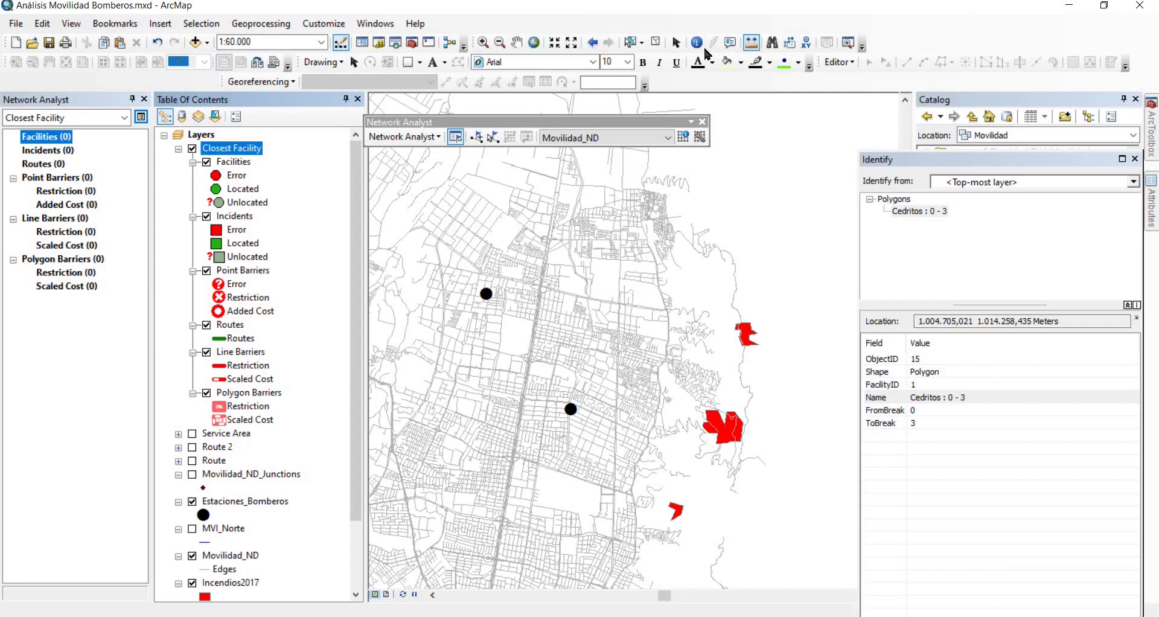
left_click(487, 293)
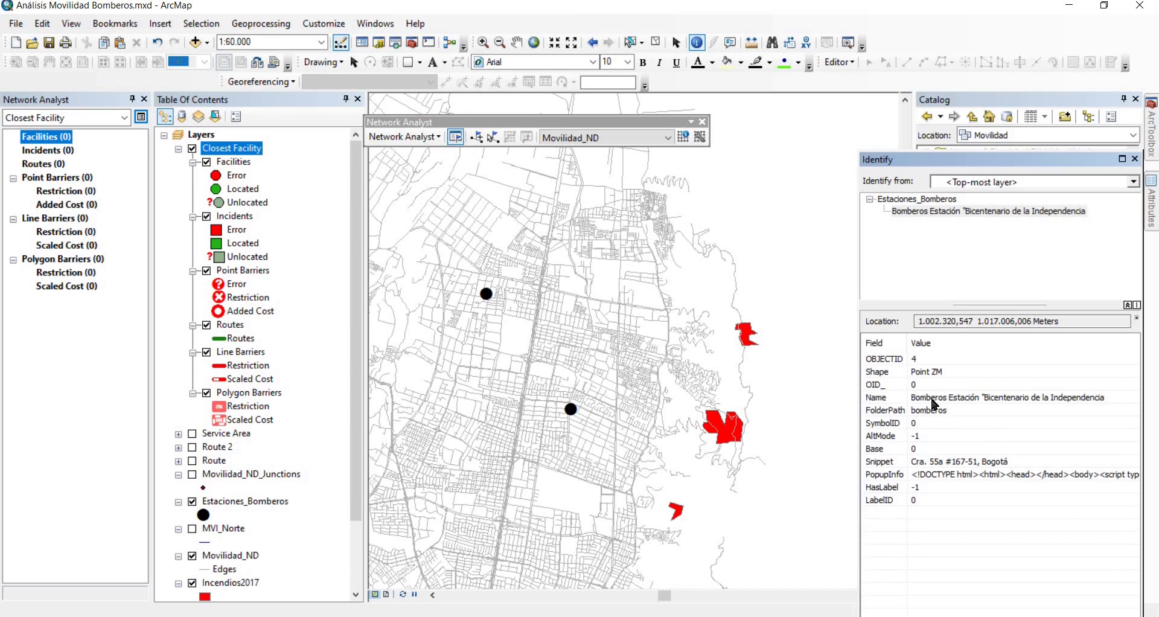
left_click(933, 400)
left_click(572, 411)
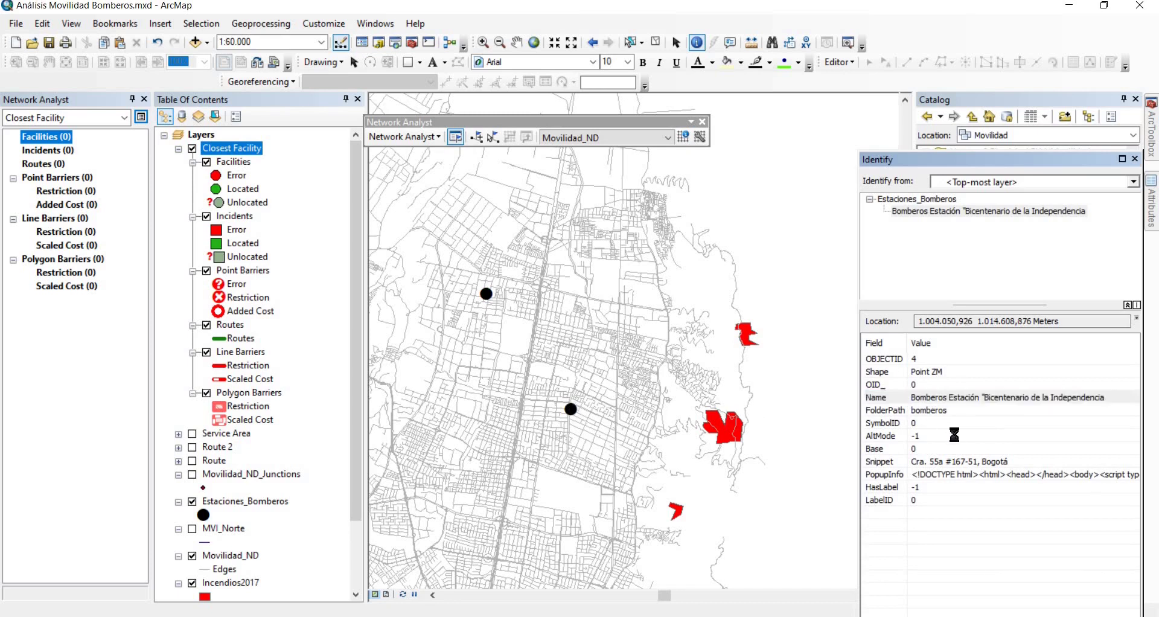
left_click(488, 296)
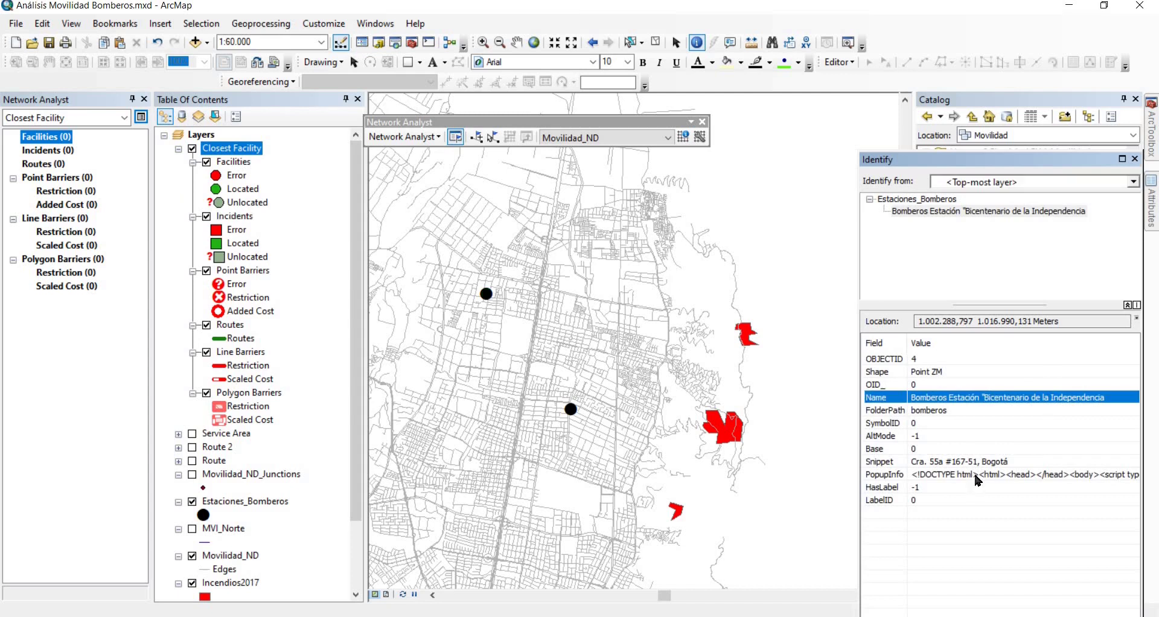
left_click(1134, 159)
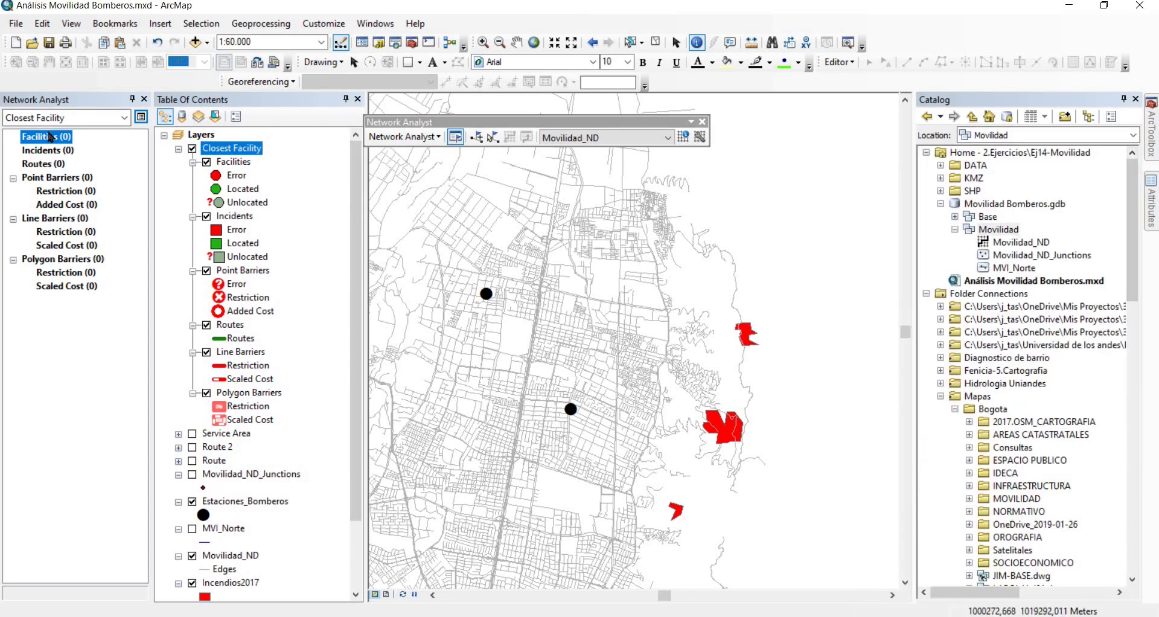
Load the Estaciones_Bomberos points as facilities of the Closest Facility layer, using the Name field and a 5000-meter search tolerance
right_click(50, 138)
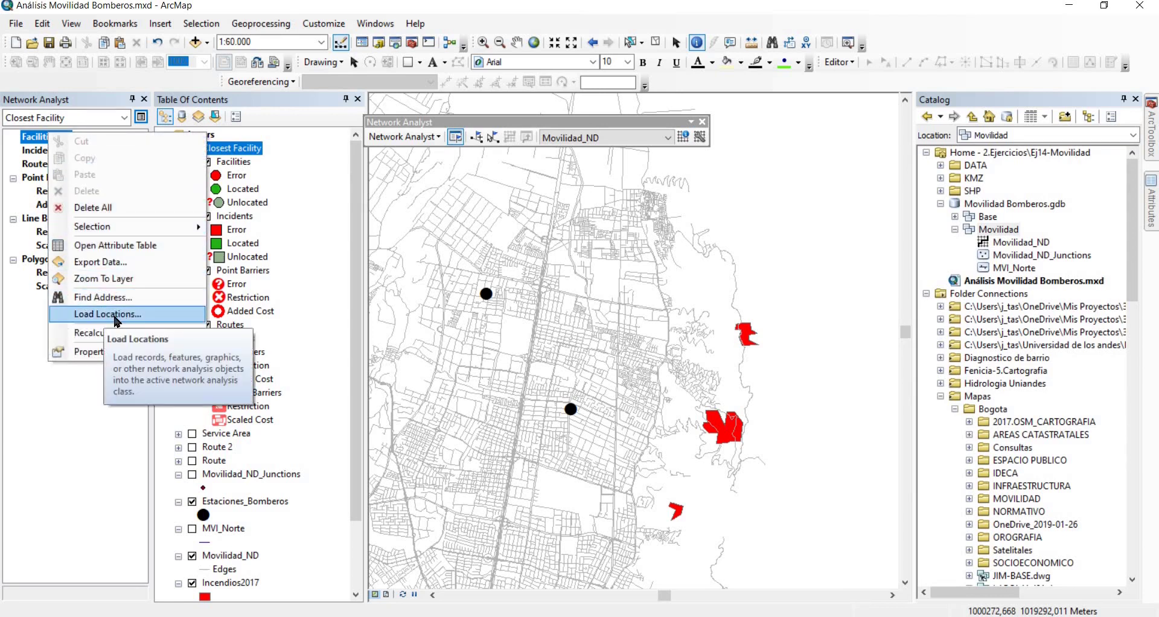
right_click(36, 138)
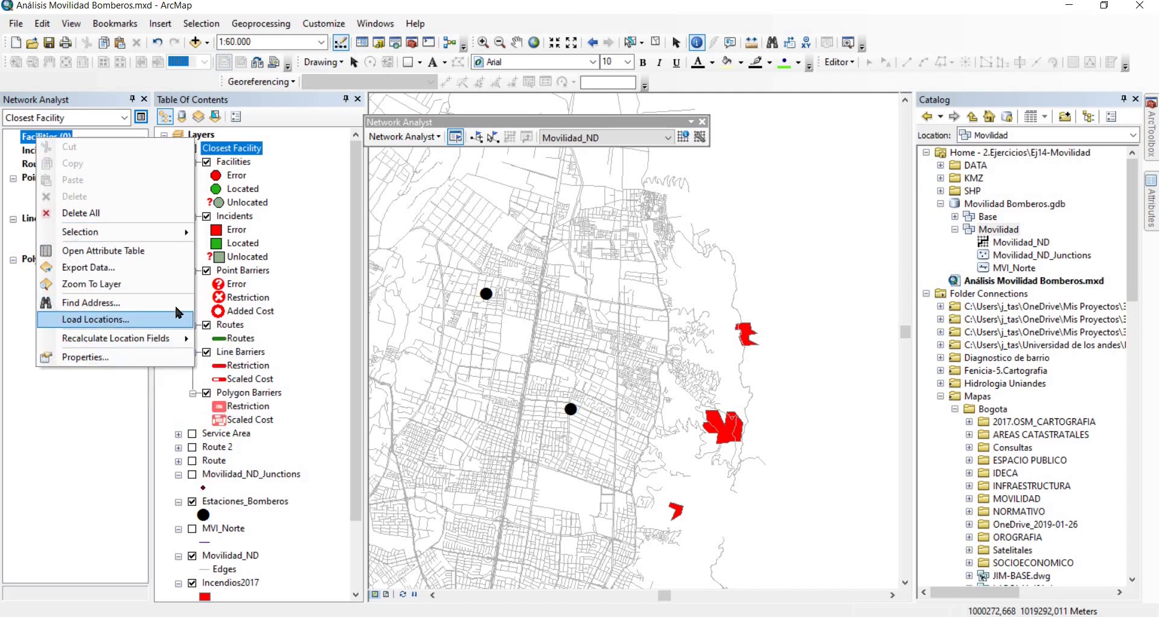
left_click(91, 319)
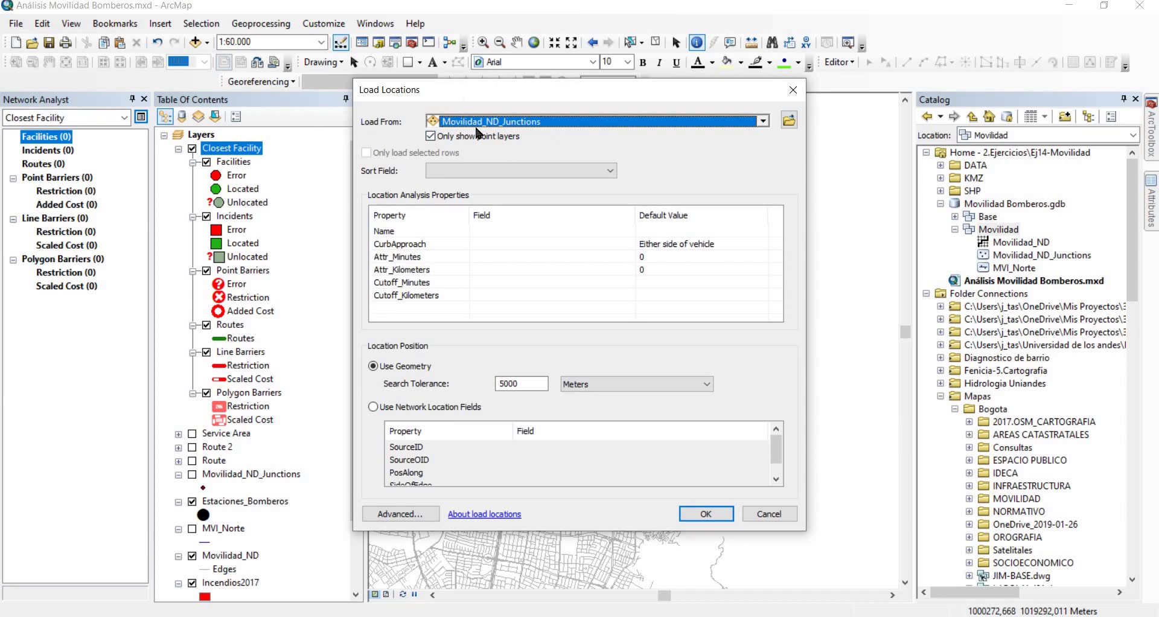
left_click(494, 123)
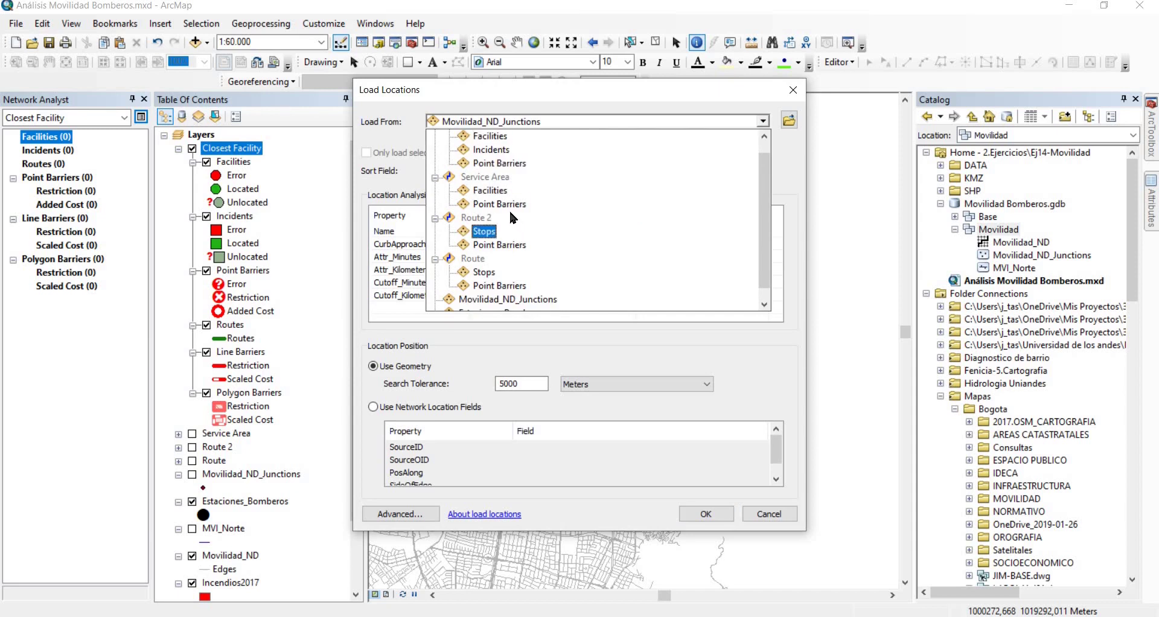
scroll(509, 208, "up", 1)
scroll(522, 265, "down", 1)
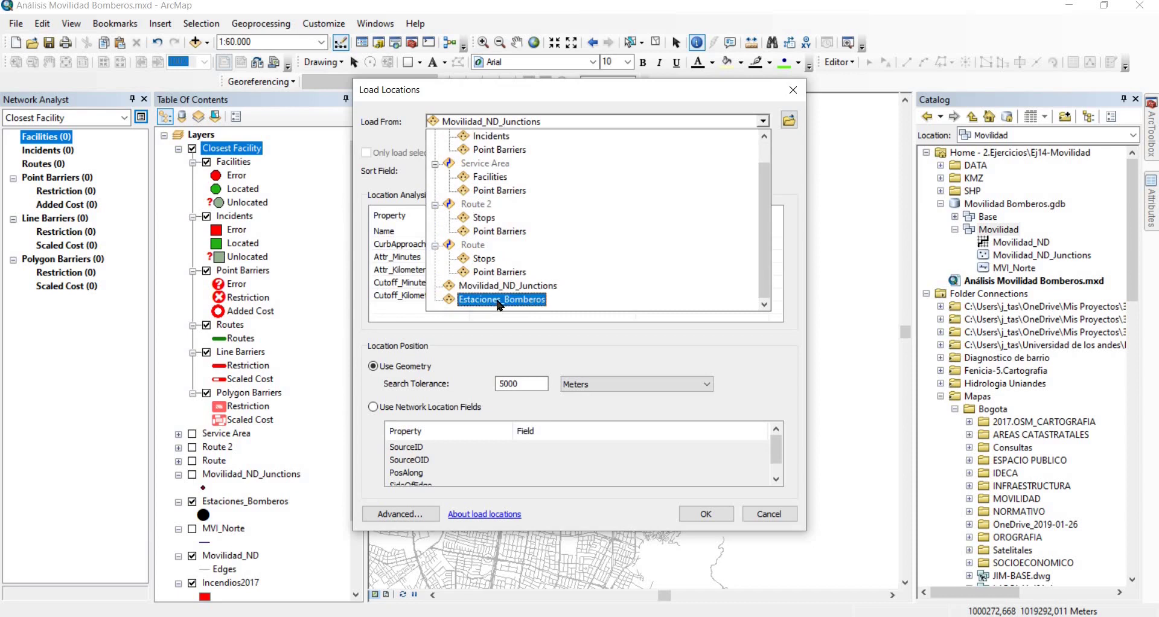
left_click(499, 301)
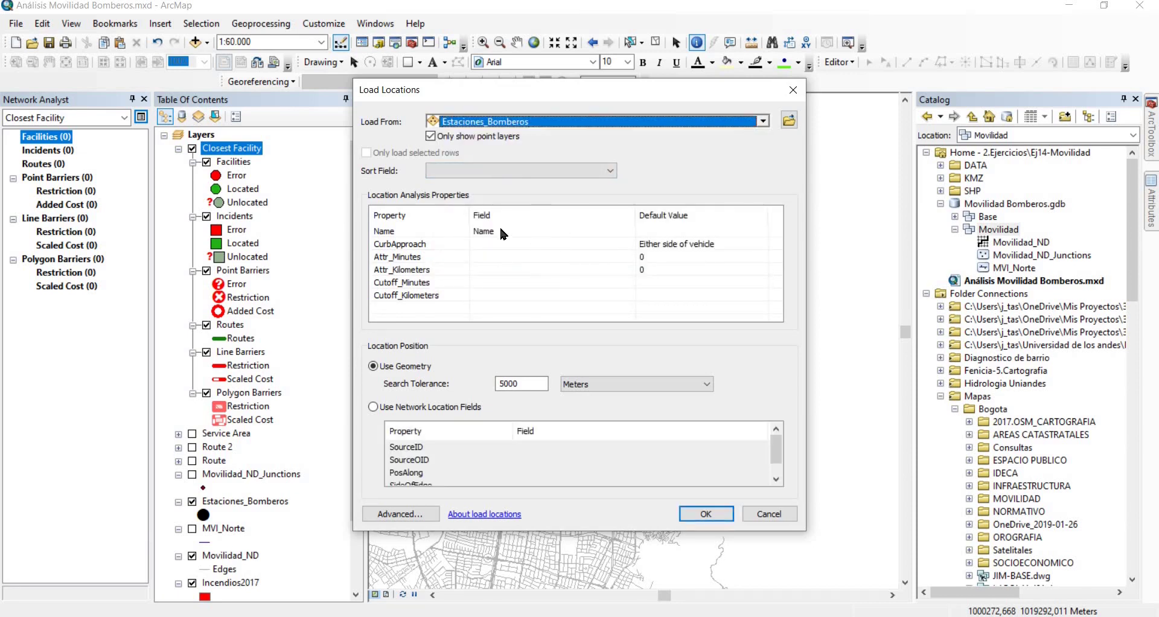
left_click(522, 232)
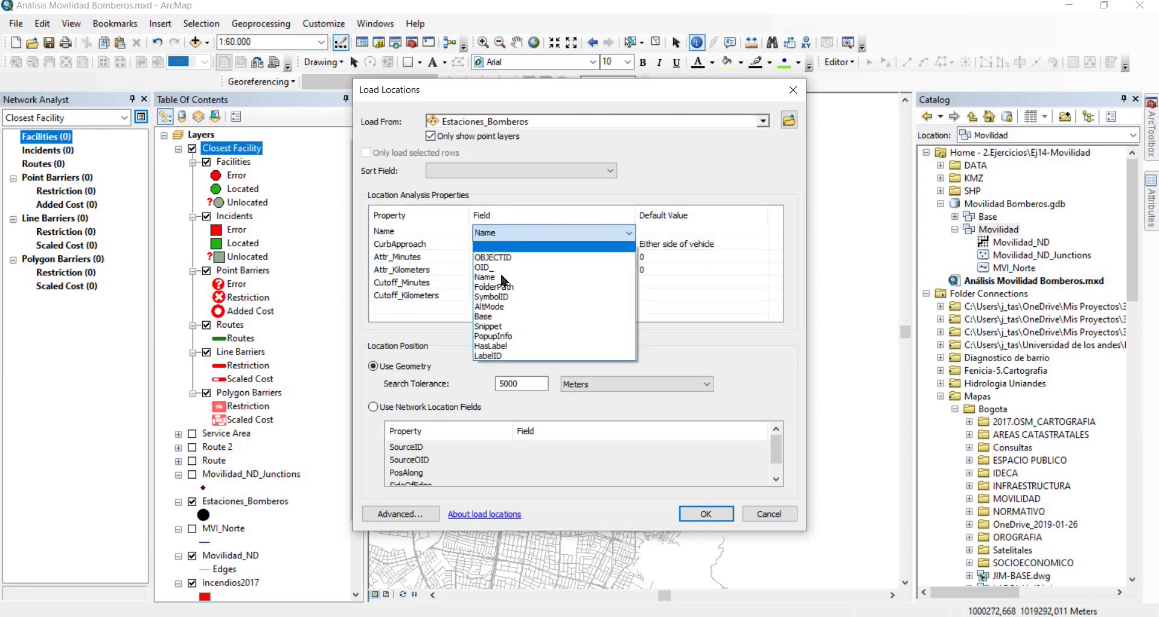
left_click(518, 242)
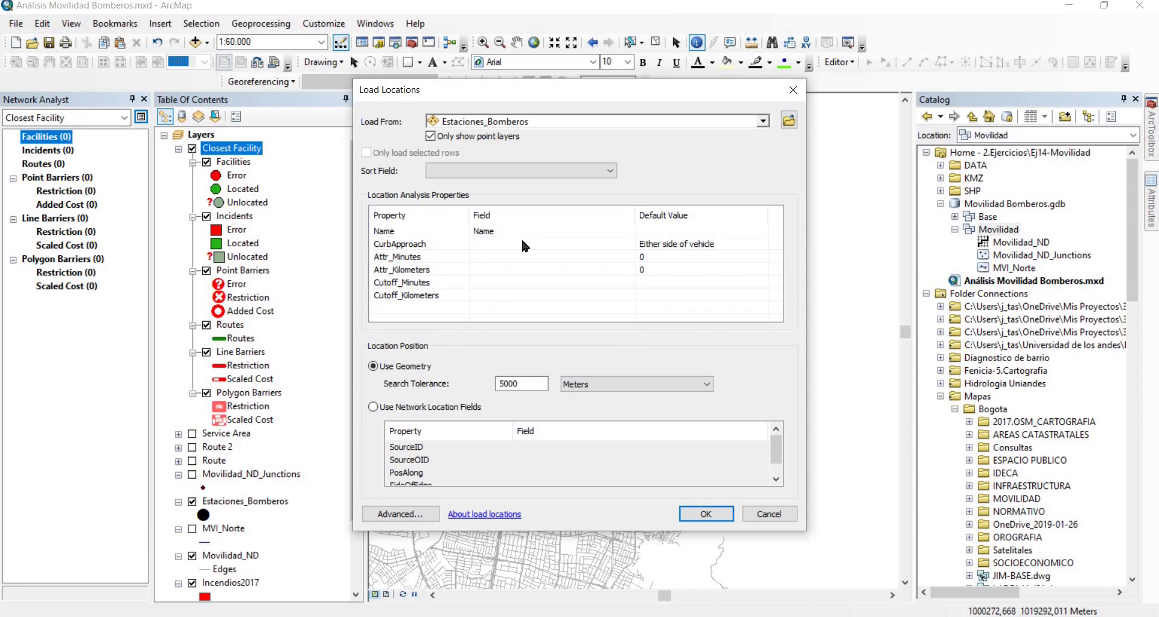
double_click(532, 388)
left_click(716, 513)
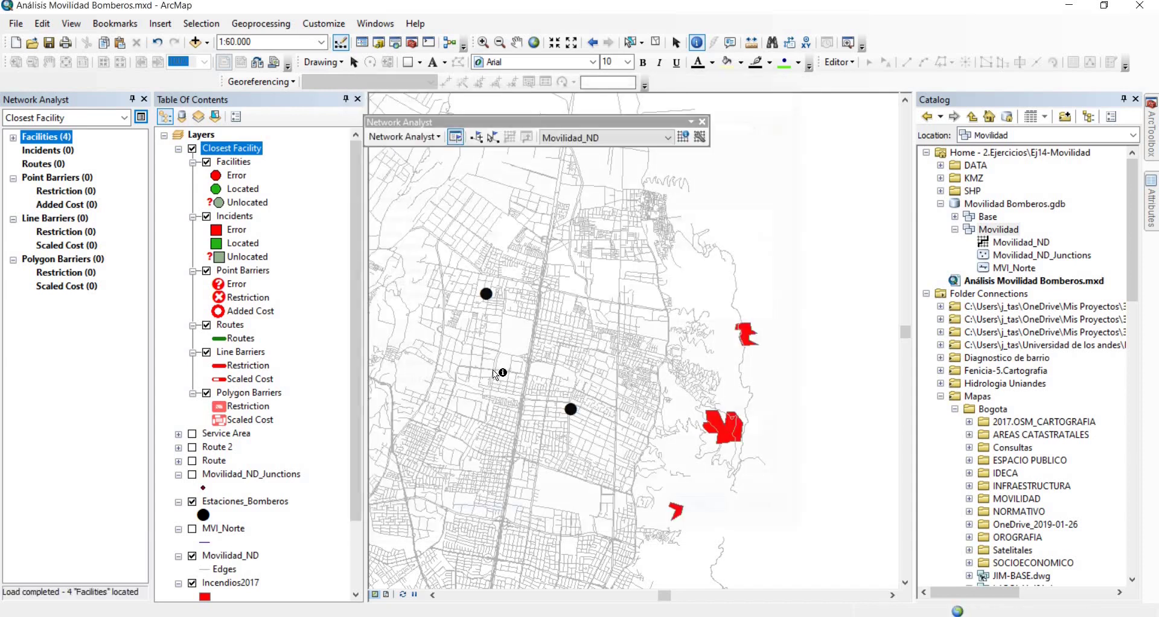
Expand the facilities list and examine the names and map locations of the loaded fire stations
left_click(12, 137)
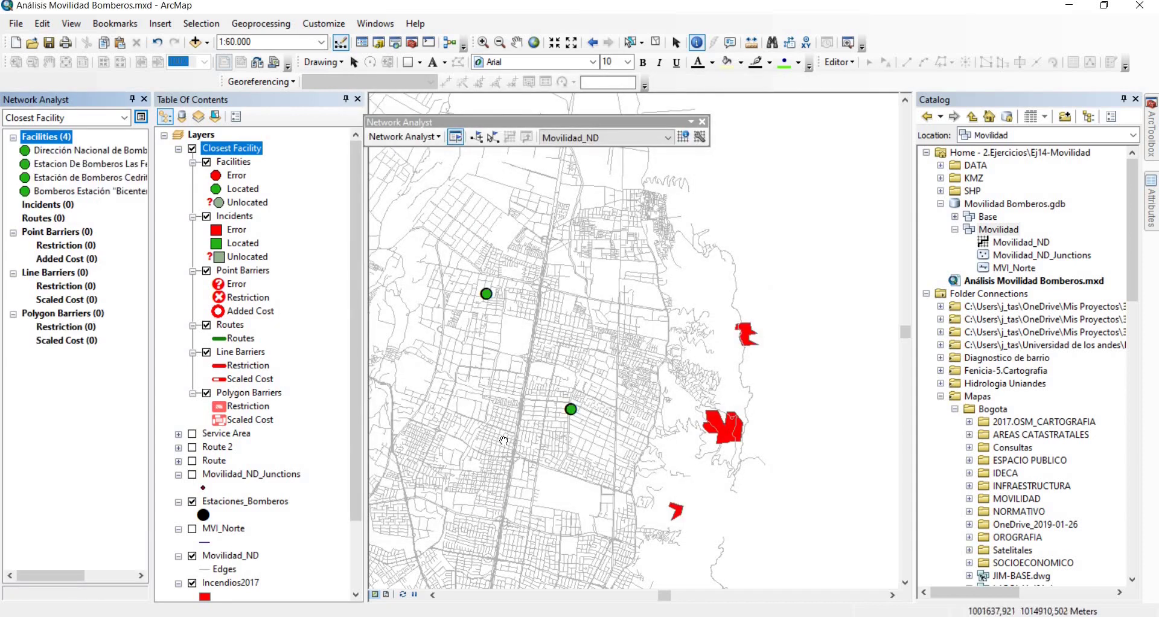
left_click_drag(584, 353, 632, 141)
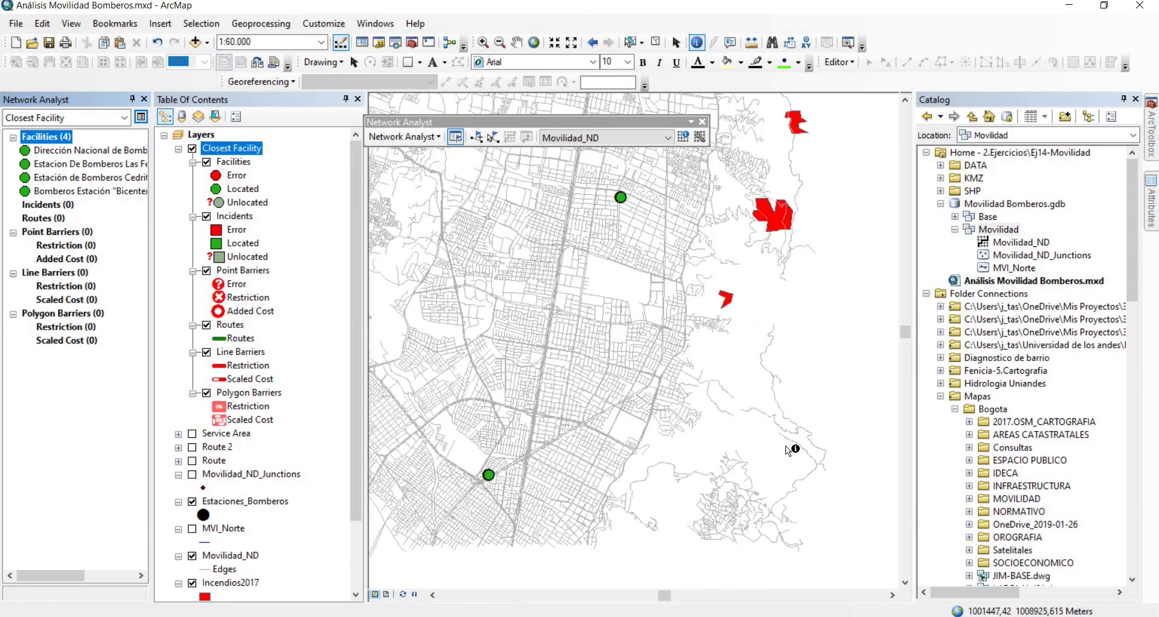
left_click_drag(429, 439, 676, 417)
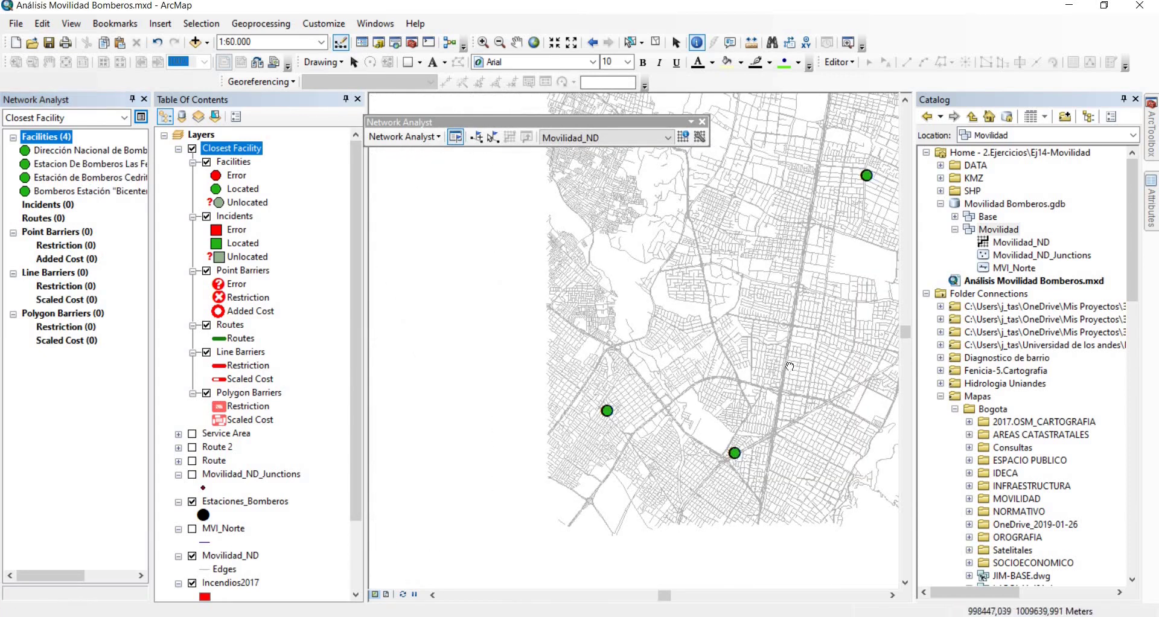
left_click_drag(722, 379, 535, 535)
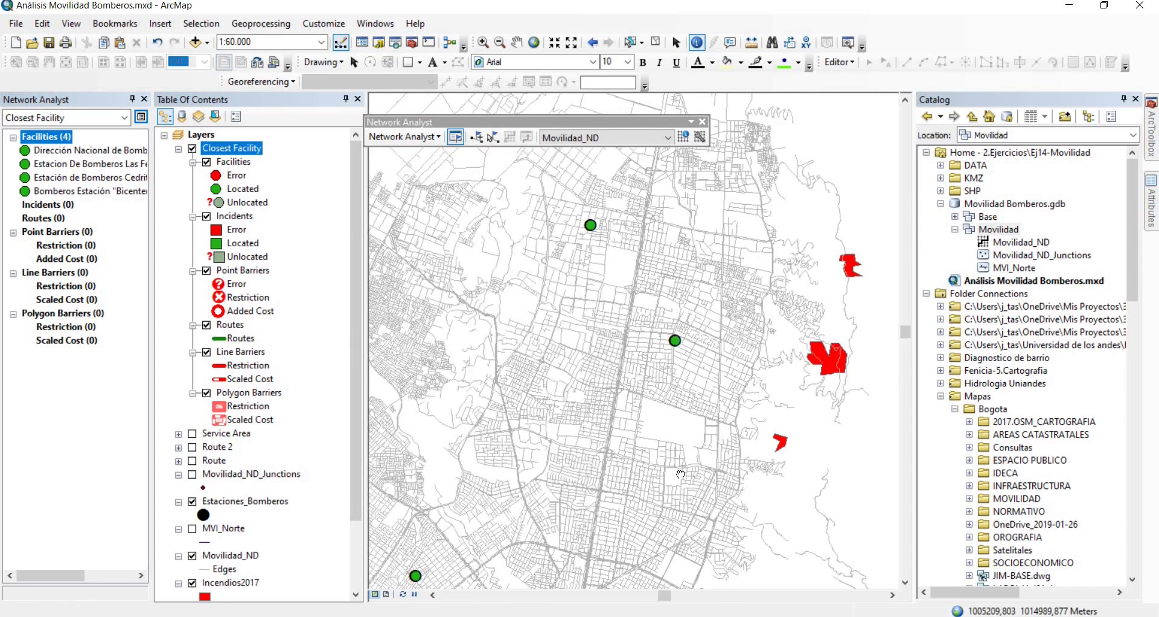
left_click_drag(744, 439, 715, 525)
left_click_drag(539, 502, 602, 459)
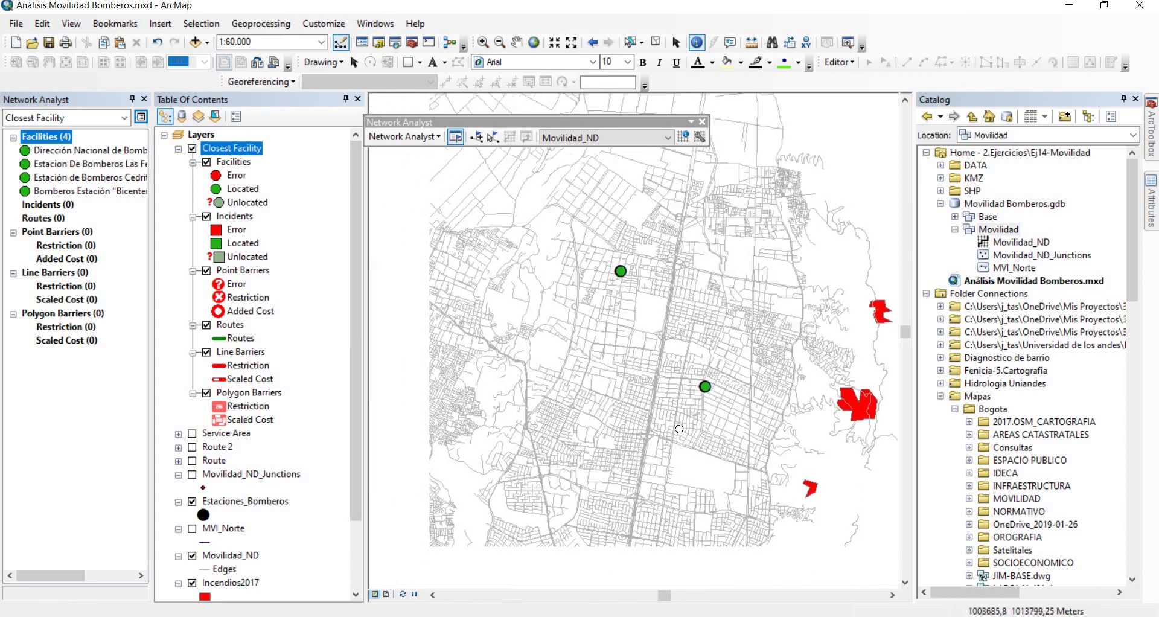
left_click_drag(694, 419, 624, 444)
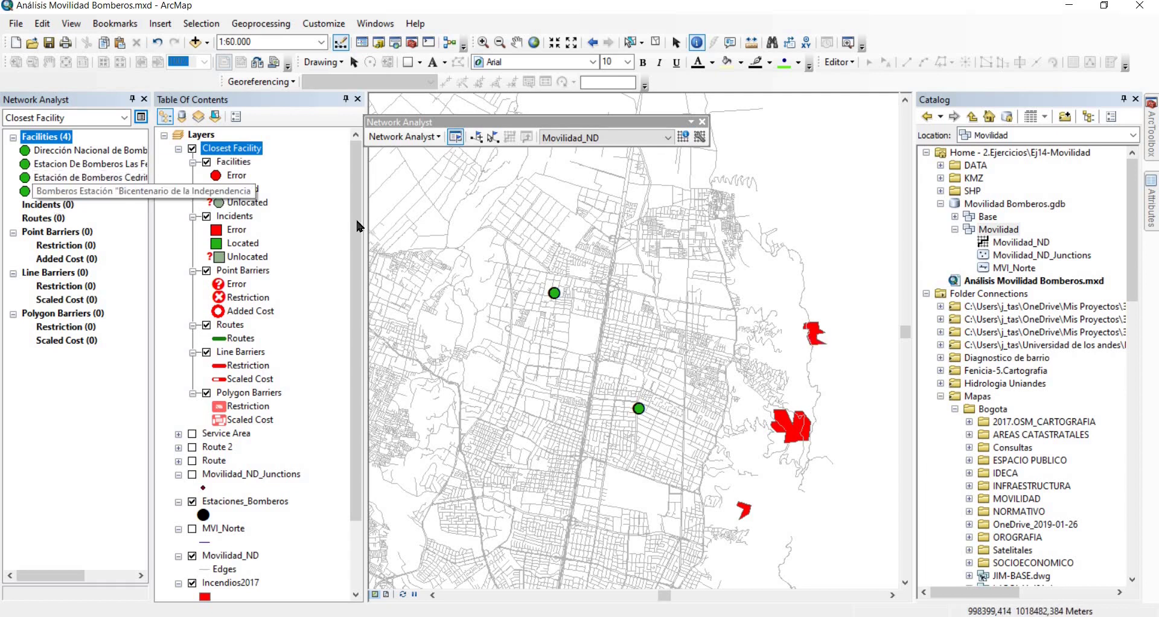
Place two incidents at the northern and central red fire areas on the eastern hills, and solve the closest facility analysis
left_click(48, 204)
left_click(476, 136)
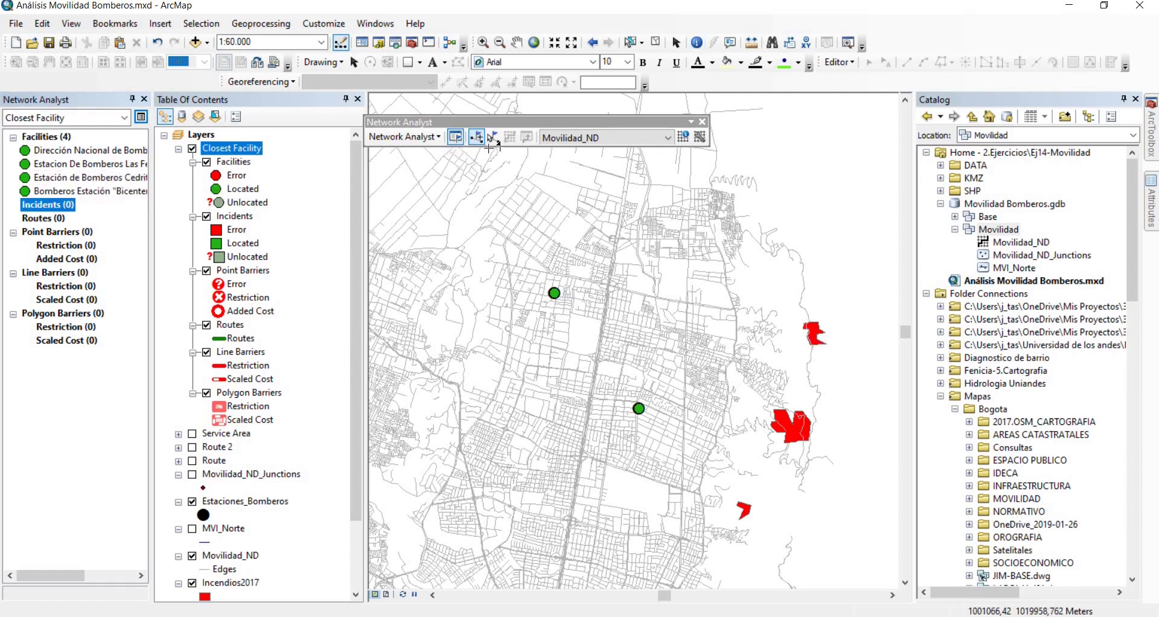
left_click(818, 346)
left_click(802, 436)
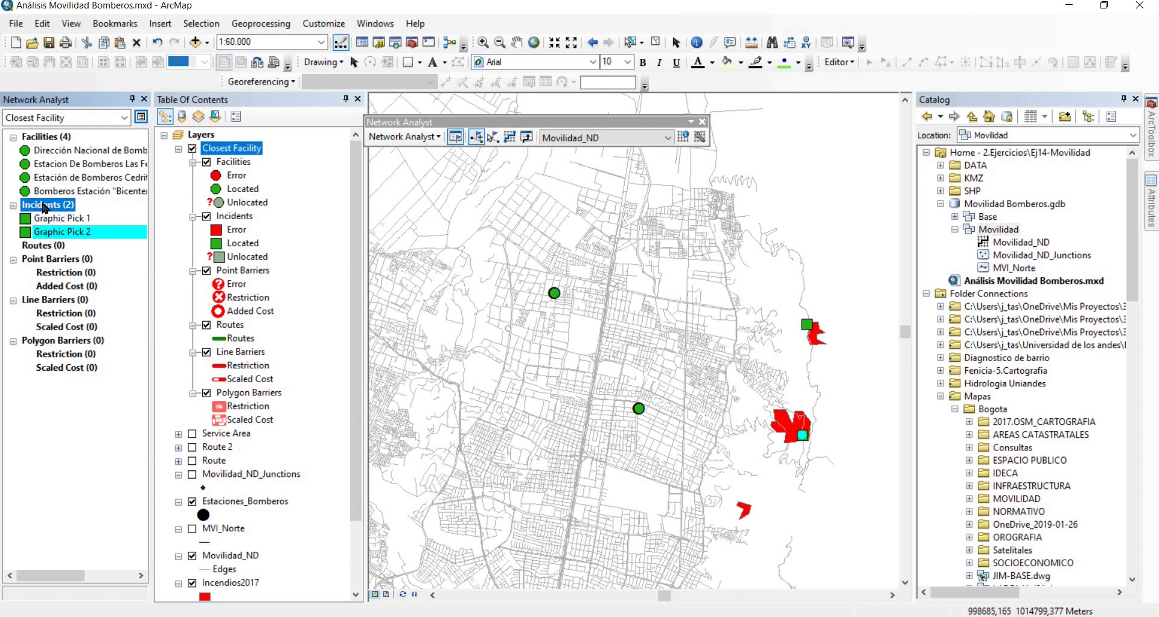
left_click(510, 137)
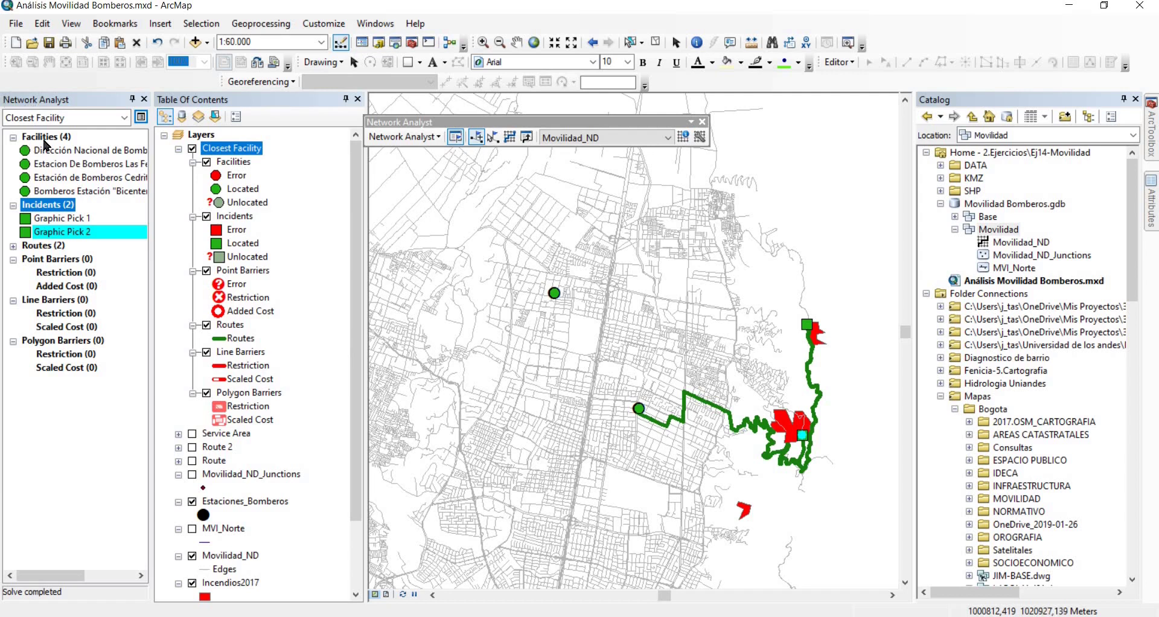
Set the Closest Facility layer's number of facilities to find to 2 and solve it again
left_click(143, 115)
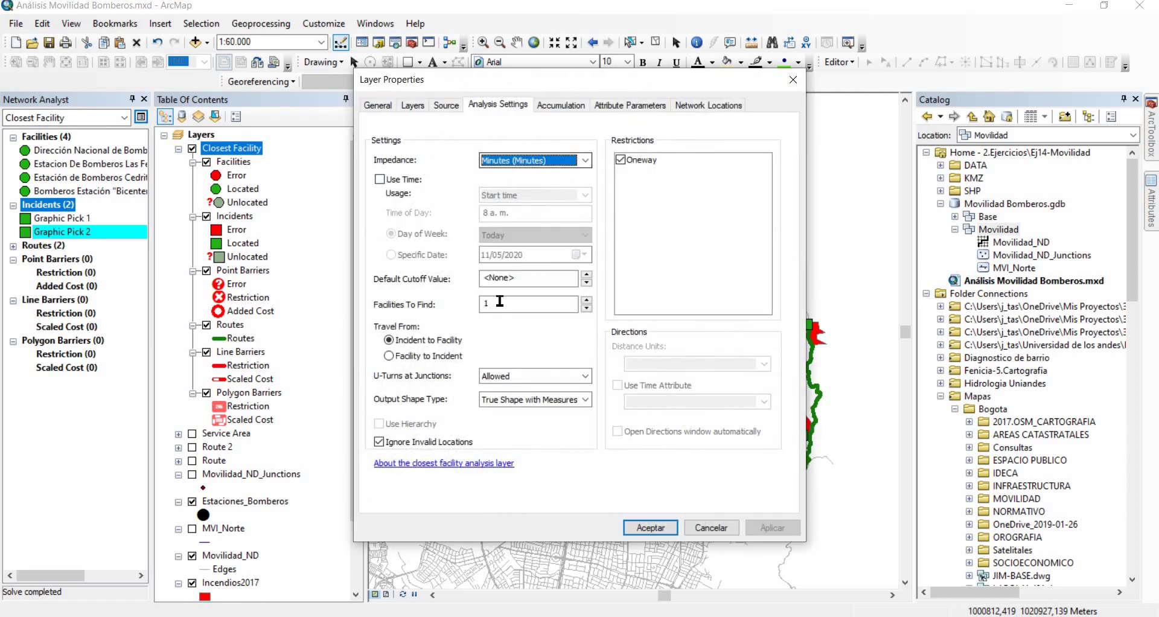
left_click(586, 300)
left_click(641, 527)
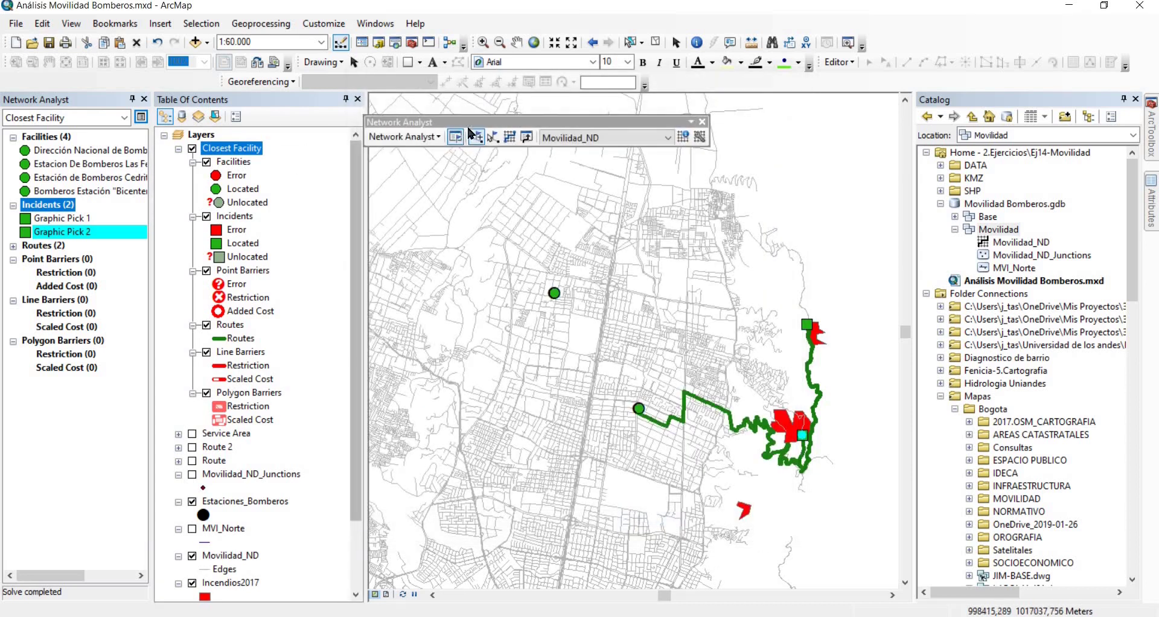
left_click(510, 142)
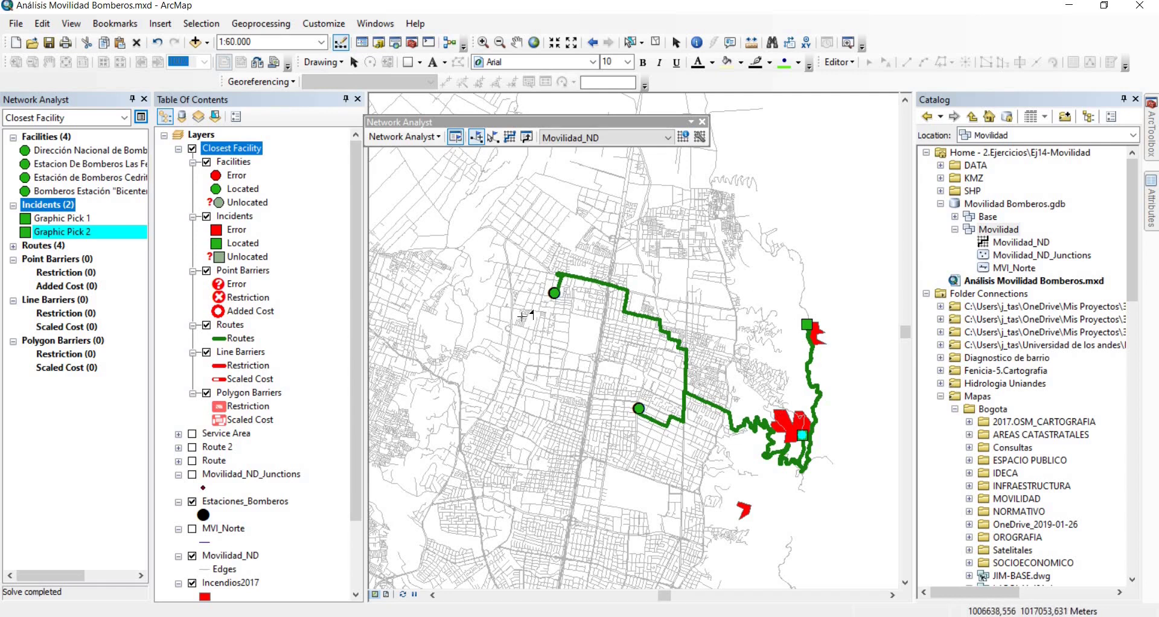
Identify the routes reaching the two northern stations to check their rank and total minutes, and inspect the southern stations
left_click(697, 42)
left_click(619, 287)
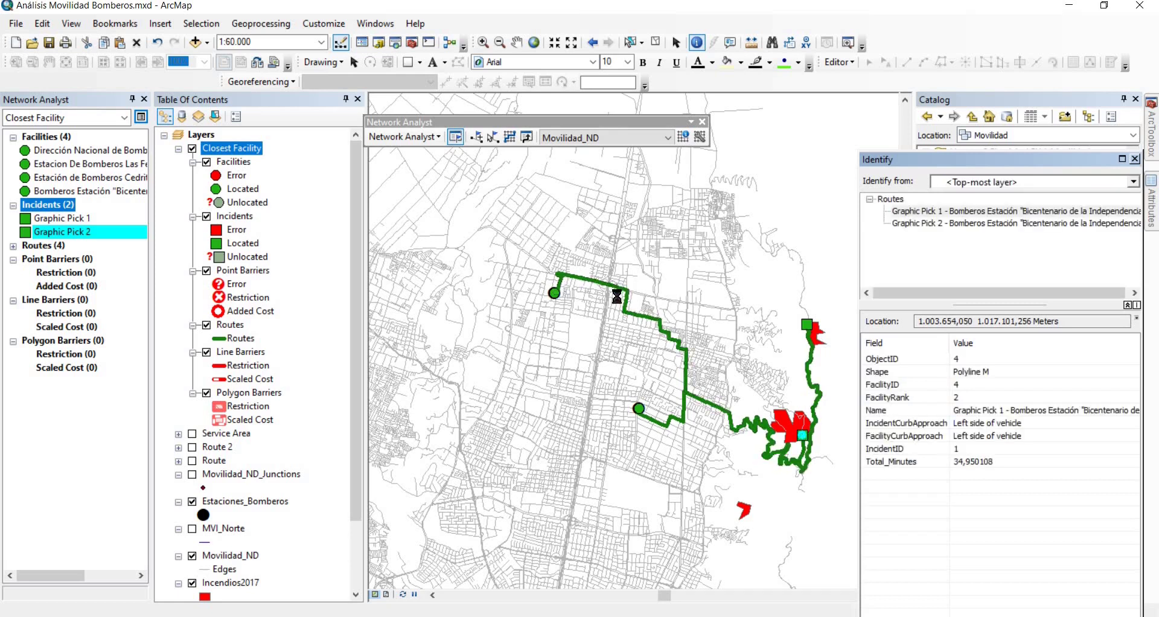
left_click(622, 291)
left_click(626, 288)
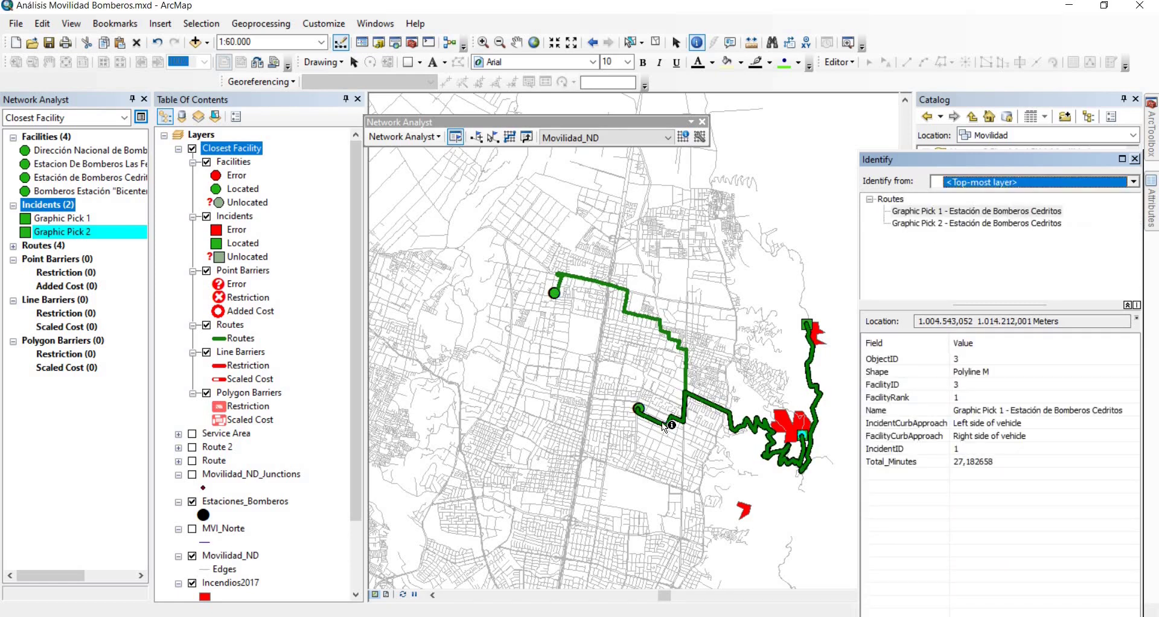
key("Down")
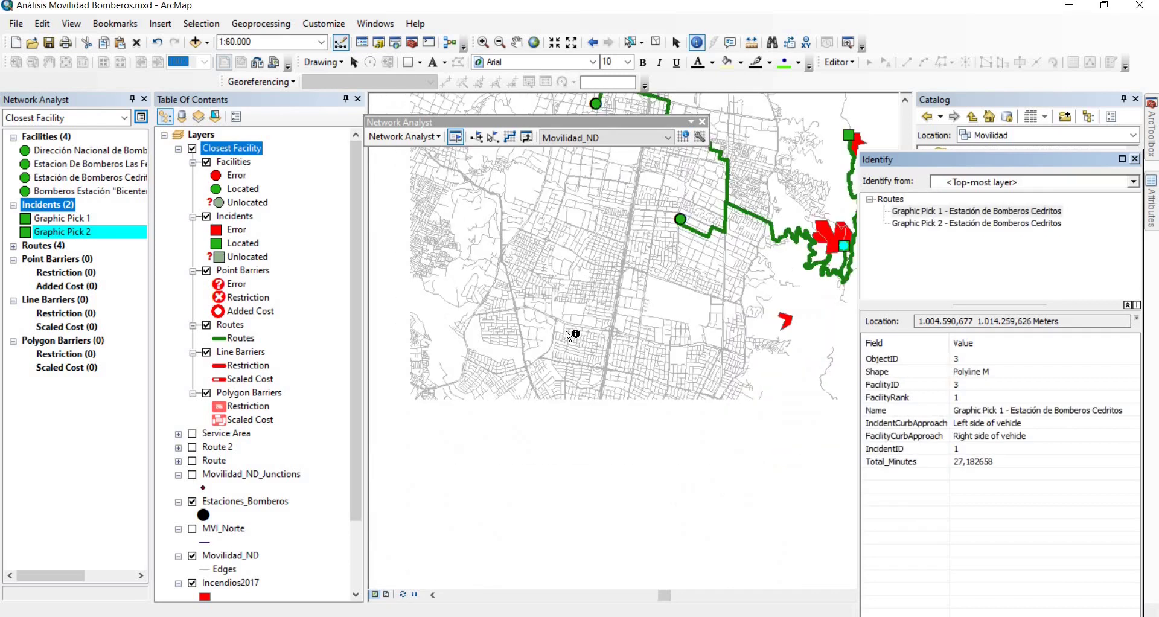
key("Left")
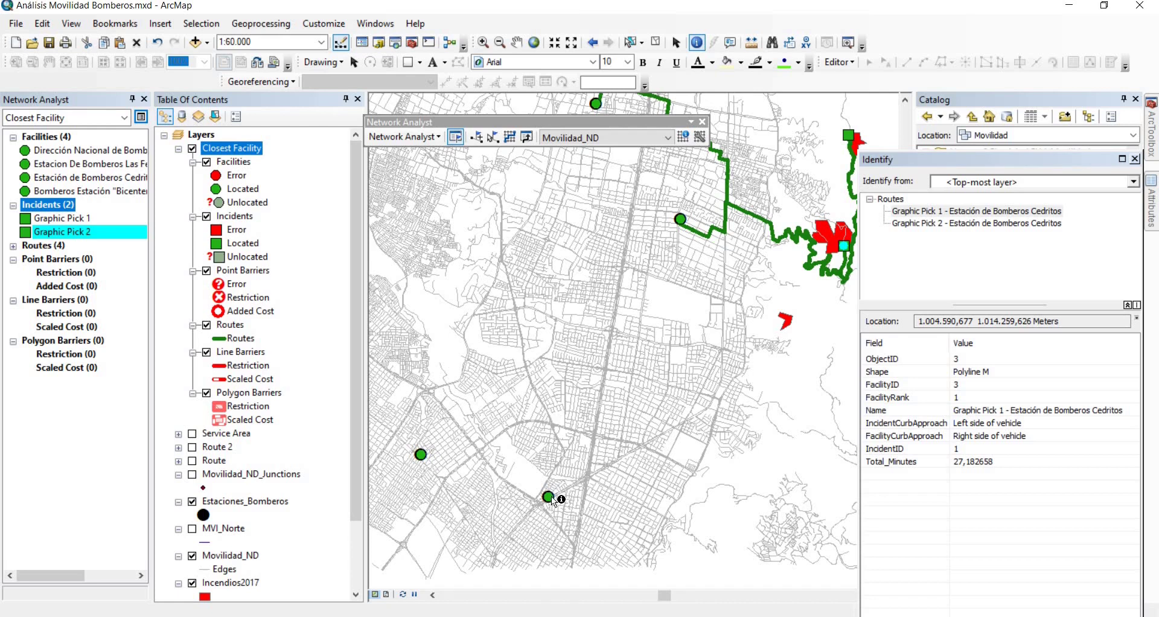
key("Up")
key("Right")
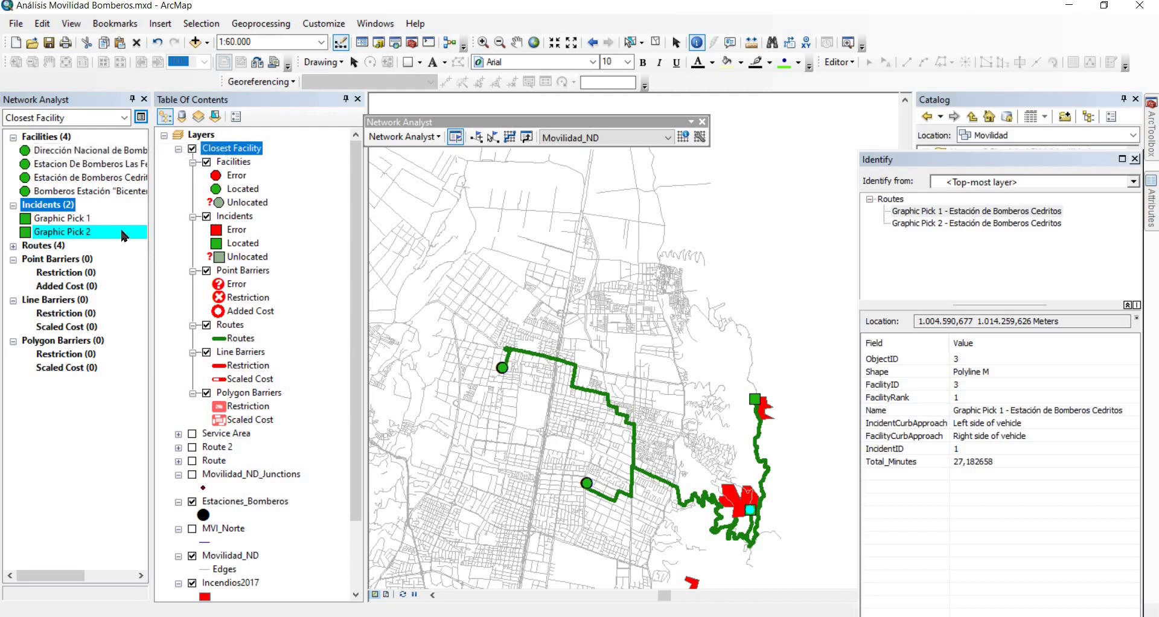
Remove the Oneway restriction, set the impedance to Kilometers and facilities to find to 1, and solve the Closest Facility layer again
left_click(141, 117)
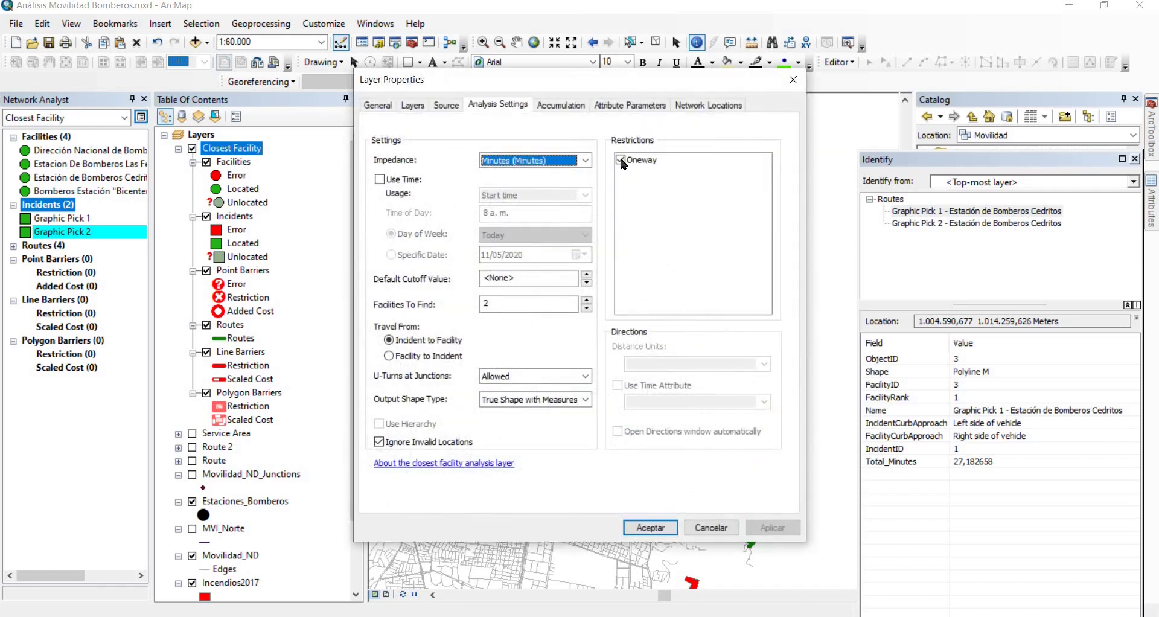
left_click(585, 160)
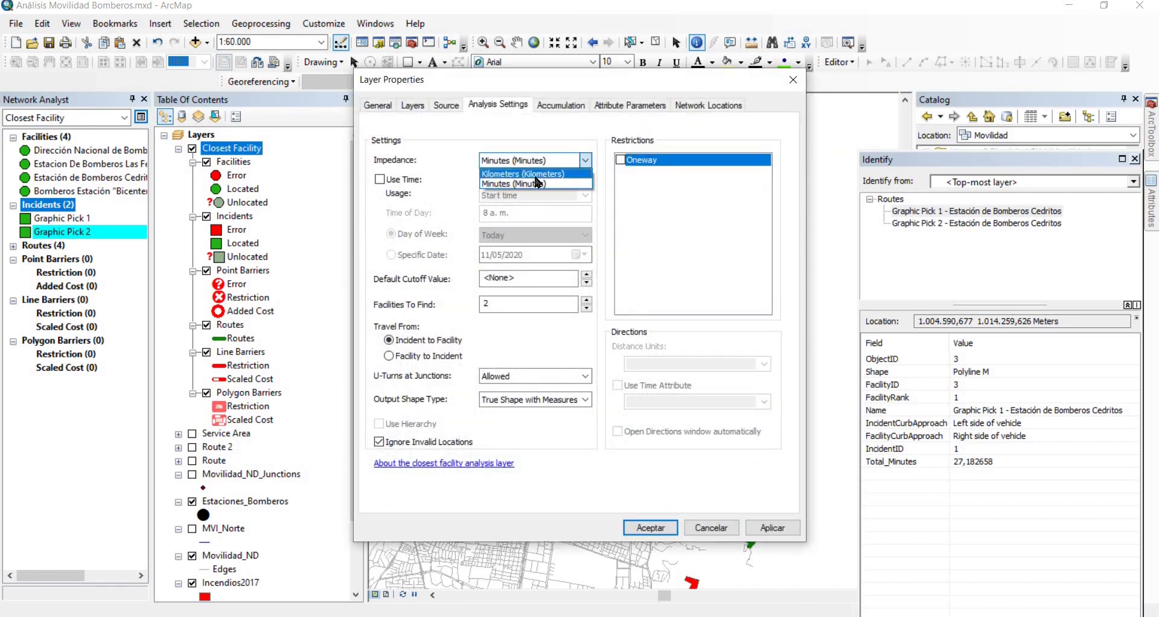
left_click(536, 182)
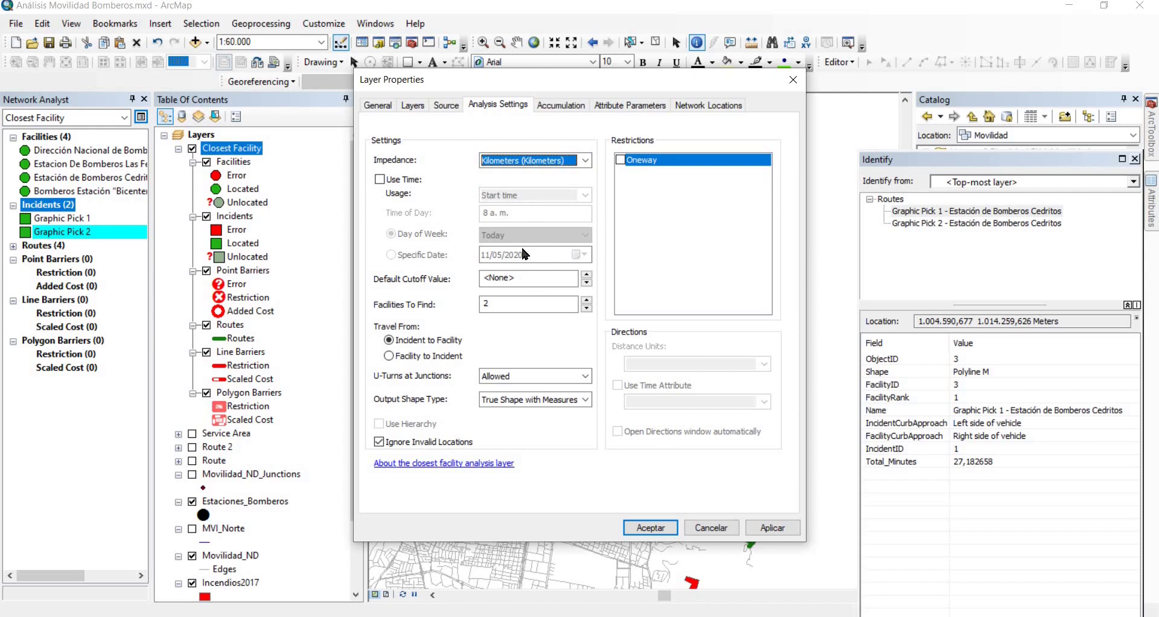
left_click(586, 308)
left_click(652, 533)
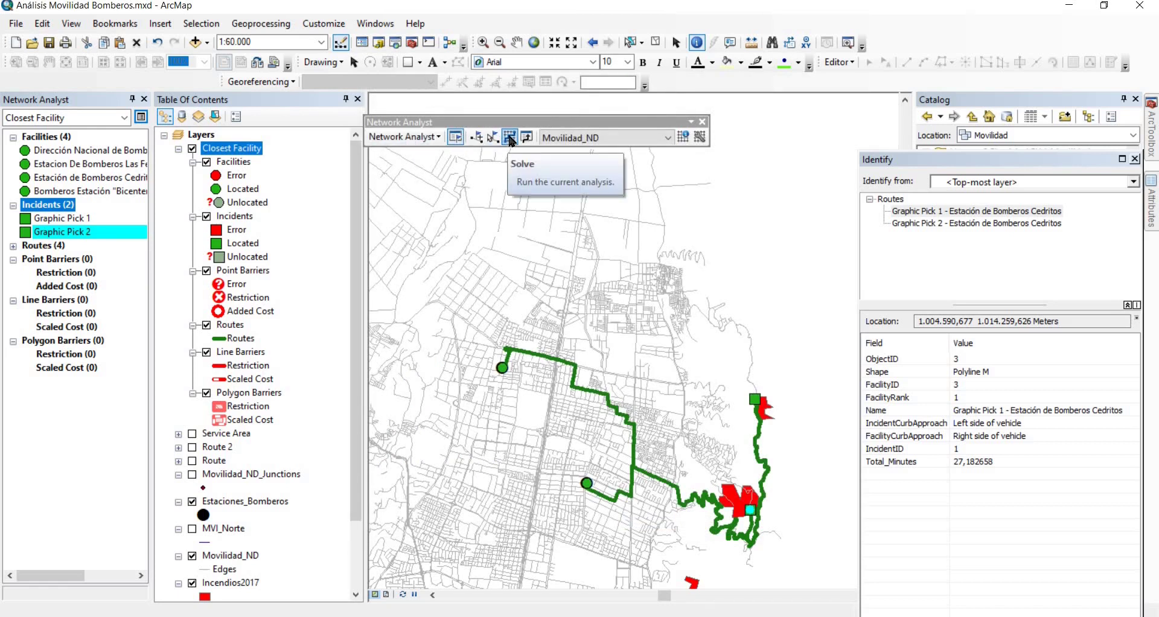
left_click(510, 140)
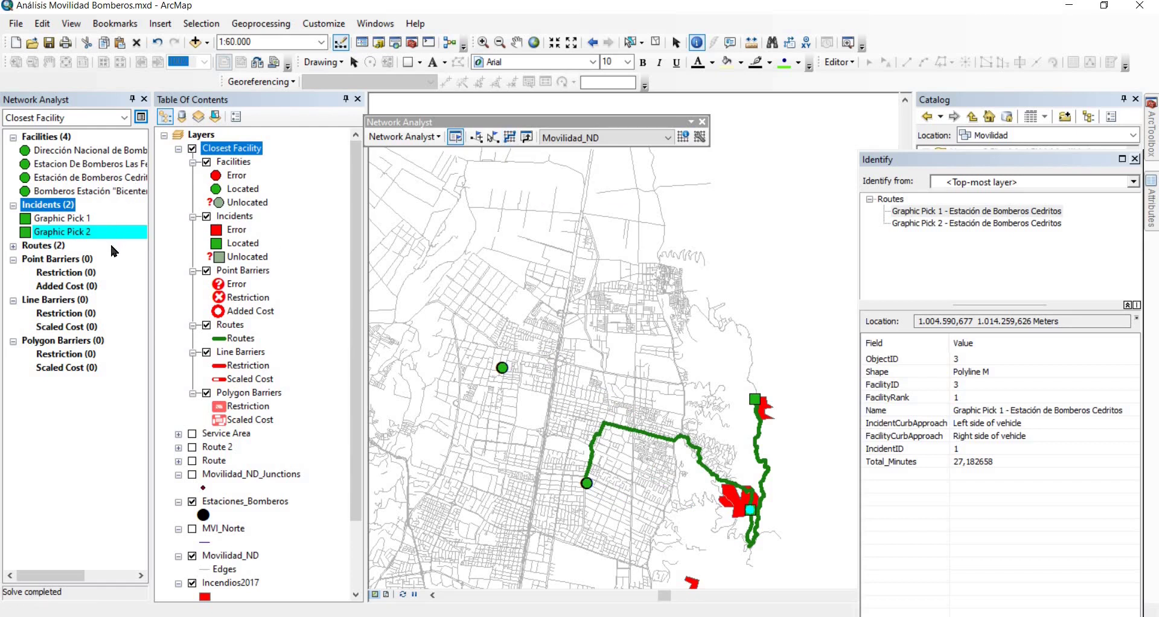
Add a new facility in the northeastern street grid, north of the Cedritos station, and solve the closest facility analysis again
left_click(56, 139)
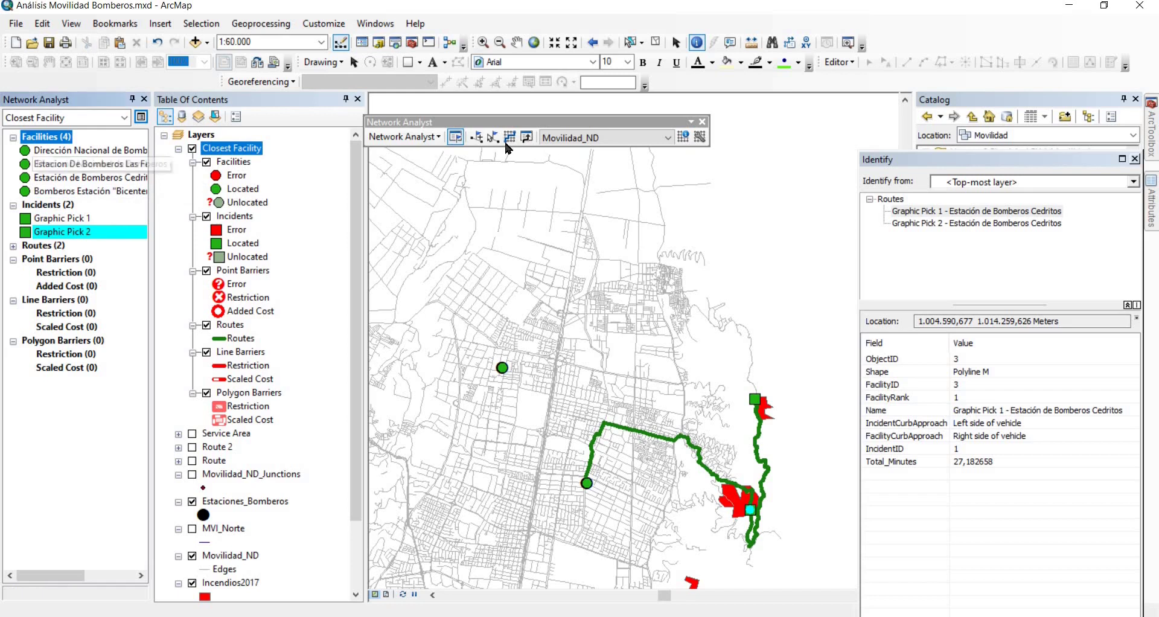
left_click(476, 138)
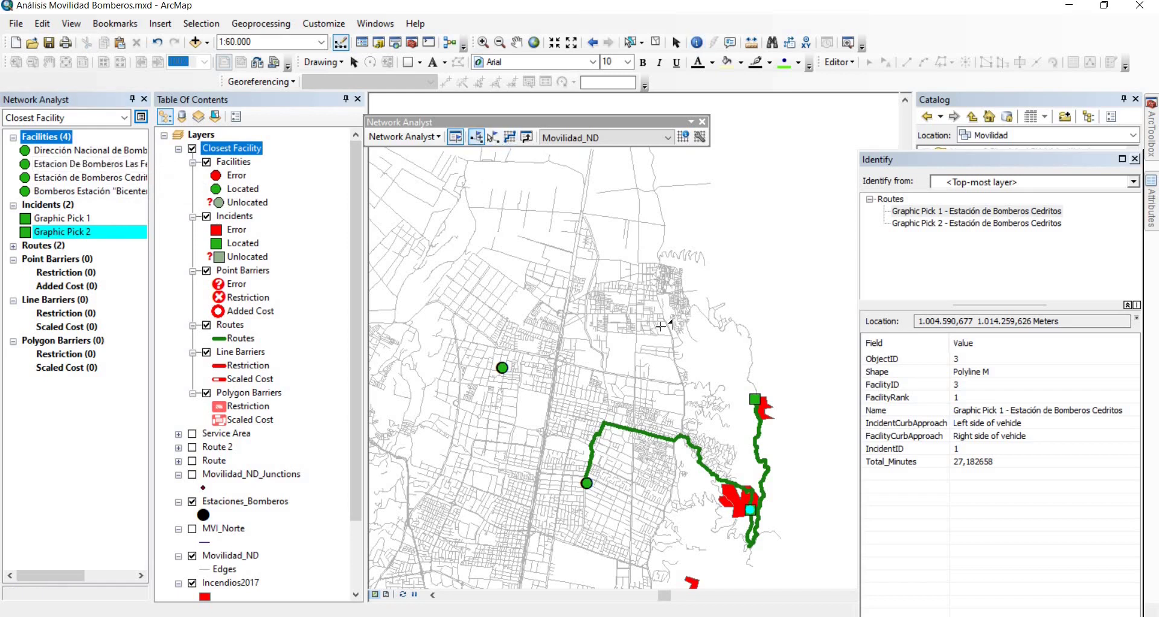
left_click(638, 383)
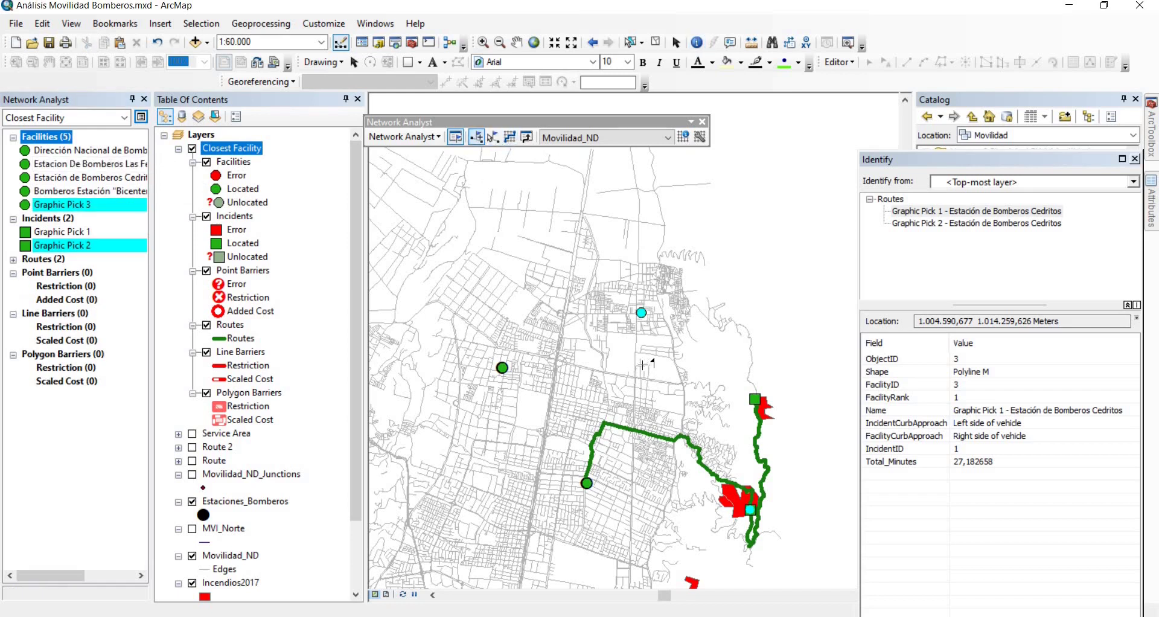
left_click(510, 139)
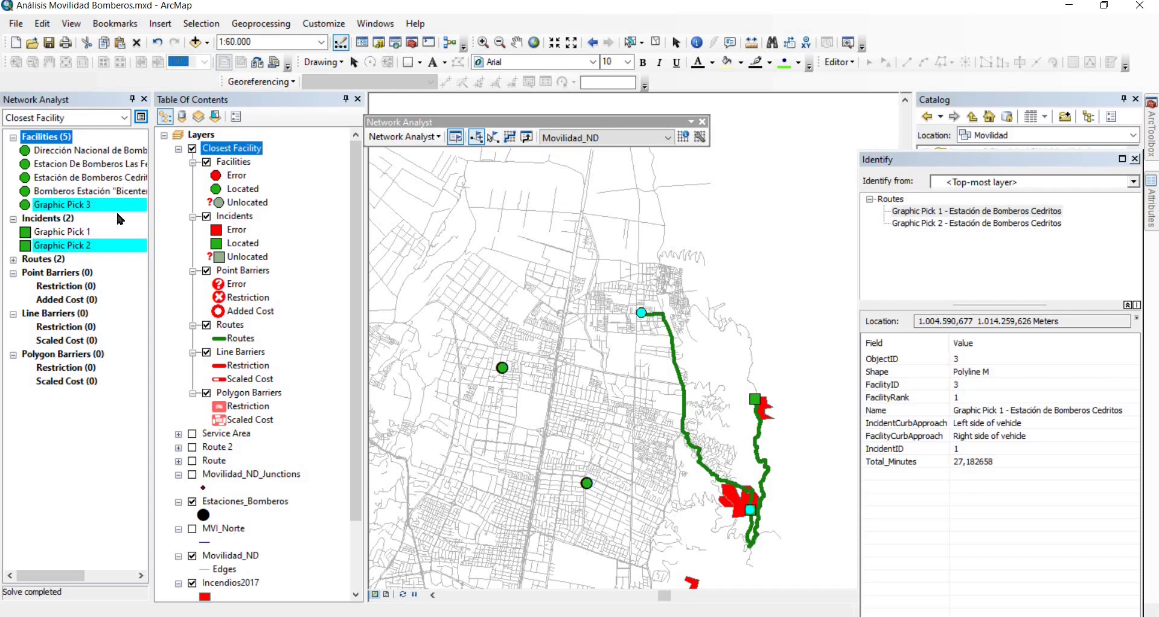
Replace the Graphic Pick 3 facility with a new one farther west, near the northern main avenue, and solve the closest facility analysis again
right_click(94, 204)
left_click(147, 257)
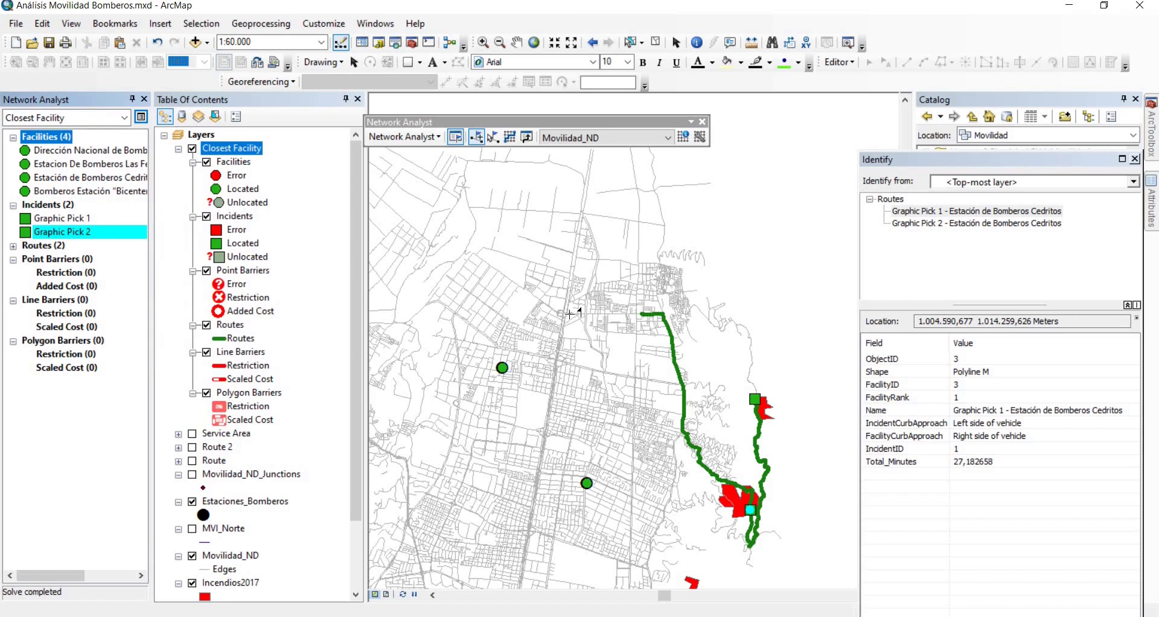
left_click(586, 316)
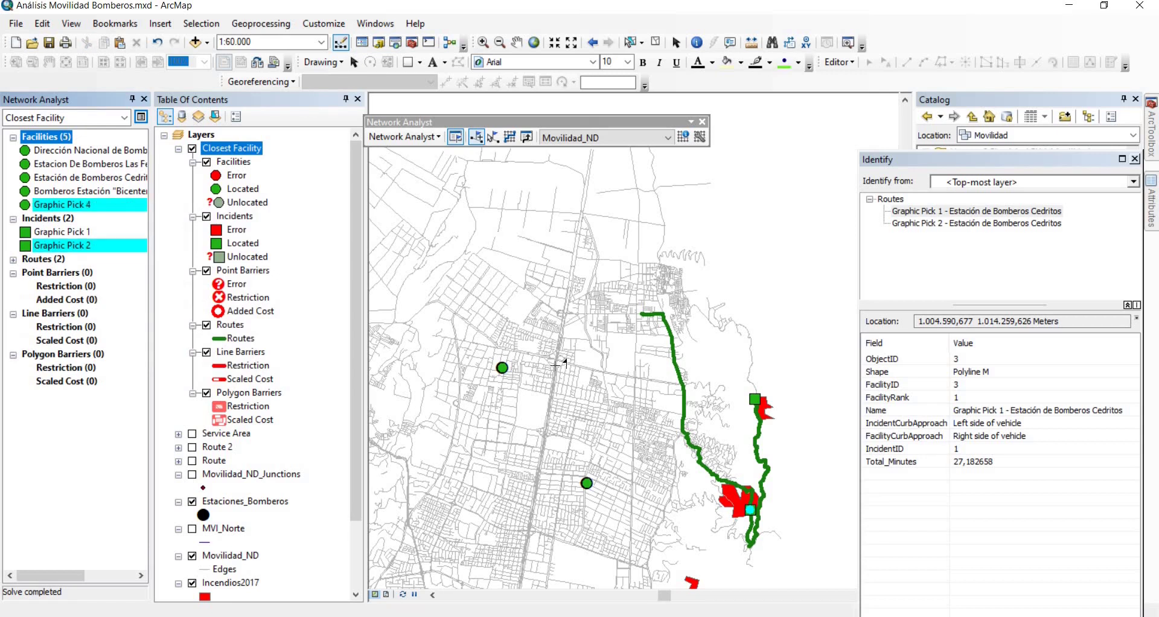
left_click(509, 137)
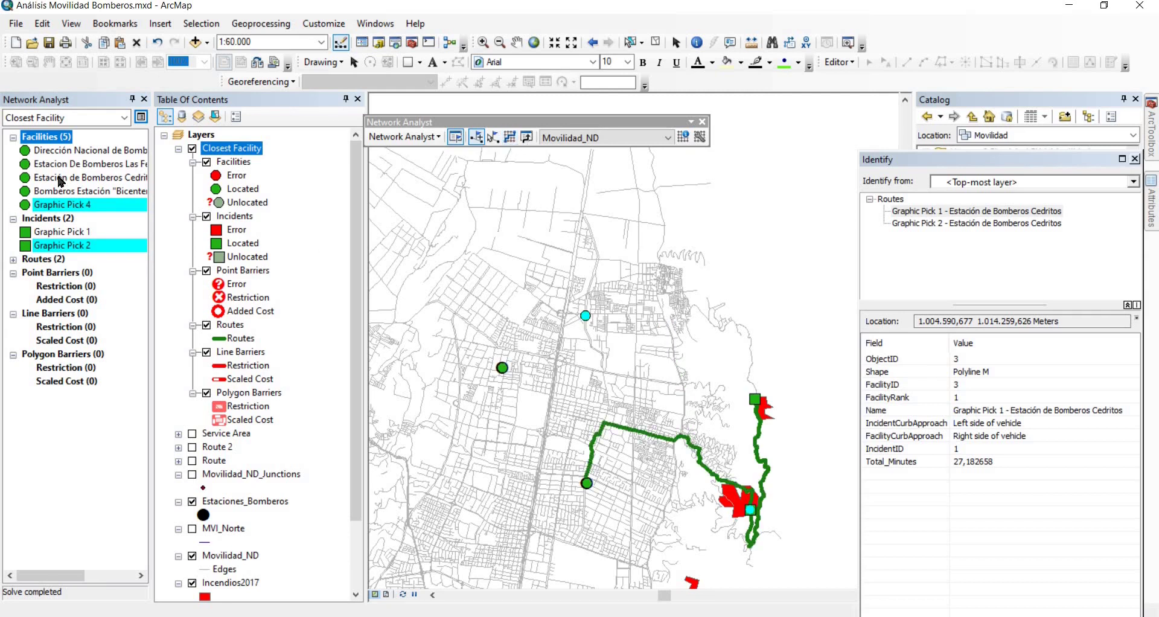
Enable the Oneway restriction, set the impedance to Minutes and facilities to find to 2, and solve the Closest Facility layer again
right_click(235, 153)
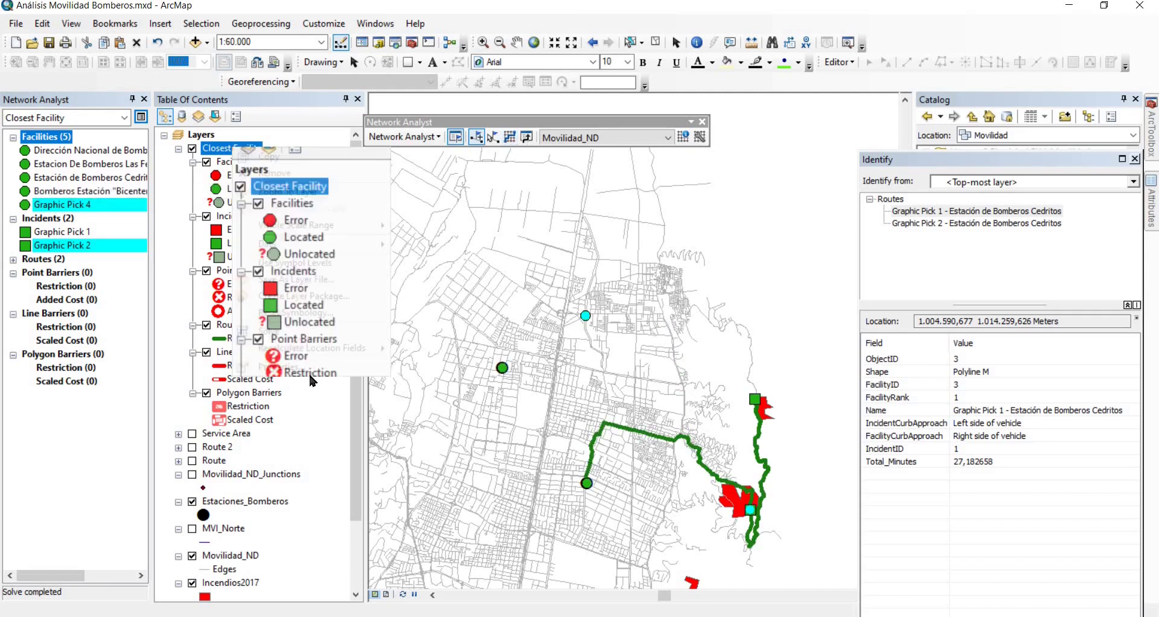
left_click(297, 367)
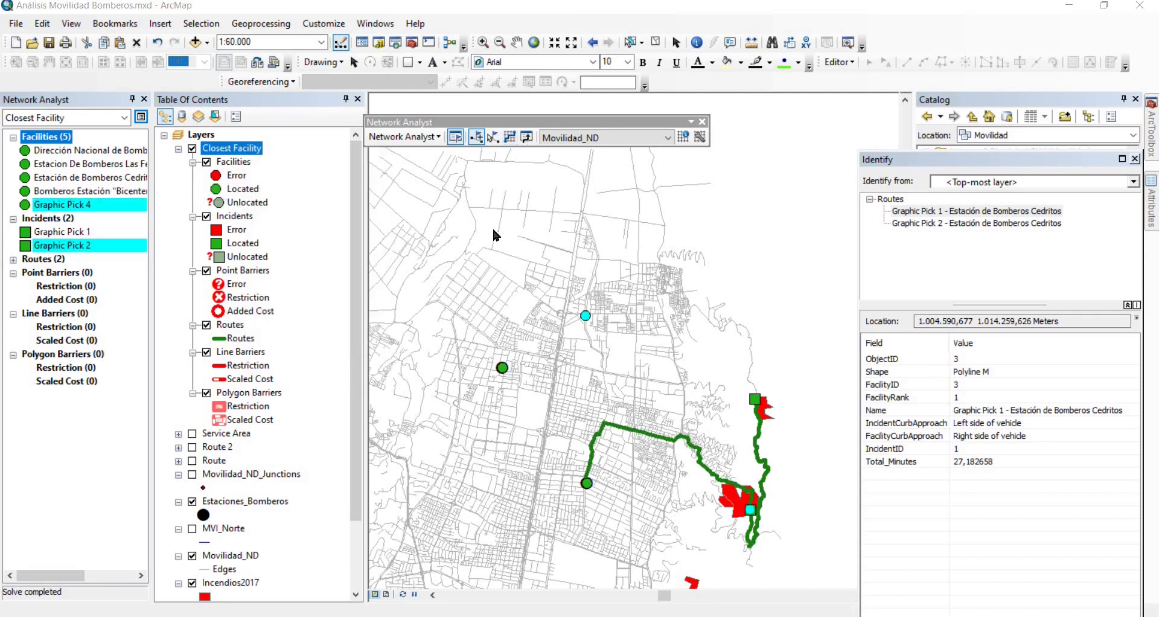
left_click(628, 160)
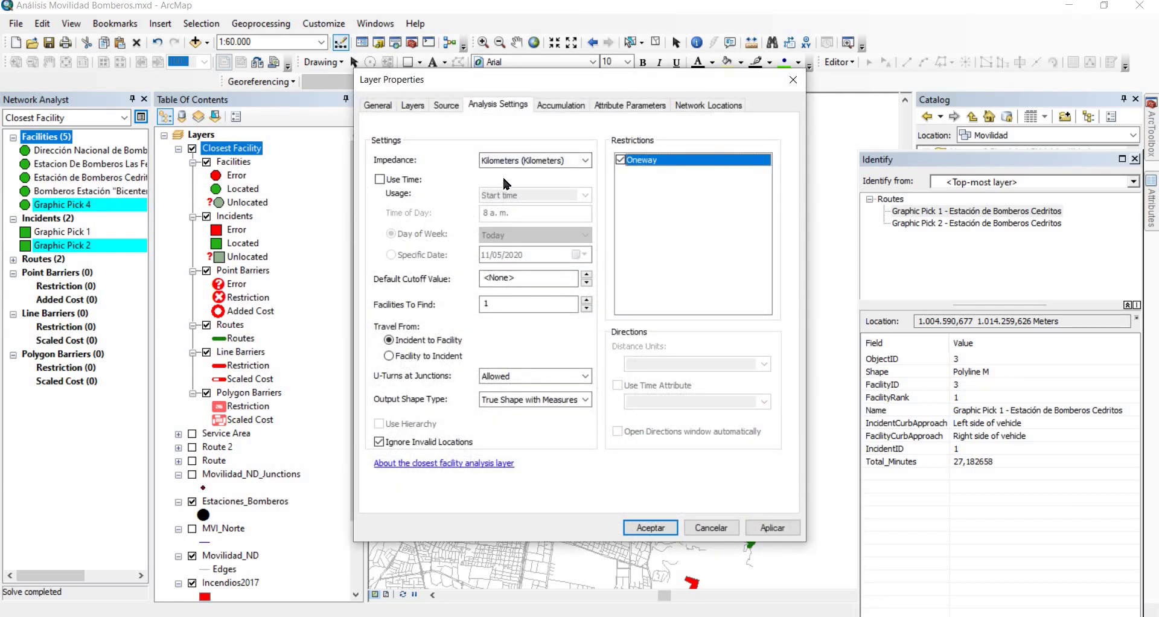
left_click(535, 160)
left_click(531, 187)
left_click(650, 527)
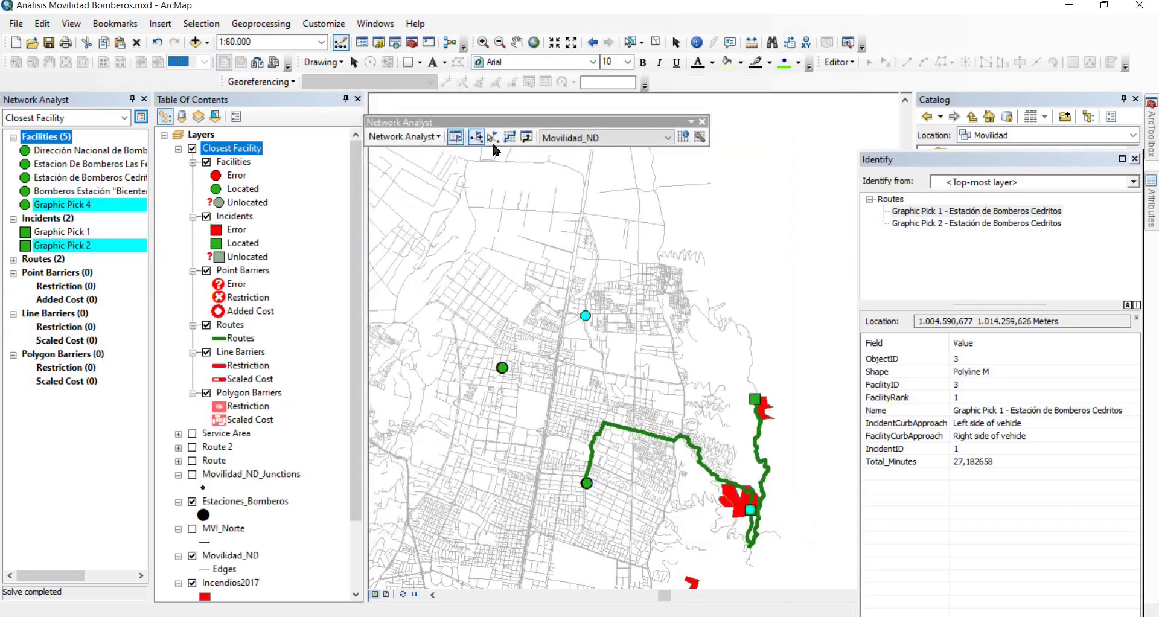
left_click(511, 140)
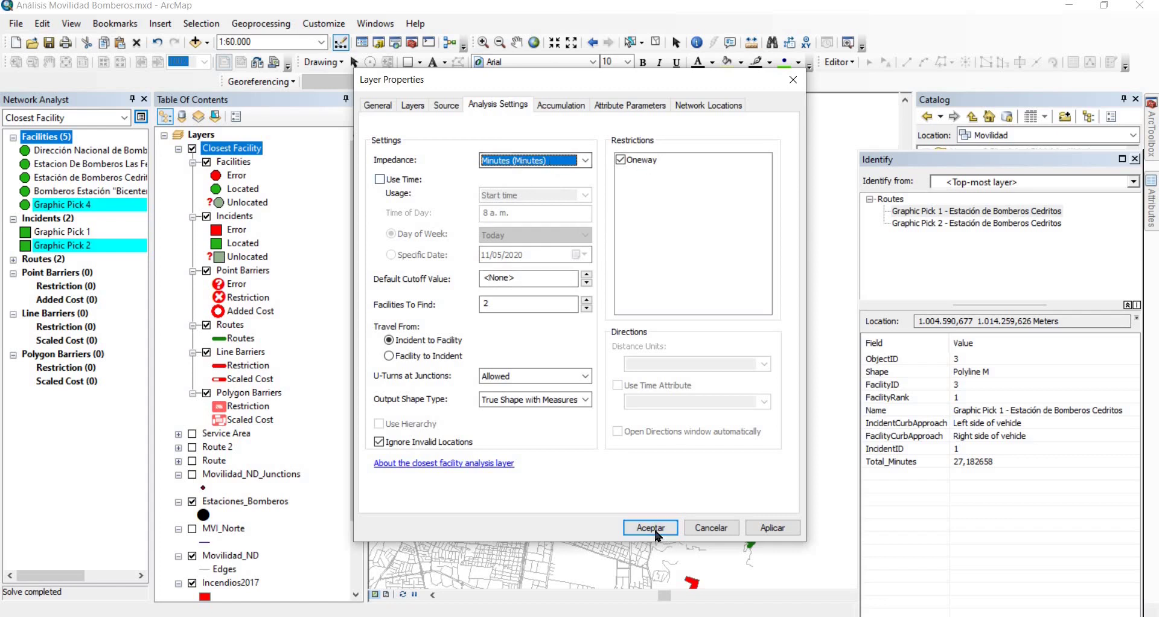
left_click(630, 529)
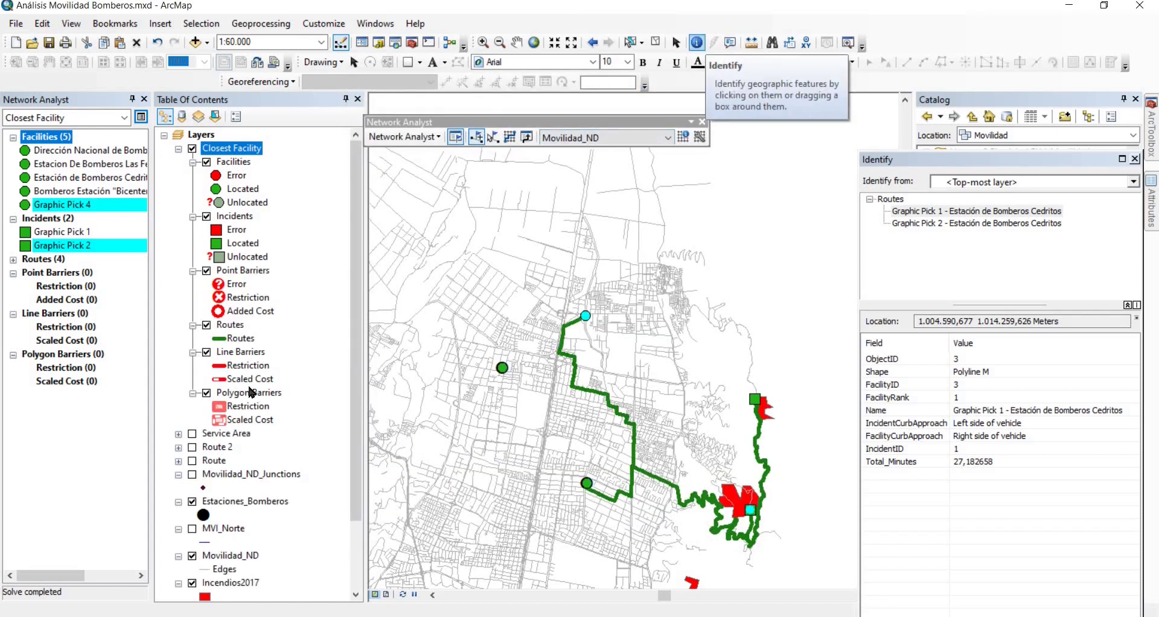
Open the Routes attribute table of the Closest Facility layer and float it below the displayed routes
right_click(230, 324)
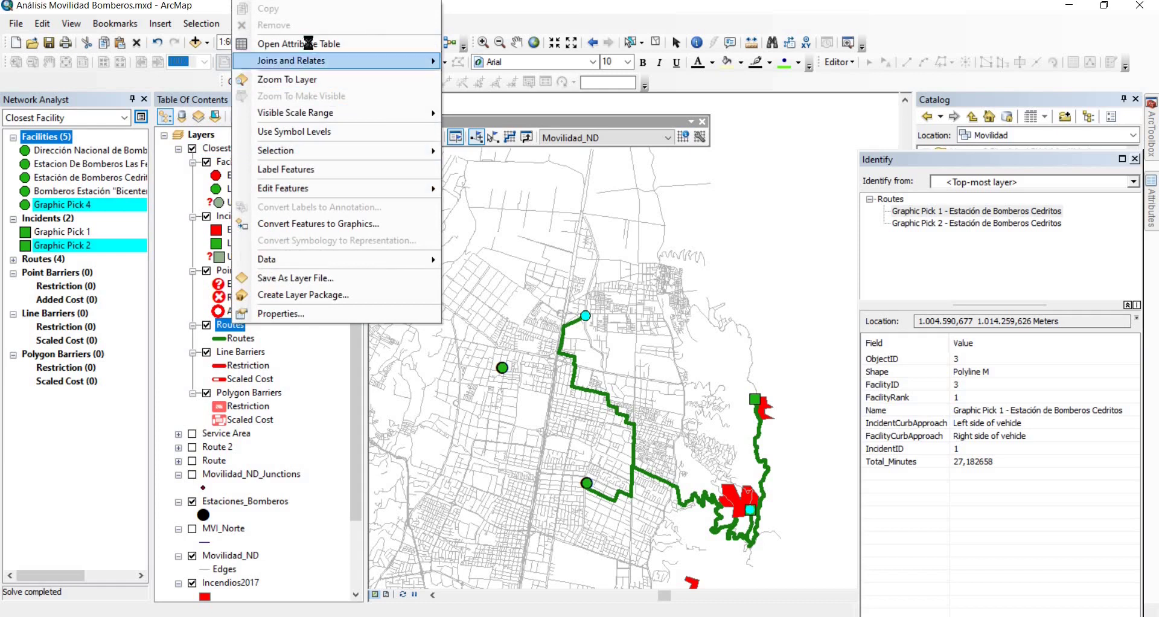
left_click(314, 44)
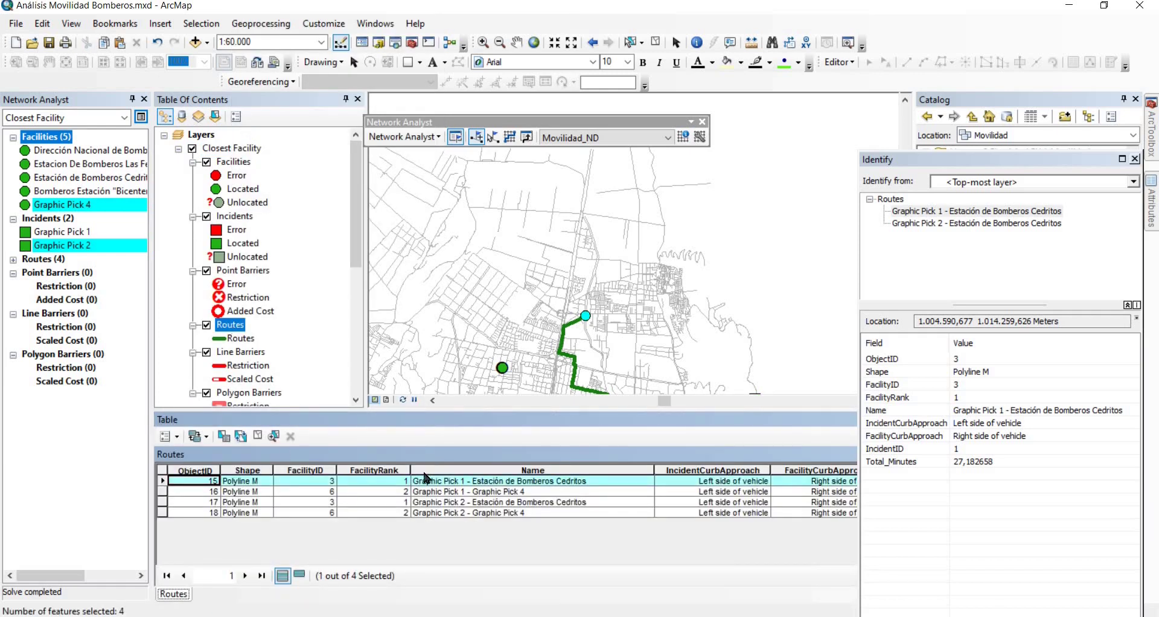
left_click_drag(413, 420, 401, 478)
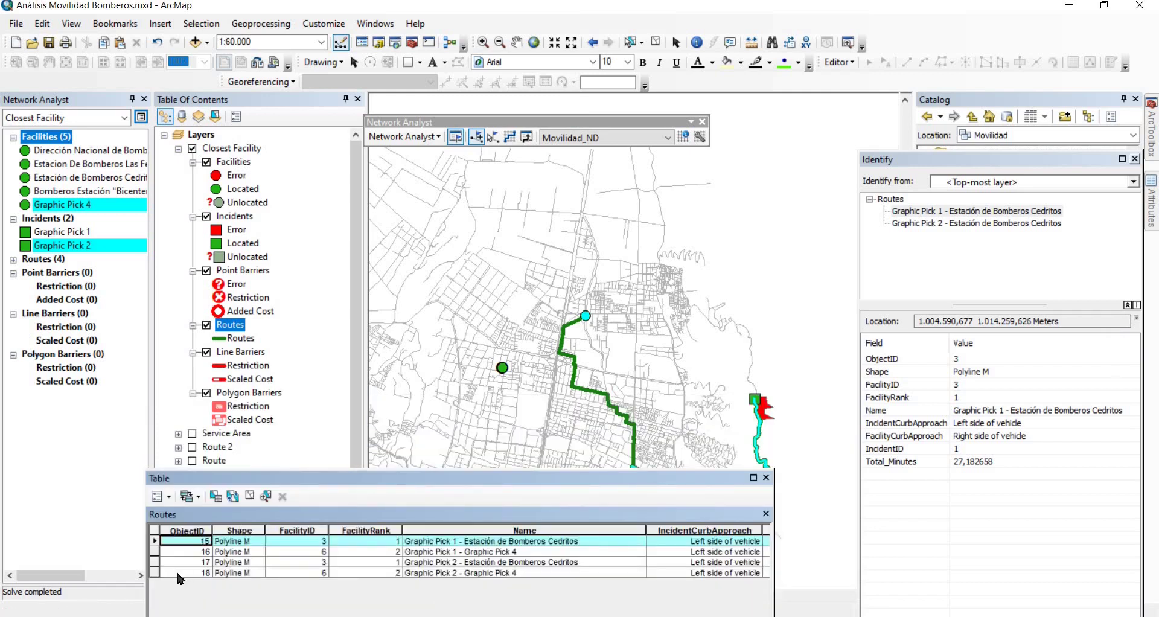
left_click_drag(476, 336, 519, 203)
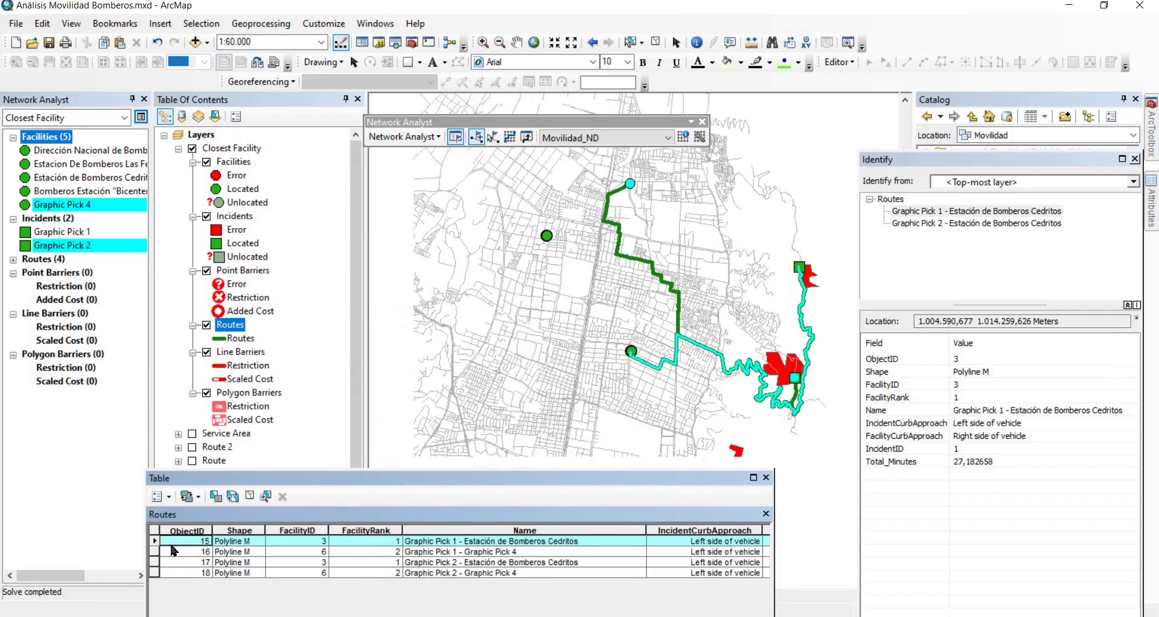
Widen the Routes table and highlight its records one by one to compare each route's path, facility rank and total minutes
left_click(154, 552)
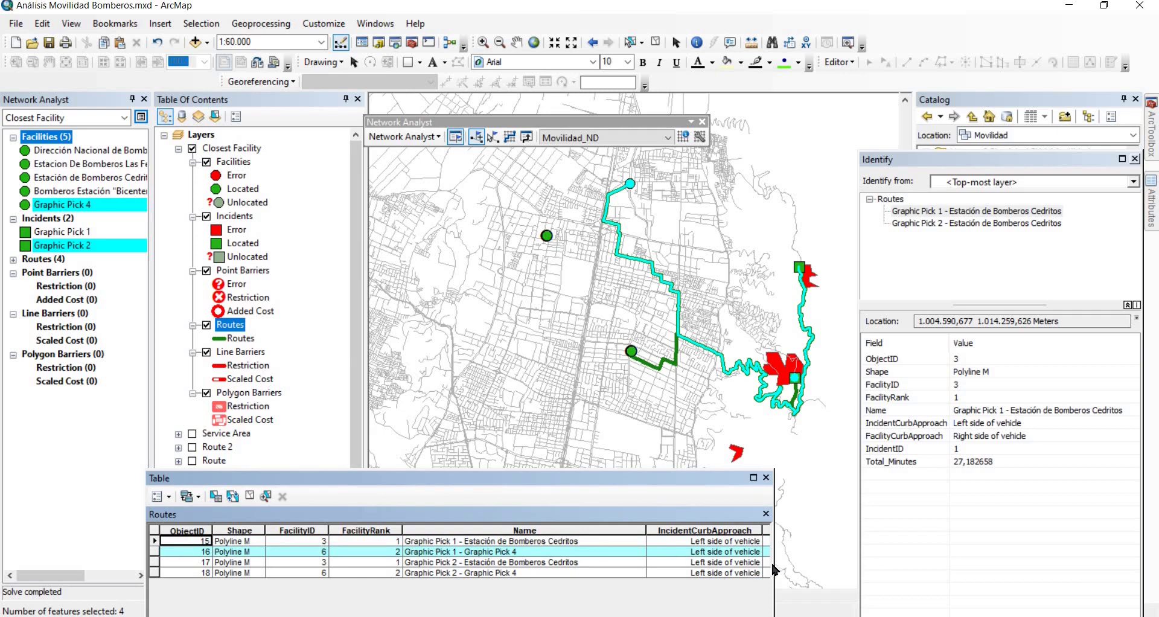
left_click_drag(774, 570, 1074, 537)
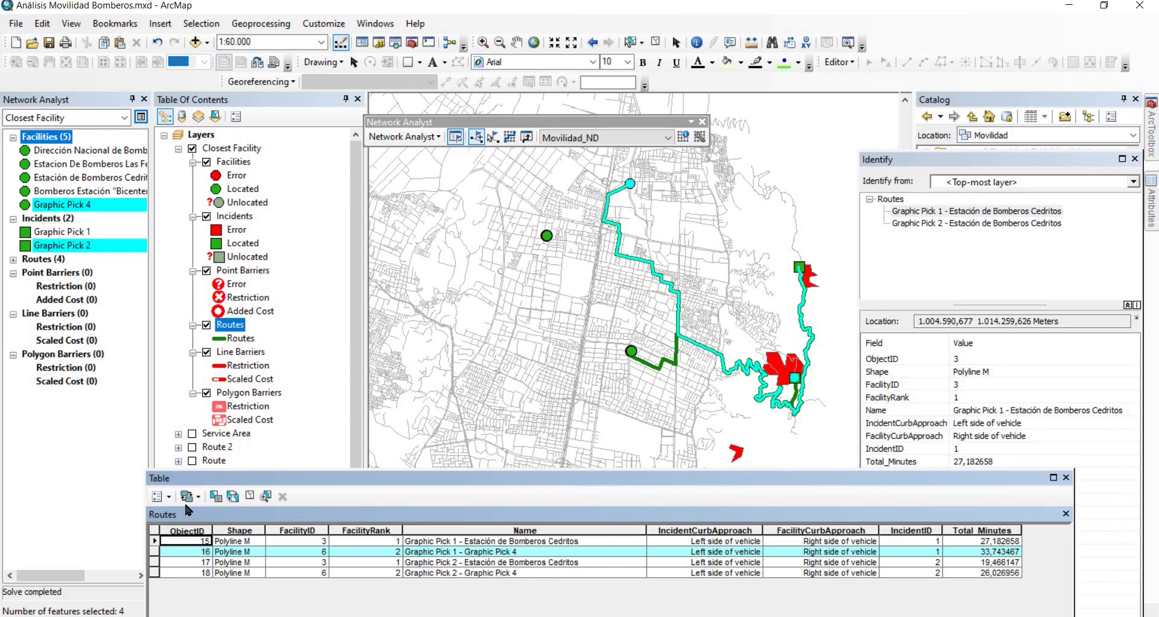
left_click(154, 562)
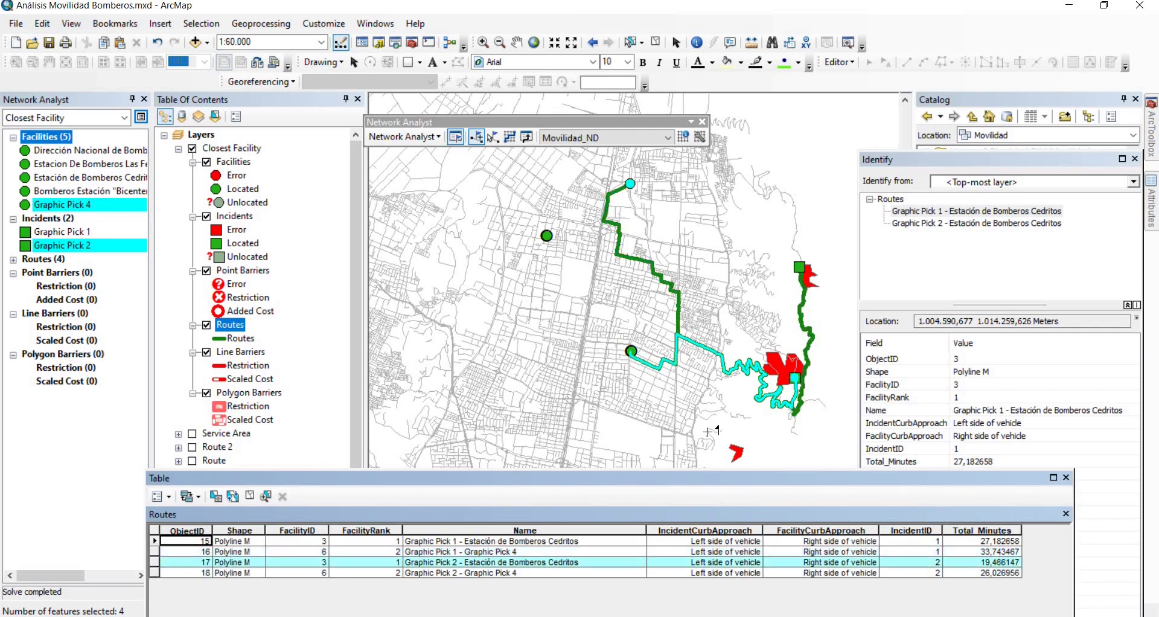
key("Down")
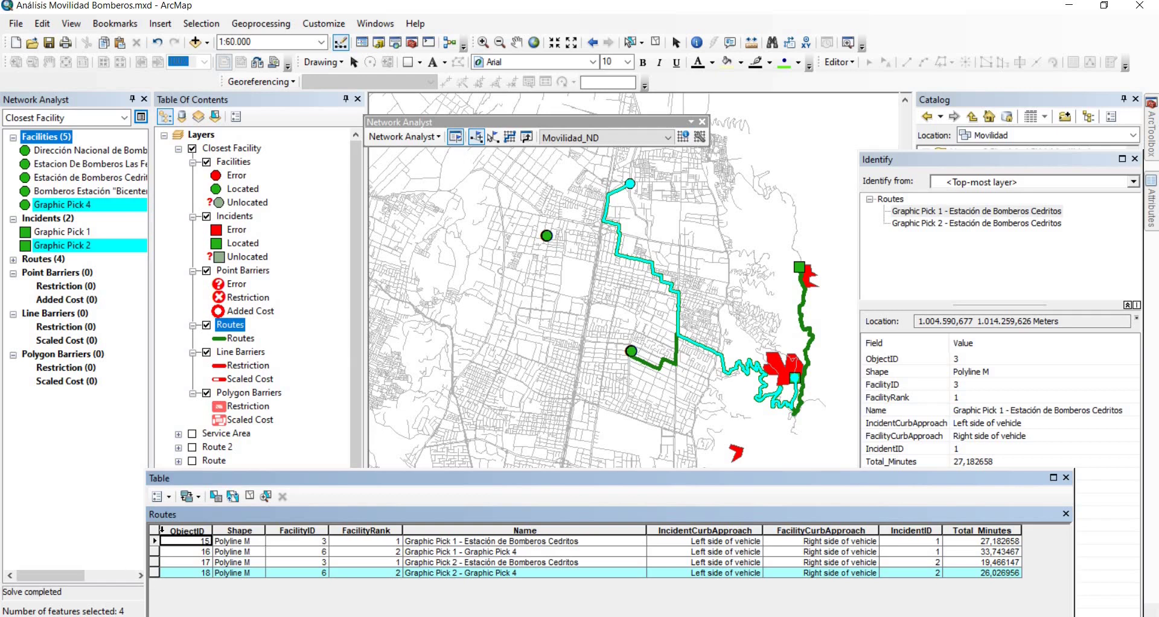
left_click(153, 542)
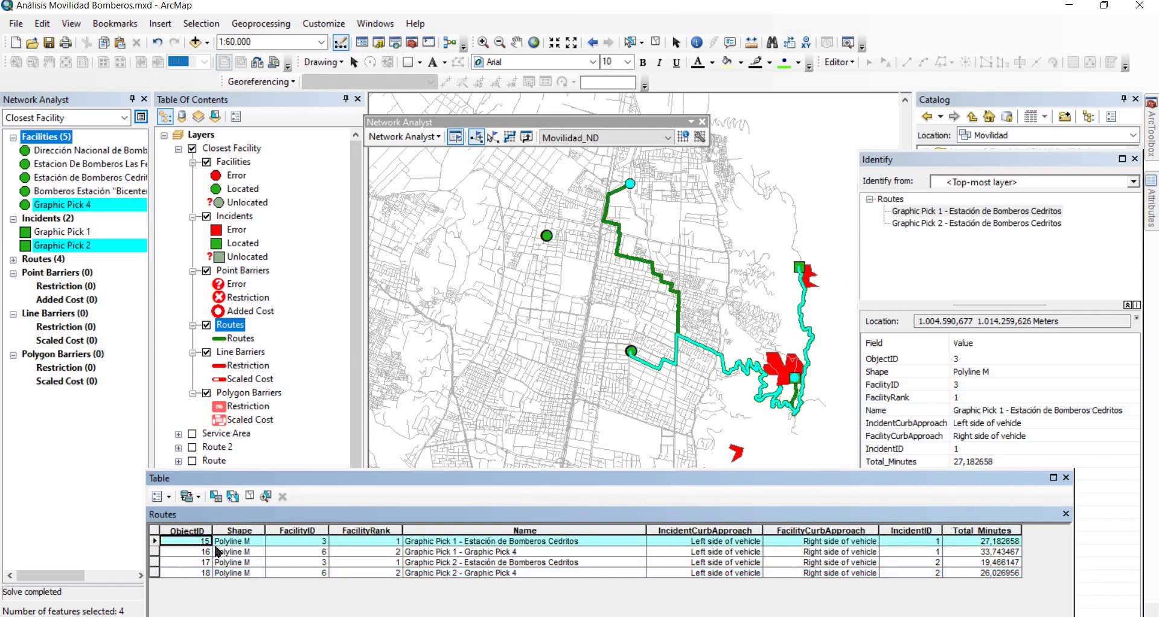
left_click(153, 552)
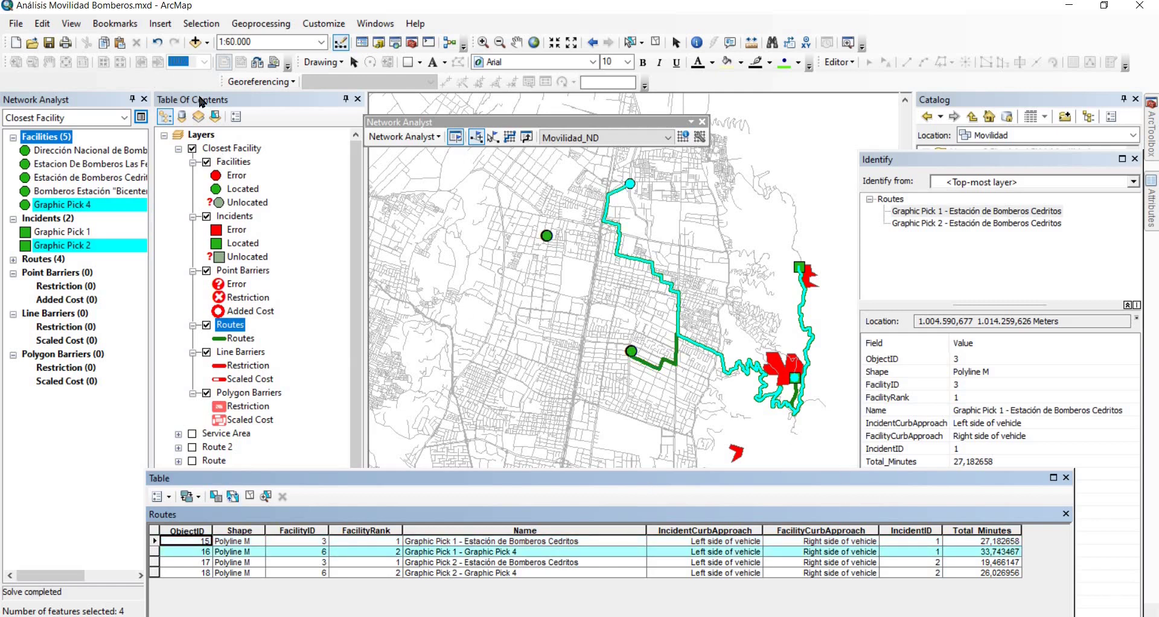
Set the Closest Facility impedance to Kilometers, re-solve the analysis, and check the first incident's routes in the table
left_click(141, 117)
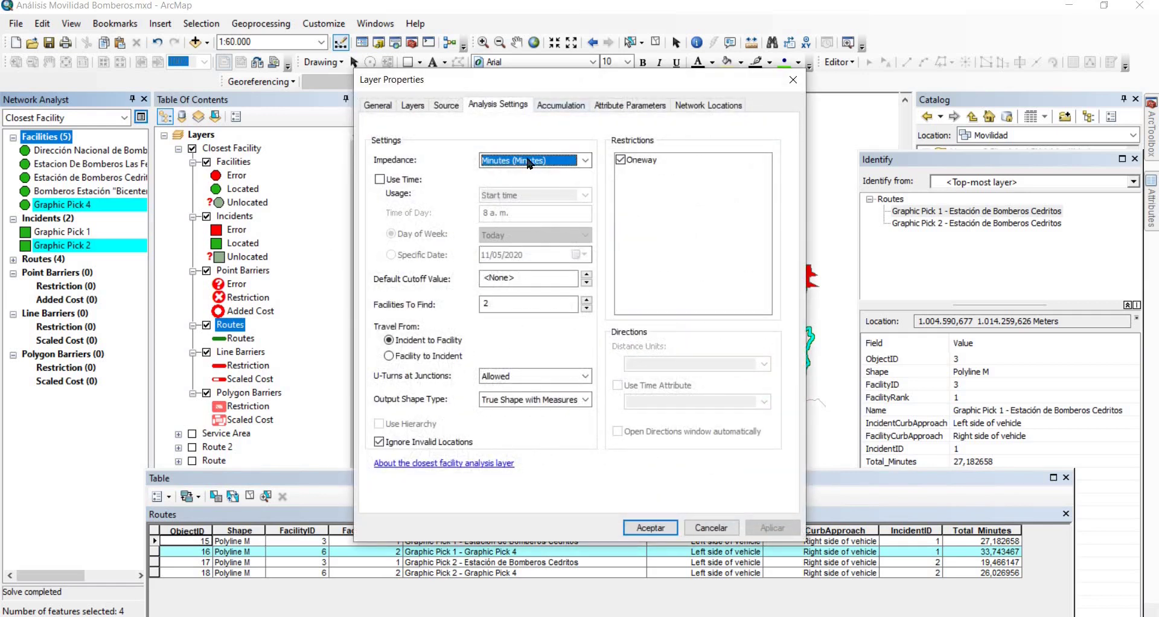
left_click(528, 161)
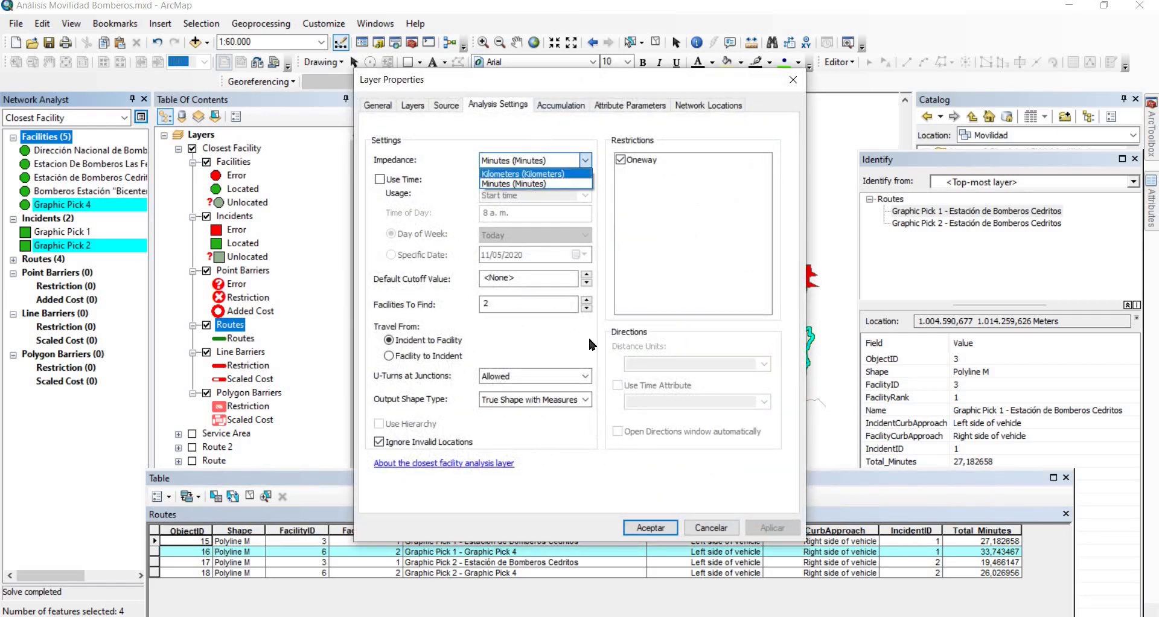
key("Return")
left_click(650, 528)
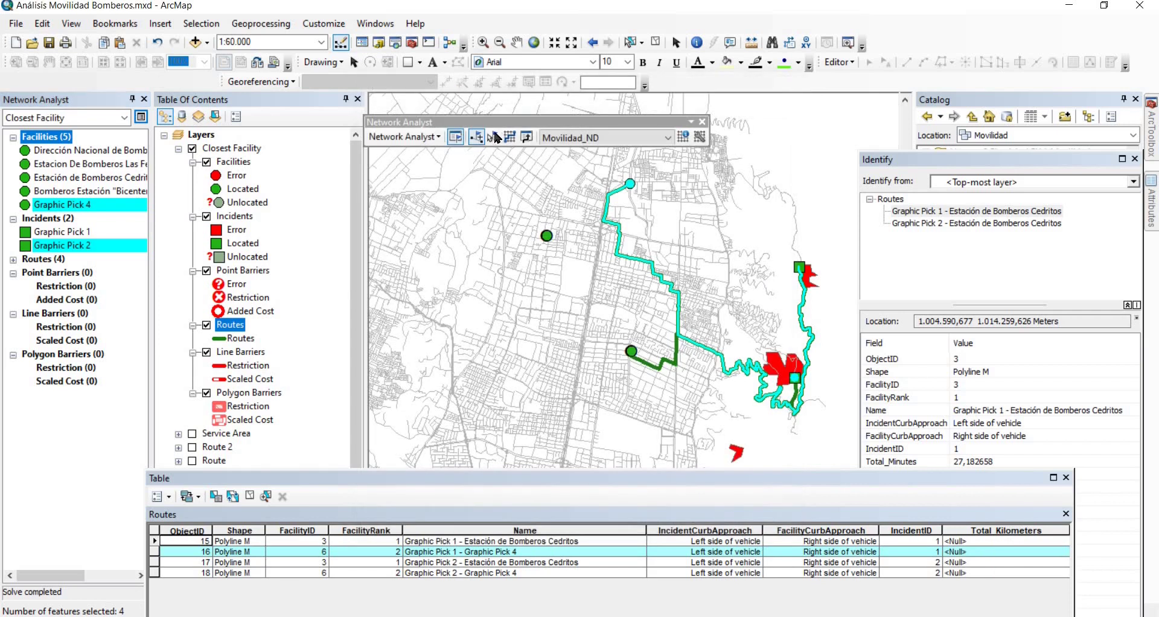
left_click(495, 138)
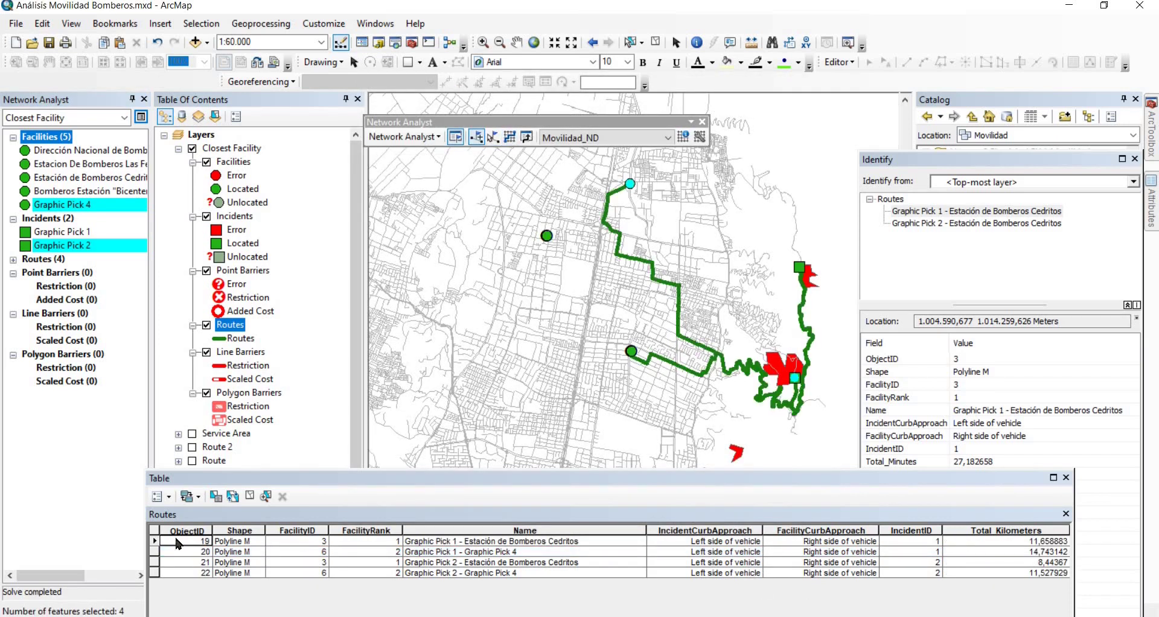
left_click(155, 541)
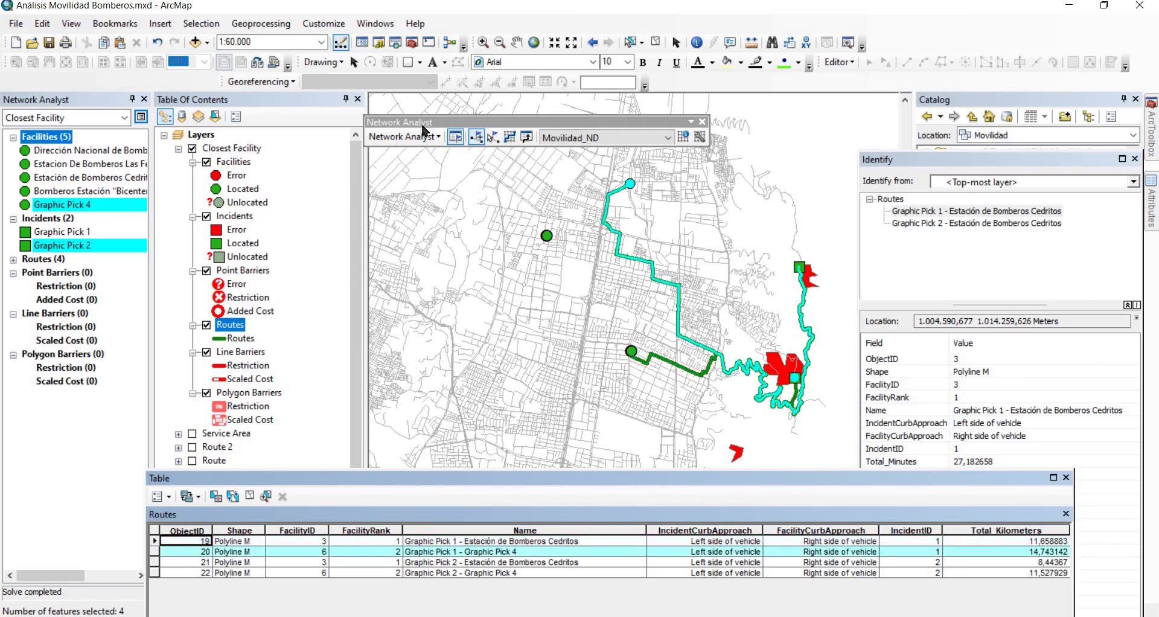
left_click(527, 137)
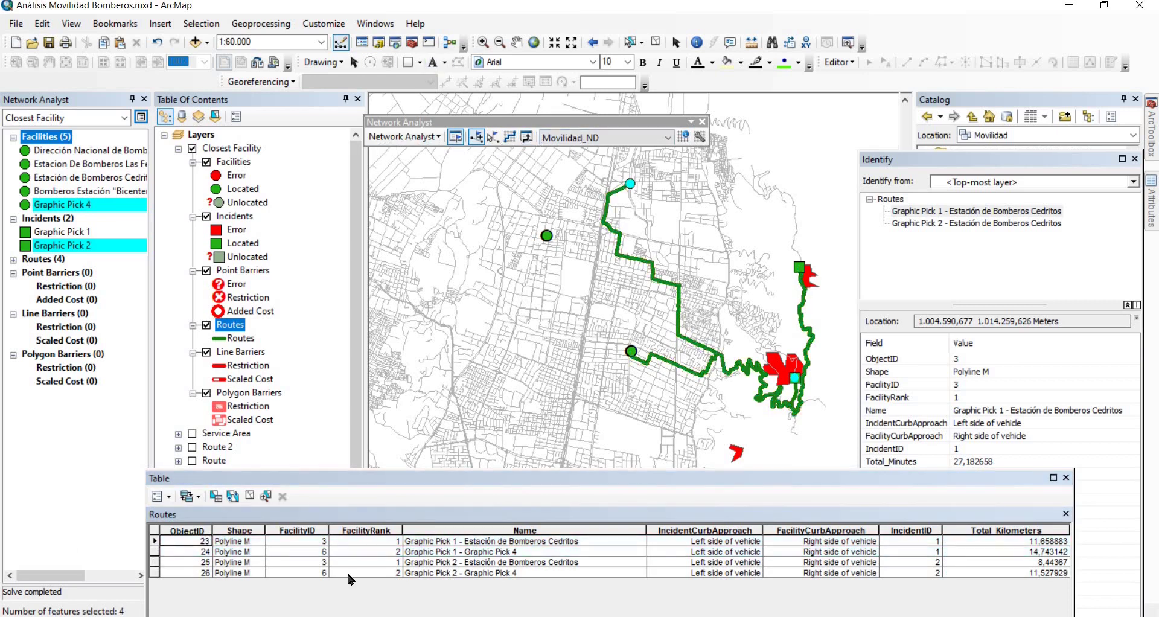